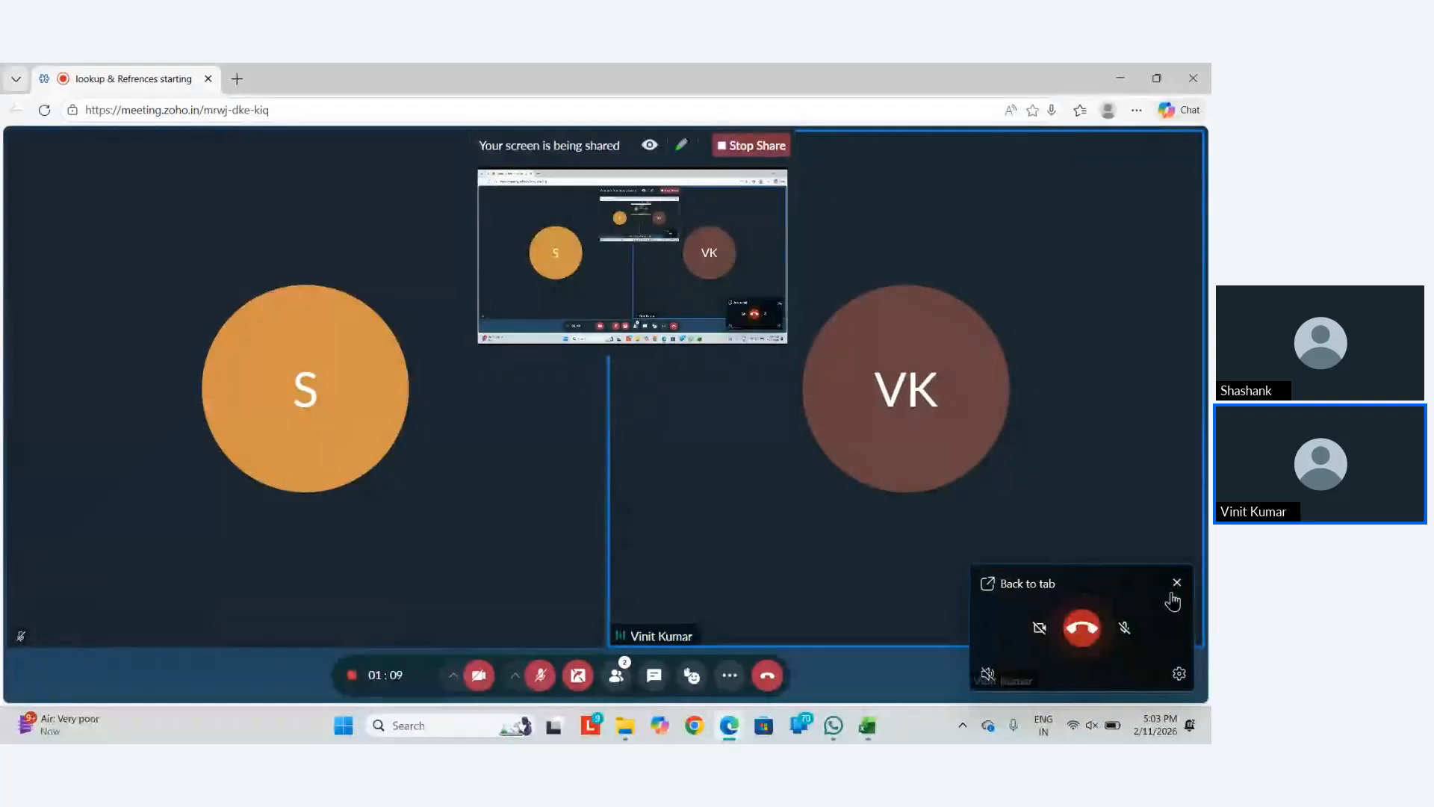
Close the floating Zoho call preview and bring the WhatsApp chat window forward
click(1177, 585)
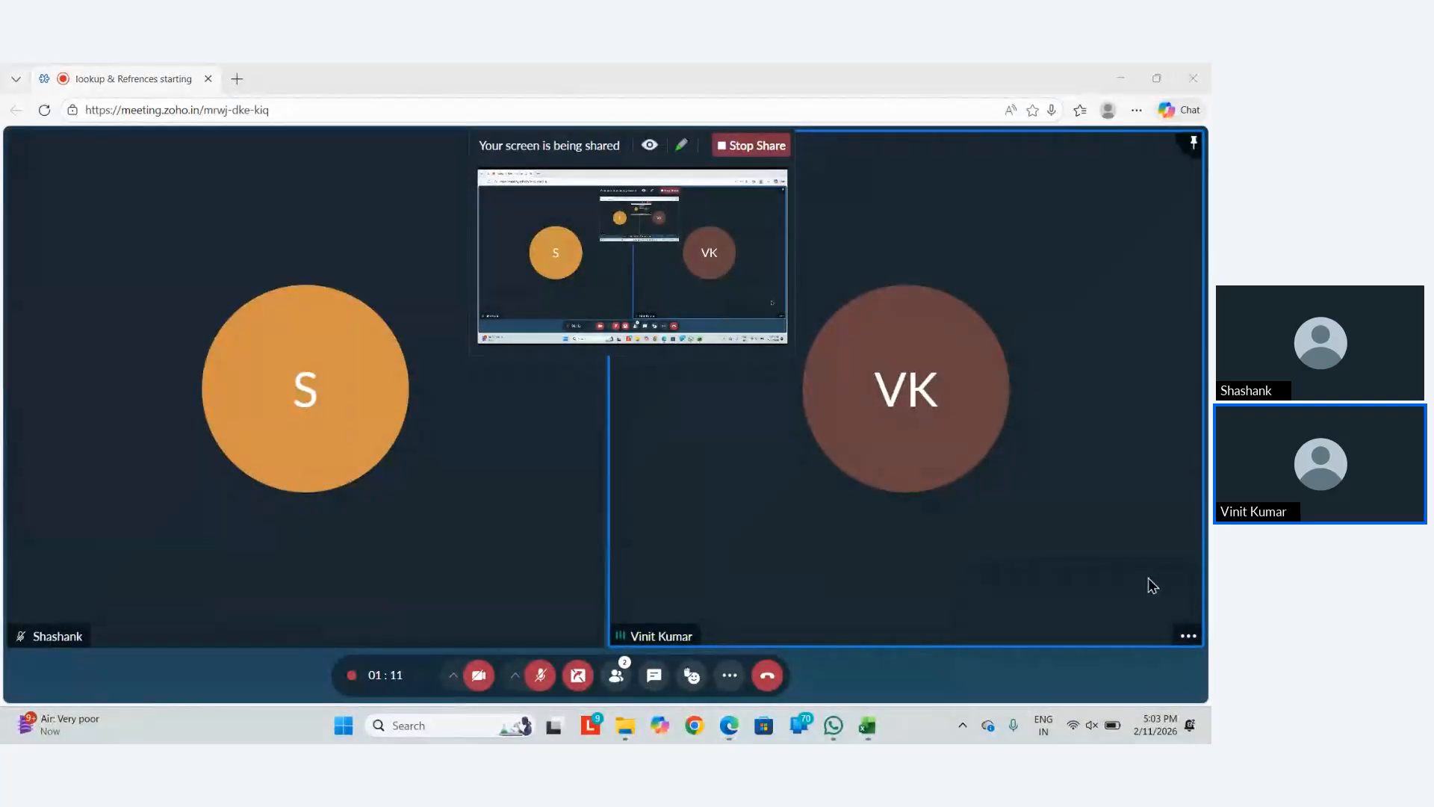
key(alt+Tab)
key(alt+Tab)
key(alt+Tab)
key(alt+Tab)
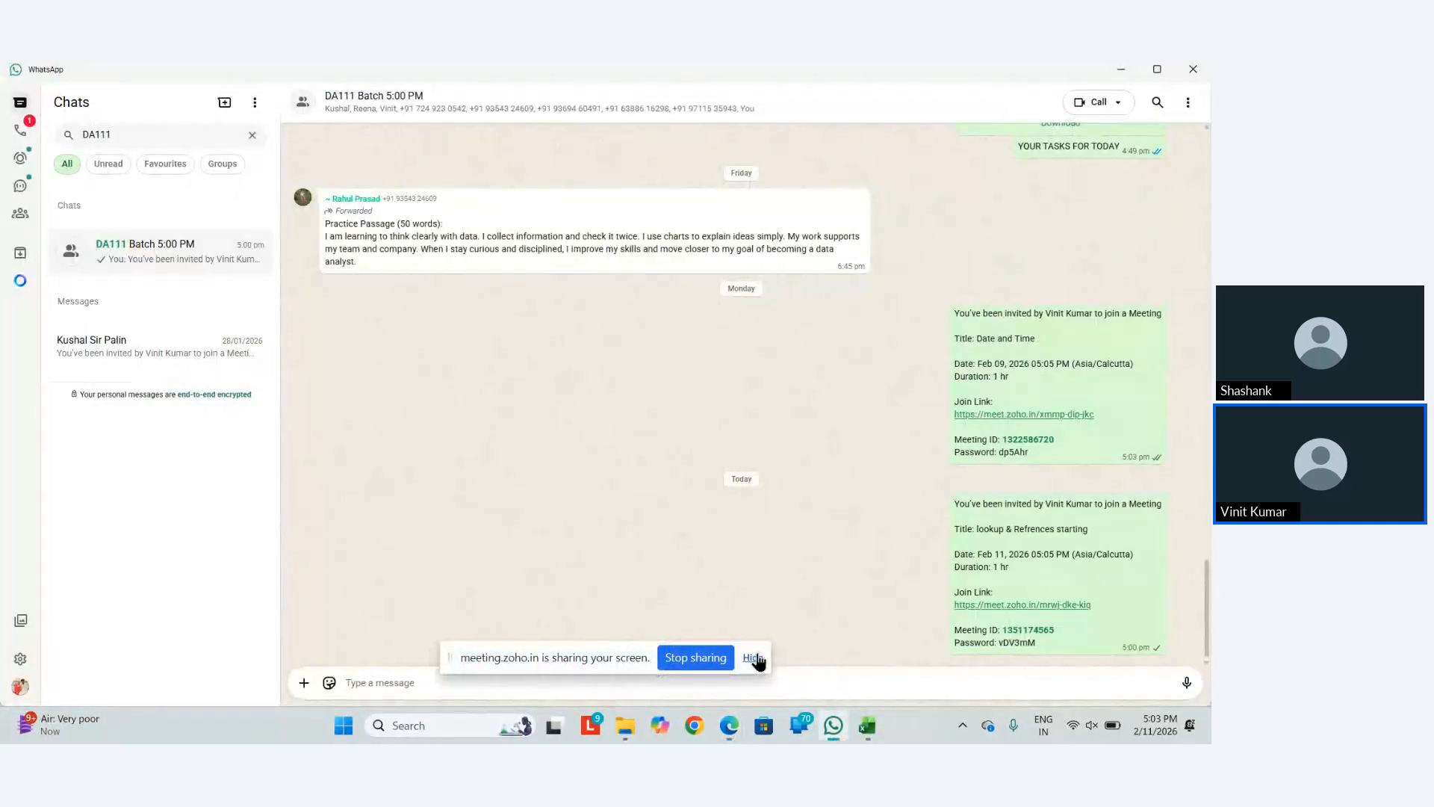
Create a blank workbook, close Excel, and relaunch it from the Run prompt
key(alt+Tab)
key(alt+Tab)
key(alt+Tab)
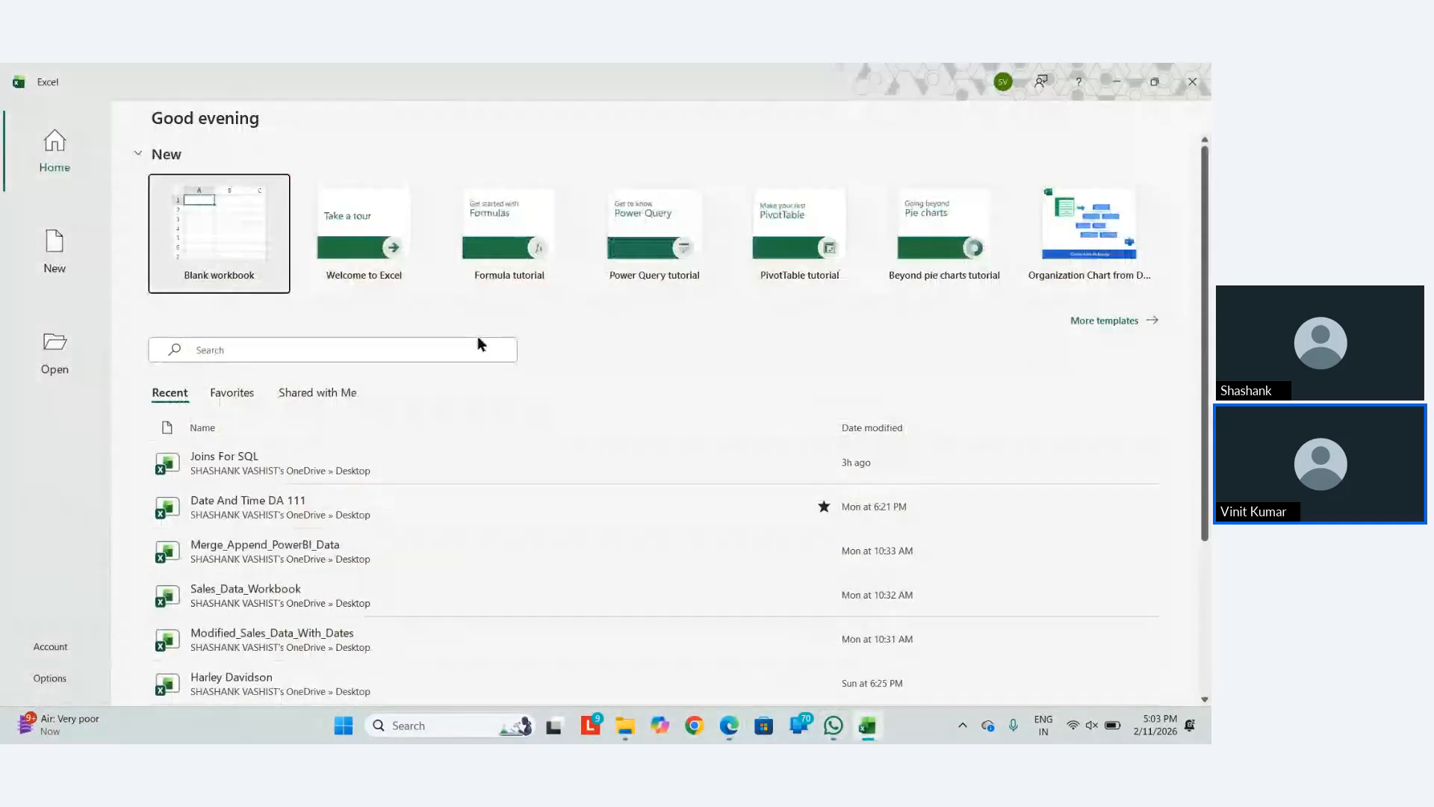
click(223, 251)
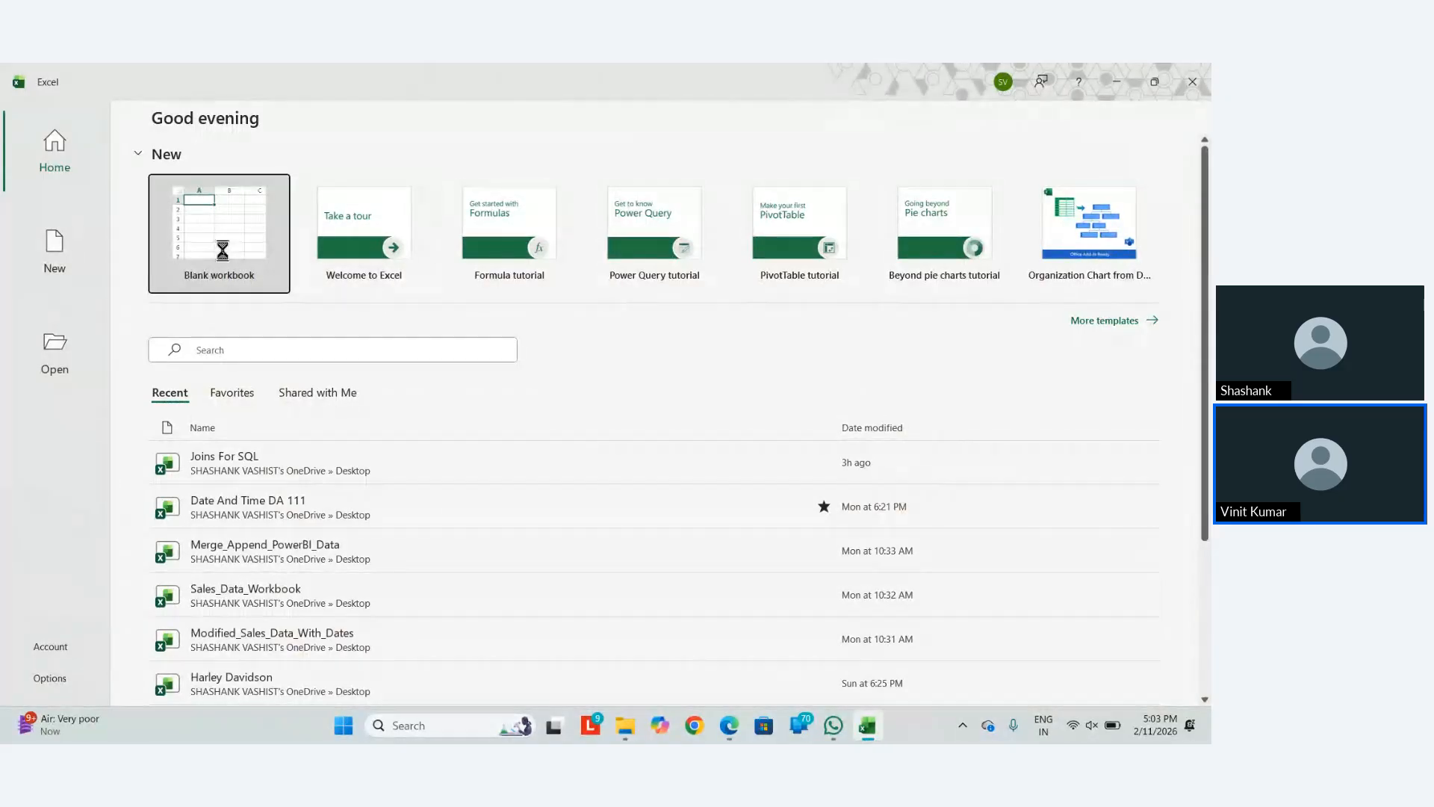
click(1192, 81)
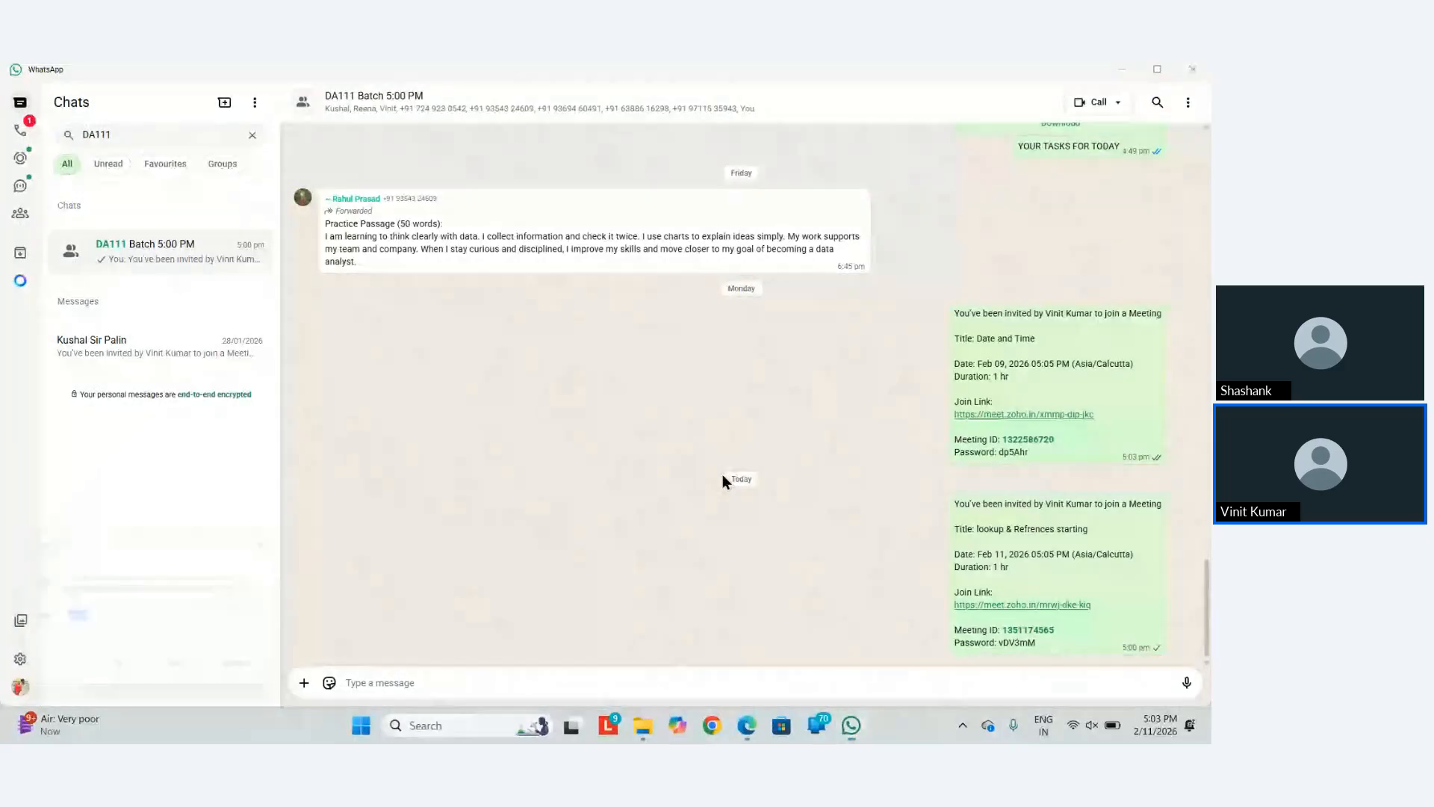
key(super+r)
key(Return)
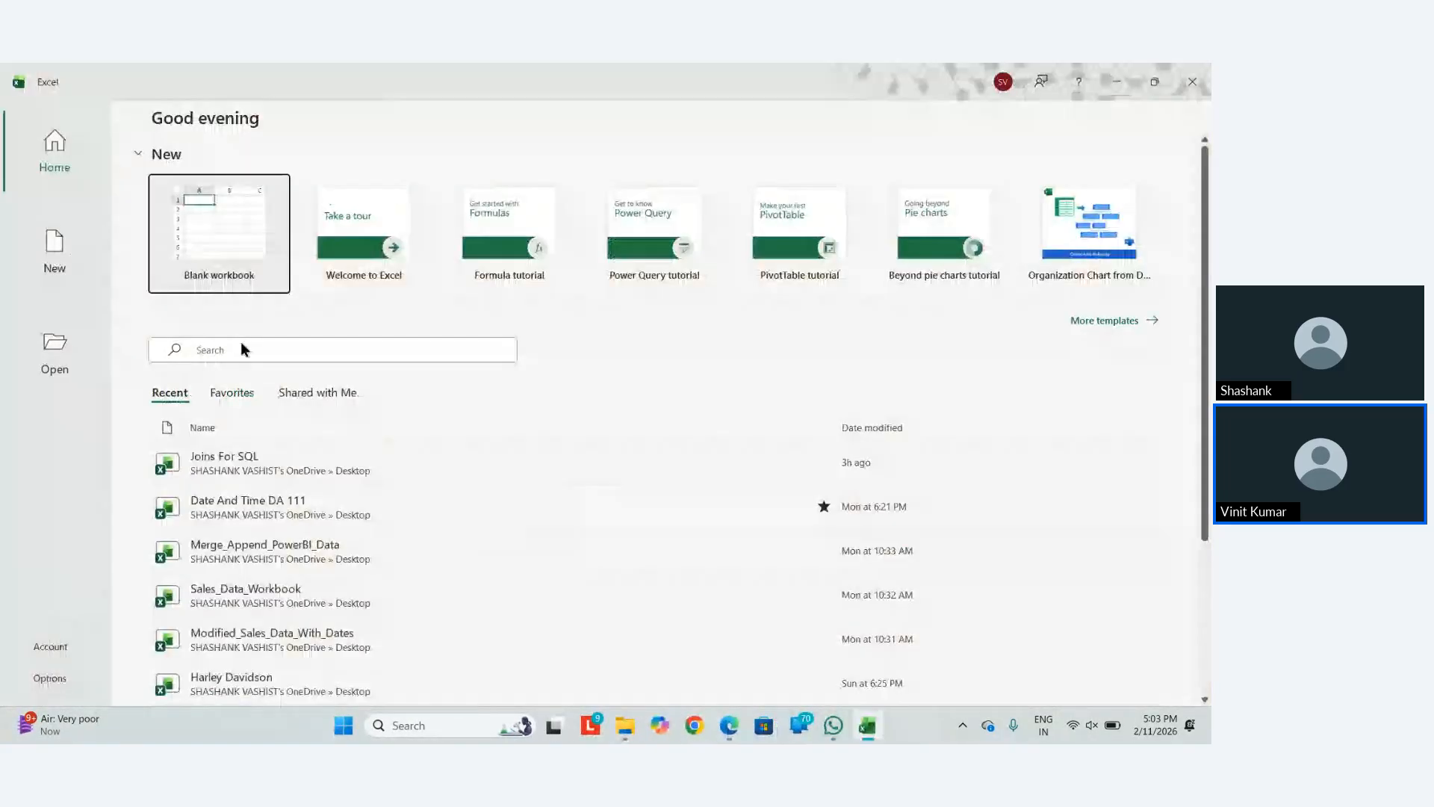
Search recent files for 'Looku' and open the Lookup & refrences 110 workbook
click(241, 345)
text(Looku)
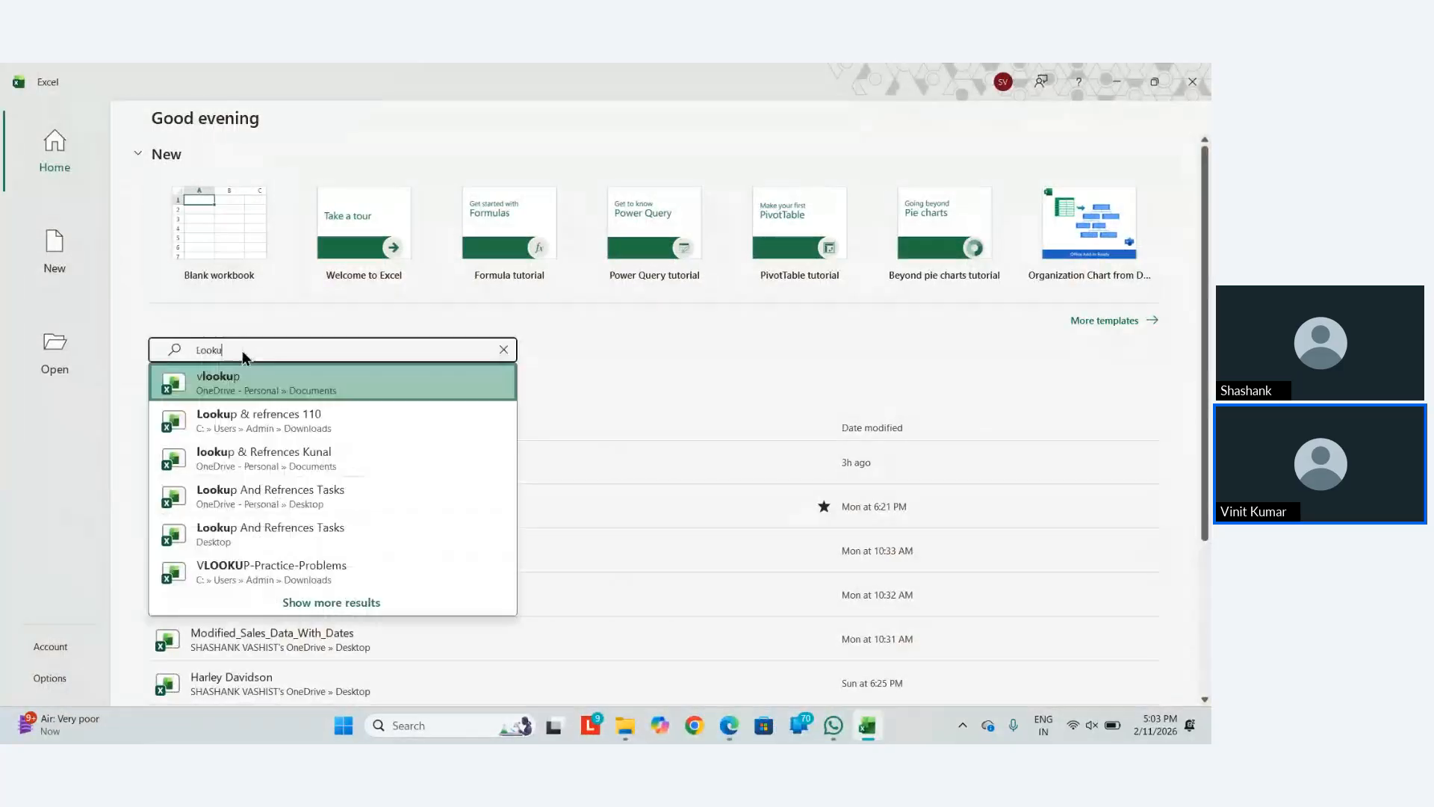
key(Down)
key(Down)
key(Up)
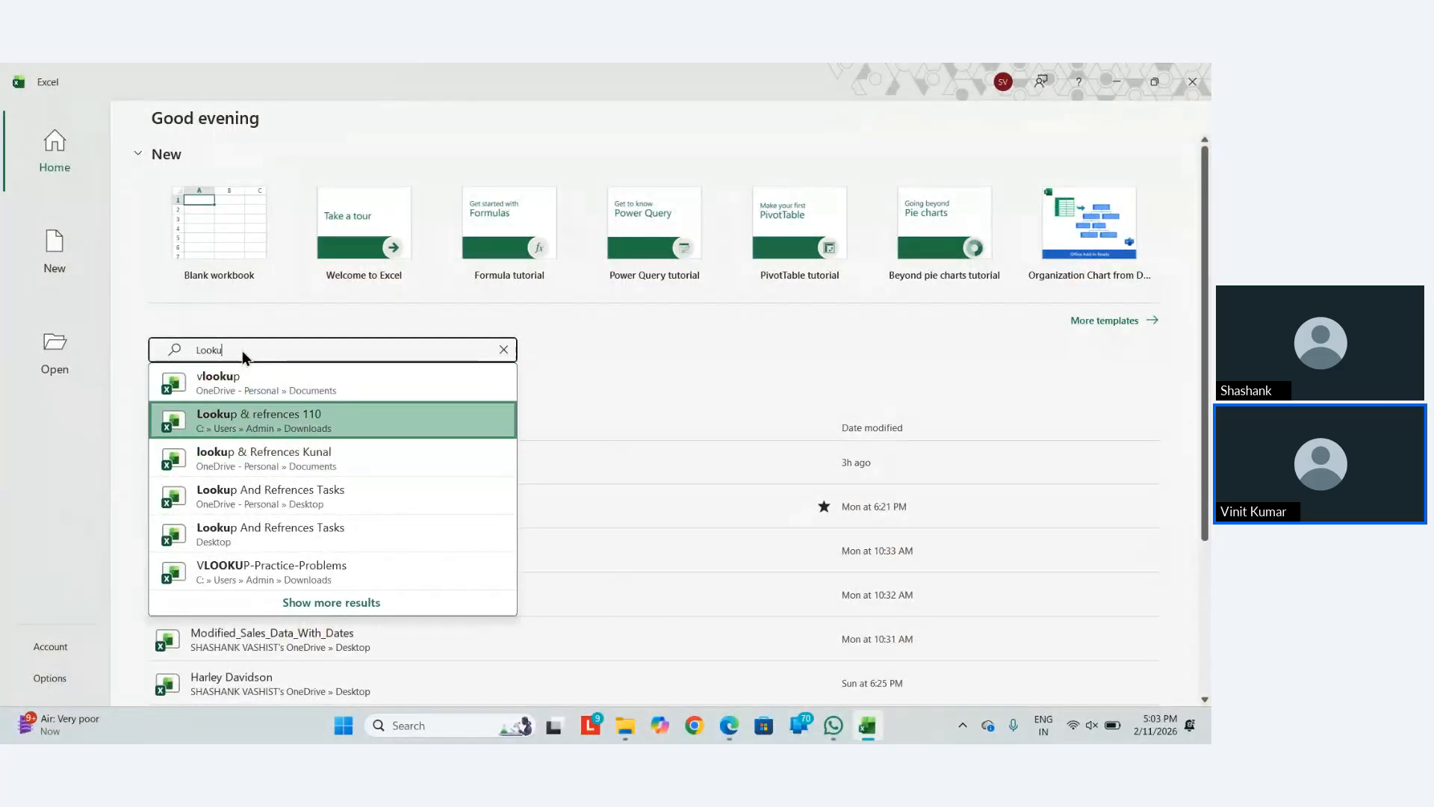
key(Return)
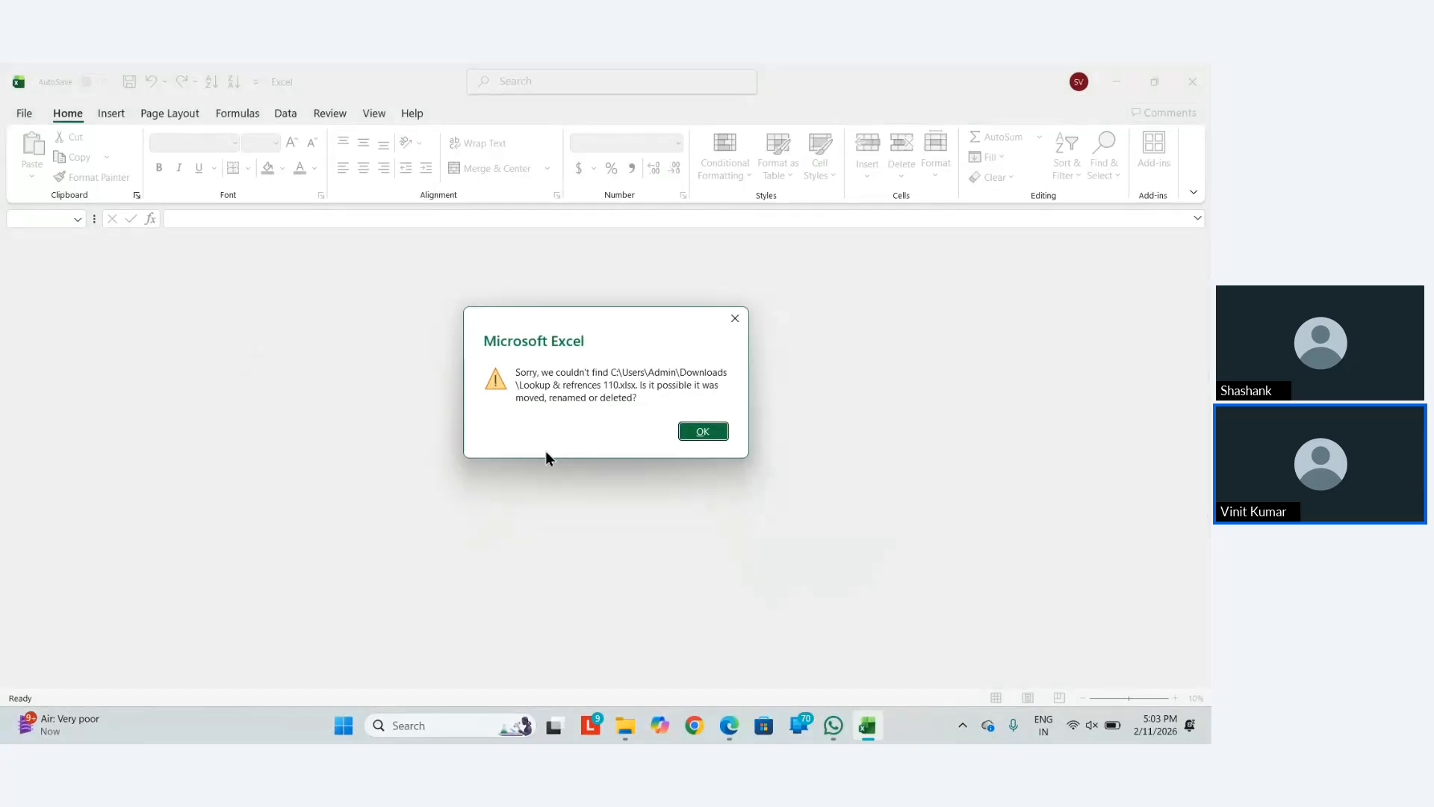
Dismiss the file-not-found error, close Excel, and open the Run prompt again
click(706, 431)
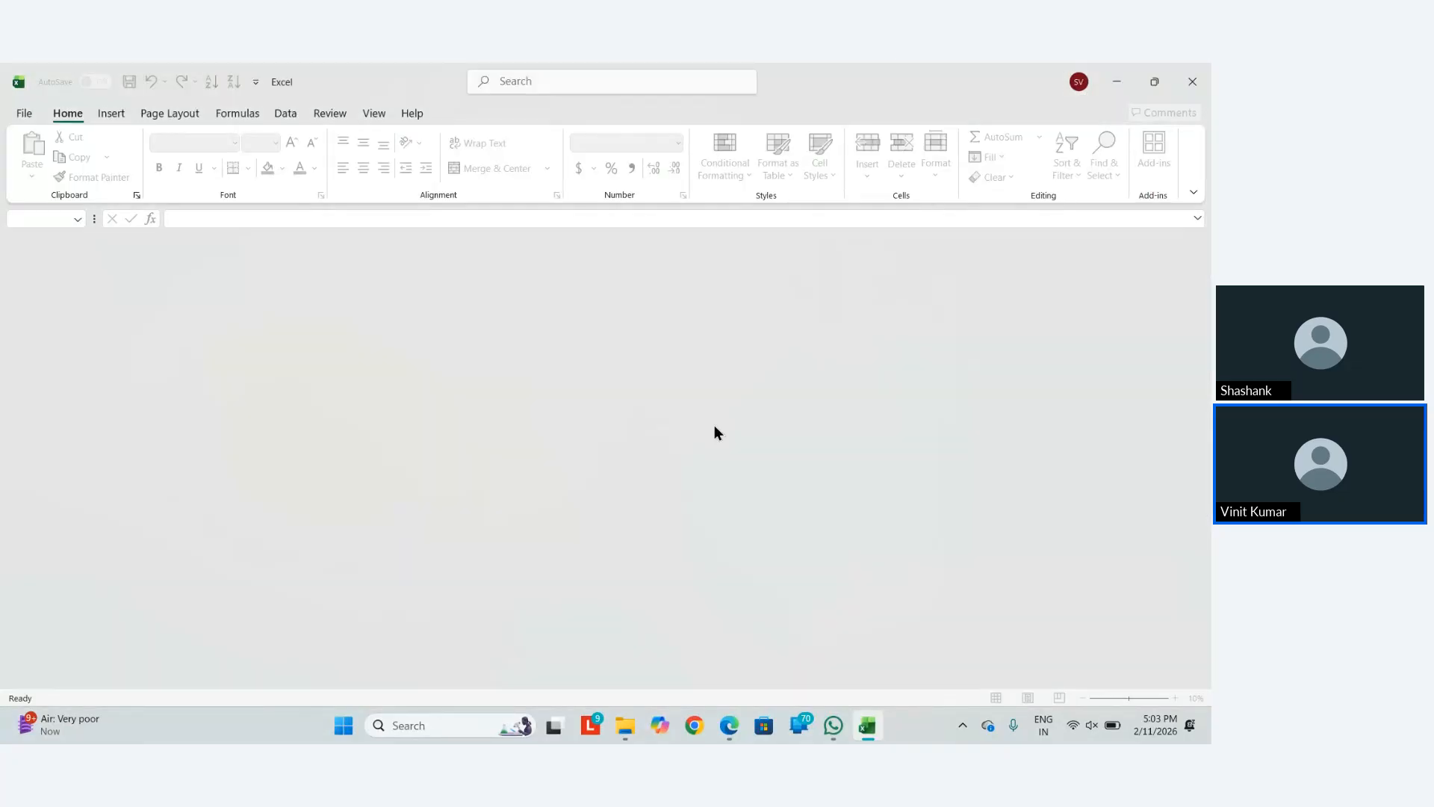
click(1192, 81)
key(super+r)
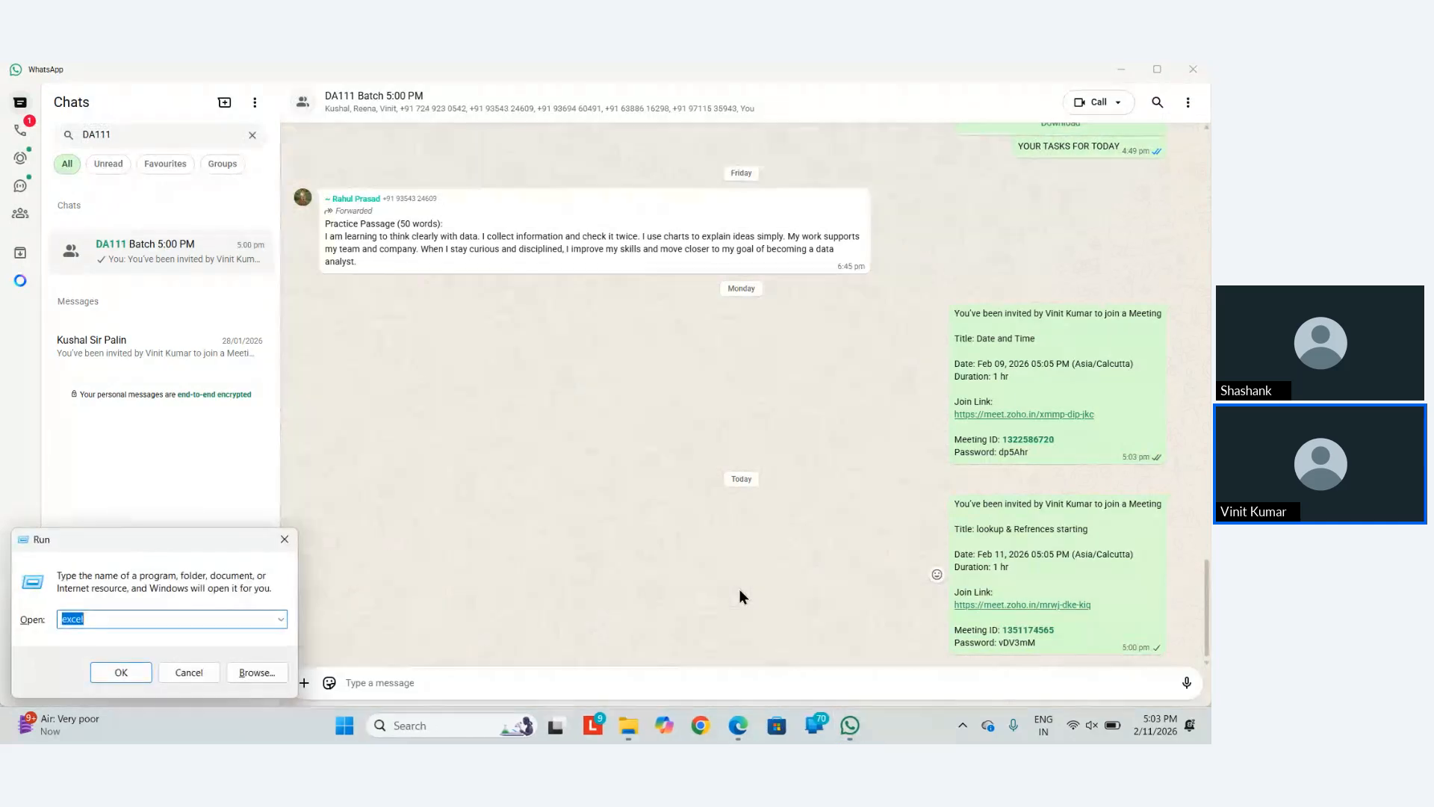
Launch Excel from the Run prompt to reopen the lookup references workbook
key(Return)
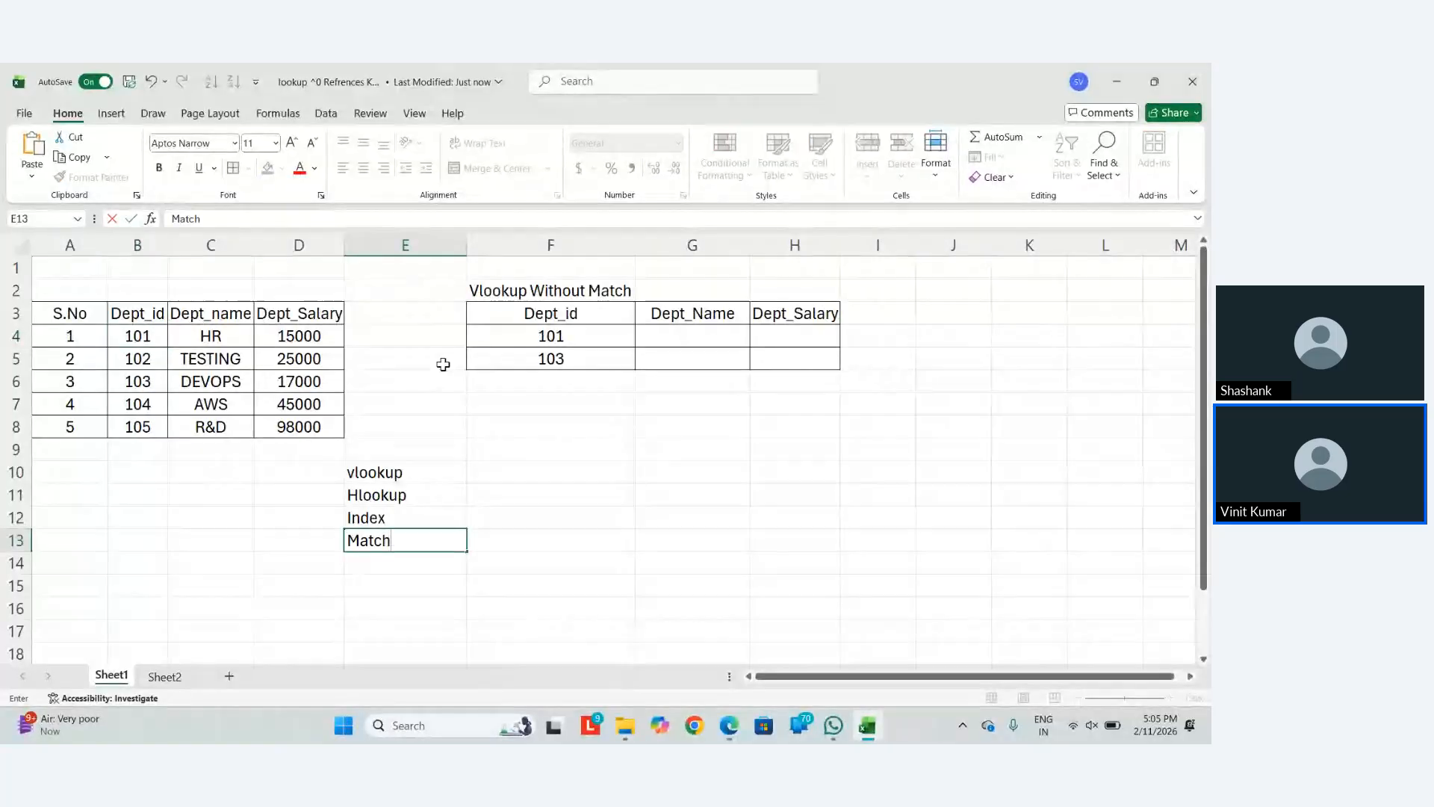
Enter 'Index + Match' in E14 and 'Xlookup' in E15
key(Return)
text(ID)
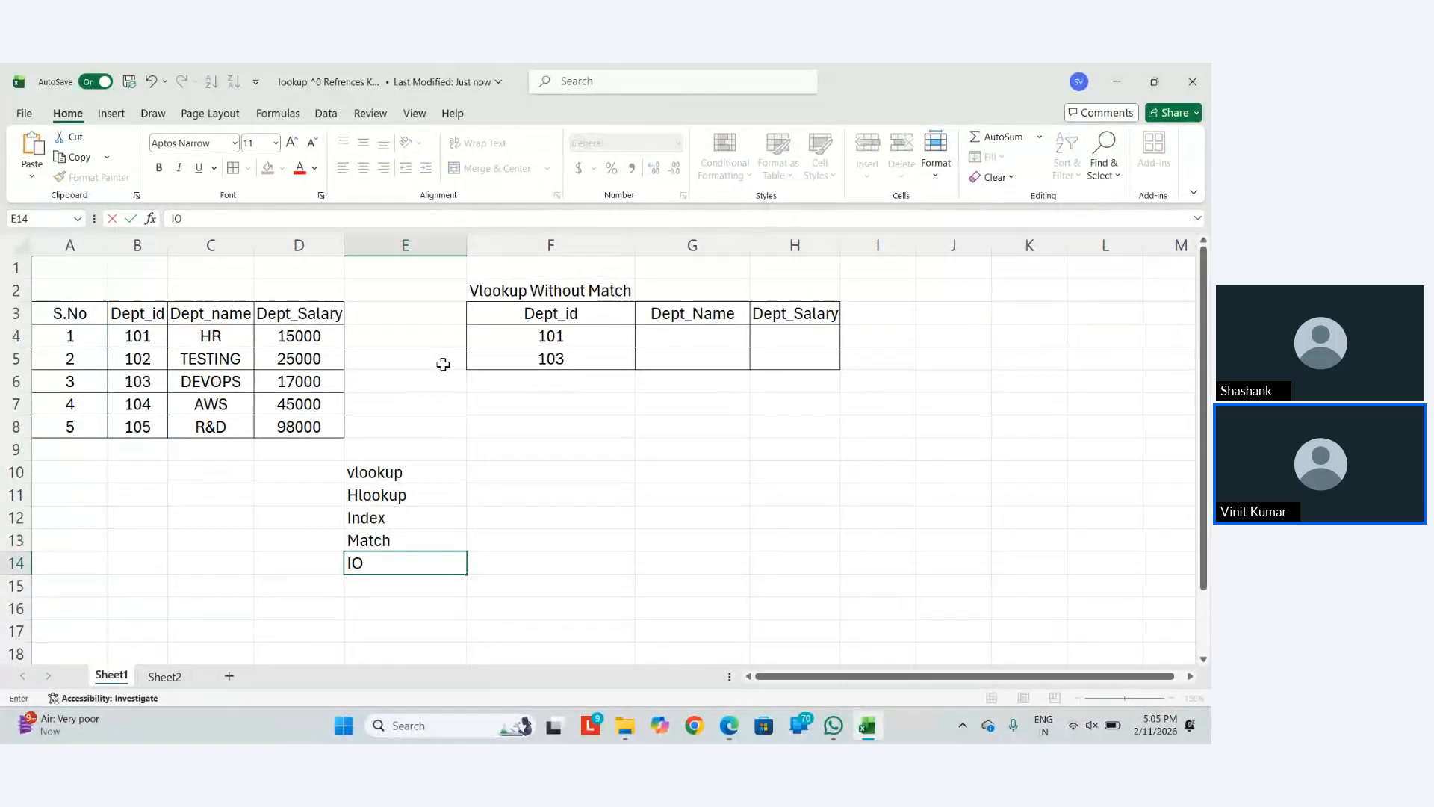
key(BackSpace)
key(BackSpace)
text(Index)
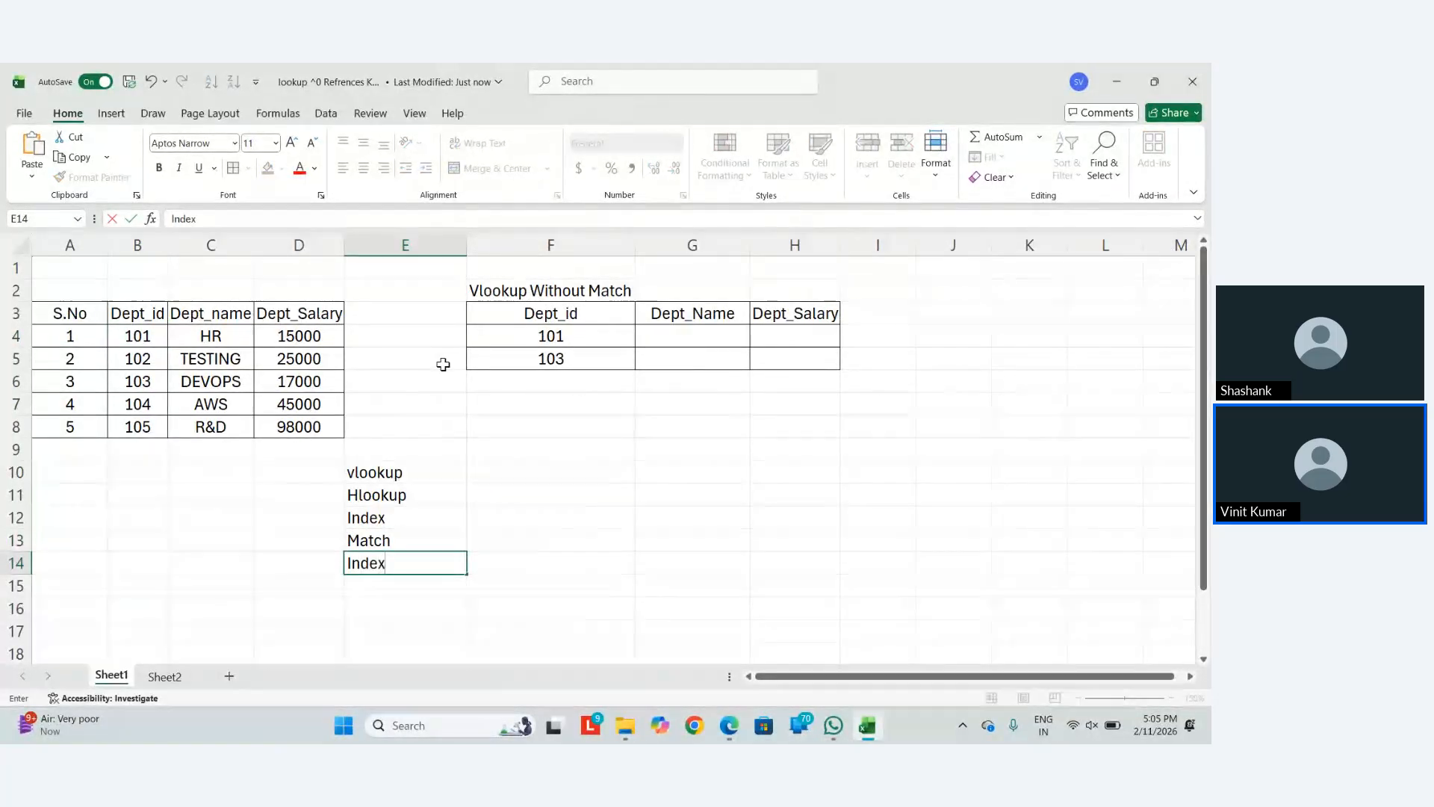
text( + Match)
key(ctrl+Return)
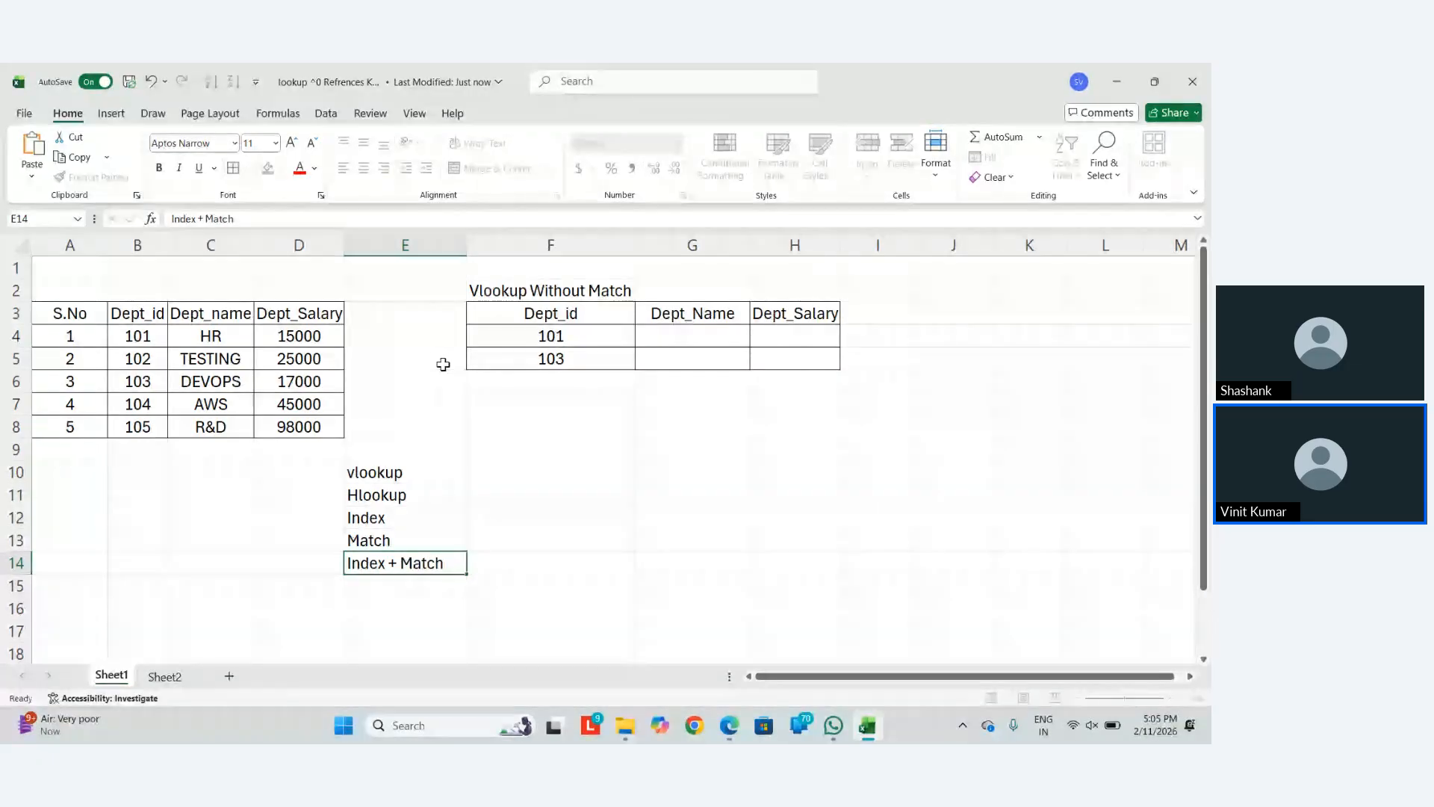
key(Return)
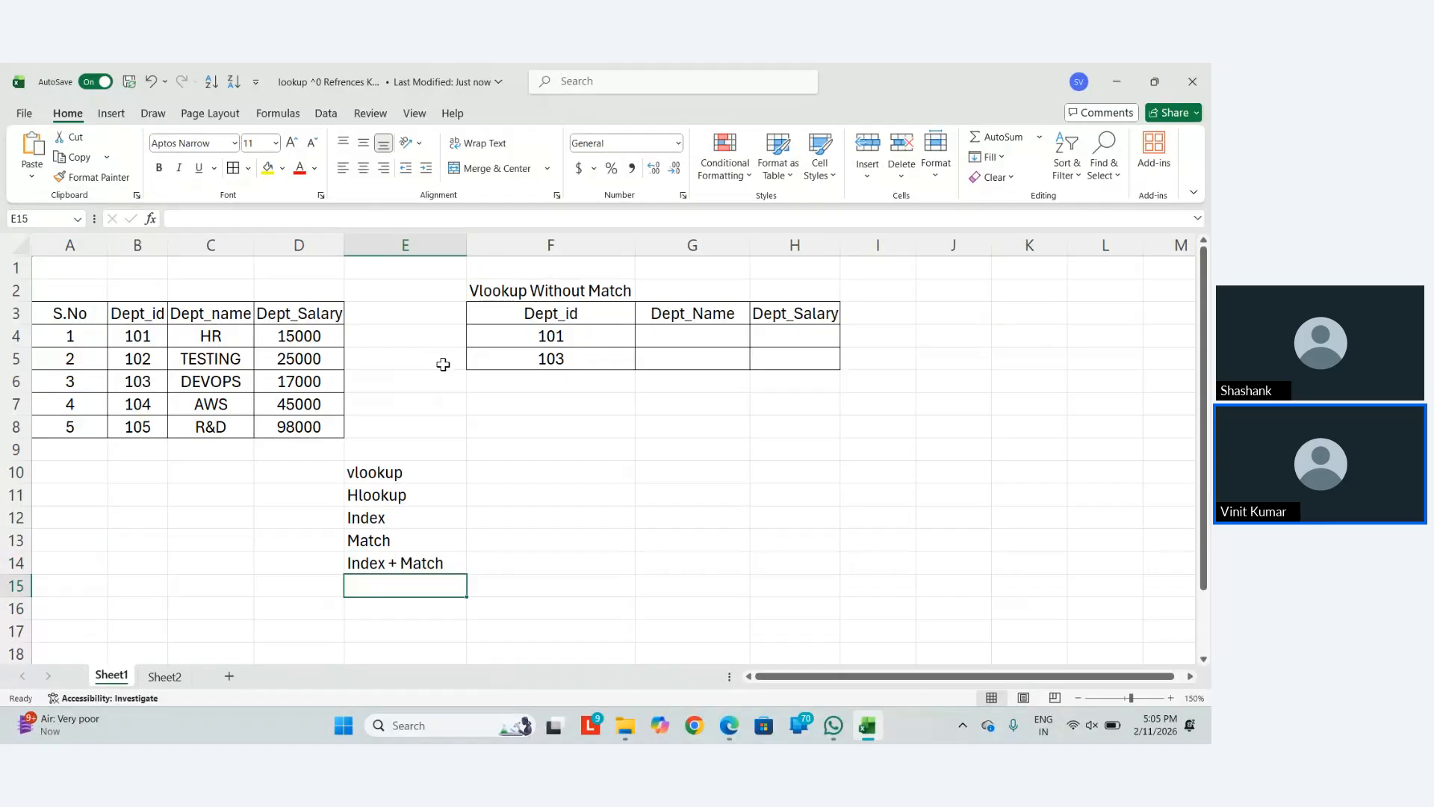
text(Xlookup)
key(BackSpace)
key(BackSpace)
text(up)
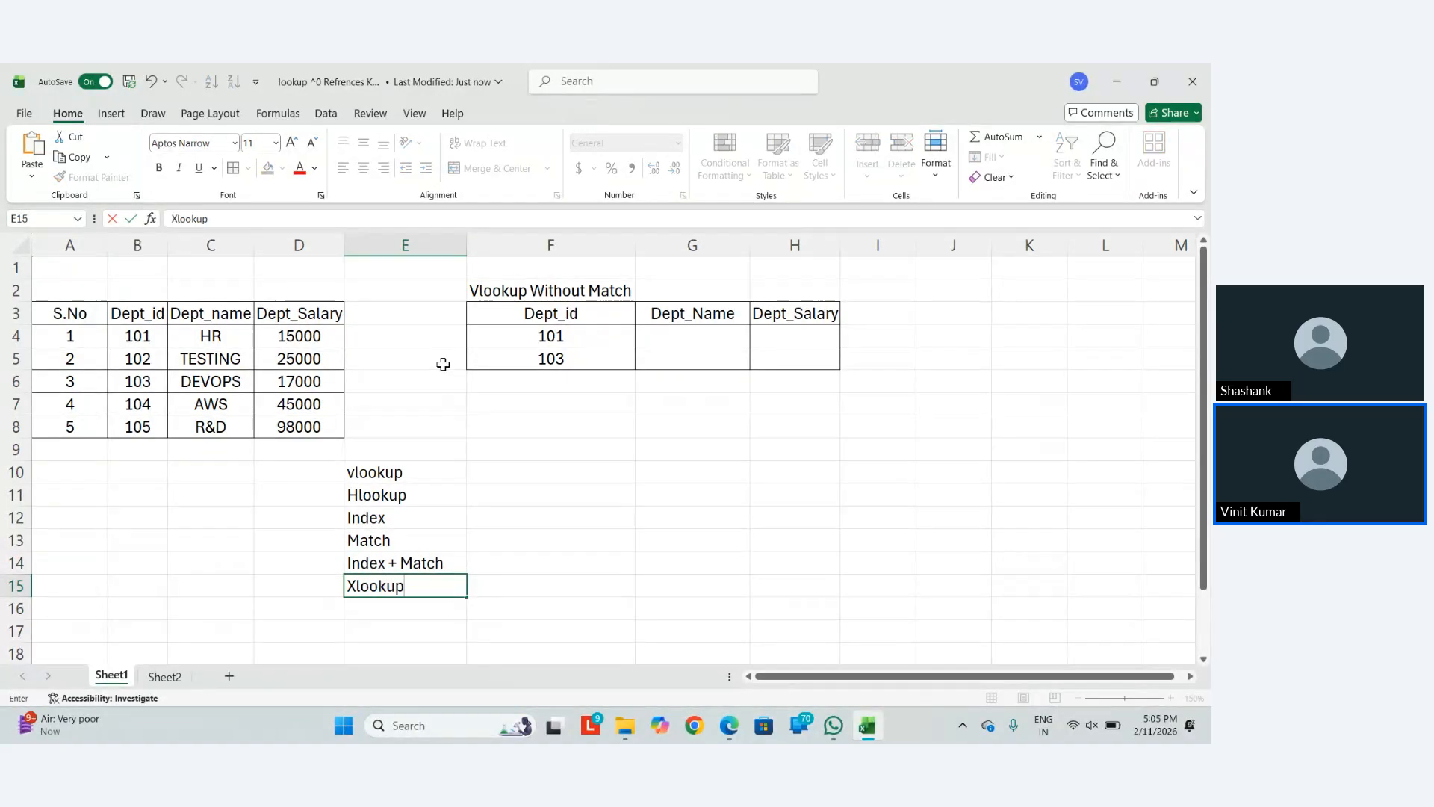
key(Return)
Enter 'Xlookup + Match' in E16
text(C)
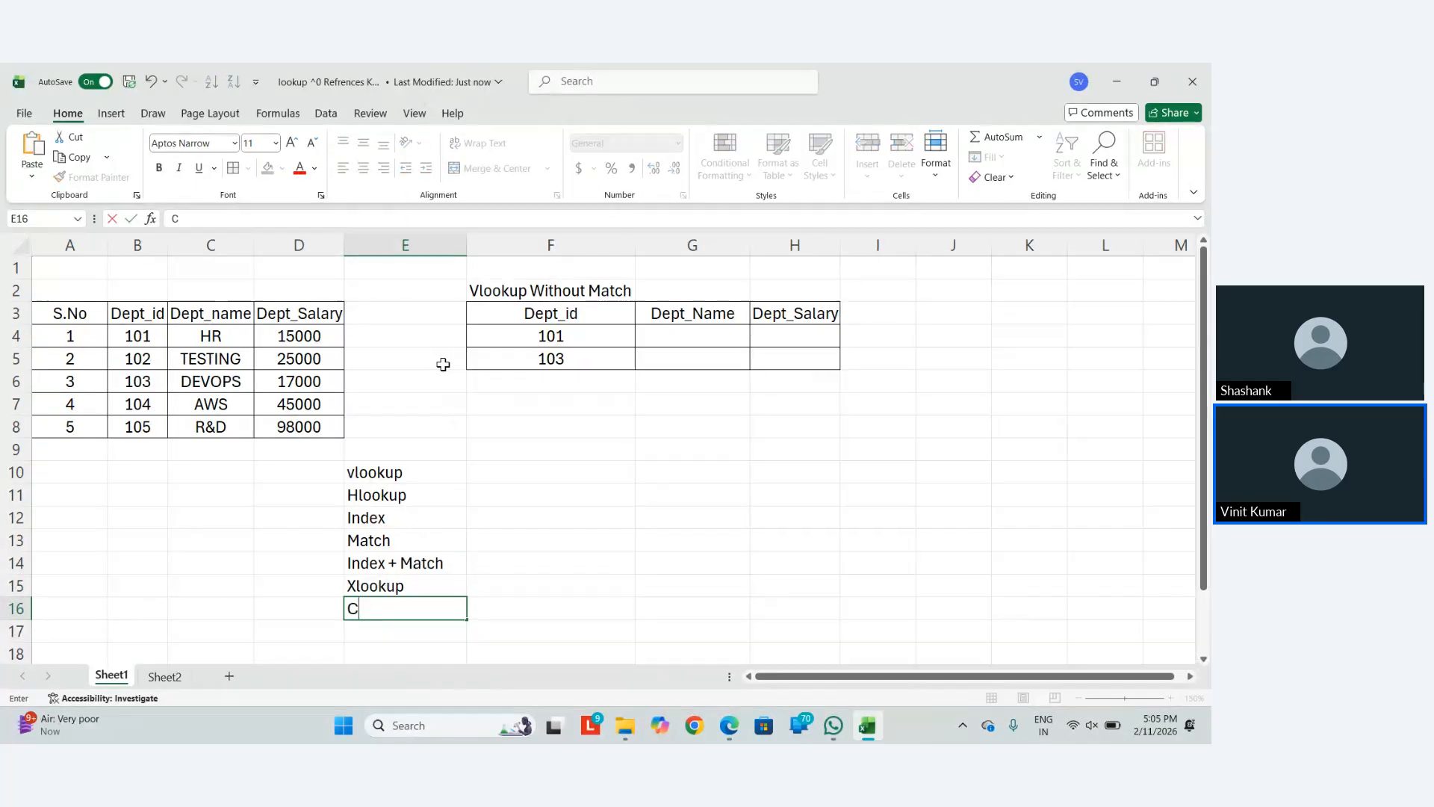
key(BackSpace)
text(Xloo)
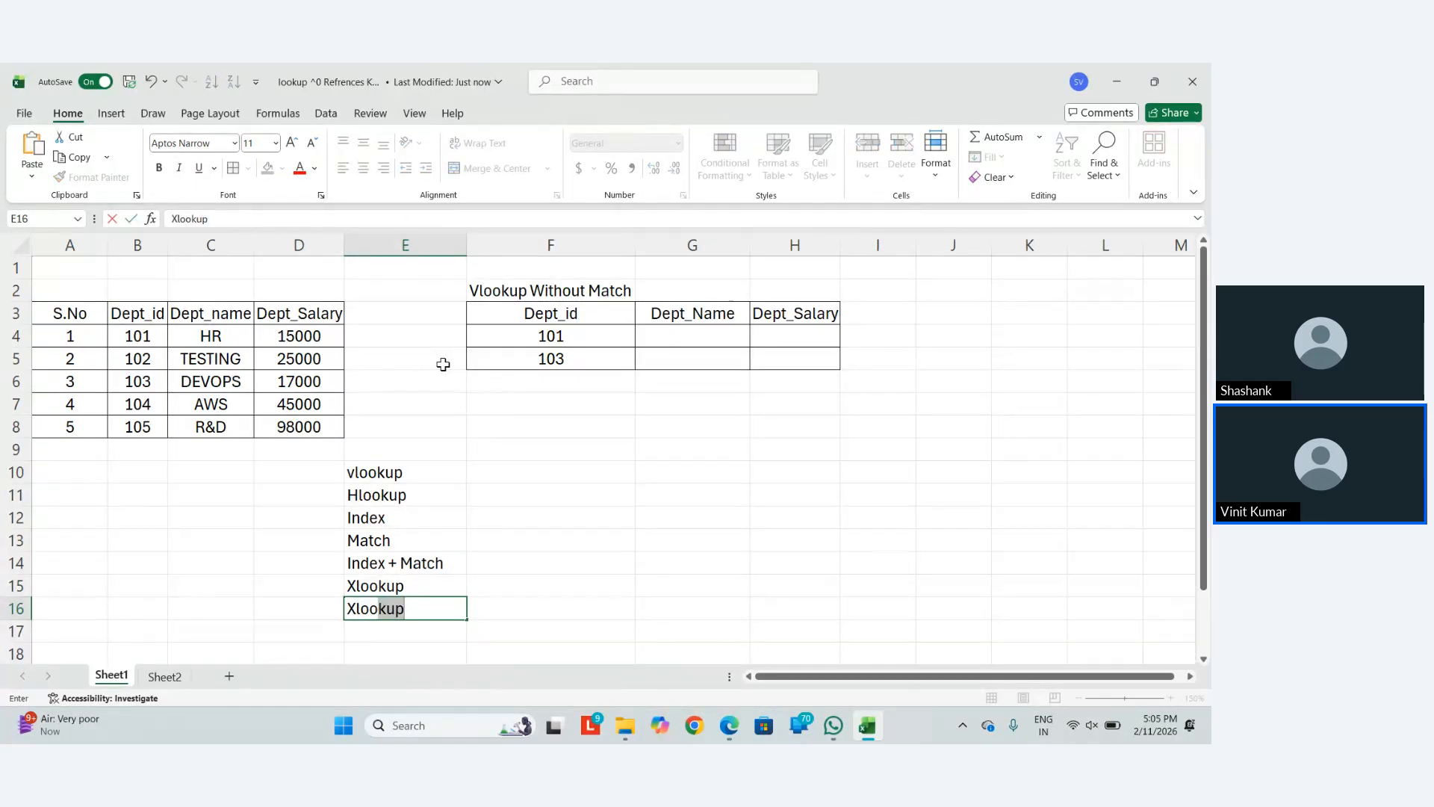
key(Return)
key(Up)
key(F2)
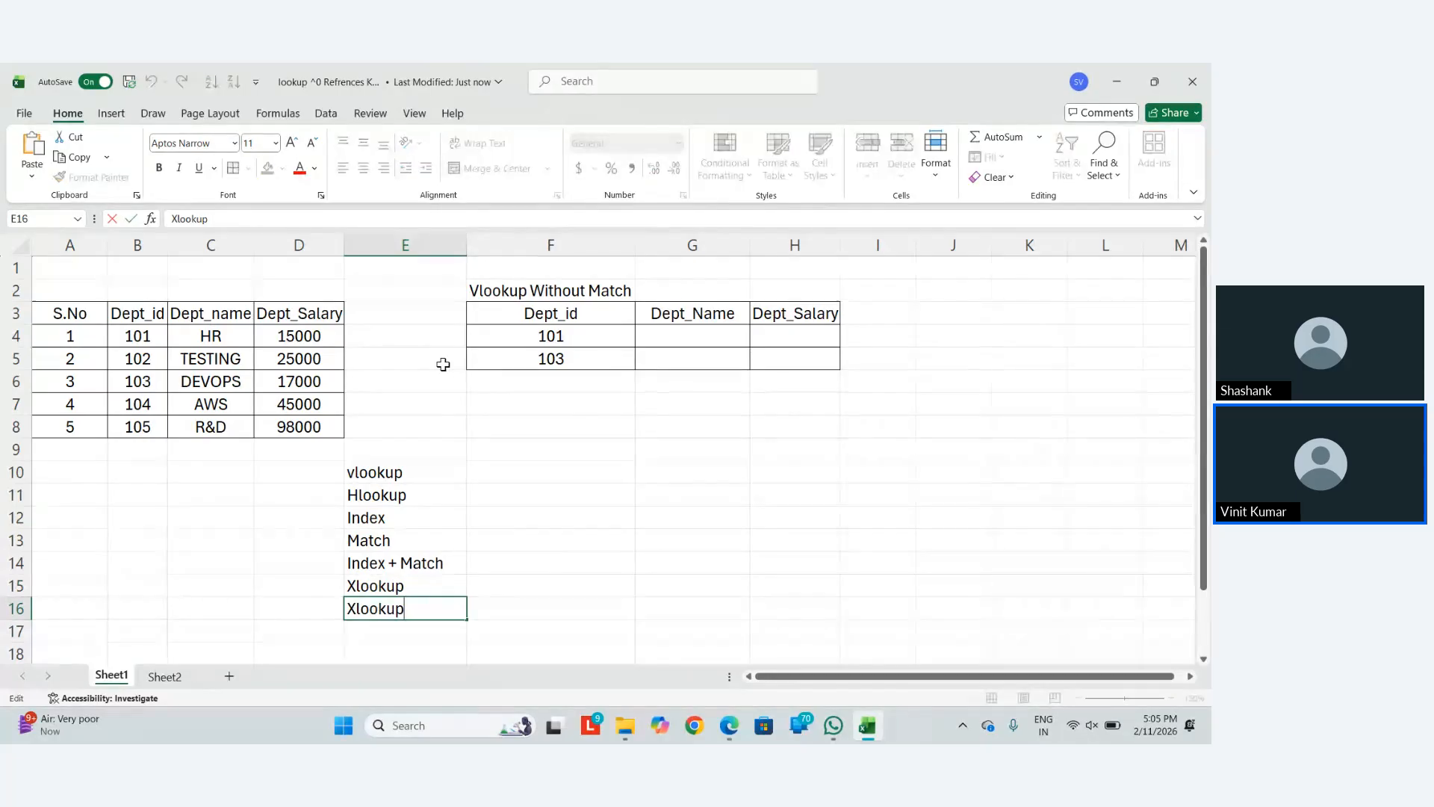
text(+ Match)
key(BackSpace)
key(BackSpace)
key(BackSpace)
text(r)
key(BackSpace)
text(tch)
key(Return)
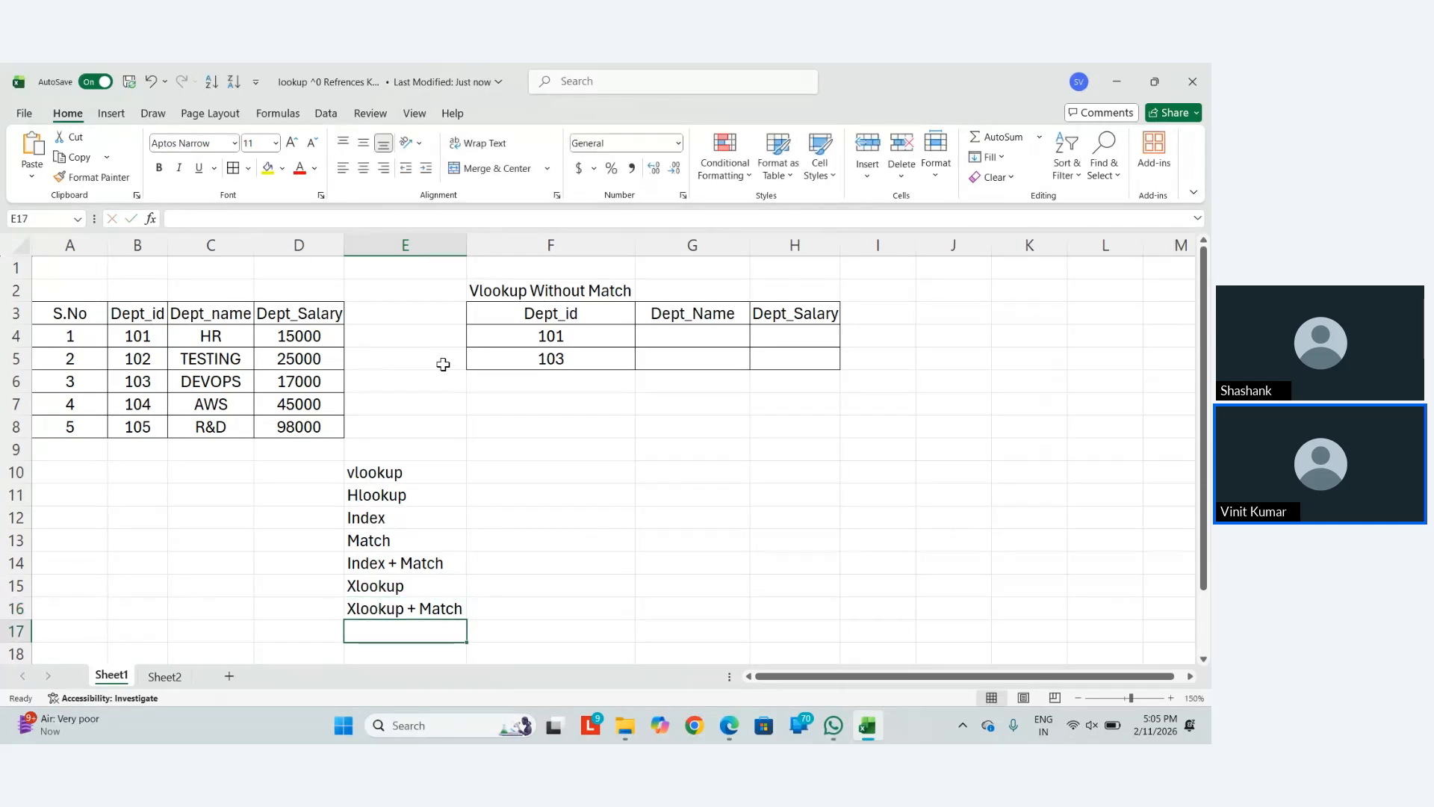
Add 'vlookup + Match' in E17 and 'Hlookup + Match' in E18
text(Vlookup)
key(Return)
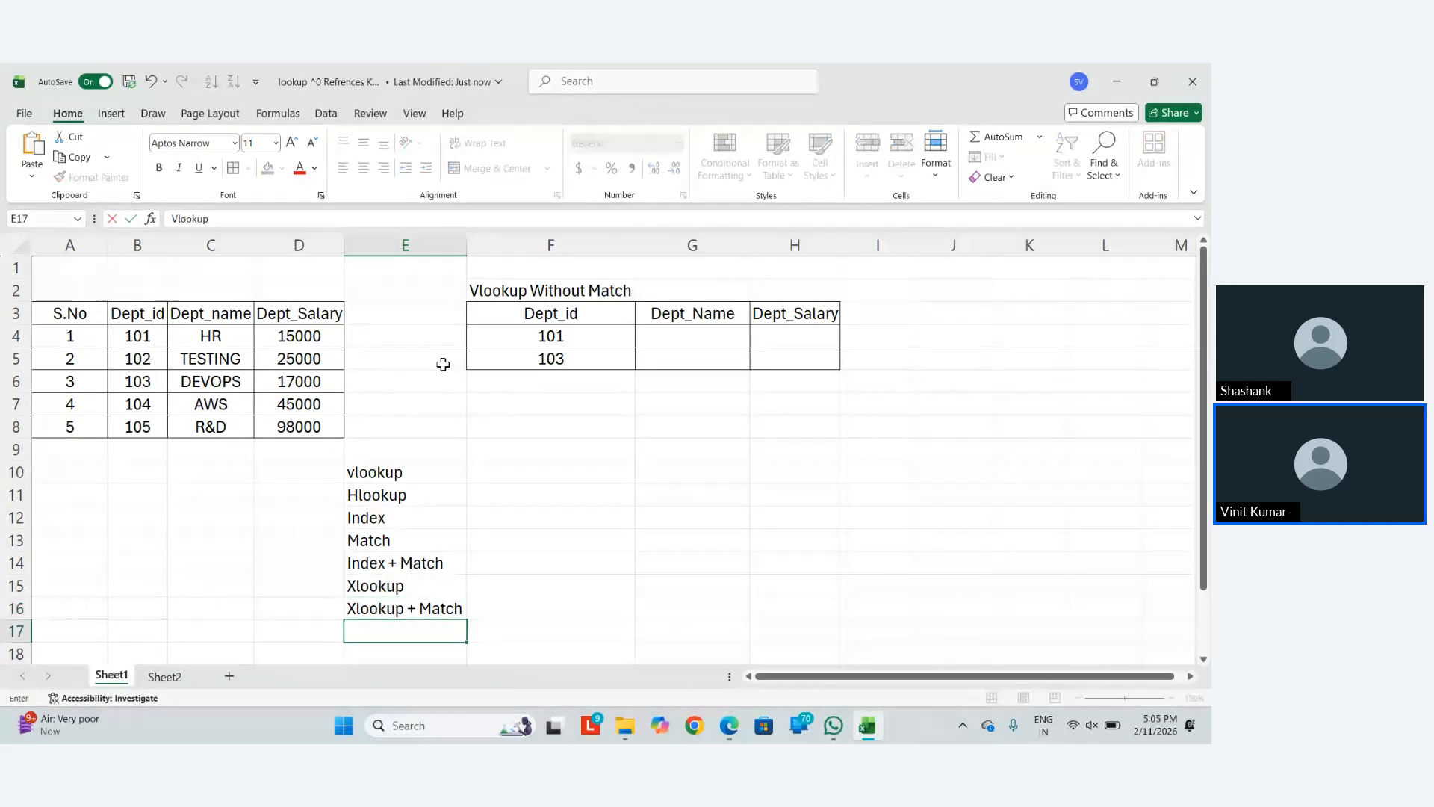
key(Up)
key(F2)
text(+ Match)
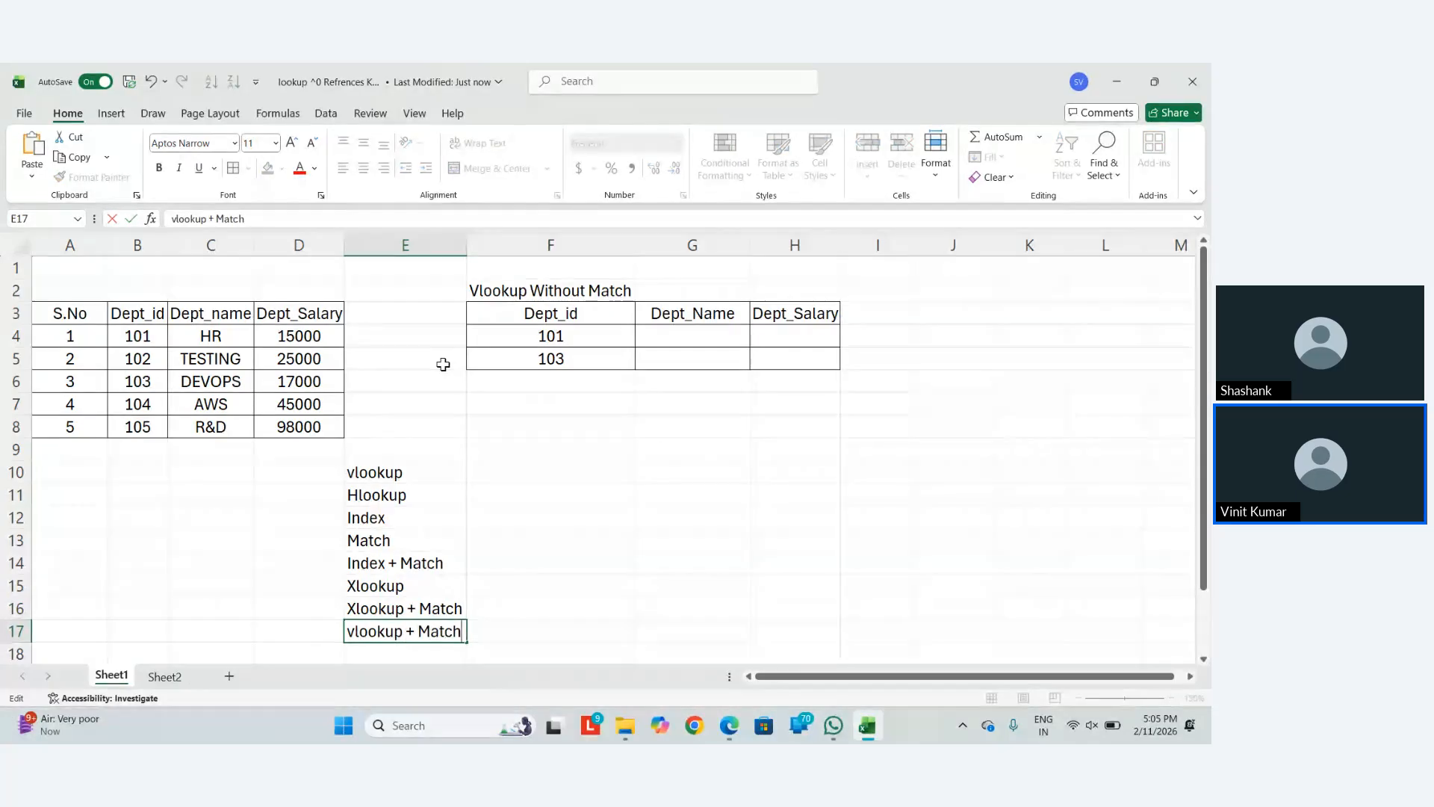
key(Return)
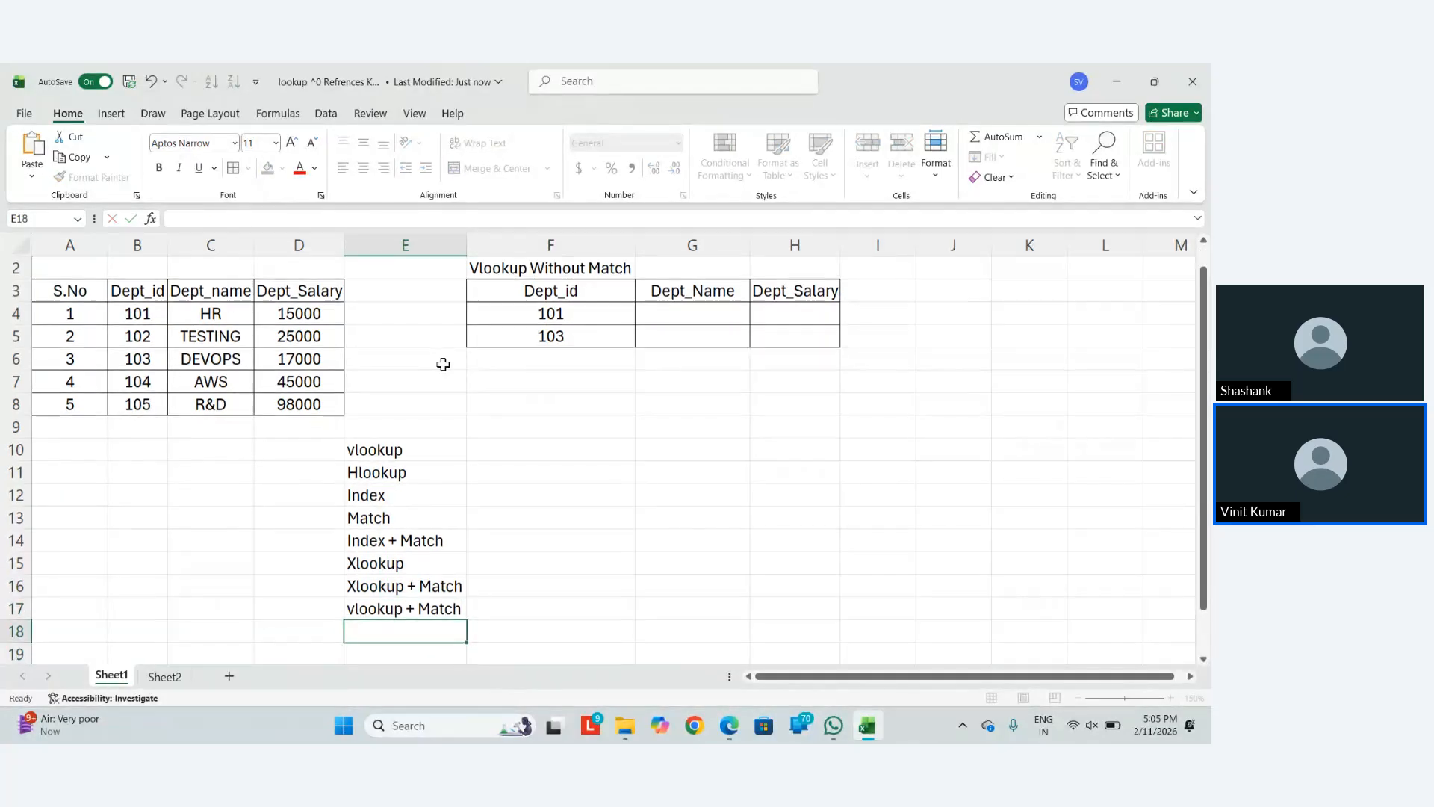
scroll(443, 364, down, 1)
text(Hlookup)
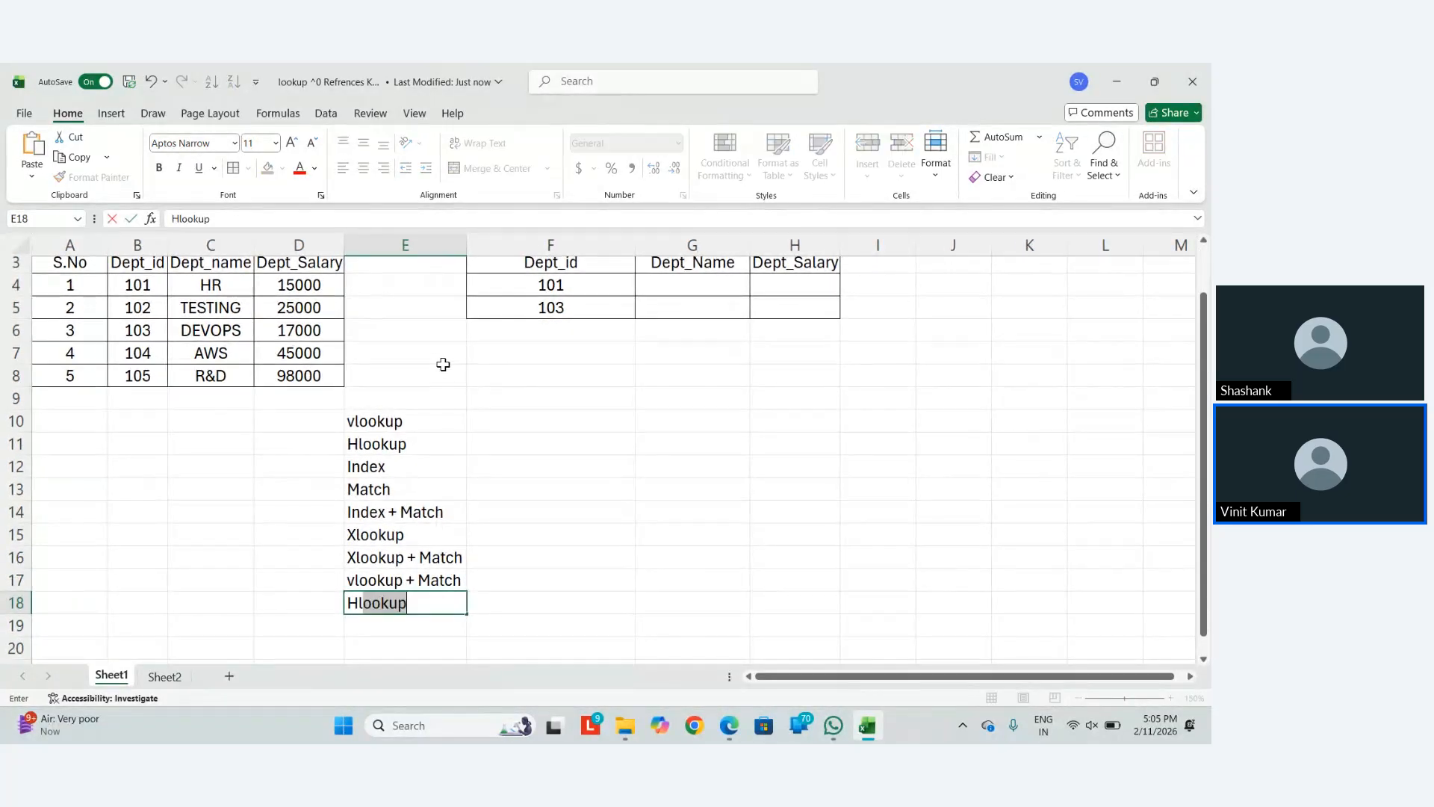
text( + Match)
key(ctrl+Return)
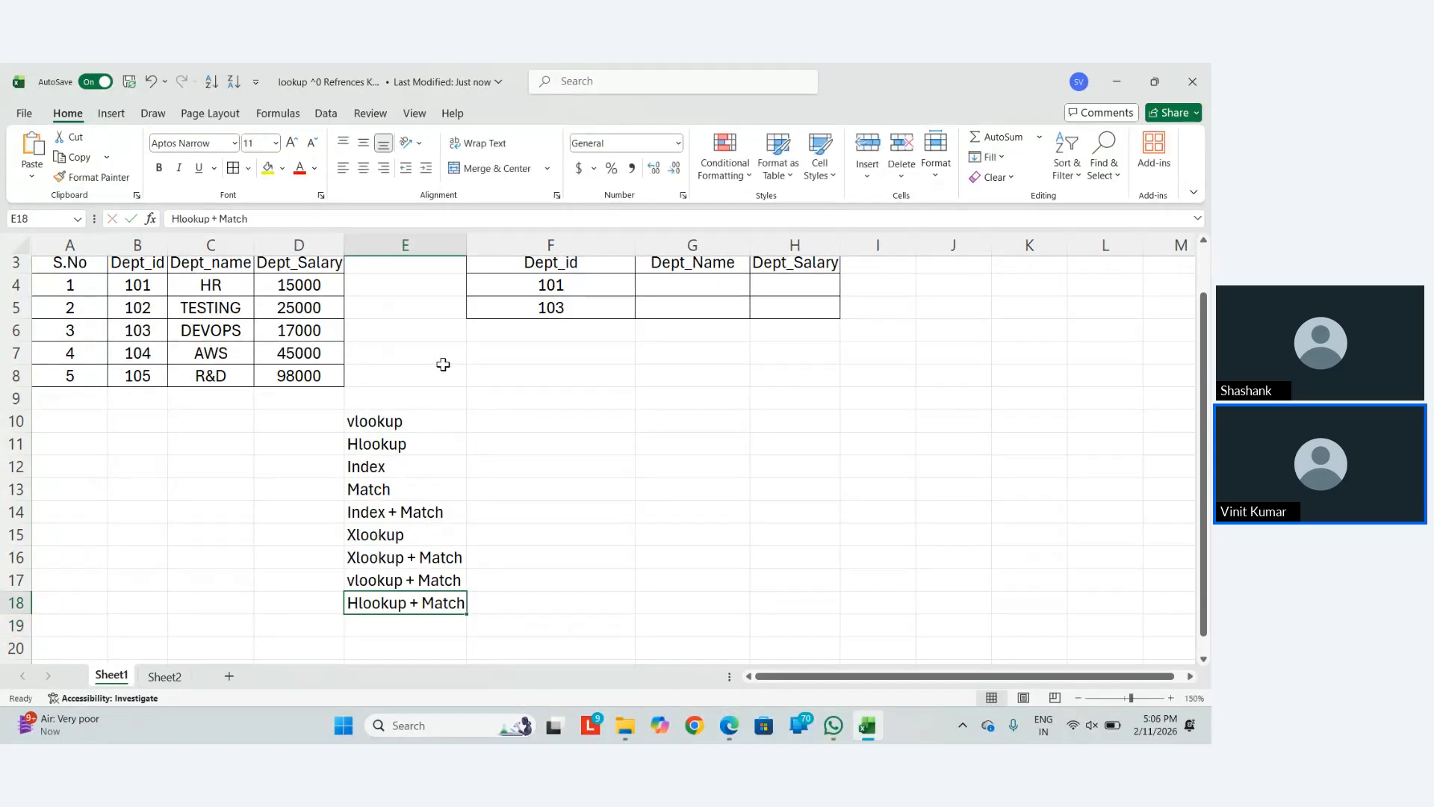
Autofit column E to fit the lookup names in E10:E18
key(shift+Down)
key(Up)
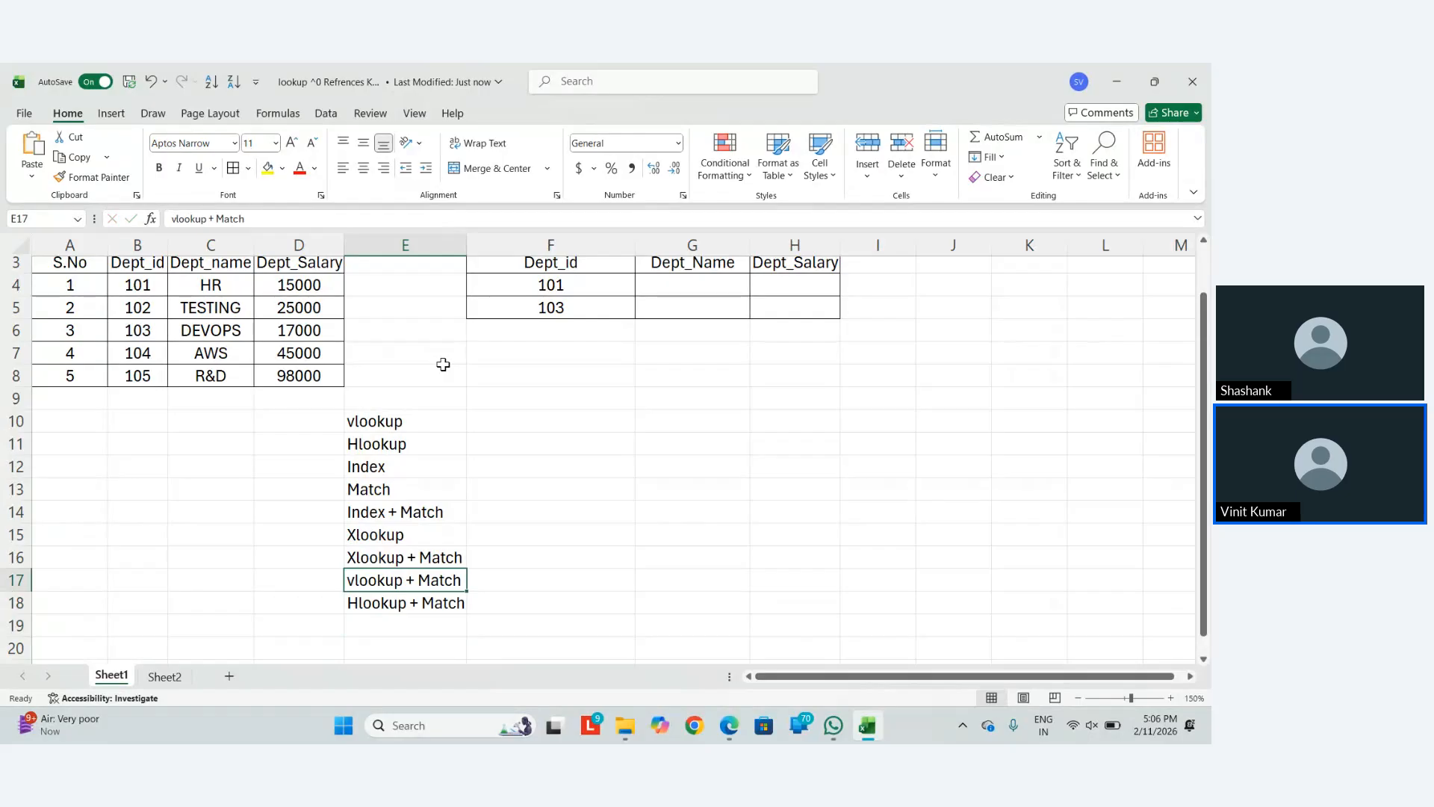
key(Down)
key(Up)
key(Down)
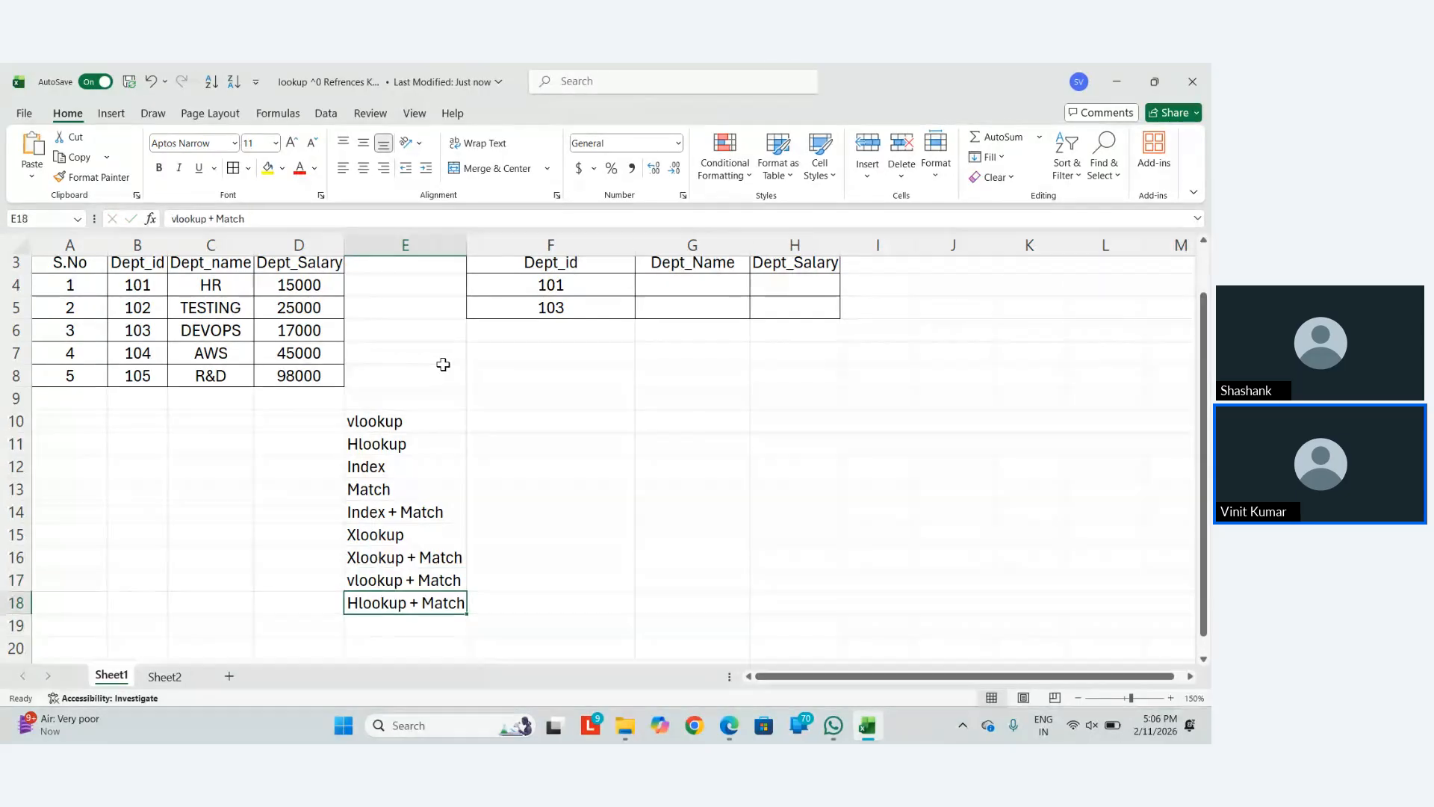
key(shift+Up)
key(shift+Up)
key(shift+Up)
key(shift+Up)
key(shift+Up)
key(shift+Up)
key(shift+Up)
key(shift+Up)
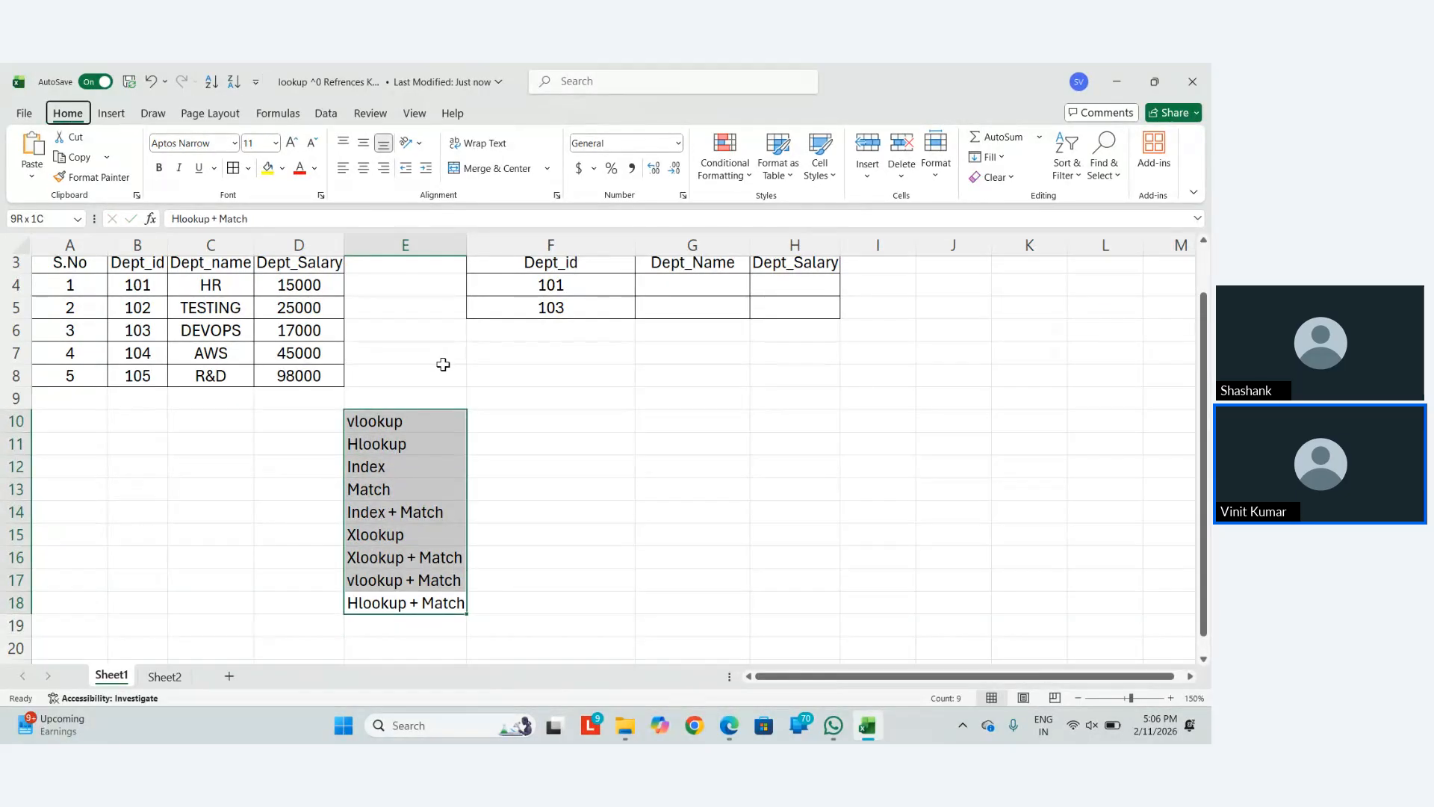
key(alt)
key(o)
key(i)
Insert an entire row at E11 above Hlookup and enter 'Reverse Vlookup'
key(Down)
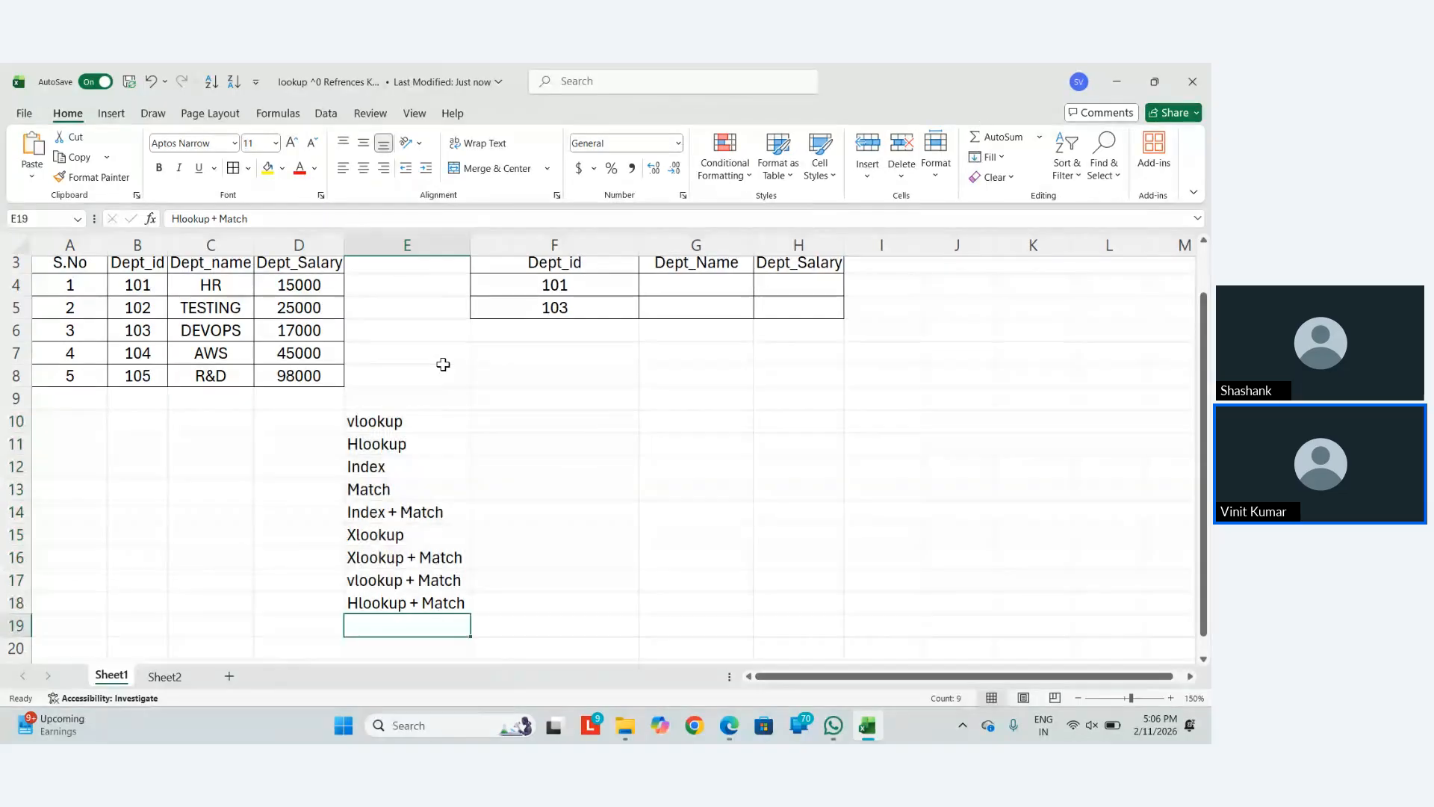
key(Up)
key(Up)
key(Up)
key(Up)
key(Up)
key(Up)
key(Up)
key(Up)
key(Up)
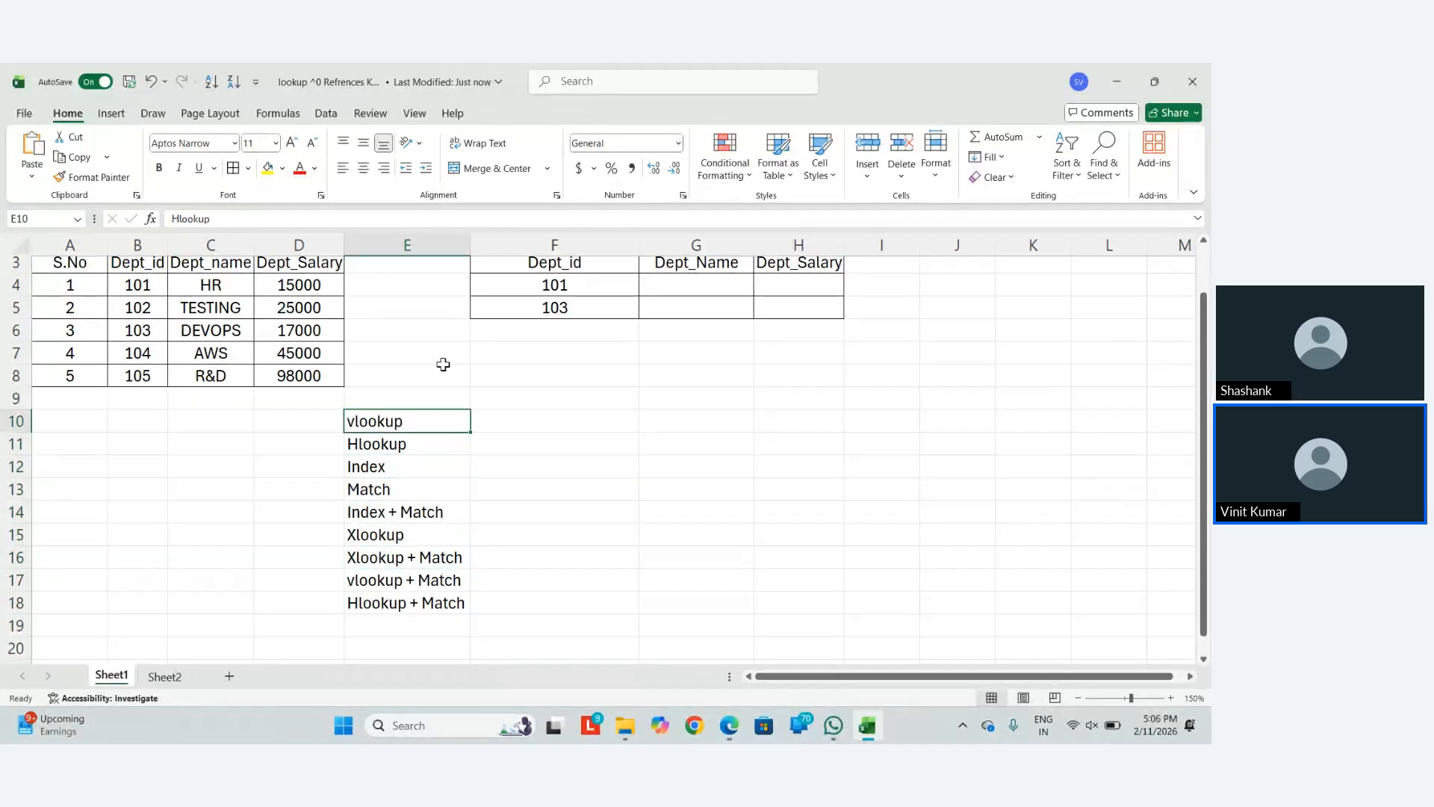
key(ctrl+shift+Down)
key(Down)
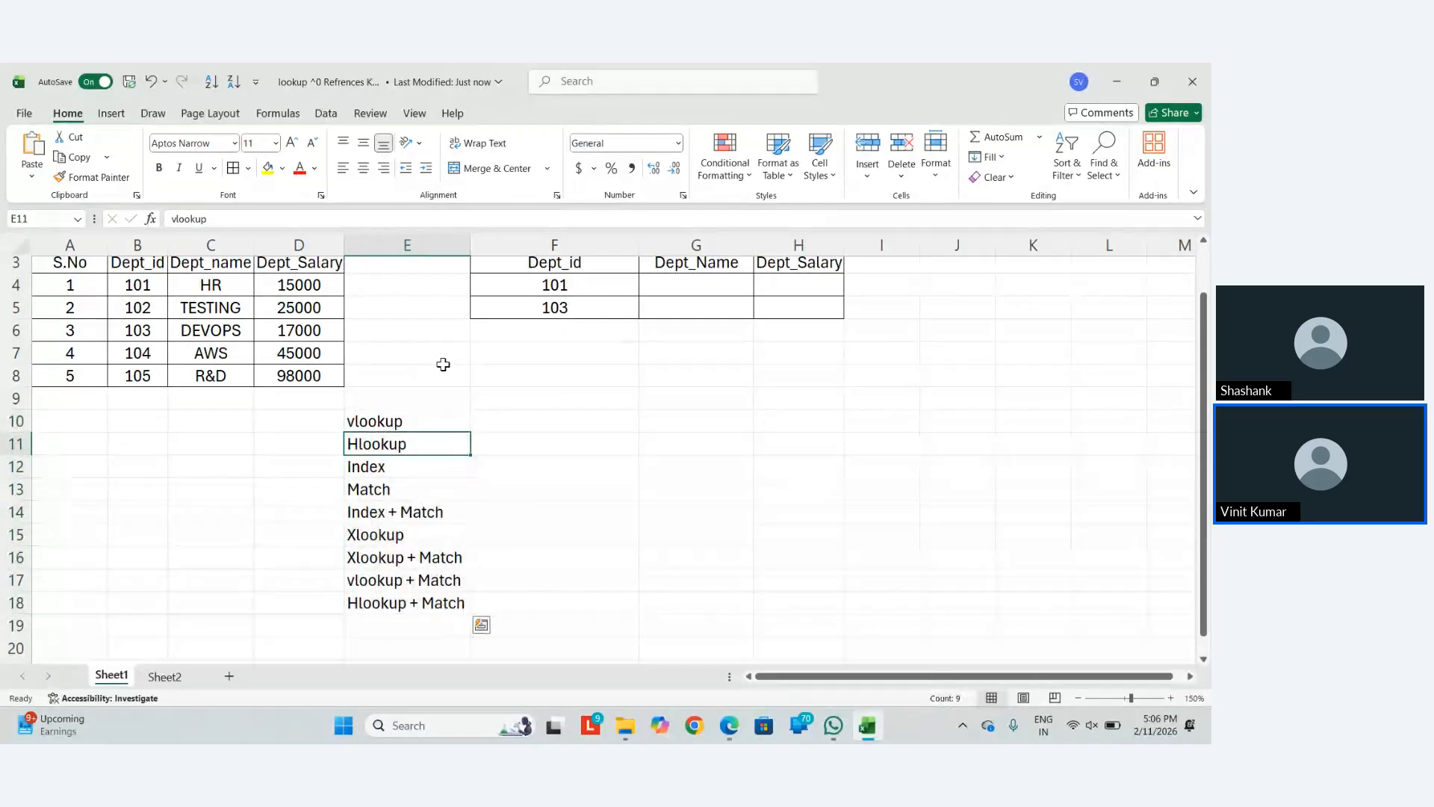
key(Up)
key(Down)
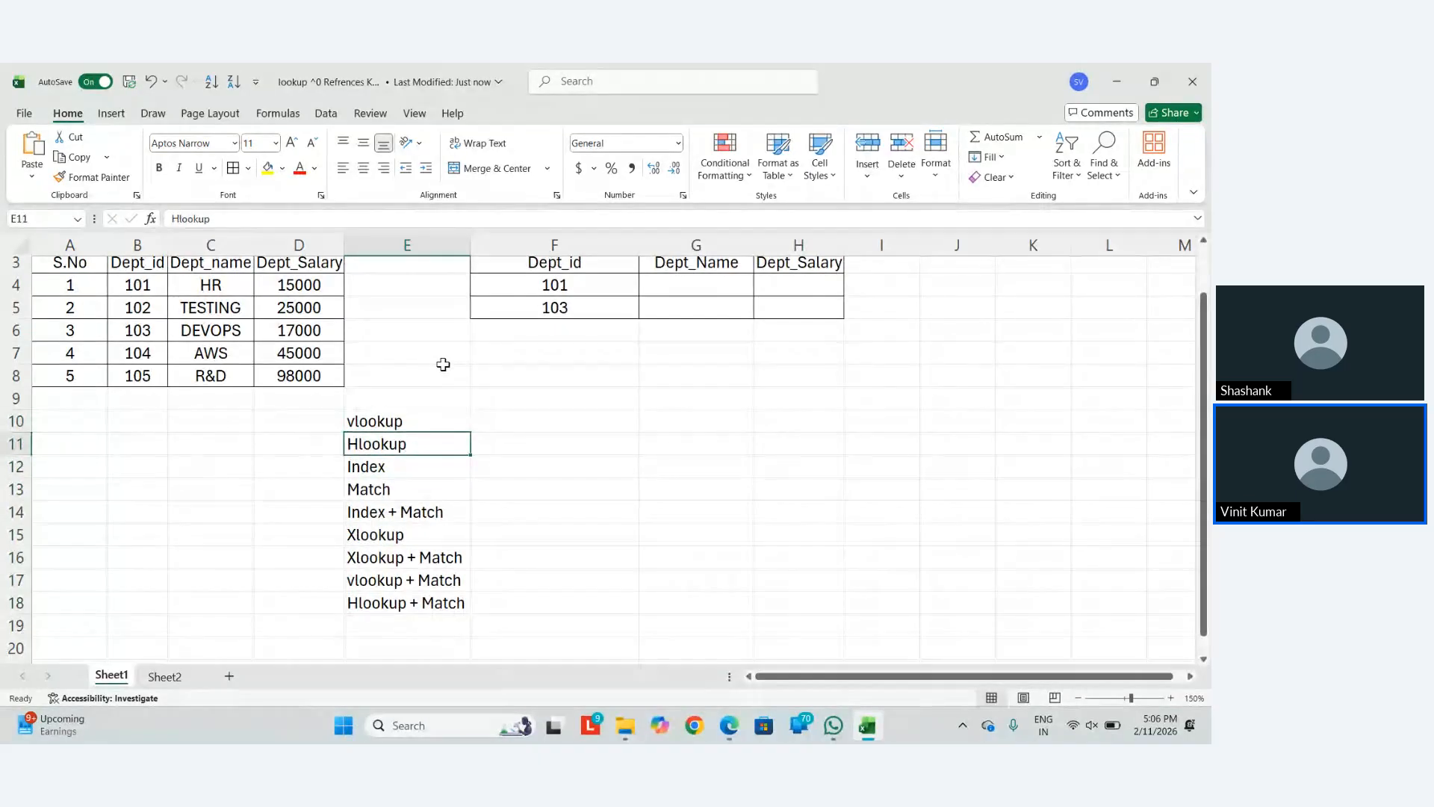
key(ctrl+shift+equal)
key(Down)
key(Down)
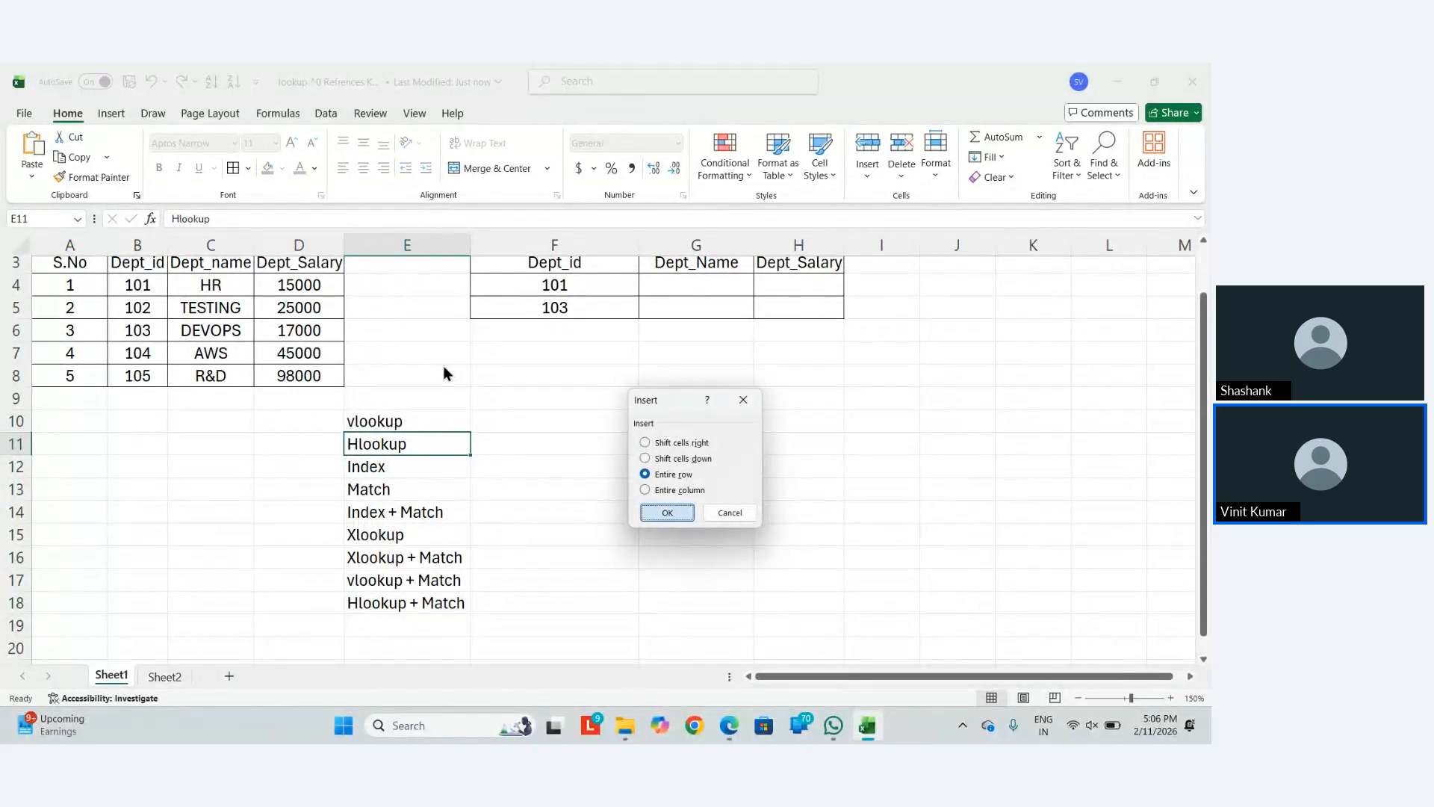
key(Return)
text(Reve)
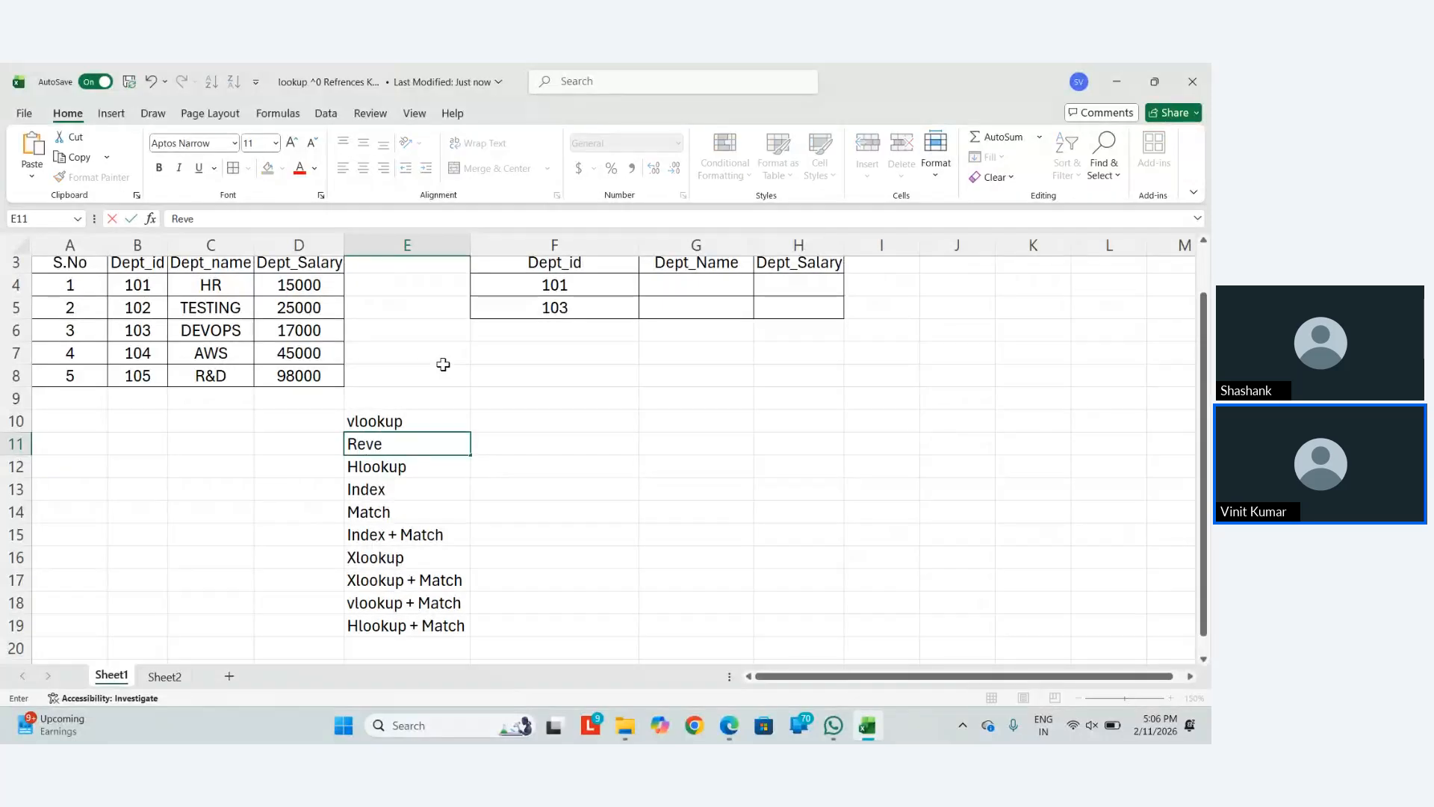
text(rse Vlookup)
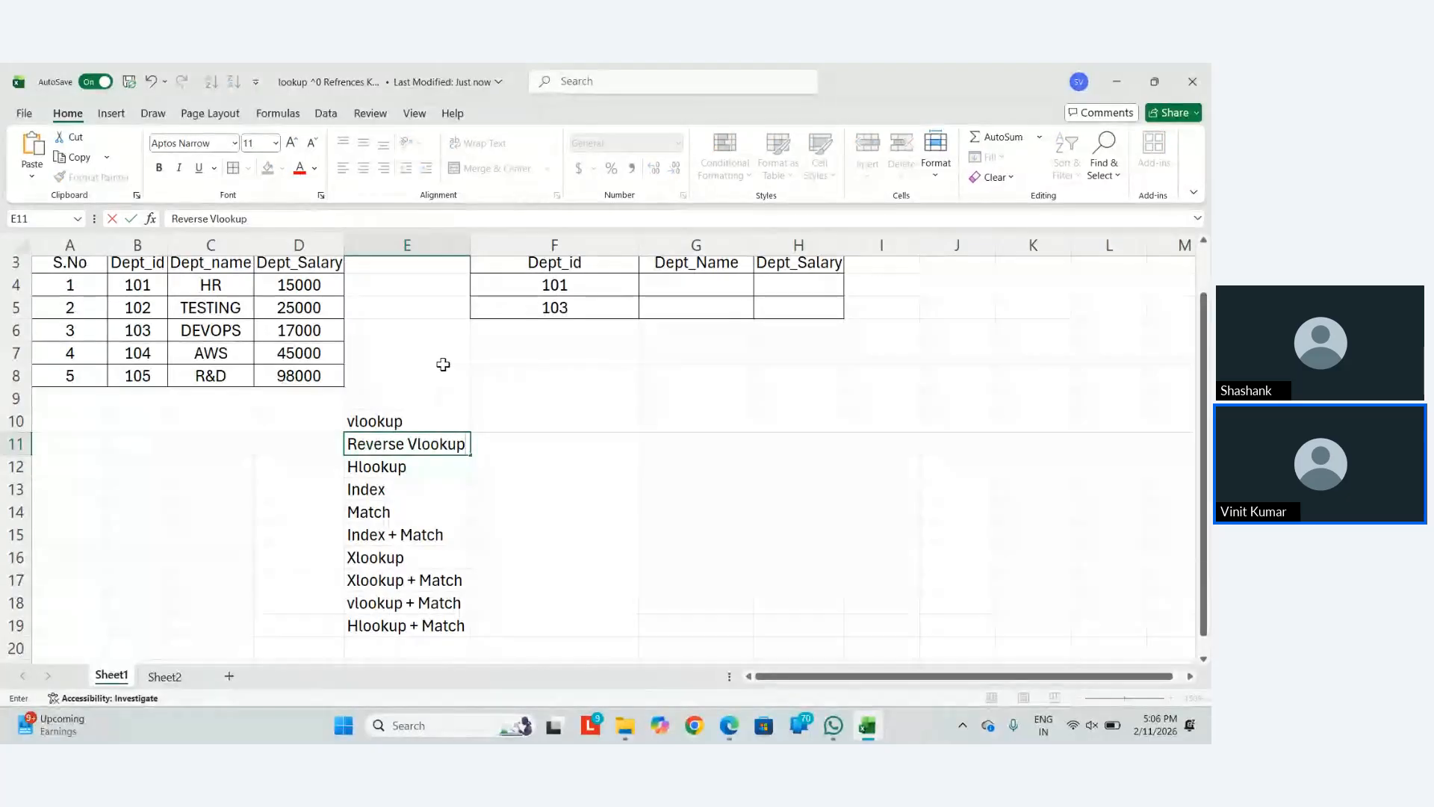
key(Return)
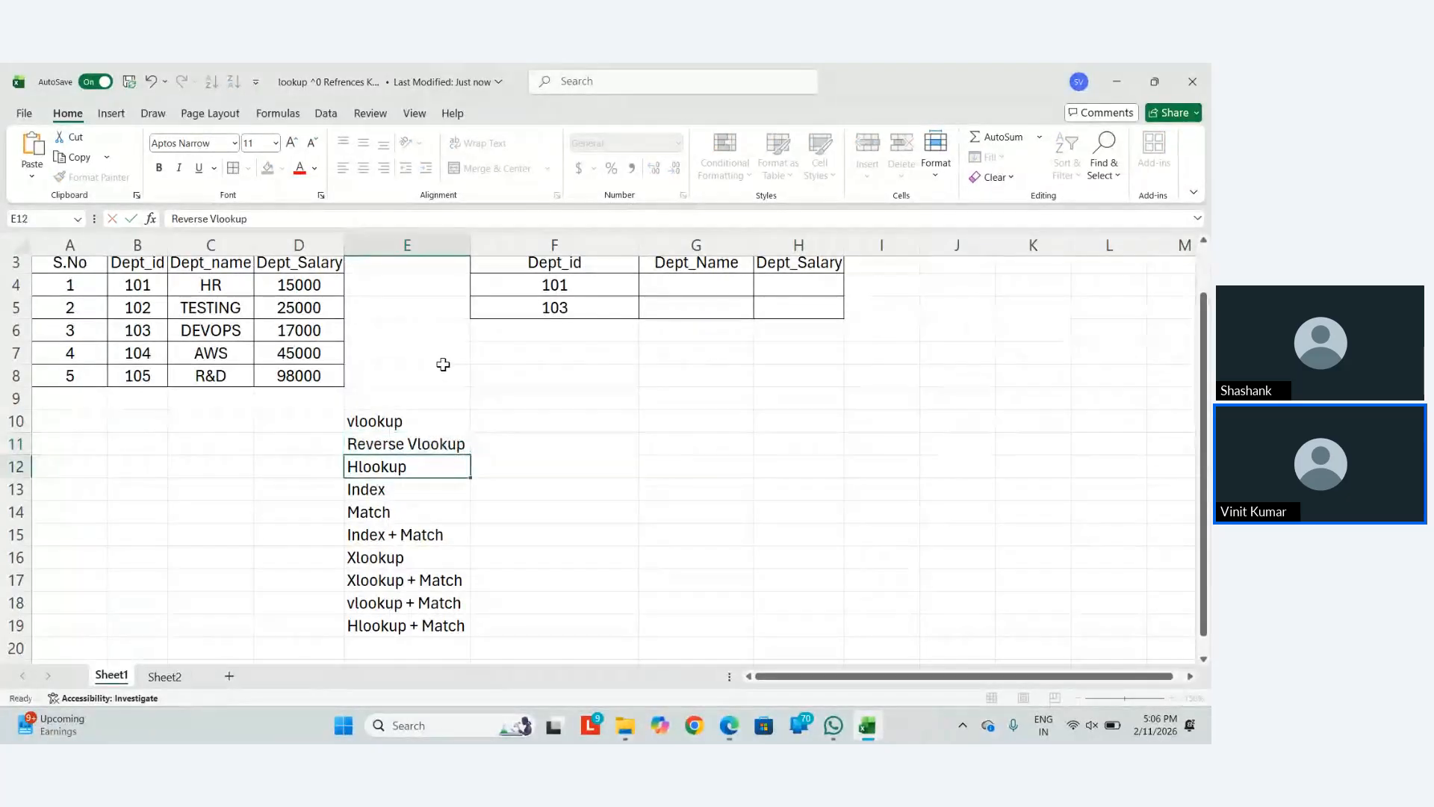
key(Up)
key(Up)
key(Up)
key(Up)
key(Up)
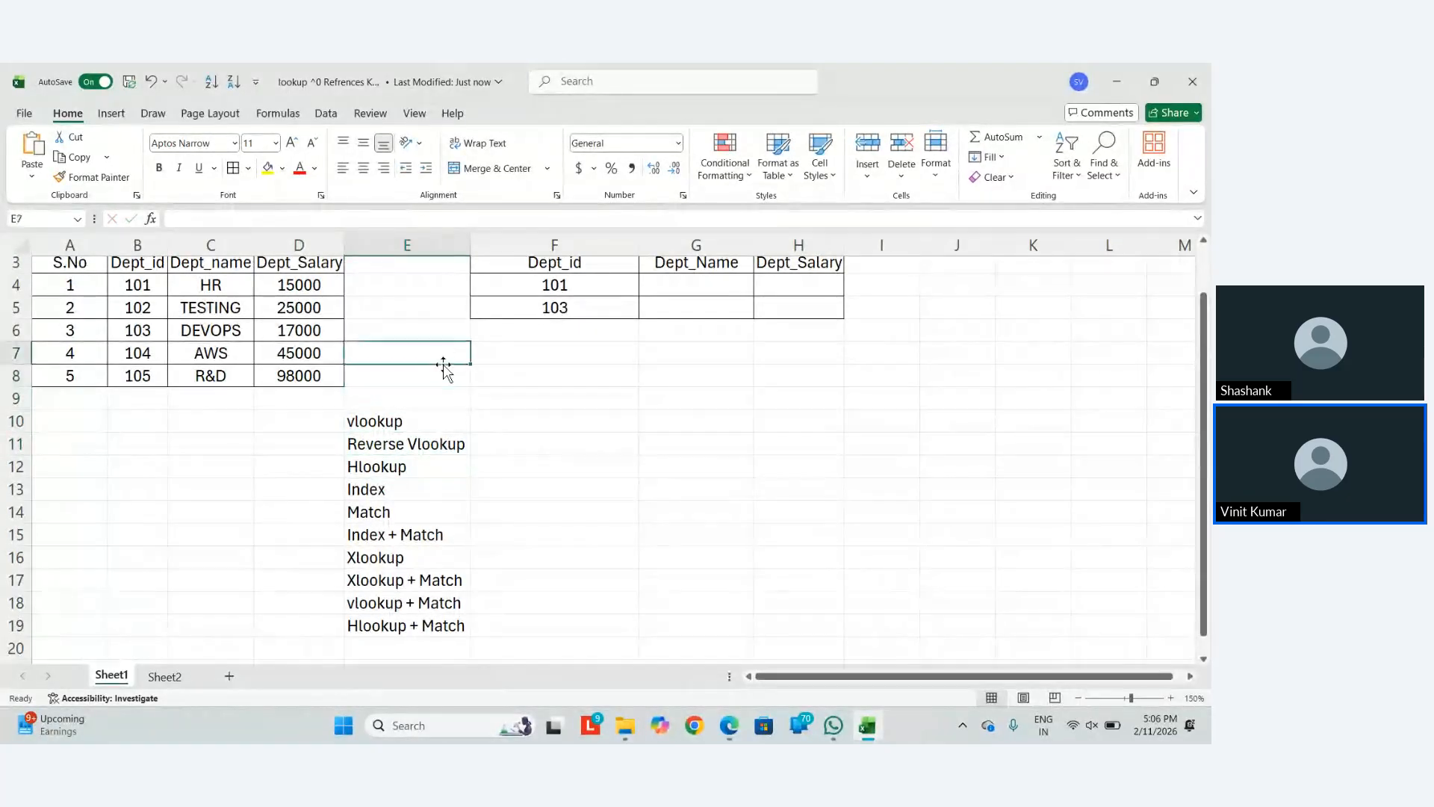
Delete the 'Vlookup Without Match' caption in F2
key(Up)
key(Up)
key(Up)
key(Up)
key(Up)
key(Up)
key(Left)
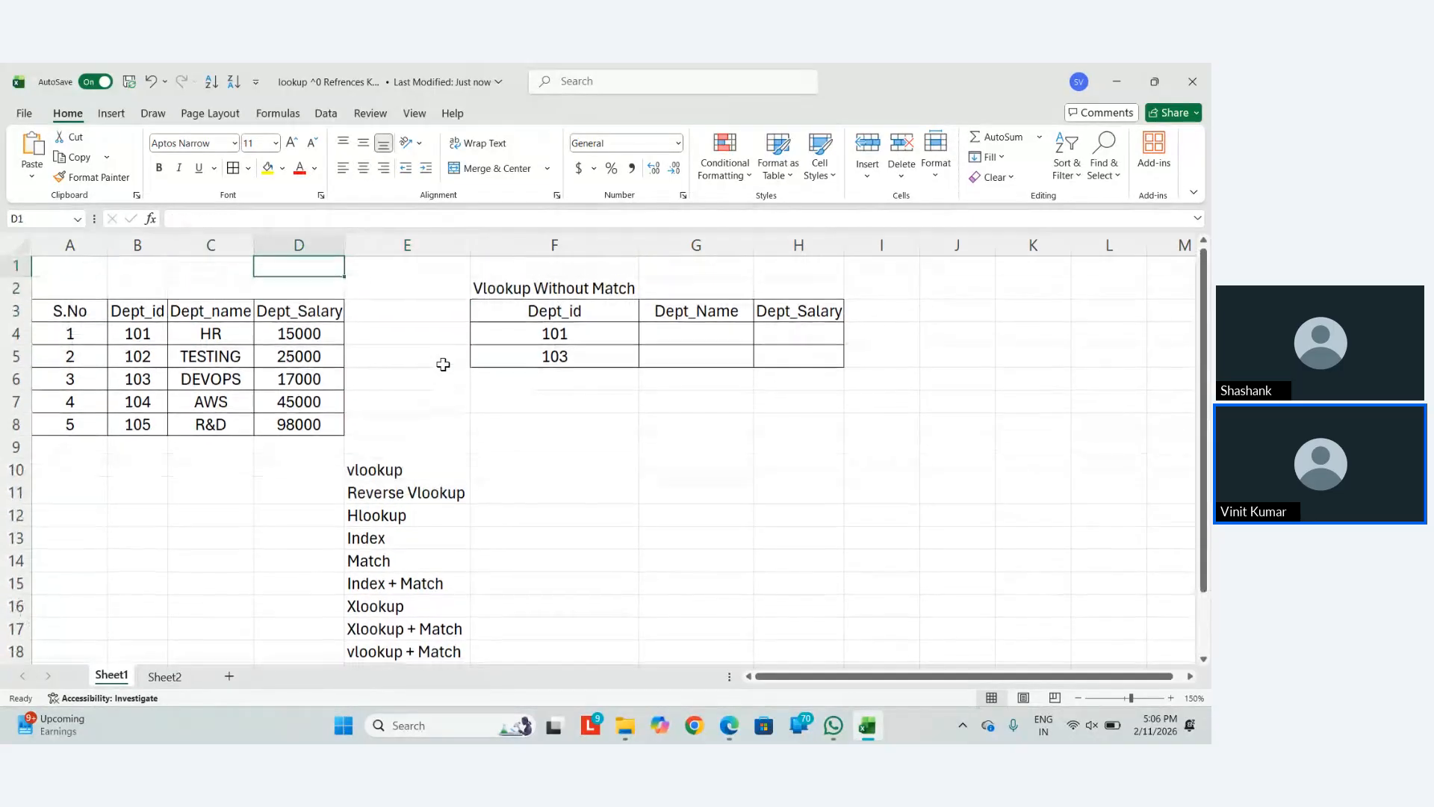
key(Left)
key(Right)
key(Right)
key(Right)
key(Right)
key(Down)
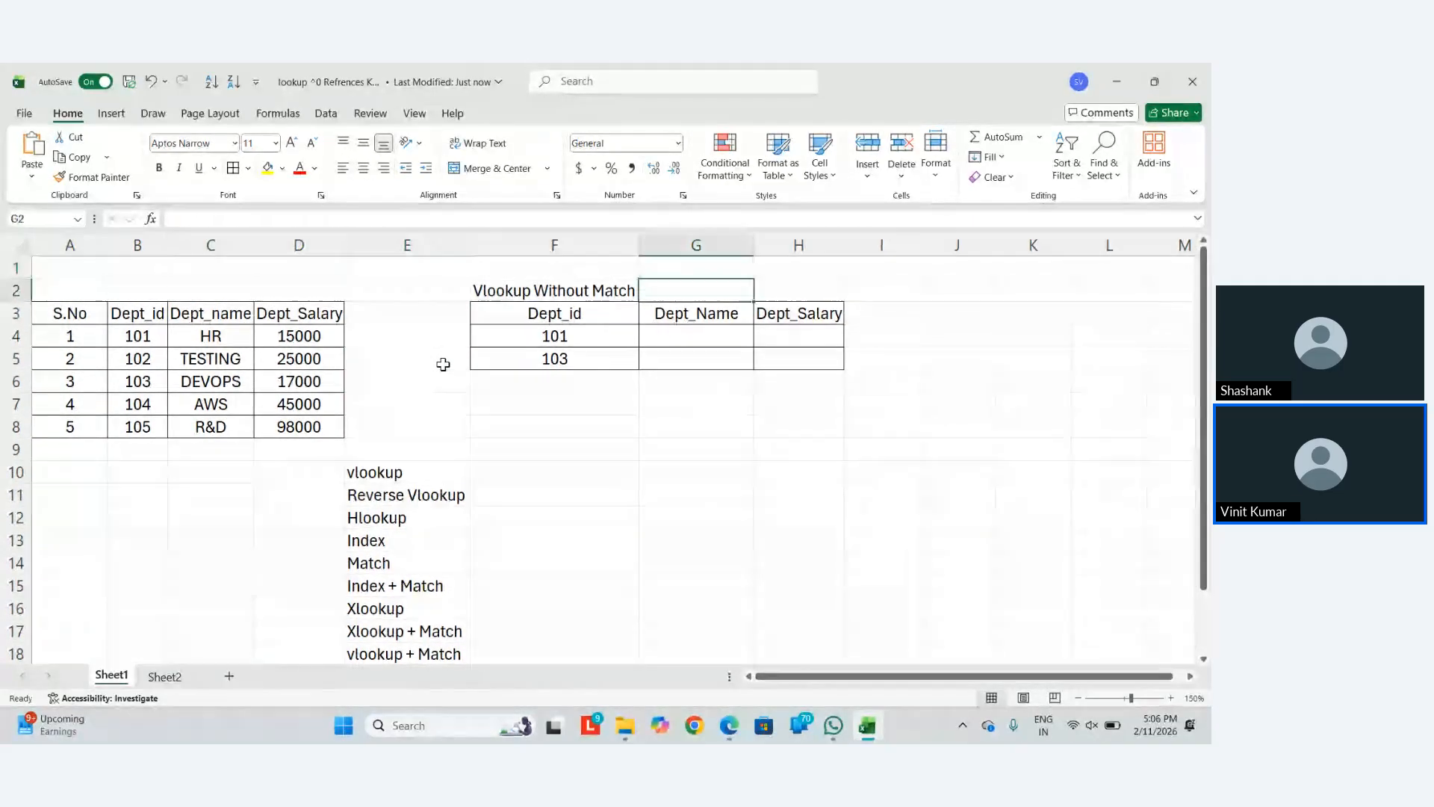
key(Left)
key(Delete)
Autofit columns B to D to fit the Dept_id, Dept_name and Dept_Salary headers
key(Down)
key(Down)
key(Left)
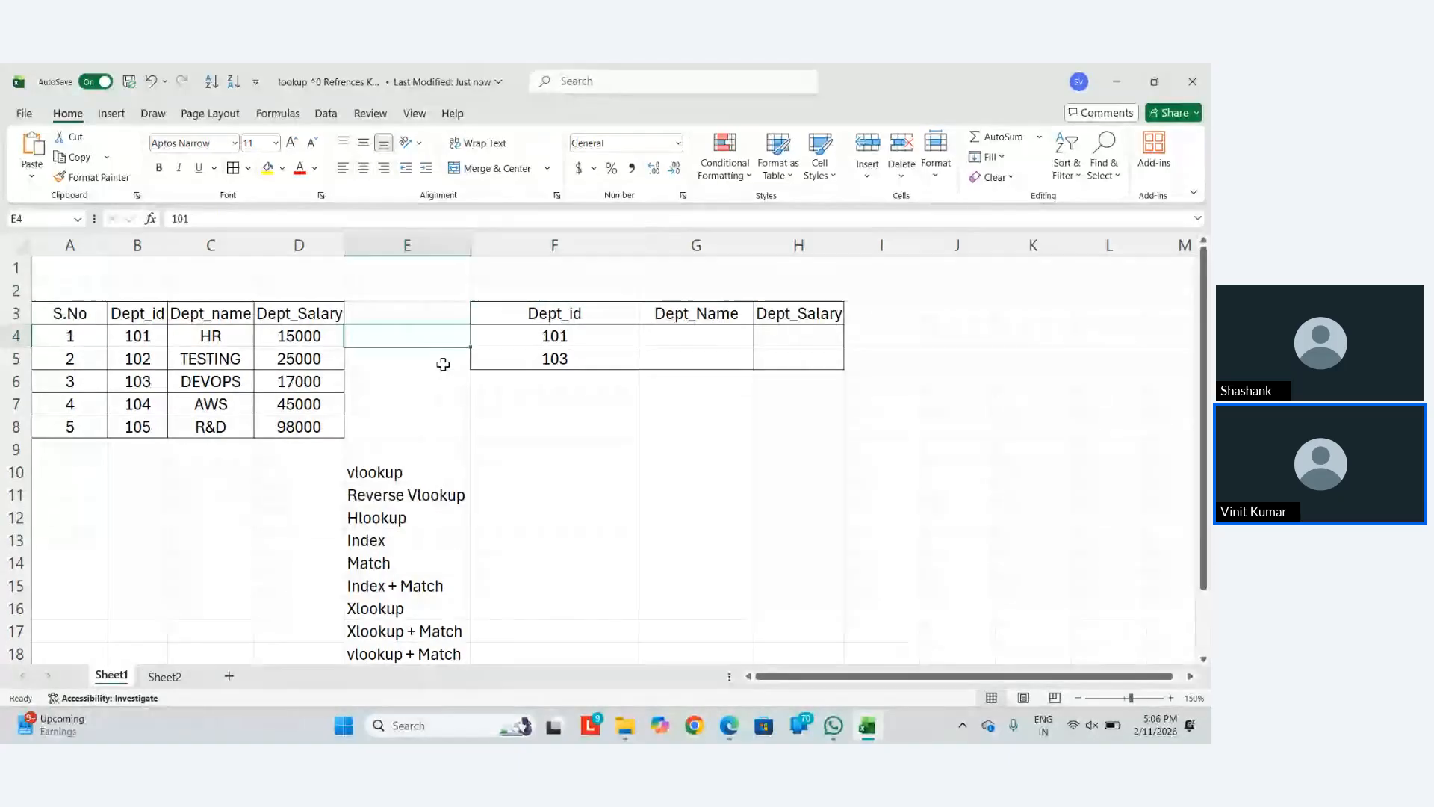
key(Up)
key(Right)
key(Down)
key(Left)
key(Left)
key(Right)
key(Left)
key(Left)
key(Up)
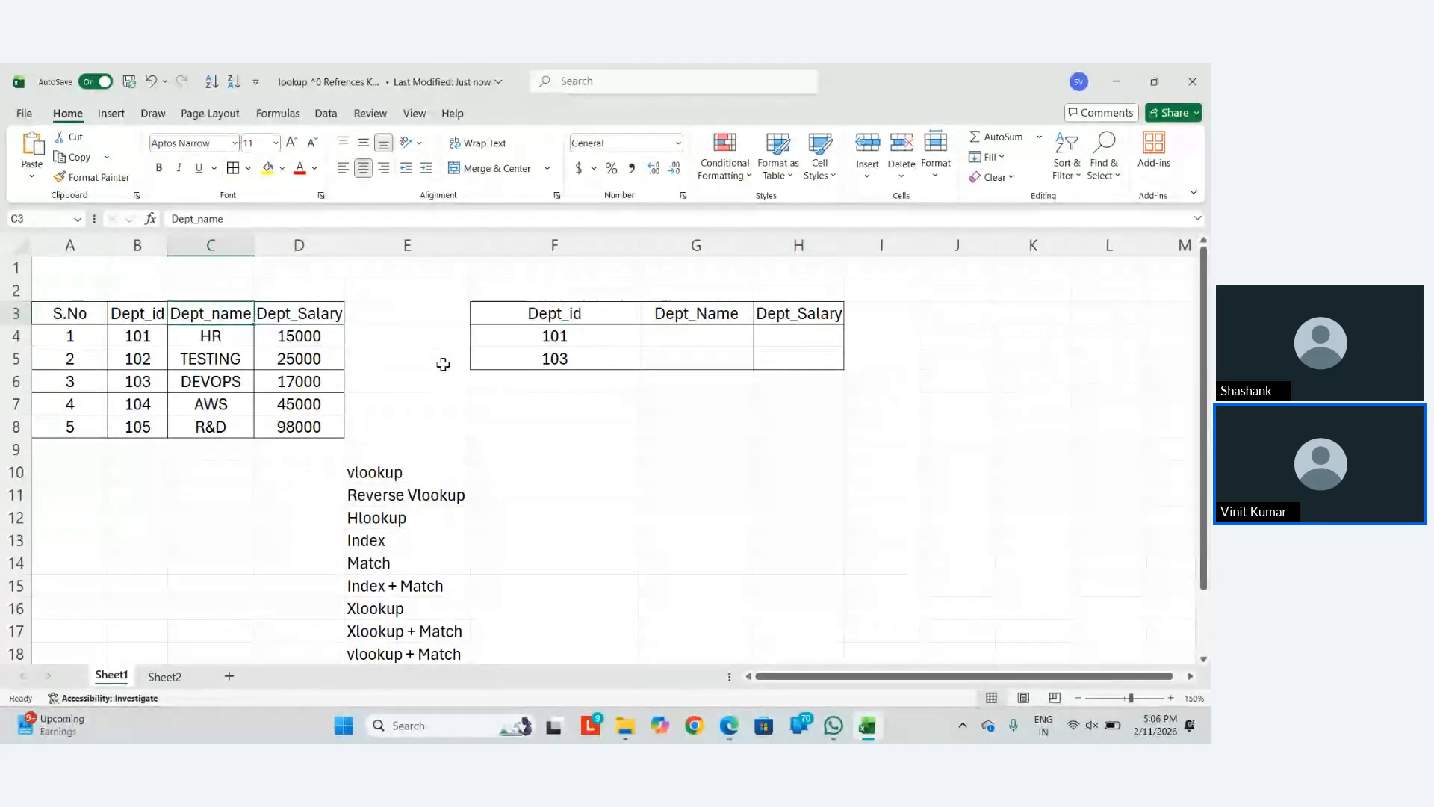
key(Left)
key(shift+Right)
key(shift+Right)
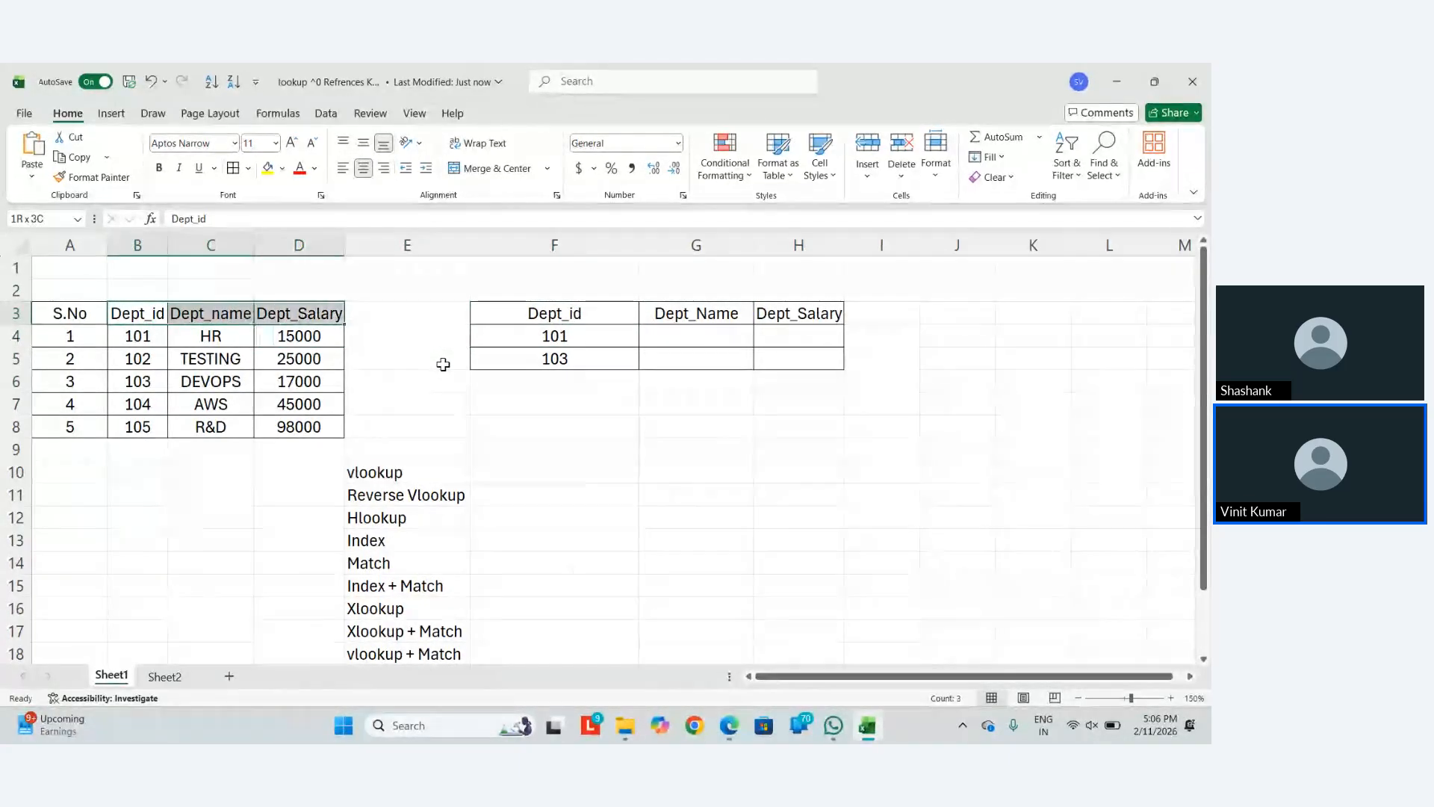
key(alt+h)
key(o)
key(i)
Move down past the tables to column E above the lookup list
key(Down)
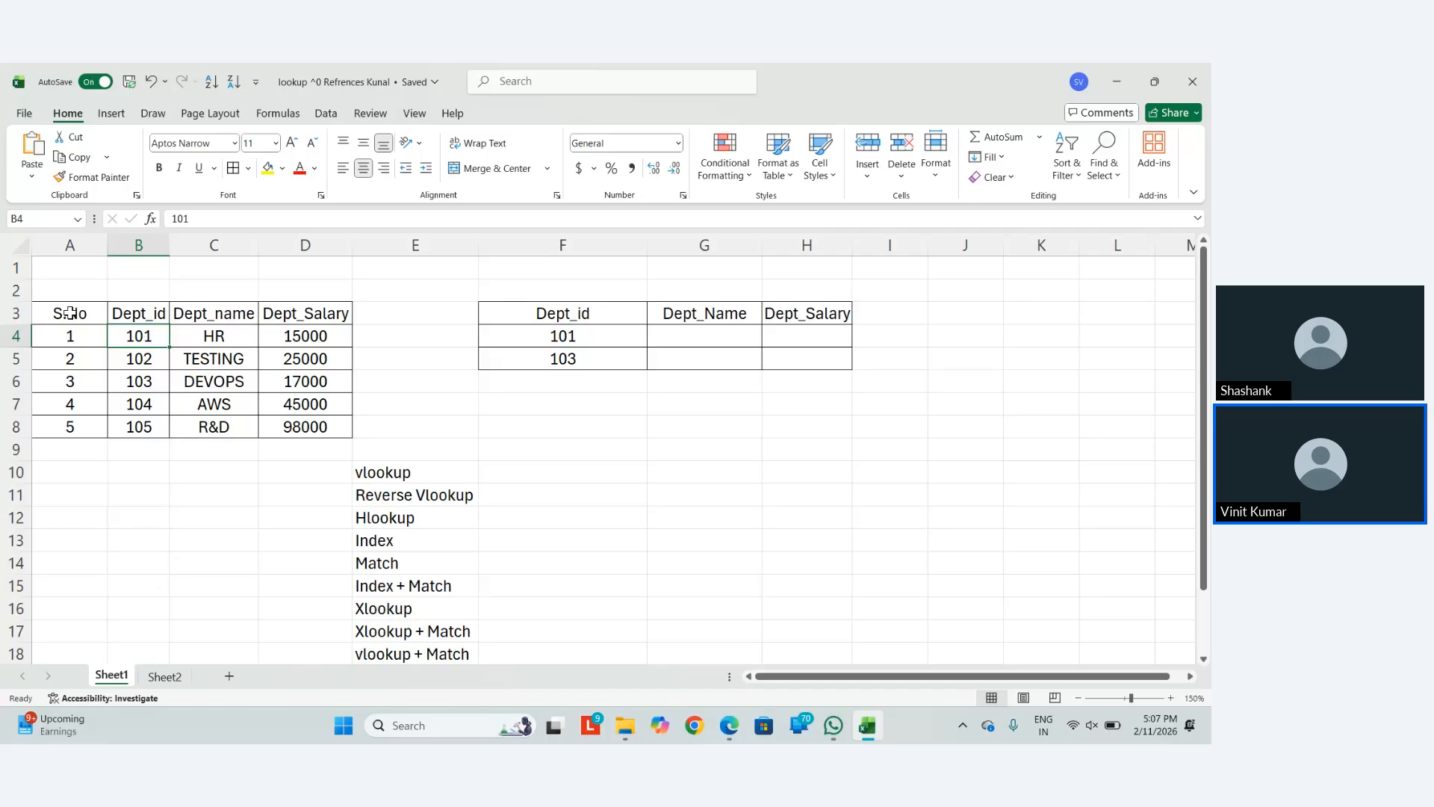
key(Down)
key(Down)
key(Right)
key(Right)
key(Right)
key(Right)
key(Down)
key(Down)
key(Down)
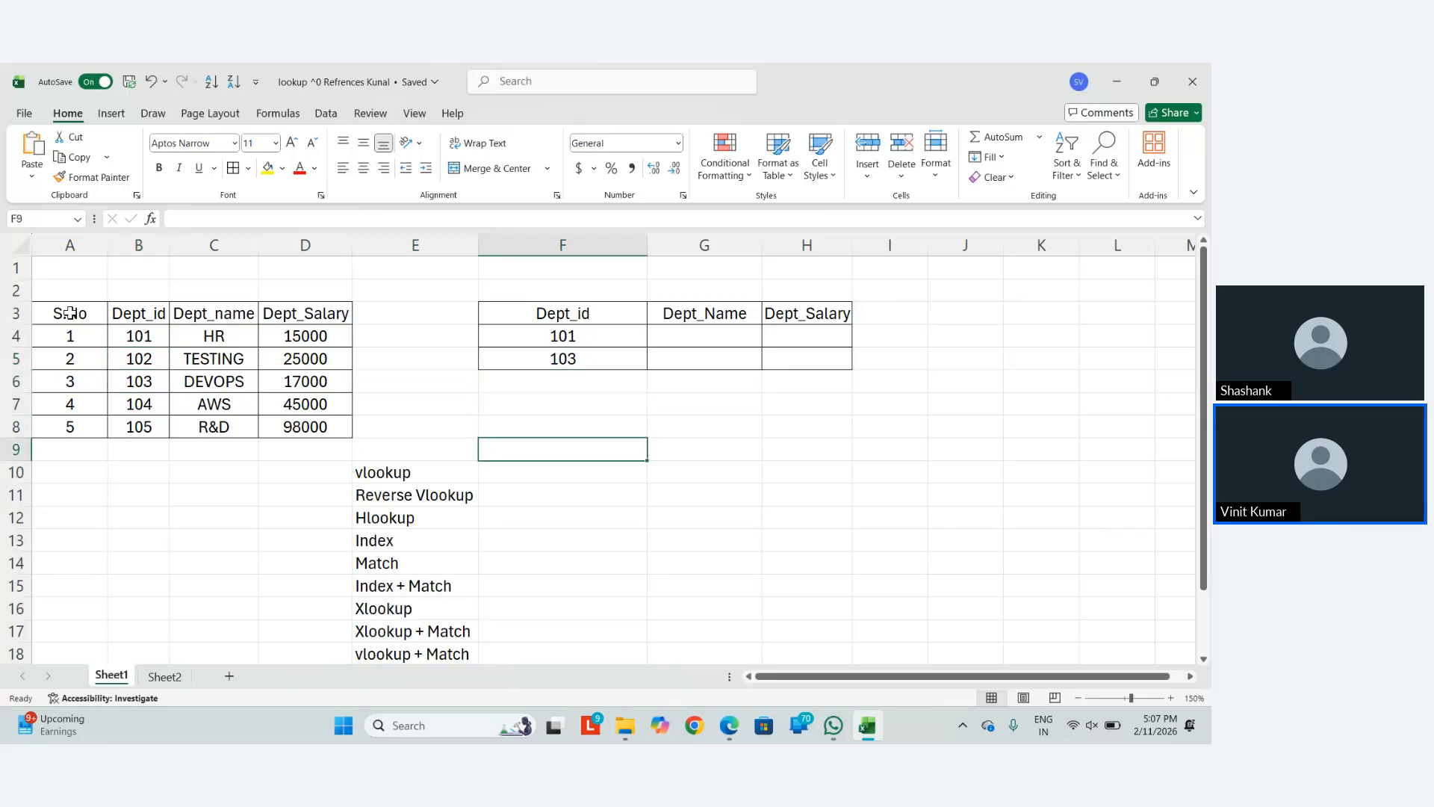
key(Left)
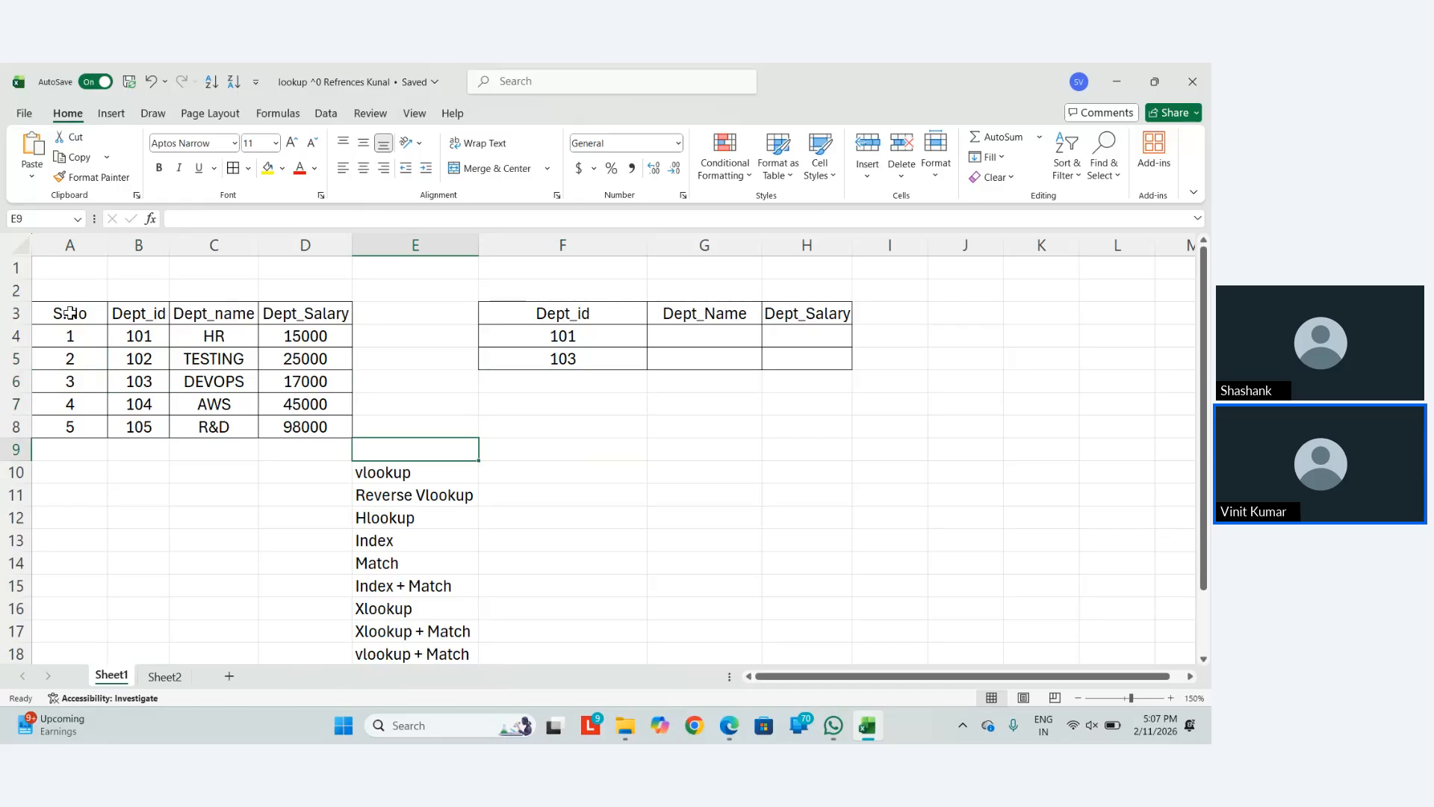
Enter 'Lookup Value,Table Array,Col.Index No. , Range Lookup' in F10 beside vlookup
key(Right)
key(Down)
text(Lookup V)
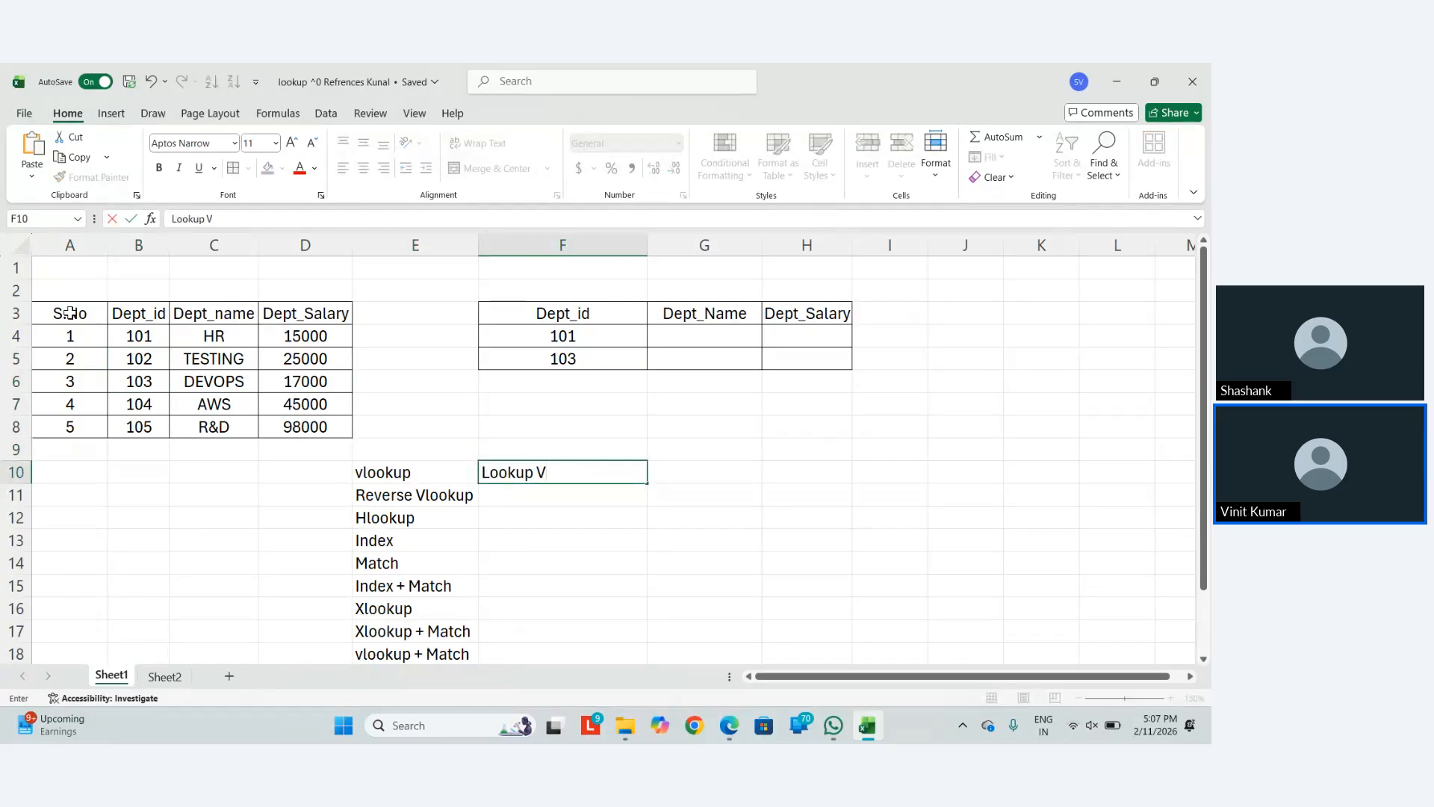
text(alue,Table Ar)
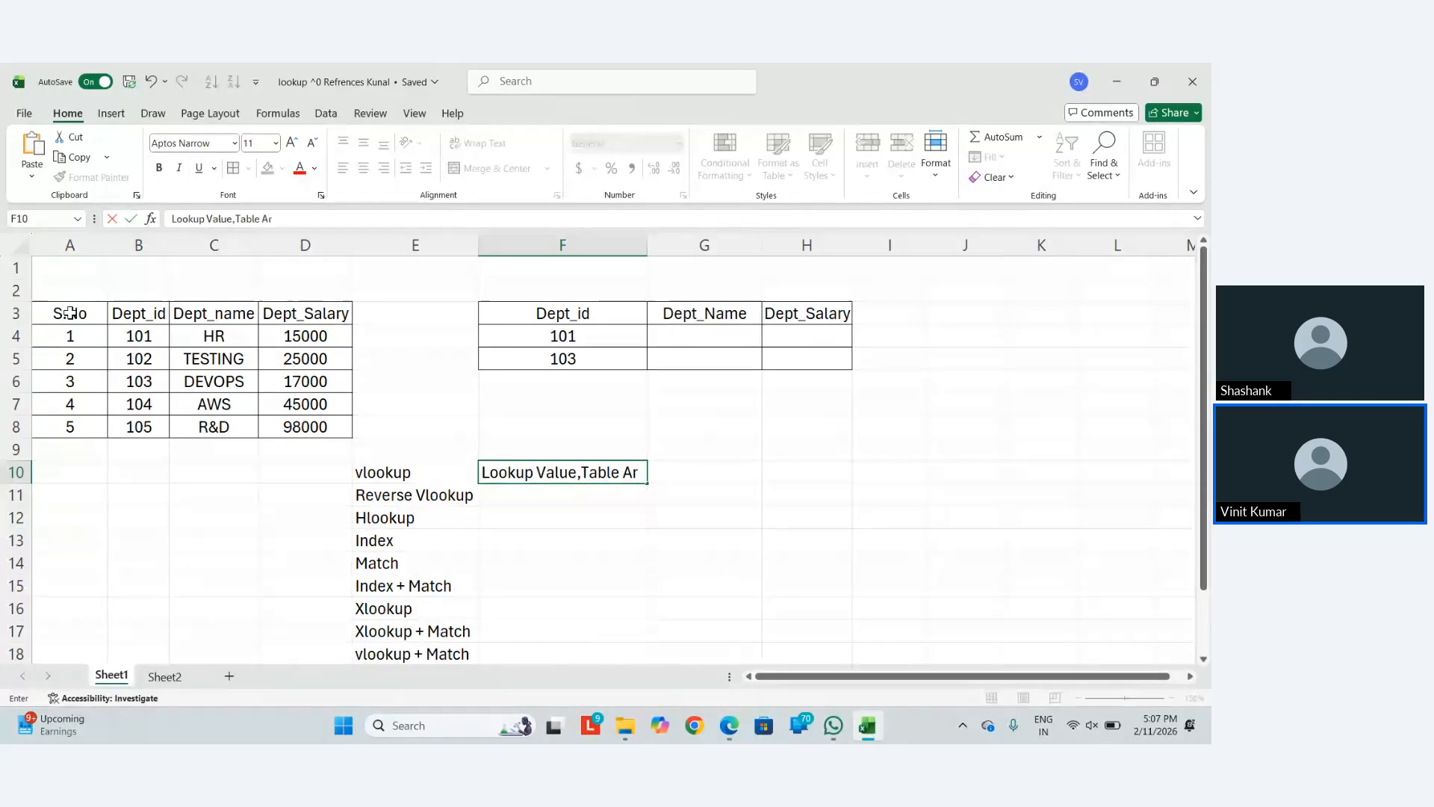
text(ray,Col.Ind)
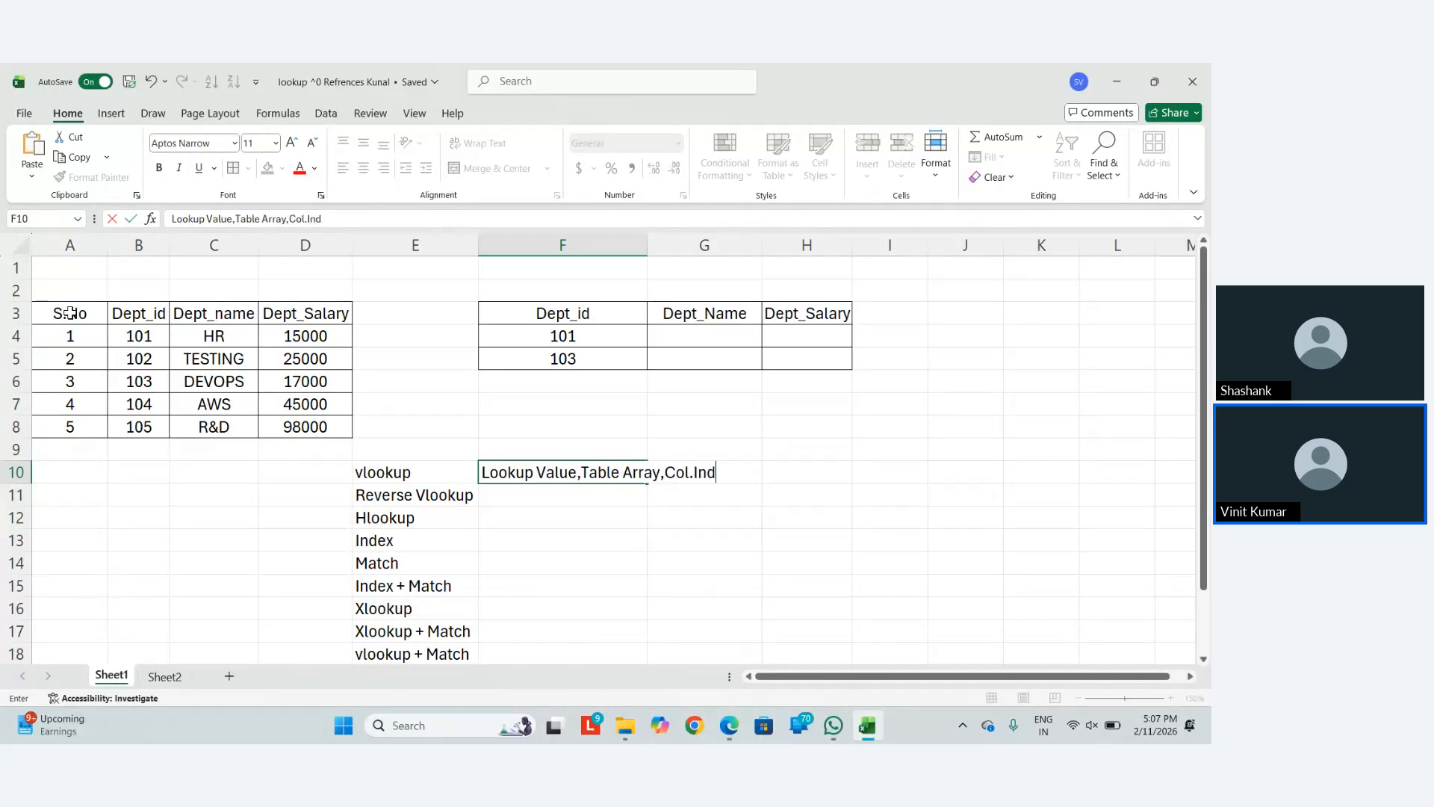
text(ex No.,)
key(BackSpace)
text(,)
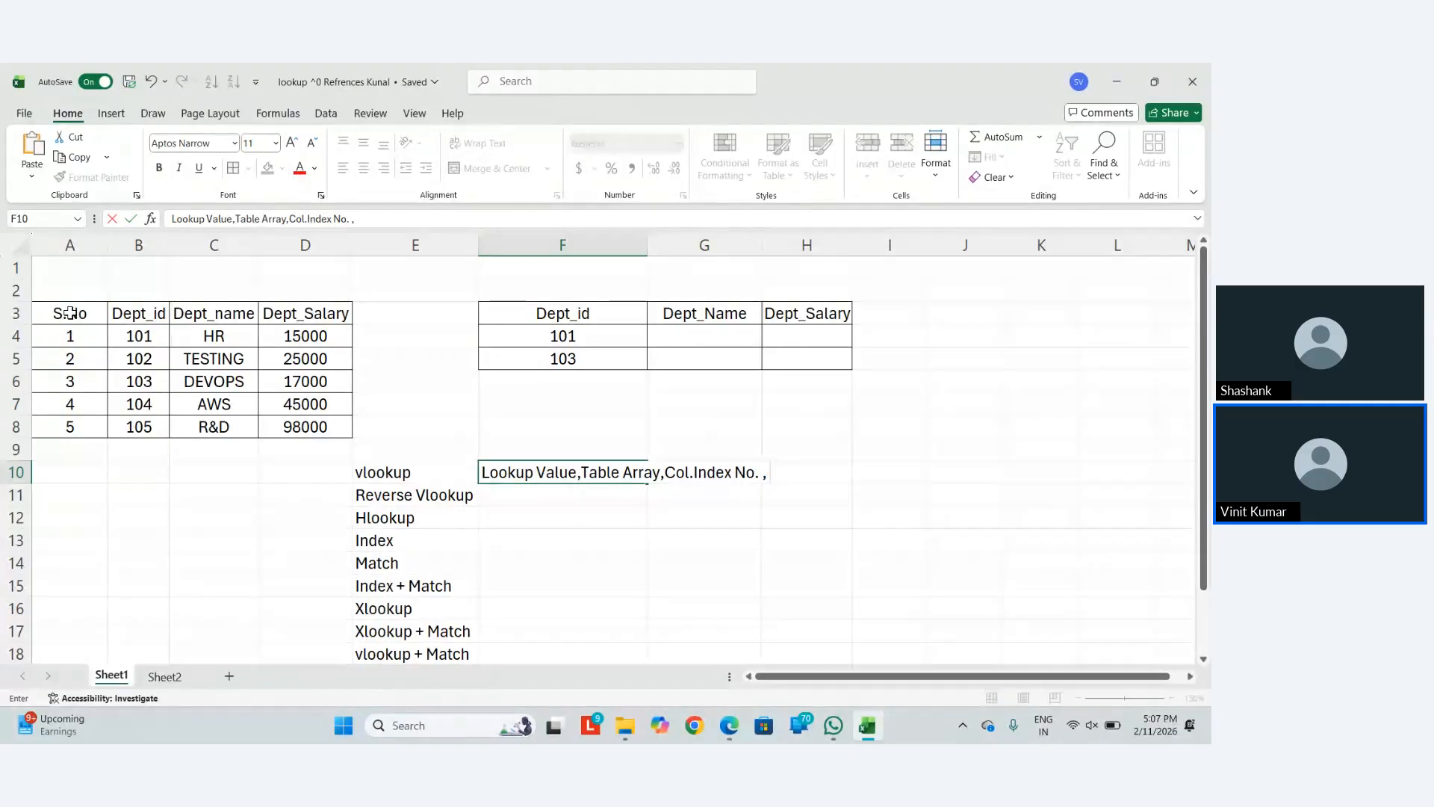
text( MAtc)
key(BackSpace)
key(BackSpace)
key(BackSpace)
key(BackSpace)
text(Range)
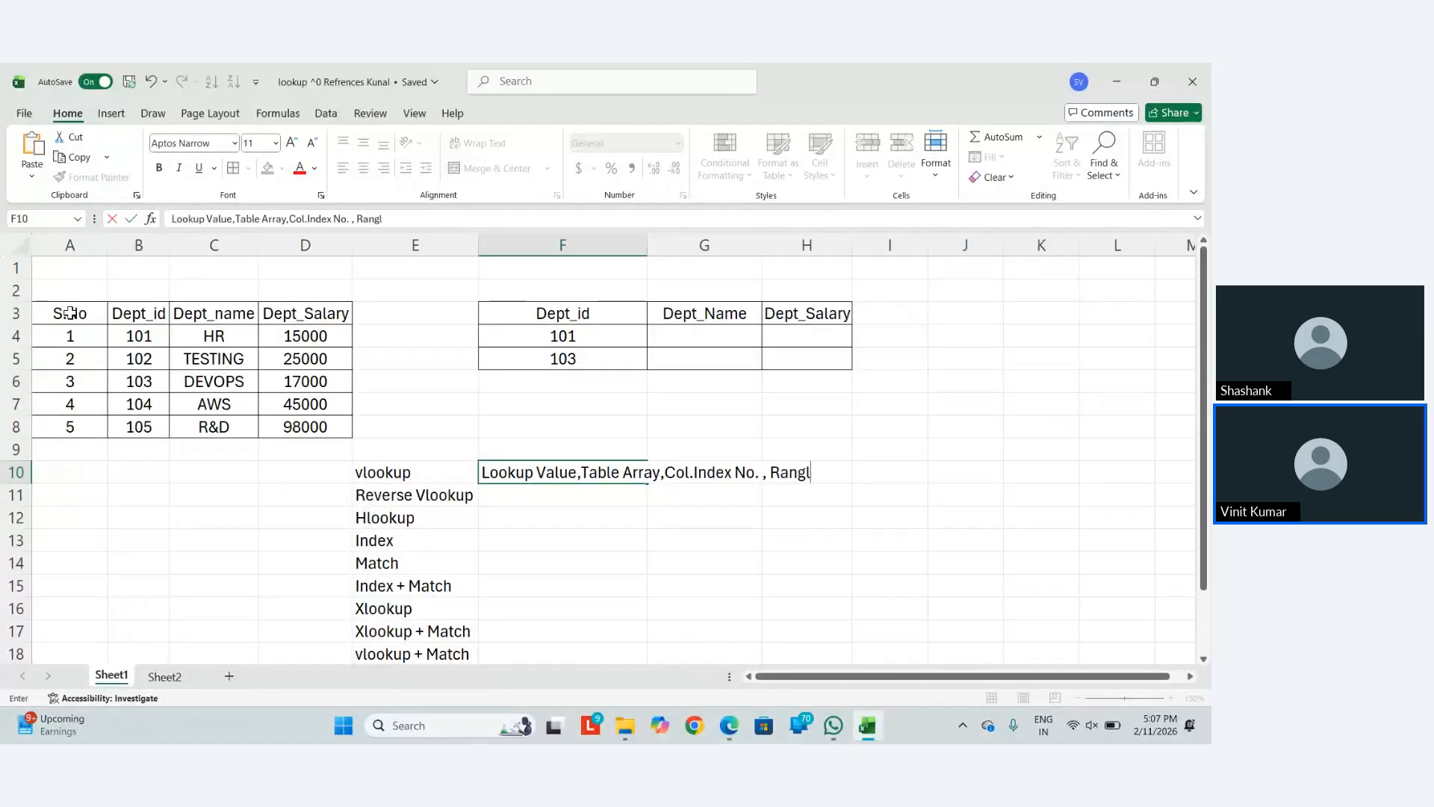
text( Lookup)
key(Return)
key(Up)
key(Up)
key(Up)
key(Up)
key(Up)
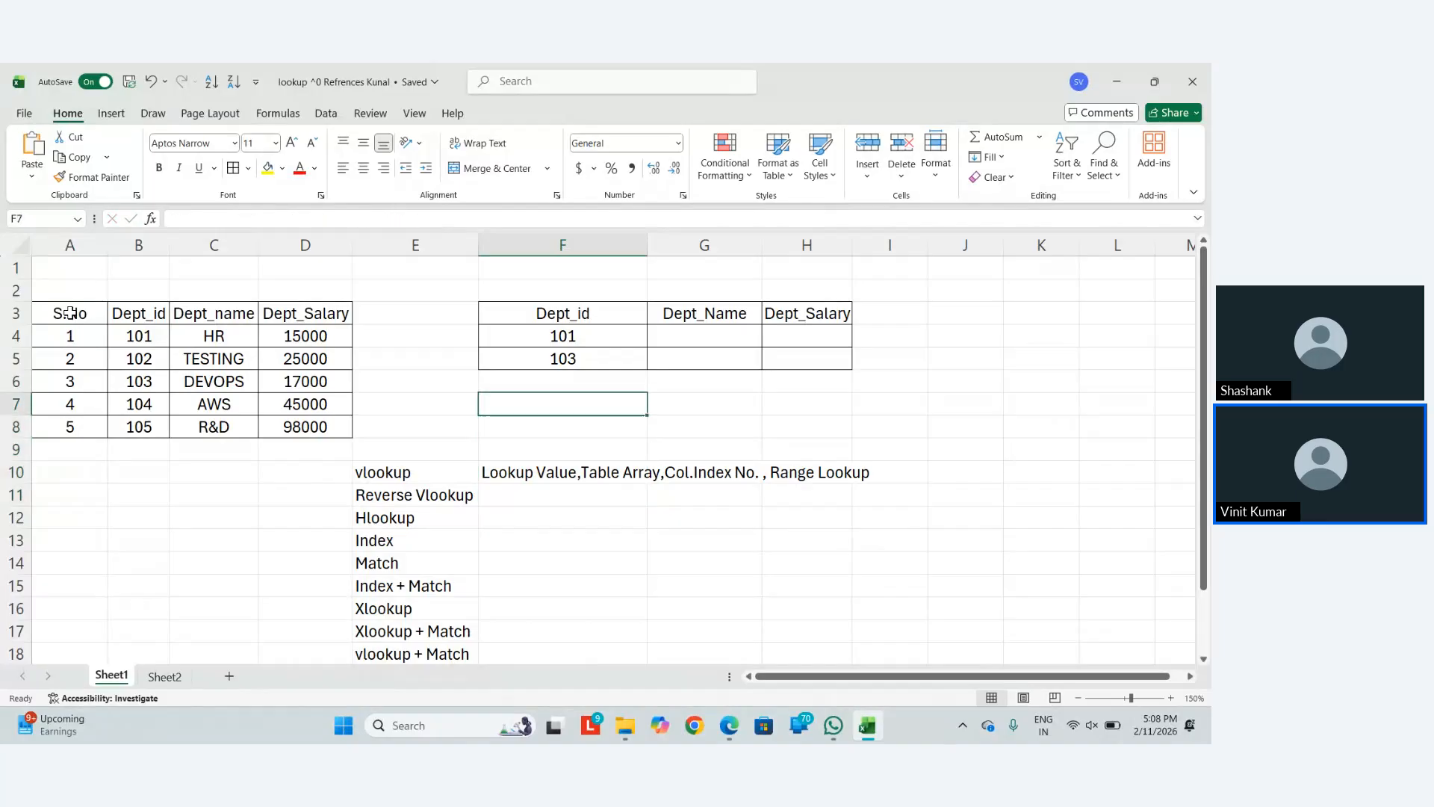
key(Left)
key(Left)
key(Left)
key(Left)
key(Up)
key(Up)
key(Up)
key(Down)
key(Down)
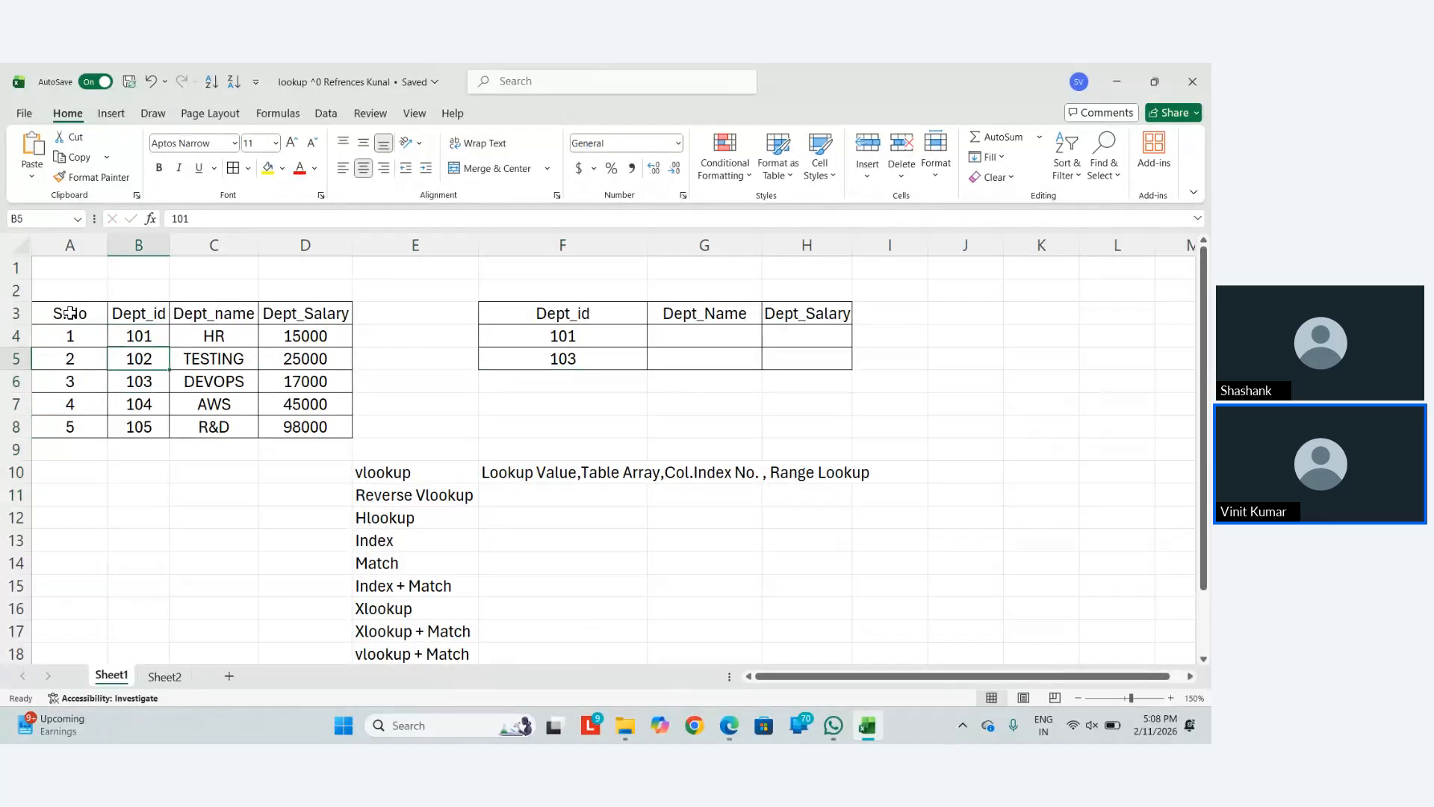
key(Right)
key(Right)
key(Right)
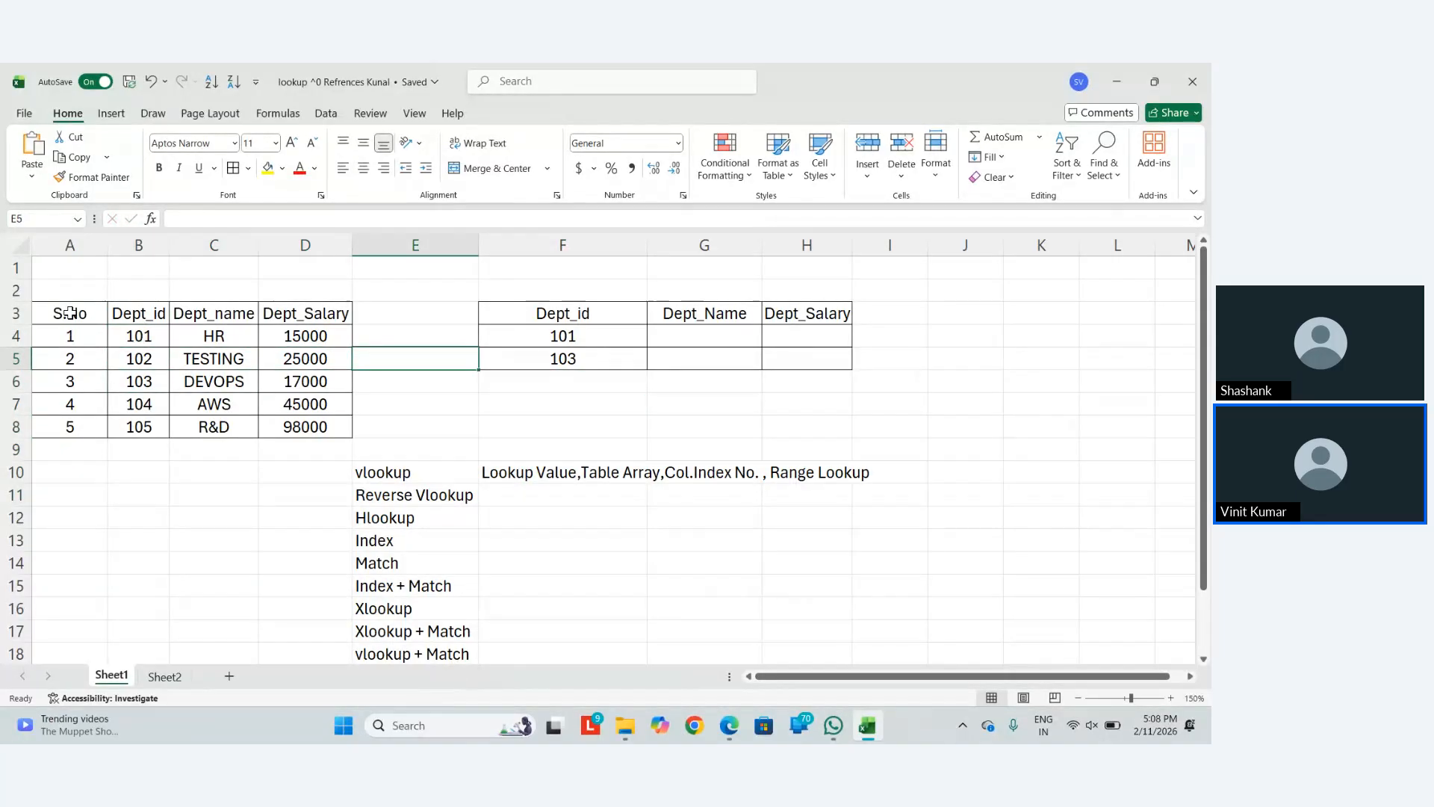
key(Right)
key(Right)
key(Up)
key(Right)
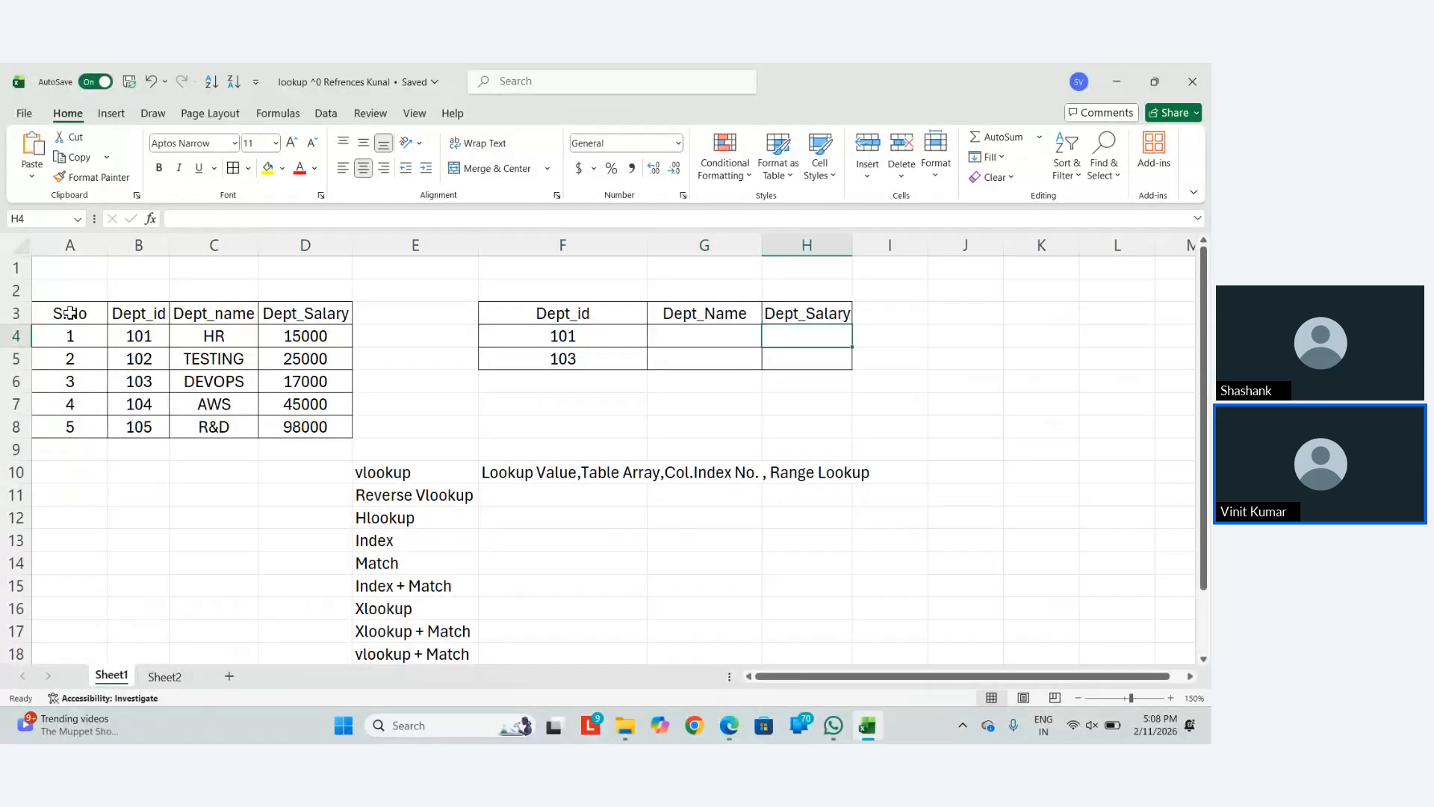
key(Left)
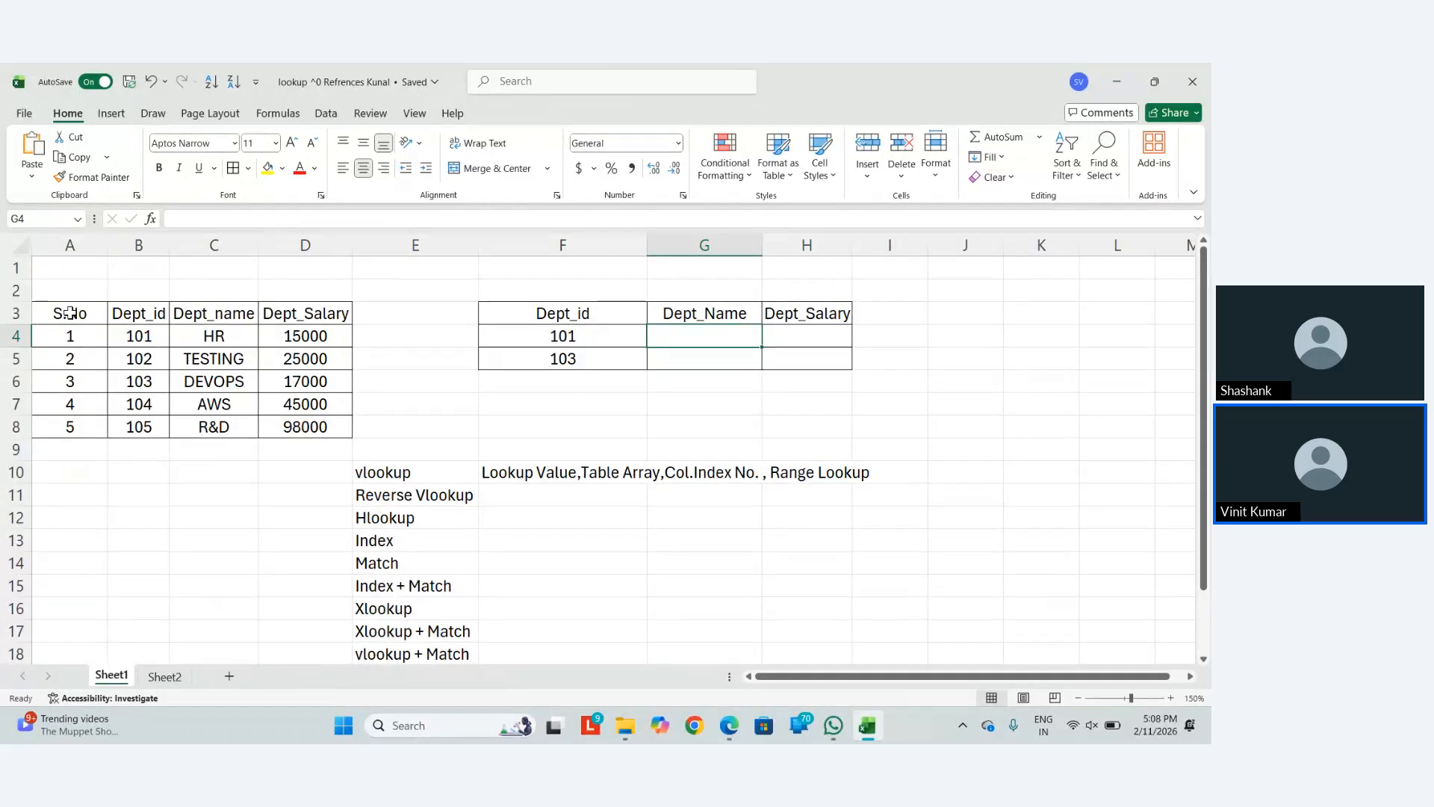
key(Down)
key(Down)
key(Down)
key(Left)
key(Left)
key(Left)
key(Down)
key(Down)
key(Down)
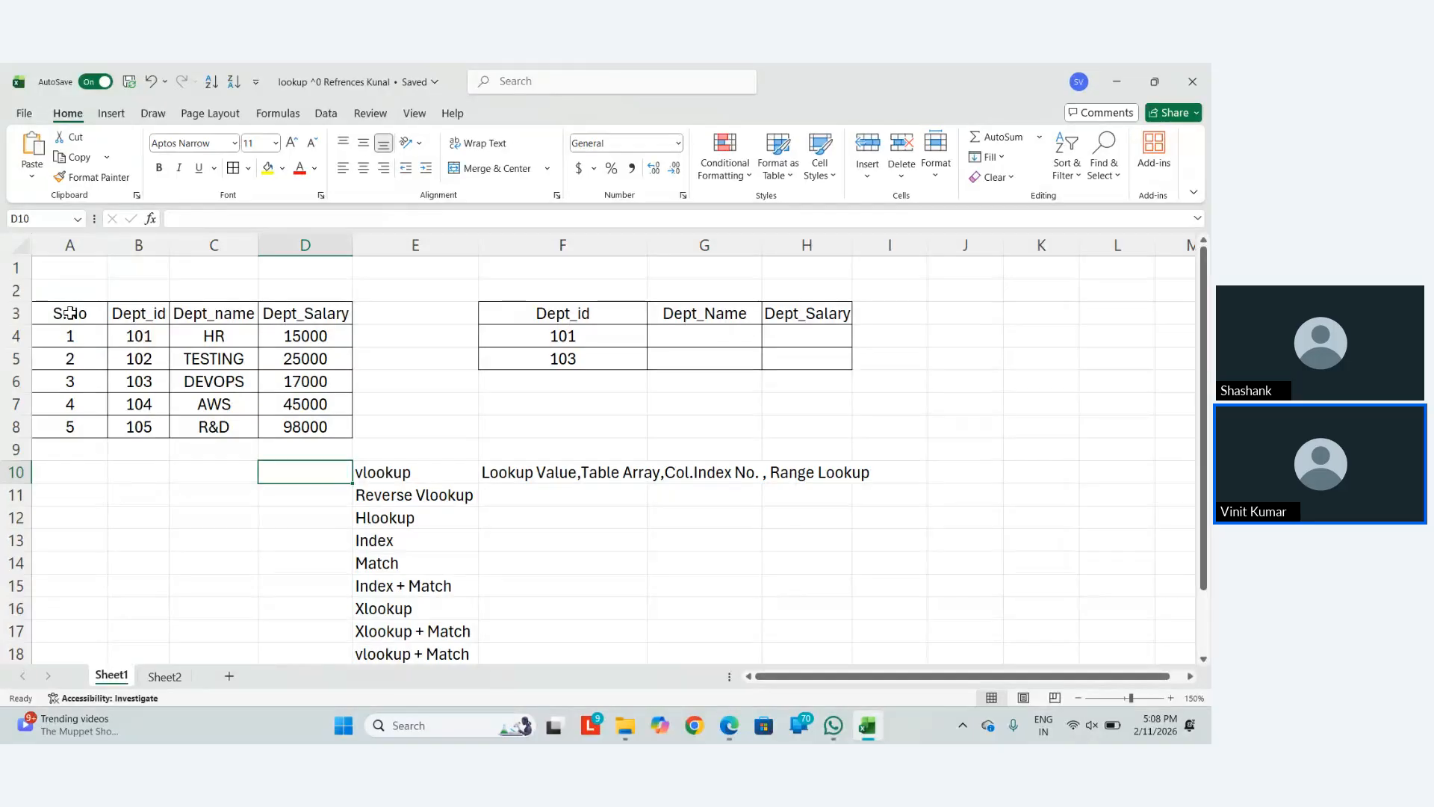
Enter 'Left To Right' in column D, with 'First To Last' below it in D11
text(Left T)
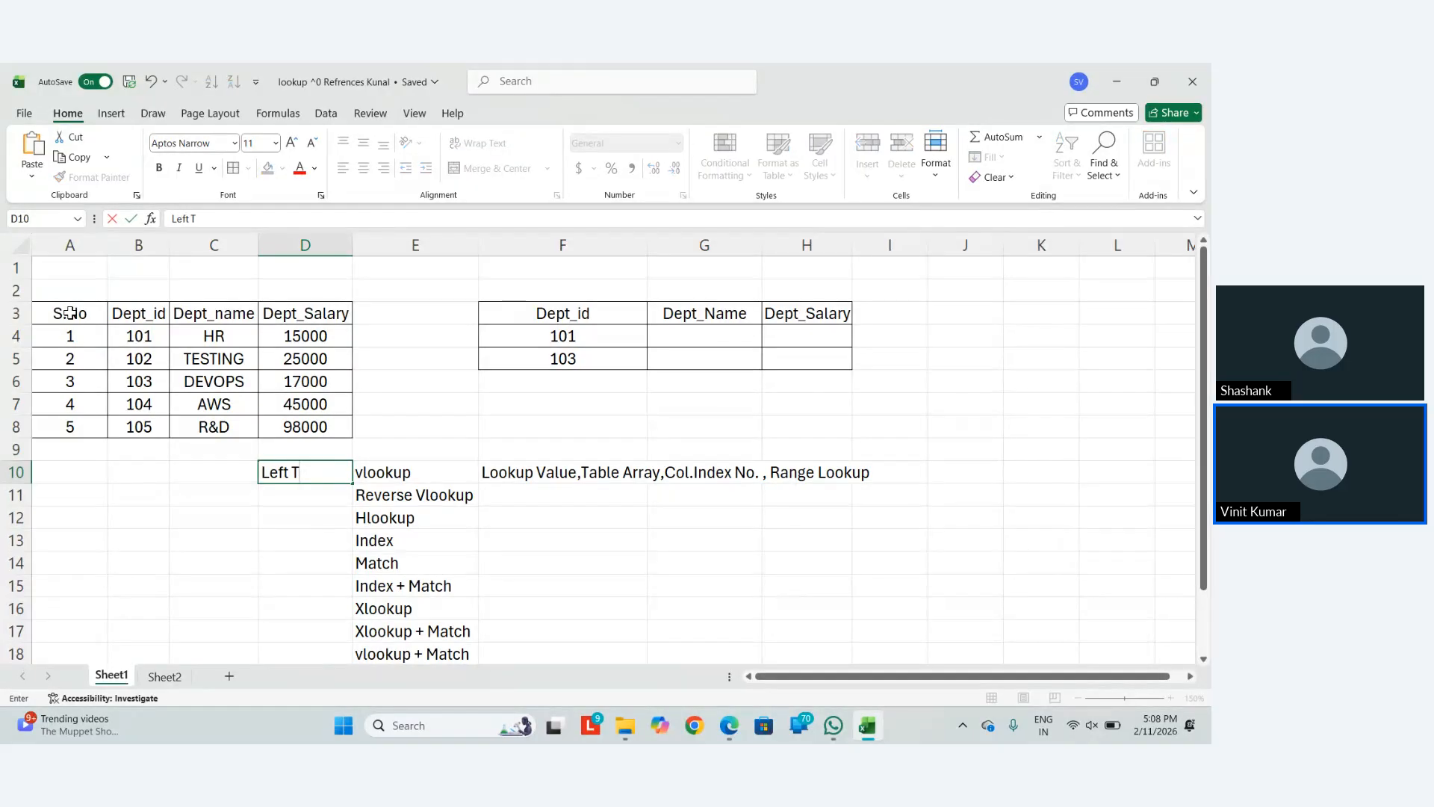
text(o Right)
key(Return)
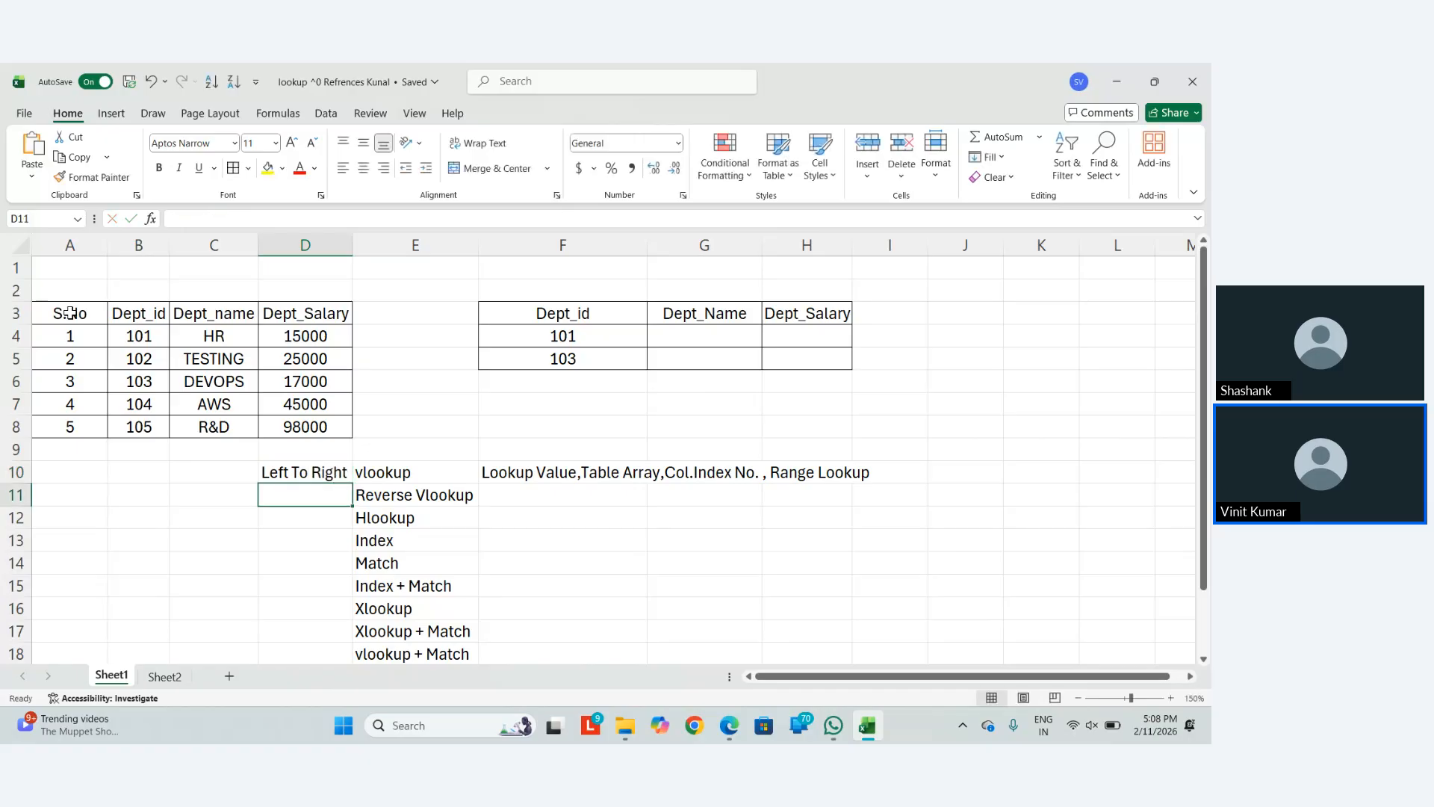
key(Up)
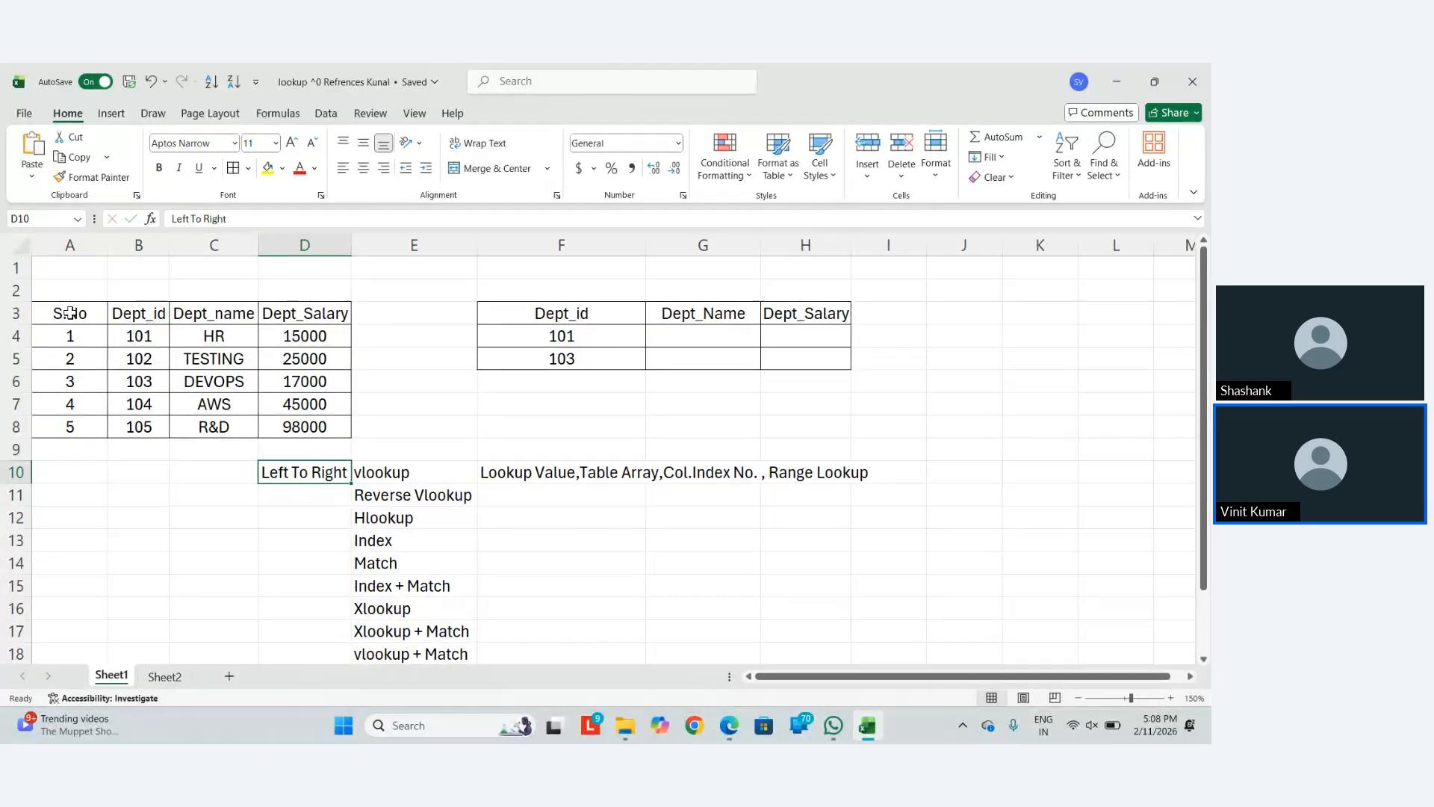
key(Down)
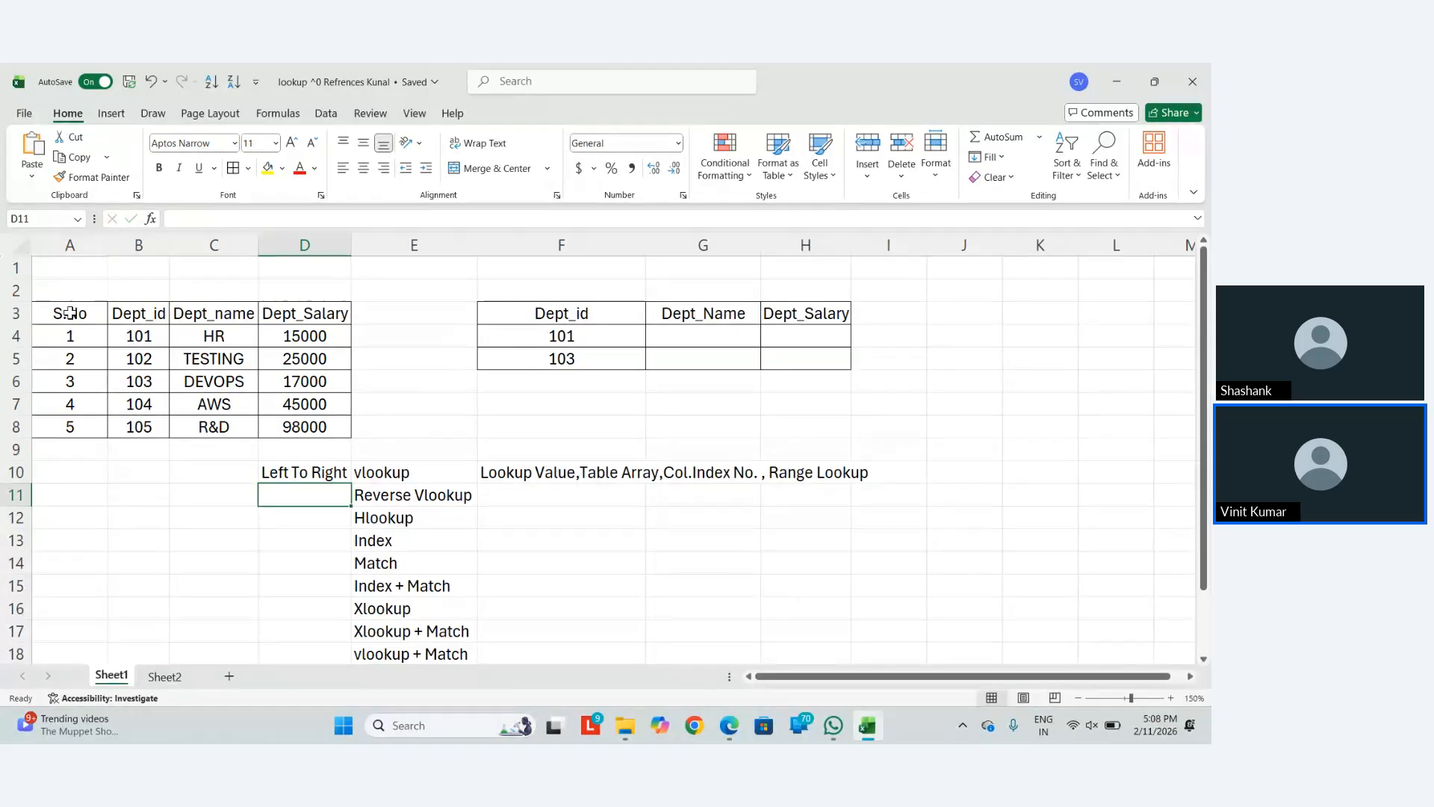
text(First To)
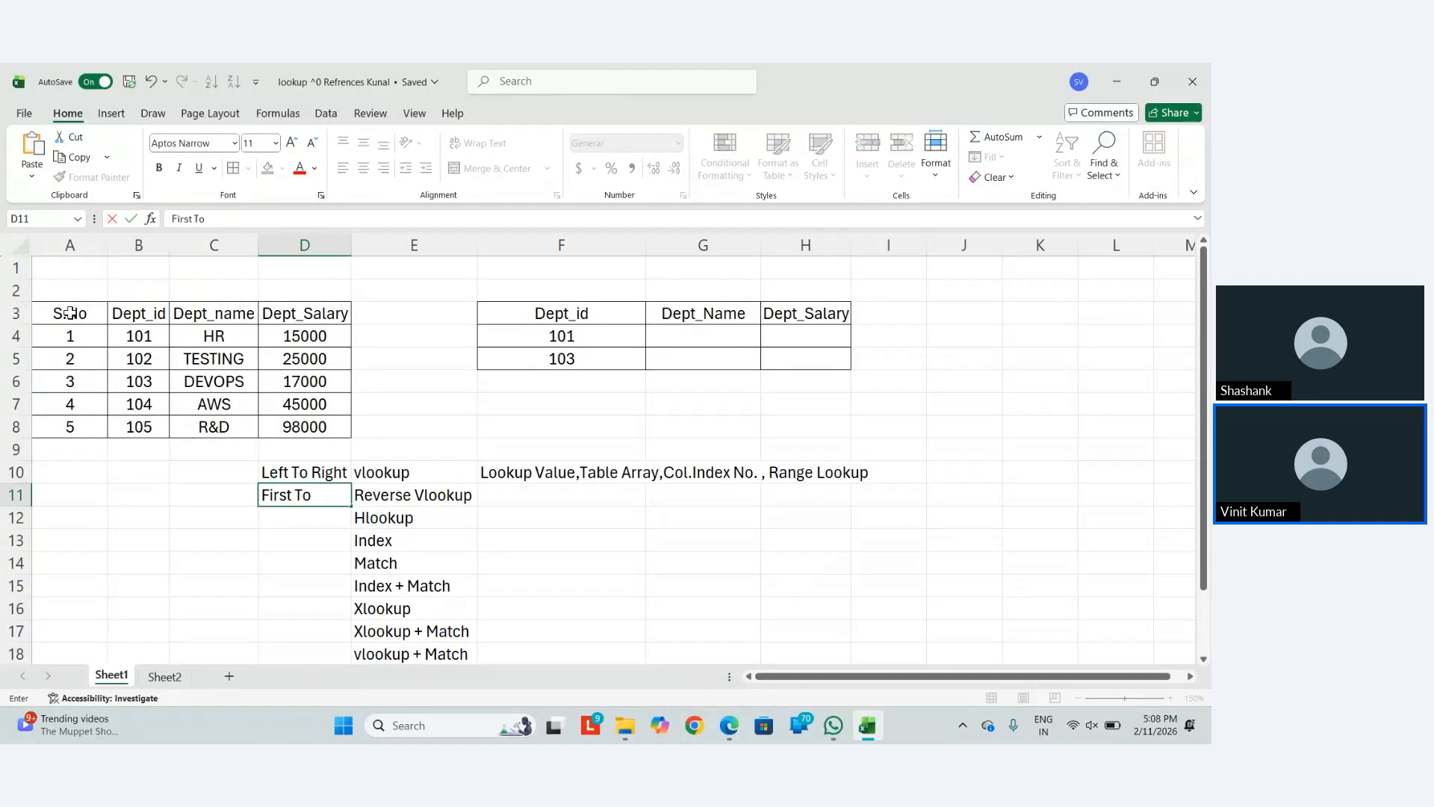
text( Last)
key(Return)
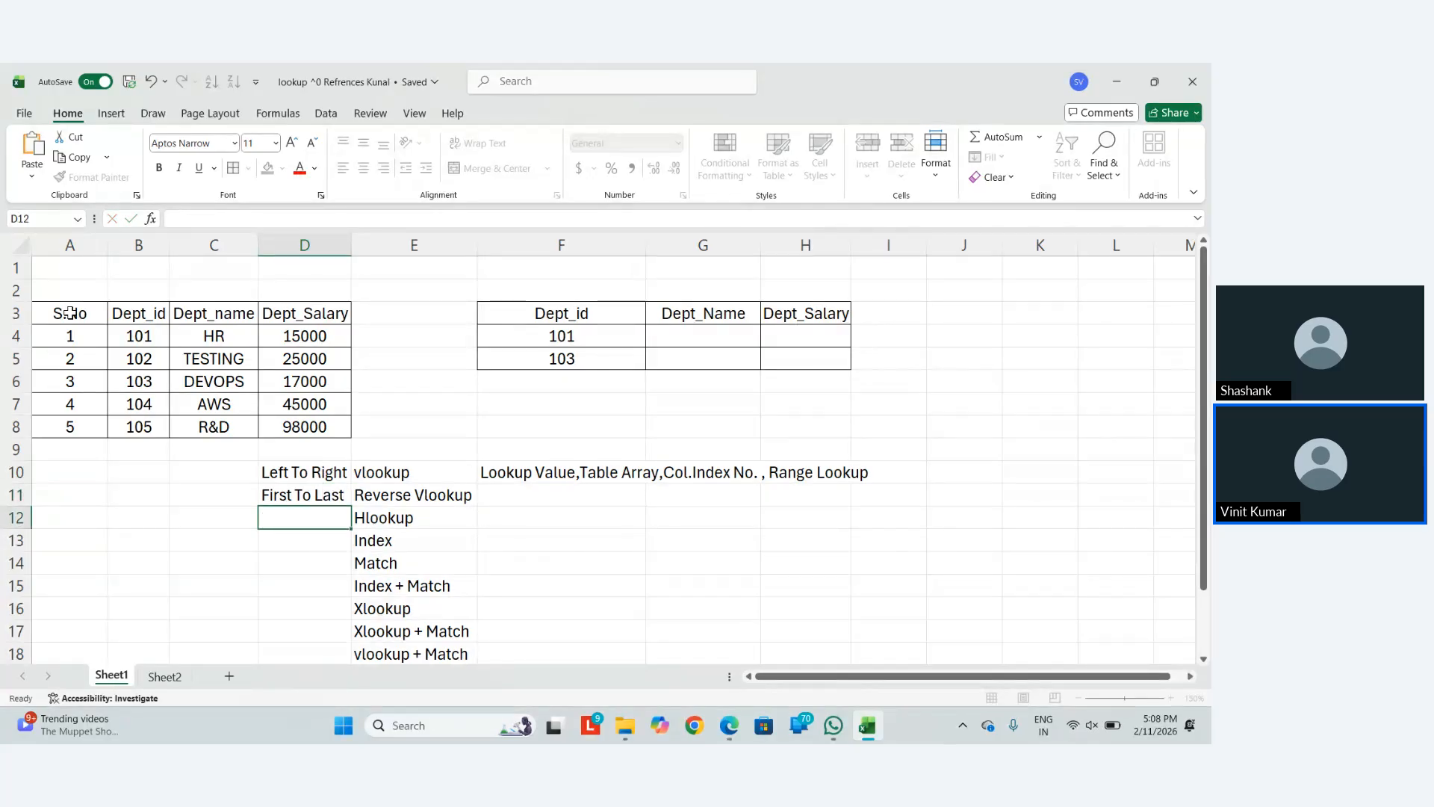
key(Up)
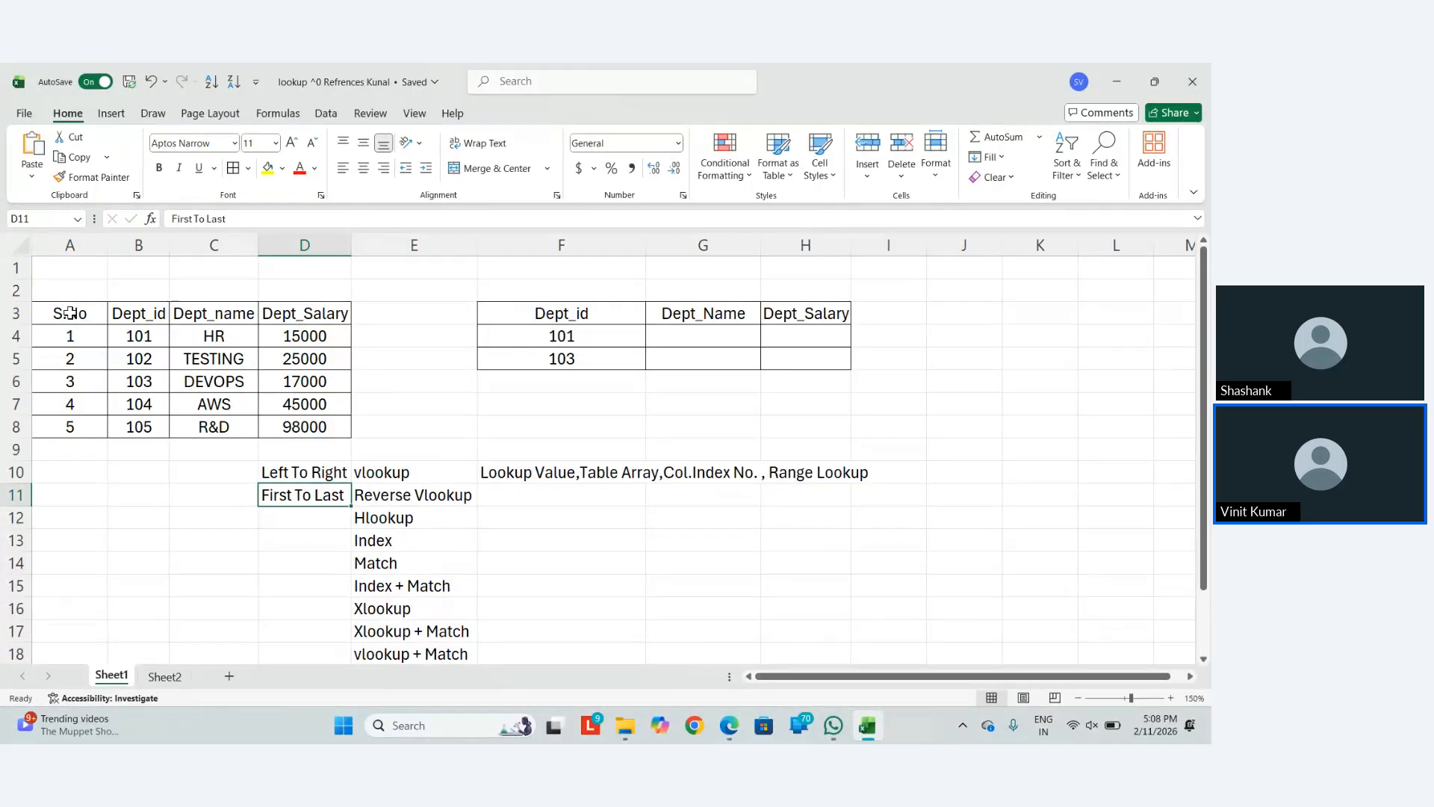
Go to G4, the Dept_Name cell for department ID 101
key(Up)
key(Up)
key(Right)
key(Right)
key(Right)
key(Up)
key(Up)
key(Up)
key(Up)
key(Left)
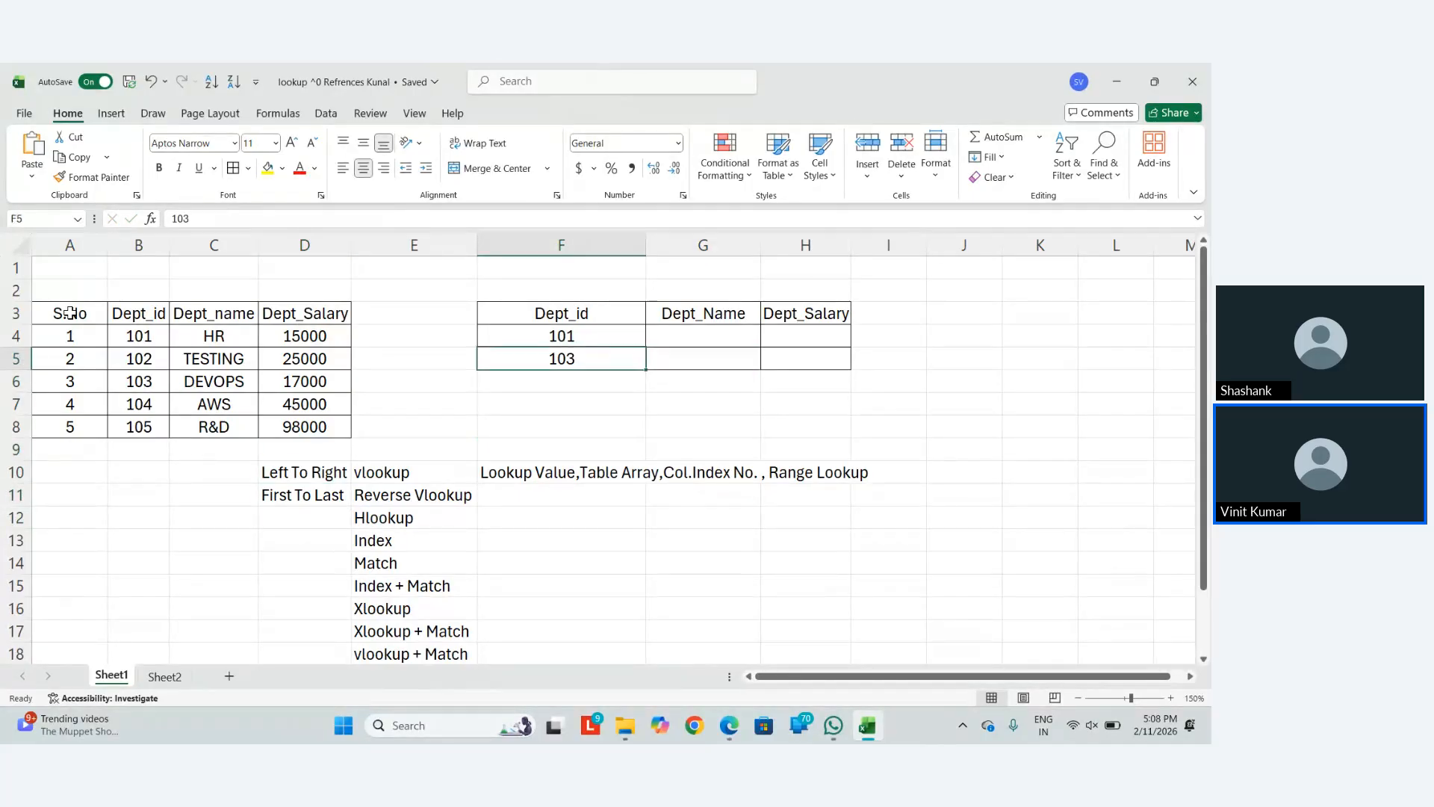
key(Up)
key(Right)
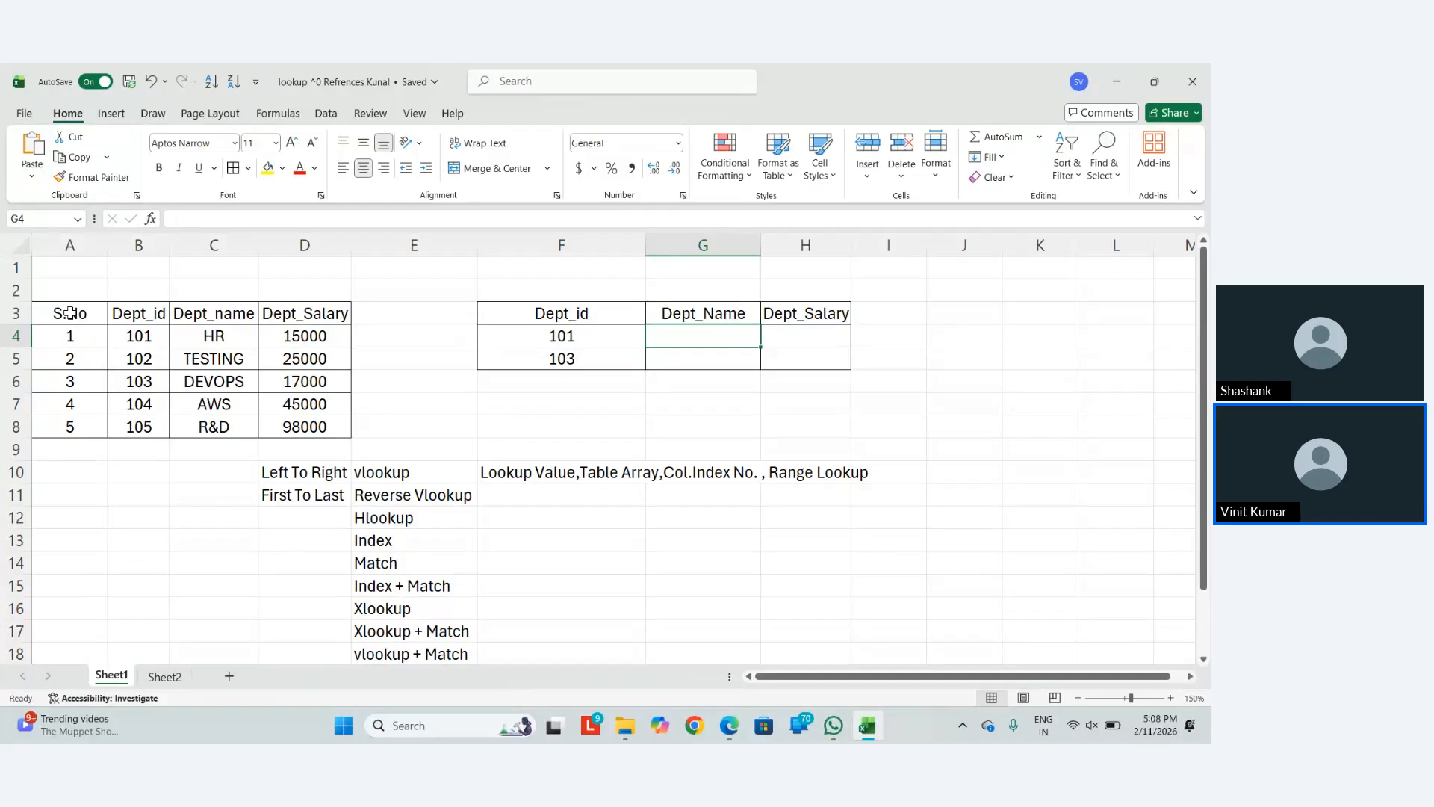
key(Left)
key(Right)
Start a VLOOKUP in G4 using F4 as the lookup value
text(==vloo)
key(Tab)
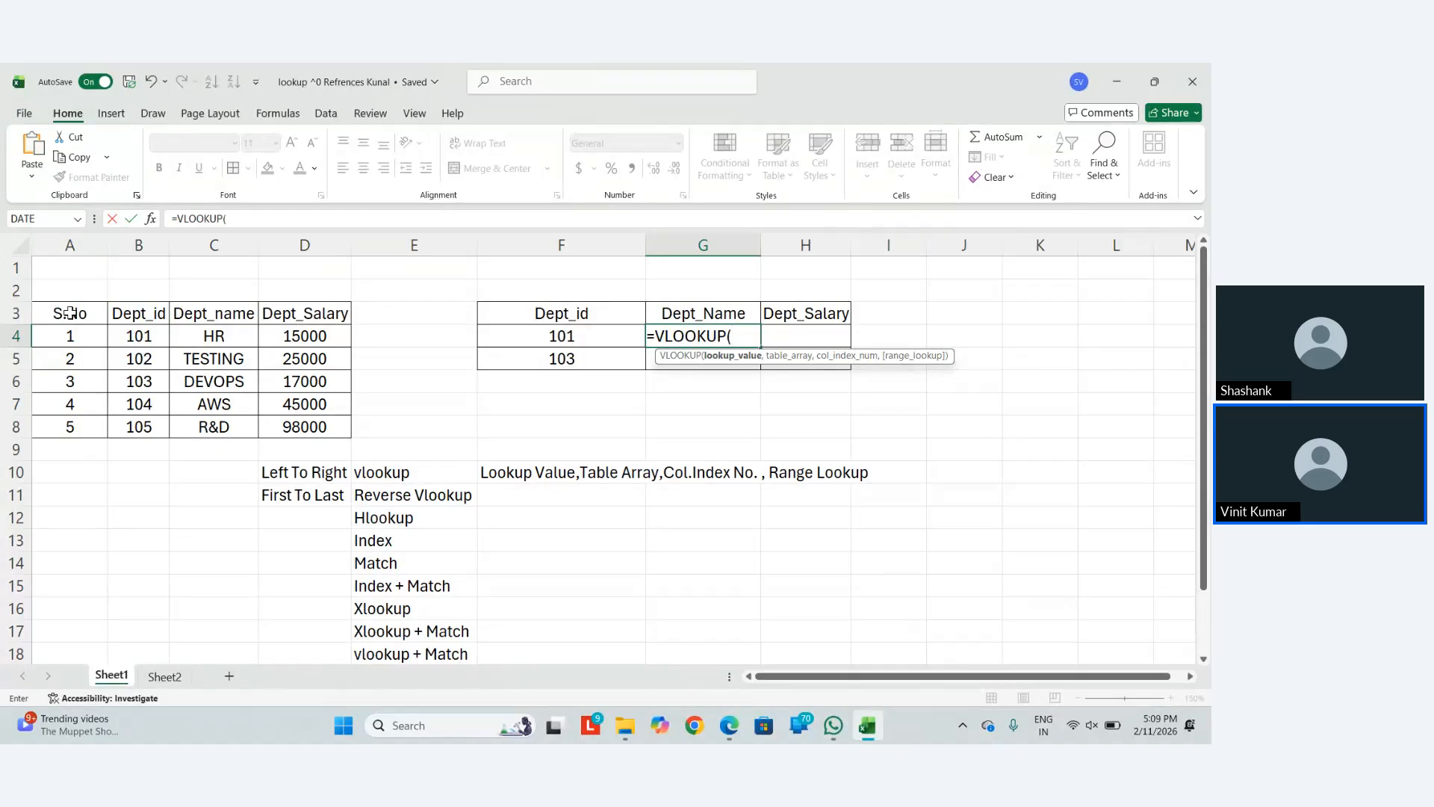
key(Left)
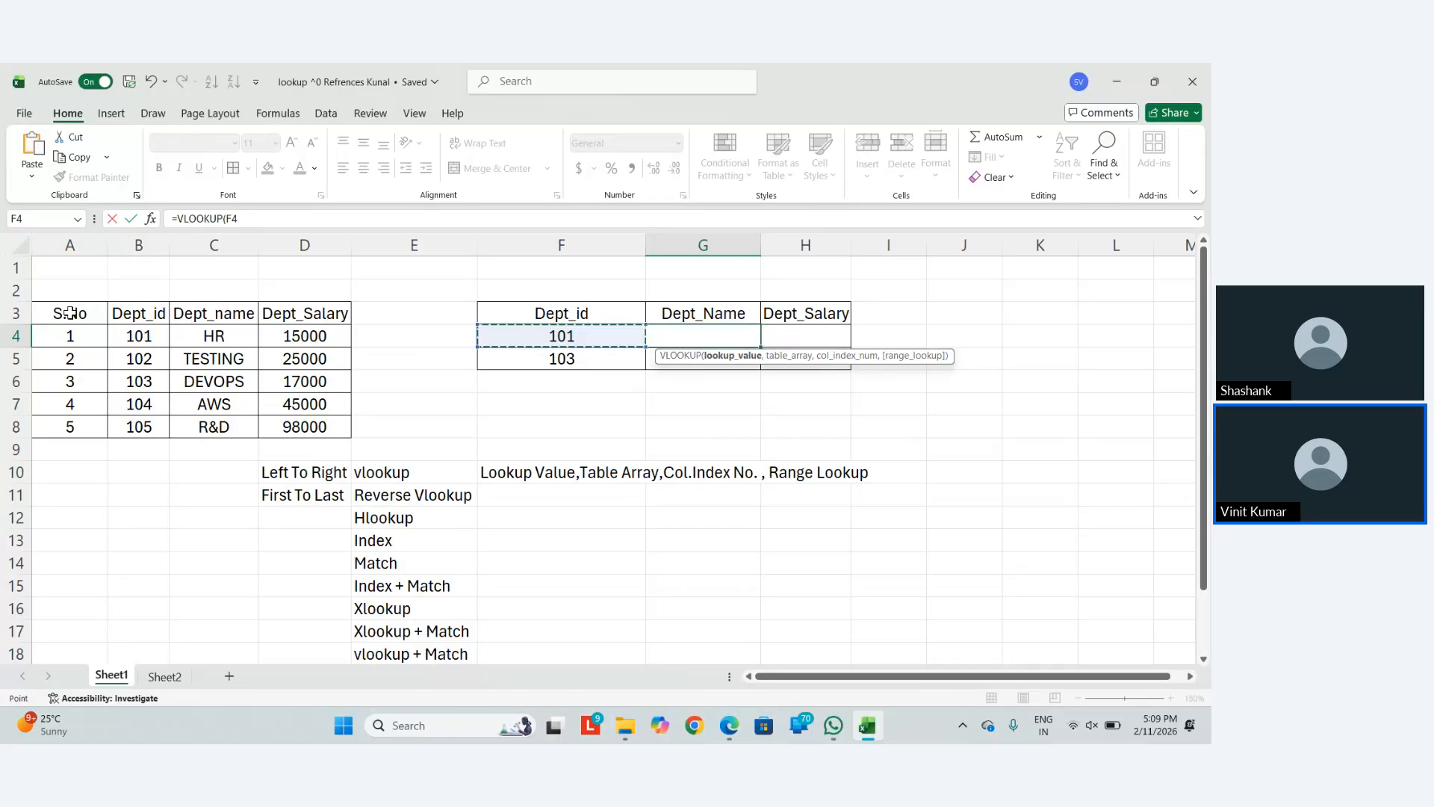
text(,)
Set B3:D8 as the VLOOKUP table array, followed by a comma
key(Left)
key(Left)
key(Left)
key(Left)
key(Left)
key(ctrl+shift+Right)
key(ctrl+shift+Down)
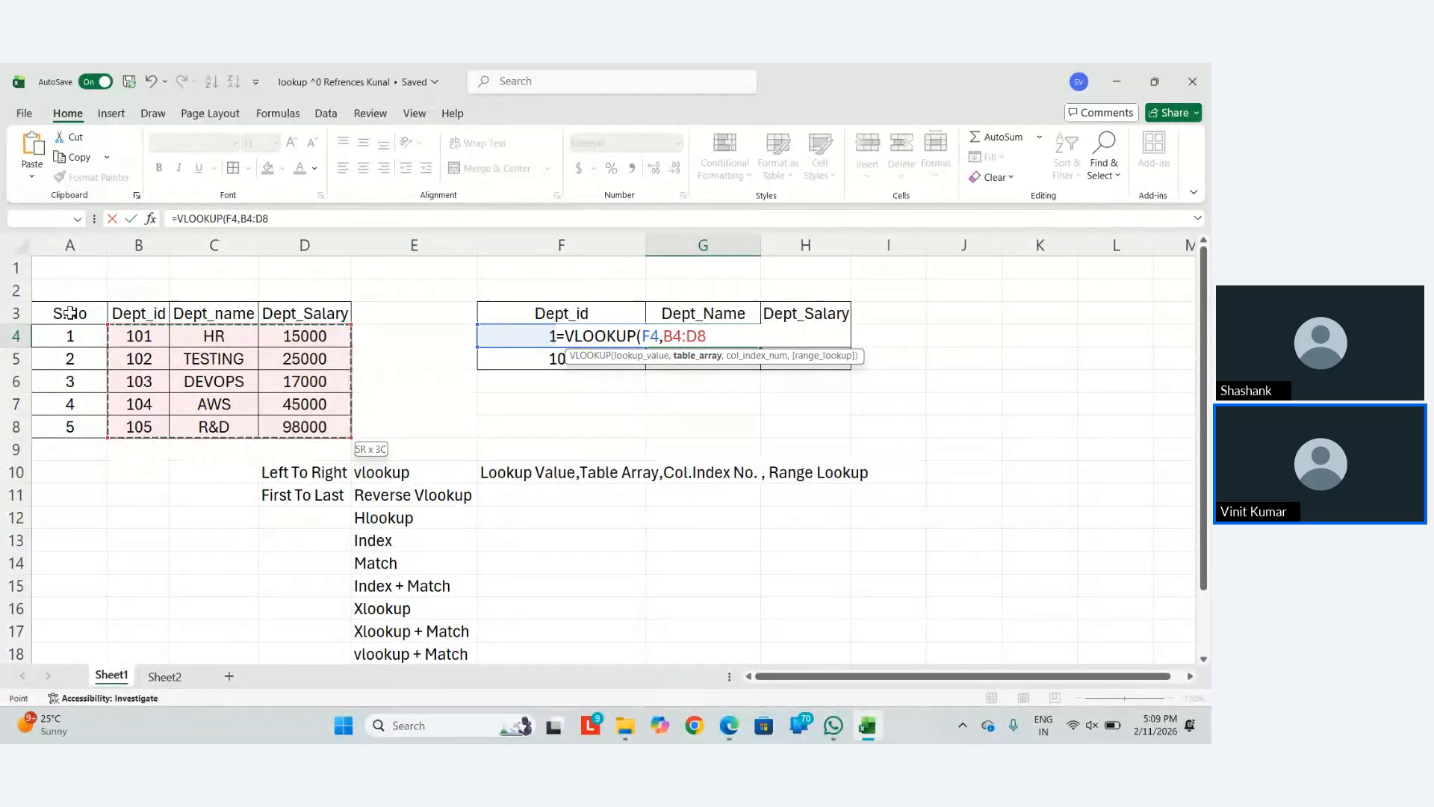
key(Up)
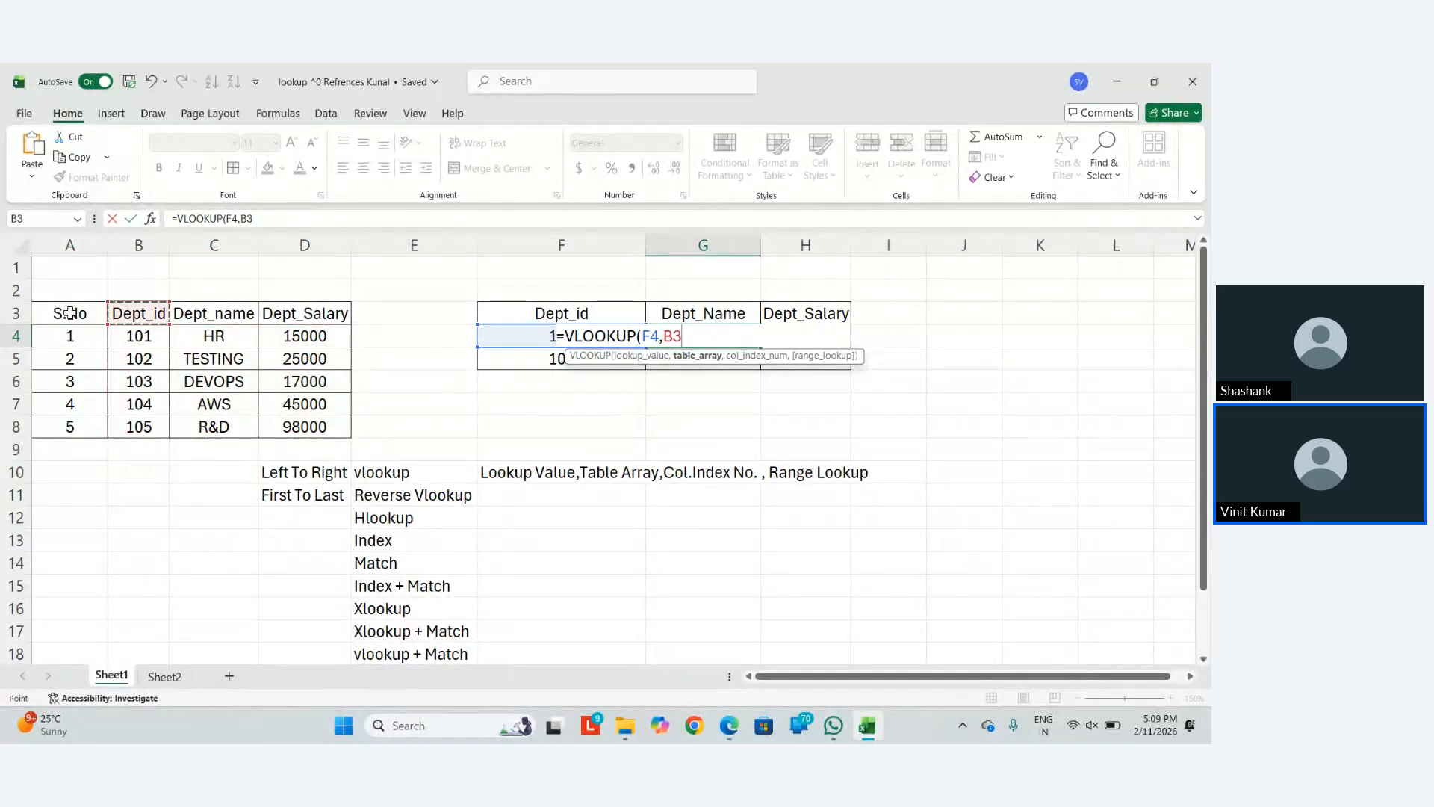
key(shift+Right)
key(shift+Right)
key(shift+Down)
key(shift+Down)
key(shift+Down)
key(shift+Down)
key(shift+Down)
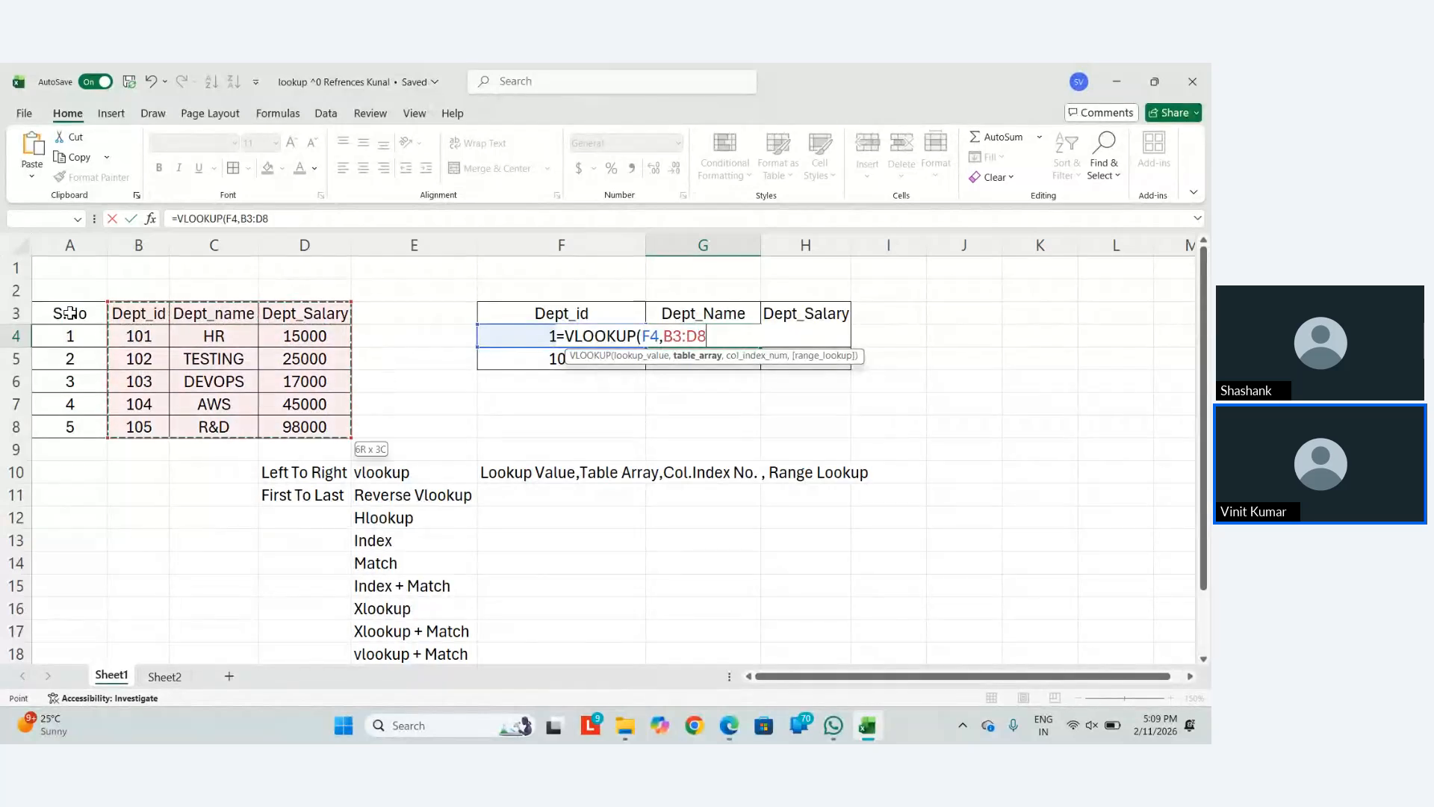
key(Down)
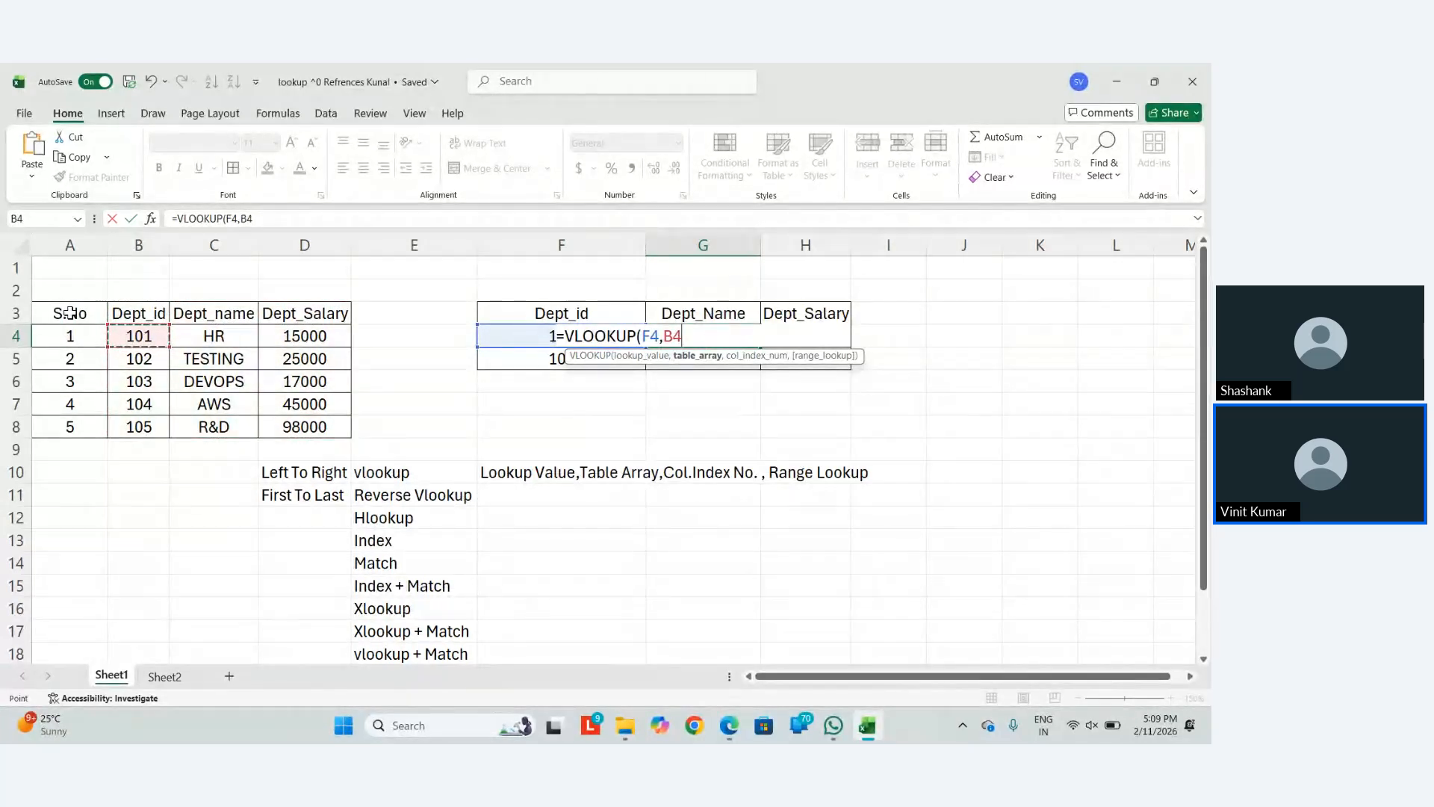
key(ctrl+shift+Right)
key(ctrl+shift+Down)
key(Up)
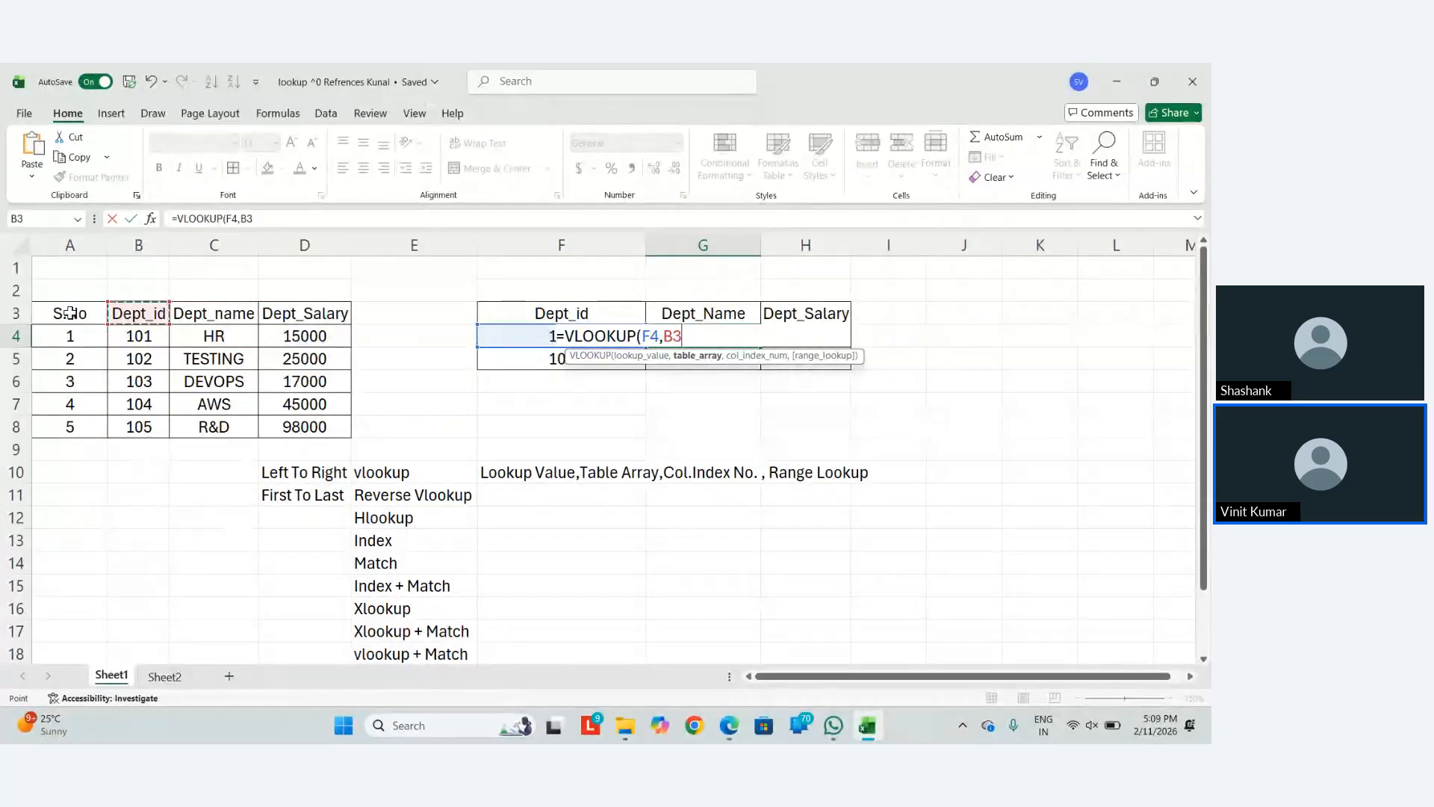
key(shift+Right)
key(shift+Right)
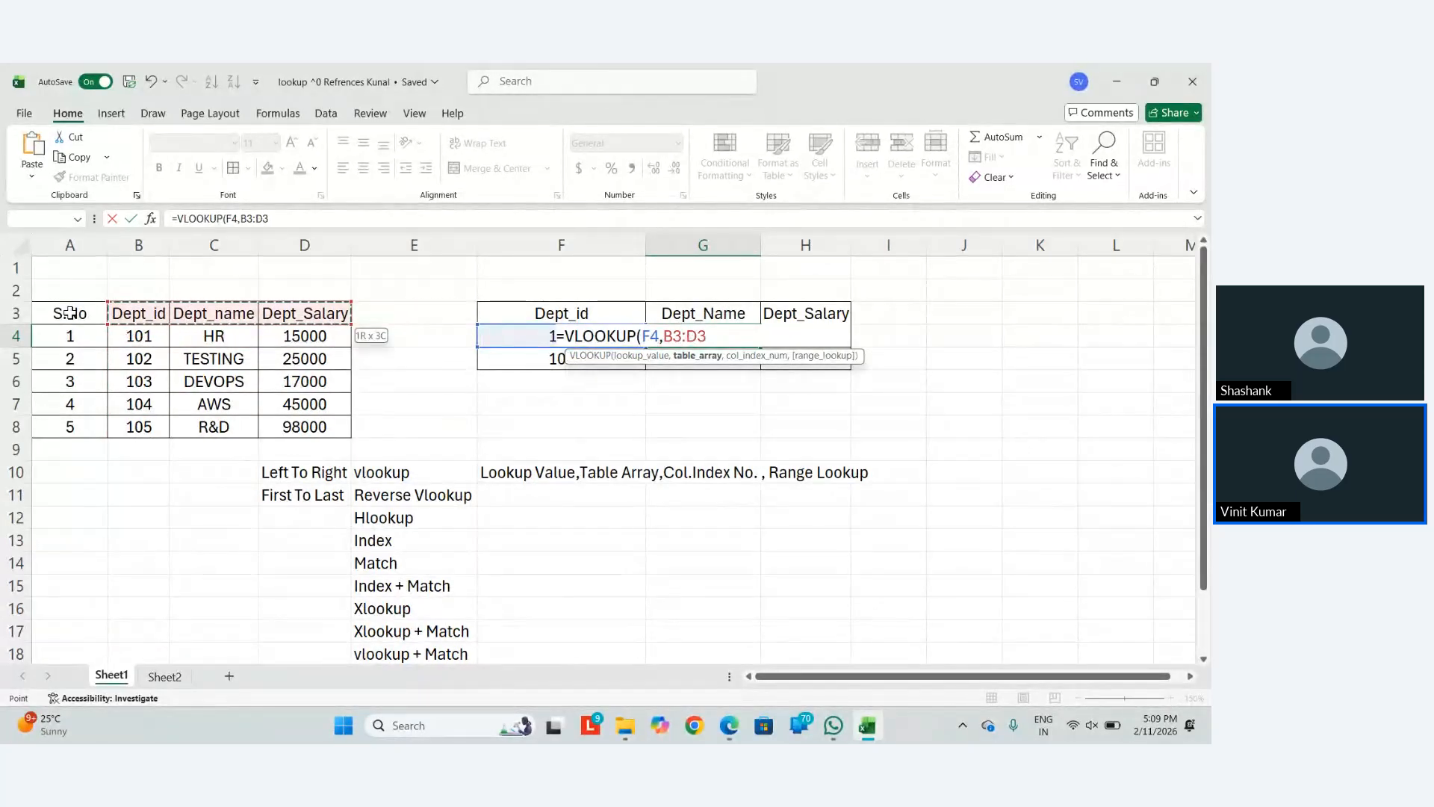
key(ctrl+shift+Down)
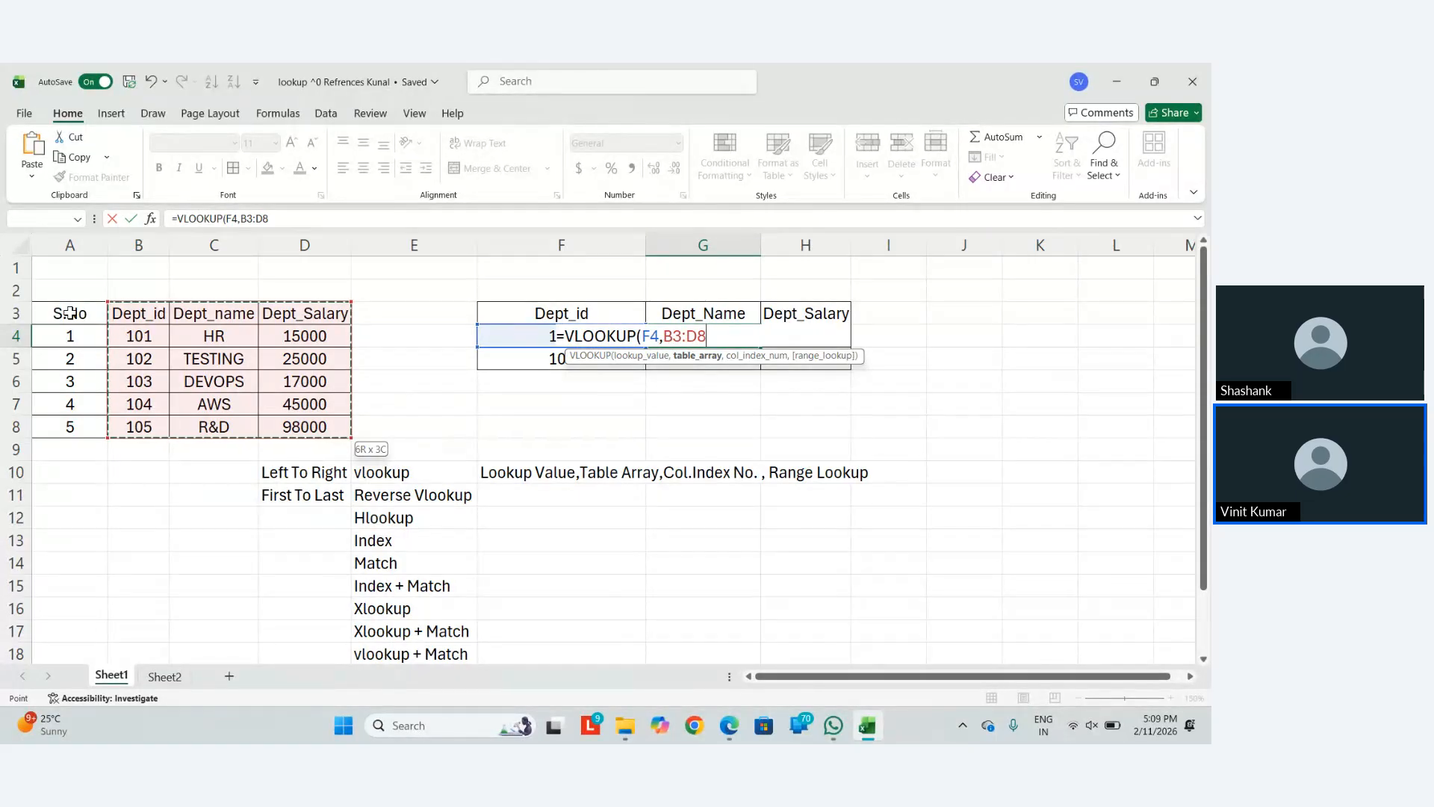
text(,)
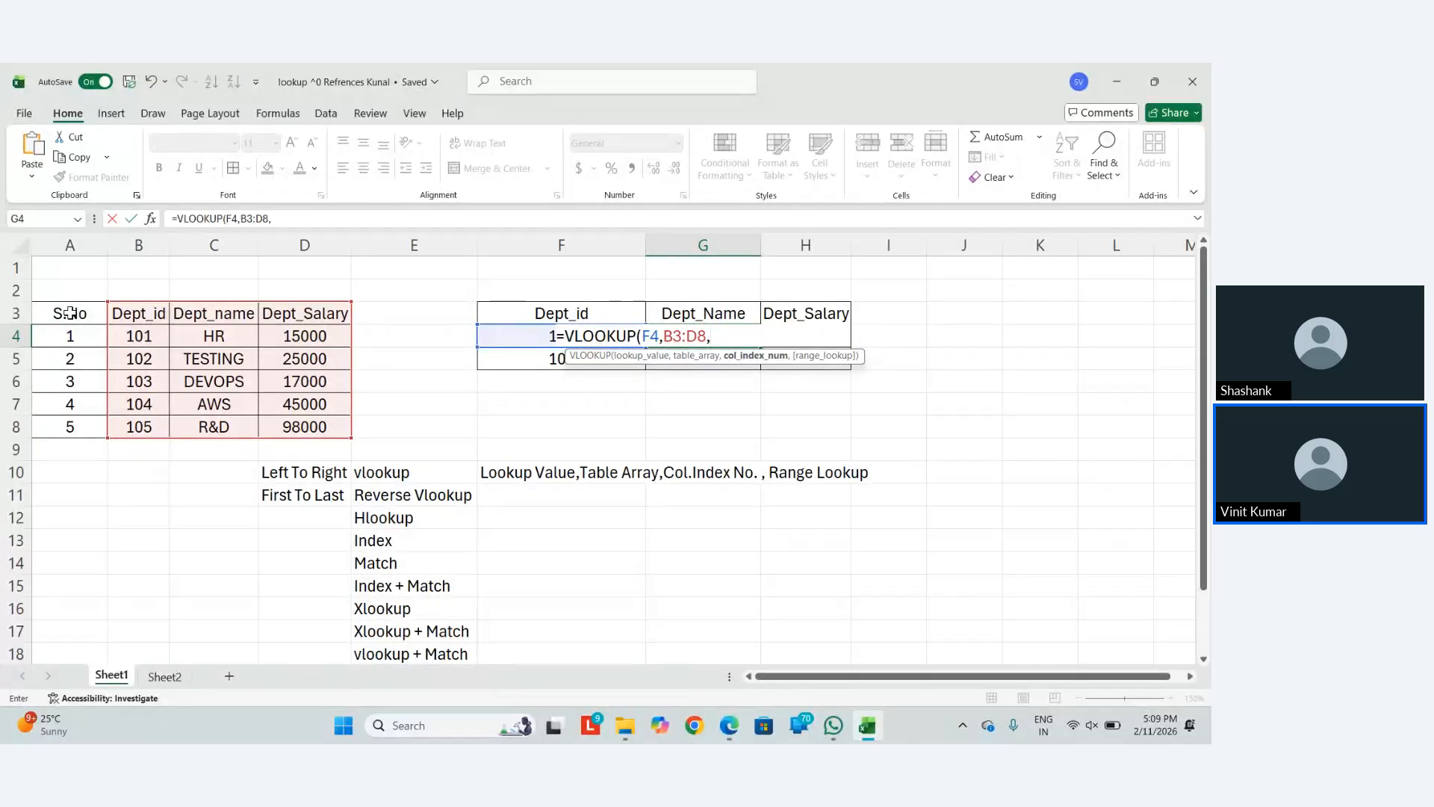
Finish G4's formula as =VLOOKUP(F4,B3:D8,2,0) so it returns HR for department 101
text(2,)
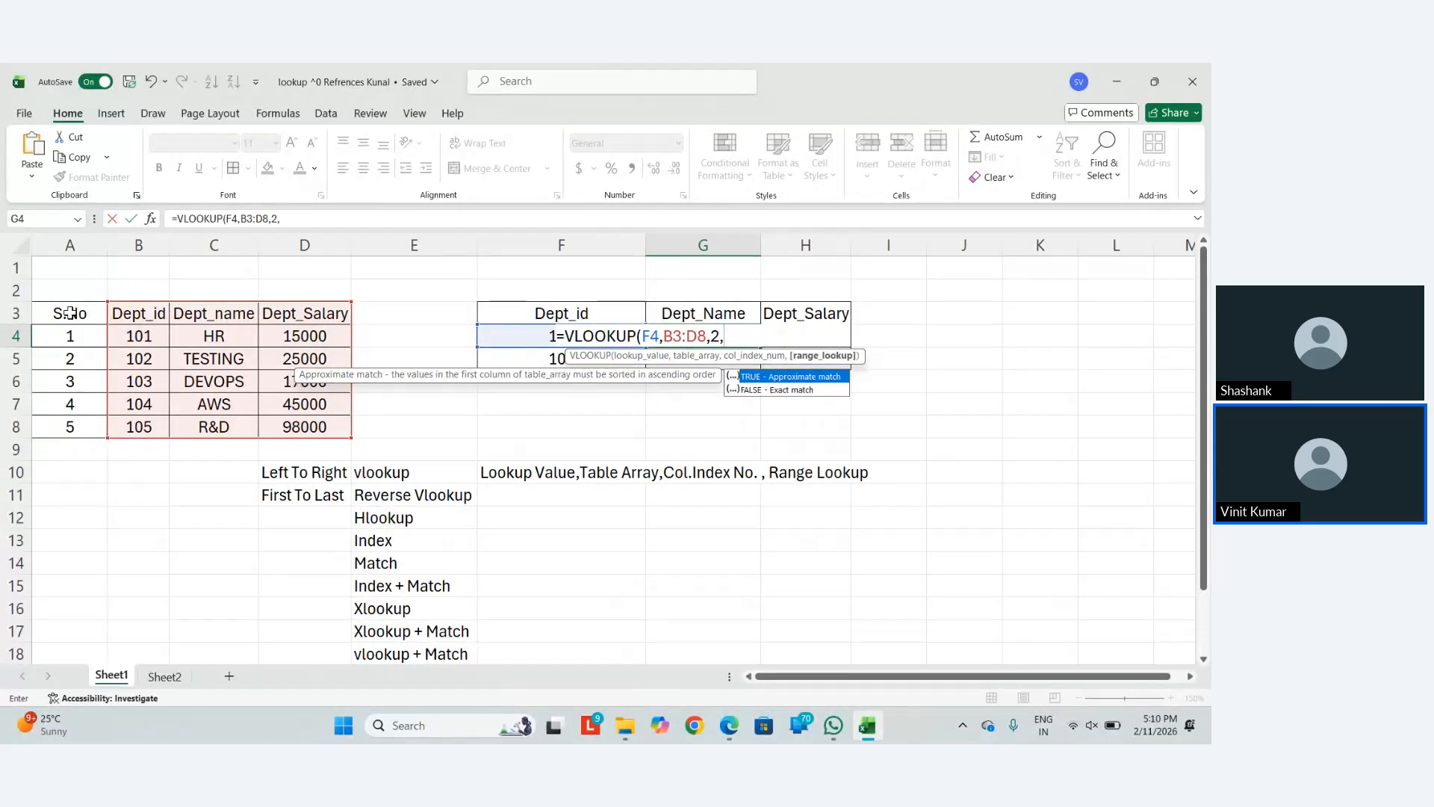
text(FALSE)
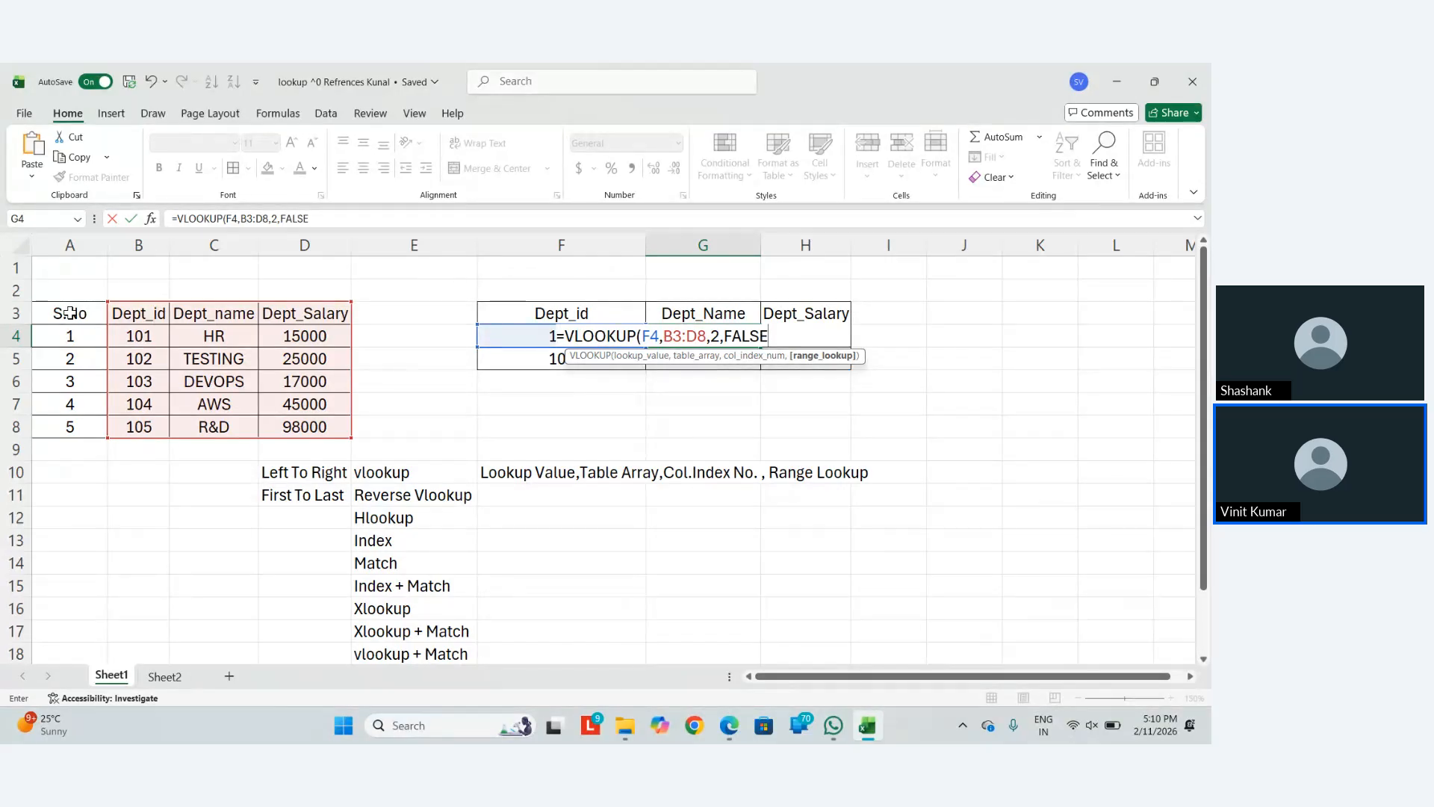
text())
key(BackSpace)
key(BackSpace)
key(BackSpace)
key(BackSpace)
key(BackSpace)
key(BackSpace)
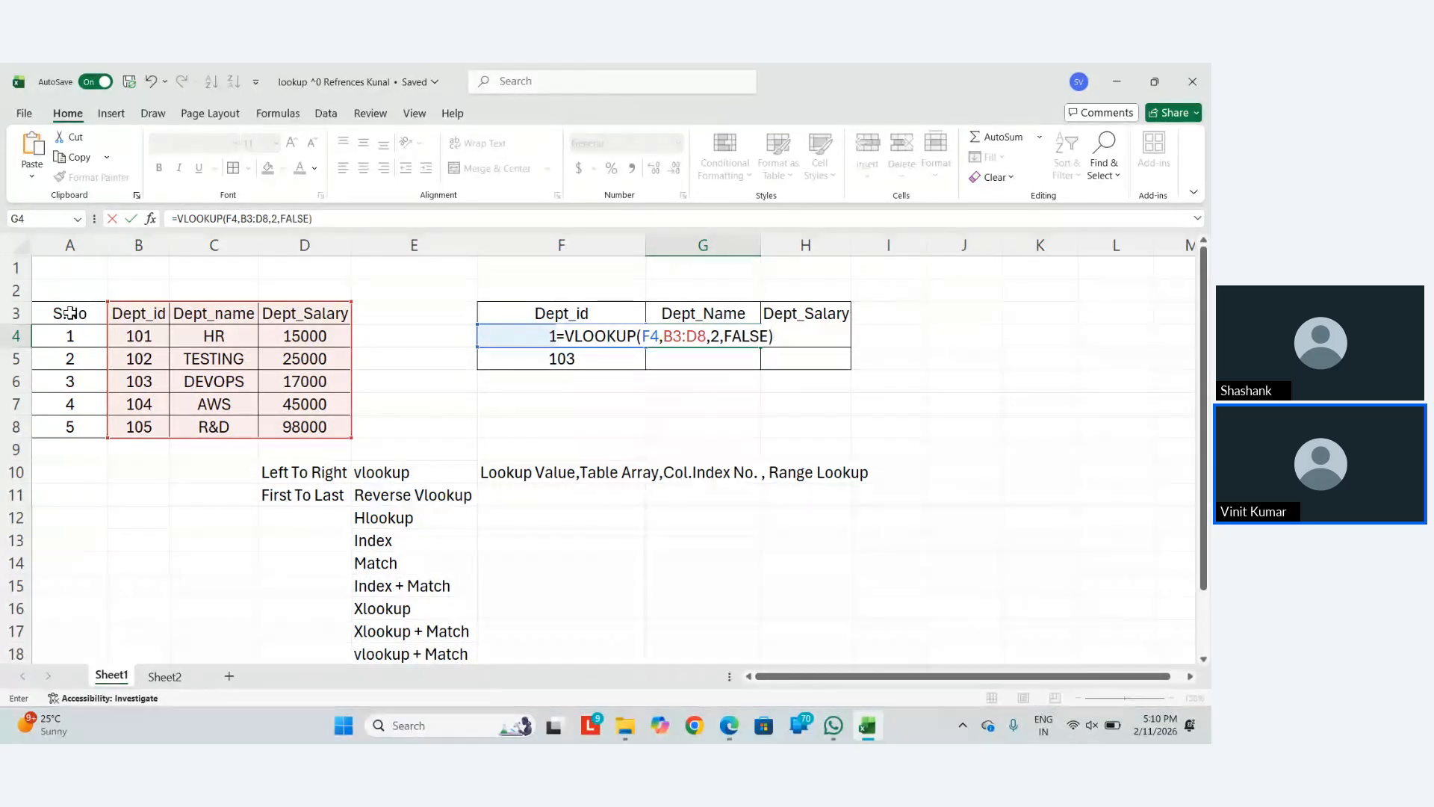
text(0)
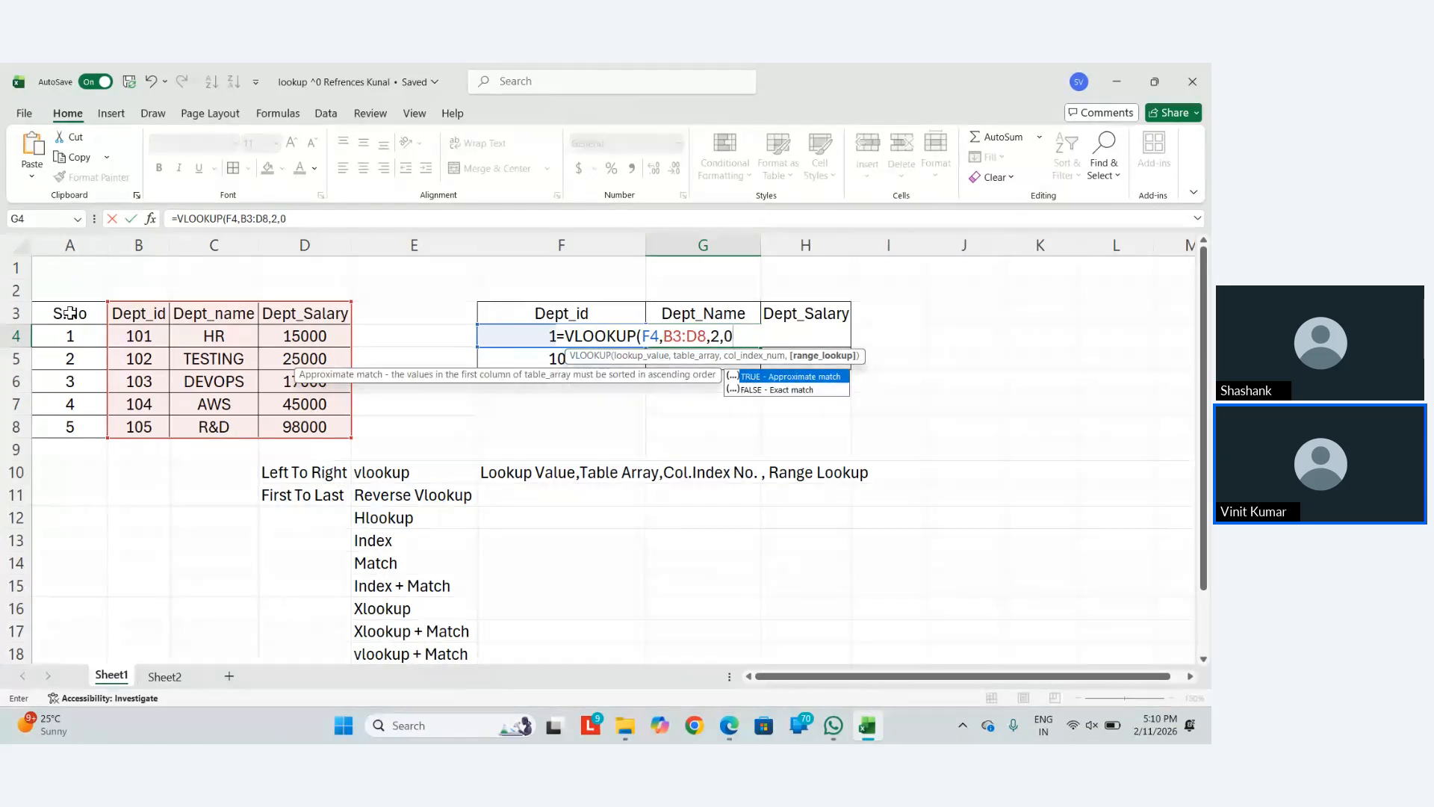
text())
key(Return)
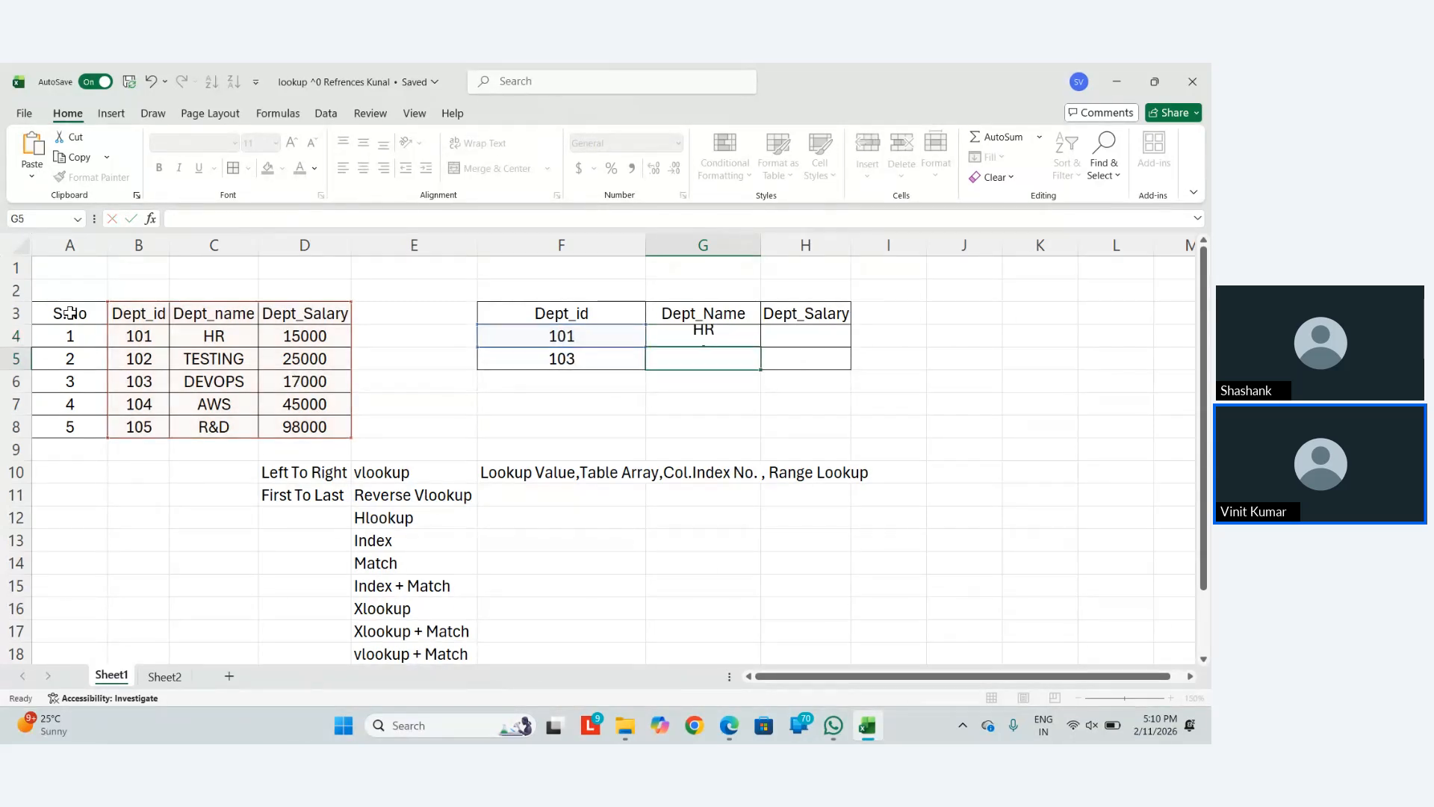
Make G4's formula =VLOOKUP($F4,$B$3:$D$8,2,0) with the table and lookup column locked
key(Up)
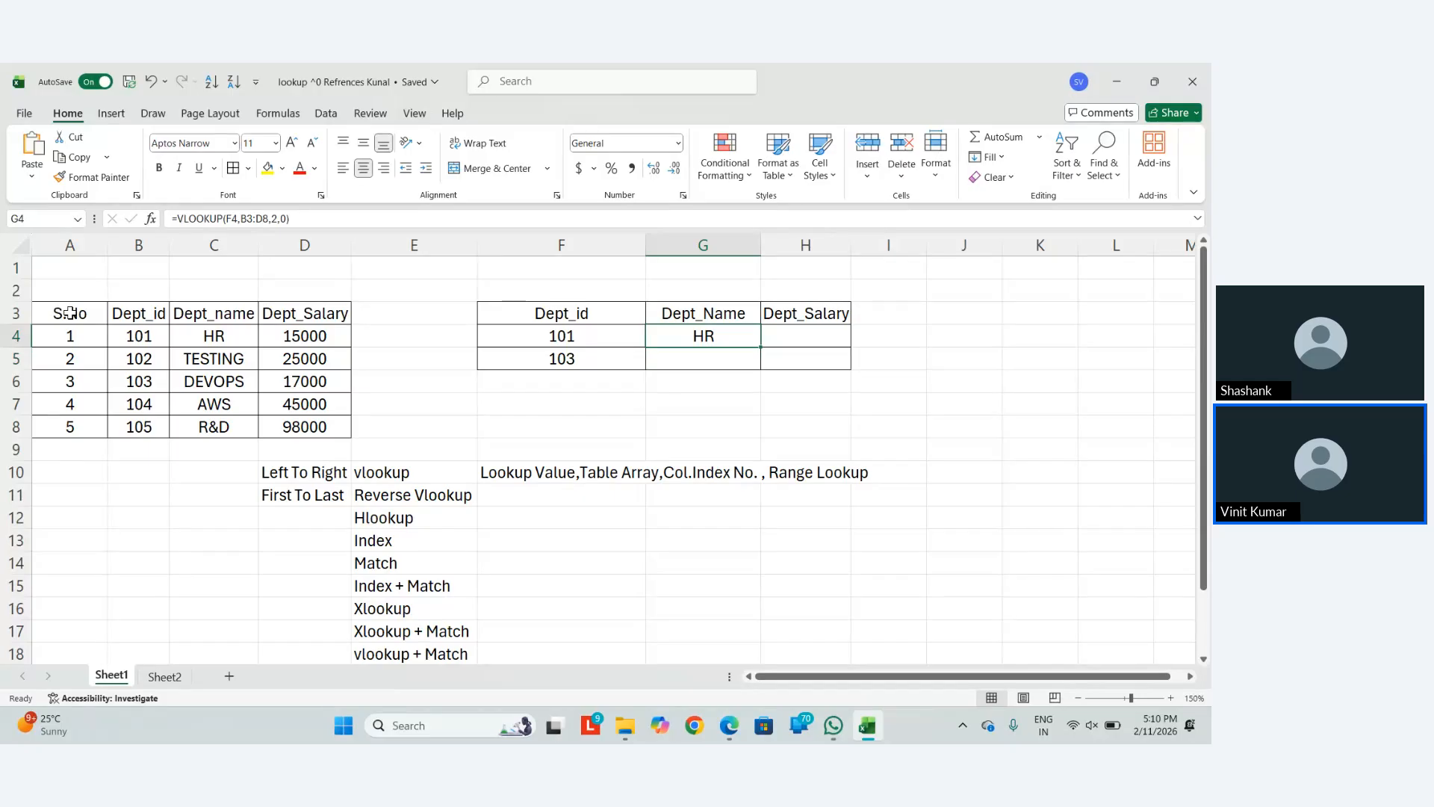
key(F2)
key(Left)
key(Left)
key(Left)
key(Left)
key(Left)
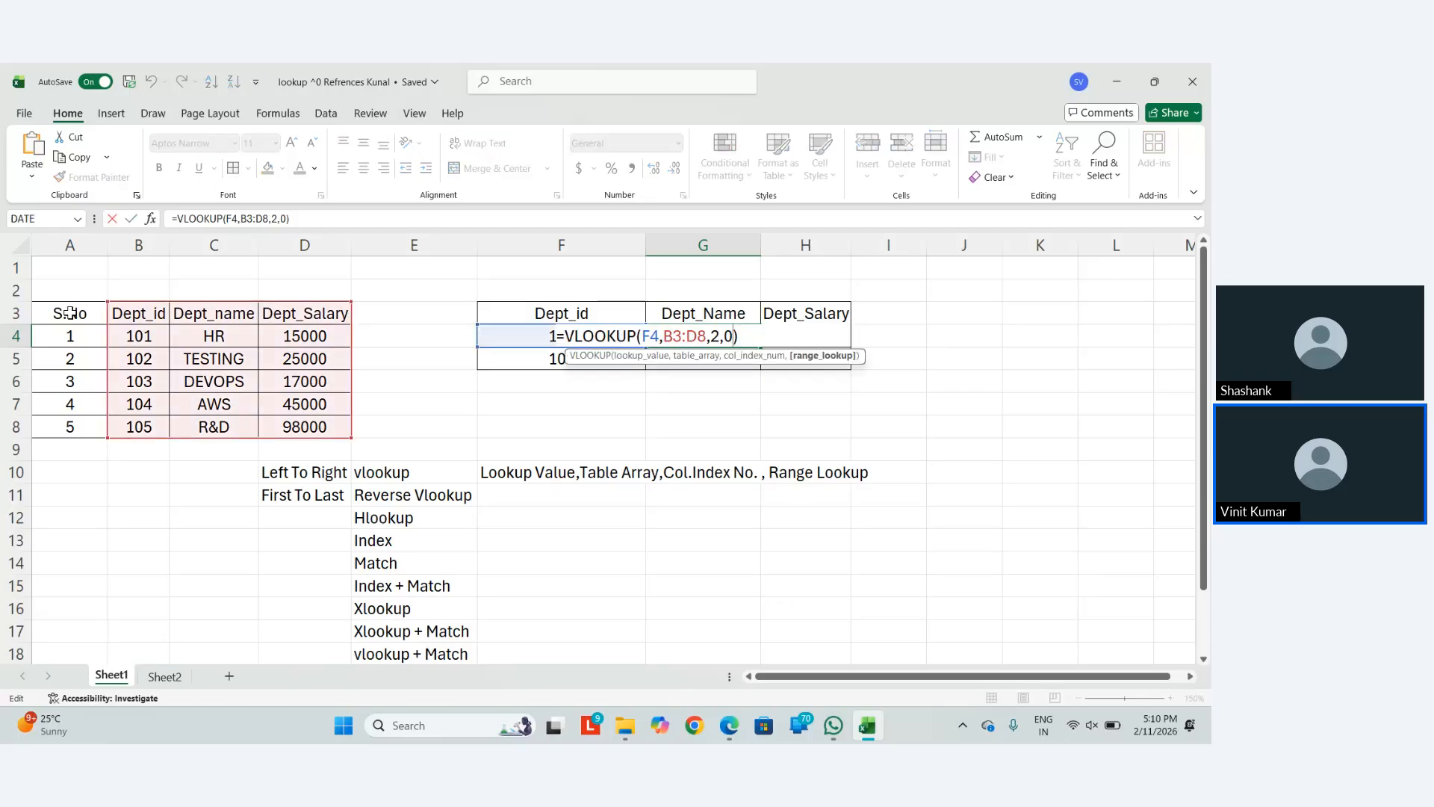
key(shift+Left)
key(shift+Left)
key(shift+Left)
key(shift+Left)
key(shift+Left)
key(BackSpace)
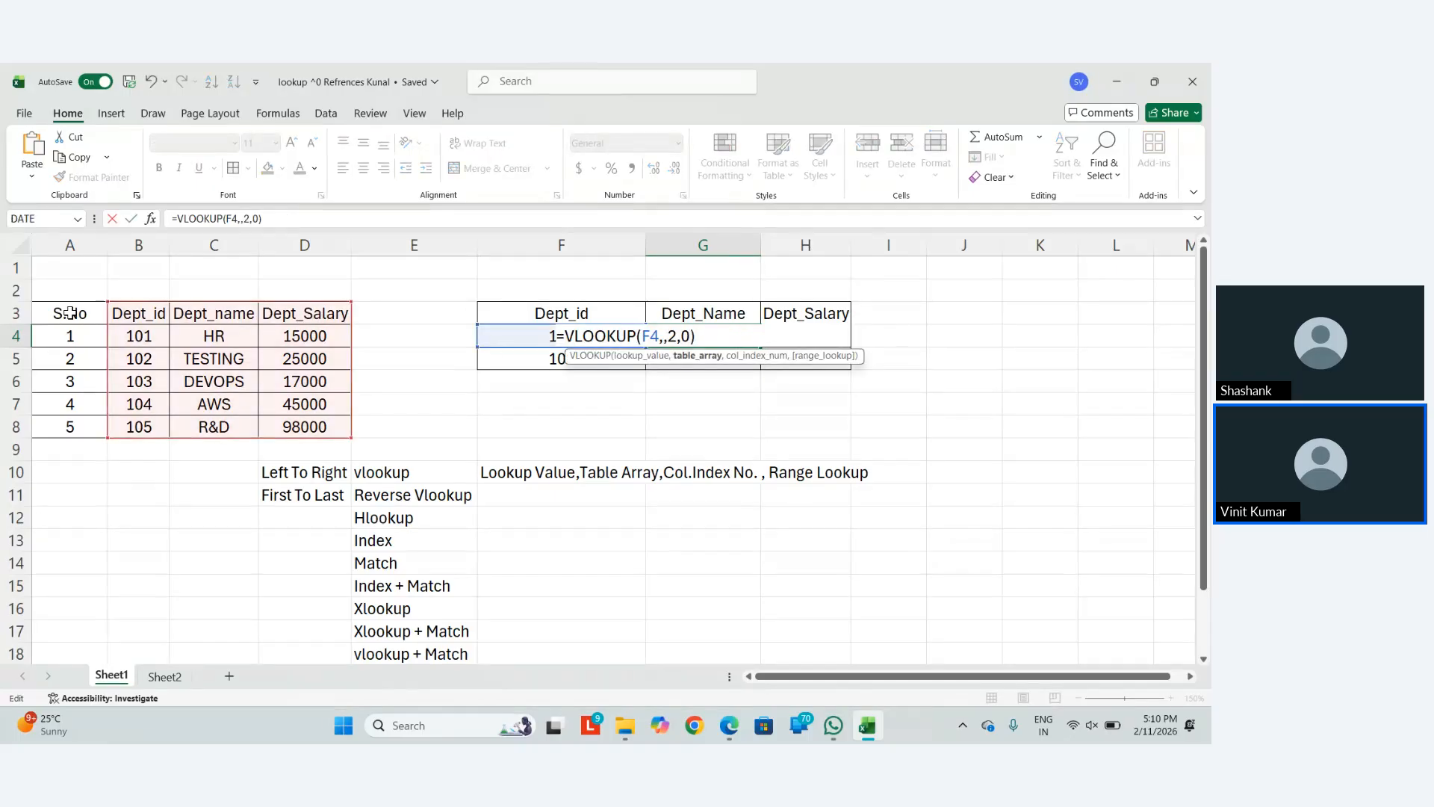
key(ctrl+z)
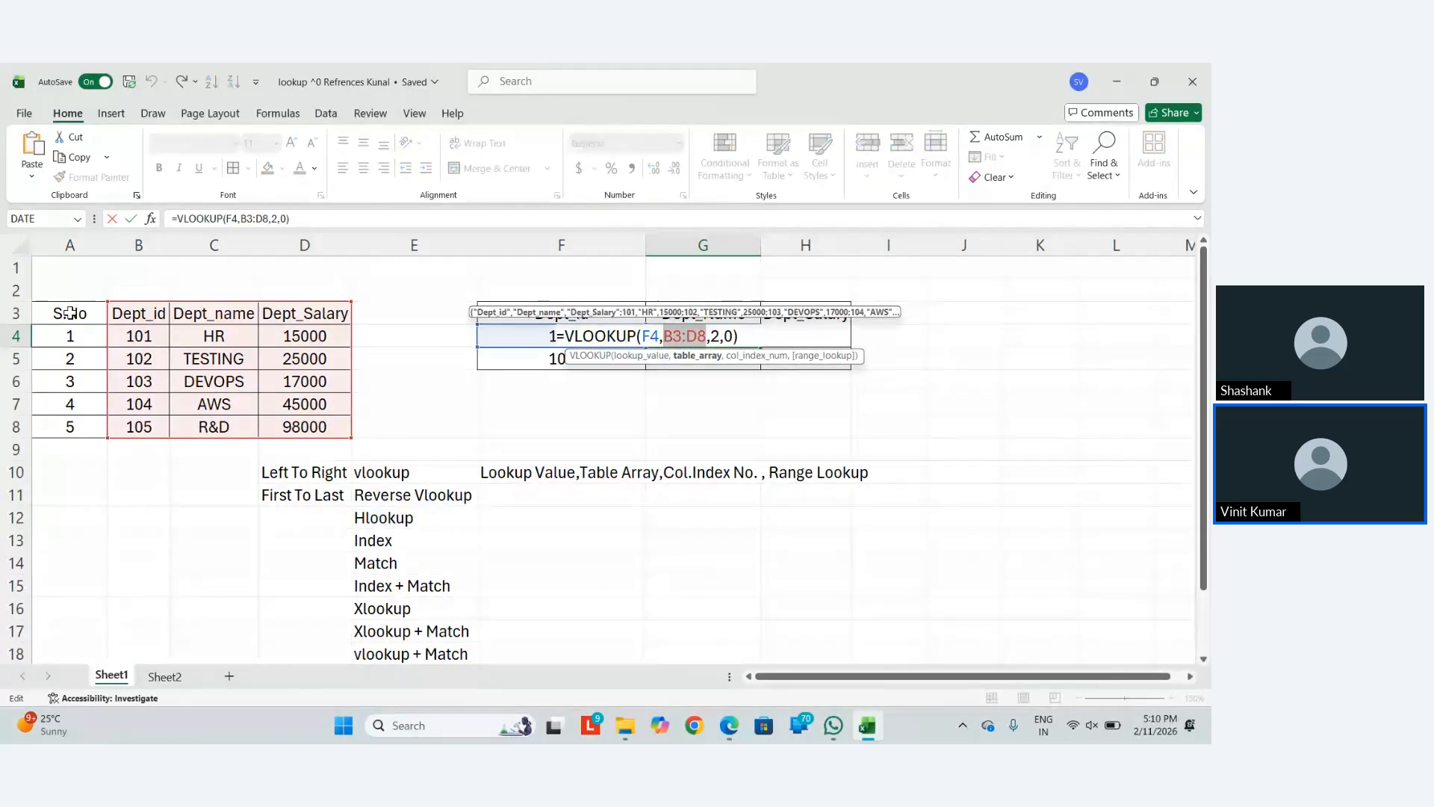
key(F4)
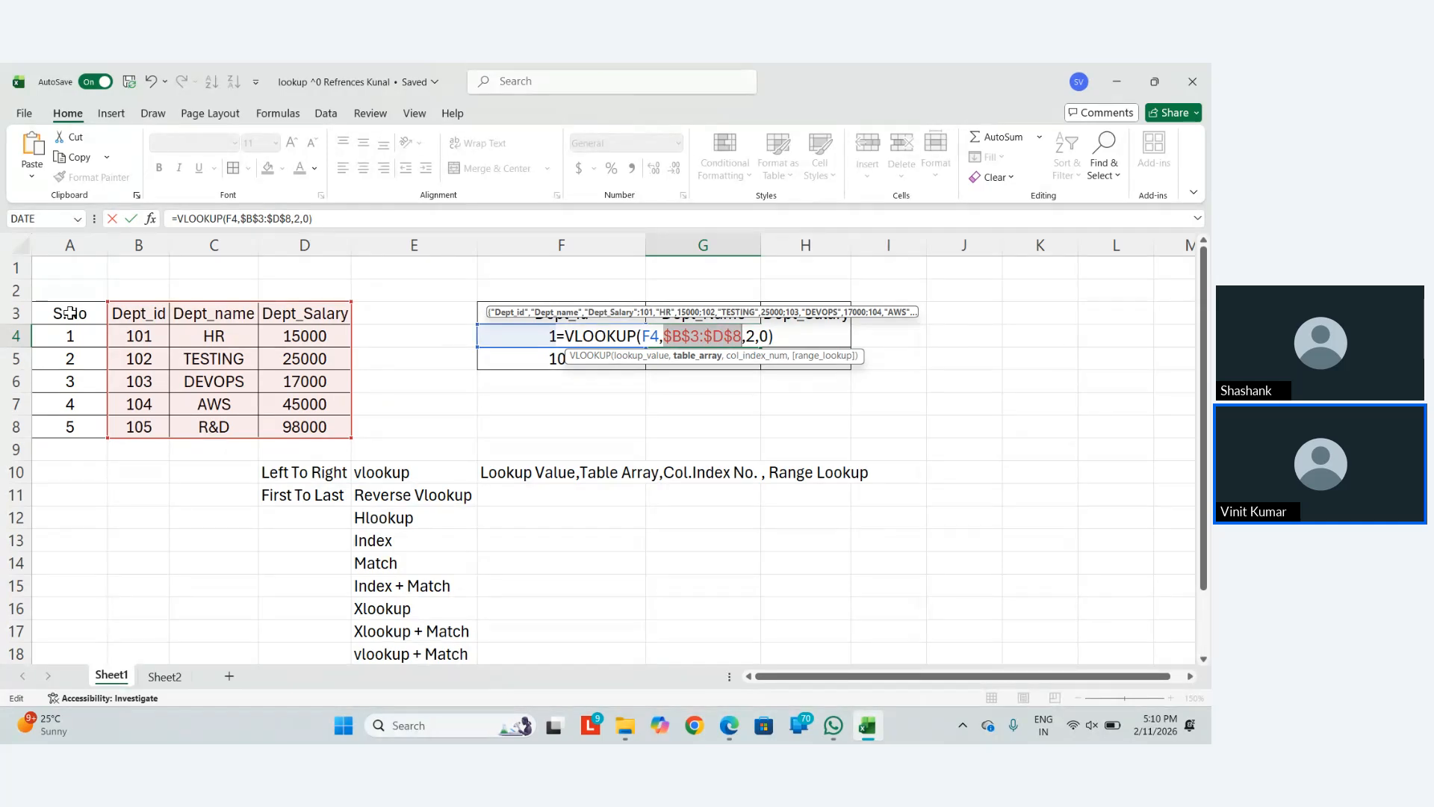
key(BackSpace)
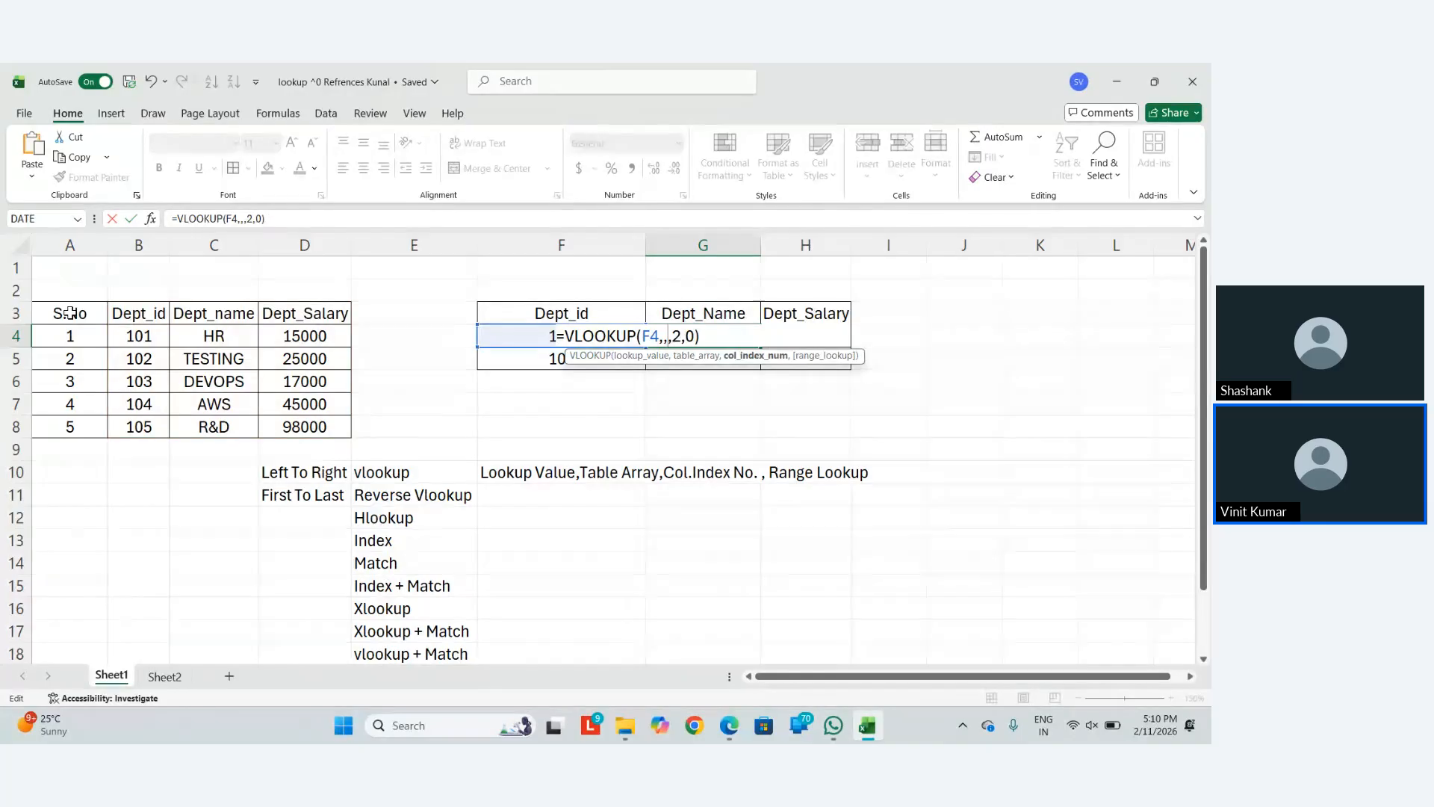
key(ctrl+z)
key(Left)
key(Left)
key(Left)
key(Left)
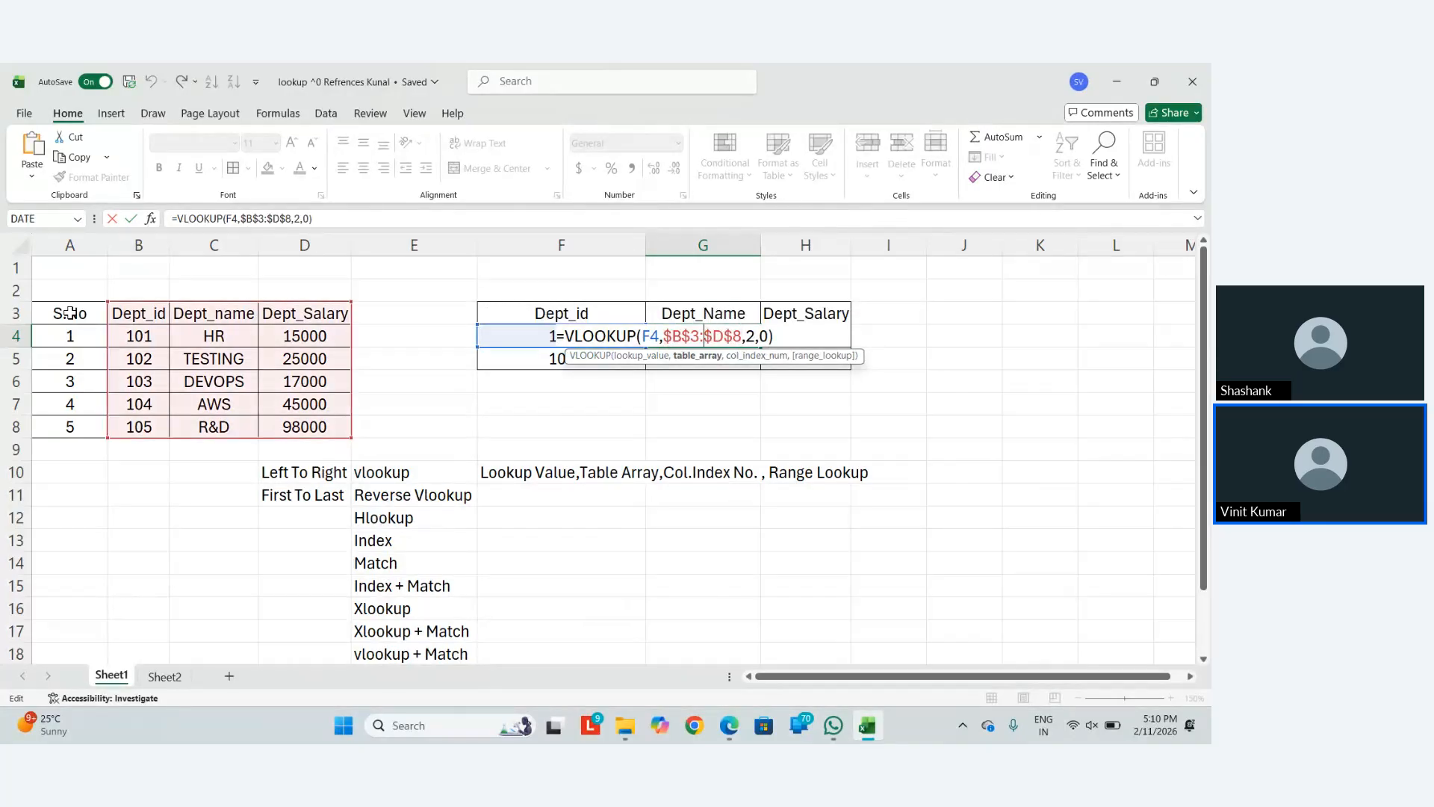
key(Left)
key(Left)
key(Left)
key(Left)
key(shift+Right)
key(shift+Right)
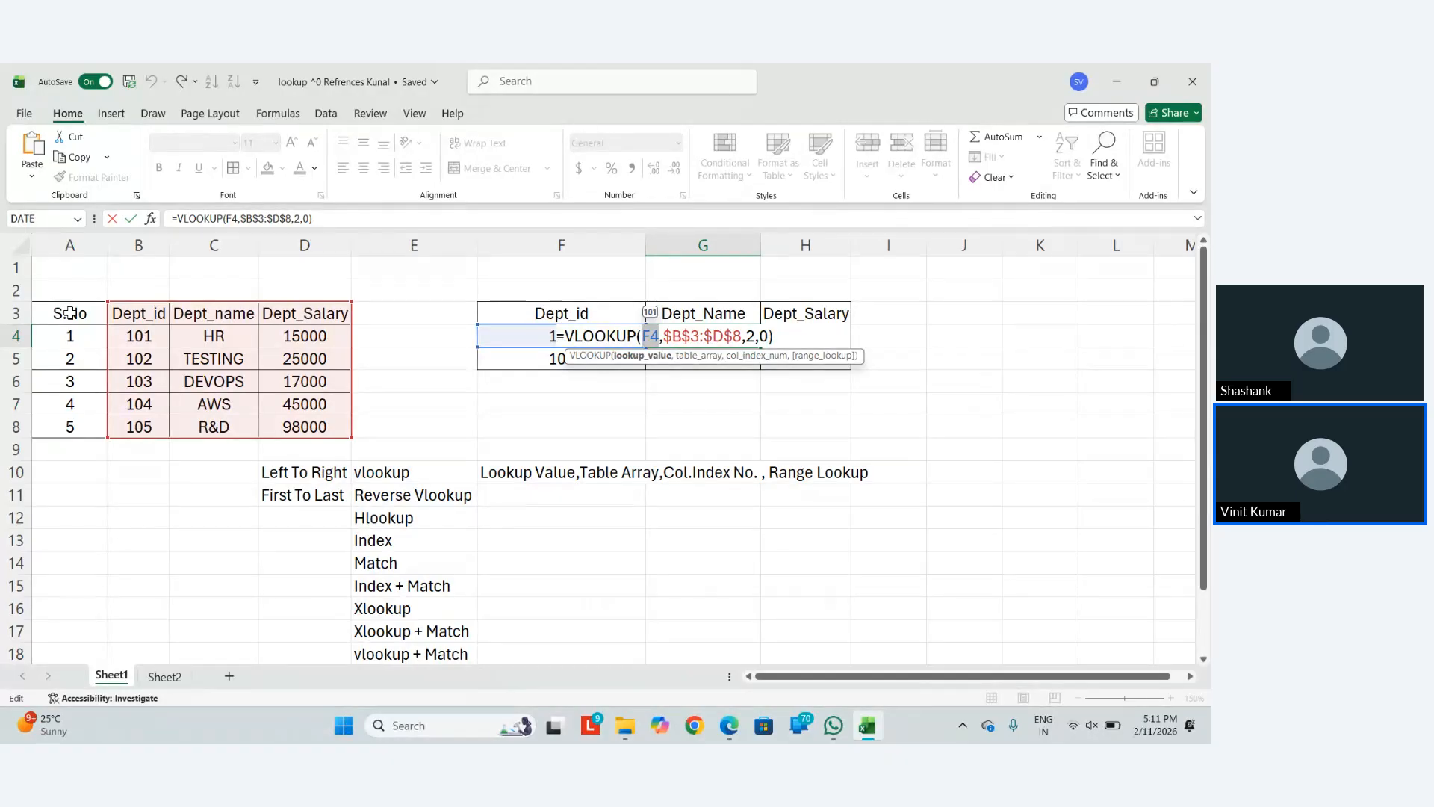
key(F4)
key(F4)
key(F4)
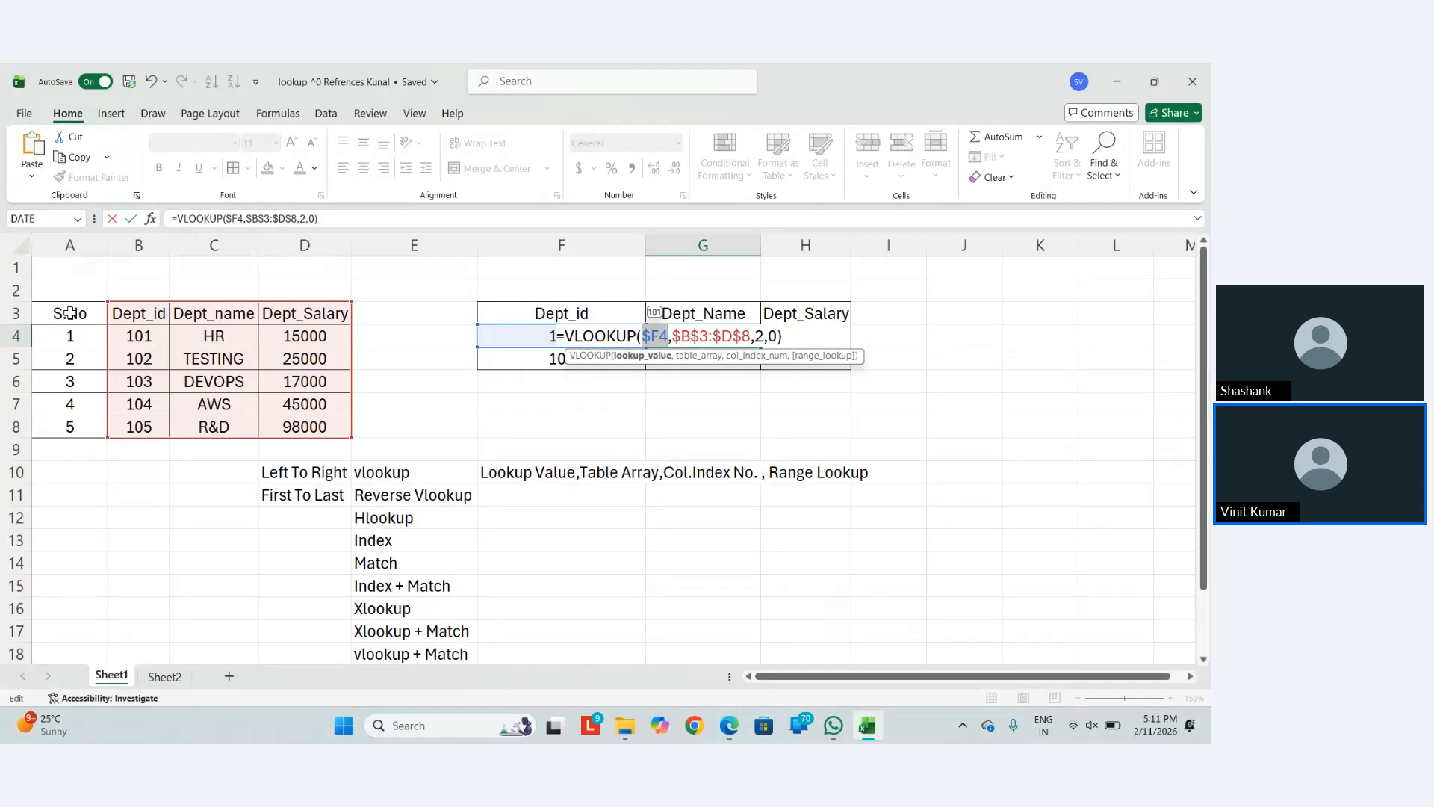
key(Return)
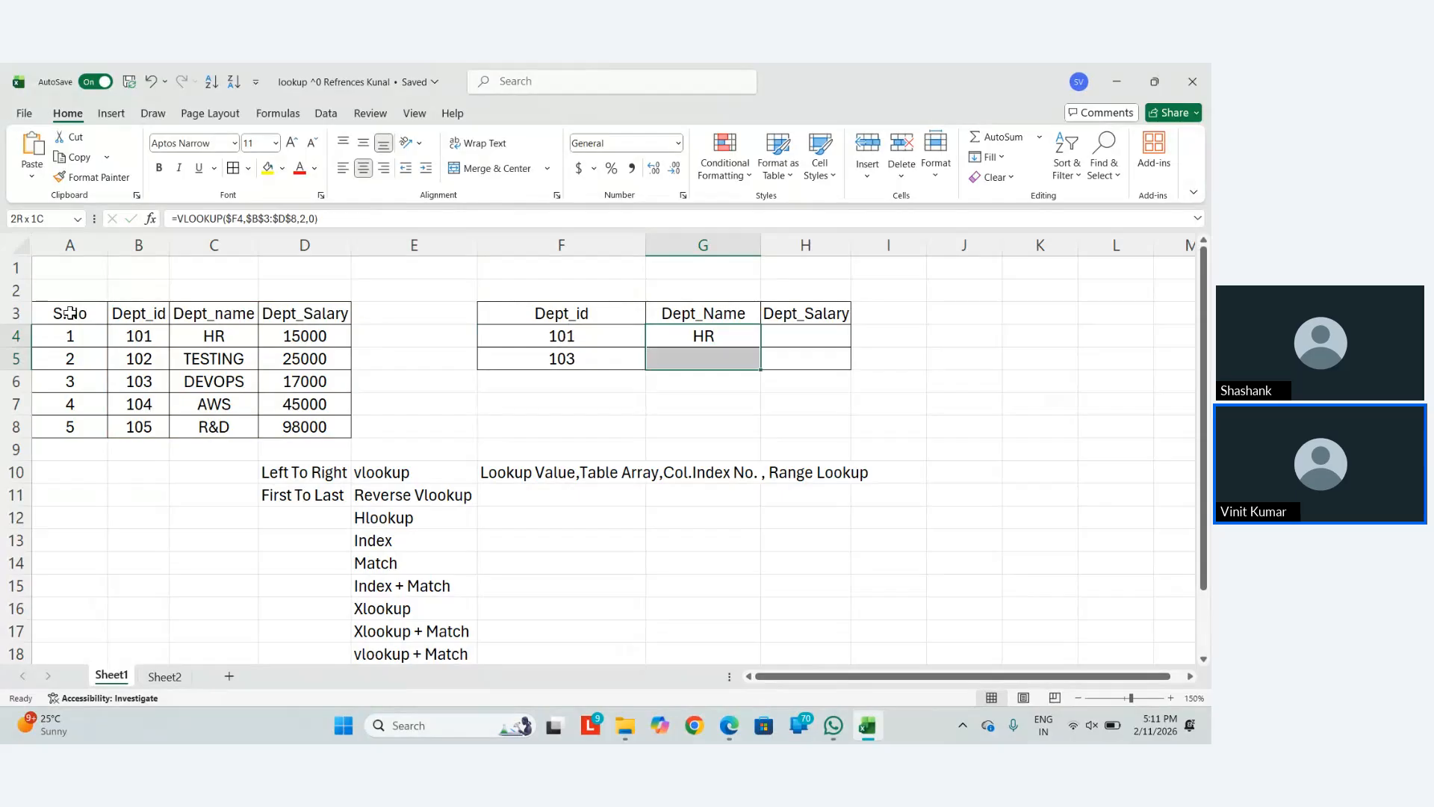
Fill the lookup down to G5 and test F5 with IDs 105, then 104, returning AWS
key(ctrl+d)
key(Left)
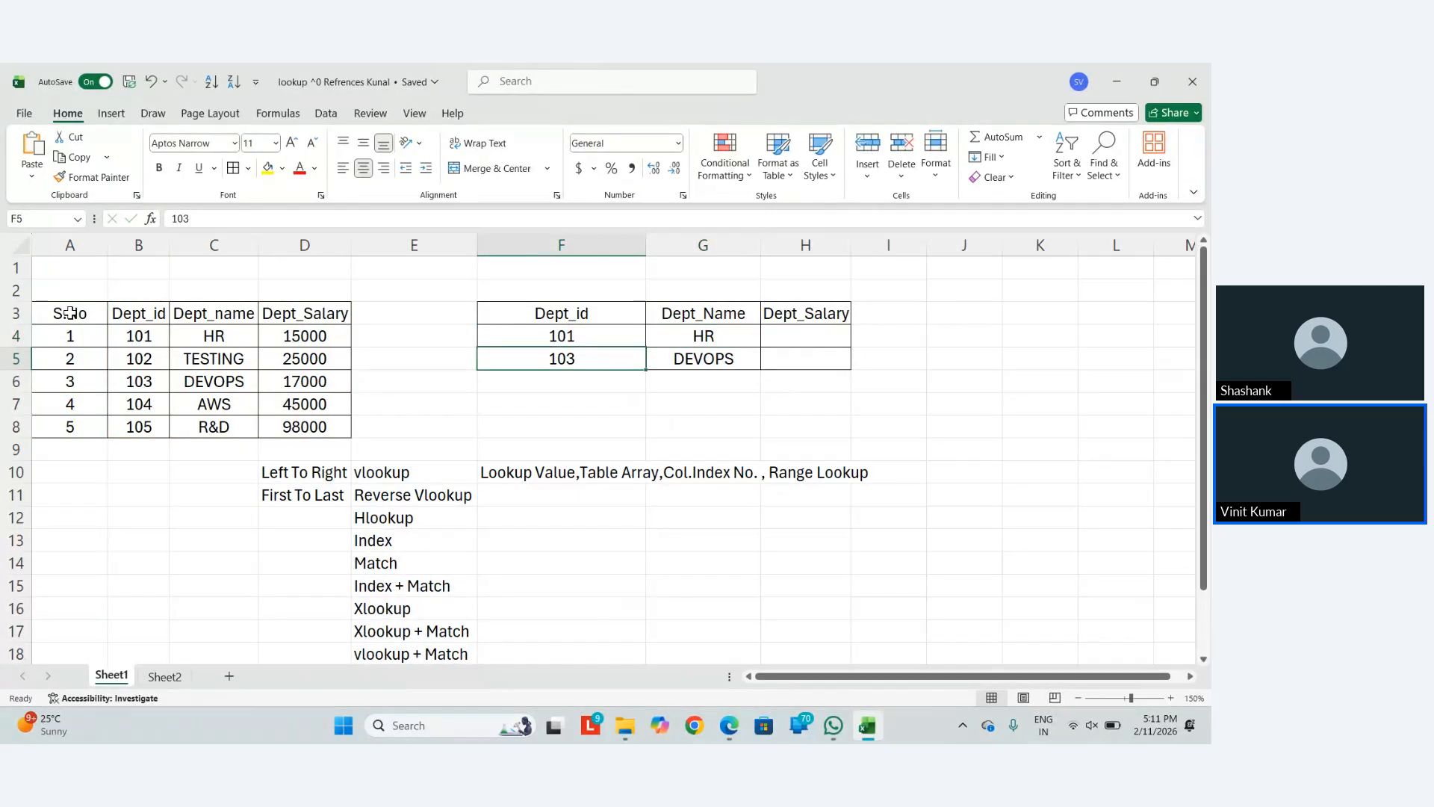
text(105)
key(Return)
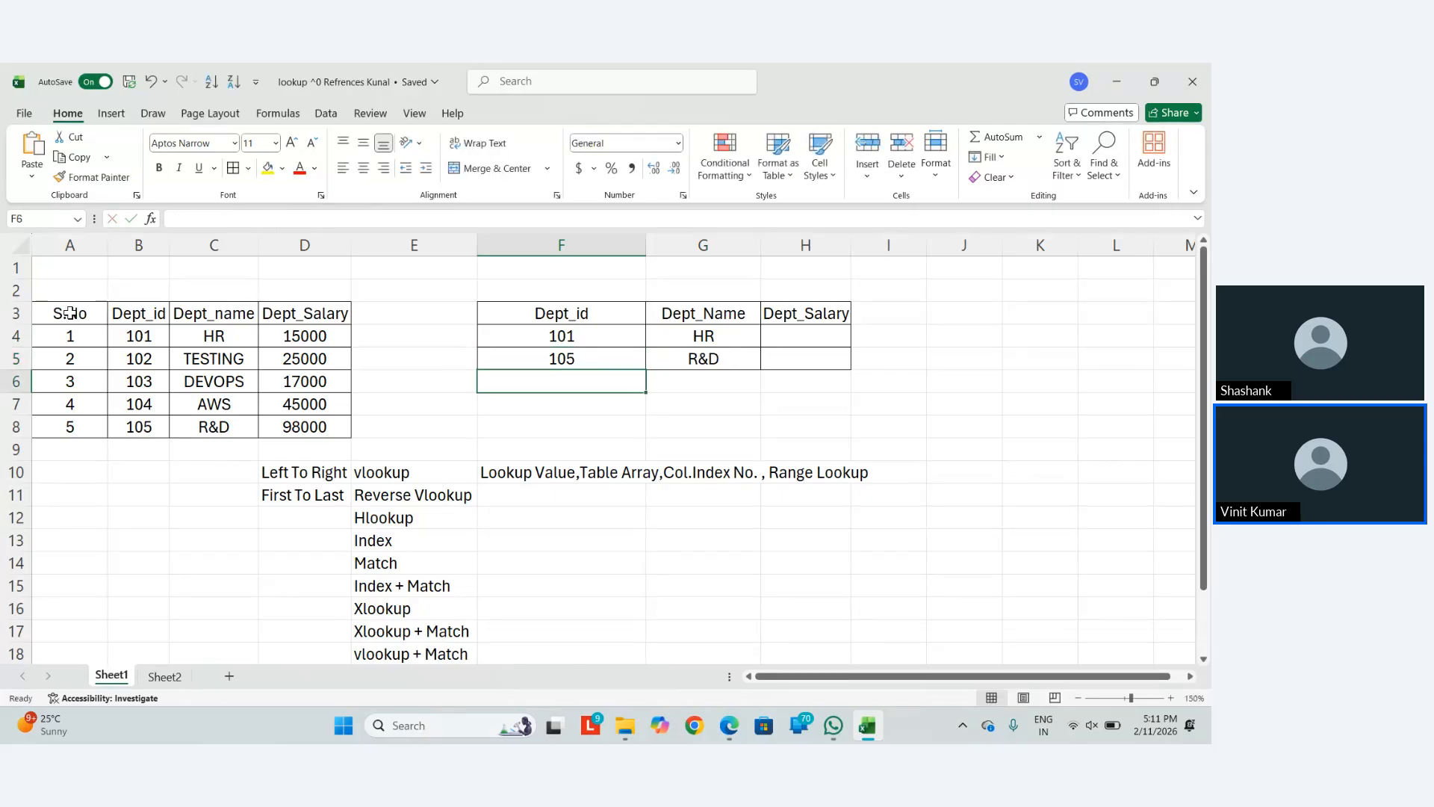
key(Up)
text(104)
key(Return)
key(Up)
key(Up)
key(Right)
key(F2)
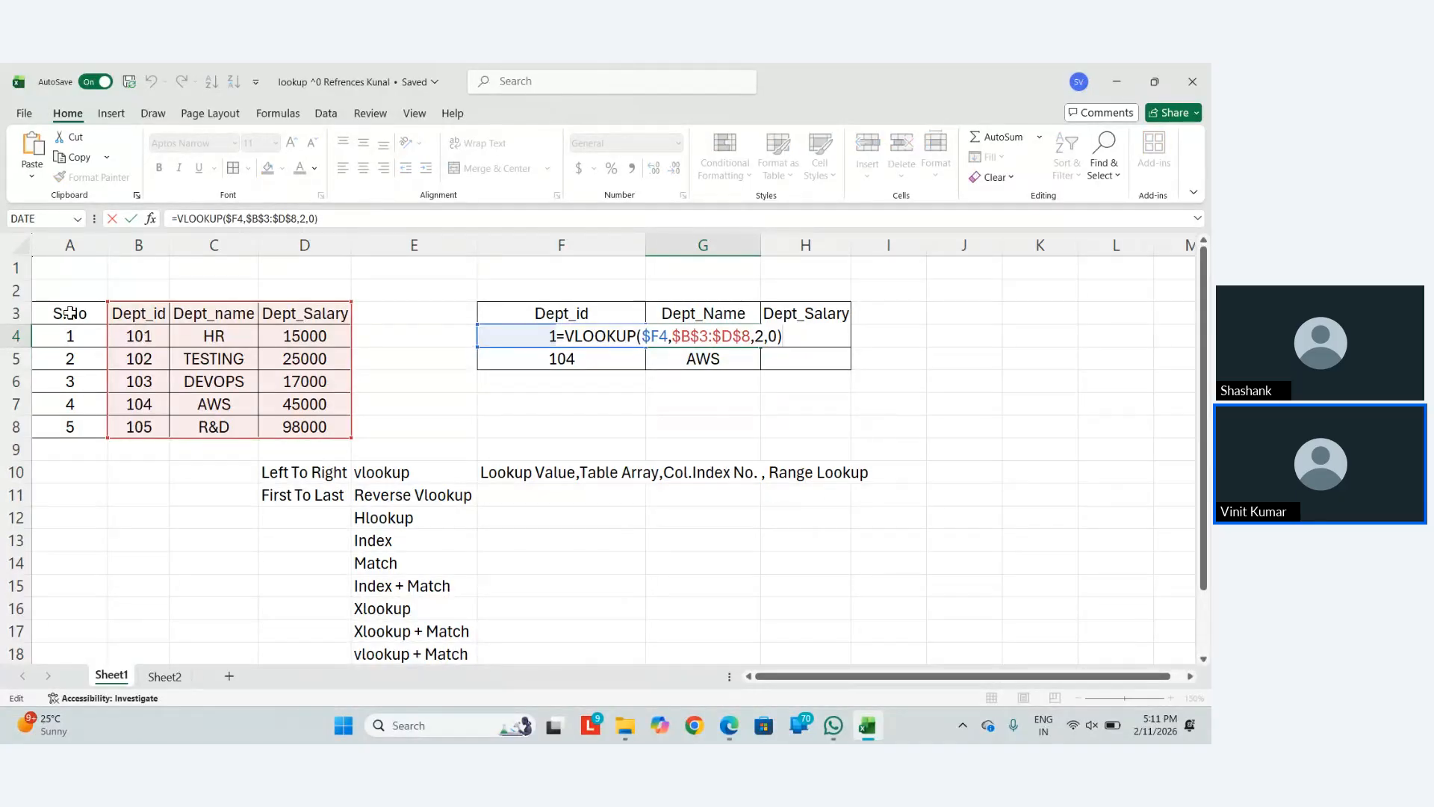
key(Left)
key(Left)
key(Left)
key(Left)
key(Left)
key(Left)
key(Left)
key(Left)
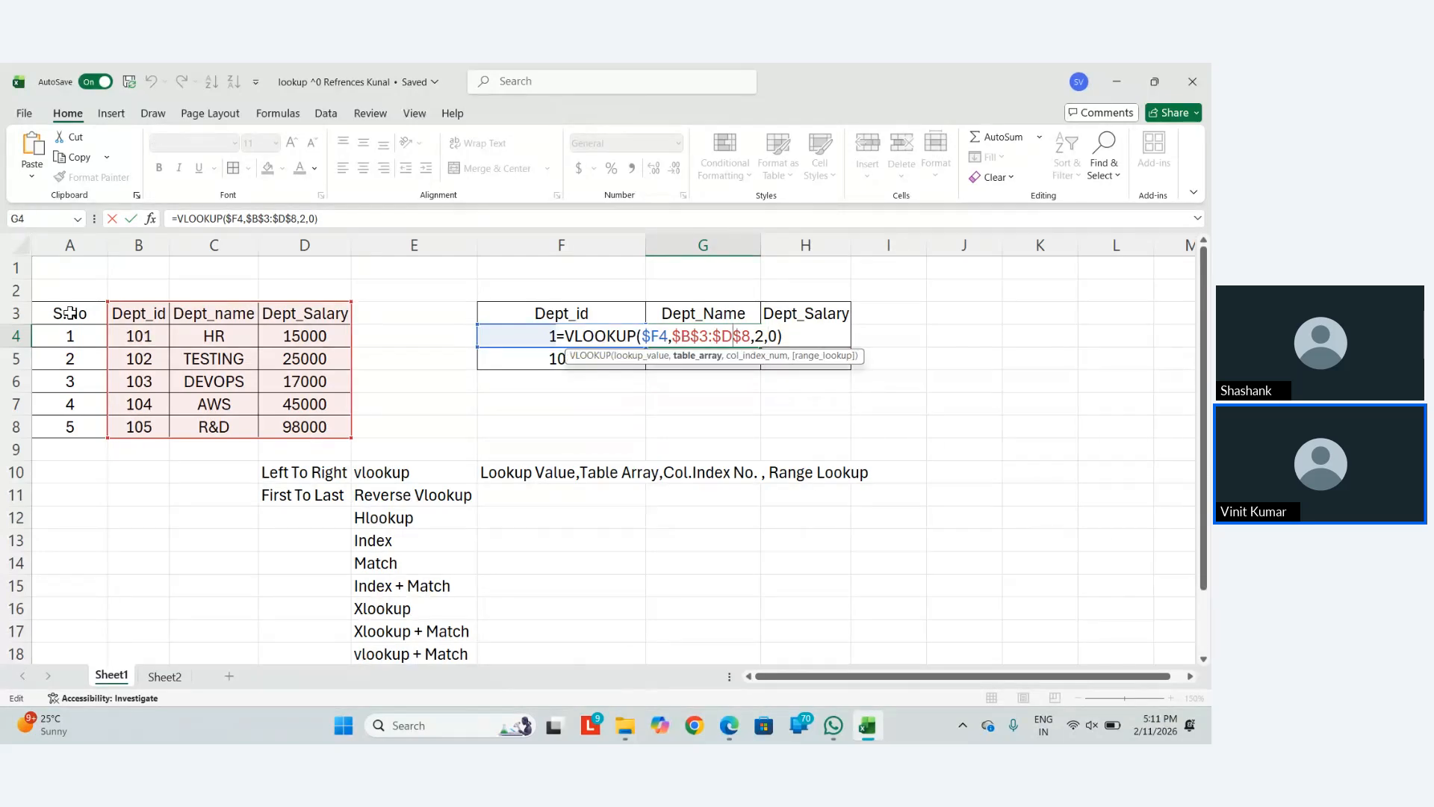
key(Left)
key(shift+Left)
key(shift+Left)
key(shift+Left)
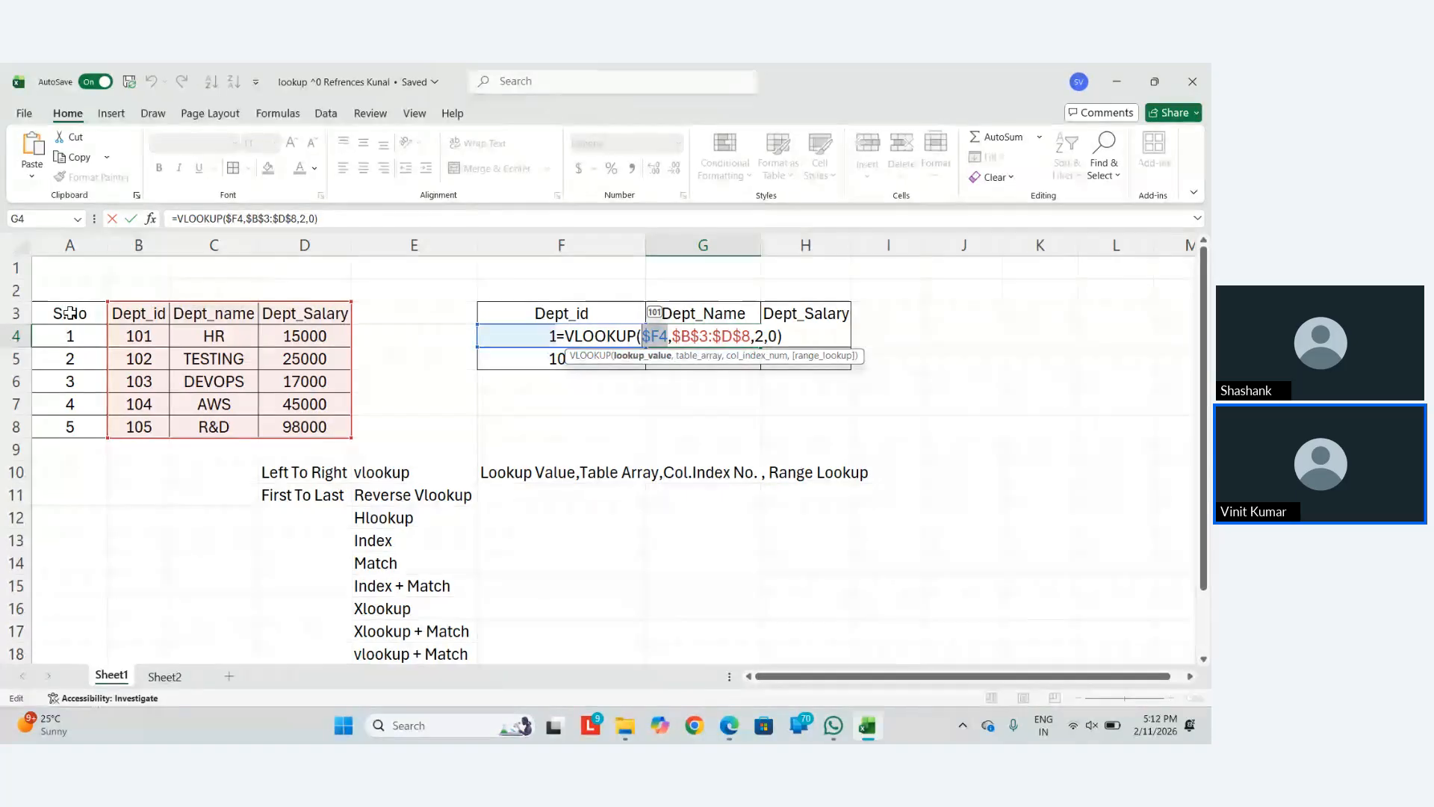
key(Return)
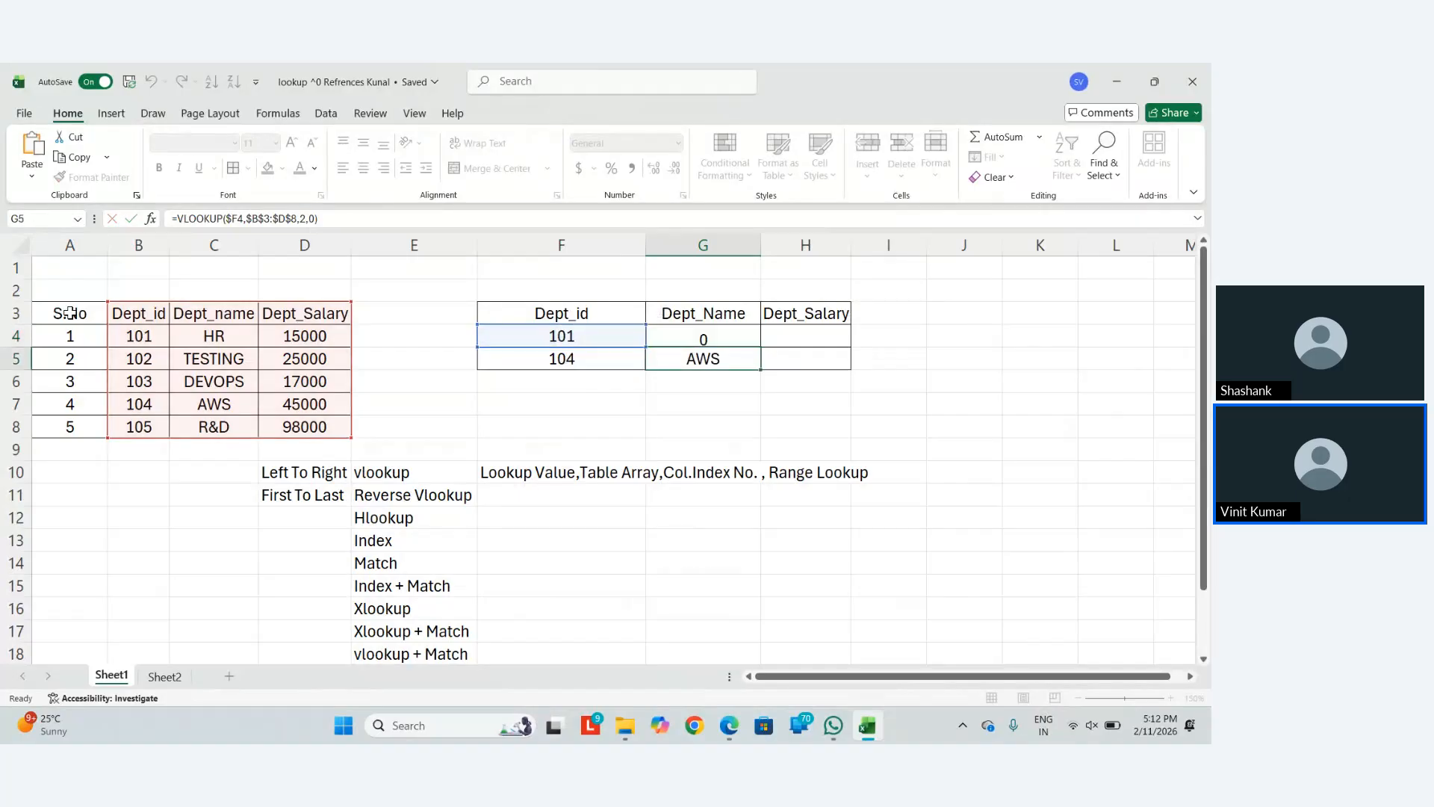
key(Down)
key(Down)
key(Down)
key(Left)
key(Up)
key(Right)
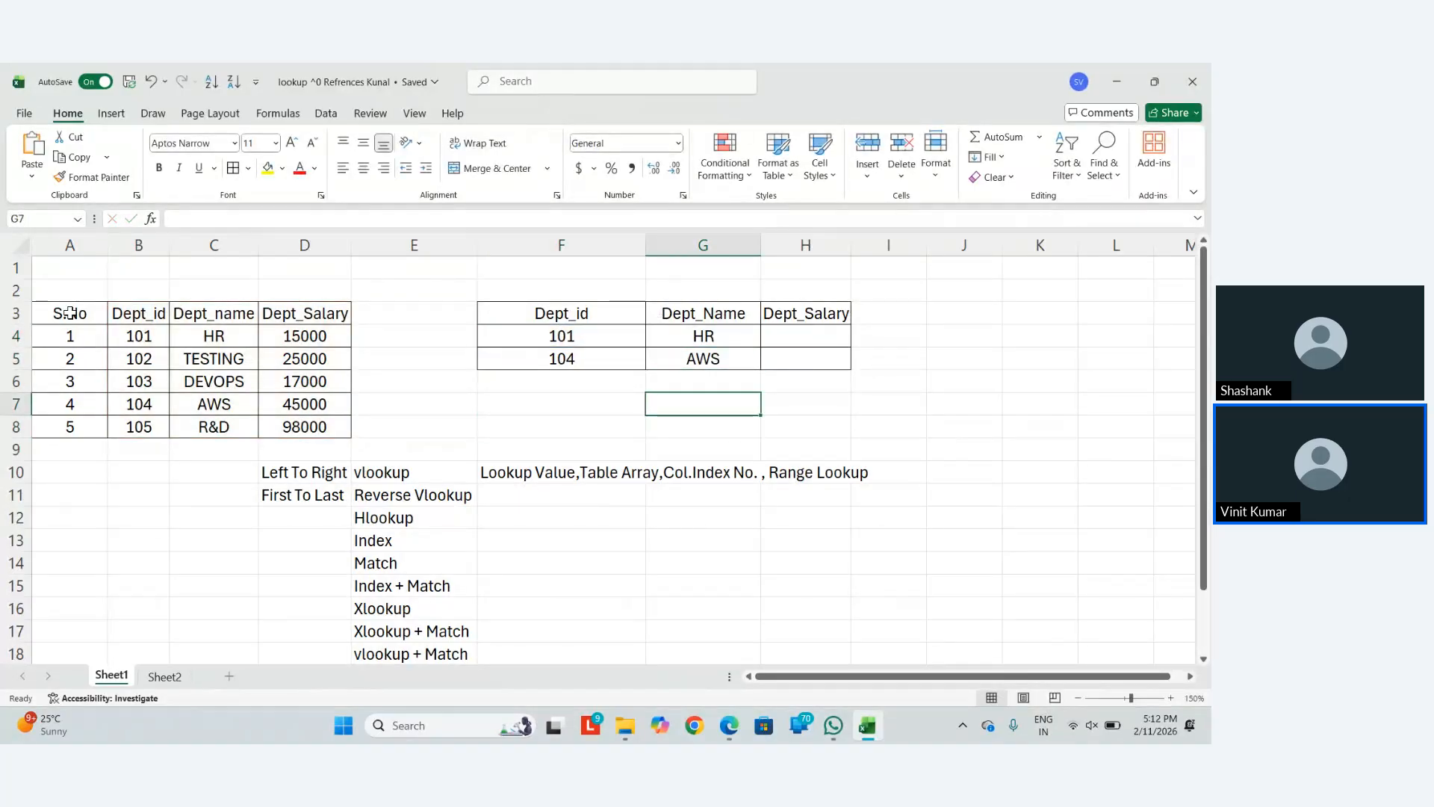
key(Right)
key(Right)
key(Right)
key(Right)
key(Up)
key(Up)
key(Up)
key(Left)
key(Down)
key(Down)
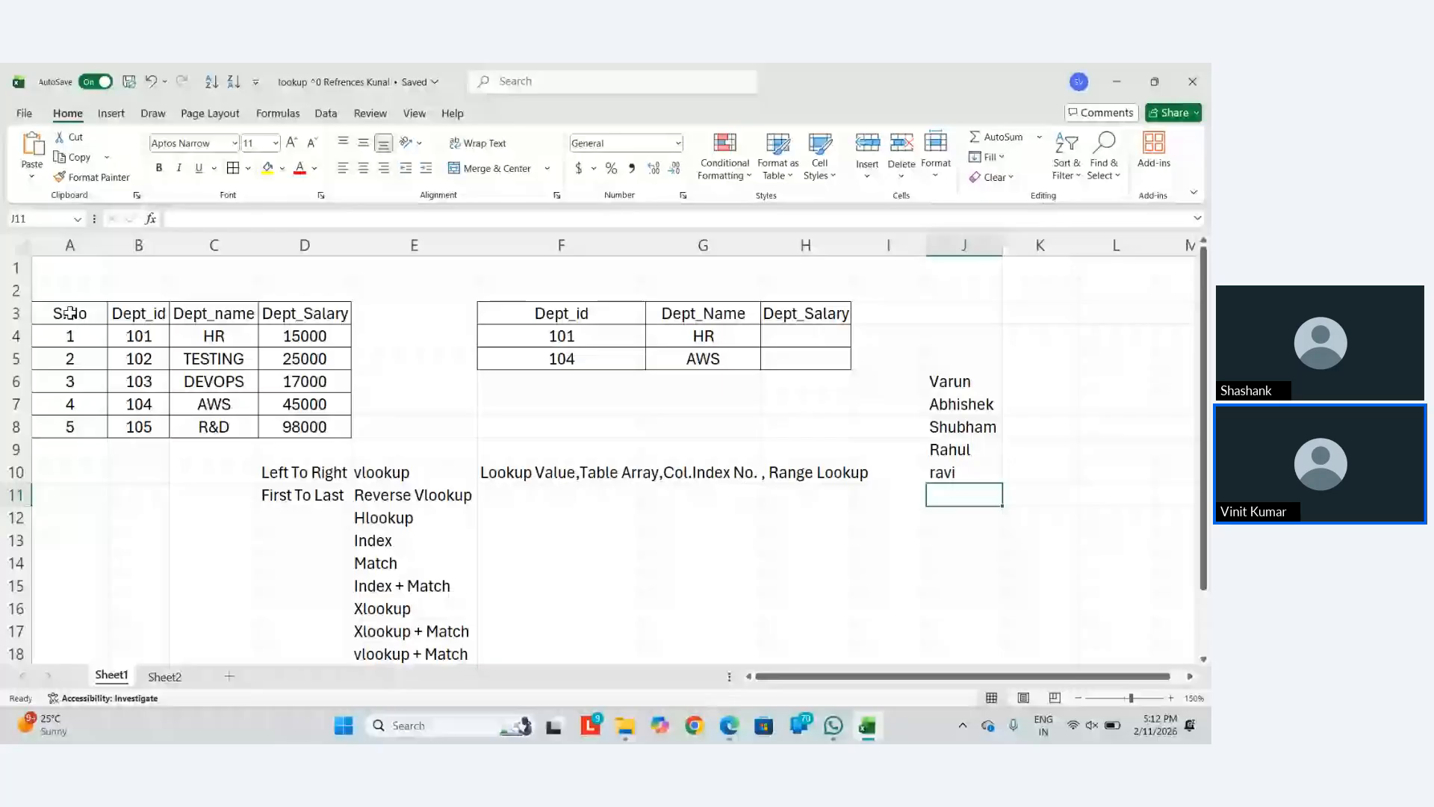
Enter five names in J6:J10 and the headers Name, Salary and Age in J5:L5
key(Return)
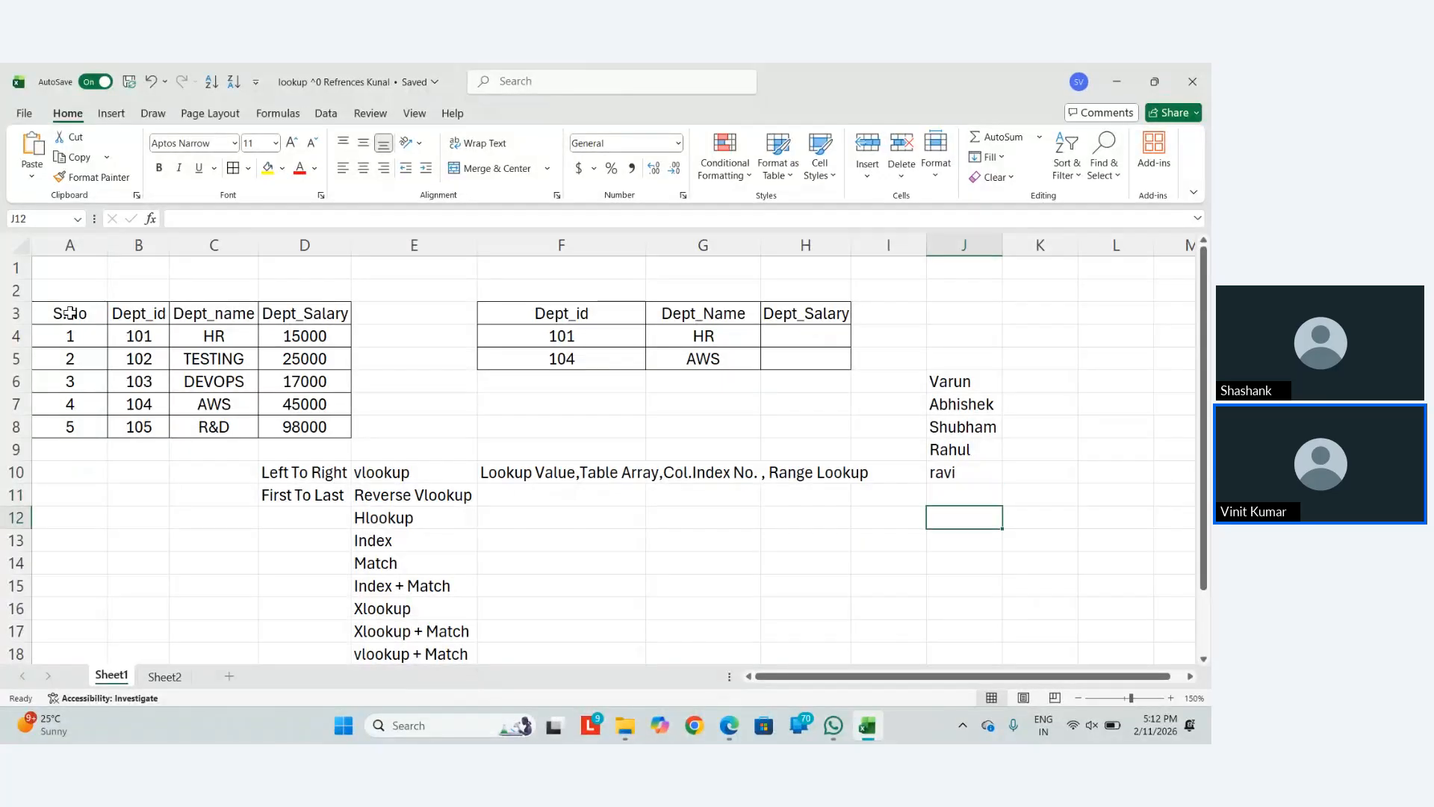
key(Up)
key(Up)
key(Up)
key(Up)
key(Up)
key(Up)
key(Up)
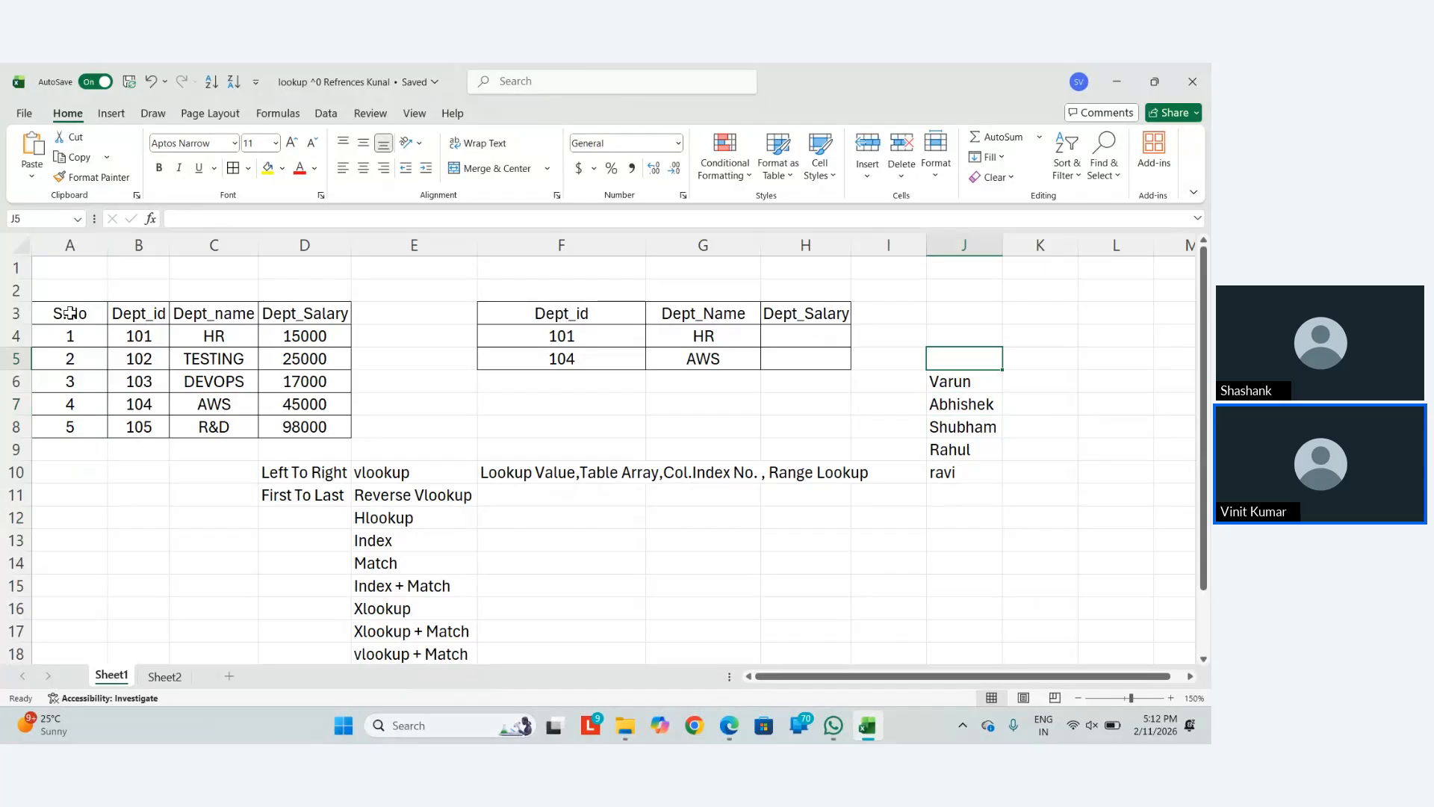
text(Name)
key(Return)
key(Up)
key(Right)
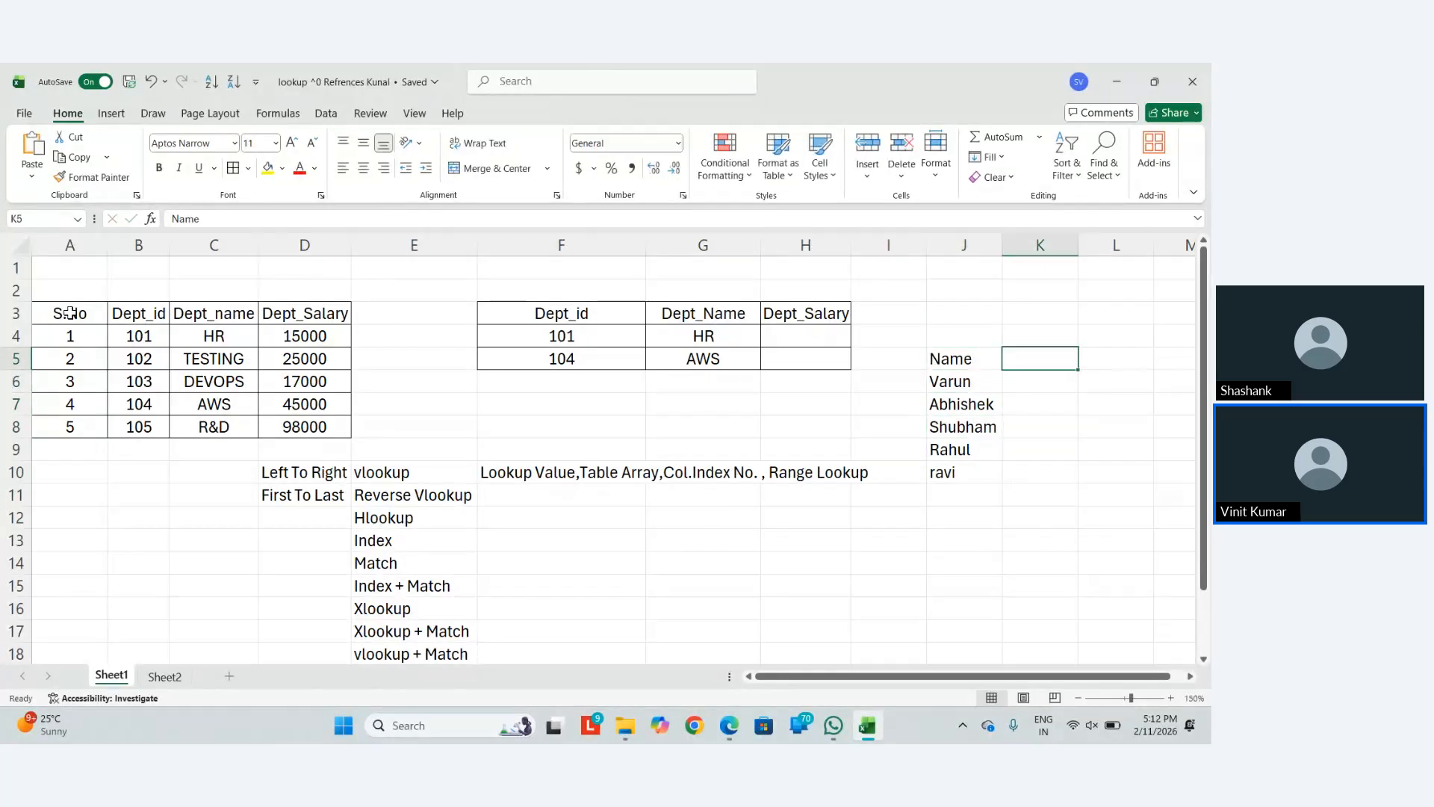
text(SAal)
key(BackSpace)
key(BackSpace)
key(BackSpace)
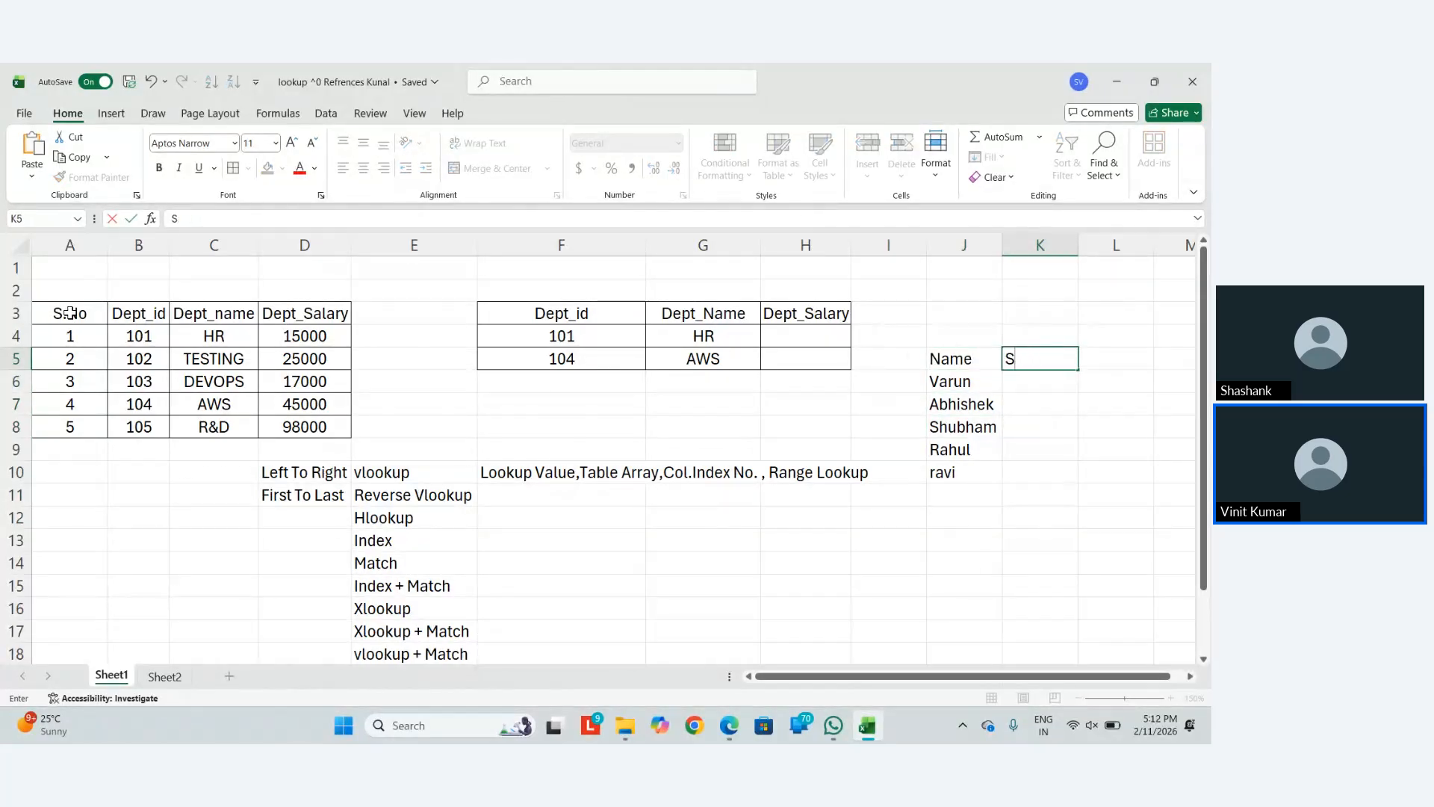
text(alary)
key(Tab)
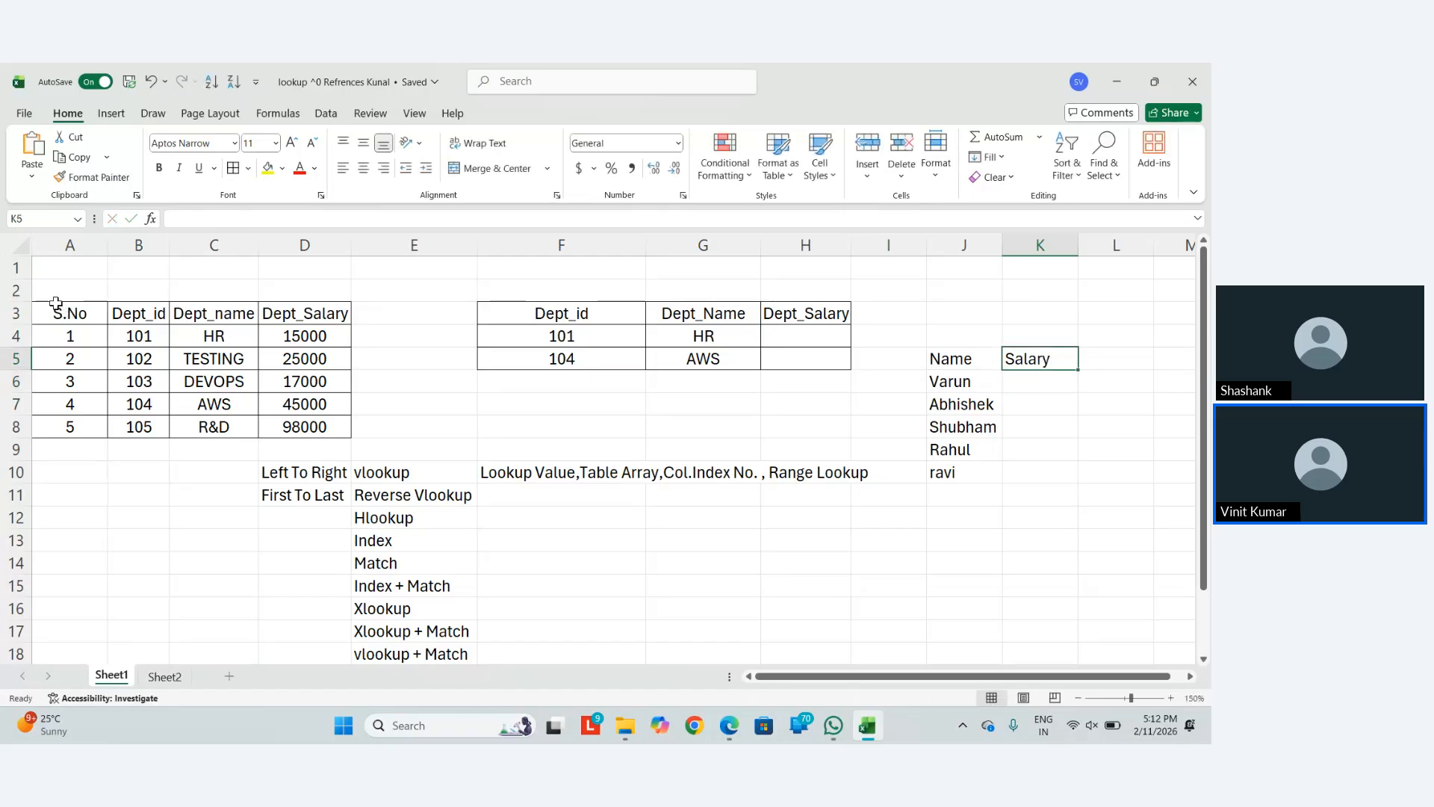
text(Agr)
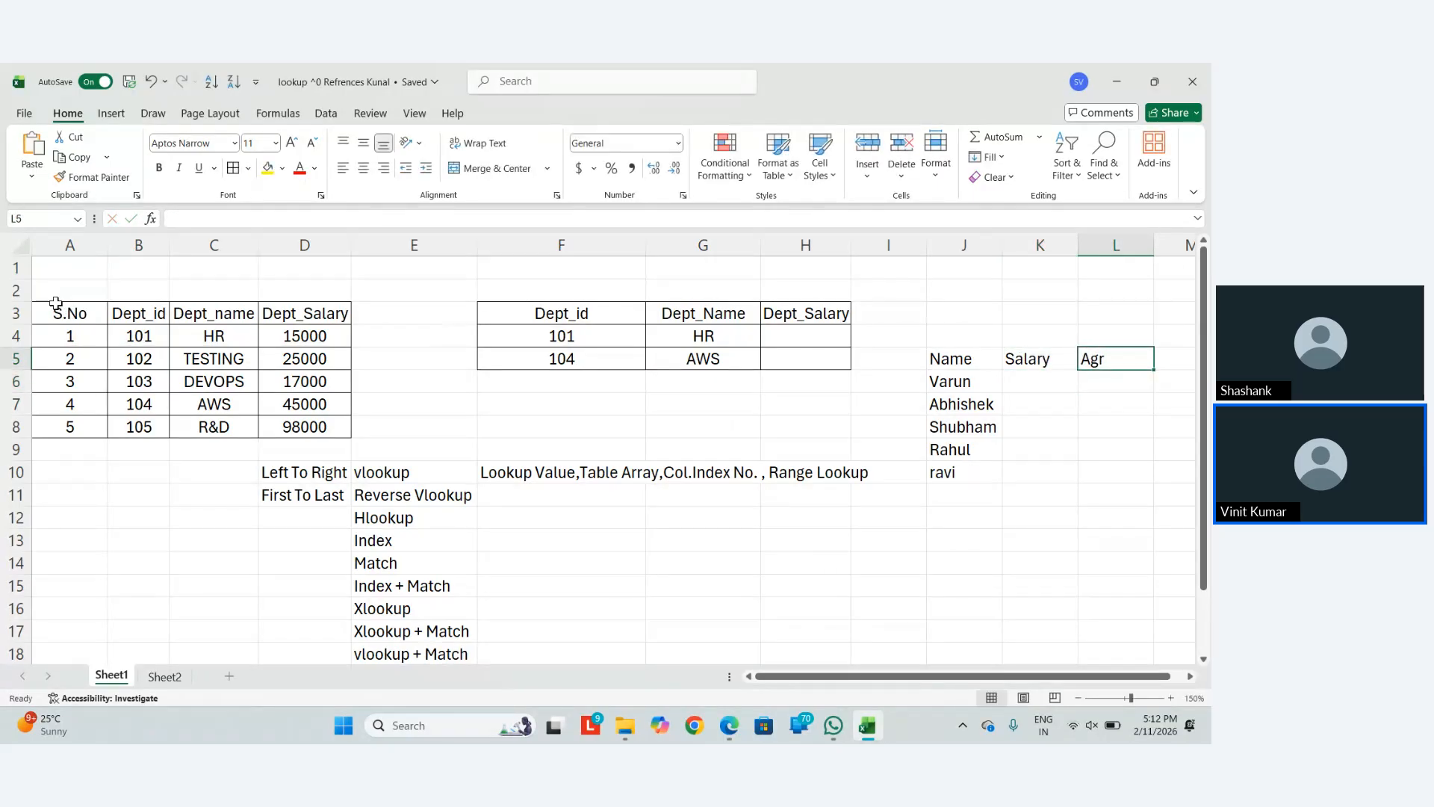
key(BackSpace)
text(e)
key(Left)
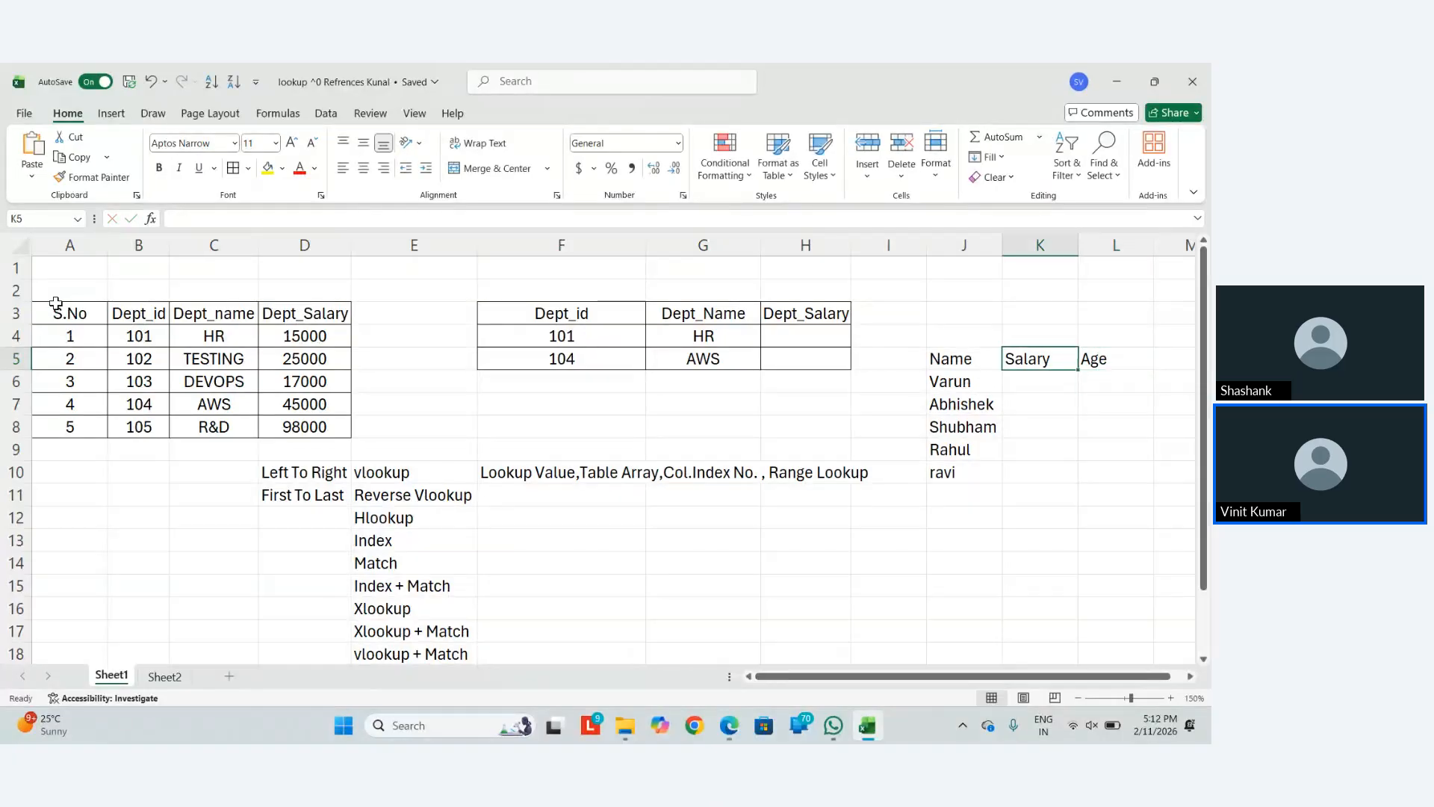
key(Left)
key(Down)
key(Right)
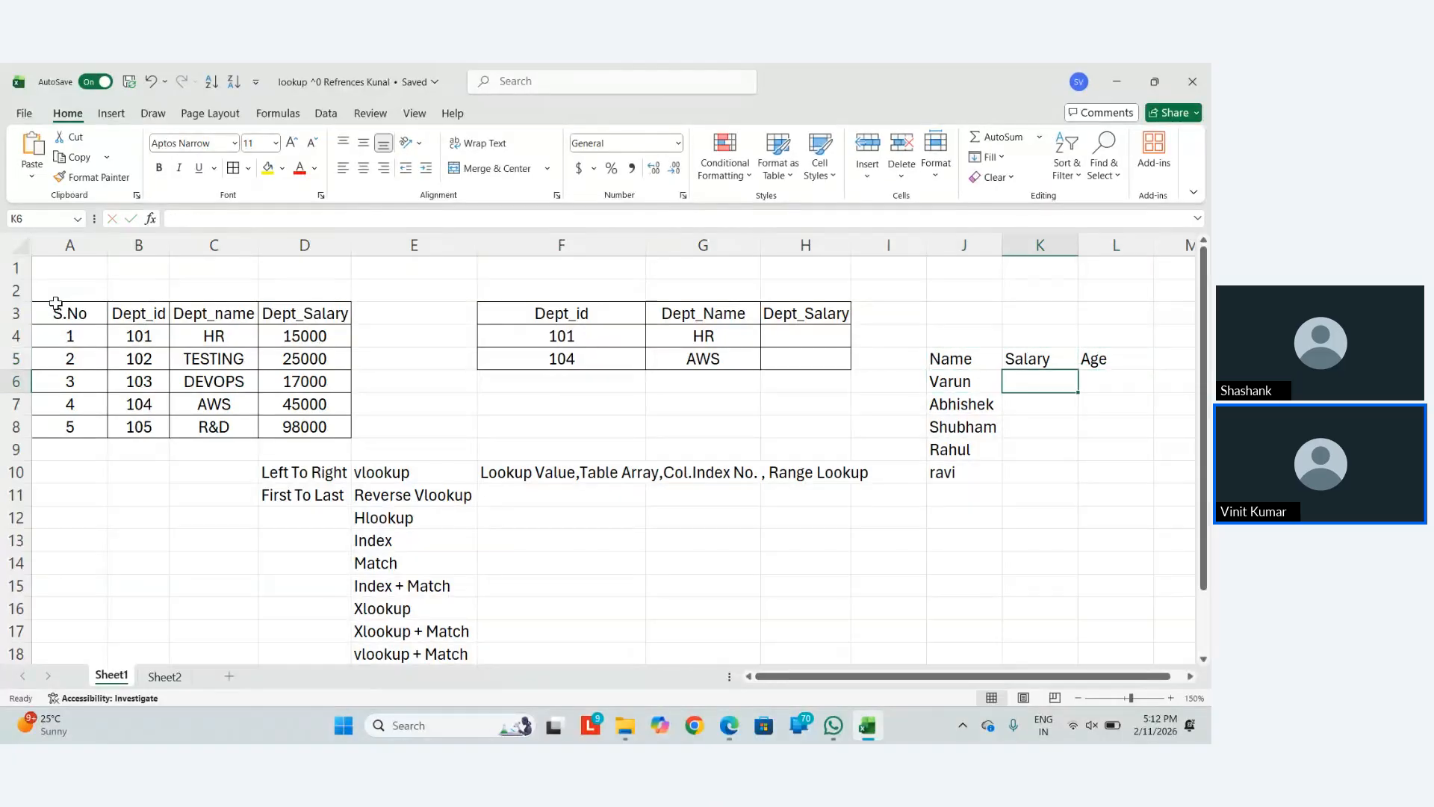
Enter salaries 50000, 100000, 20000, 85000 and 60000 in K6:K10
text(50000)
key(Return)
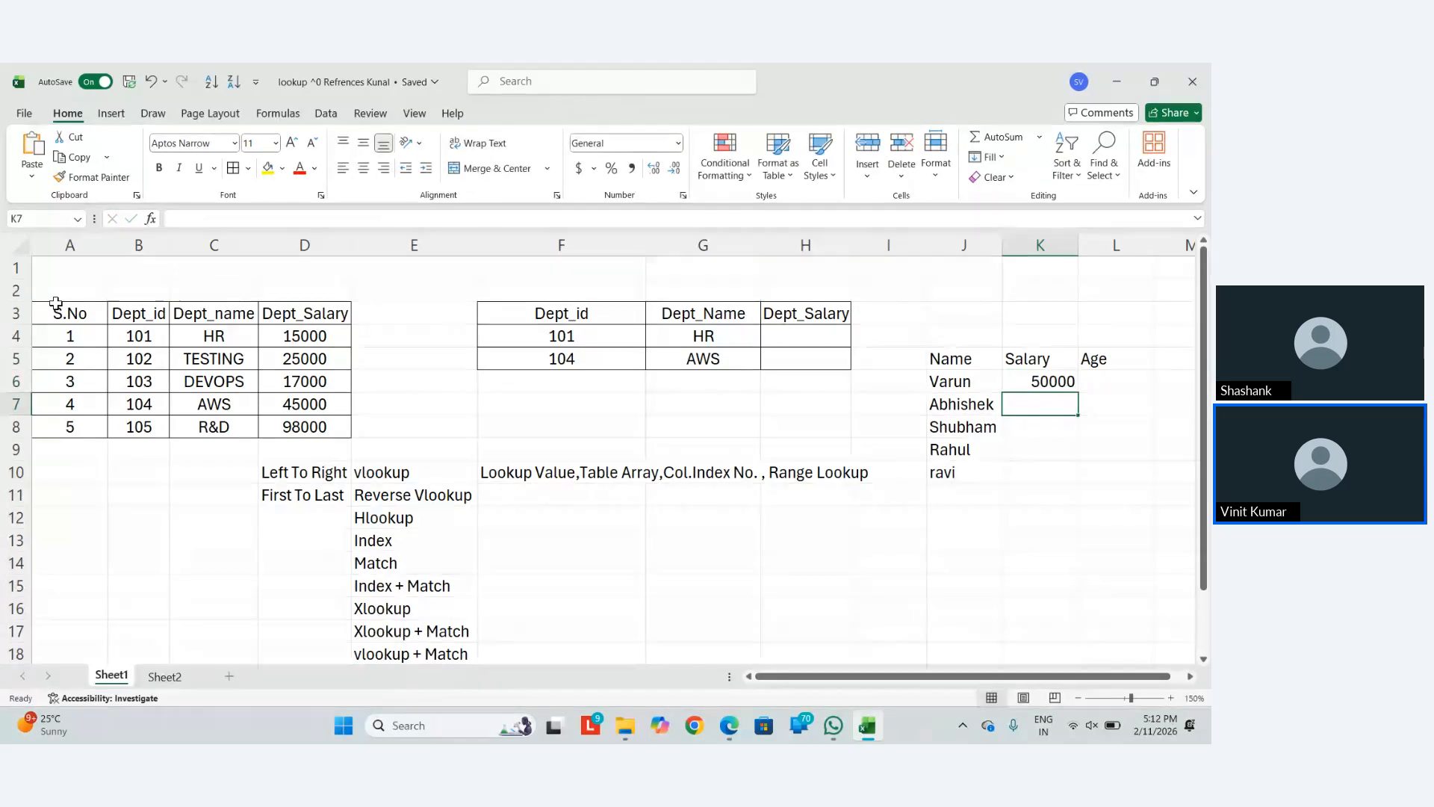
text(100000)
key(Return)
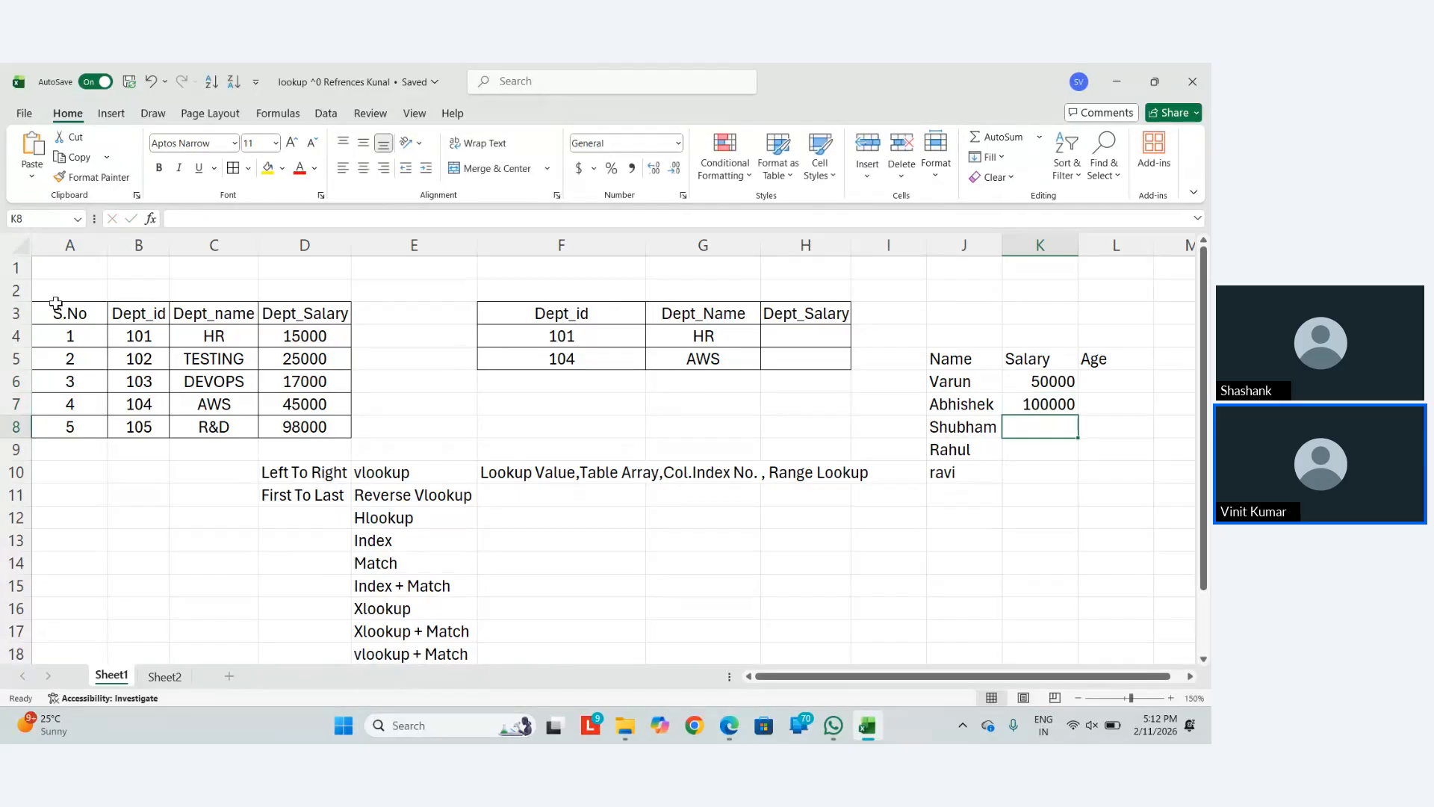
text(20000)
key(Return)
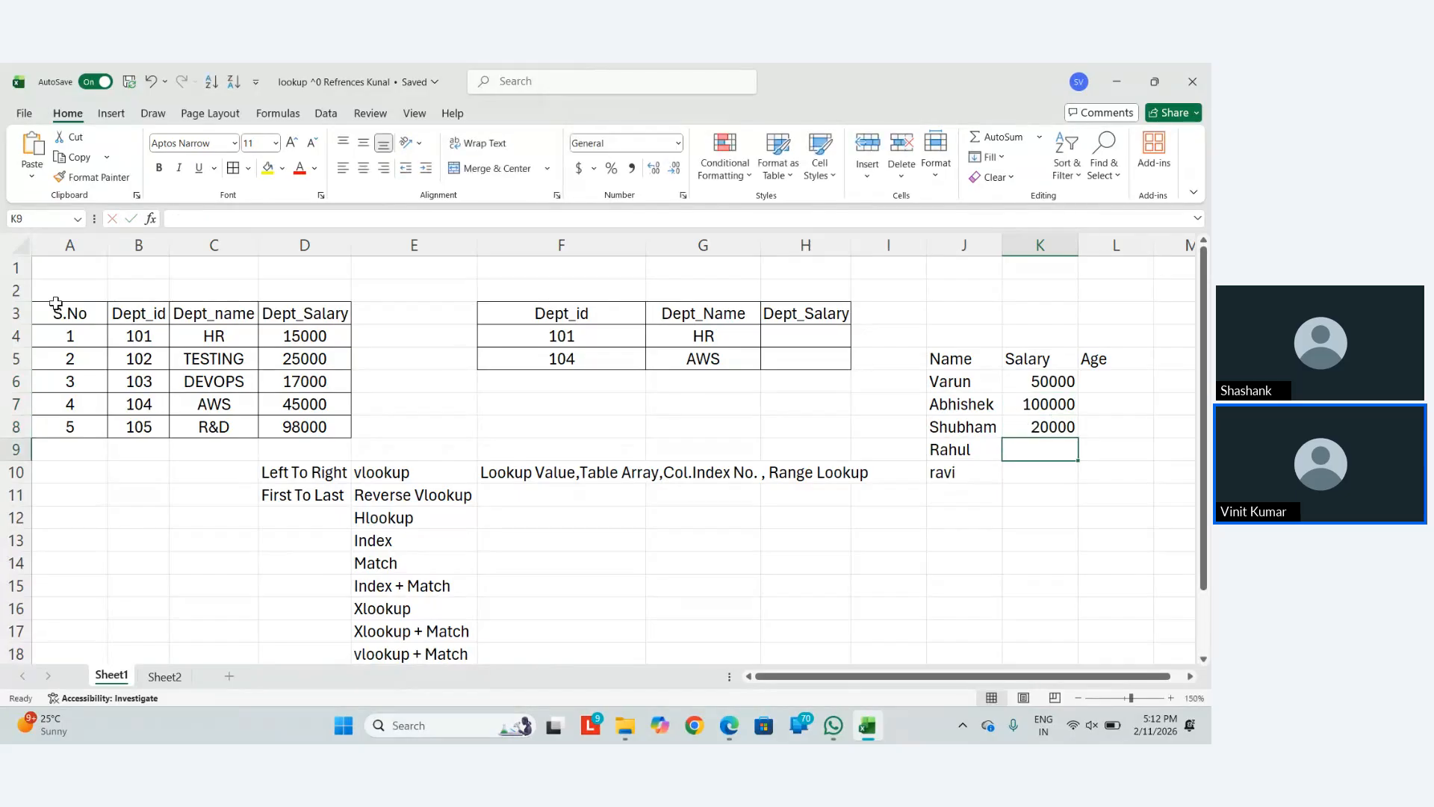
text(85000)
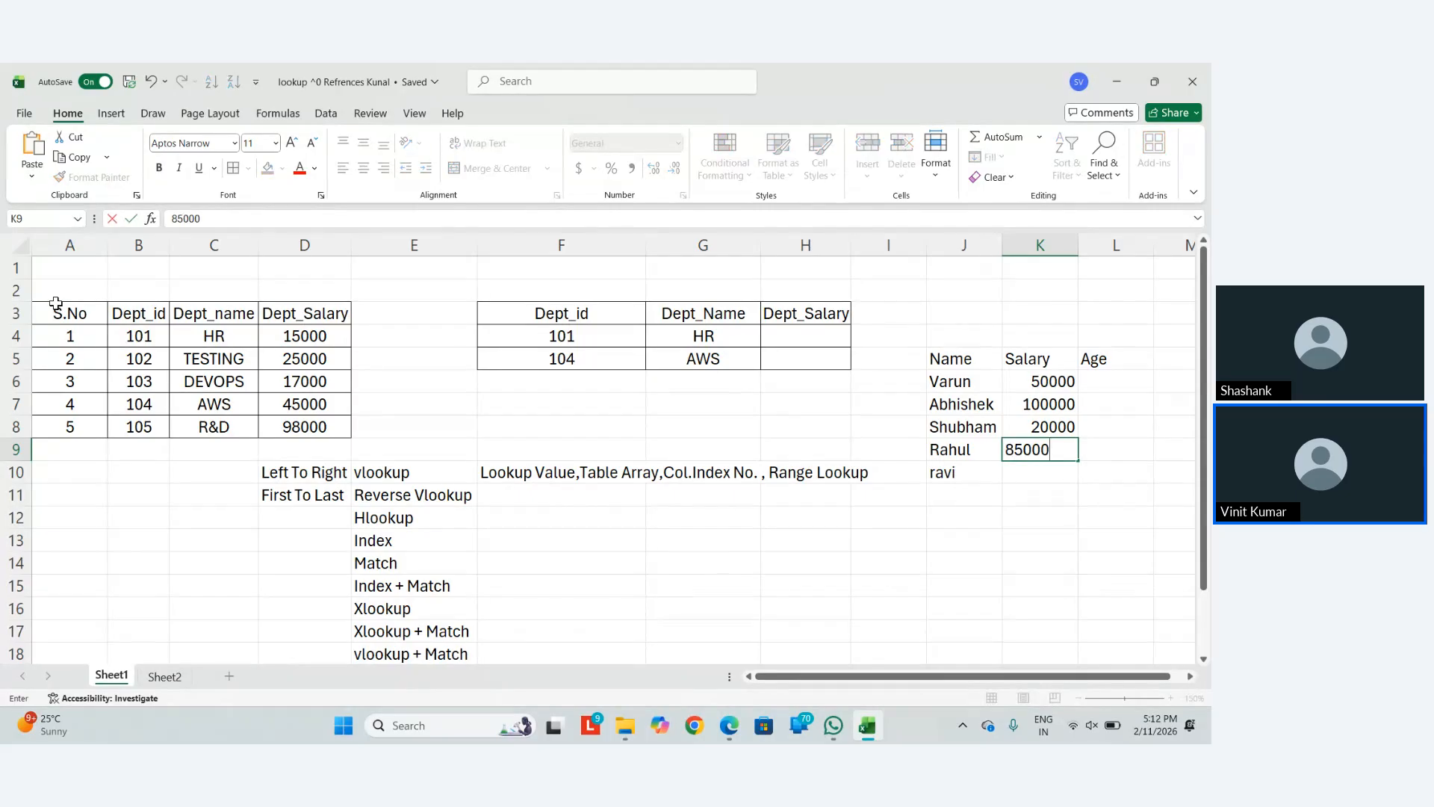
key(Return)
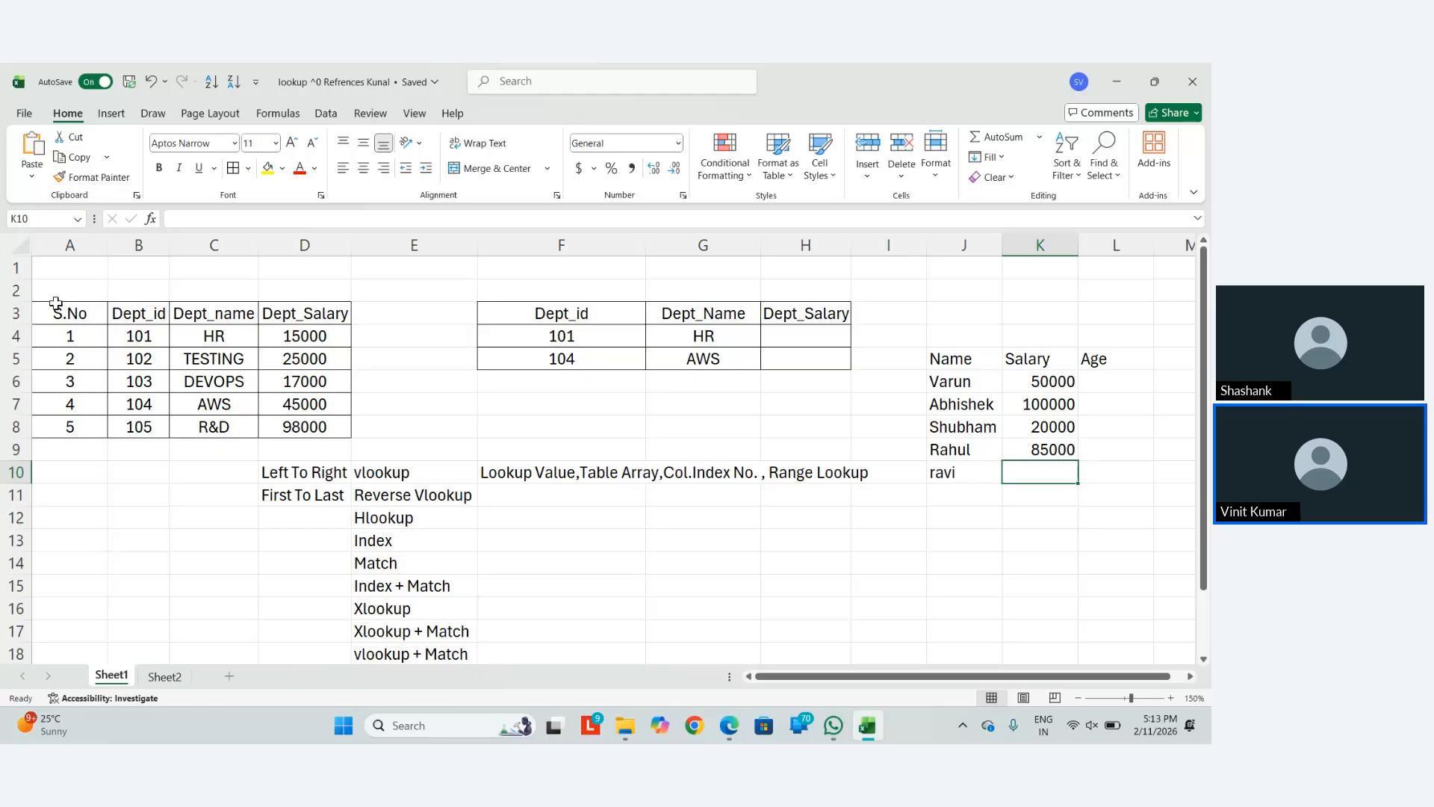
text(600000)
key(BackSpace)
key(Return)
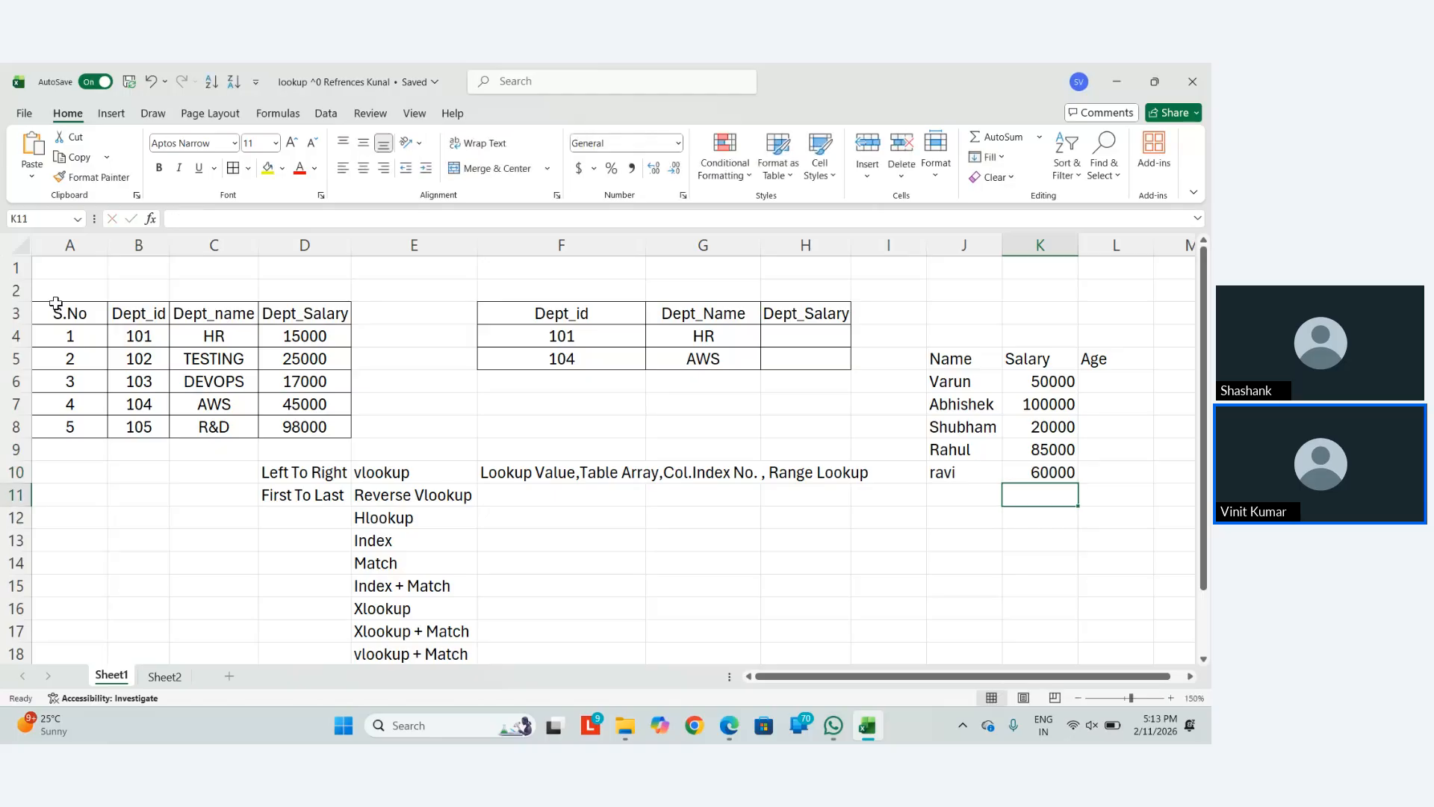
key(Up)
key(Up)
key(Up)
key(Right)
key(Up)
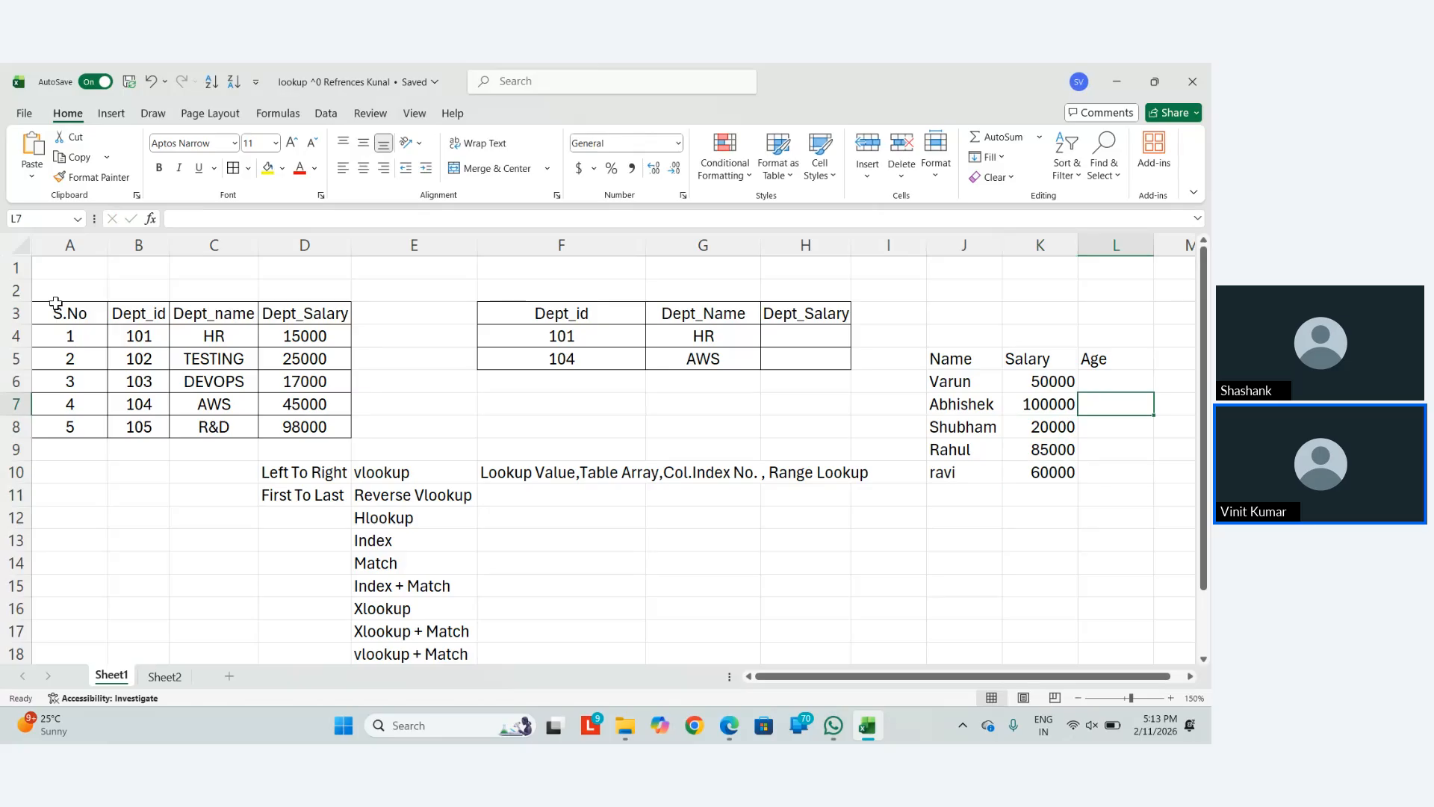
key(Up)
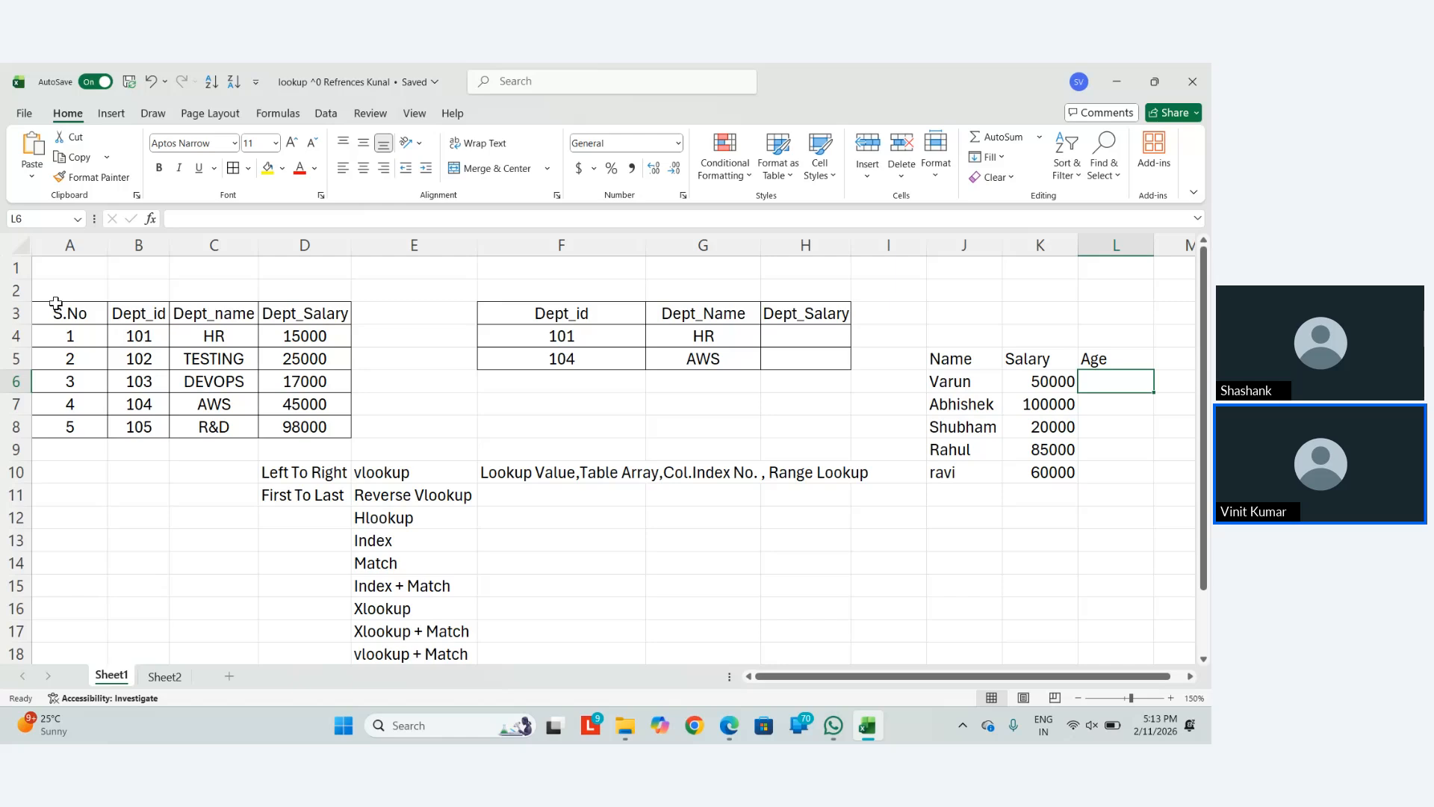
Enter ages 22, 18, 20, 20 and 20 for the five names in L6:L10
text(22)
key(Return)
text(18)
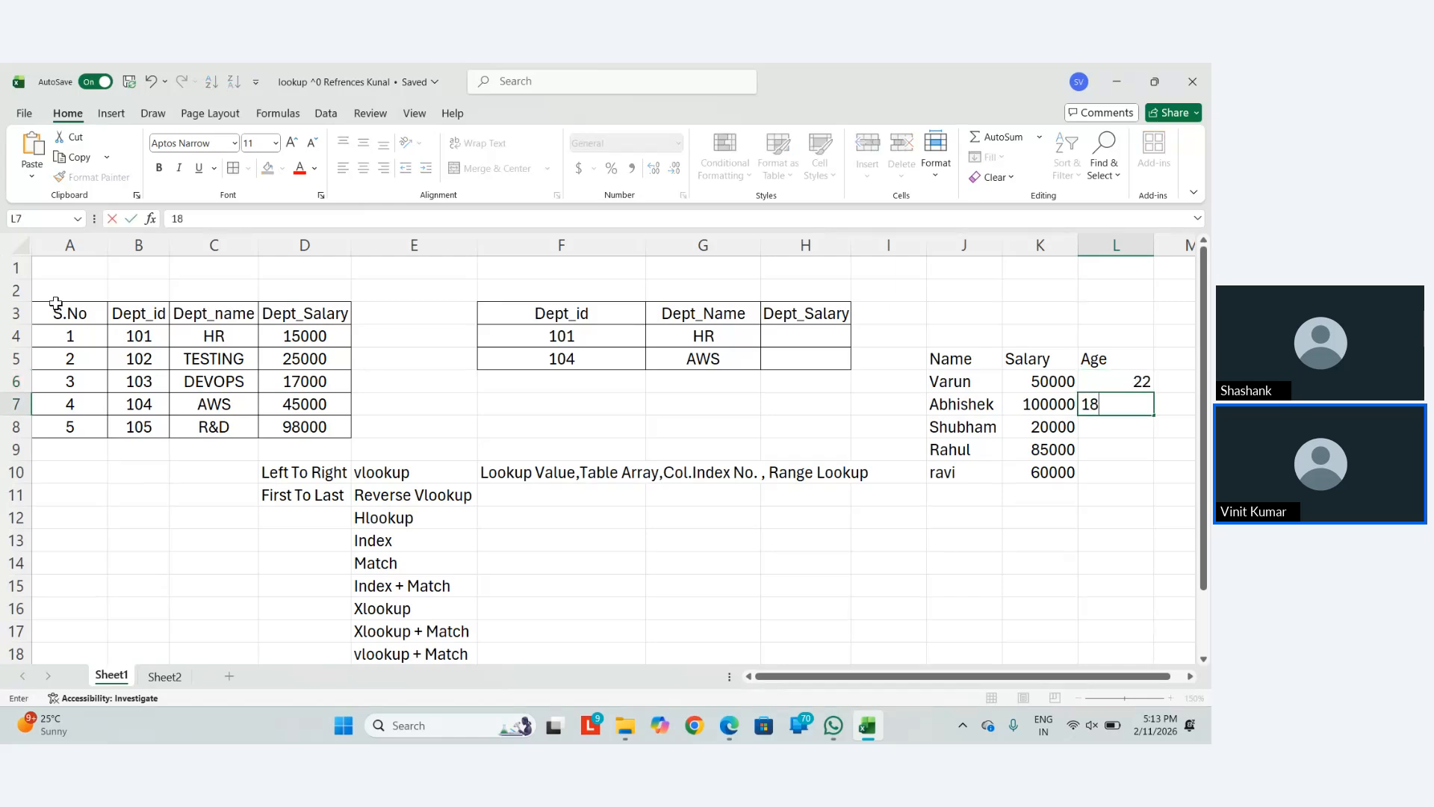
key(Return)
text(20)
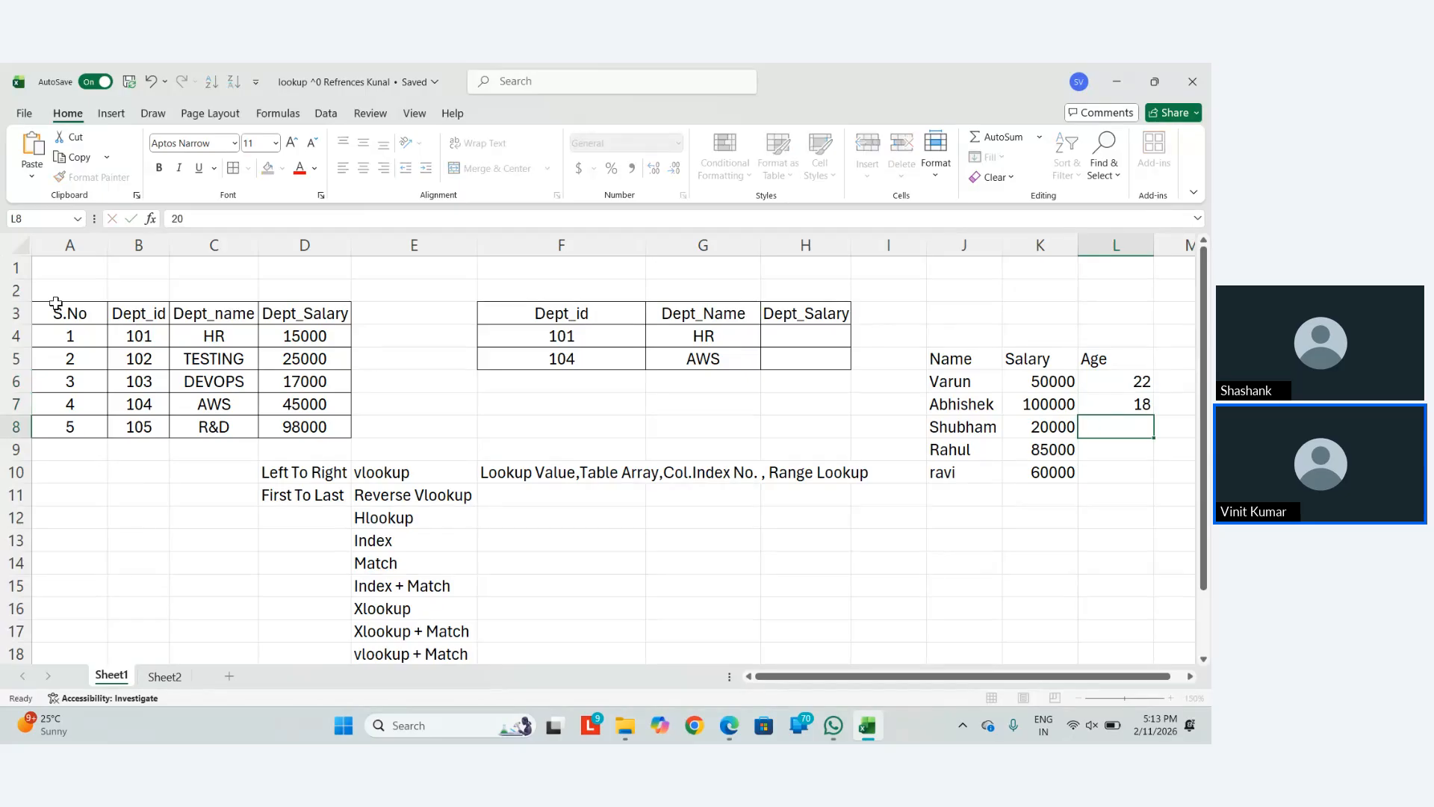
key(Return)
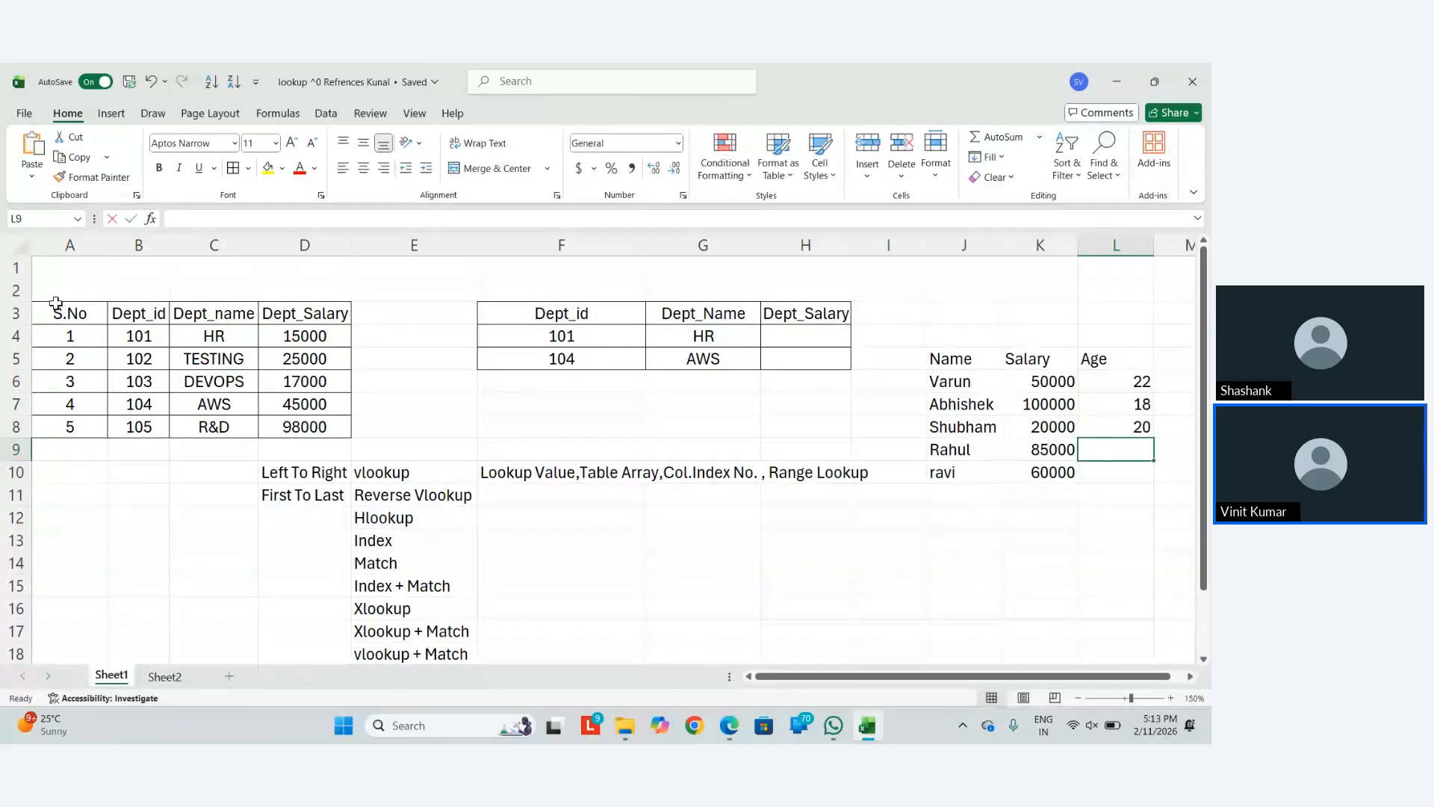
text(20)
key(Return)
text(.)
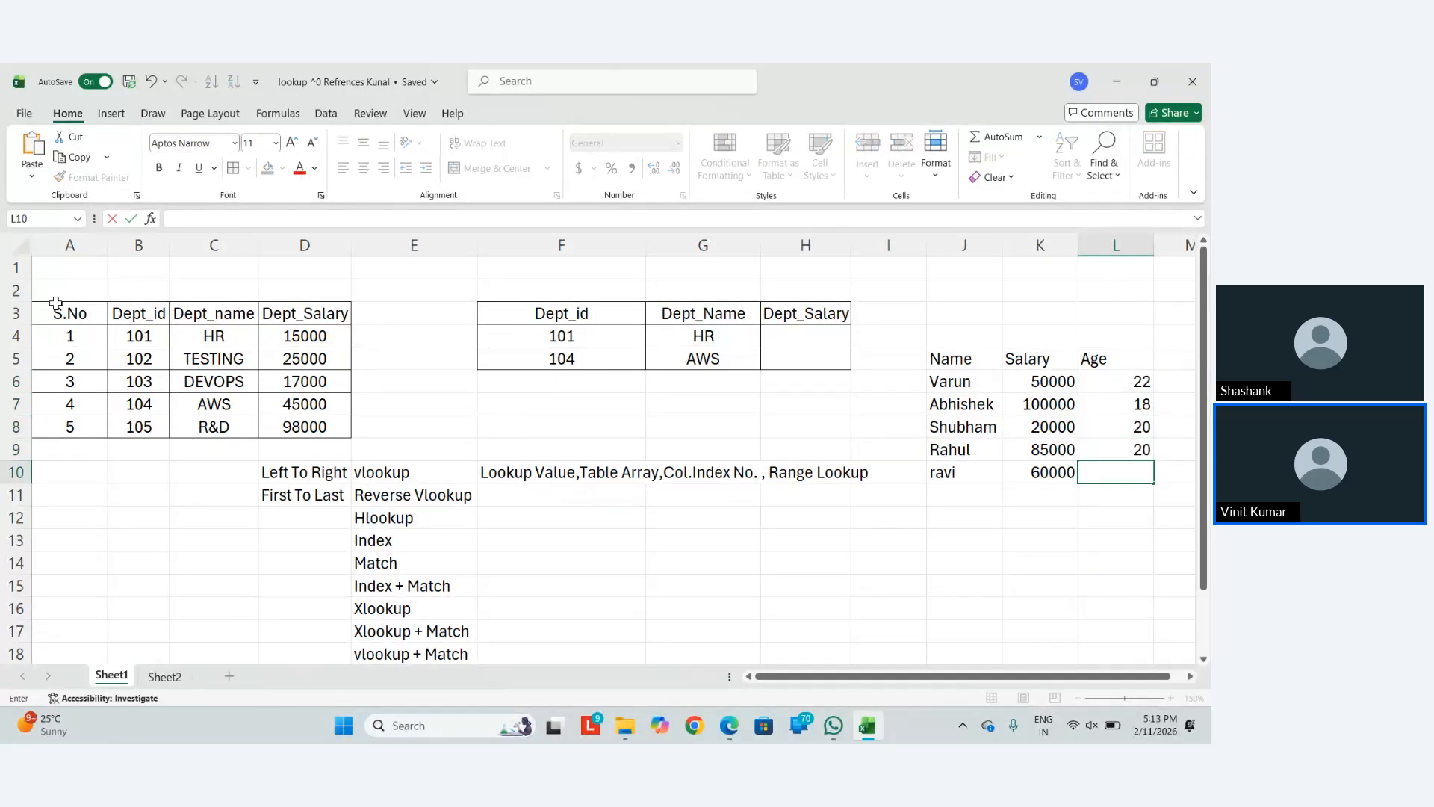
text(20)
key(Left)
key(Left)
Change the third person's age in L8 to 23
key(Up)
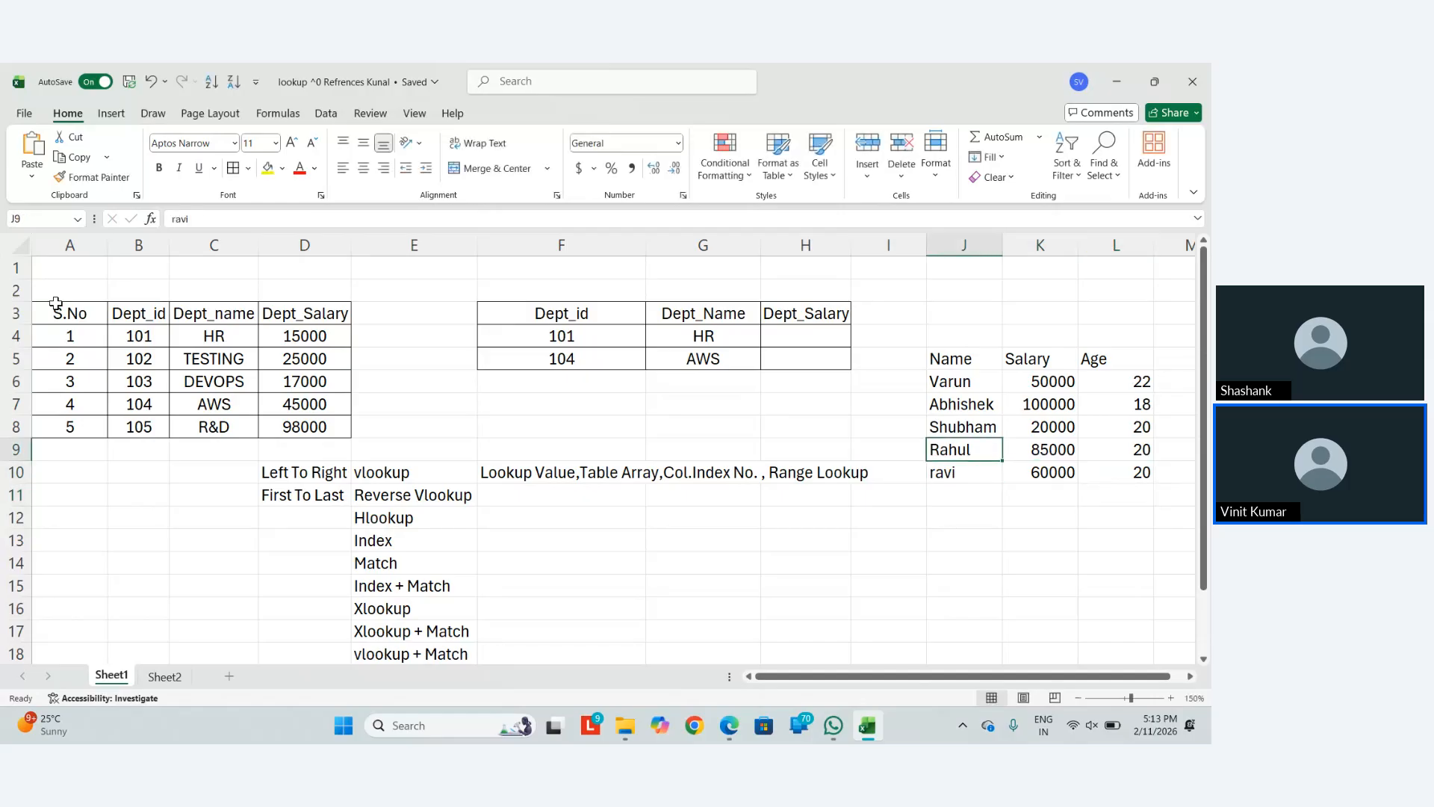
key(Up)
key(Up)
key(Right)
key(Right)
key(Down)
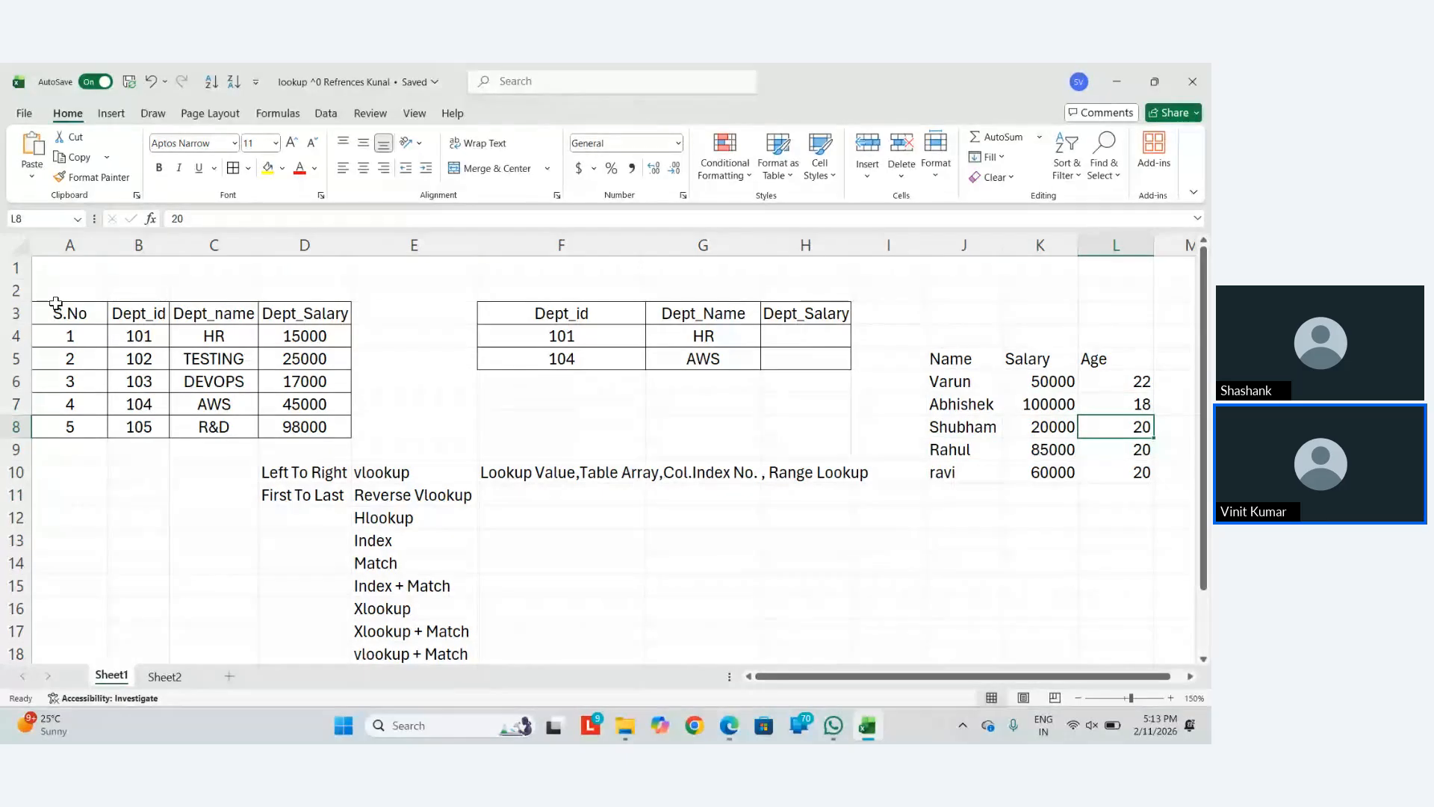
text(23)
key(Return)
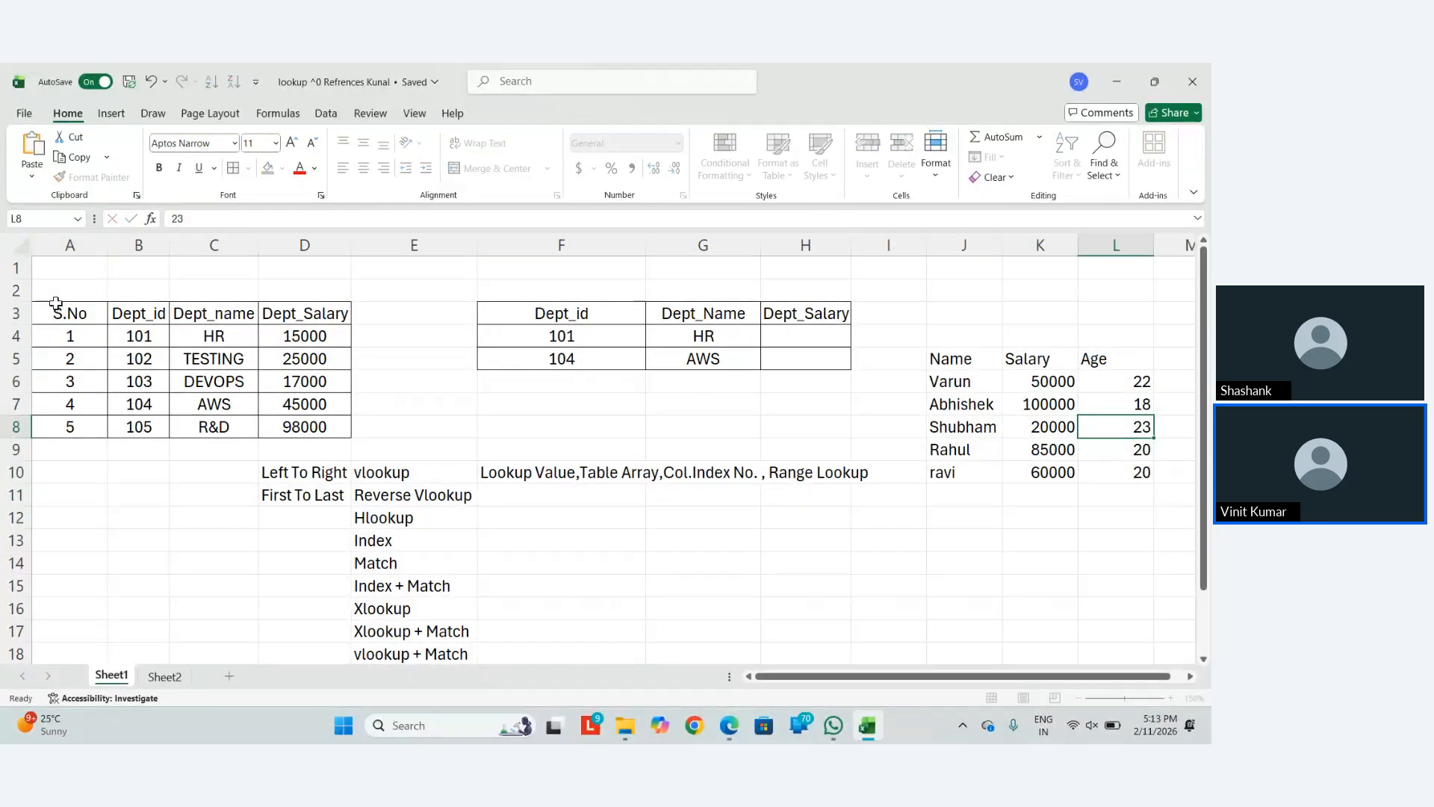
key(Down)
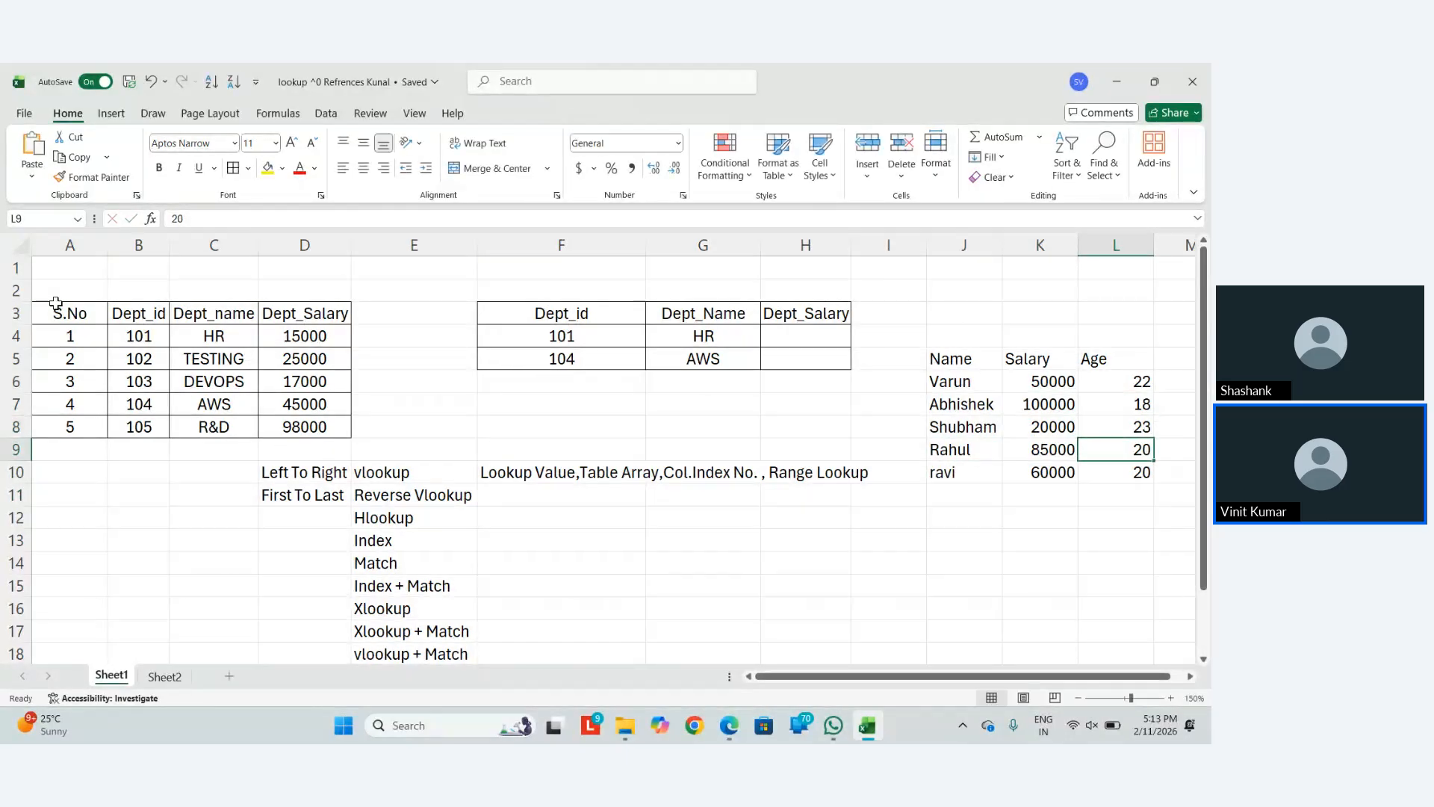
Add the Match heading in J13 below the name table
key(Down)
key(Down)
key(Down)
key(Down)
key(Left)
key(Left)
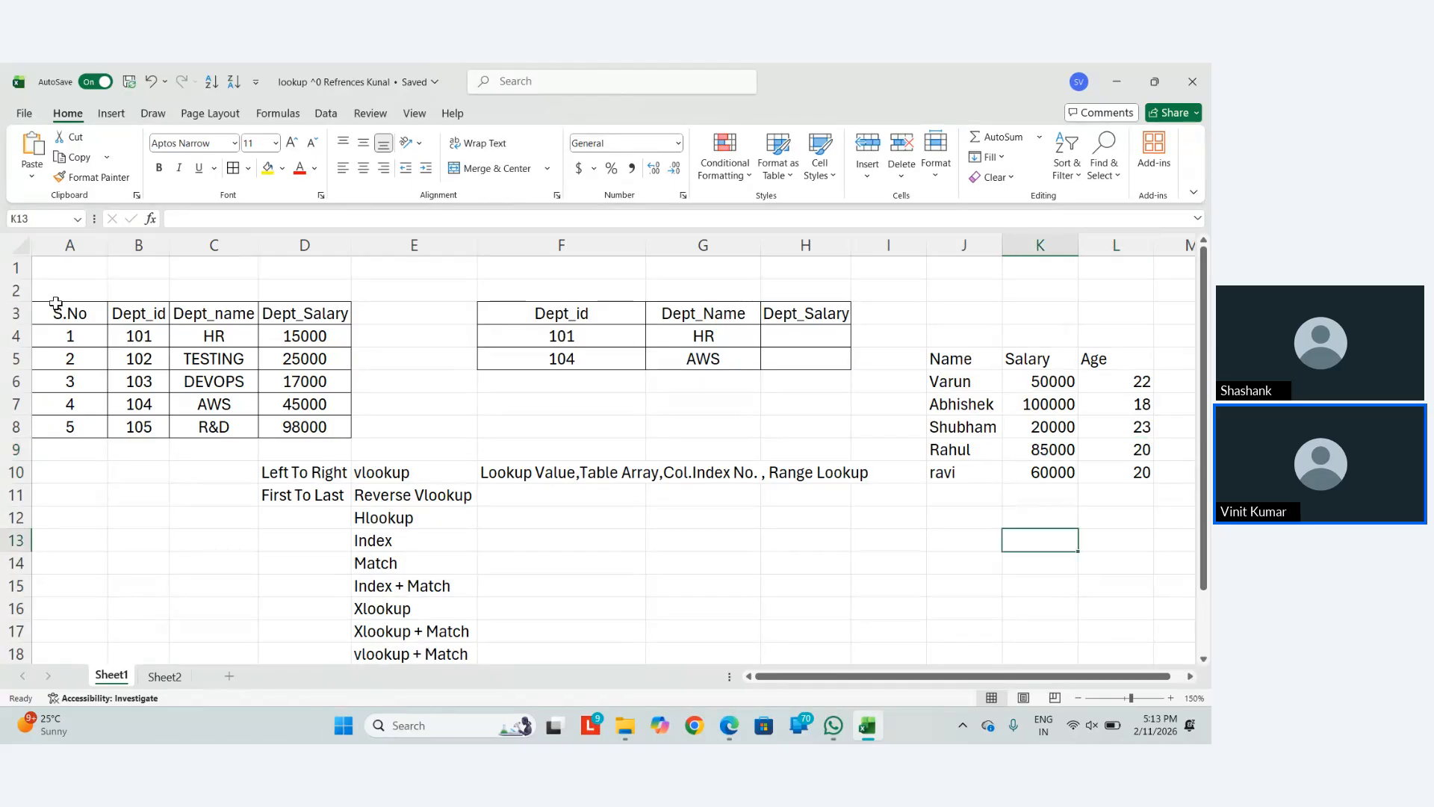
key(F2)
text(Match)
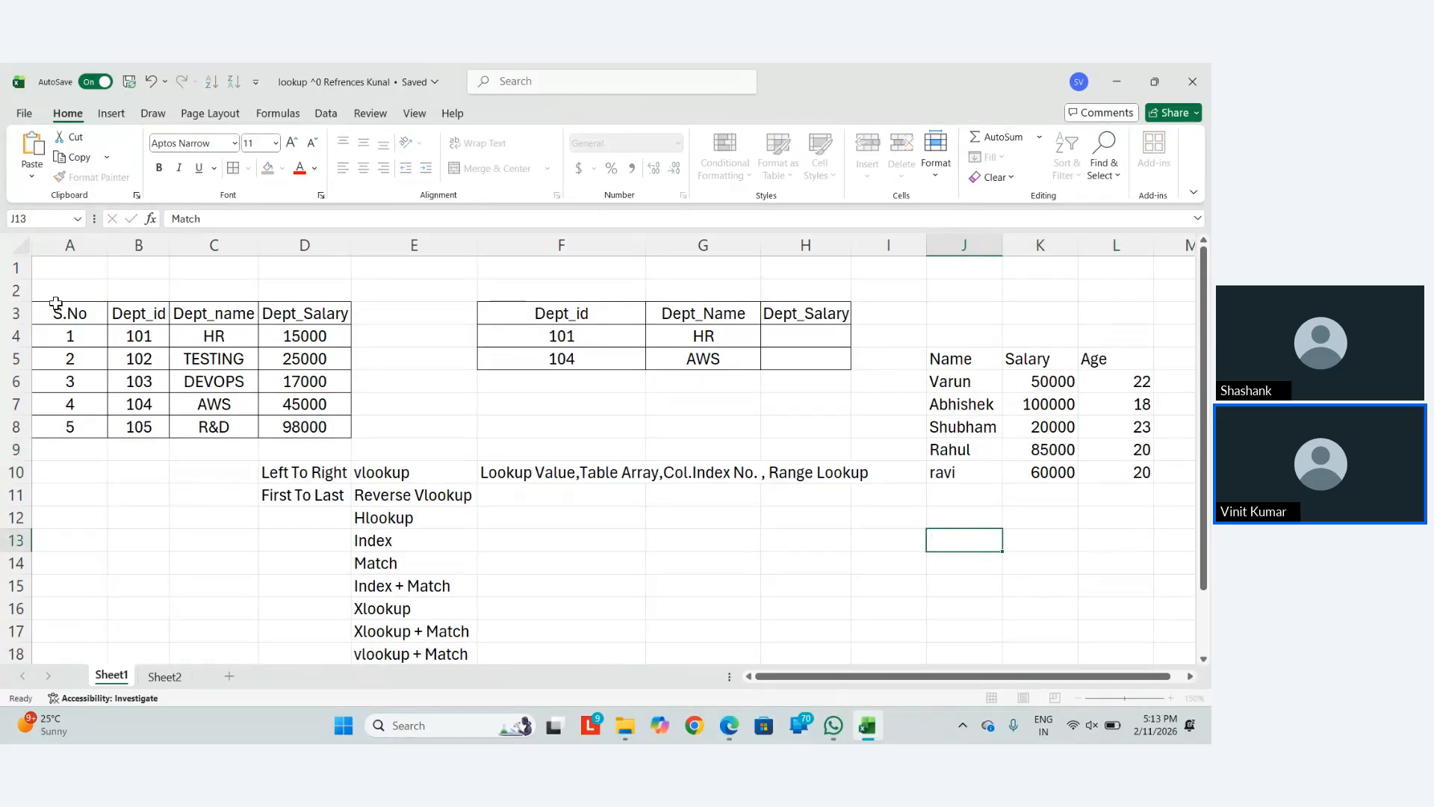
key(Return)
key(Up)
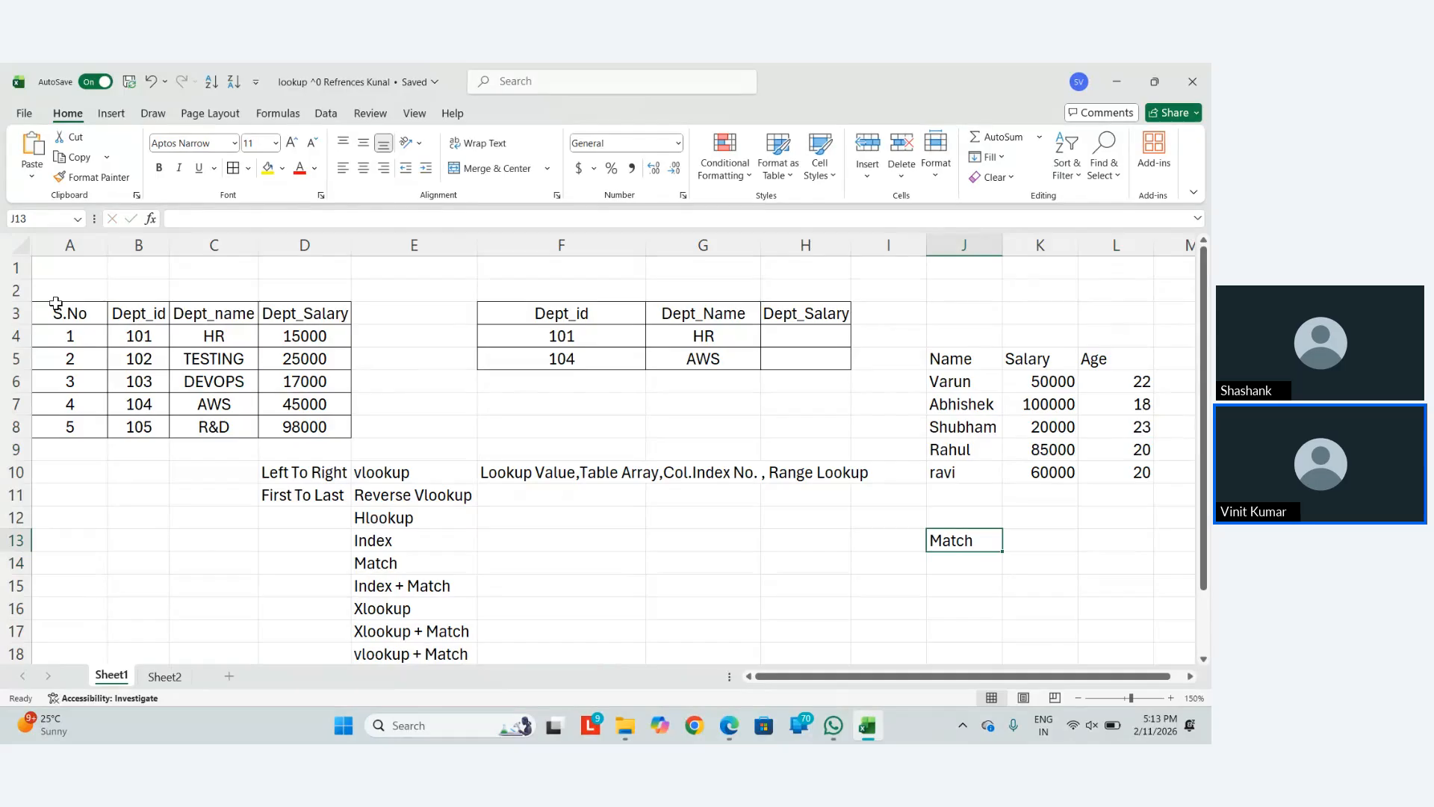
Review G4's VLOOKUP formula without changing it
key(Up)
key(Up)
key(Up)
key(Left)
key(Left)
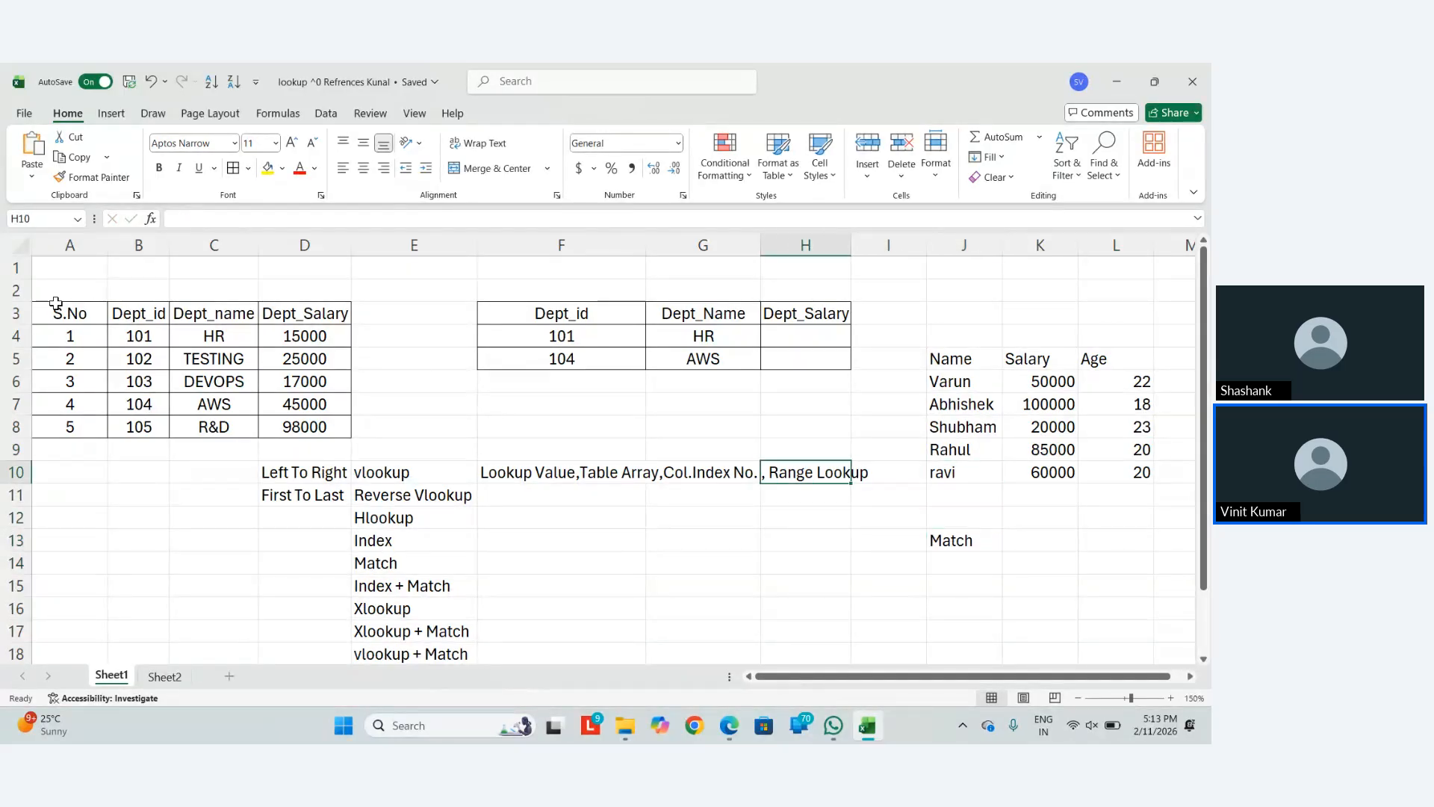
key(Left)
key(Up)
key(Up)
key(Up)
key(Up)
key(Up)
key(Up)
key(F2)
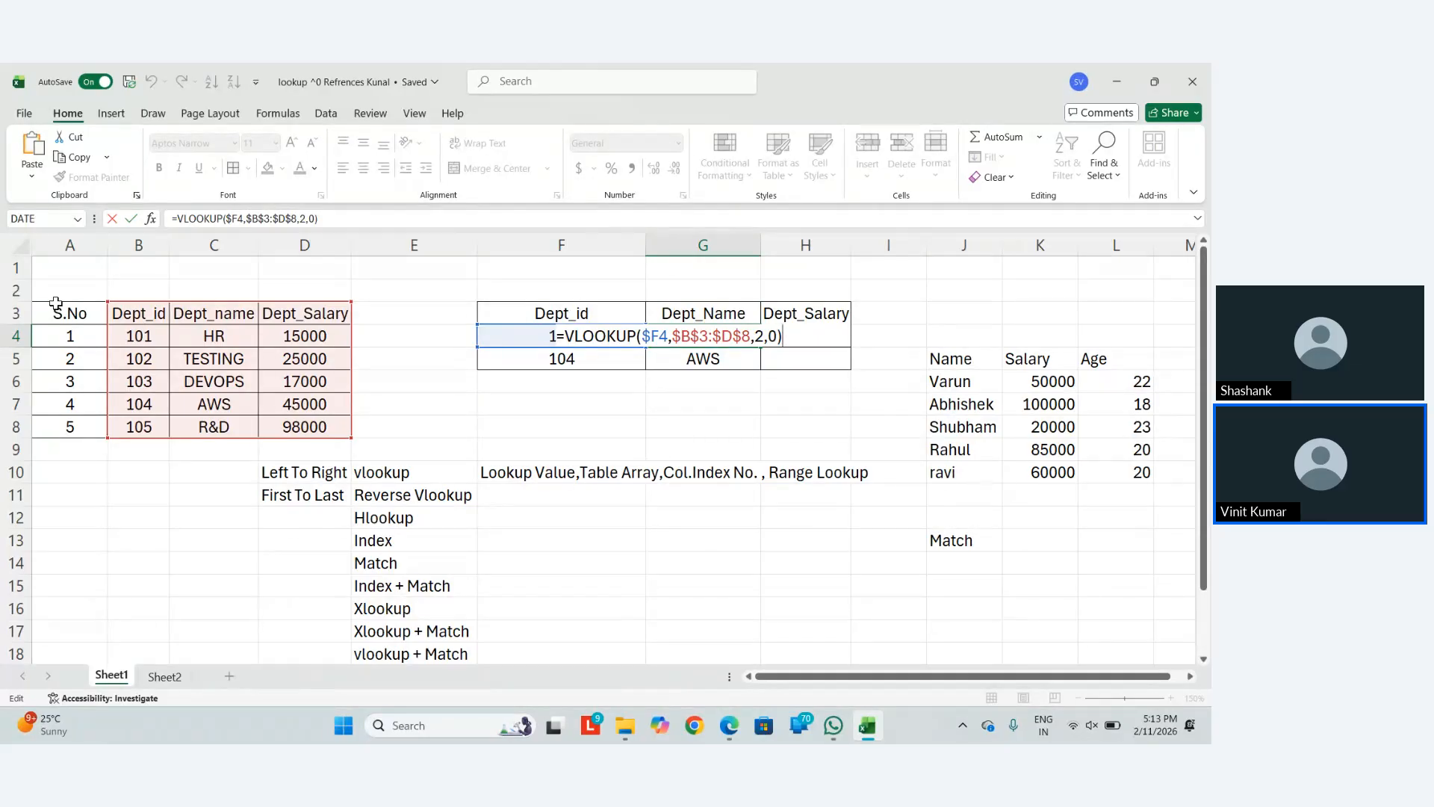
key(Return)
key(Down)
key(Down)
key(Down)
key(Right)
key(Down)
key(Down)
key(Down)
key(Right)
key(Down)
key(Down)
key(Right)
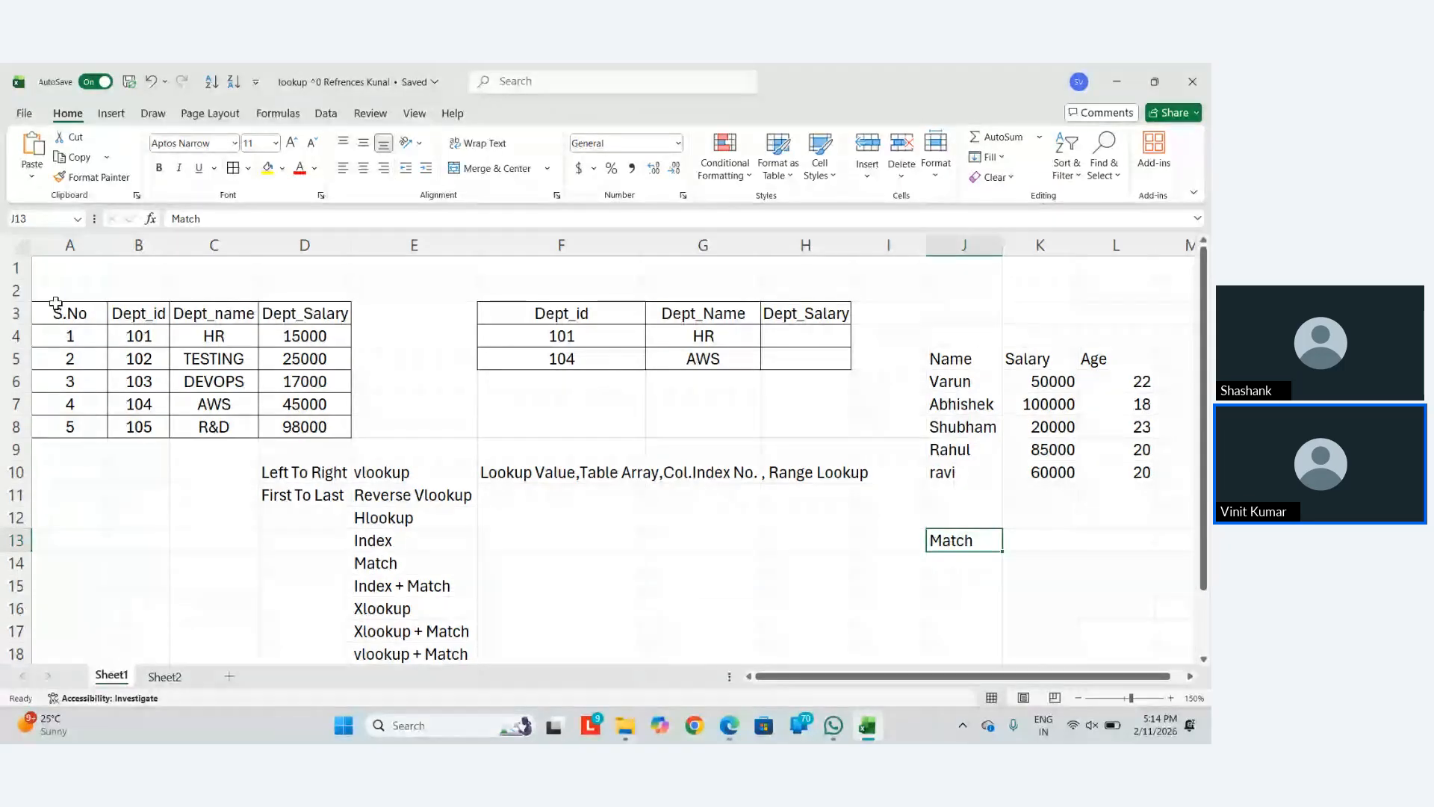
Add the Position heading in K13 and enter the first listed name in J14
key(Right)
text(Posi)
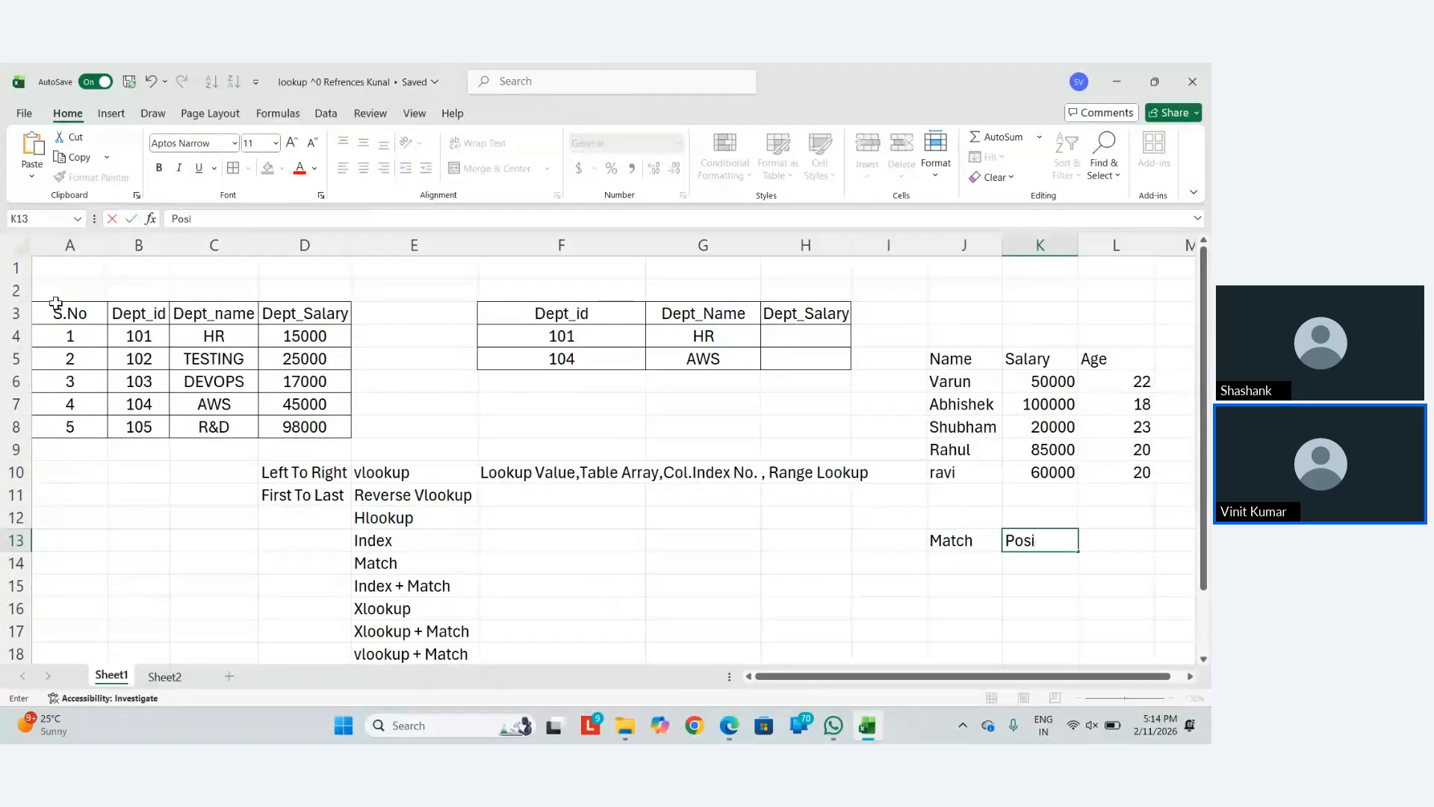
text(tion)
key(Return)
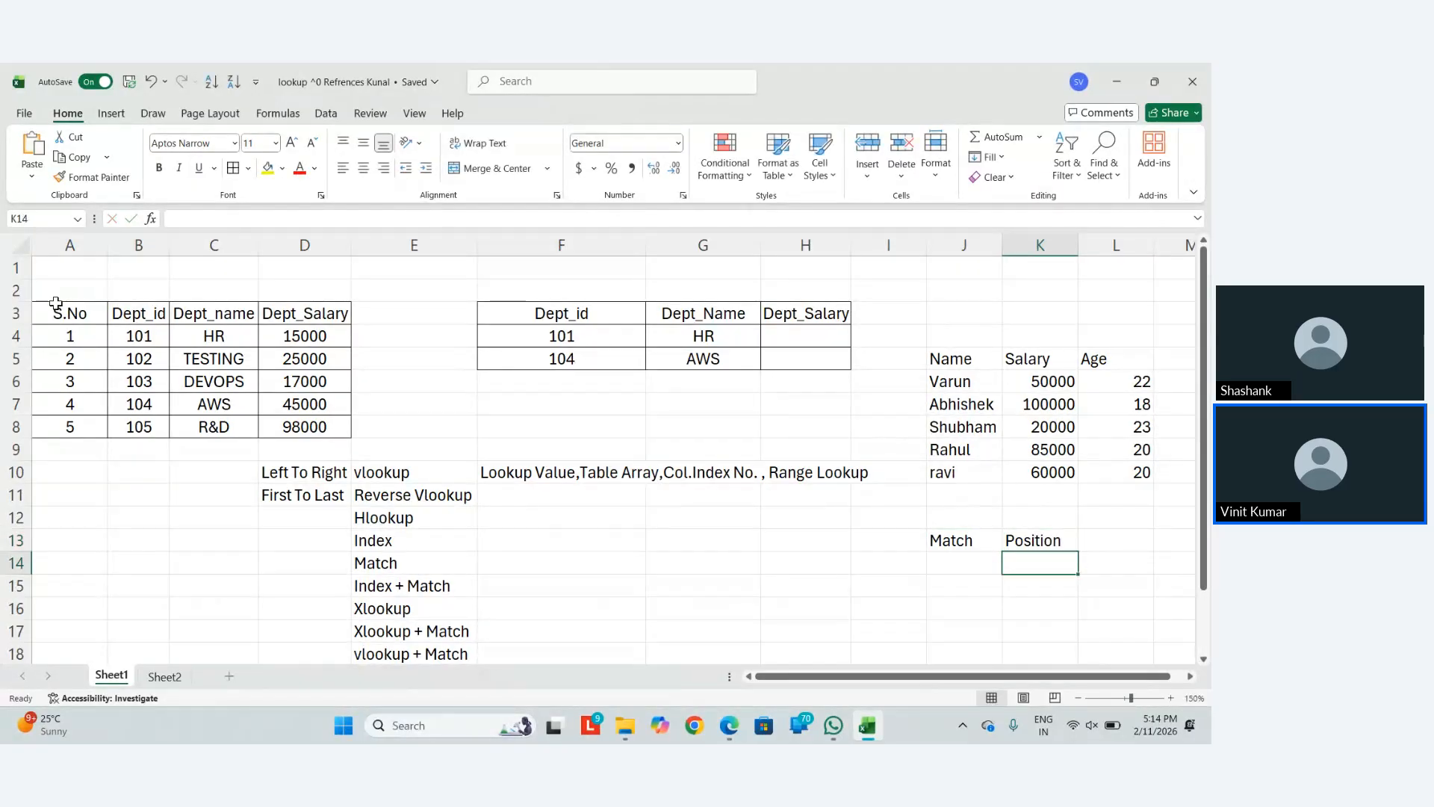
key(Left)
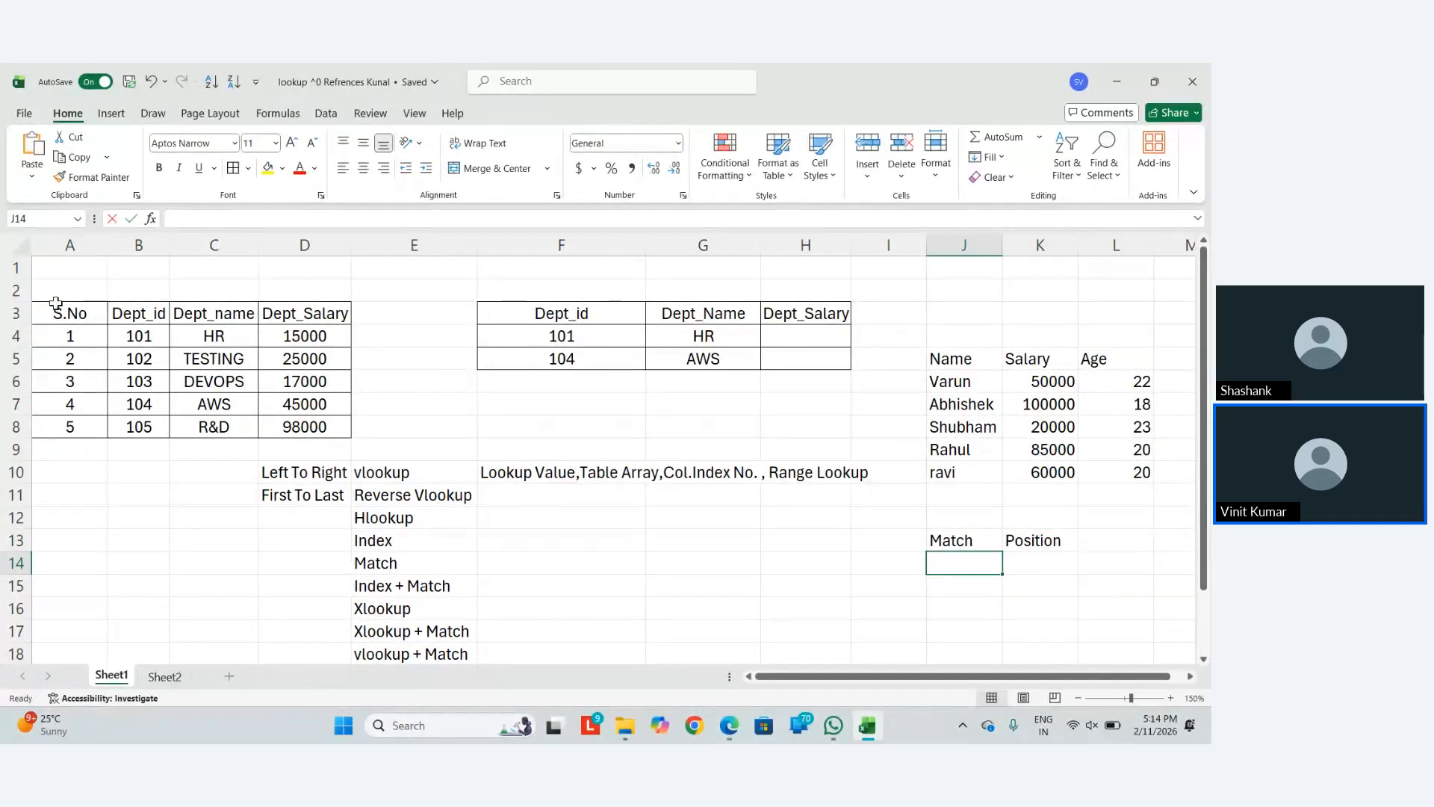
text(Varun)
key(Return)
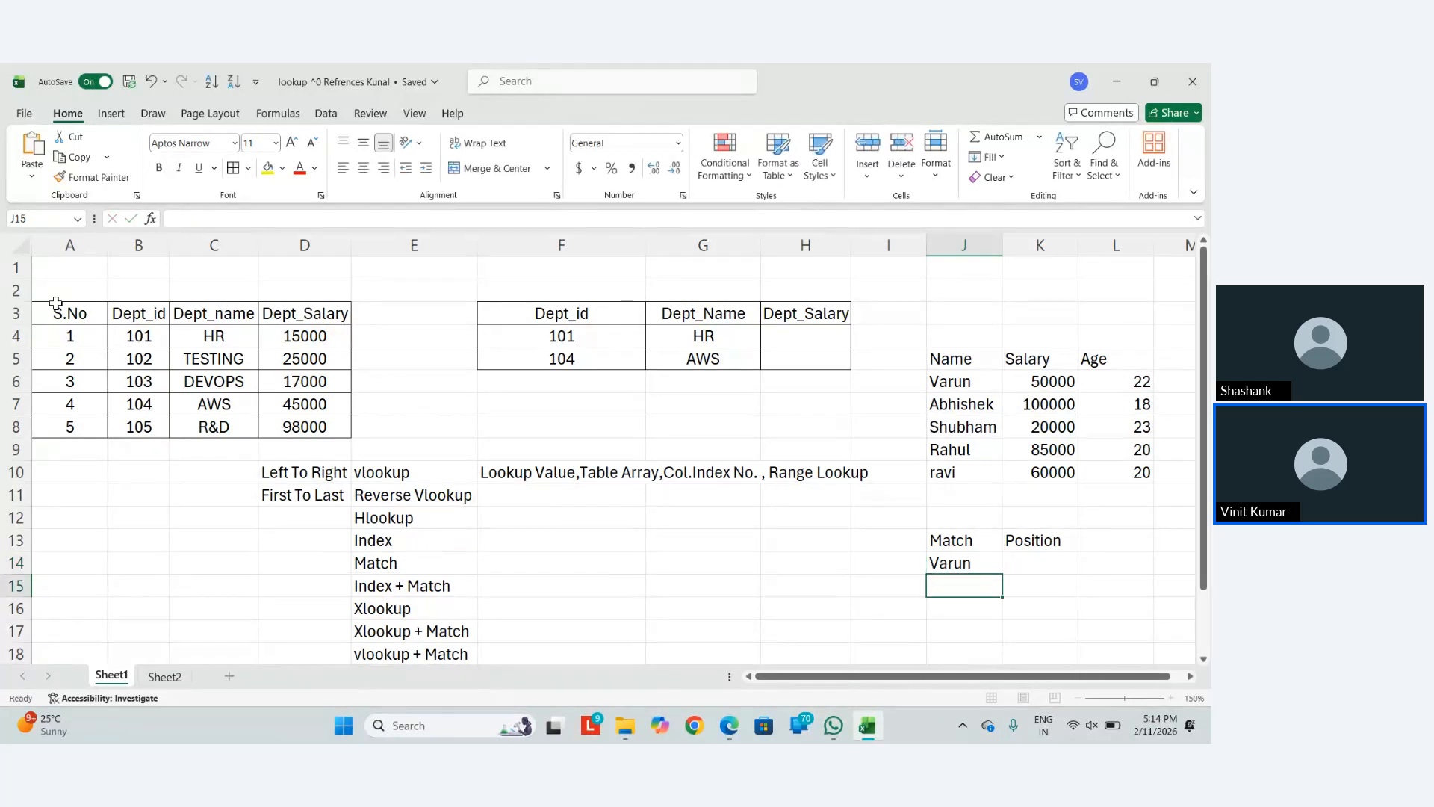
key(Up)
key(Right)
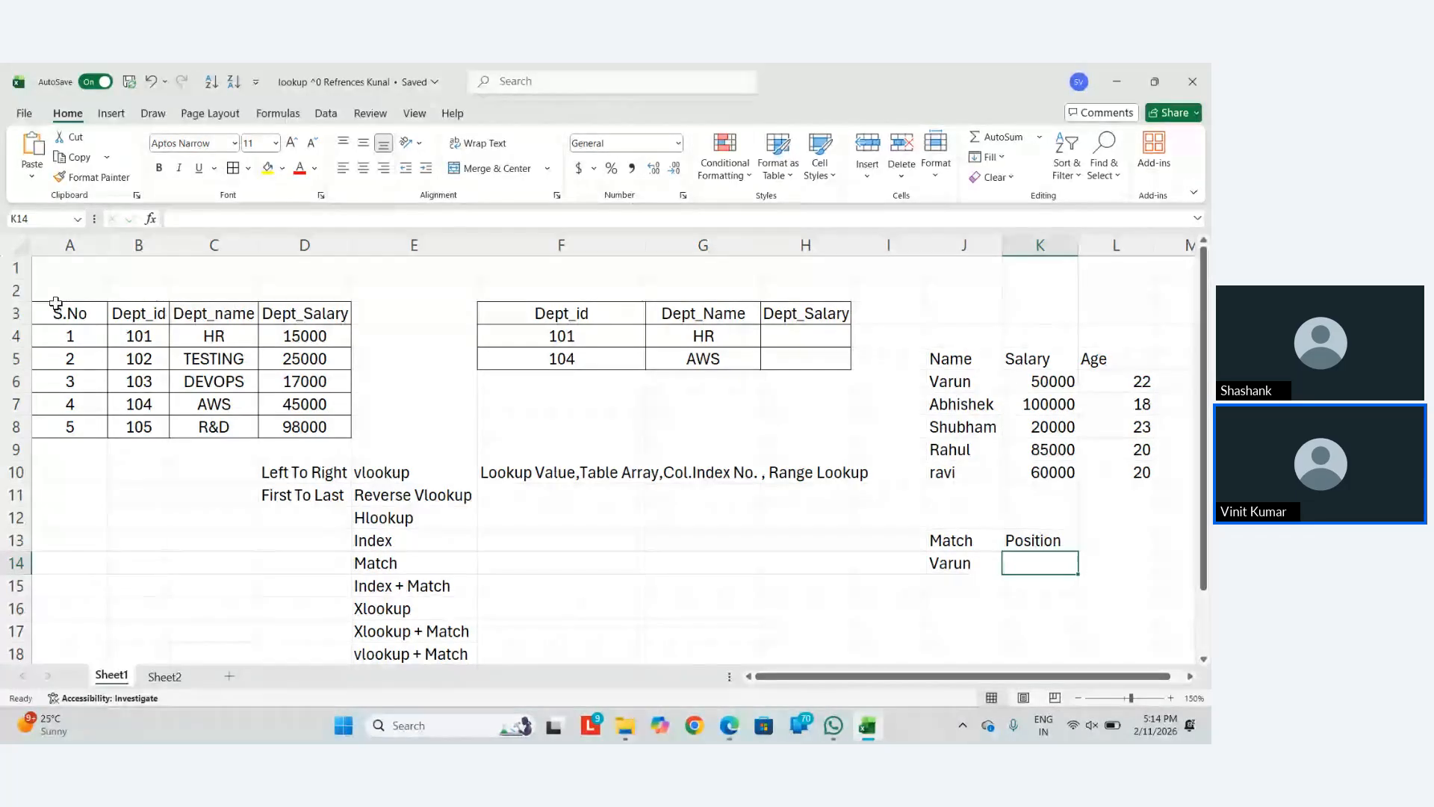
Start K14's formula with the MATCH function, correcting the misspelled function name
text(=mat)
key(BackSpace)
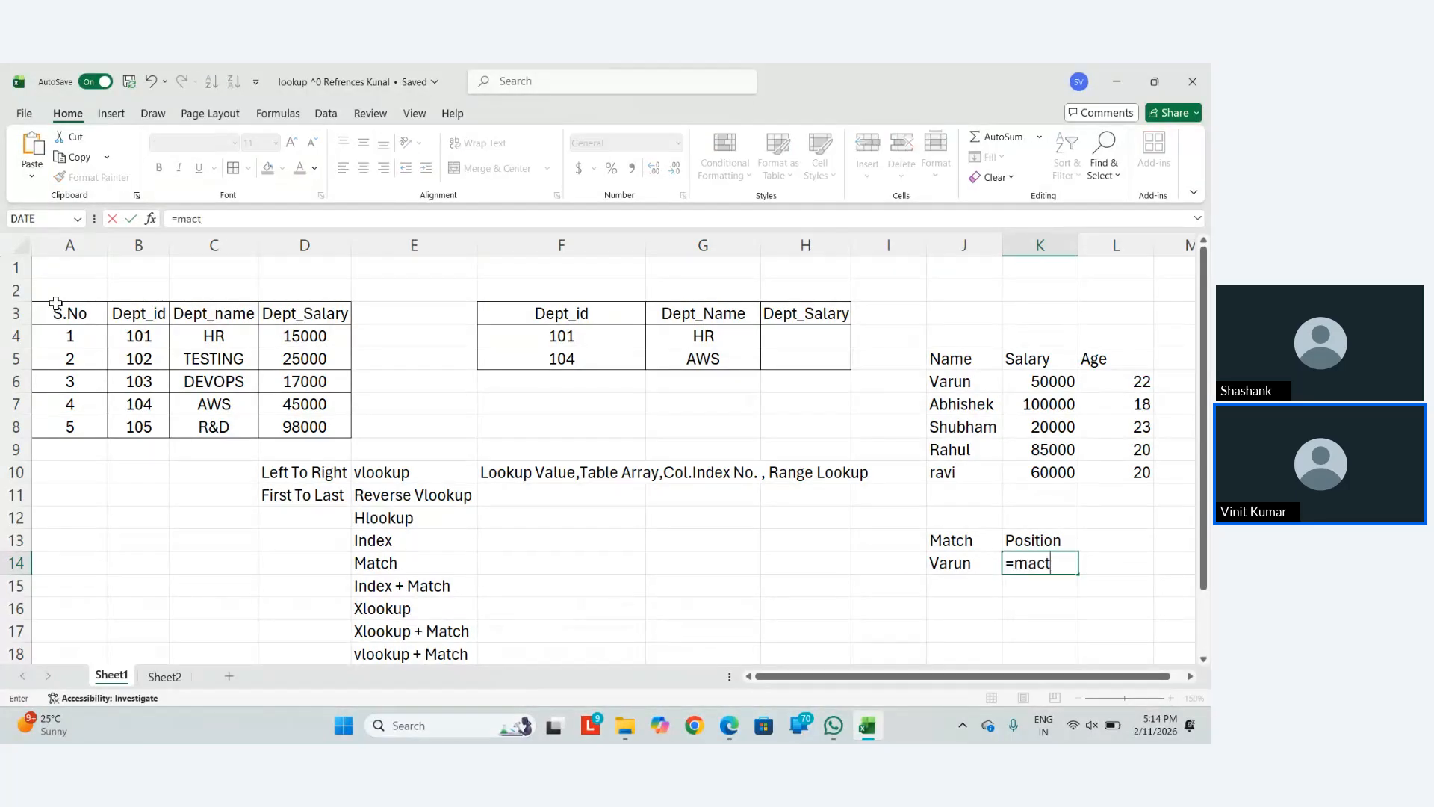
text(cthj)
key(Tab)
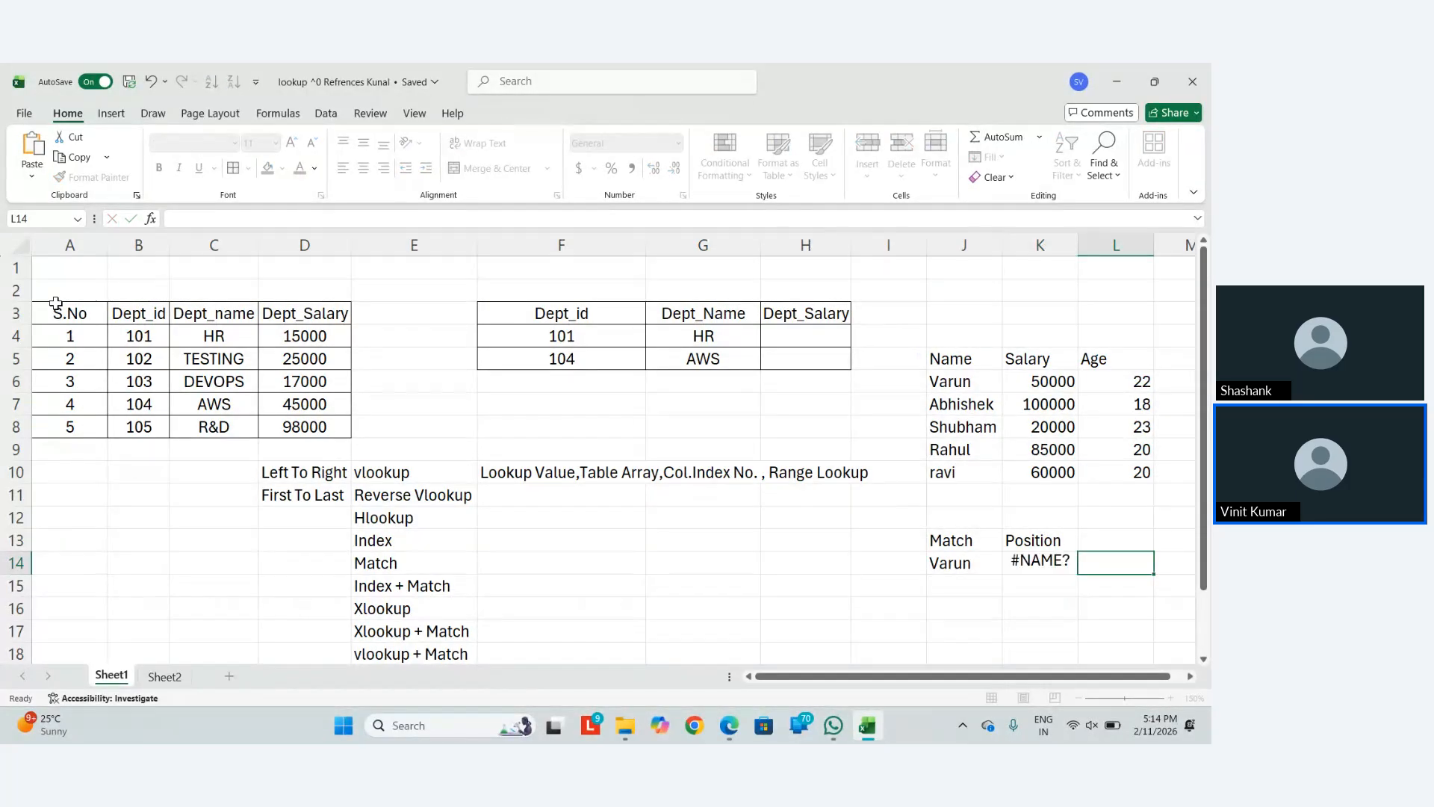
key(Left)
key(F2)
key(BackSpace)
key(BackSpace)
key(BackSpace)
key(BackSpace)
text(h)
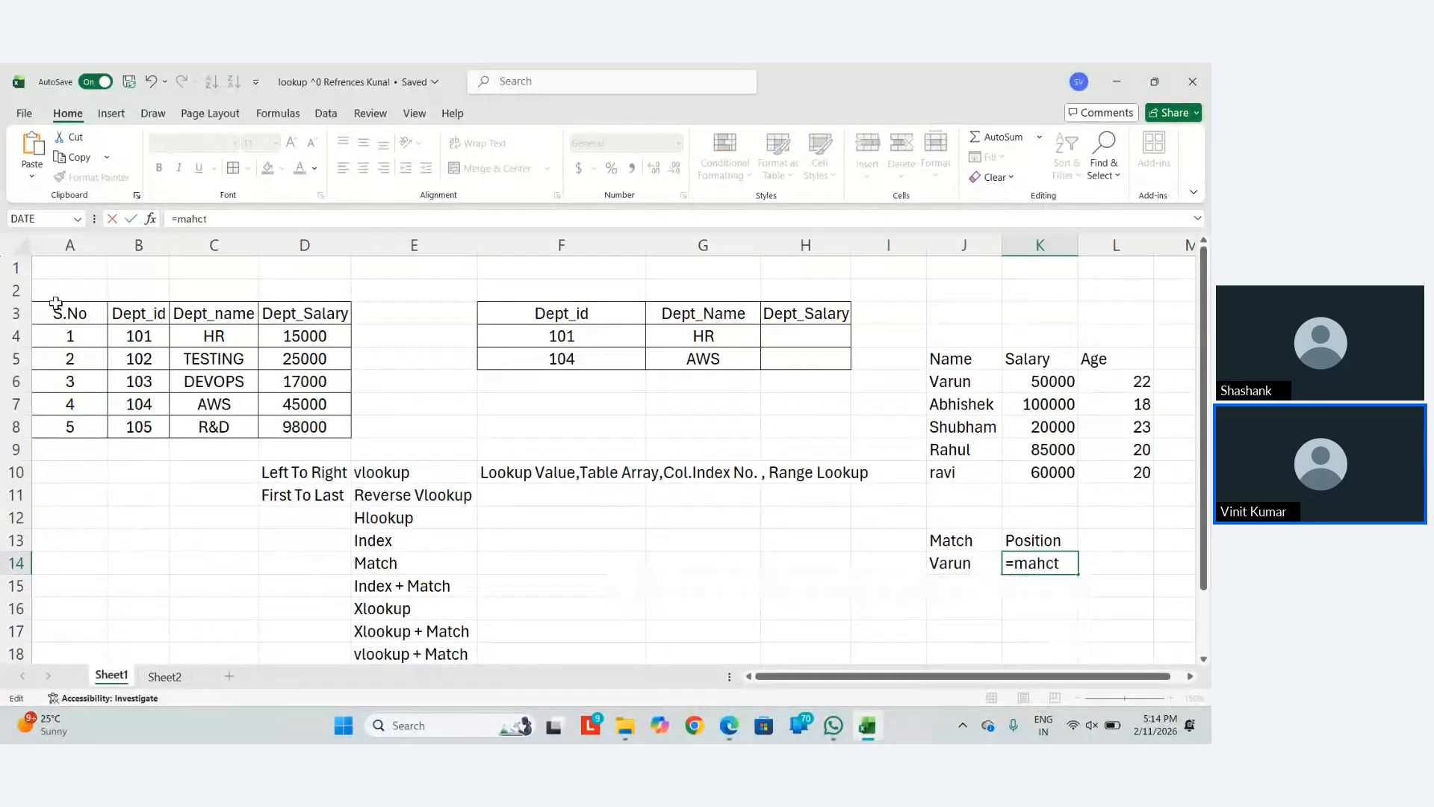
key(BackSpace)
text(tch)
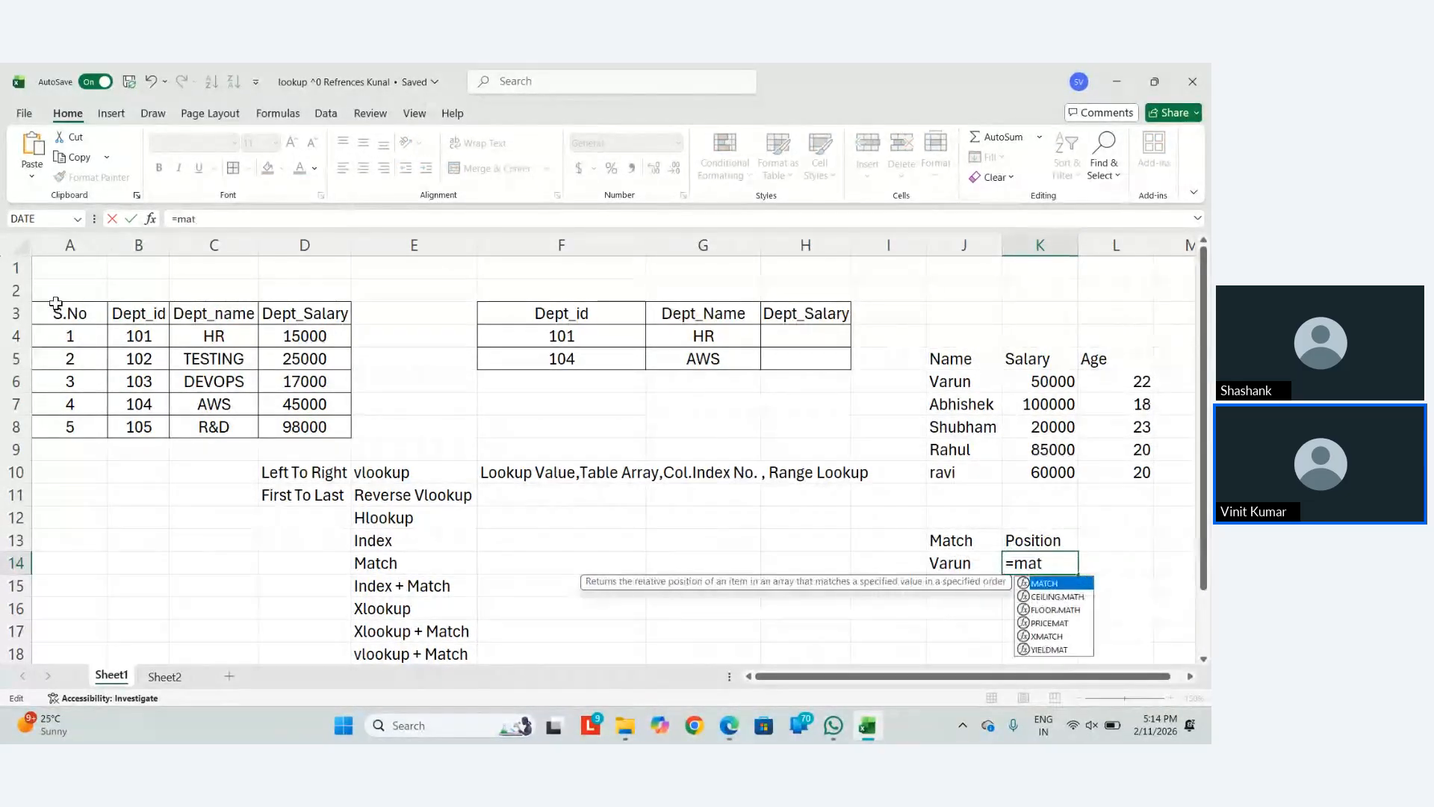
key(Tab)
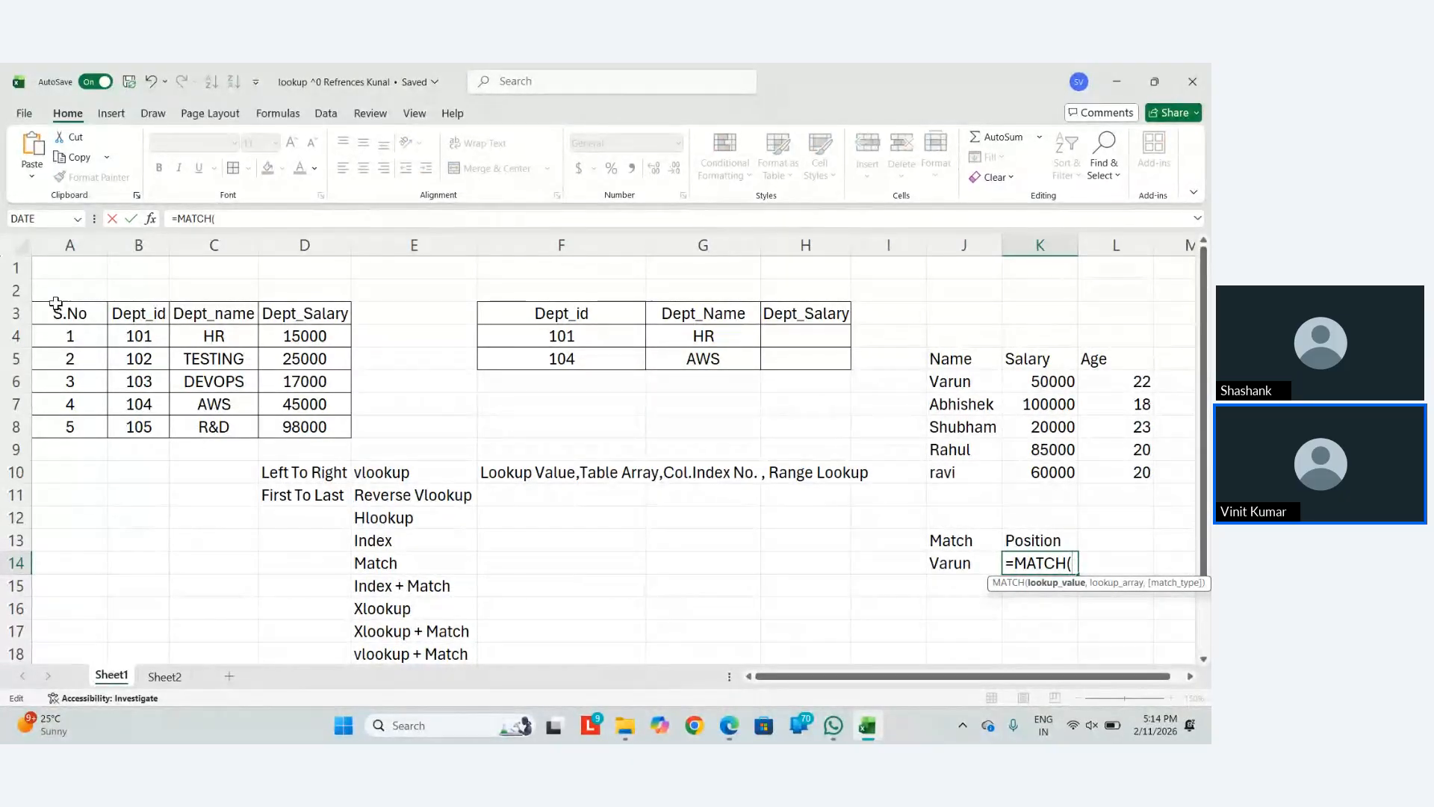
Fill in the arguments as =MATCH($J$14,J6:J10,0) for an exact-match lookup of the names
key(Left)
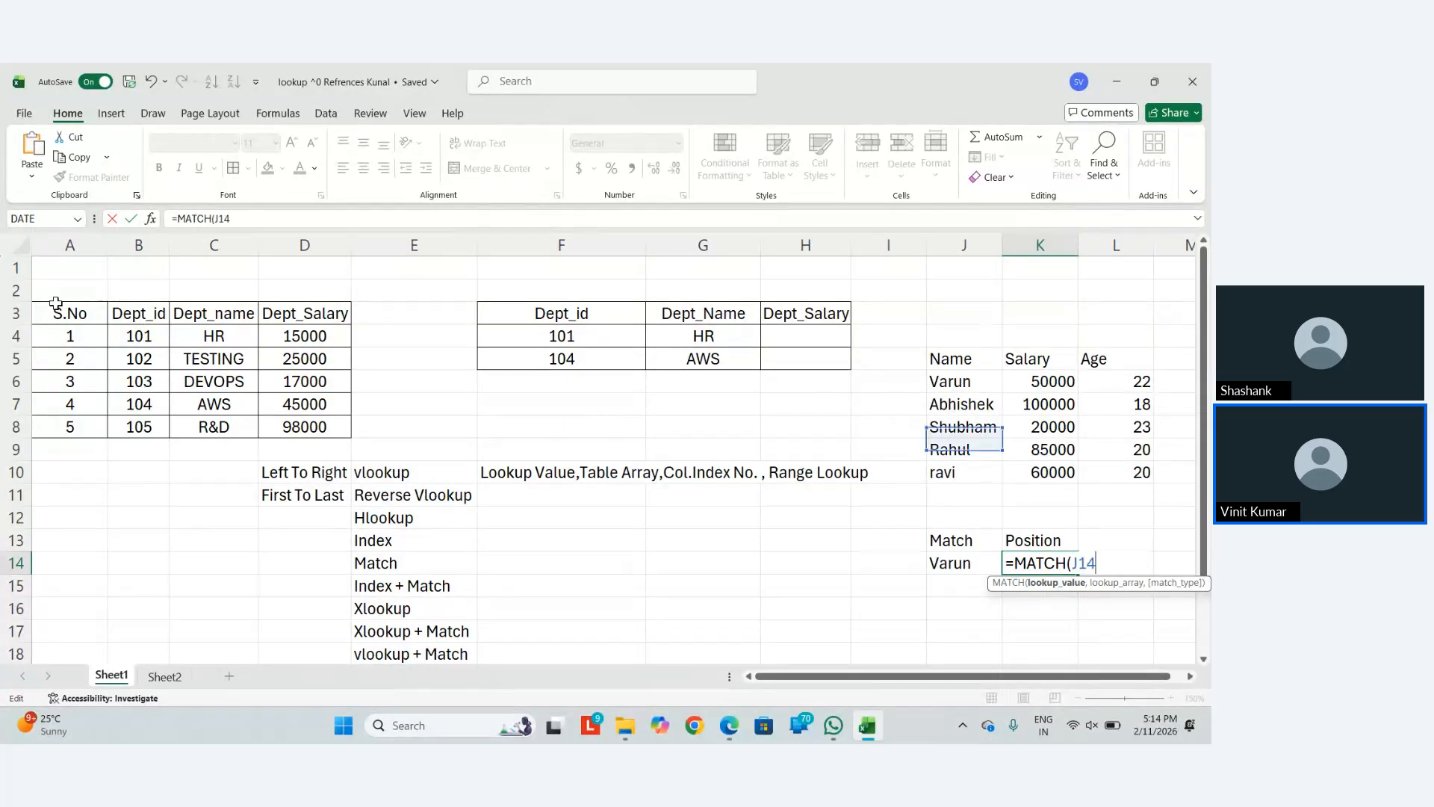
key(F4)
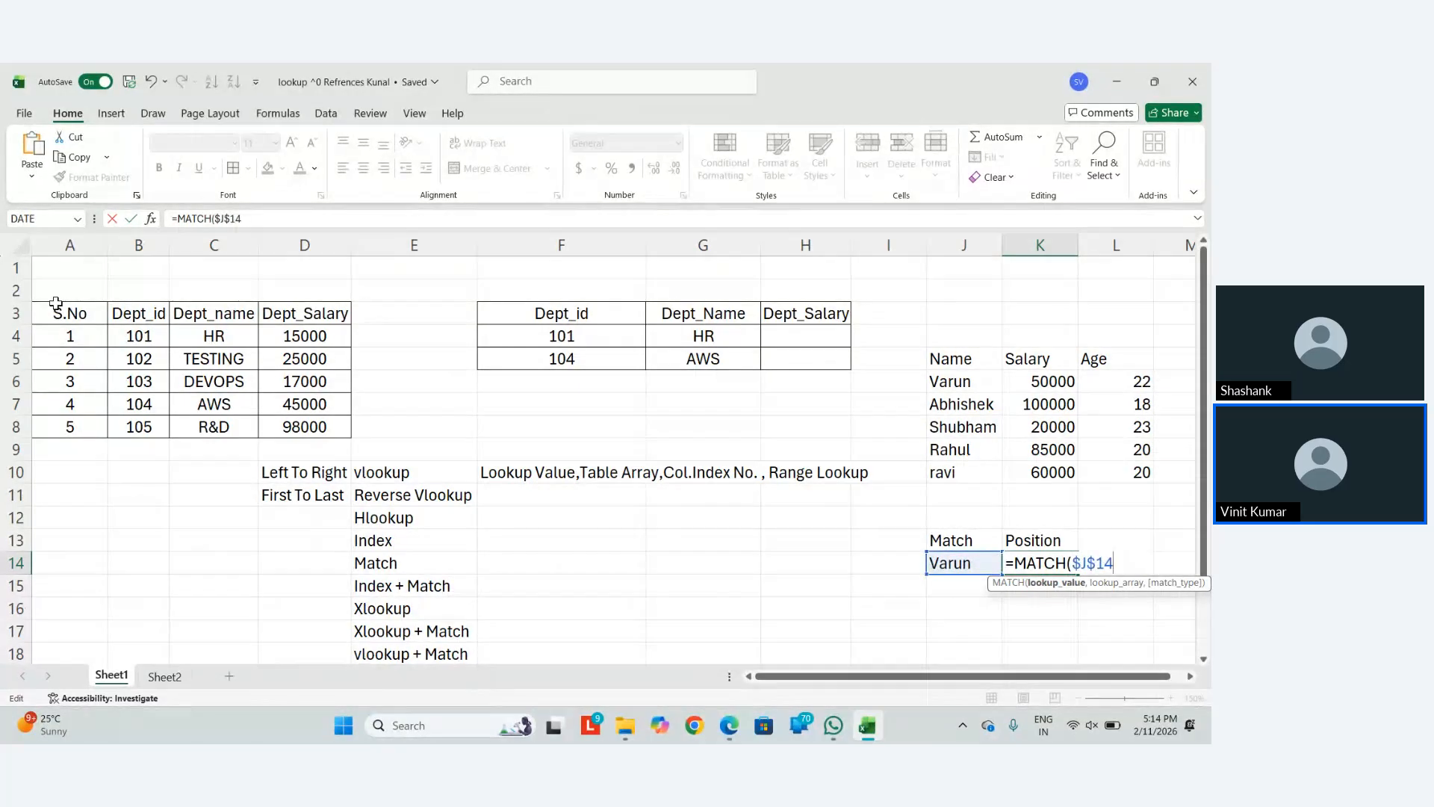
scroll(56, 302, right, 1)
text(,)
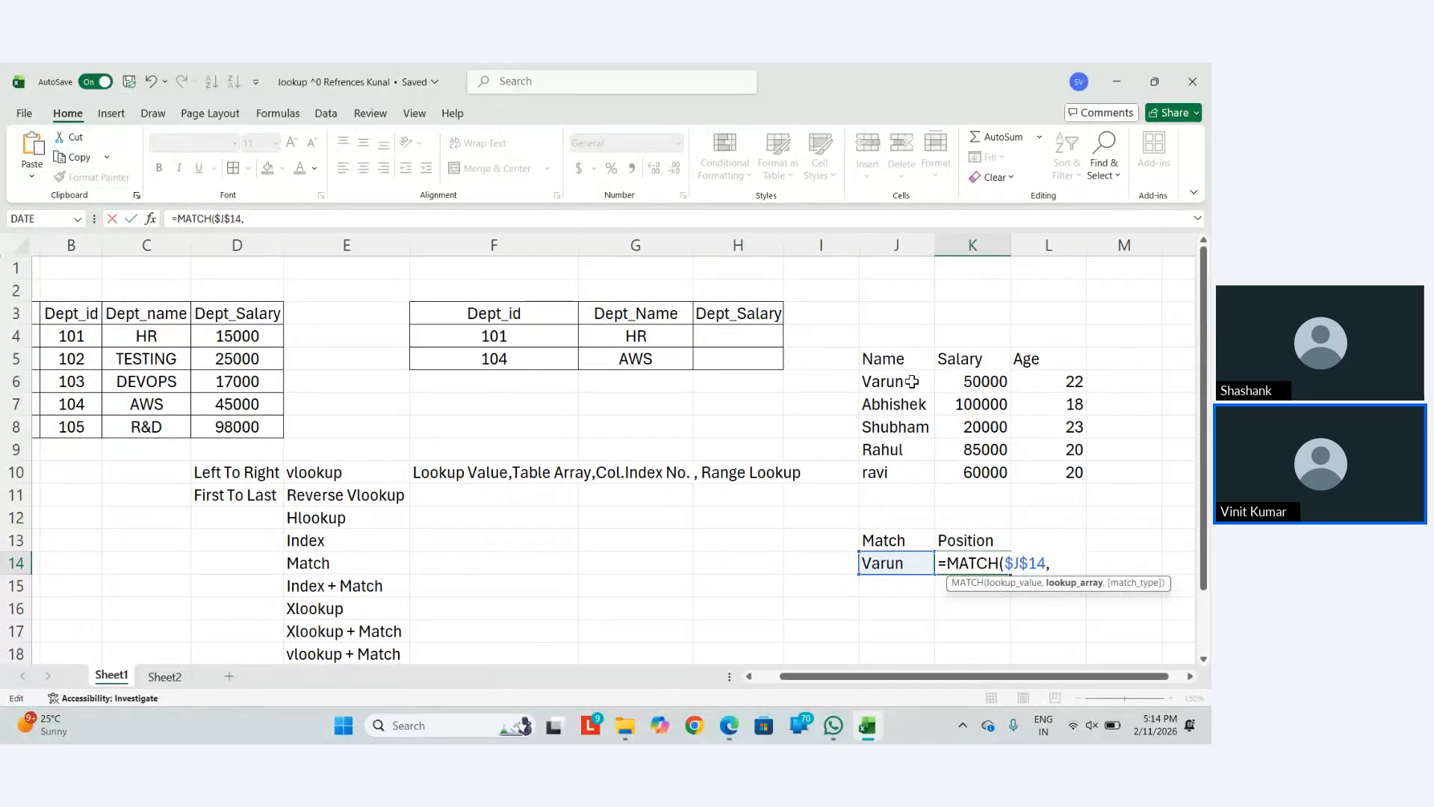
drag(913, 382, 914, 468)
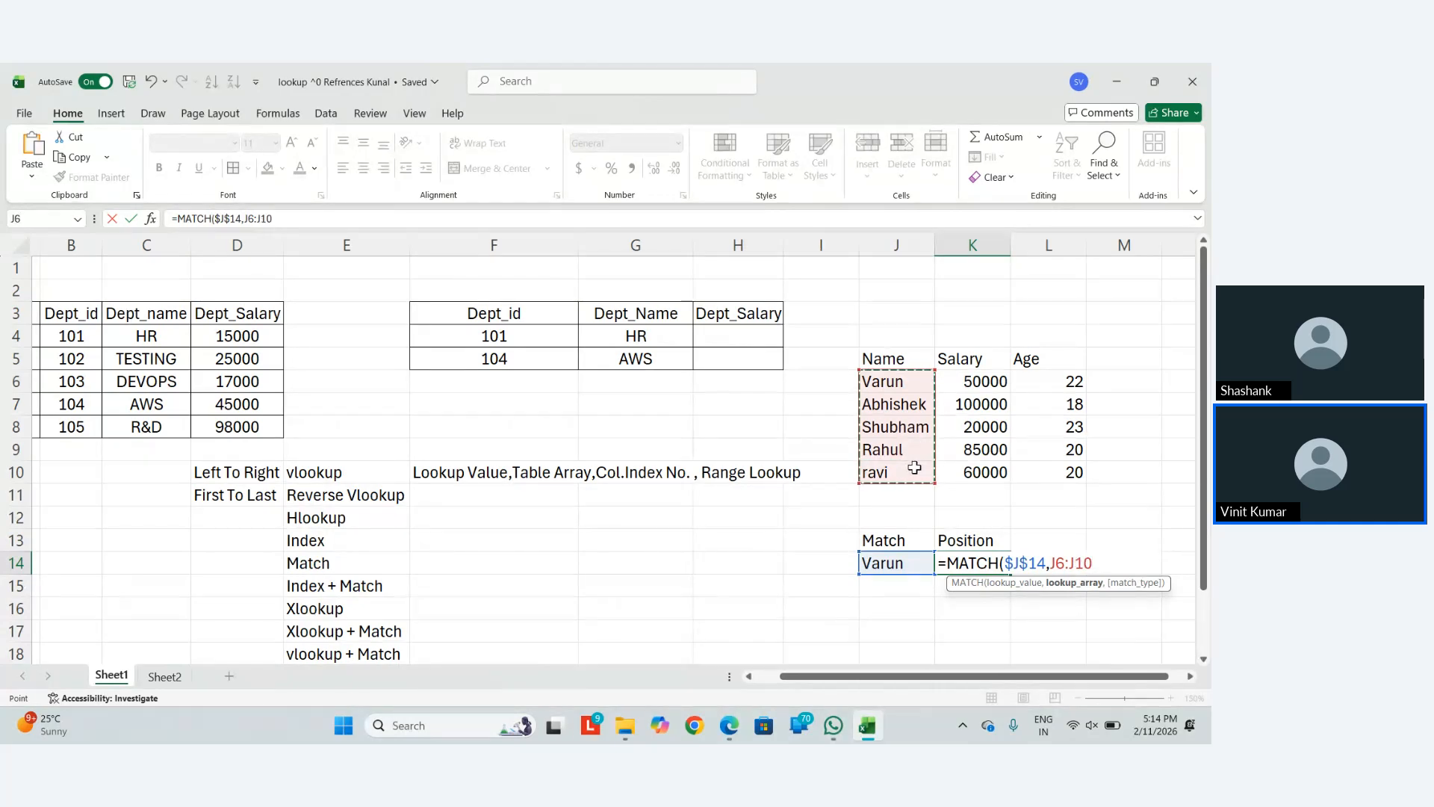
text(,)
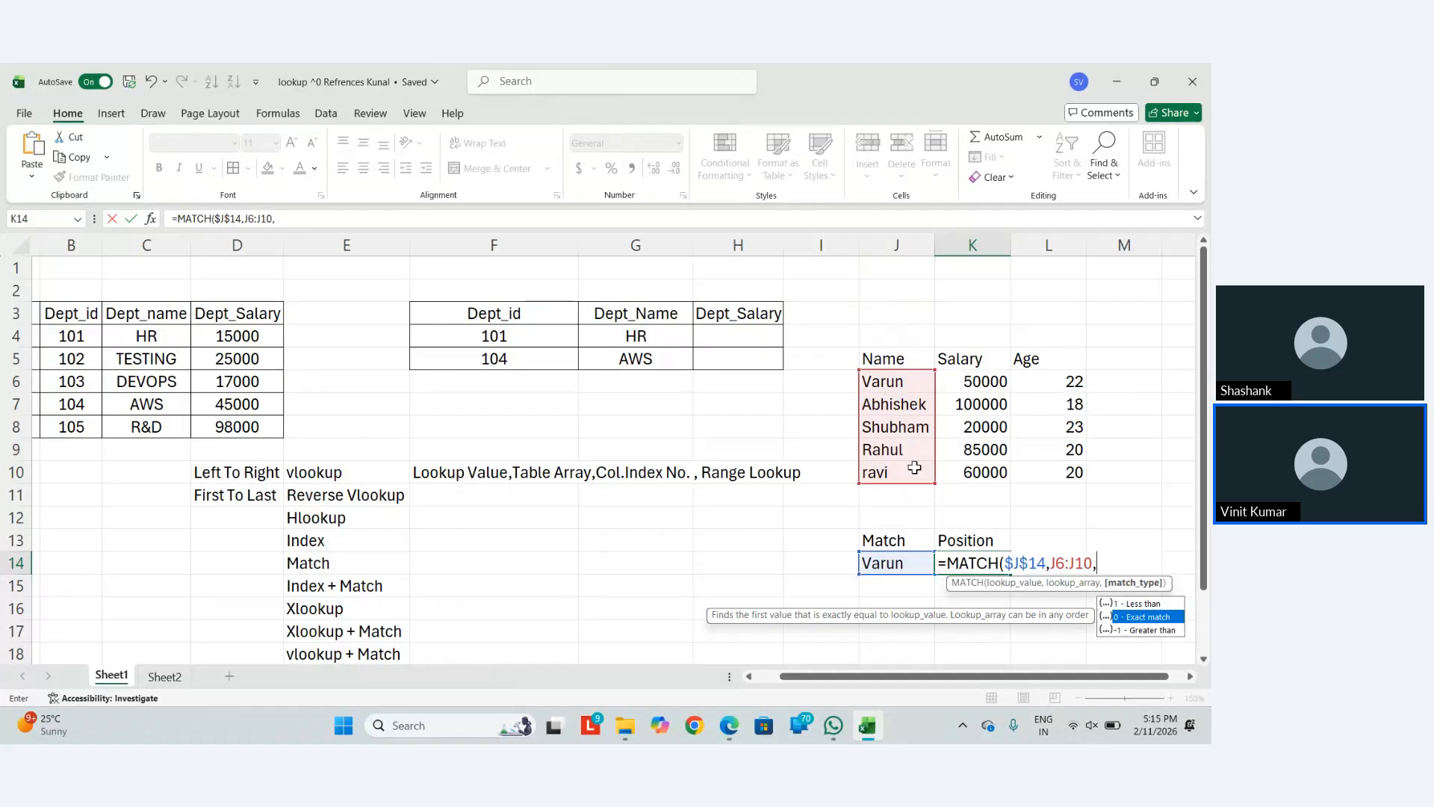
text(0))
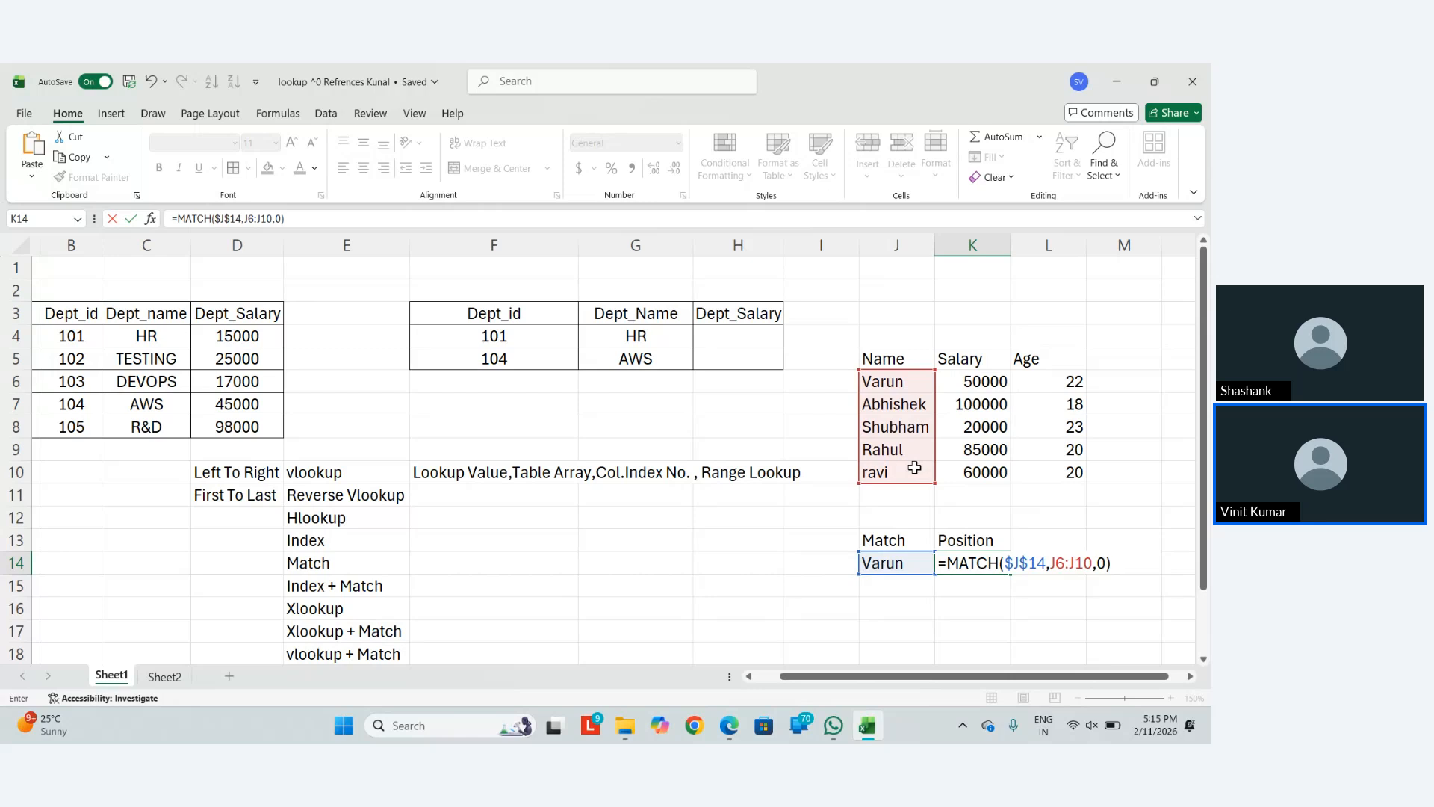
Commit the MATCH formula and change its range to J5:J10 so it returns 2
key(Return)
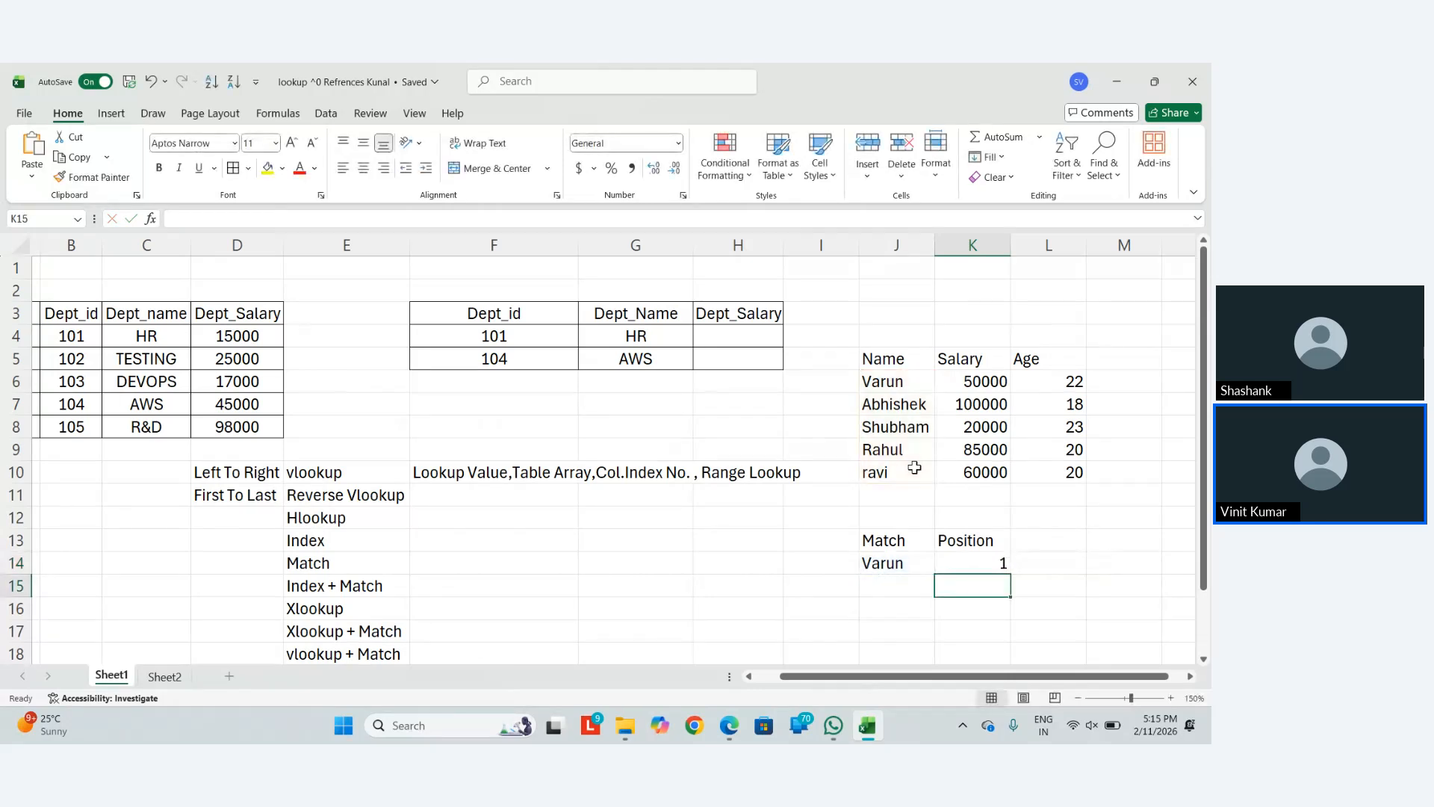
key(Up)
key(F2)
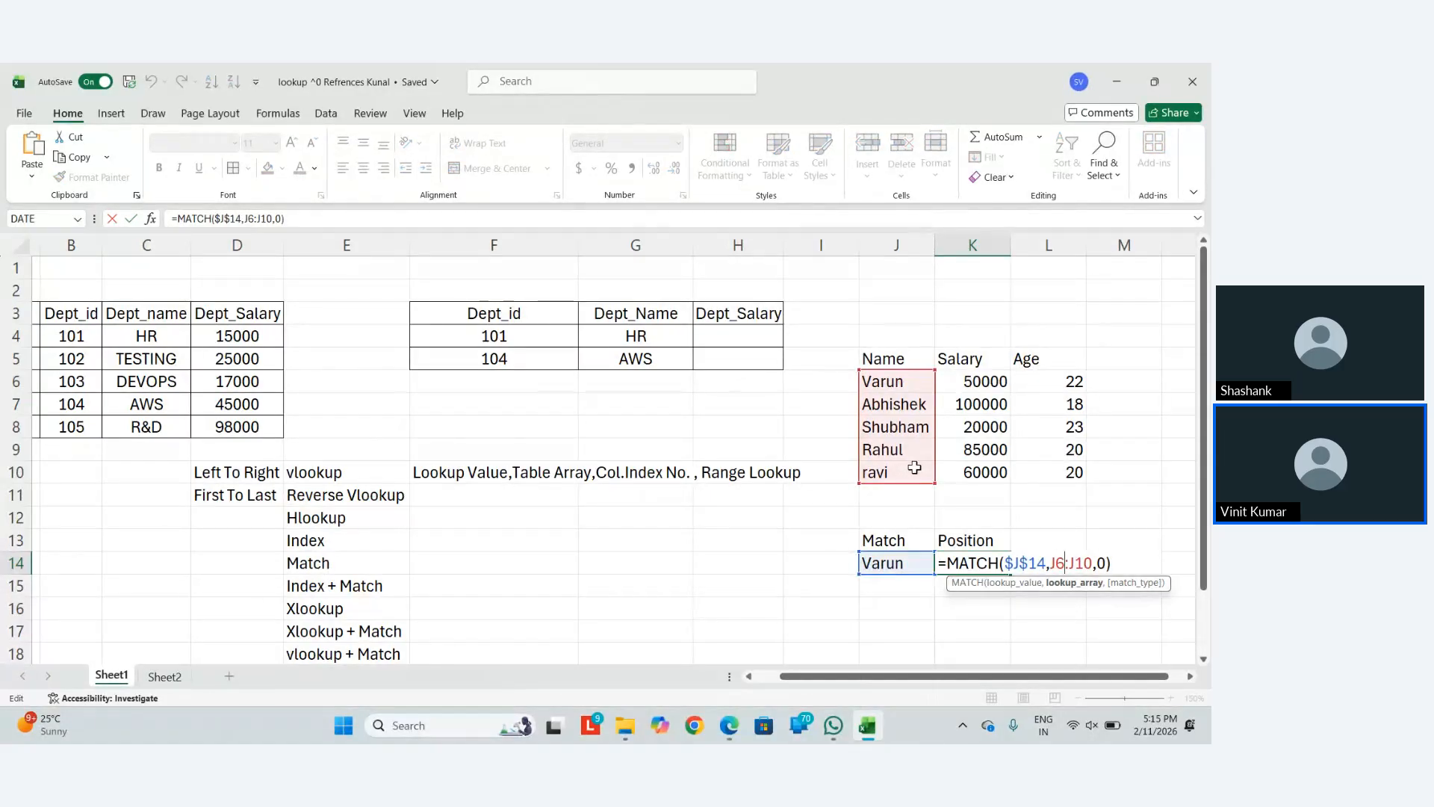
key(BackSpace)
text(5)
key(Return)
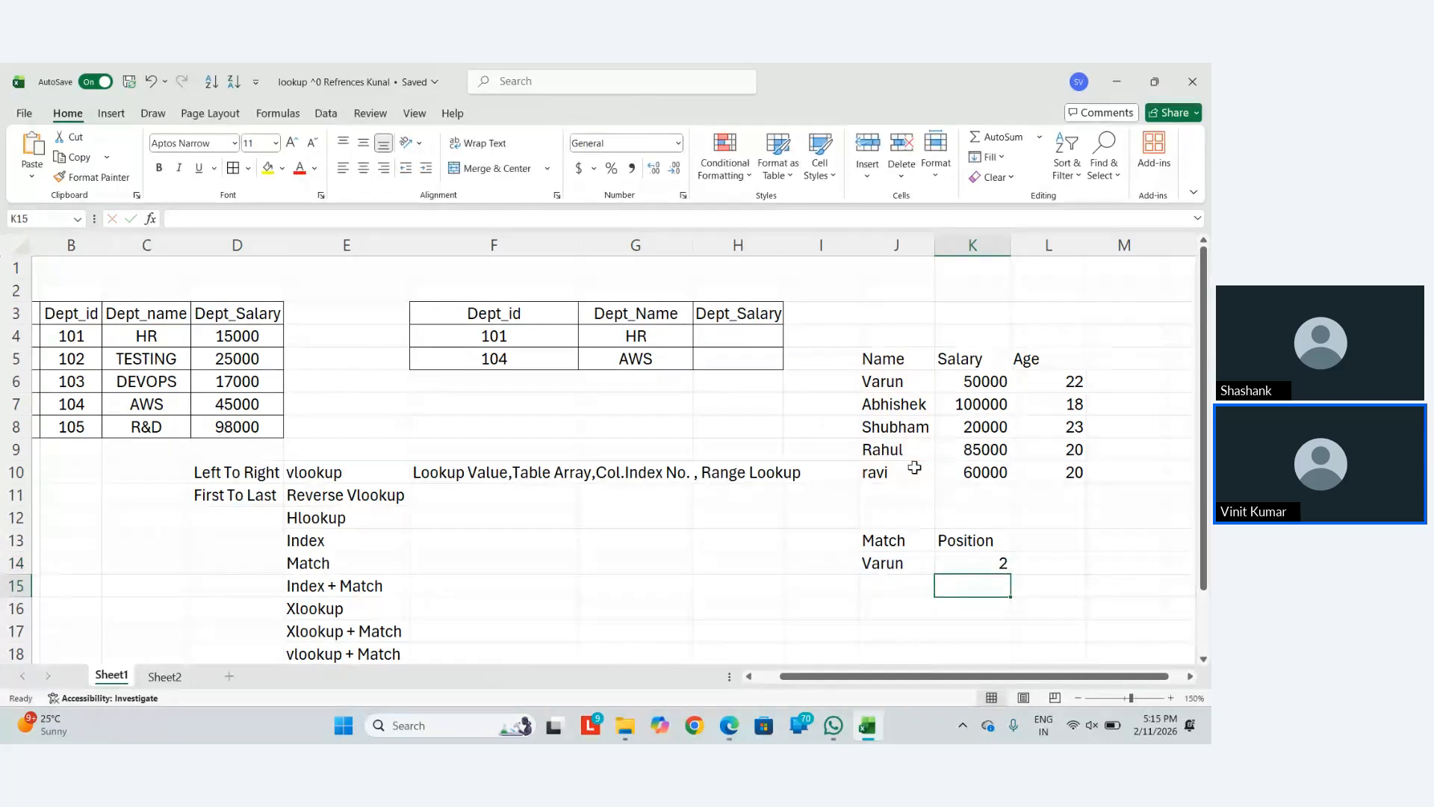
key(Up)
key(F2)
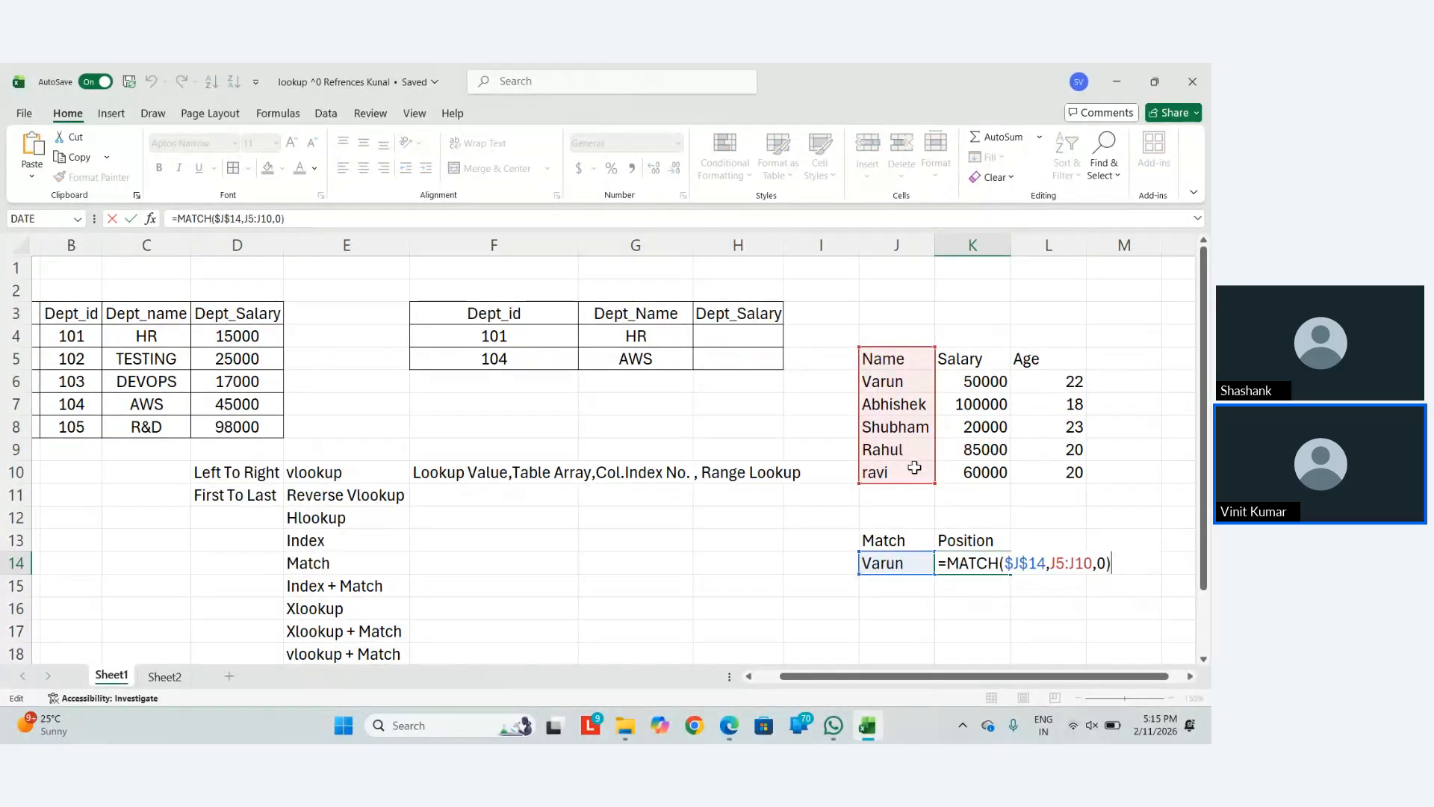
key(shift+Tab)
Try several names in J14, including one missing (#N/A), ending with position 6
text(Shub)
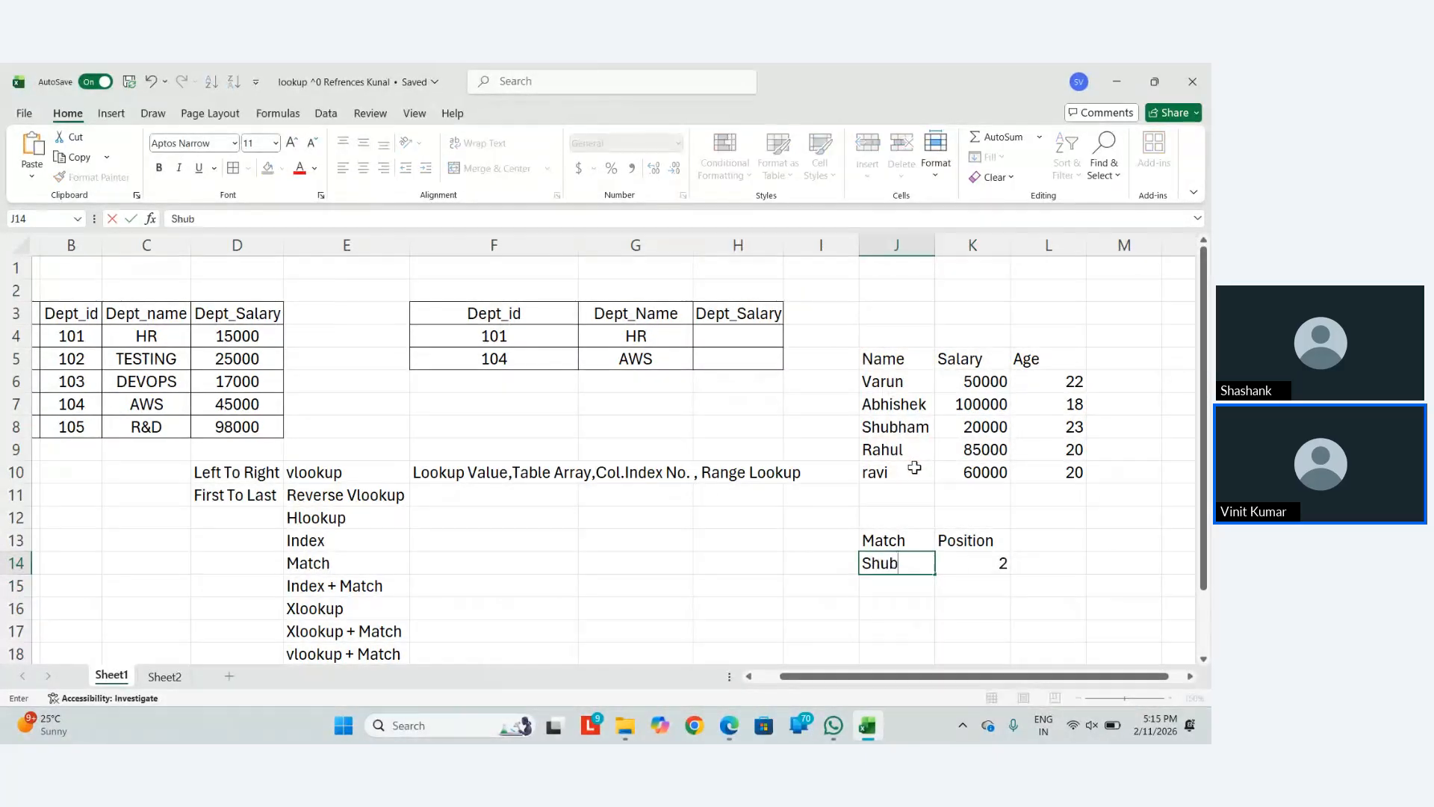
text(ham)
key(ctrl+Return)
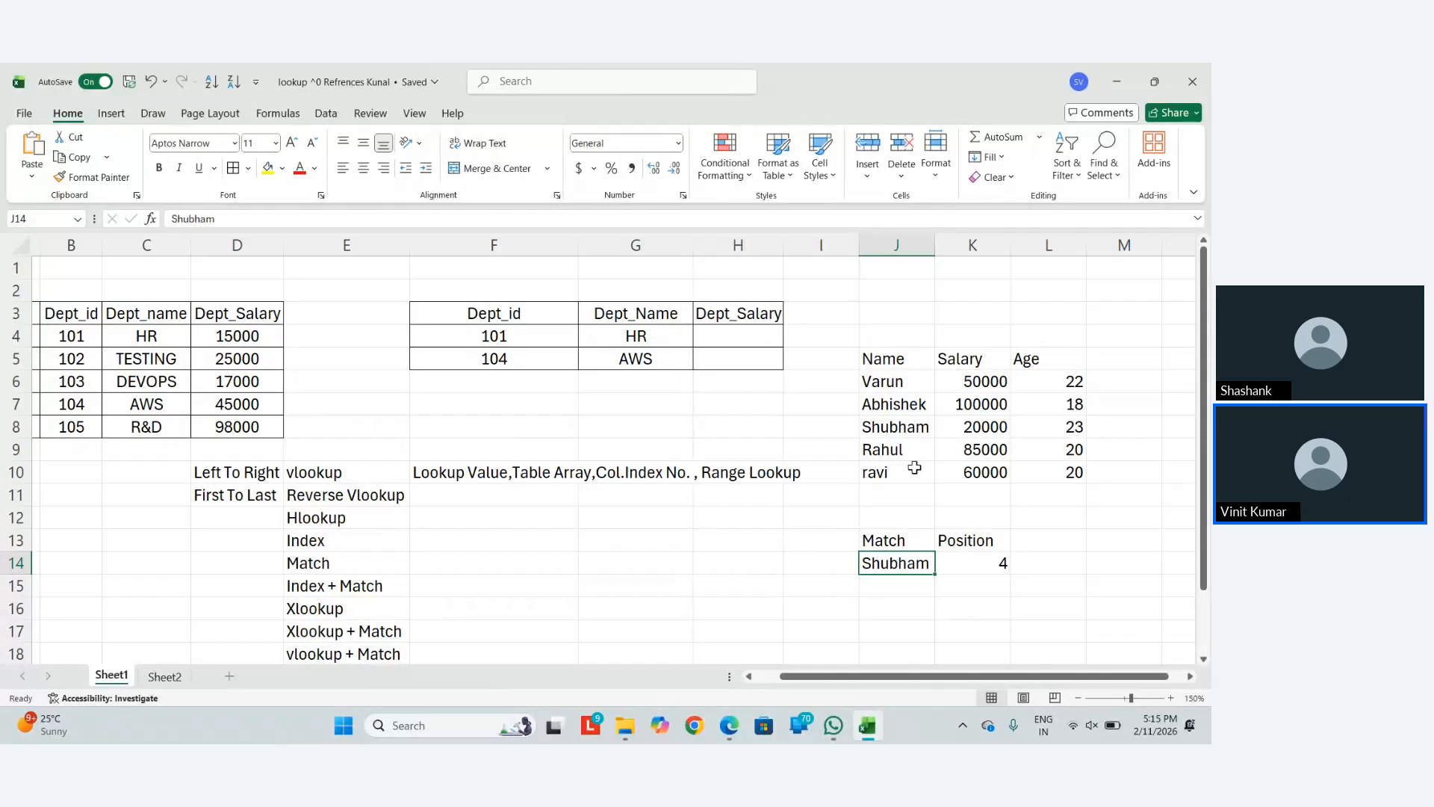
text(Shashank)
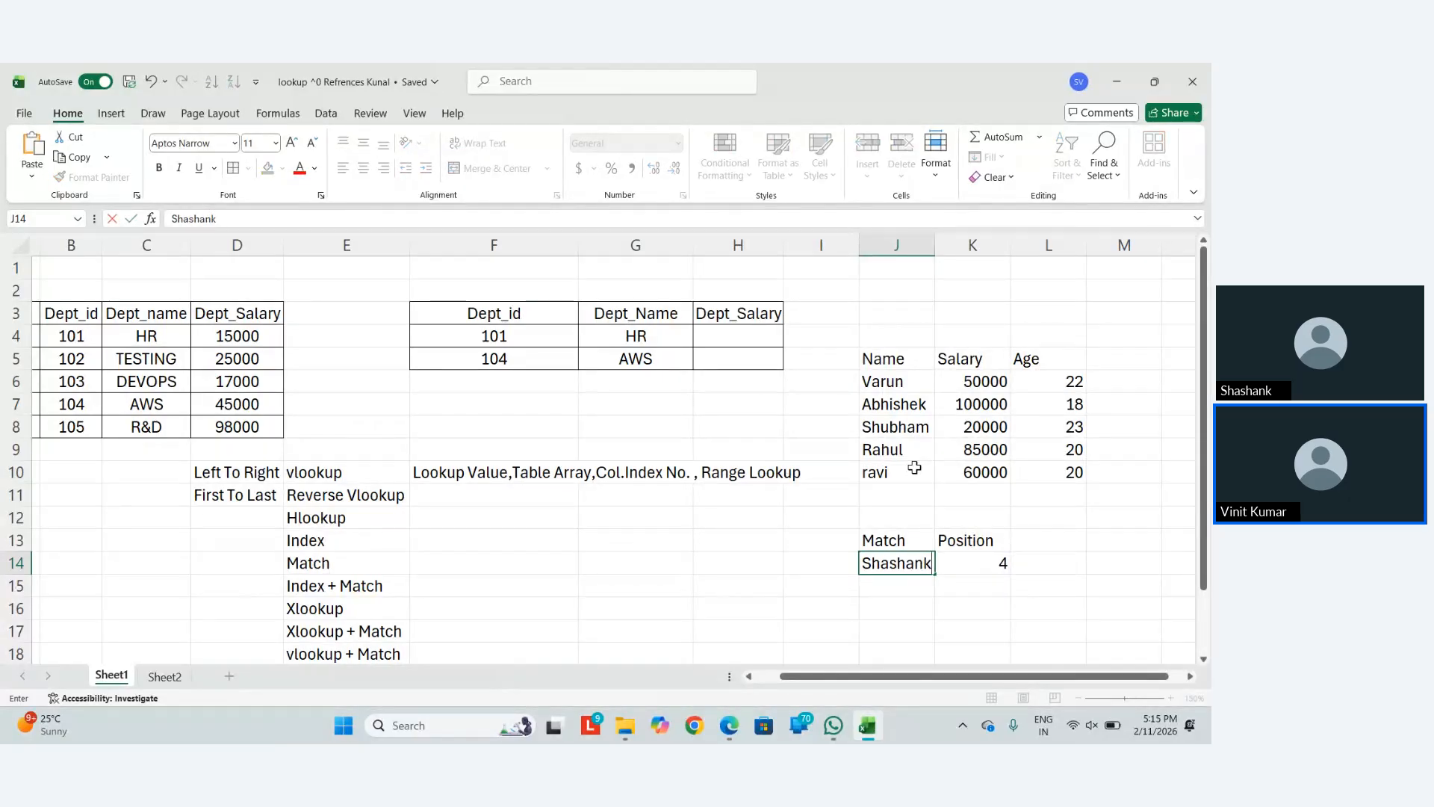
key(ctrl+Return)
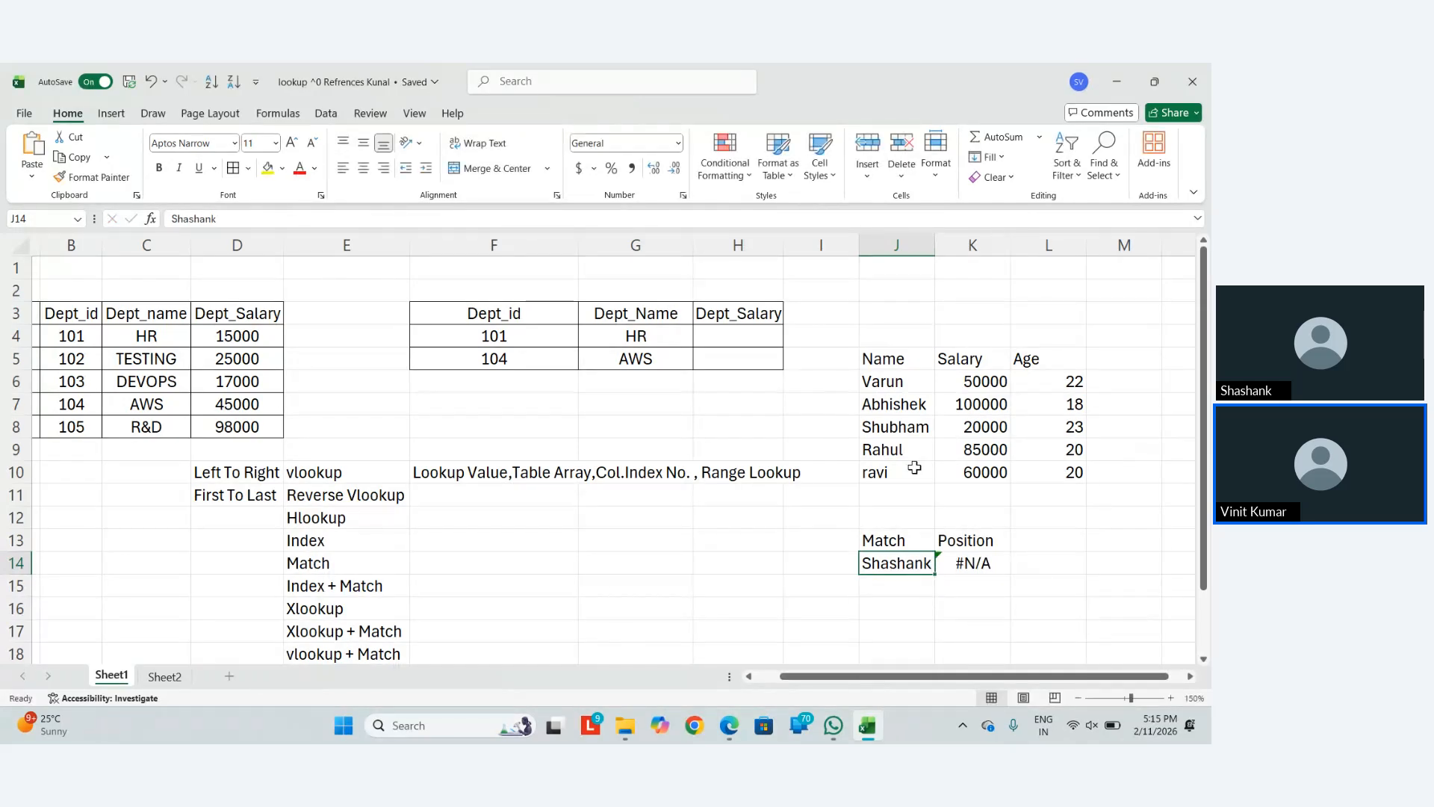
text(r)
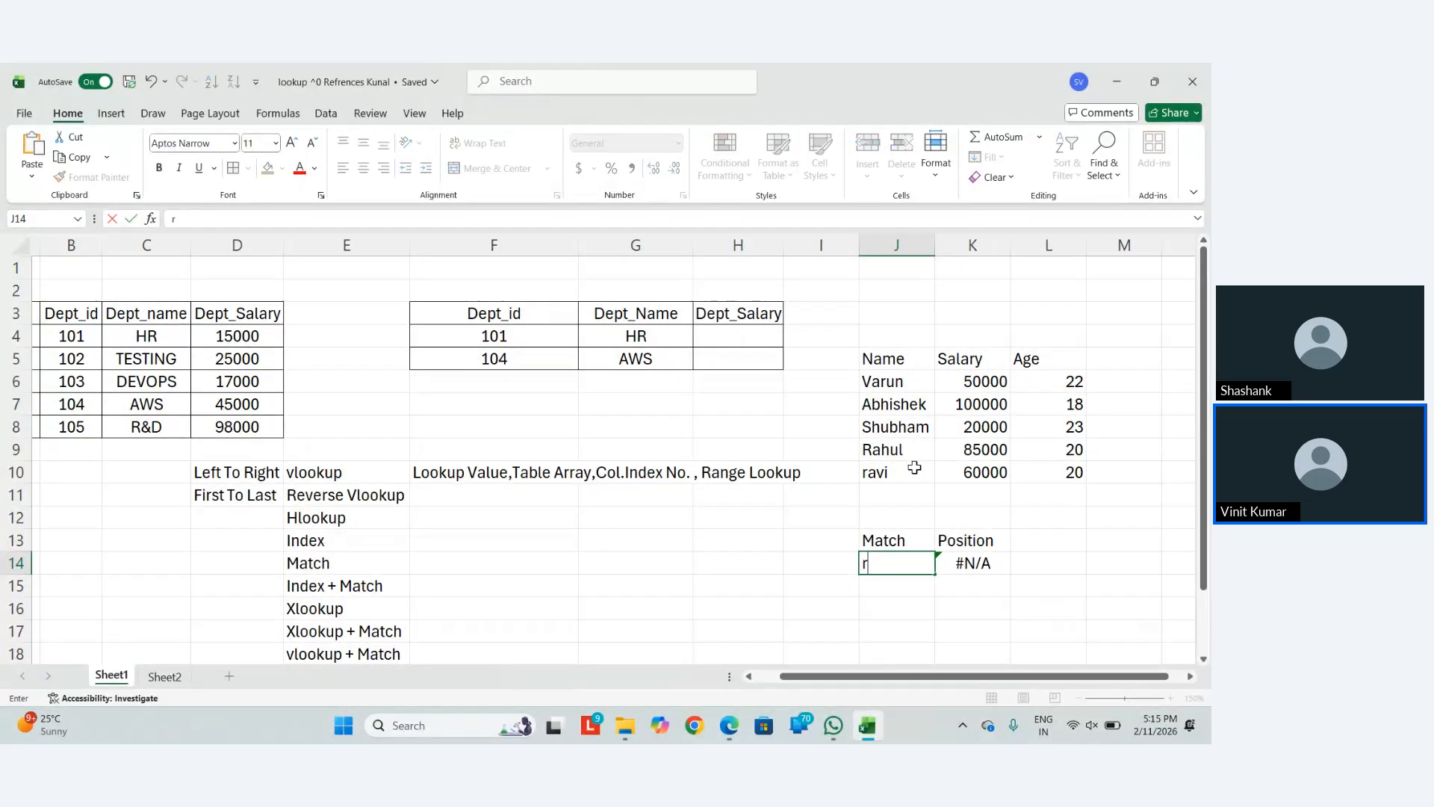
key(BackSpace)
text(R)
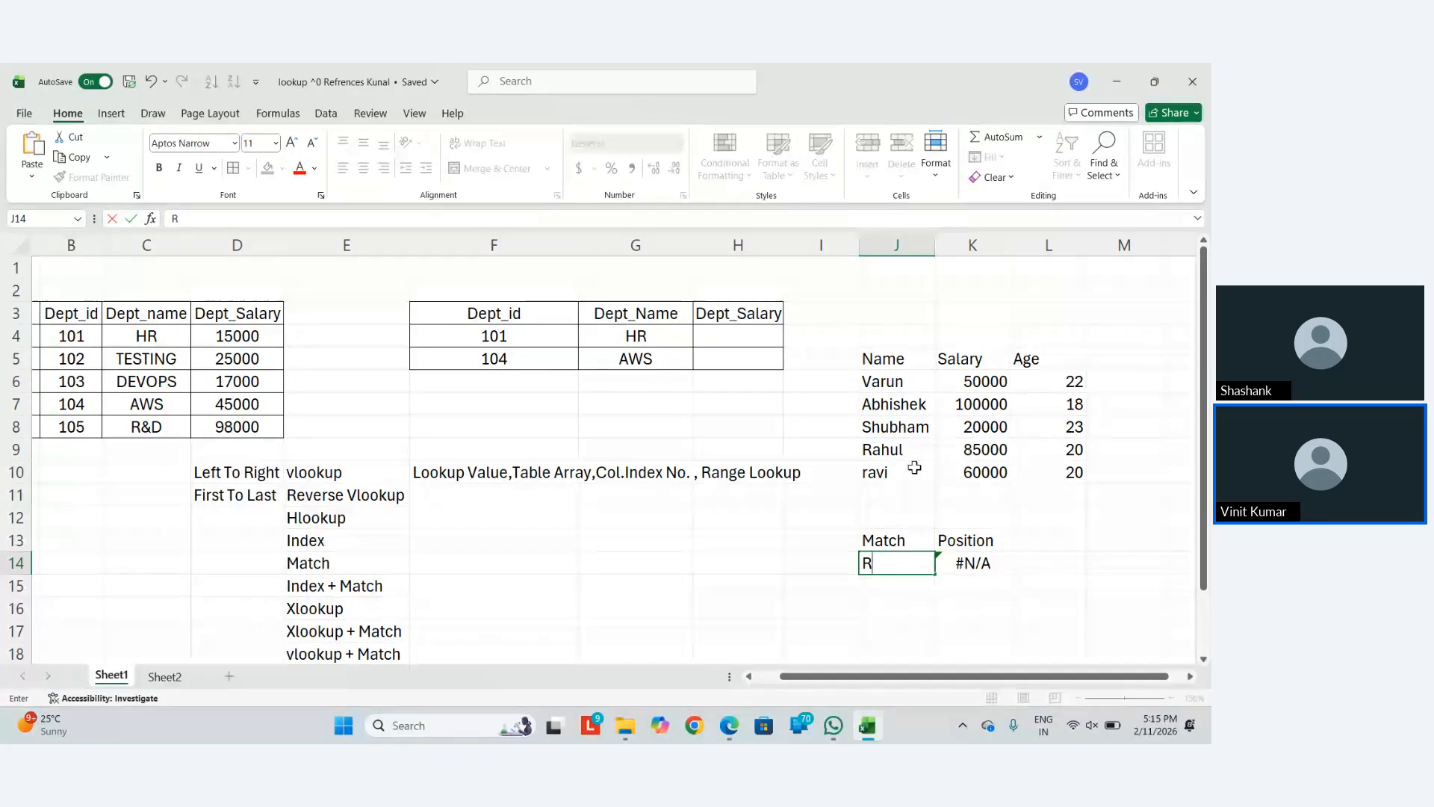
text(avi)
key(ctrl+Return)
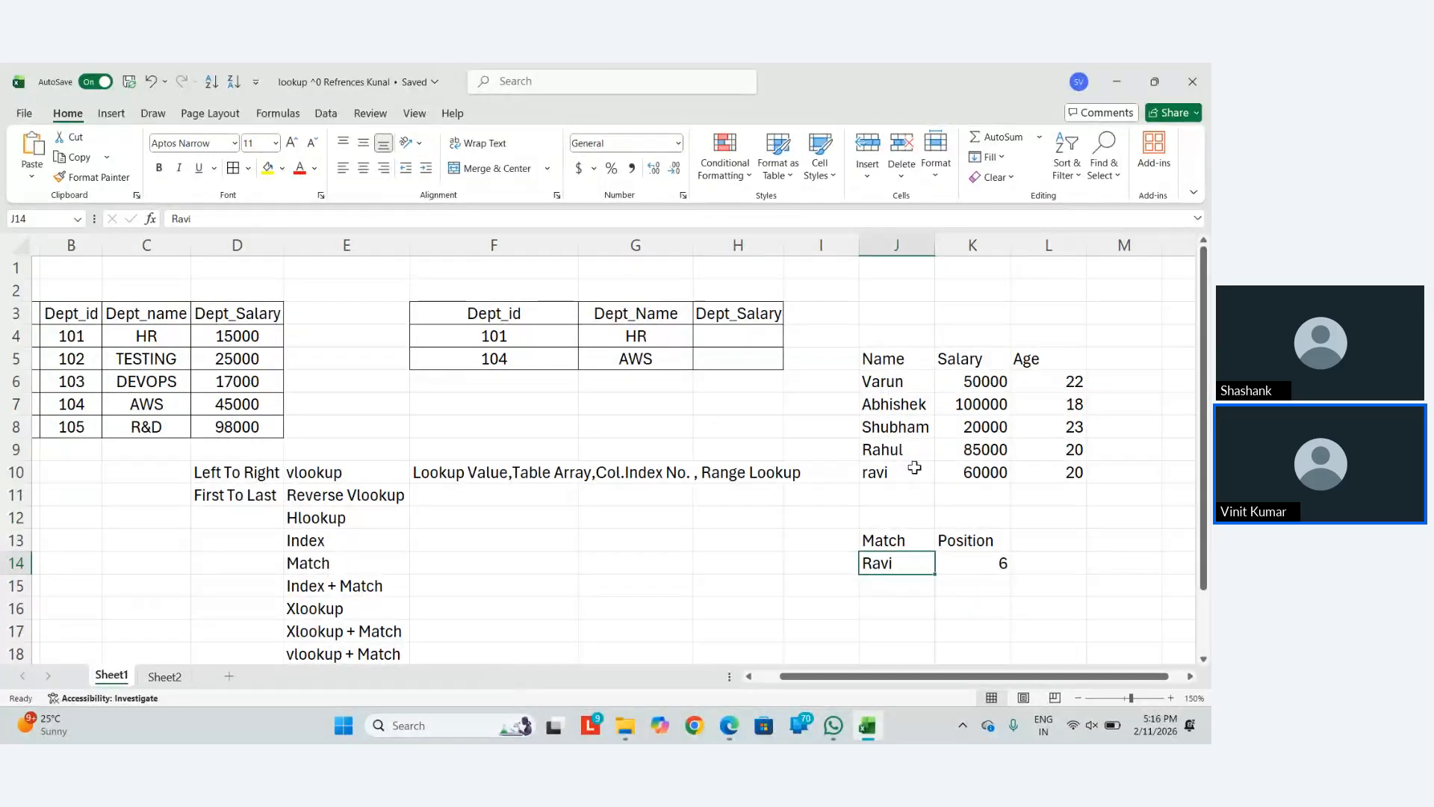
click(894, 495)
Add row 11 with a new name, salary 80000 and age 21
text(Ravi)
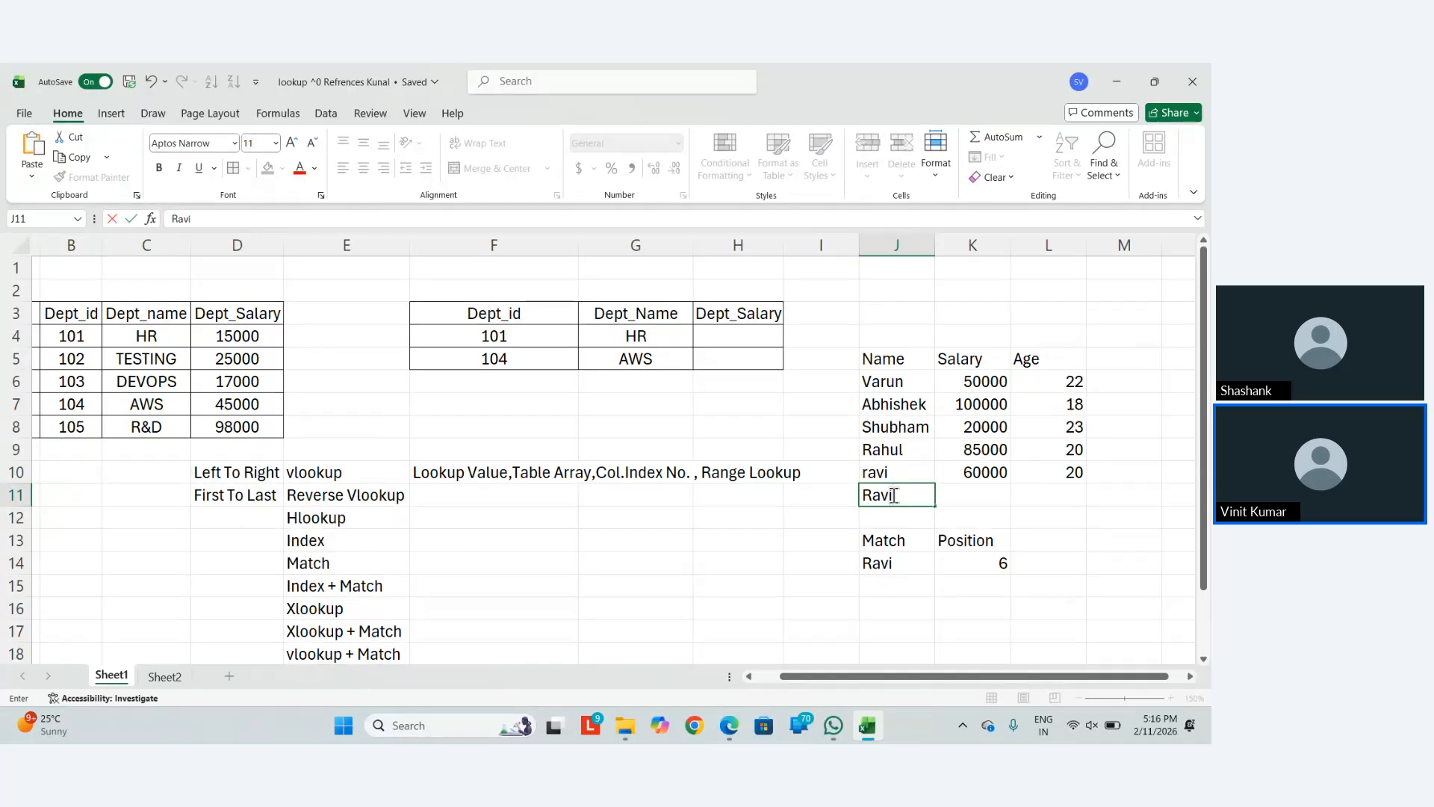
key(Tab)
text(80000)
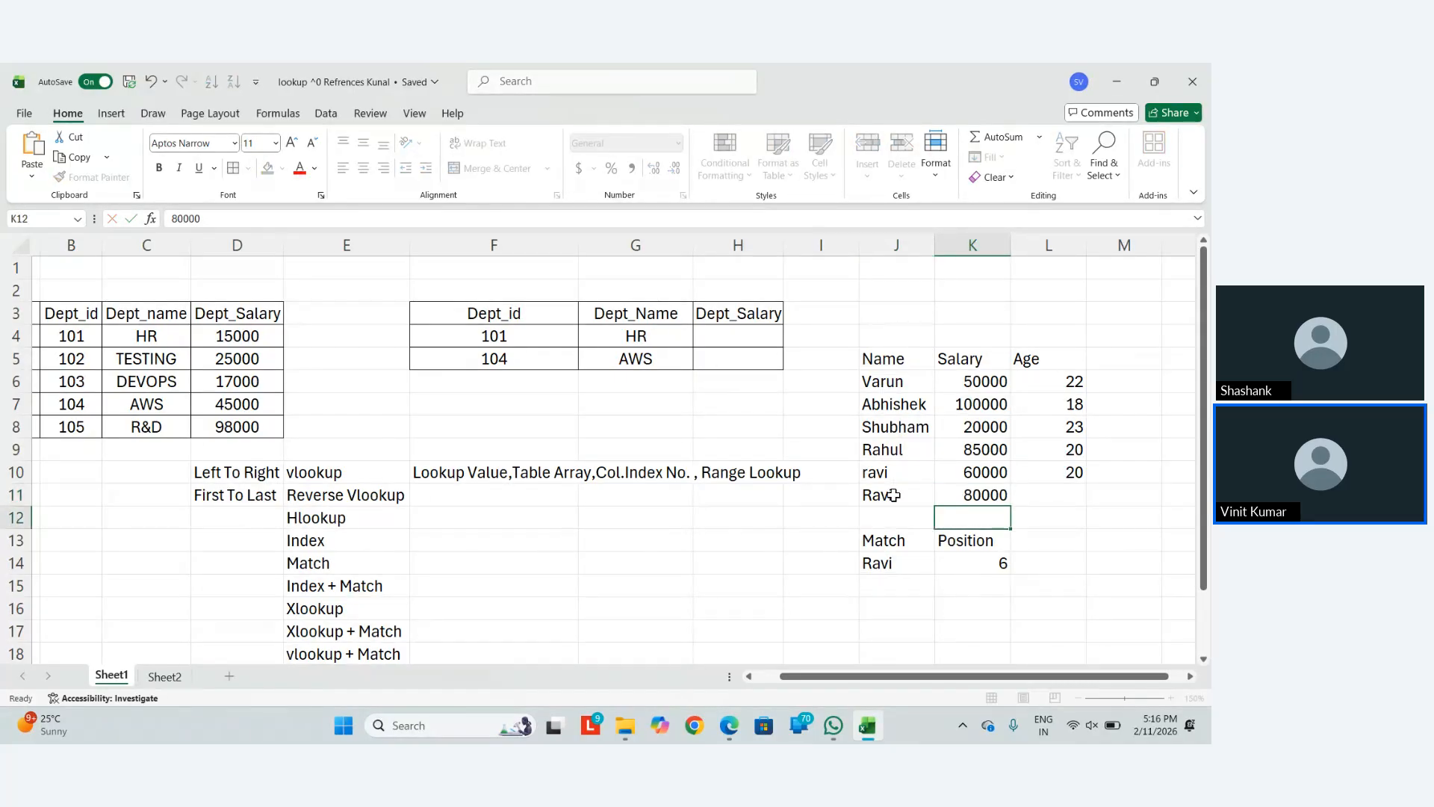
key(Tab)
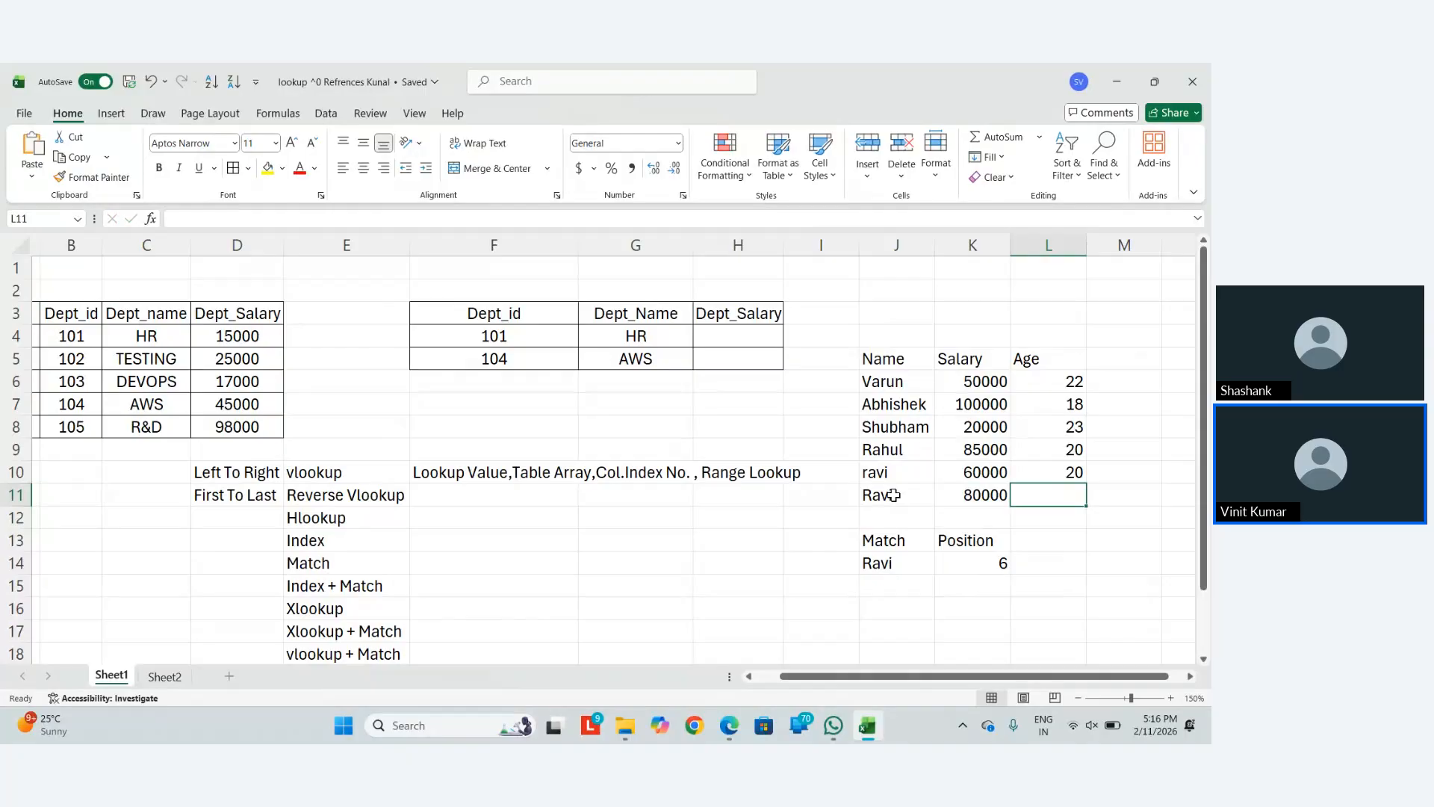
text(21)
key(Return)
Extend the K14 MATCH range to end at J11 and recheck the formula
key(Down)
key(Down)
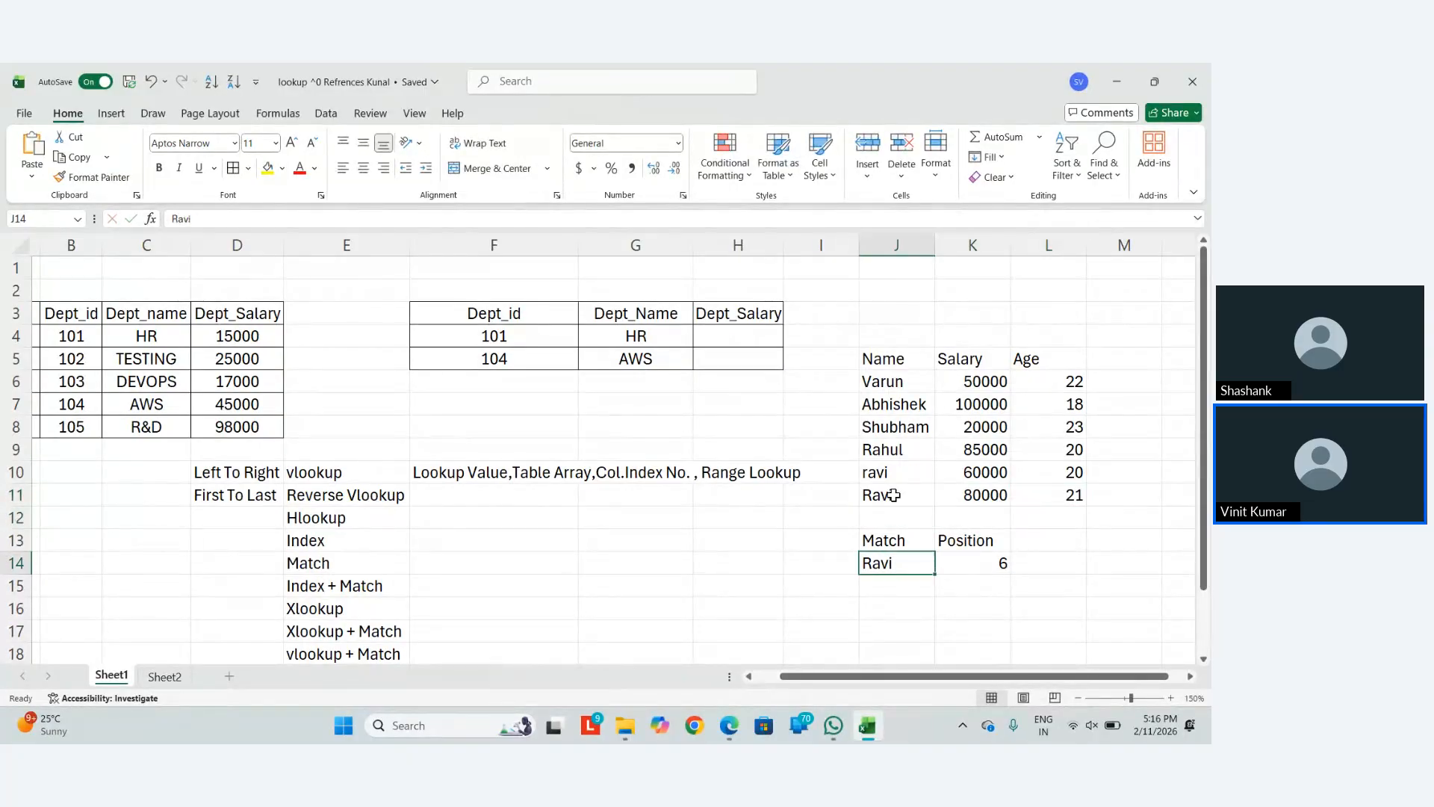
key(Right)
key(F2)
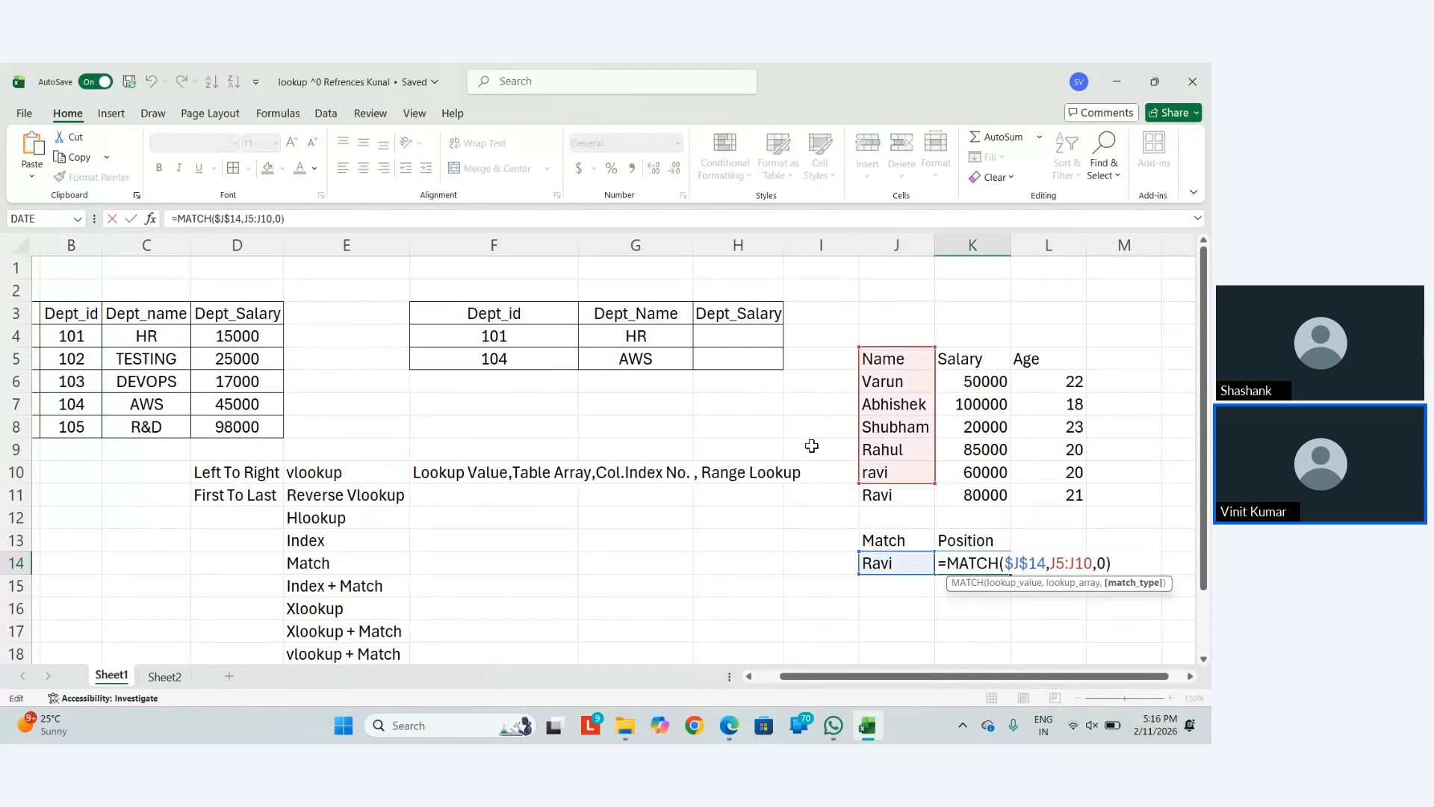
key(Return)
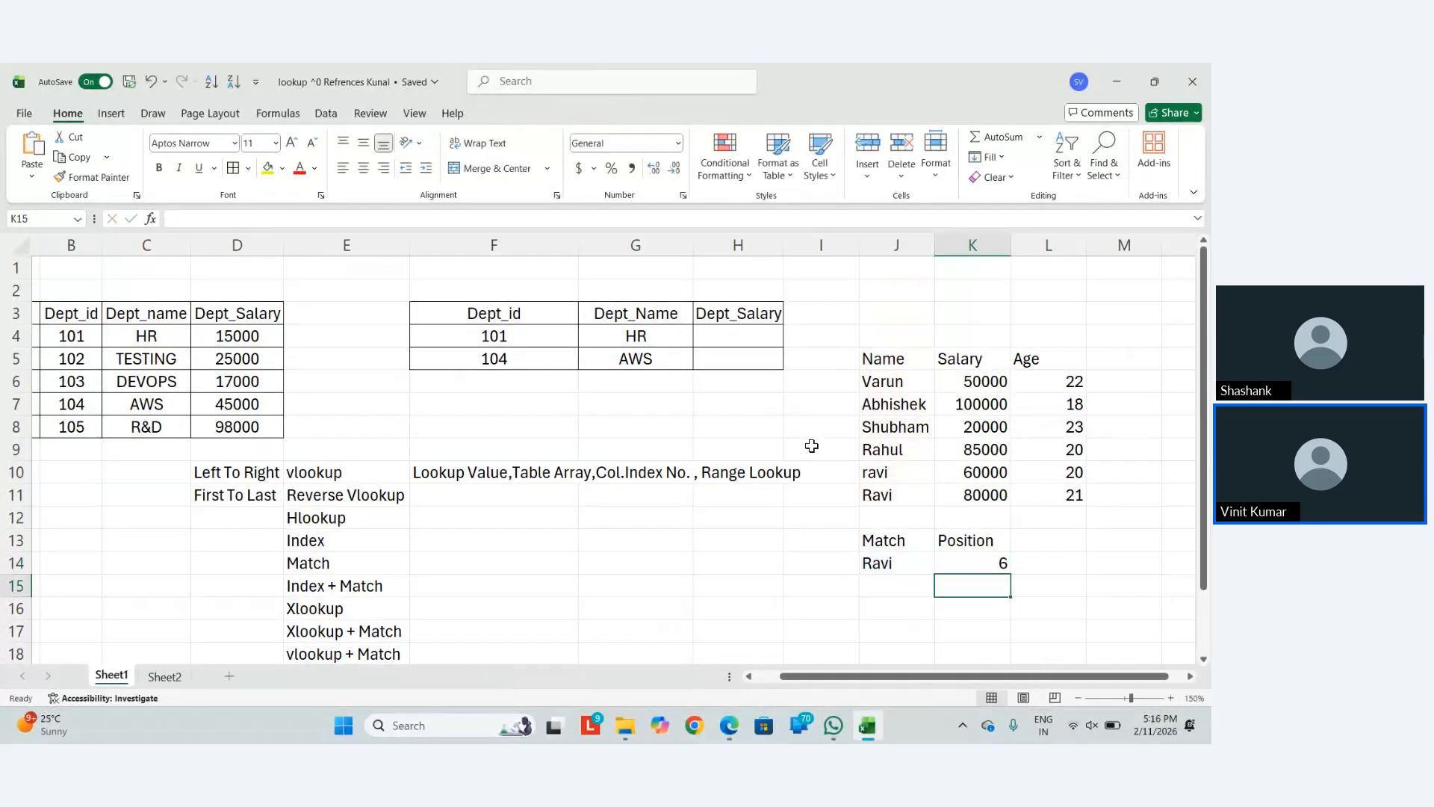
key(Up)
key(Left)
key(Right)
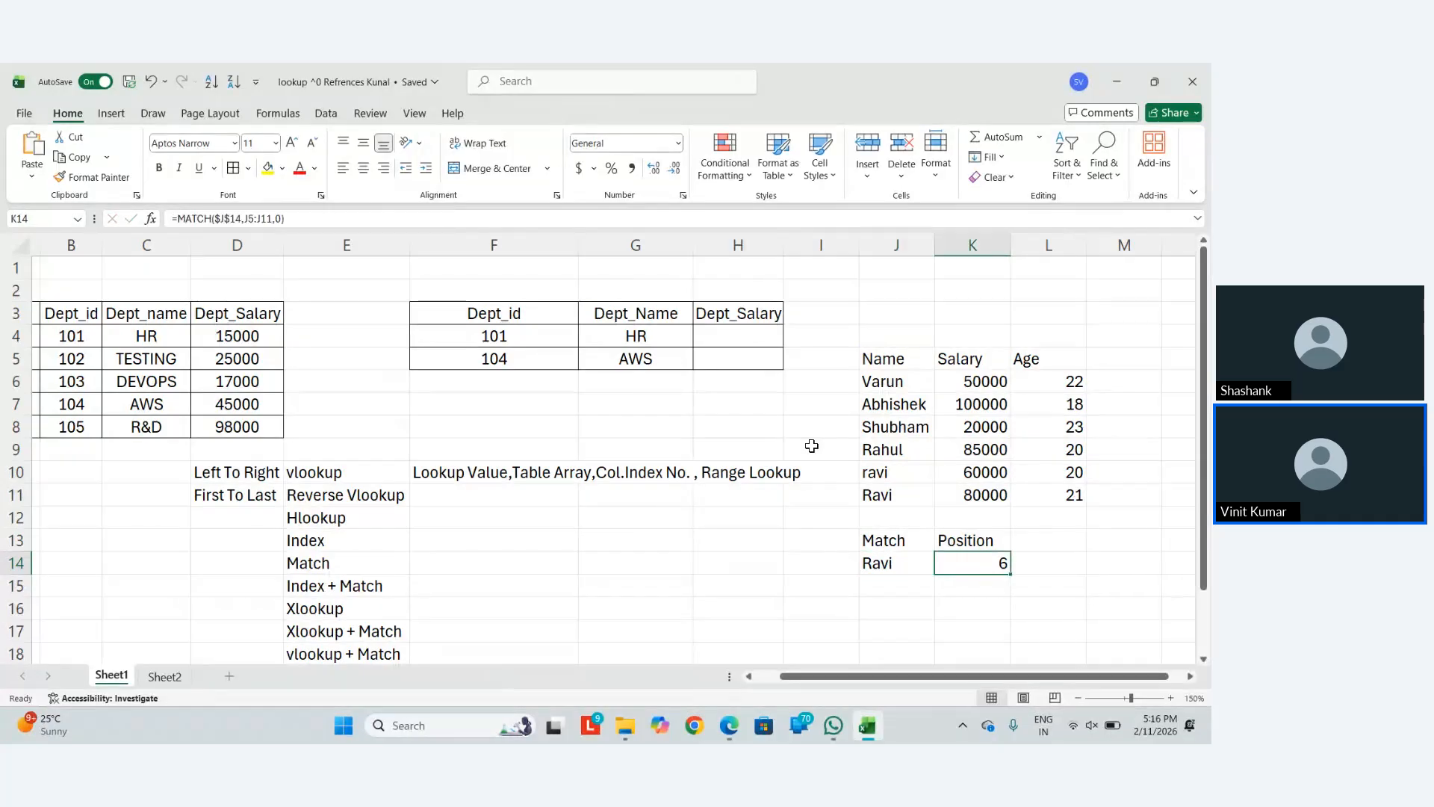
key(F2)
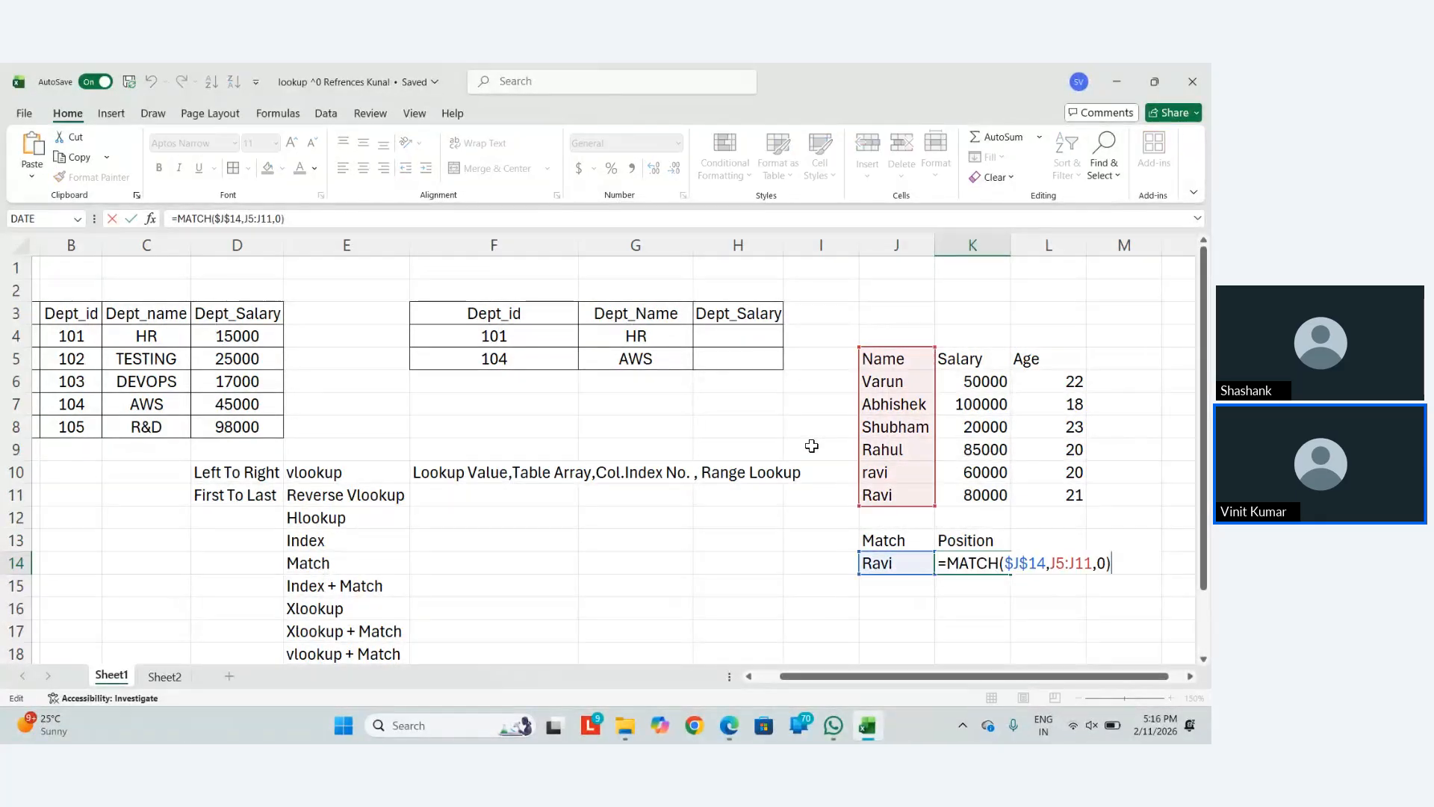
key(Escape)
key(Left)
key(Left)
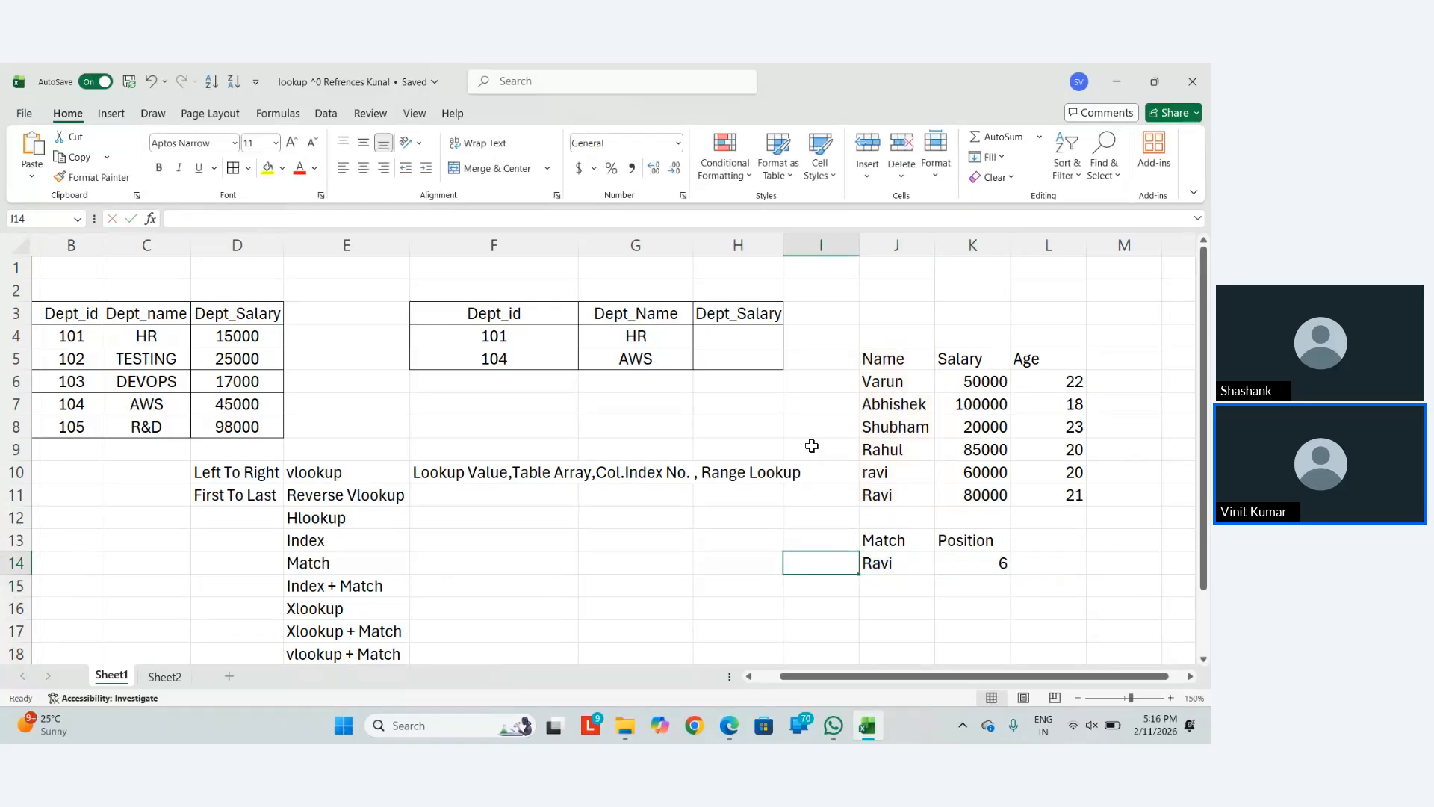
key(Right)
Re-enter the lookup name in lowercase, then clear the K14 position result
text(ravi)
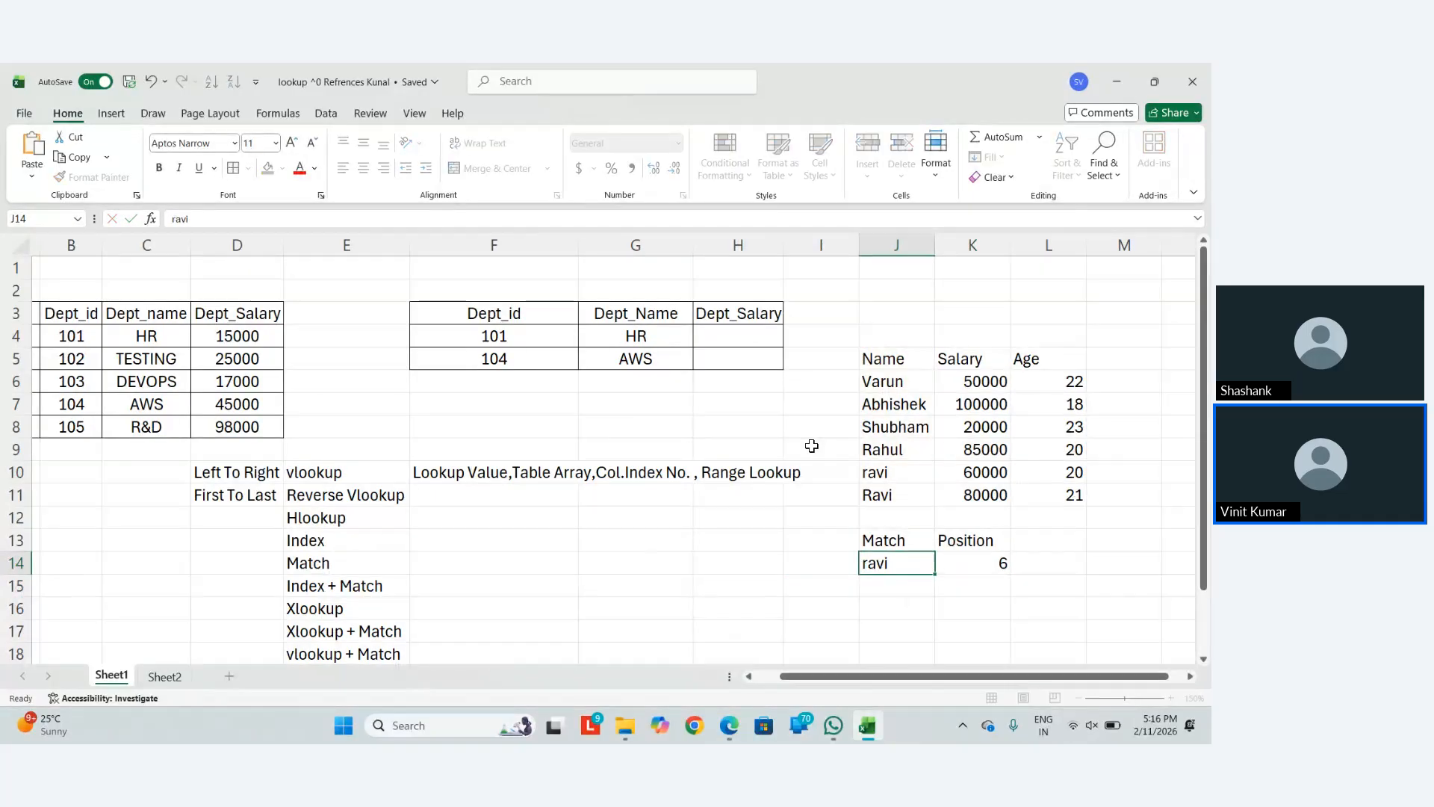
key(Return)
key(Up)
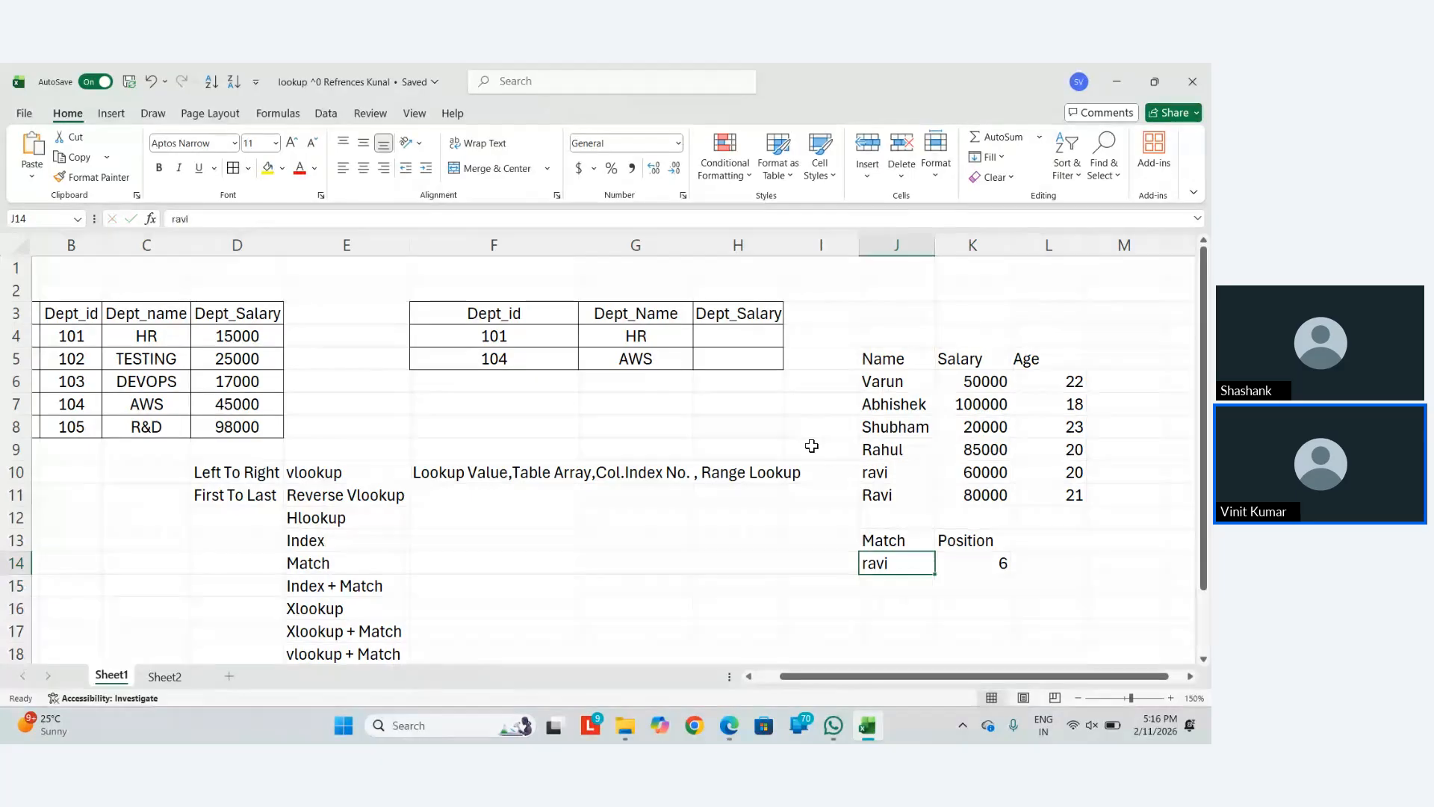
key(Right)
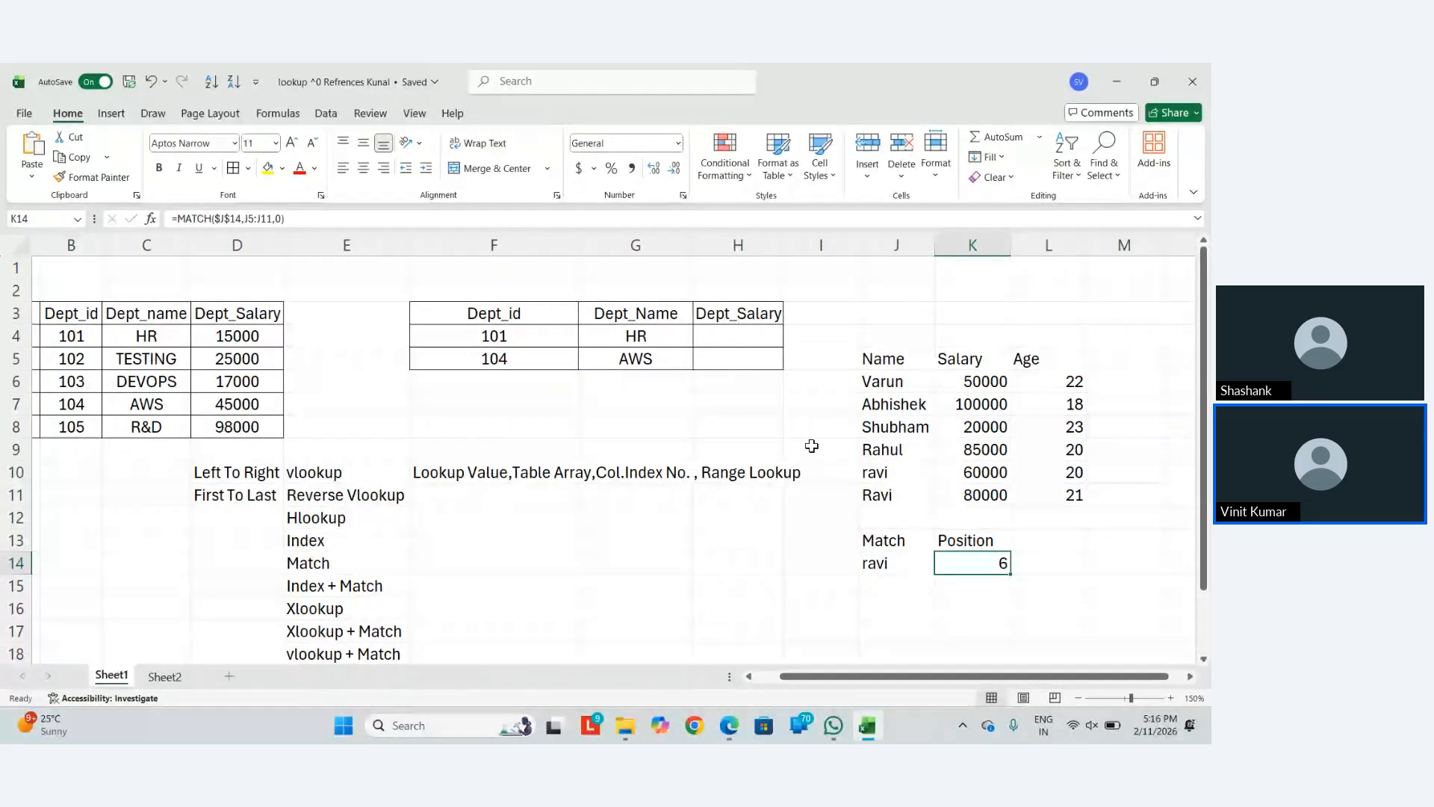
key(Left)
key(Right)
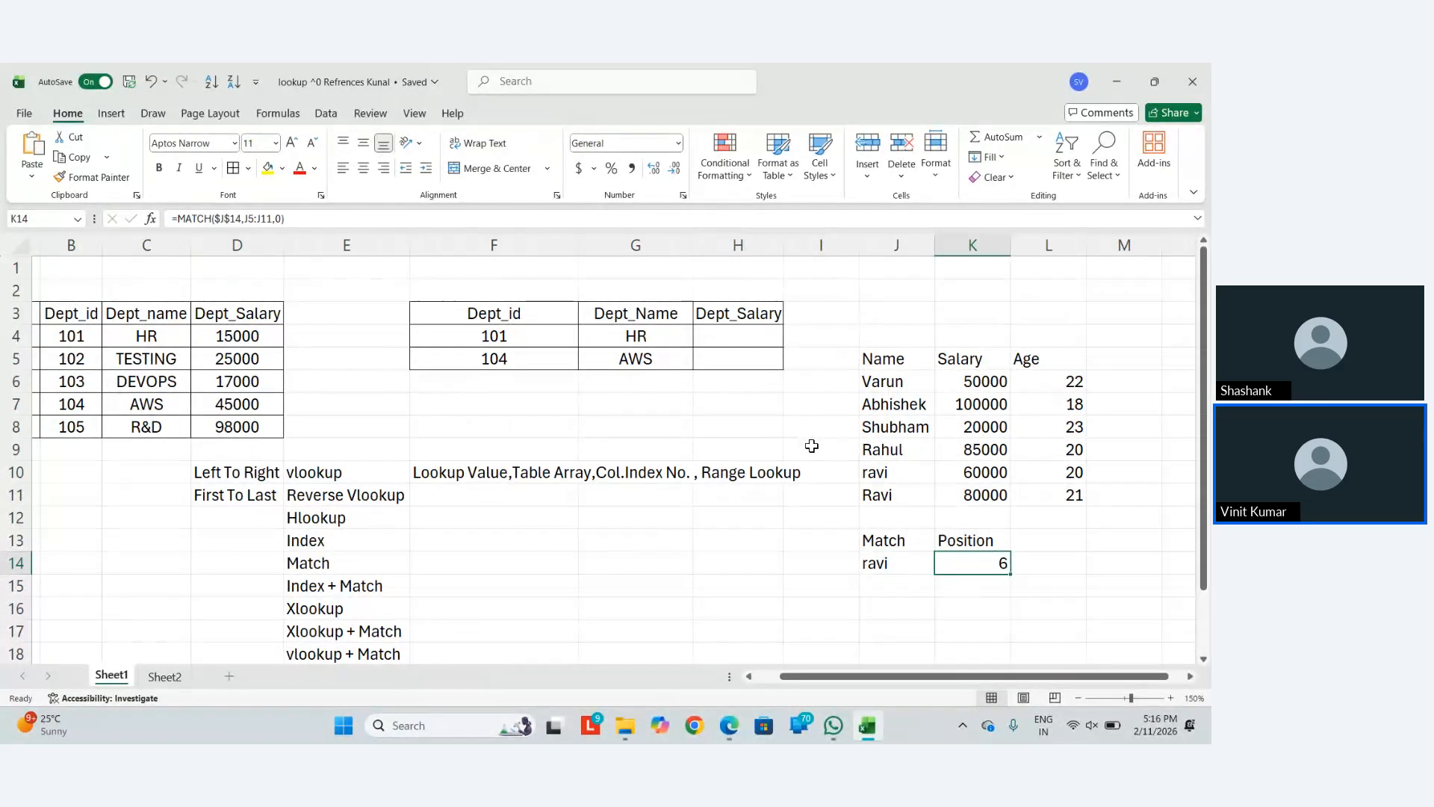
key(Delete)
key(Left)
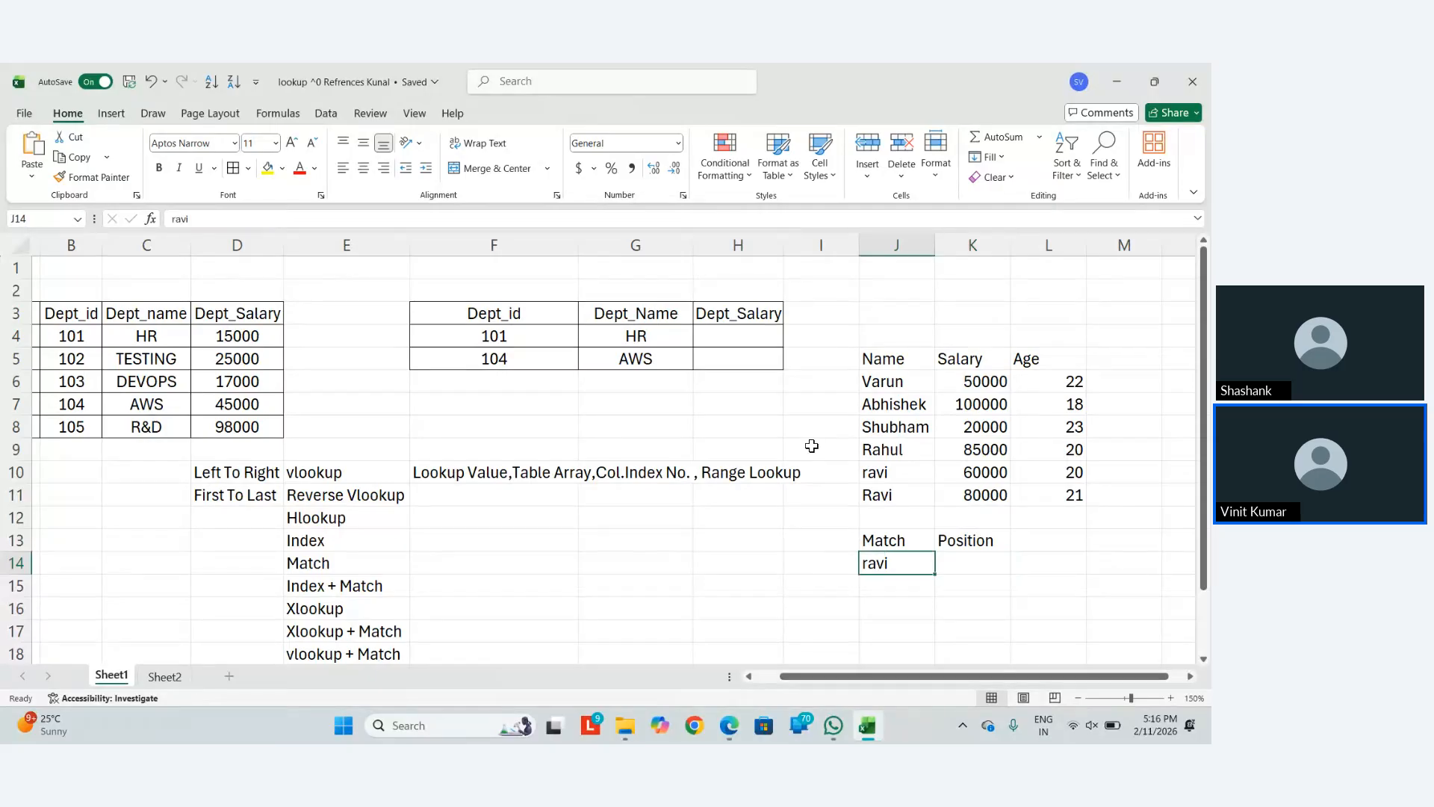
Clear the lookup name and inspect the existing Dept_Name formula, leaving it unchanged
key(Delete)
key(Up)
key(Up)
key(Up)
key(Up)
key(Up)
key(Up)
key(Left)
key(Left)
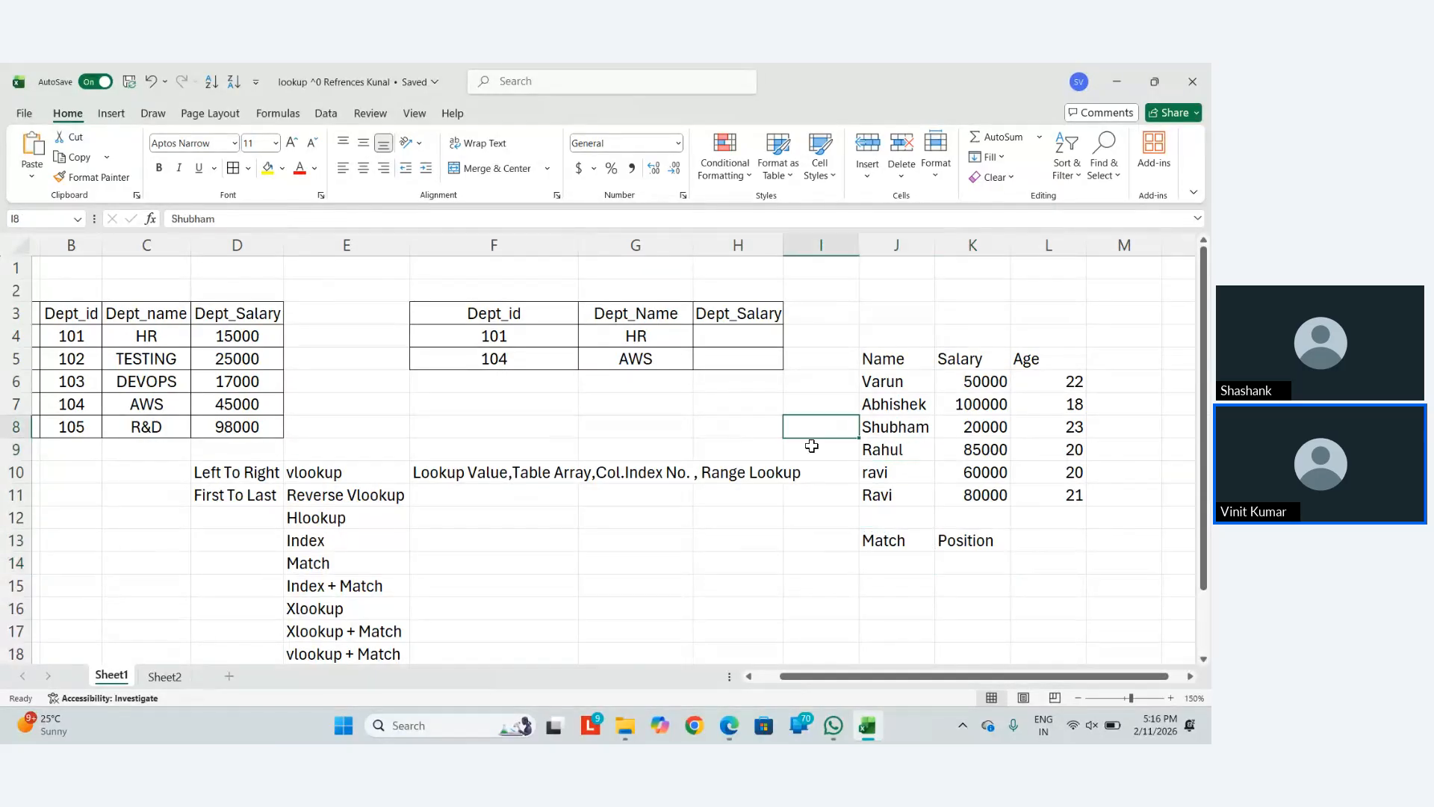
key(Up)
key(Up)
key(Up)
key(Up)
key(Left)
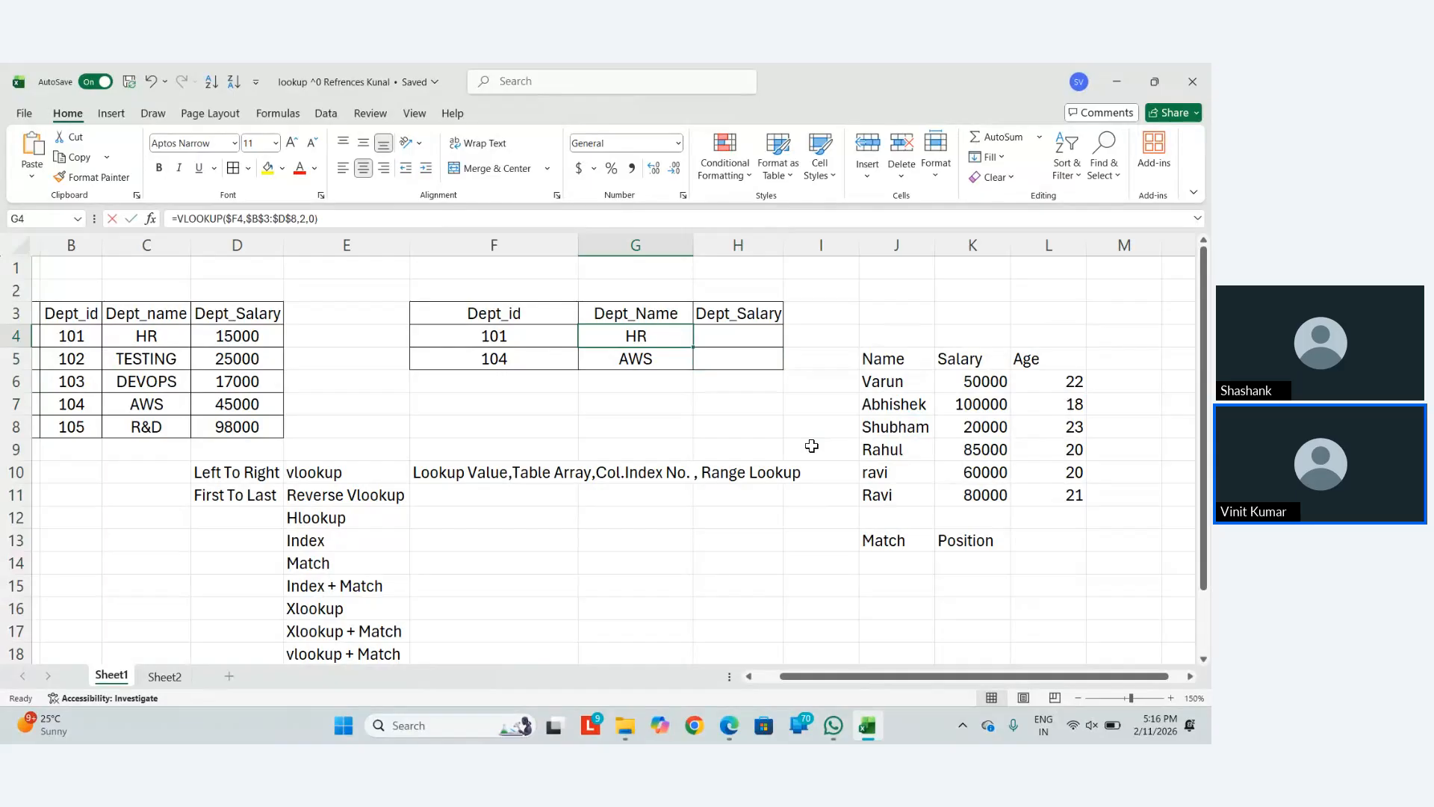
key(F2)
key(Left)
key(Left)
key(Left)
key(BackSpace)
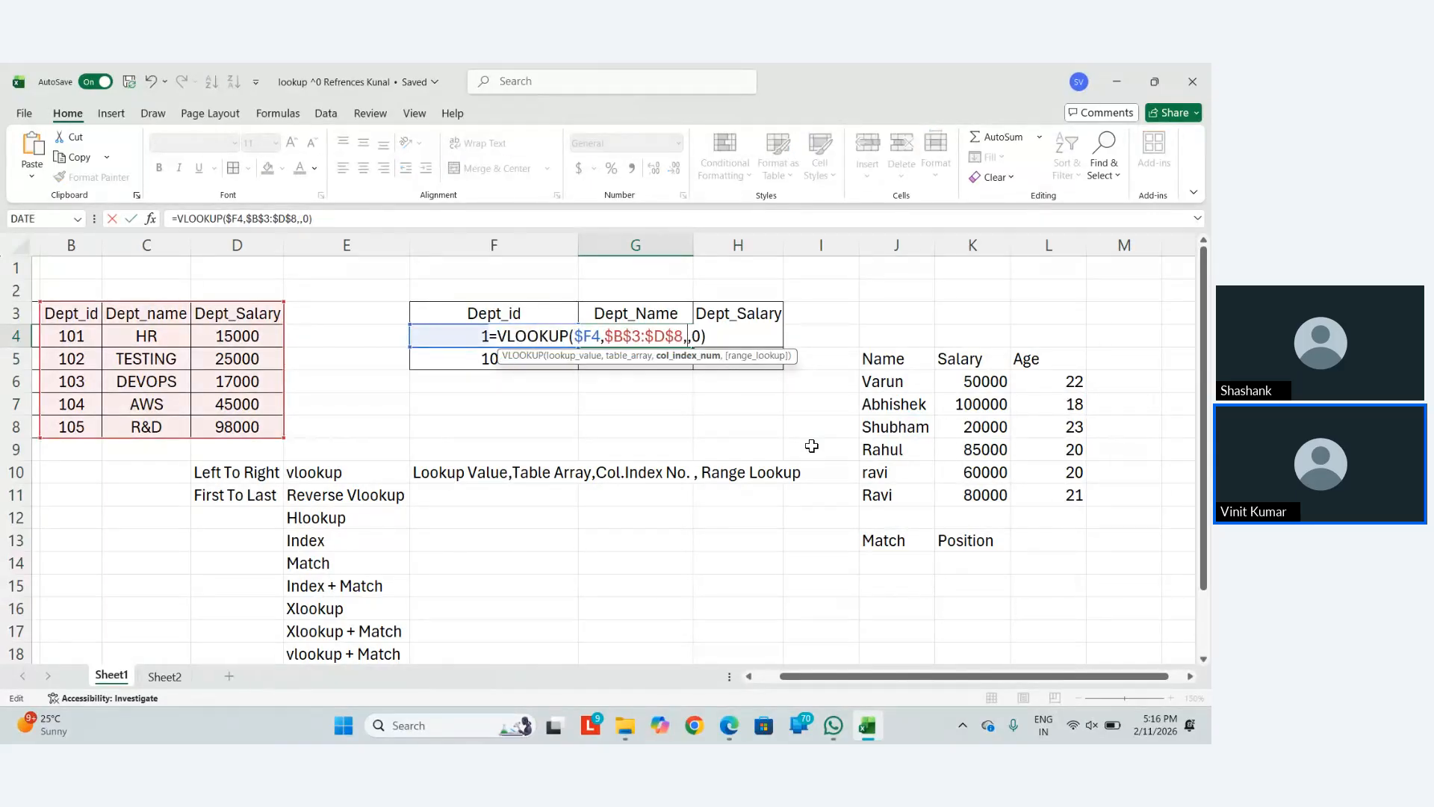
key(Escape)
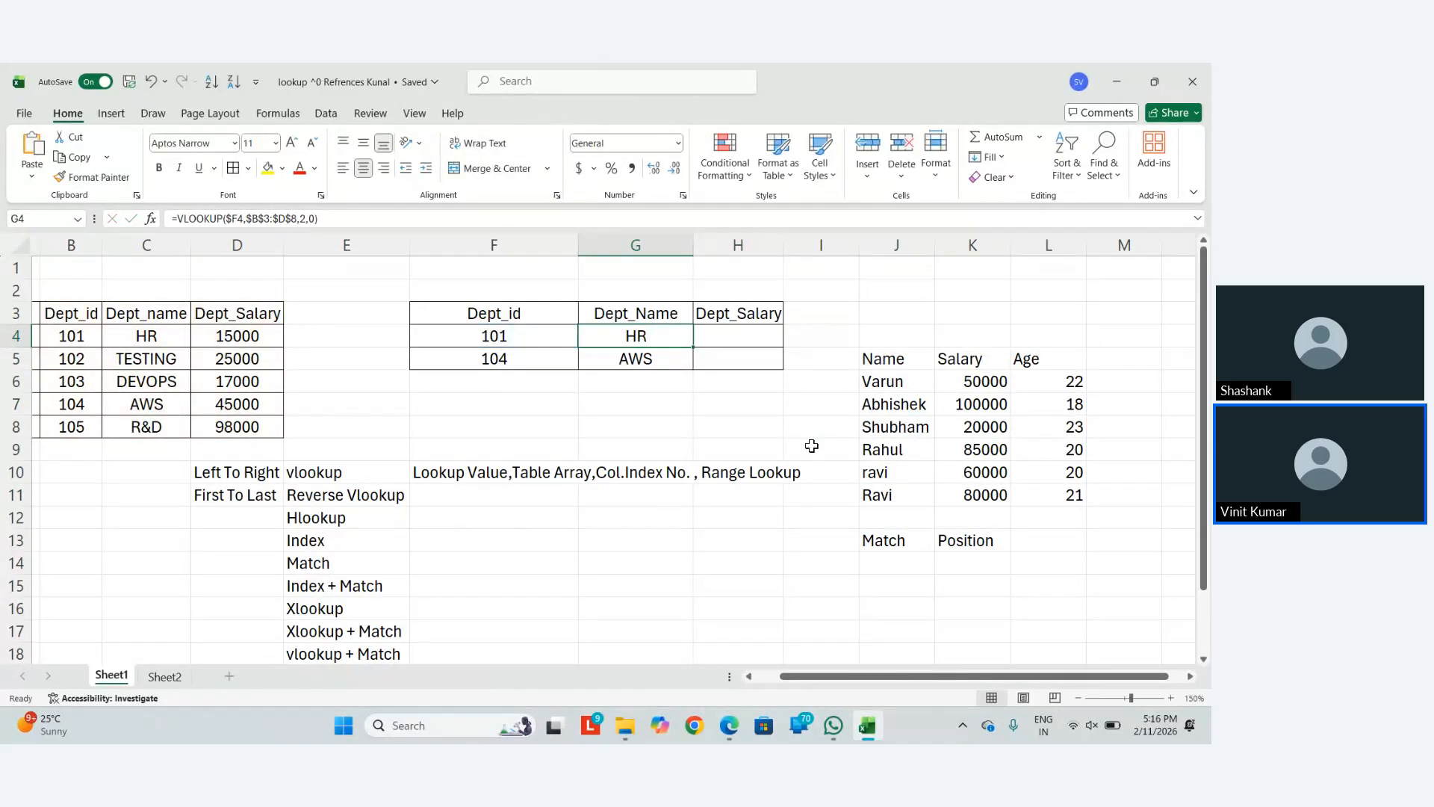
Start G4's VLOOKUP with $F4 as lookup value and $B$4:$D$8 as the table
text(=vloo)
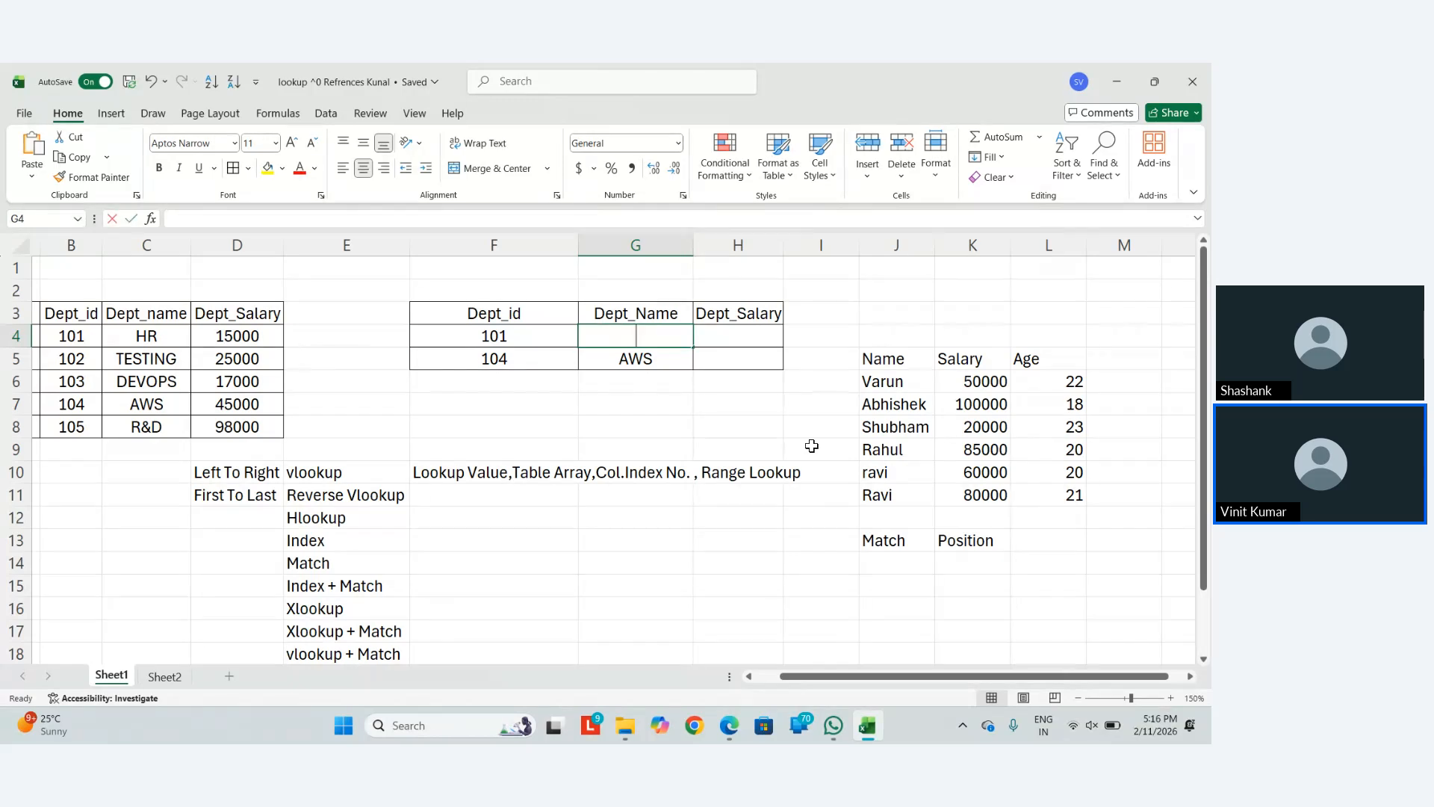
key(Tab)
key(Left)
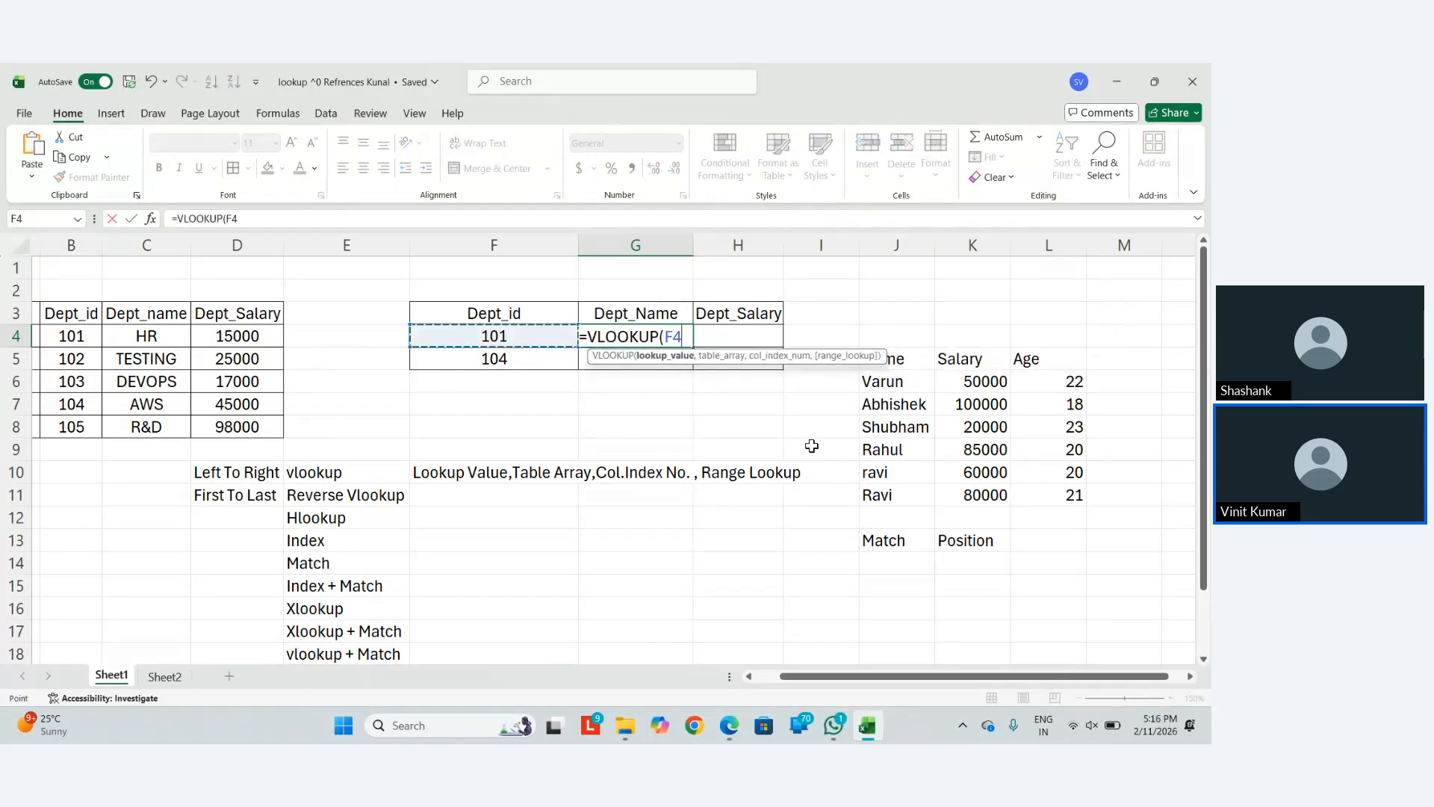
key(F4)
key(F4)
key(F4)
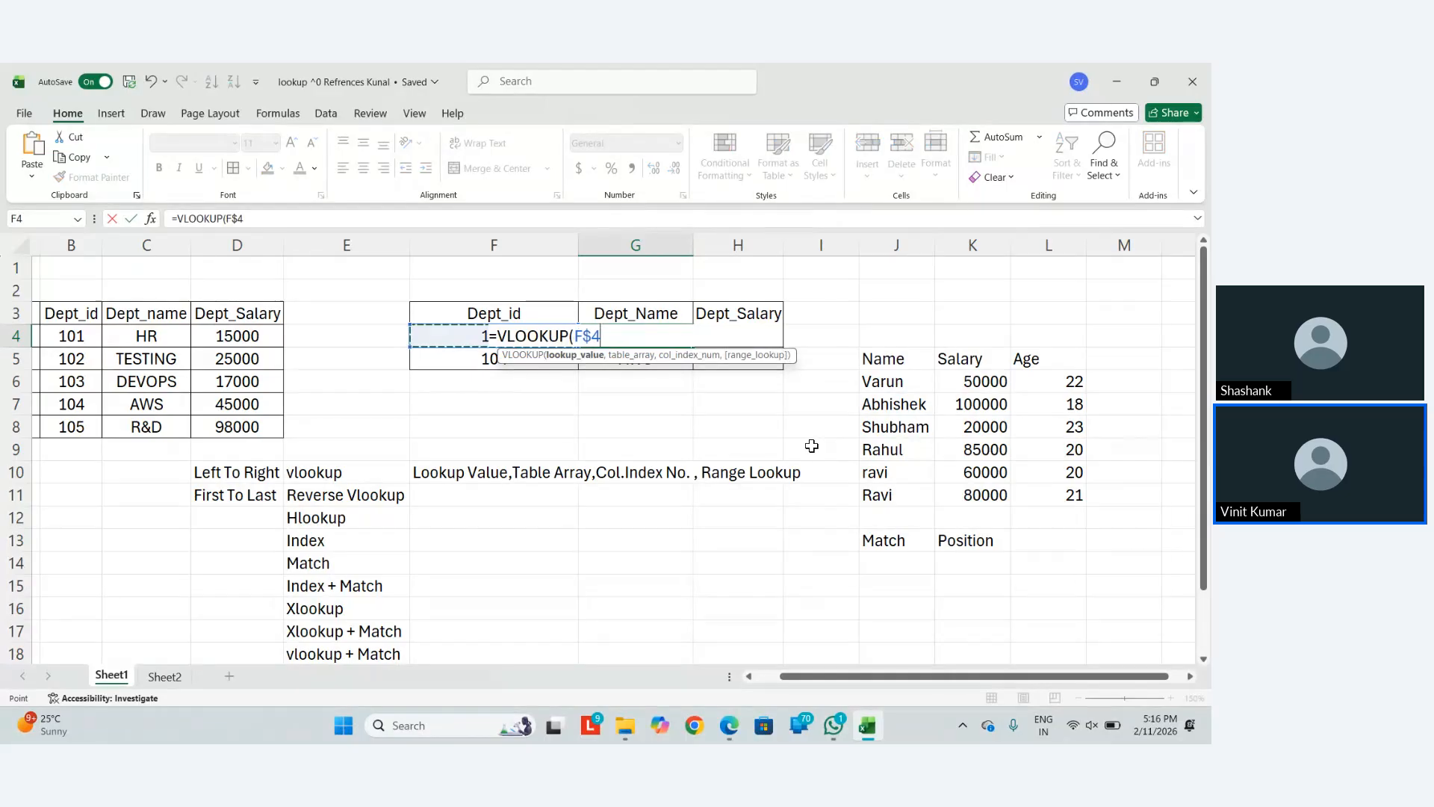
text(,)
key(Left)
key(Left)
key(Left)
key(Left)
key(Left)
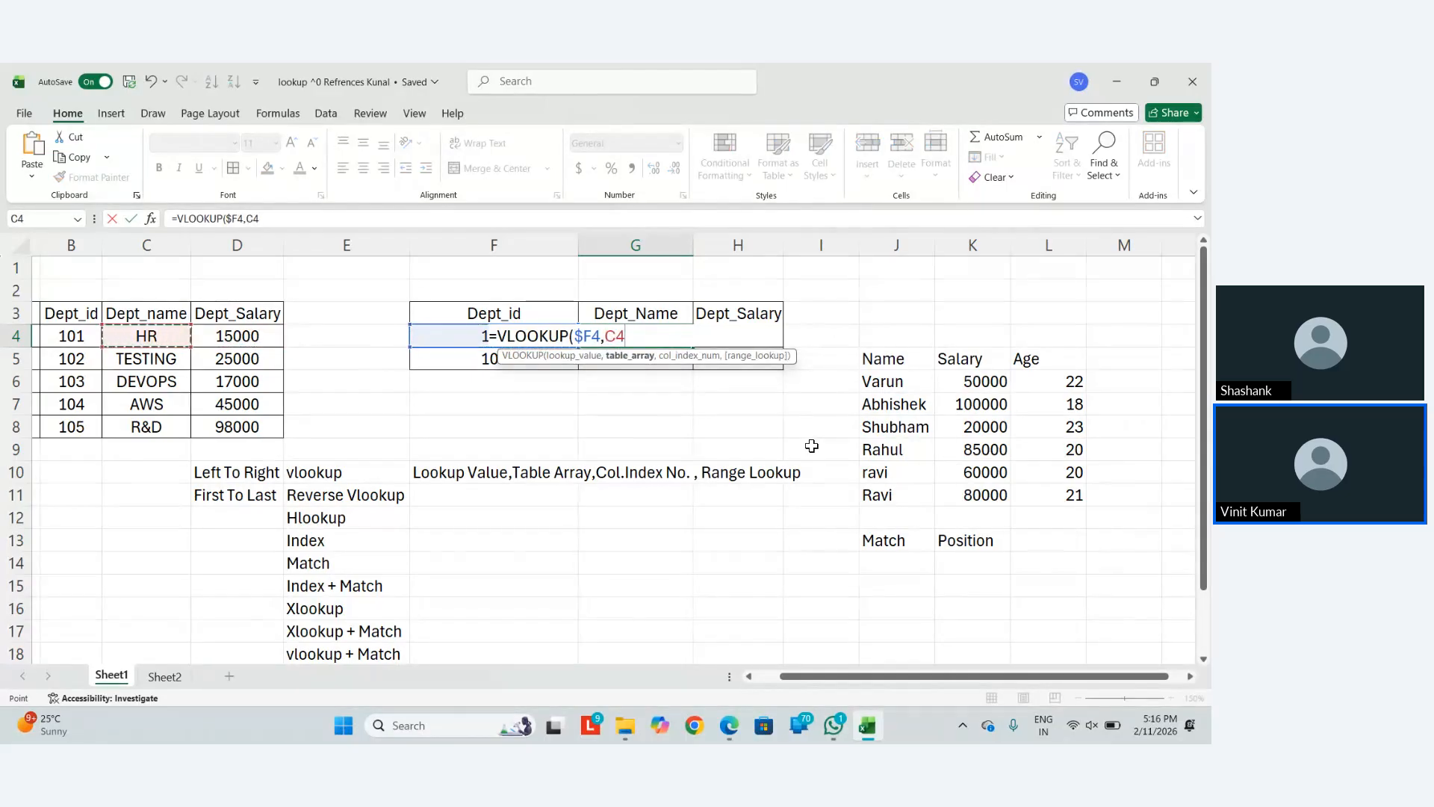
key(ctrl+shift+Down)
key(ctrl+shift+Right)
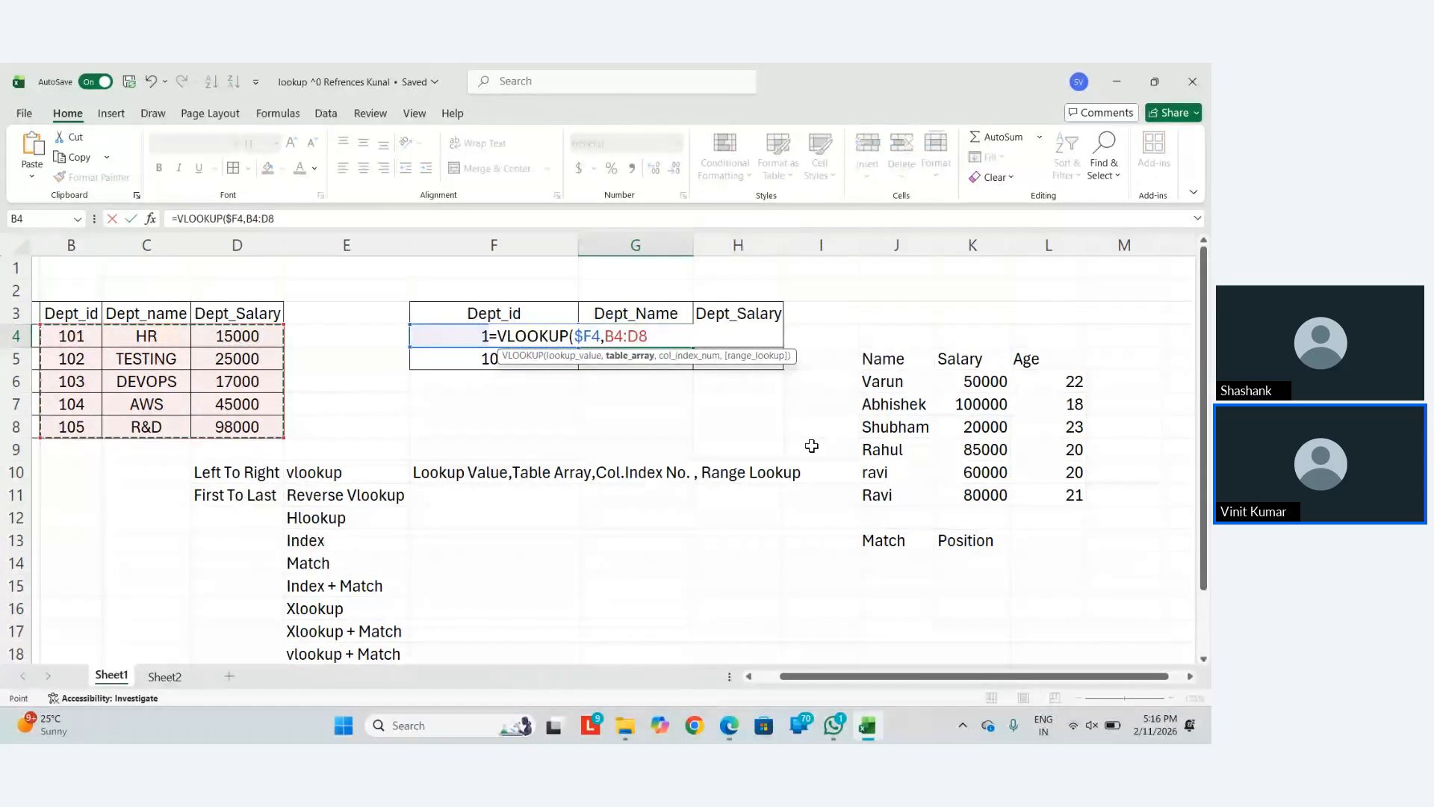
key(F4)
Use MATCH(G$3,$B$3:$D$3,0) as the column index with FALSE, committing G4
text(,match)
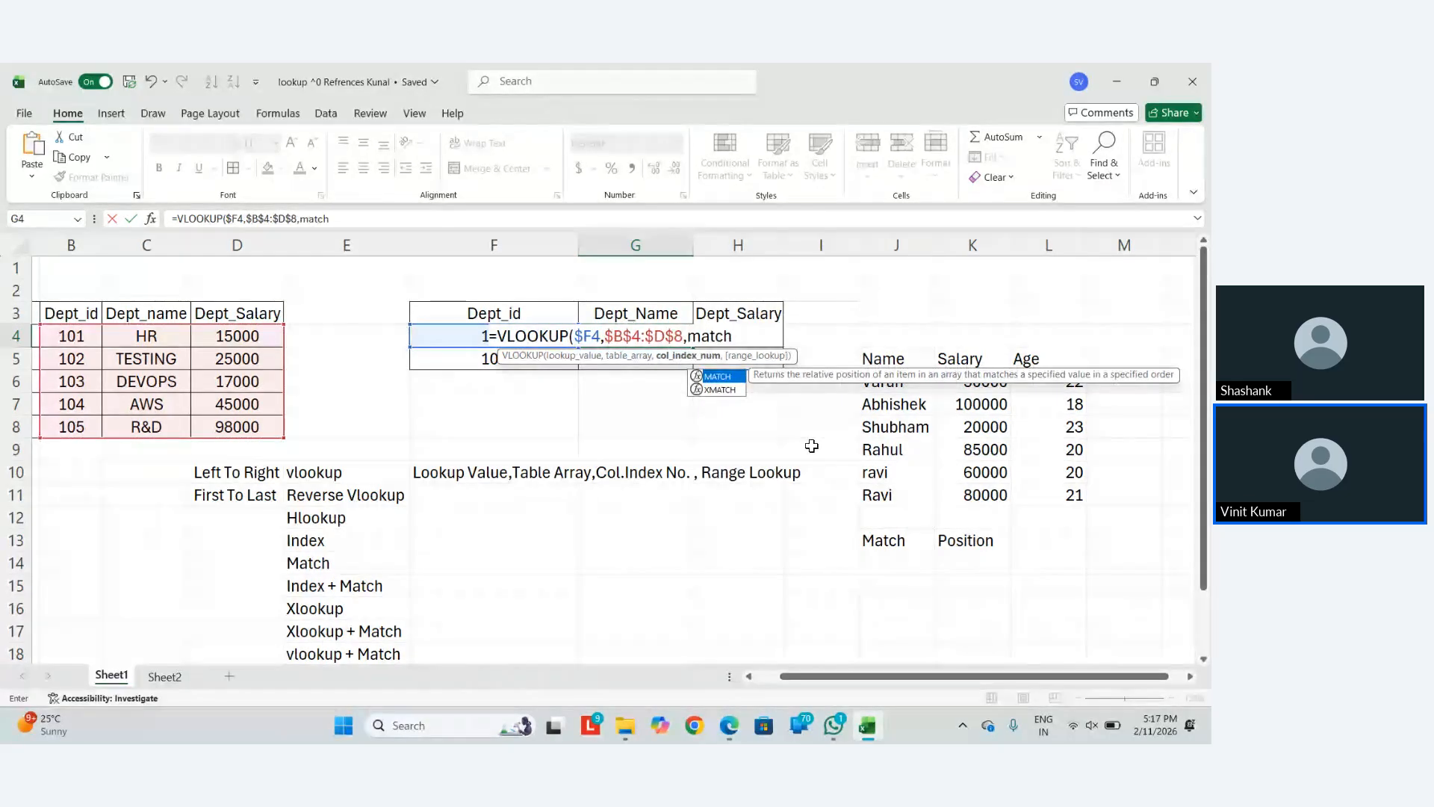
key(Tab)
key(Up)
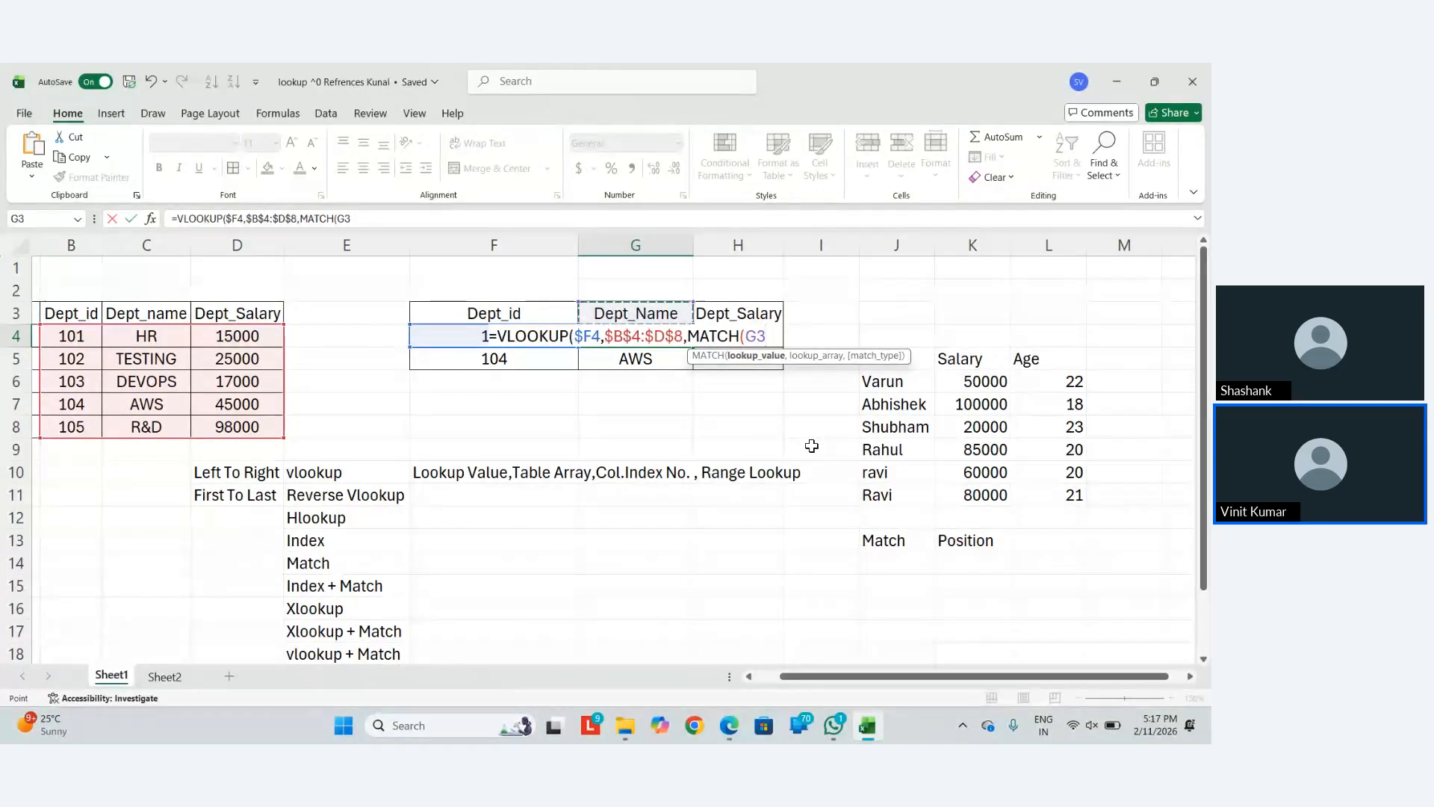
key(F4)
key(F4)
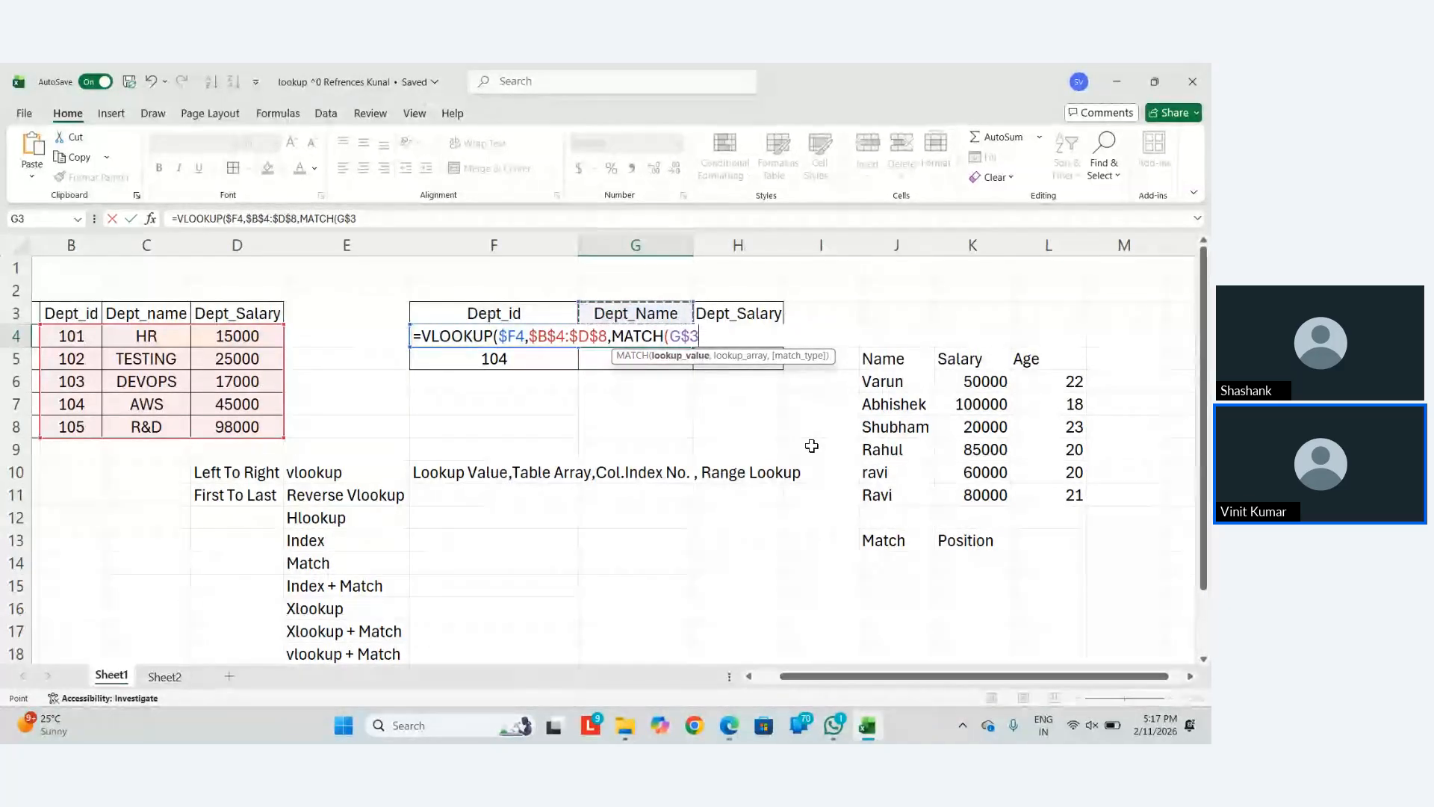
text(,)
key(Up)
key(Left)
key(Left)
key(Left)
key(Left)
key(Left)
key(shift+Down)
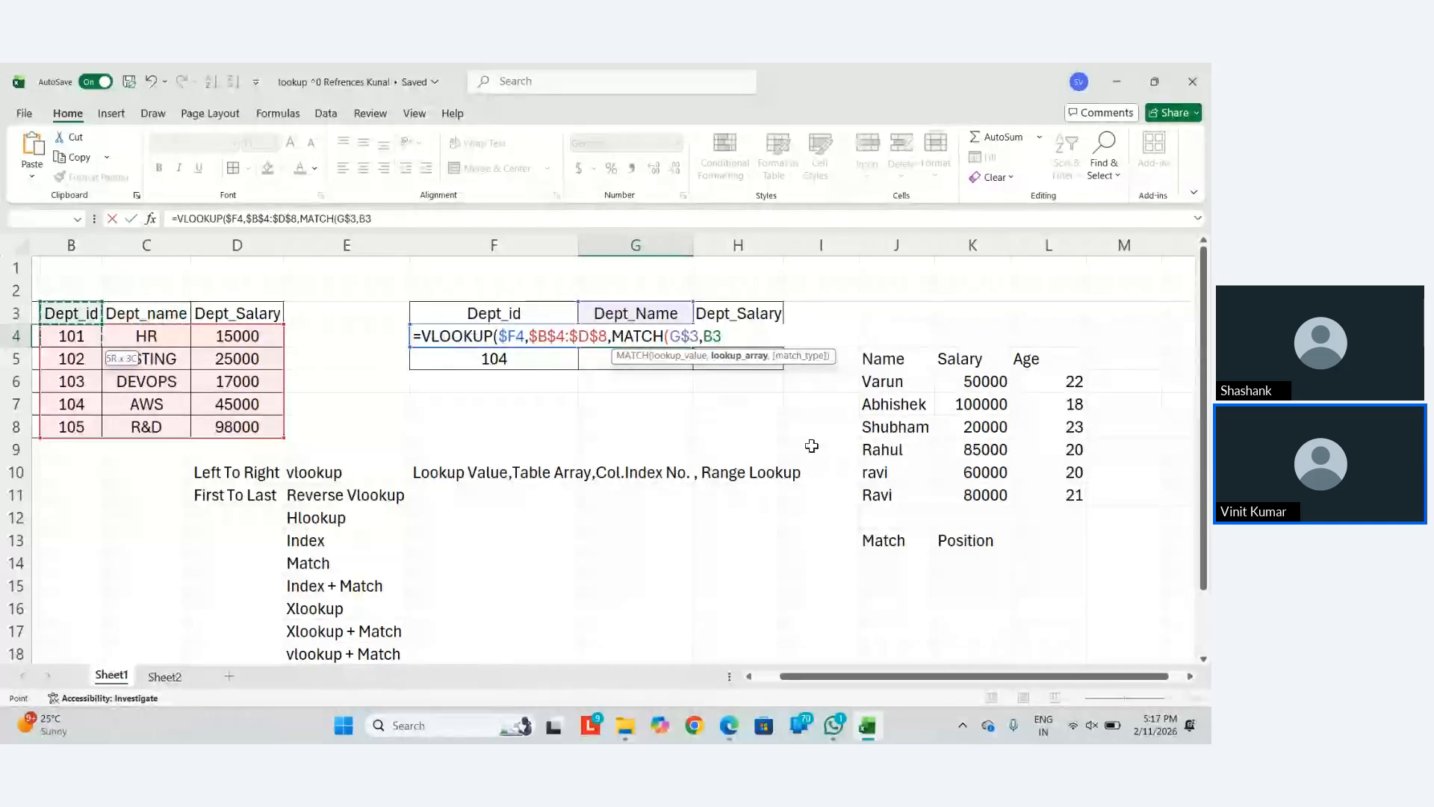
key(shift+Right)
key(shift+Right)
key(shift+Up)
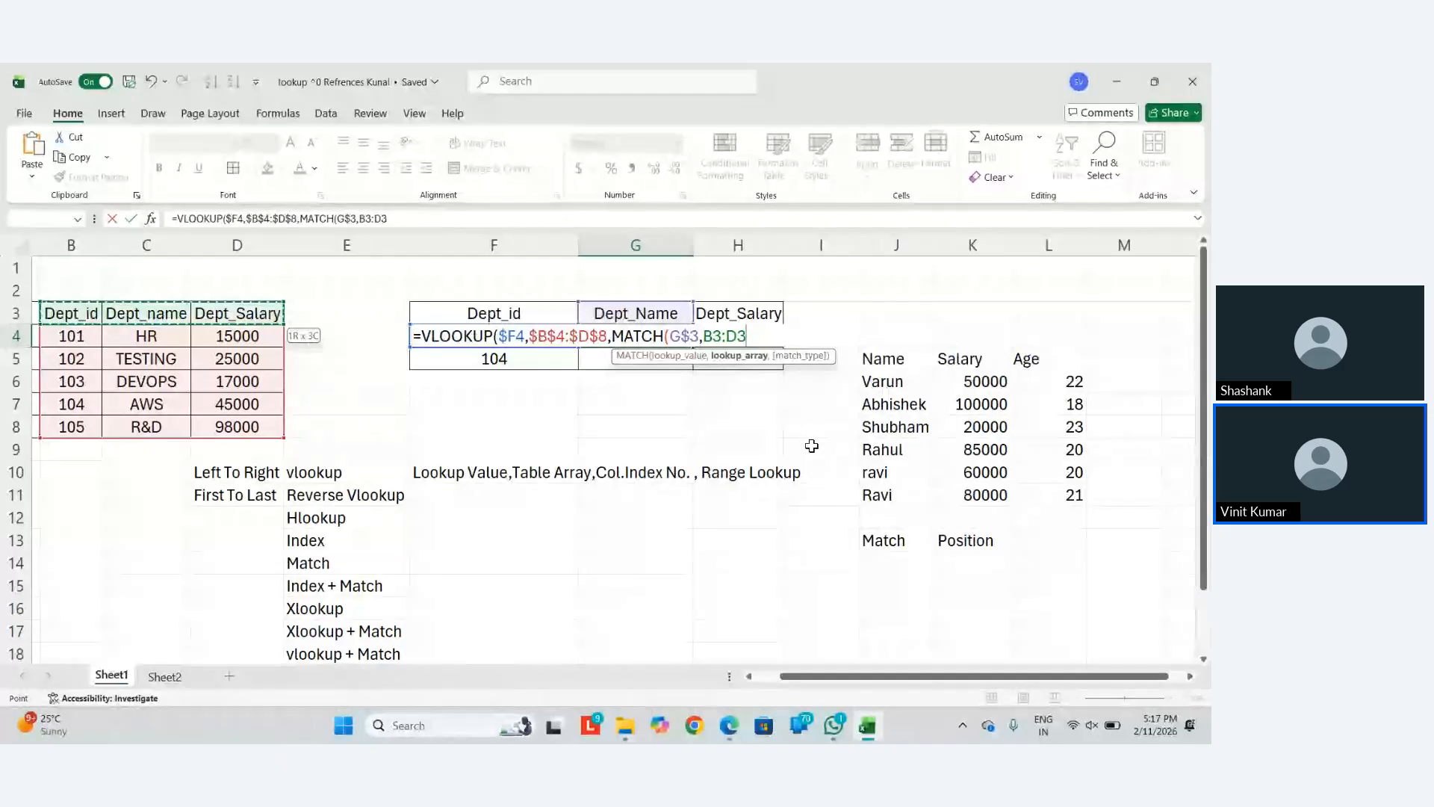
key(F4)
text(,)
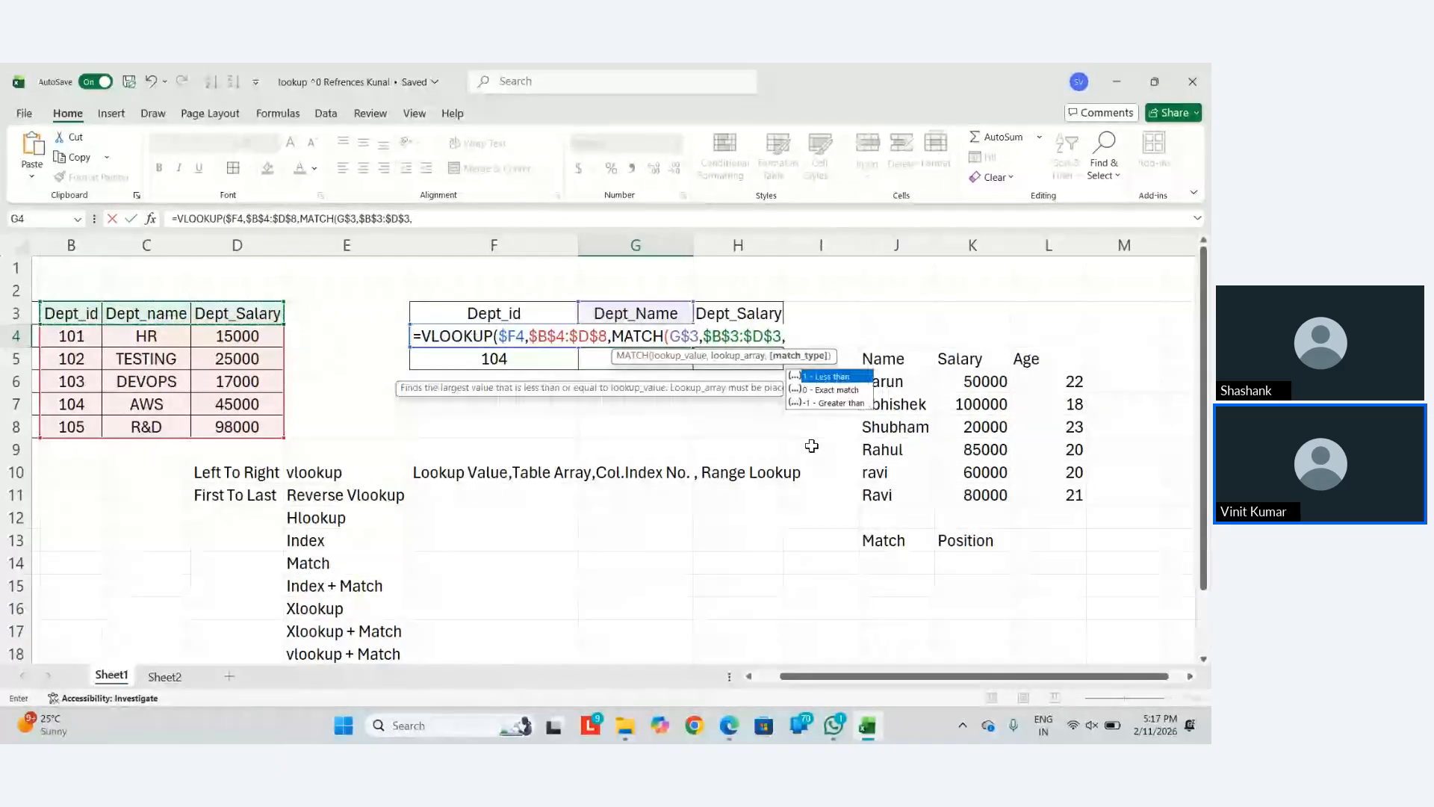
text(0)
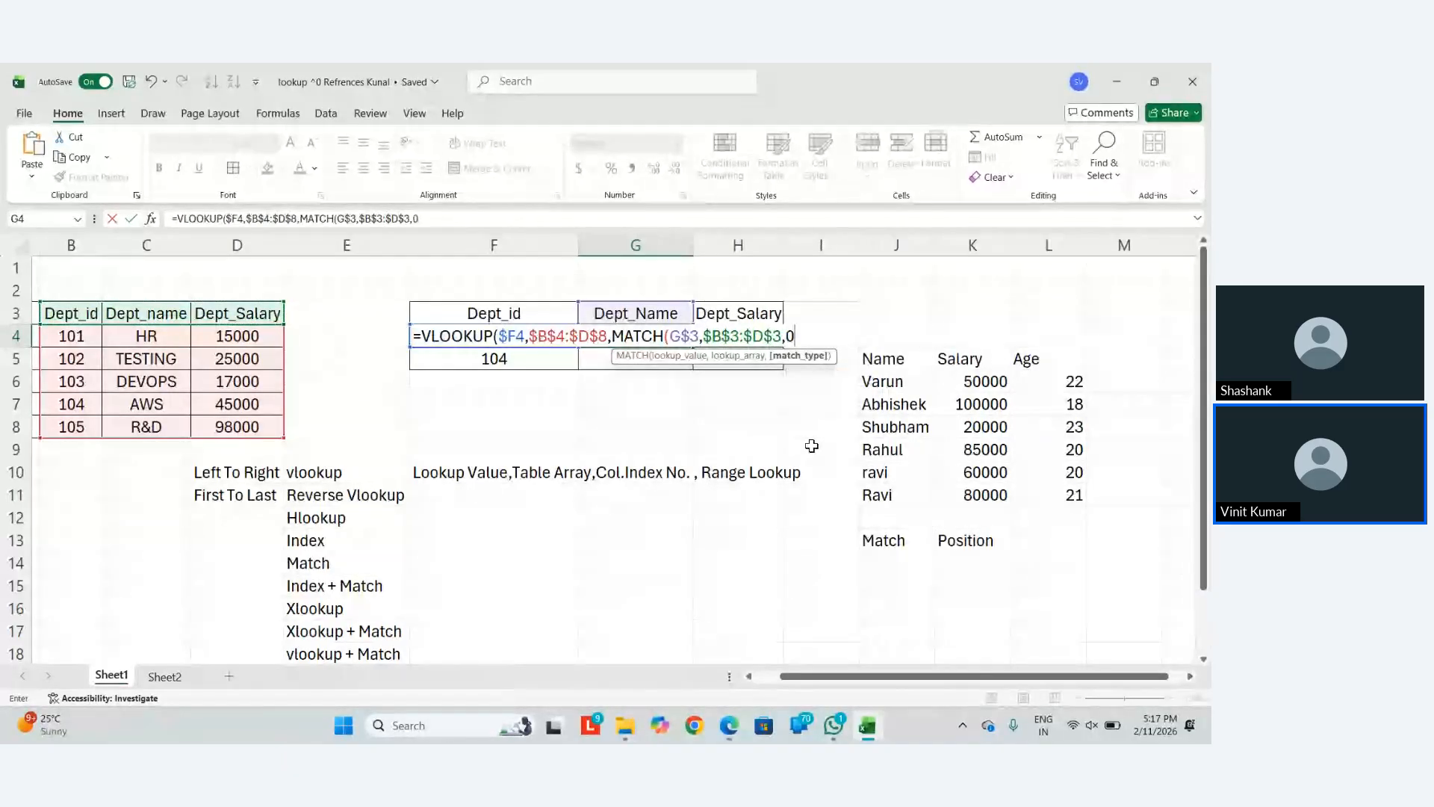
text(),FALSE)
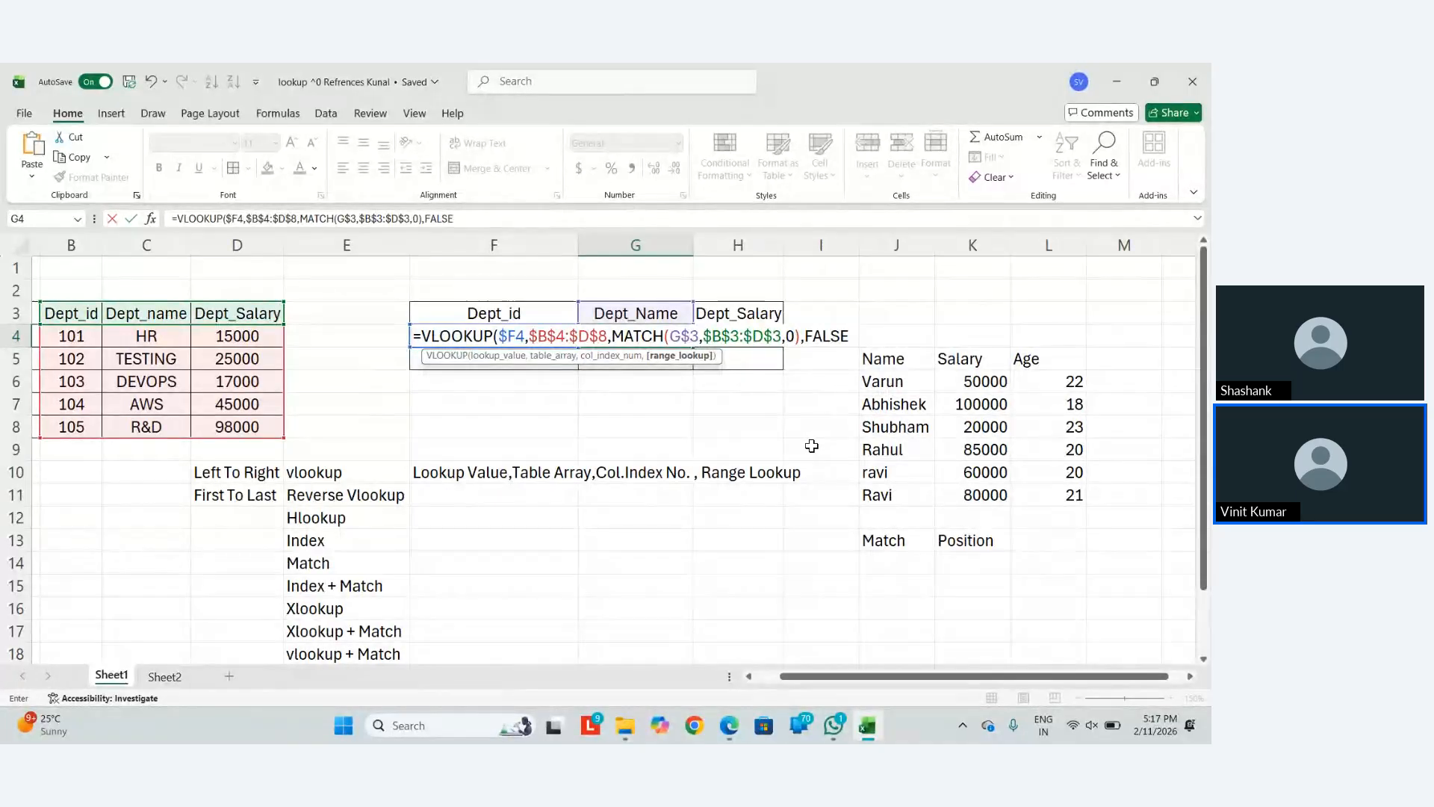
key(ctrl+Return)
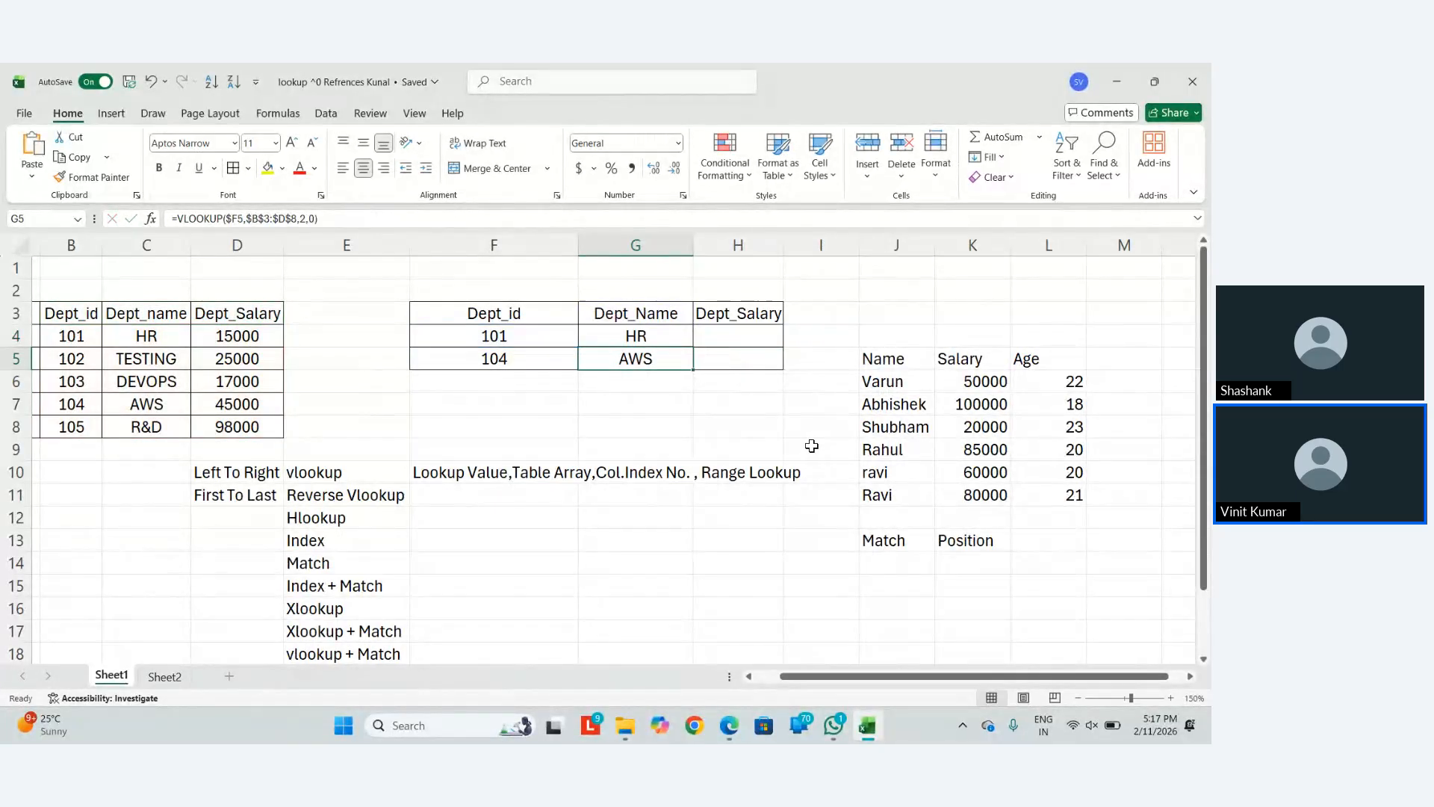
Fill the G4 formula right into H4 and review G4's formula
key(shift+Right)
key(ctrl+r)
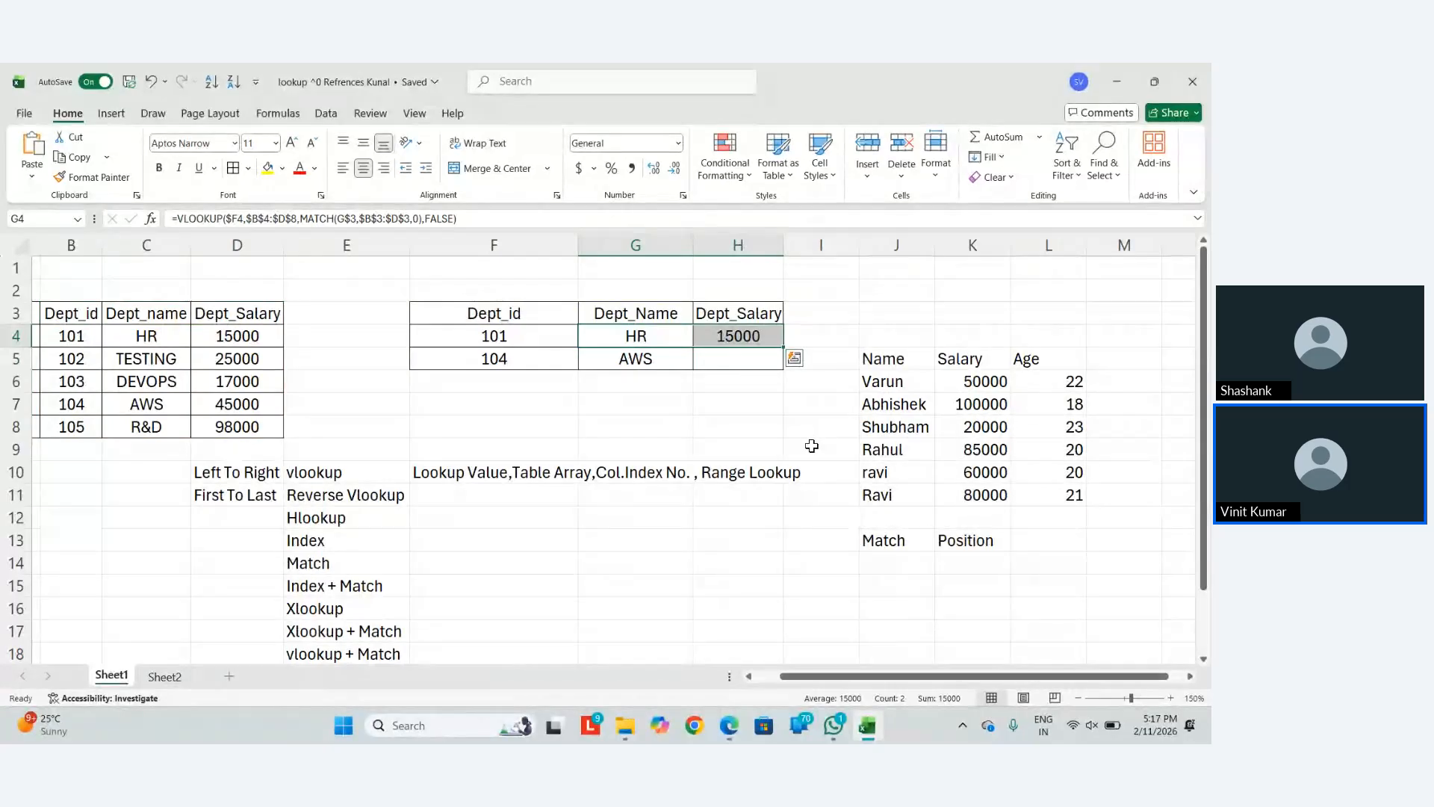
key(Right)
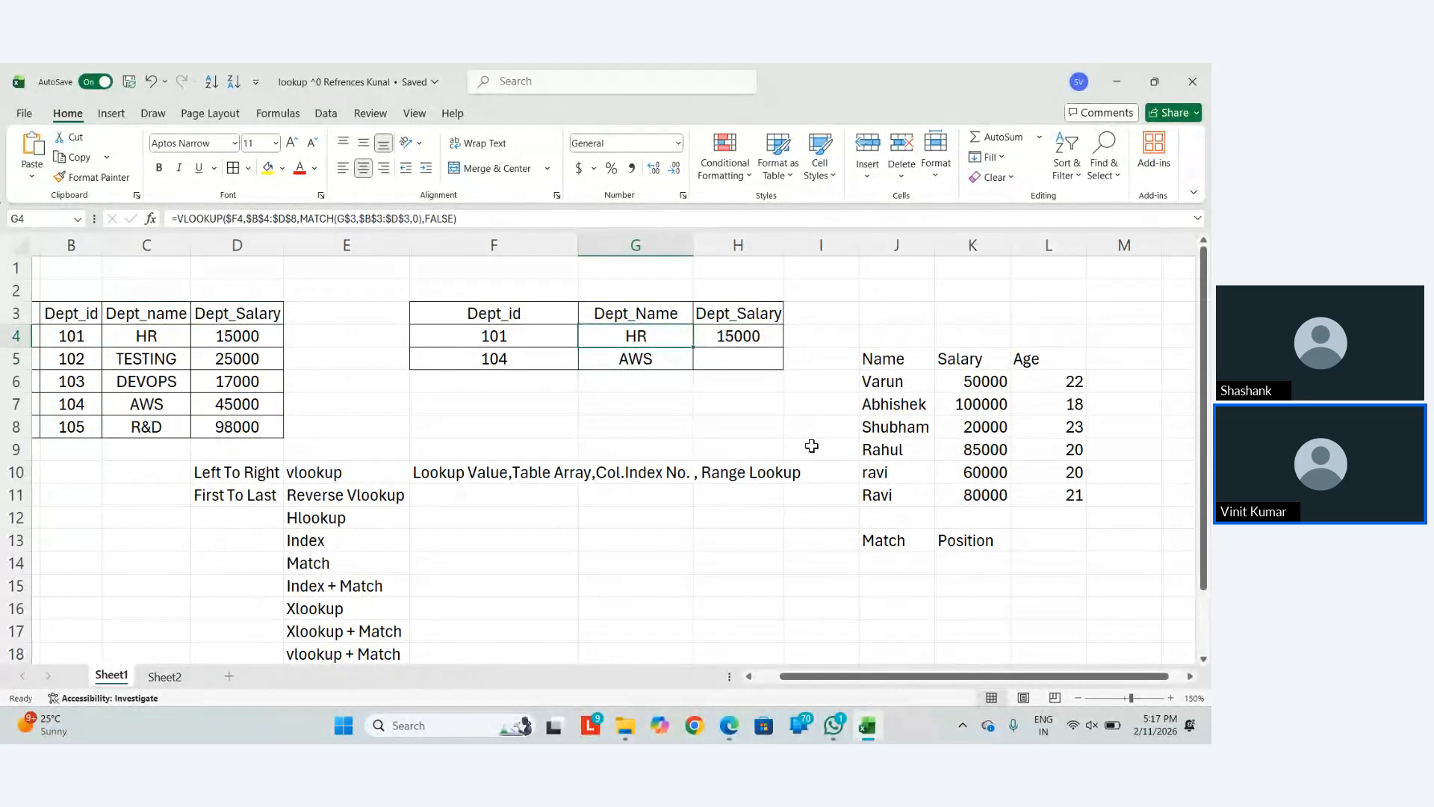
key(Left)
key(F2)
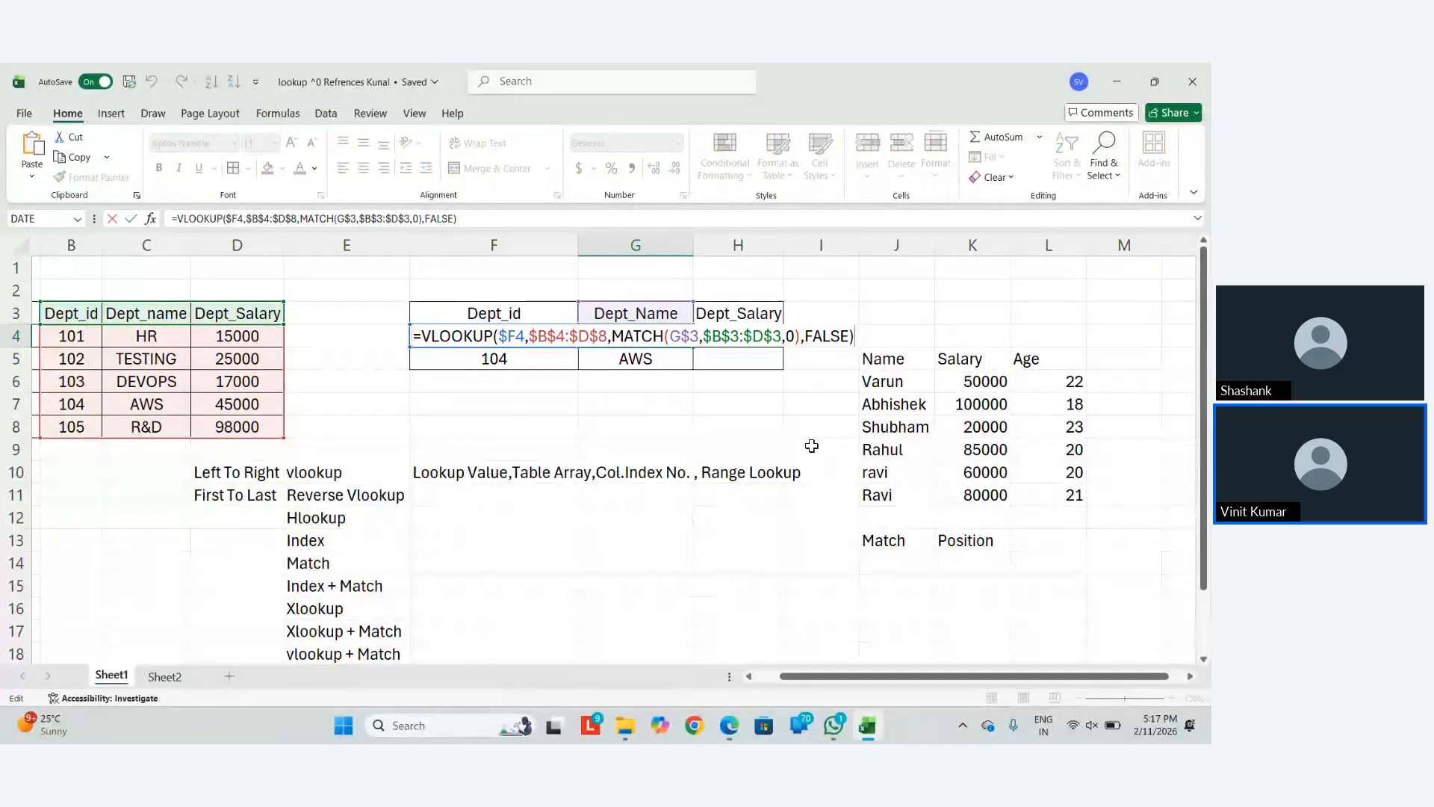
key(Return)
key(Up)
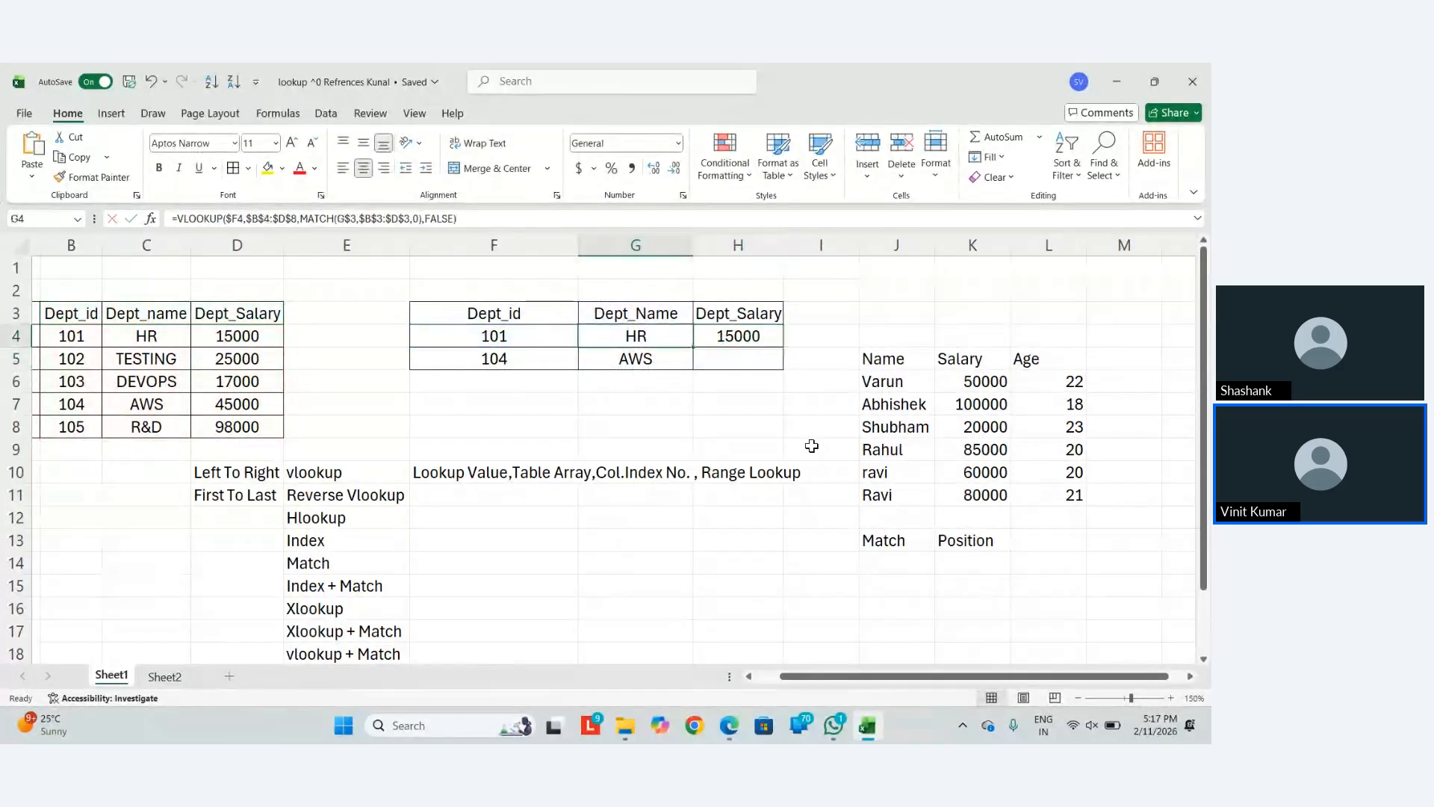
key(shift+Right)
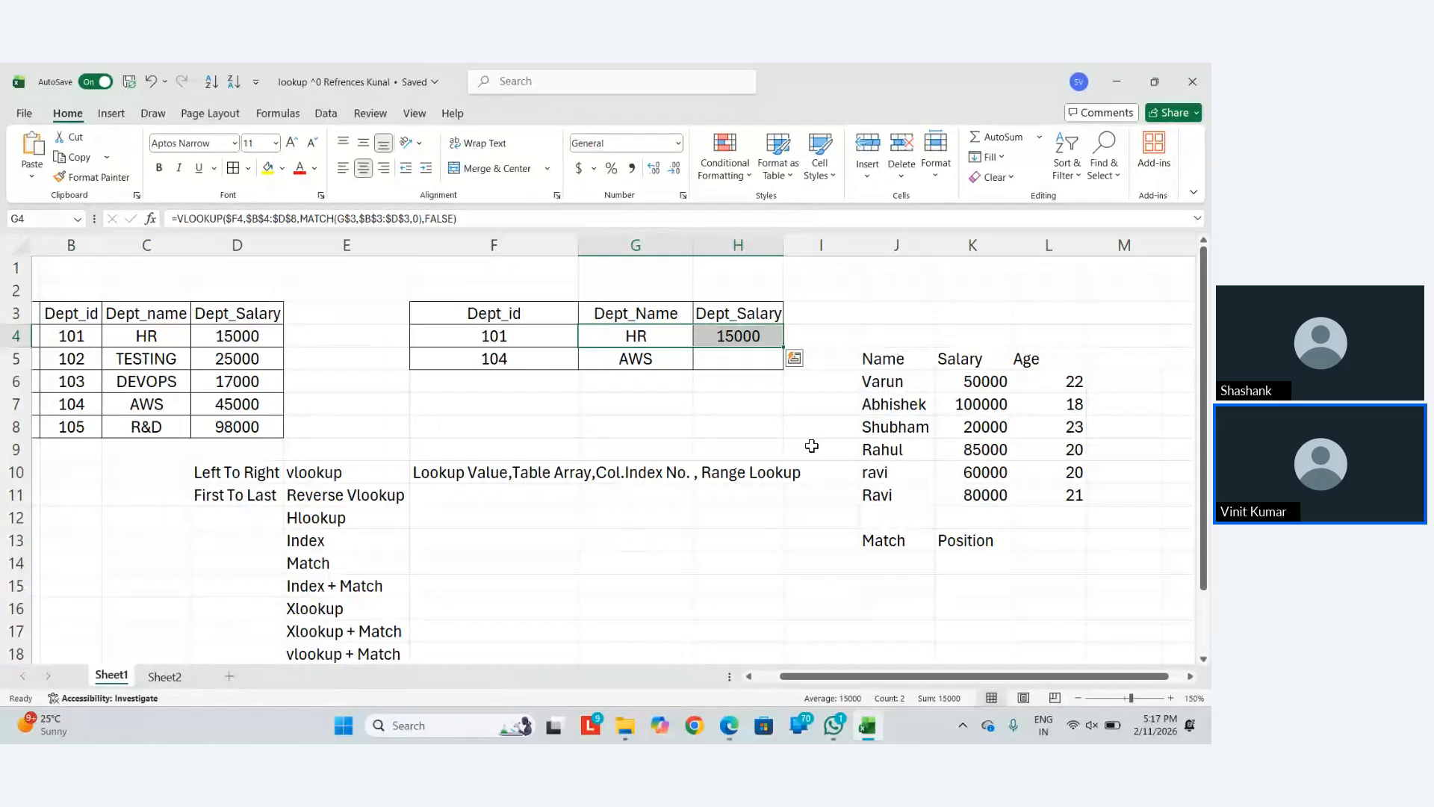
key(shift+Left)
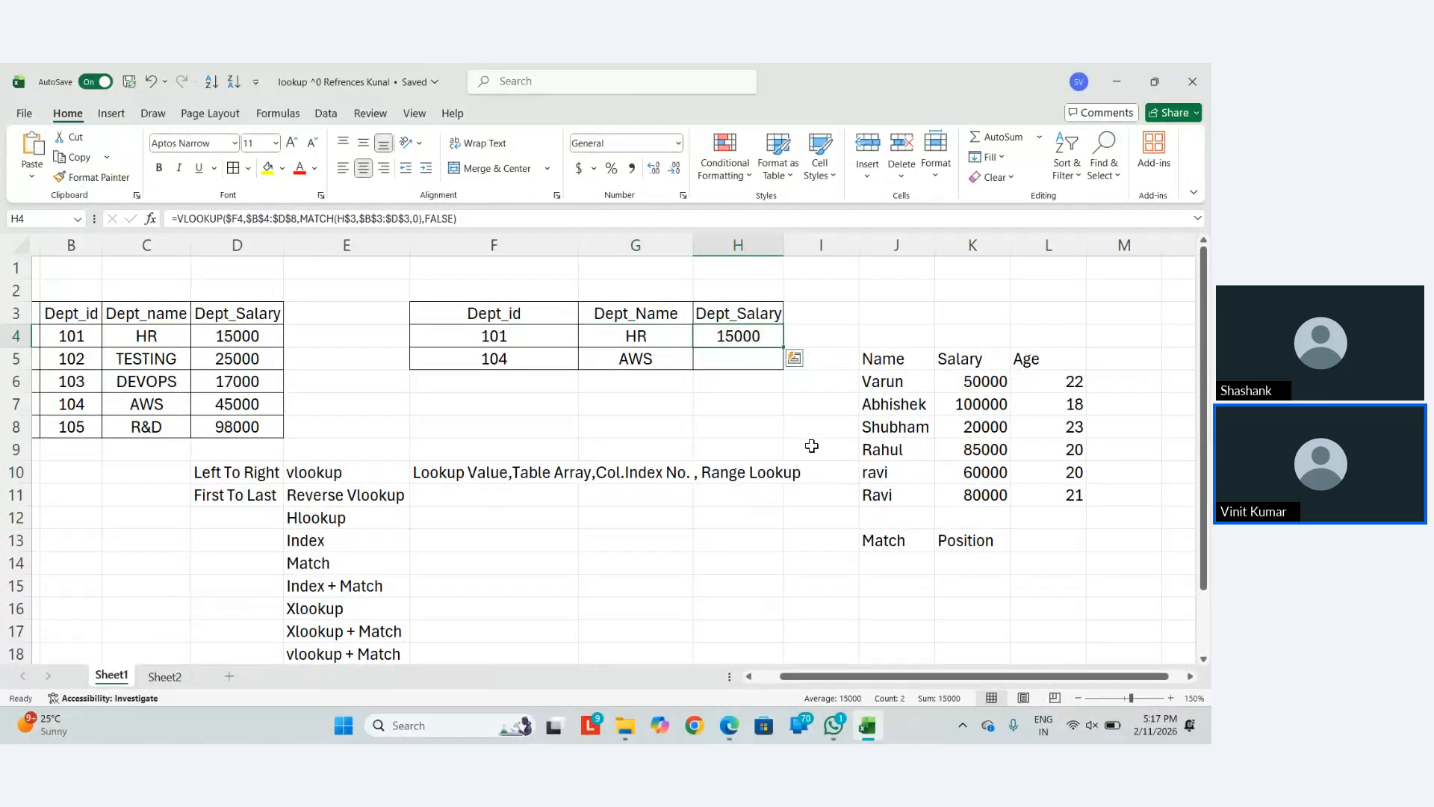
key(F2)
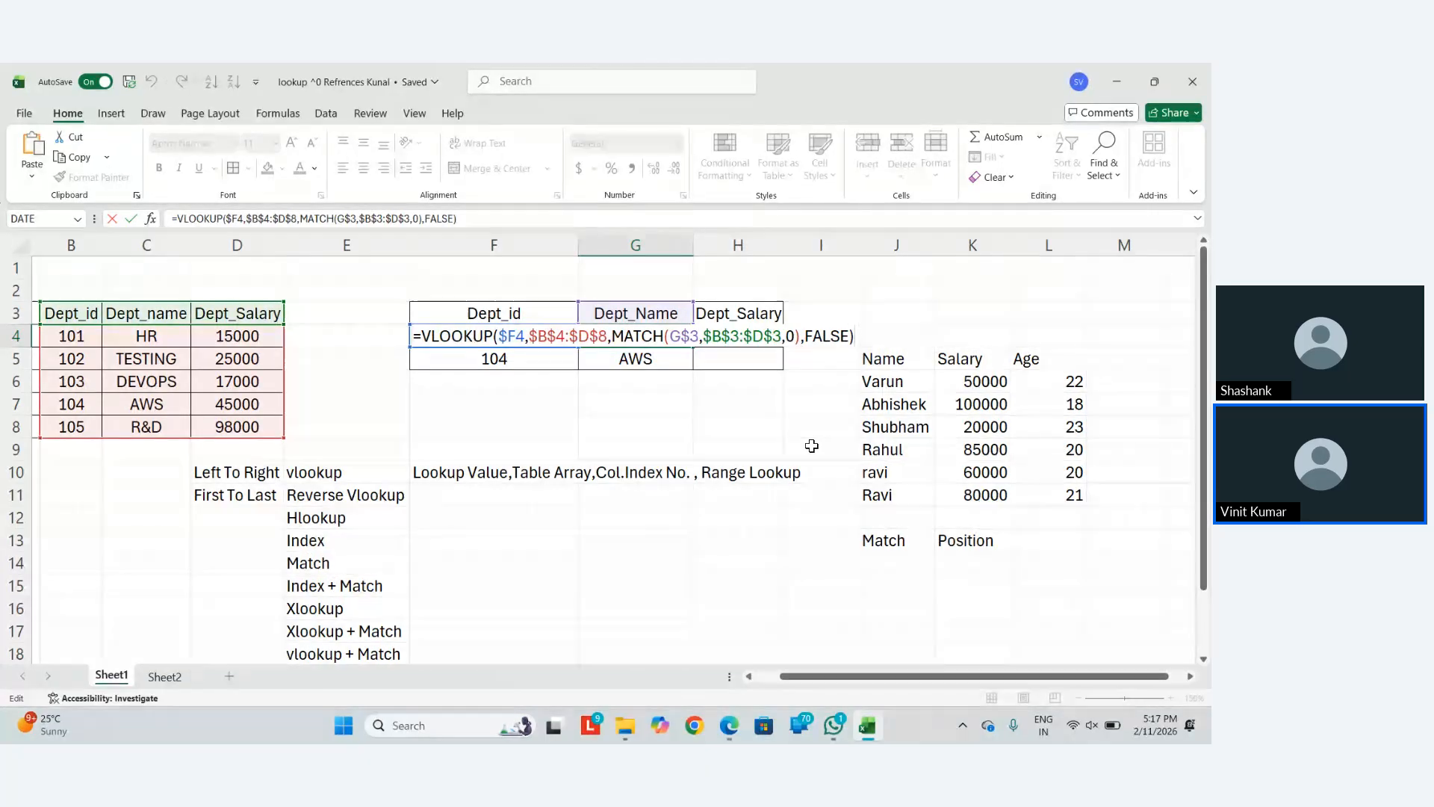
key(Tab)
key(F2)
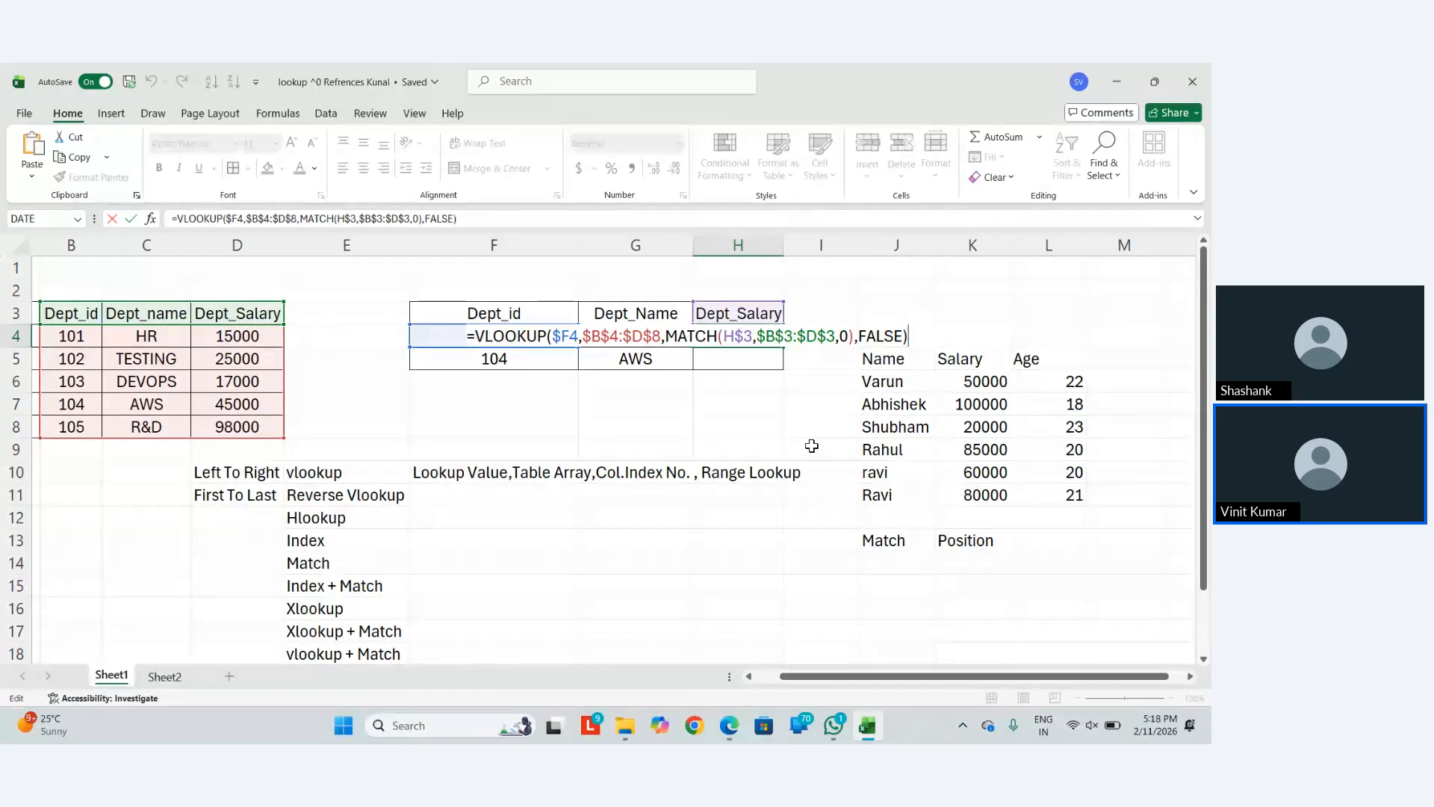
key(ctrl+Return)
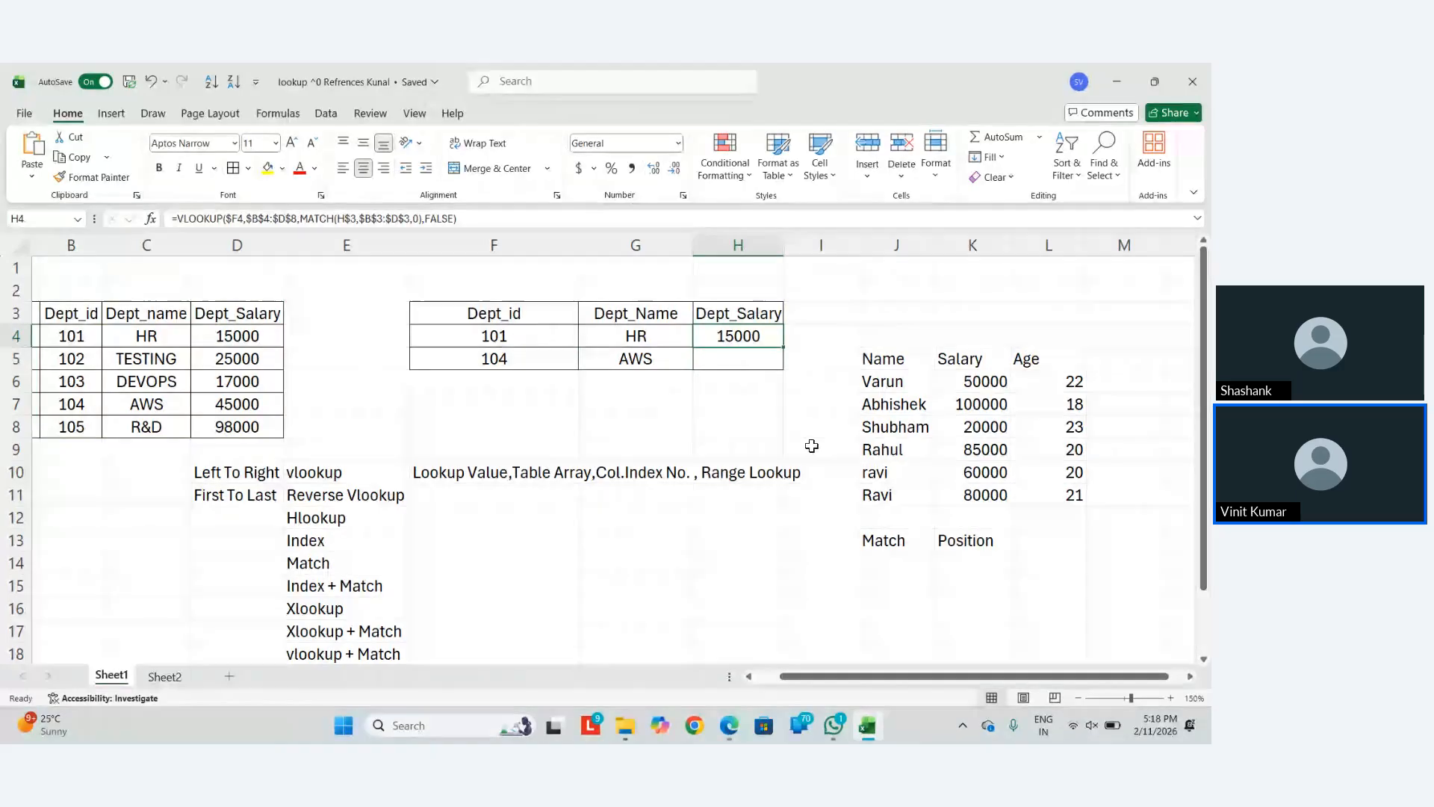
key(Down)
key(Left)
key(Up)
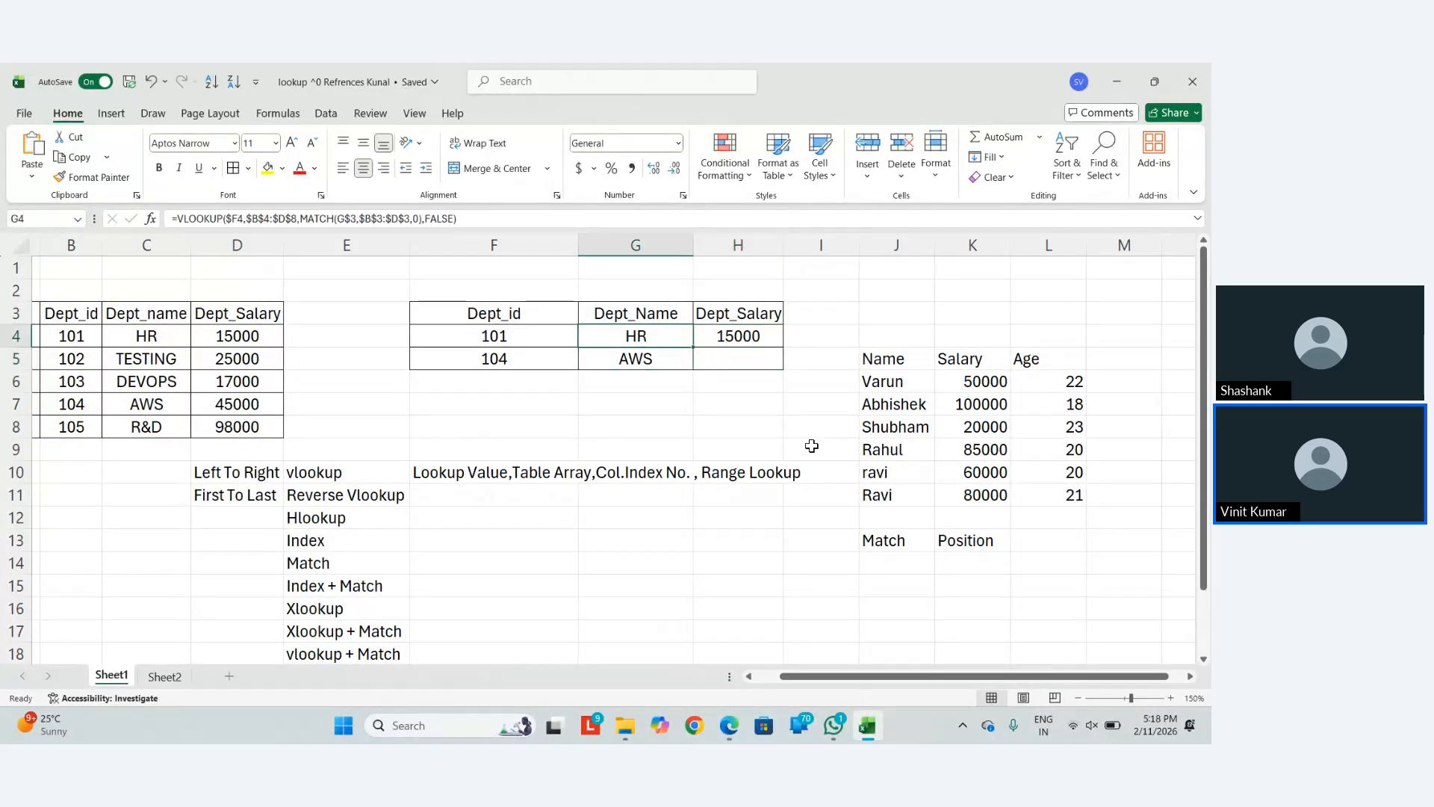
key(shift+Right)
key(ctrl+v)
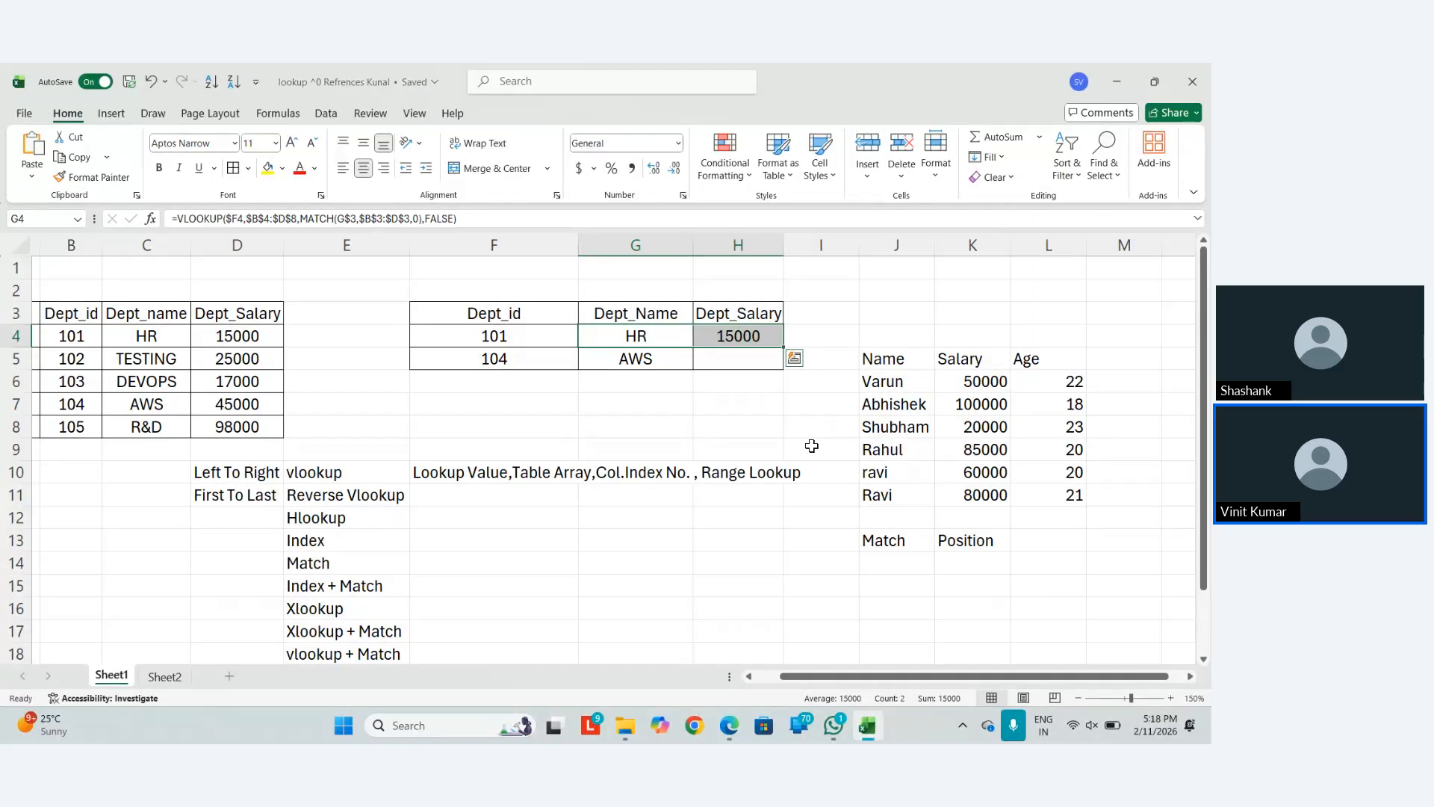
key(super+v)
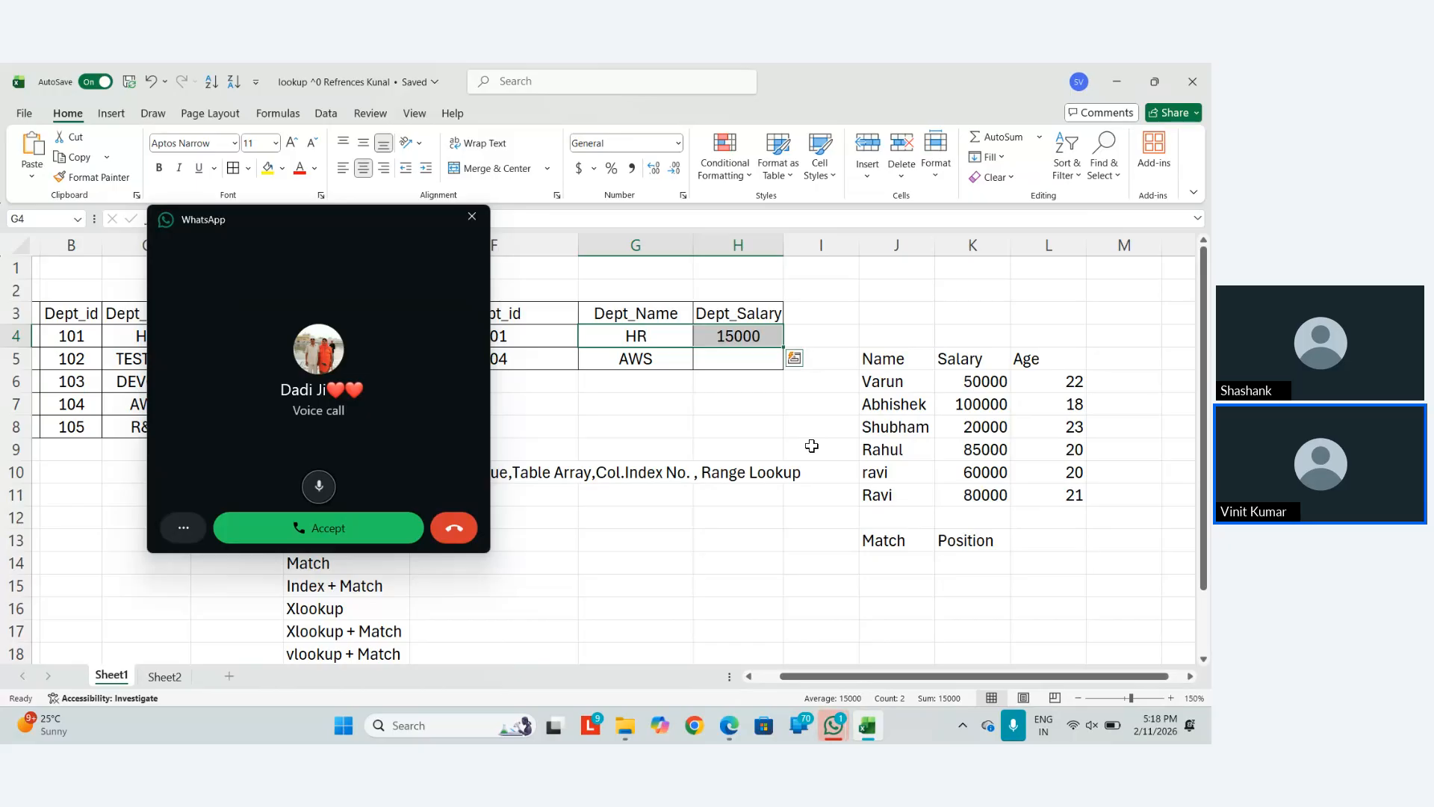
Focus the WhatsApp call window and decline the voice call, then decline it again when it rings
click(460, 535)
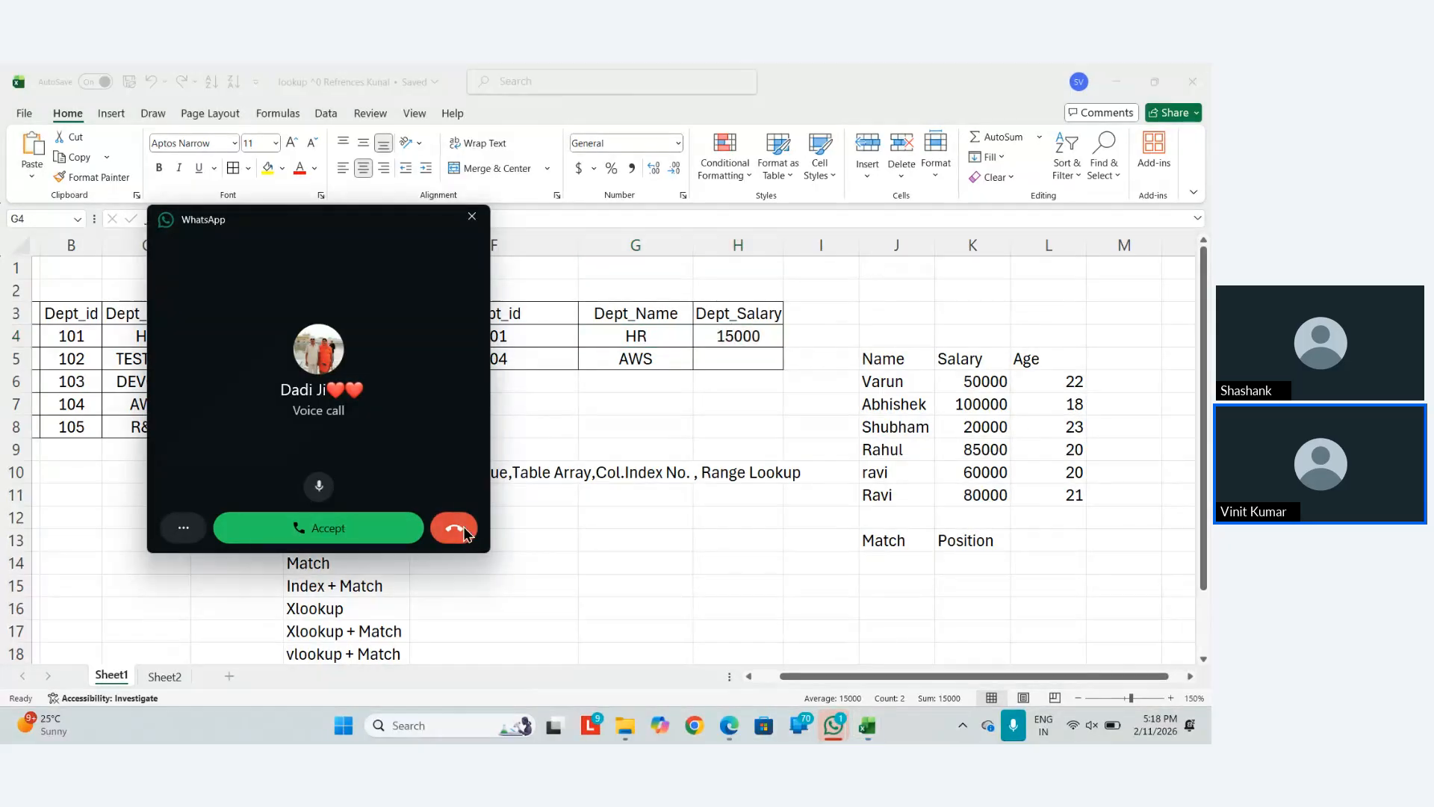
click(462, 528)
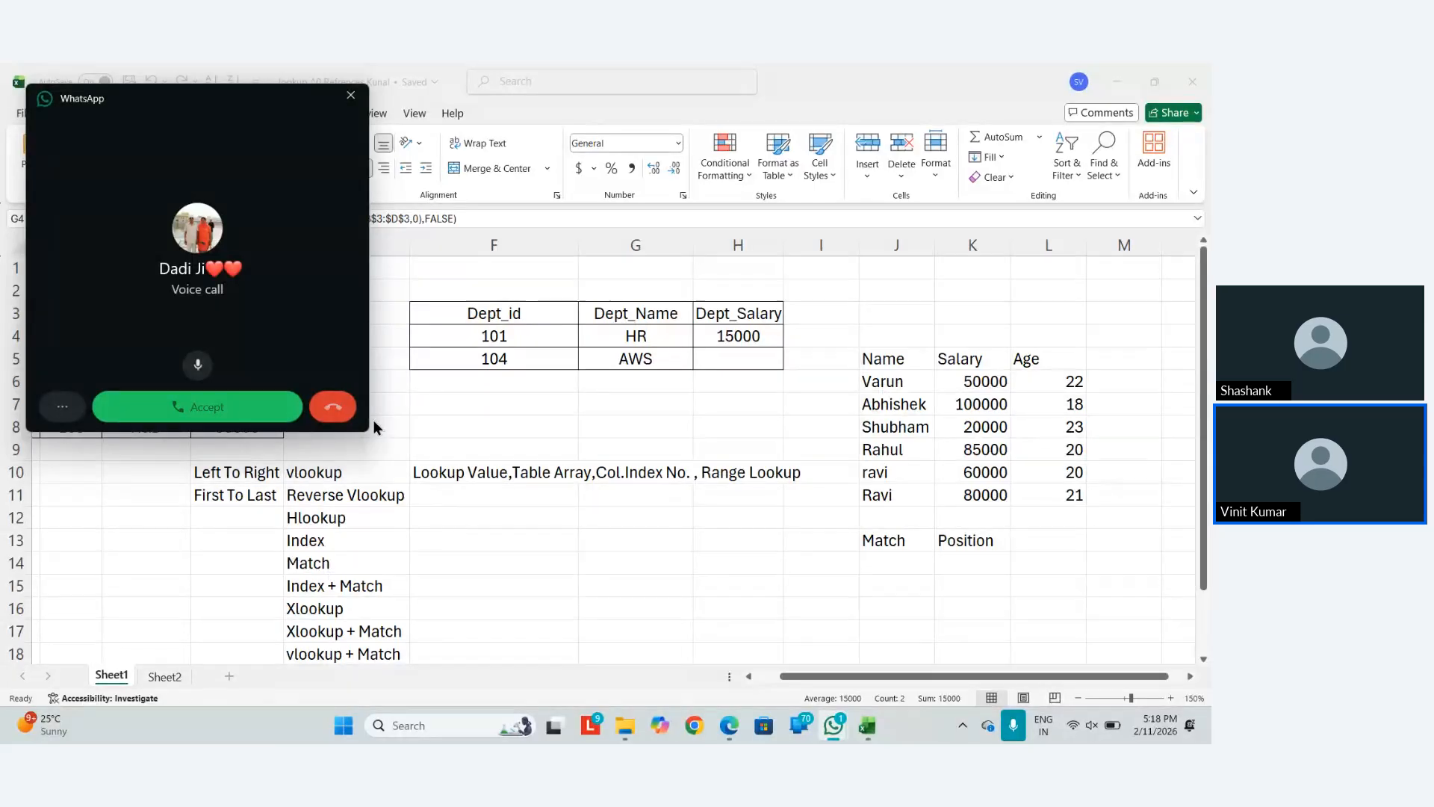
click(336, 408)
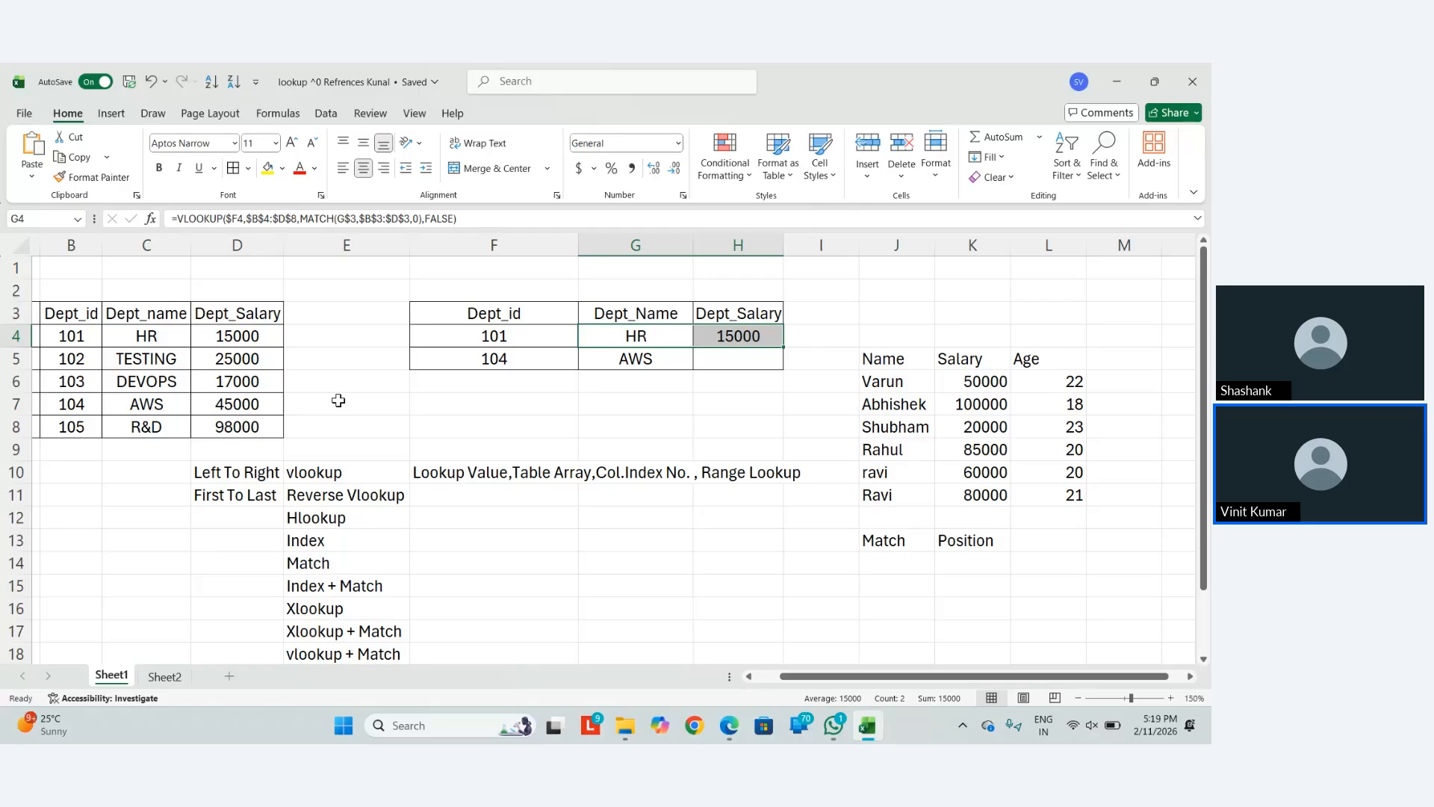
Move across the sheet to J10, where the lowercase lookup name sits
key(Right)
key(Down)
key(Down)
key(Down)
key(Down)
key(Down)
key(Down)
key(Down)
key(Right)
key(Right)
key(Left)
key(Left)
key(Up)
key(Right)
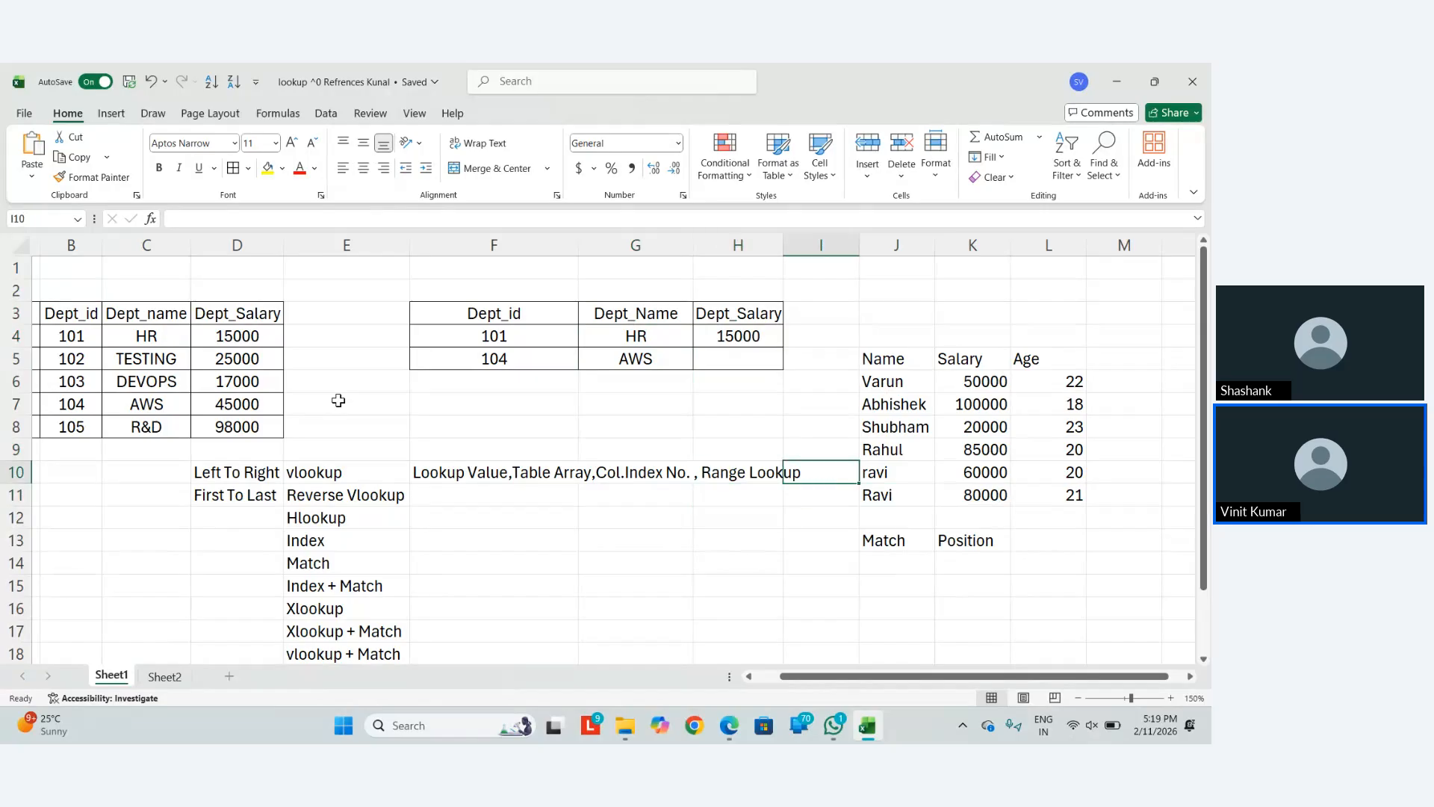
key(Right)
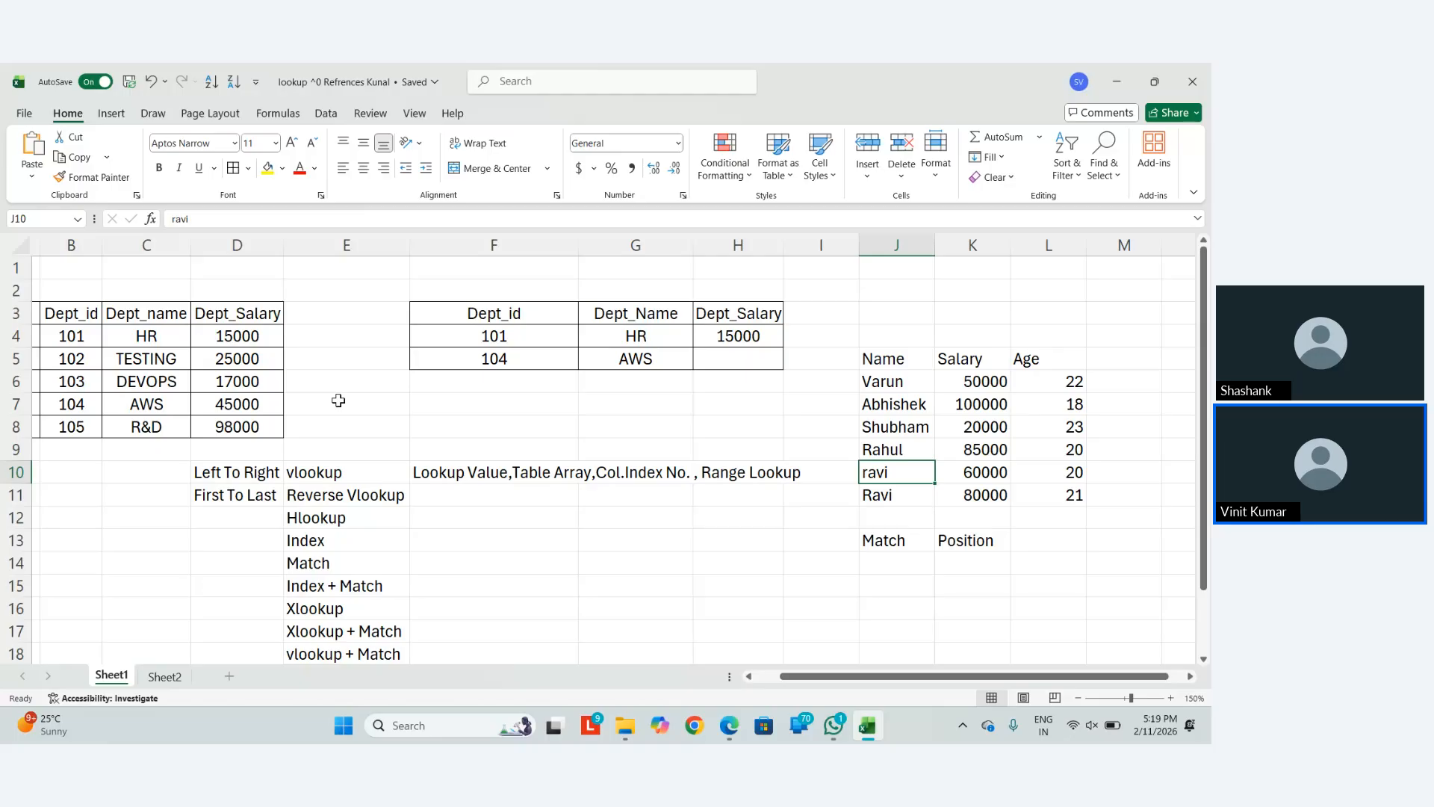
Enter 'Always Applied On Unique Values' in D12, accidentally opening the Protect Sheet dialog
key(ctrl+Left)
key(Left)
key(Down)
key(Left)
key(Down)
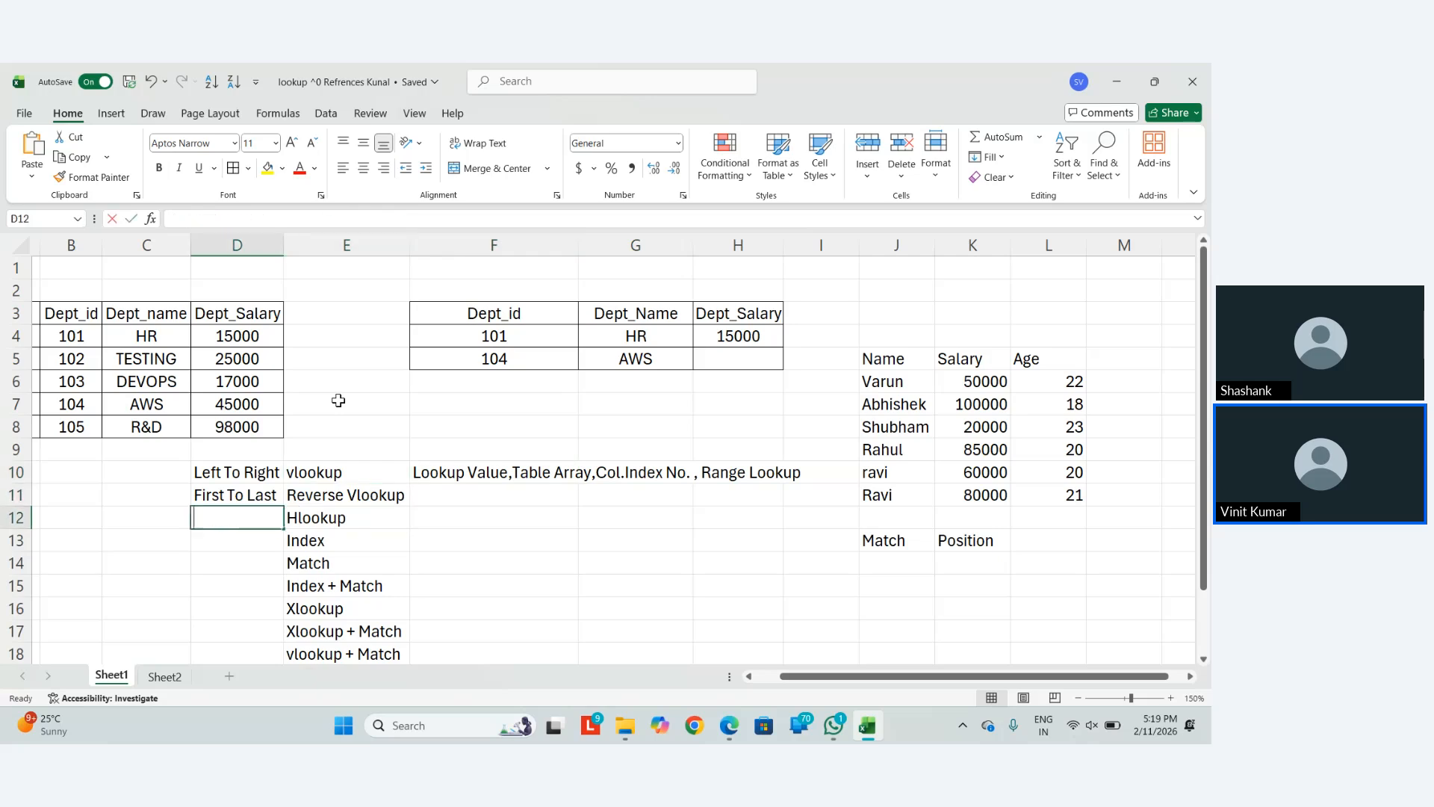
text(Un)
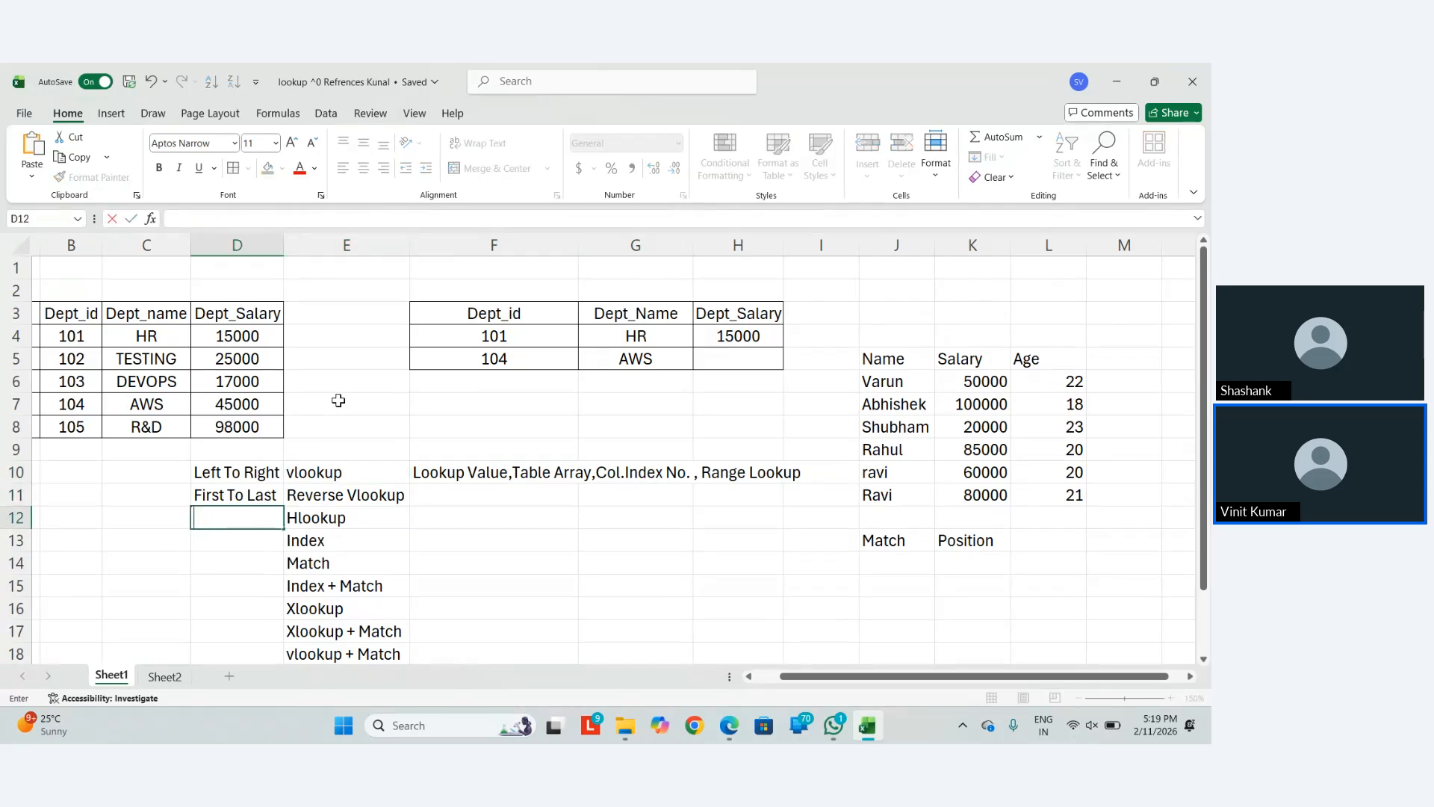
text(ways App)
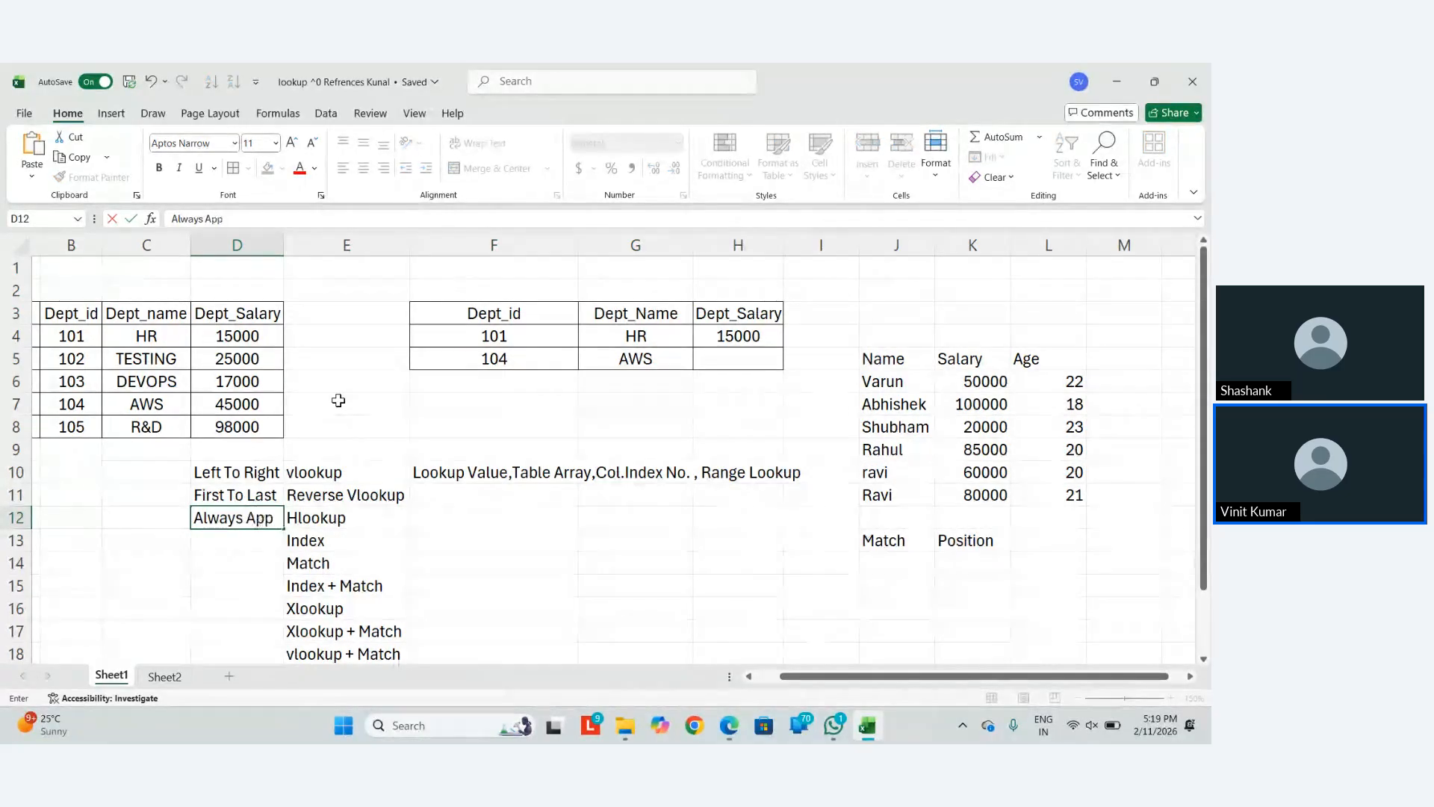
text(lied)
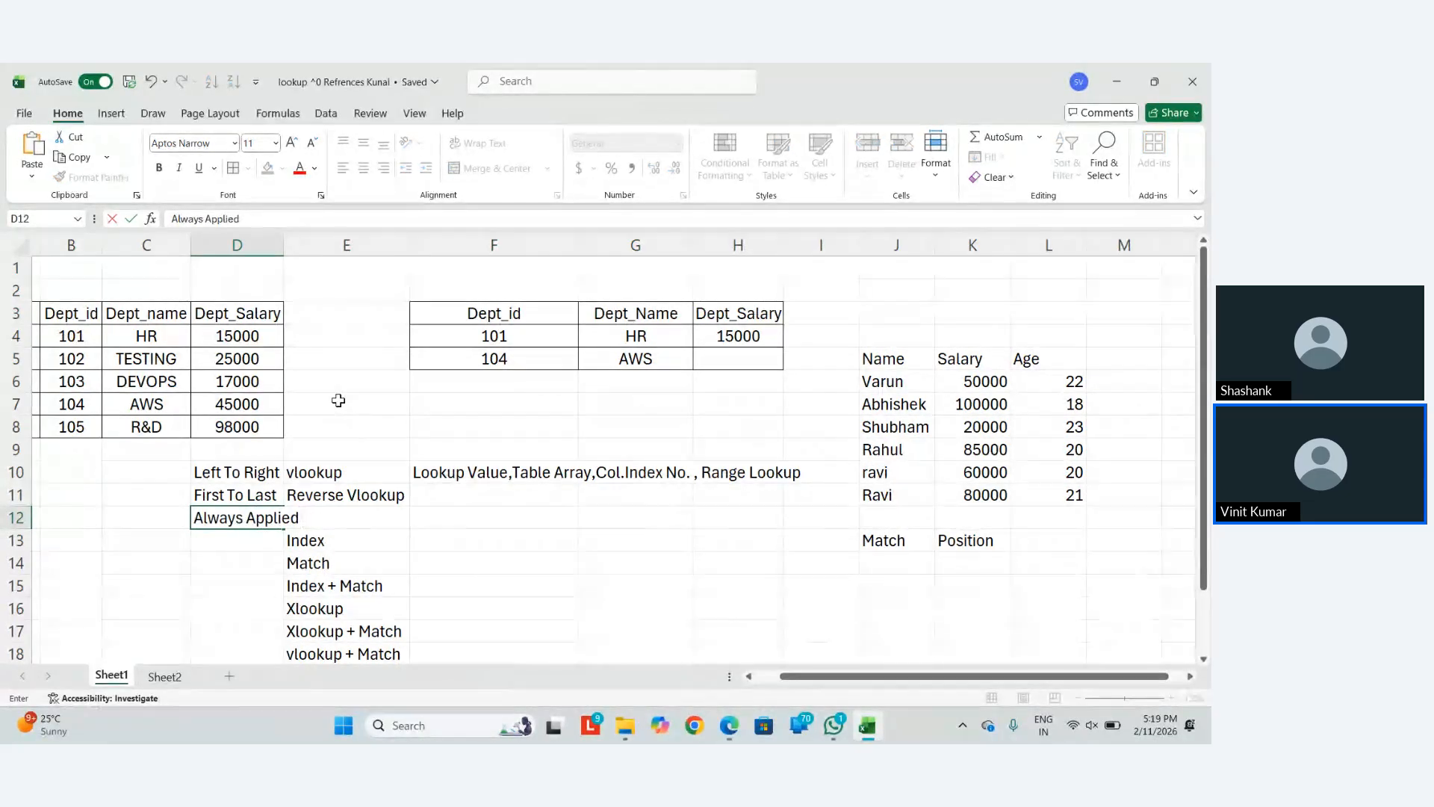
text( On Uniqu)
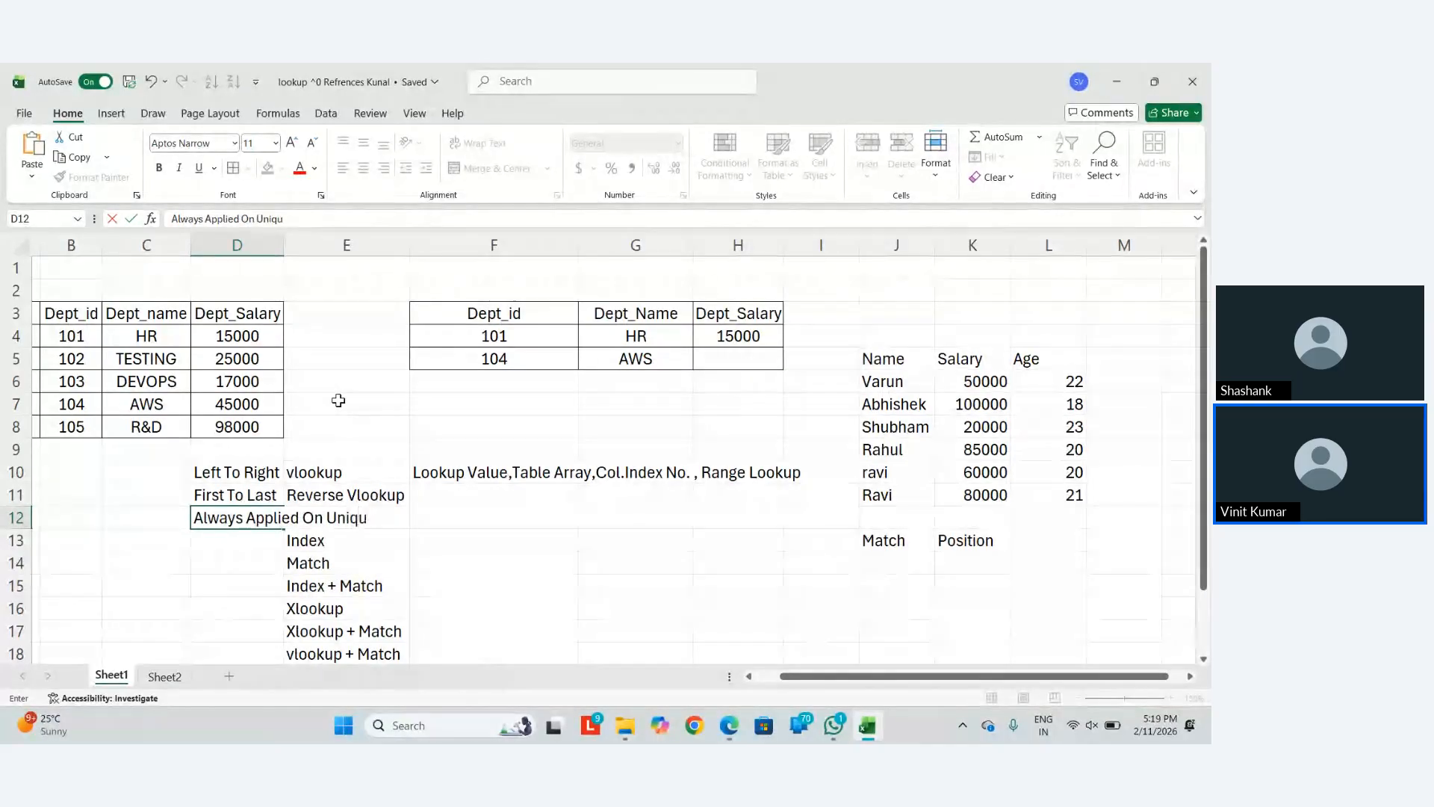
text(e Values)
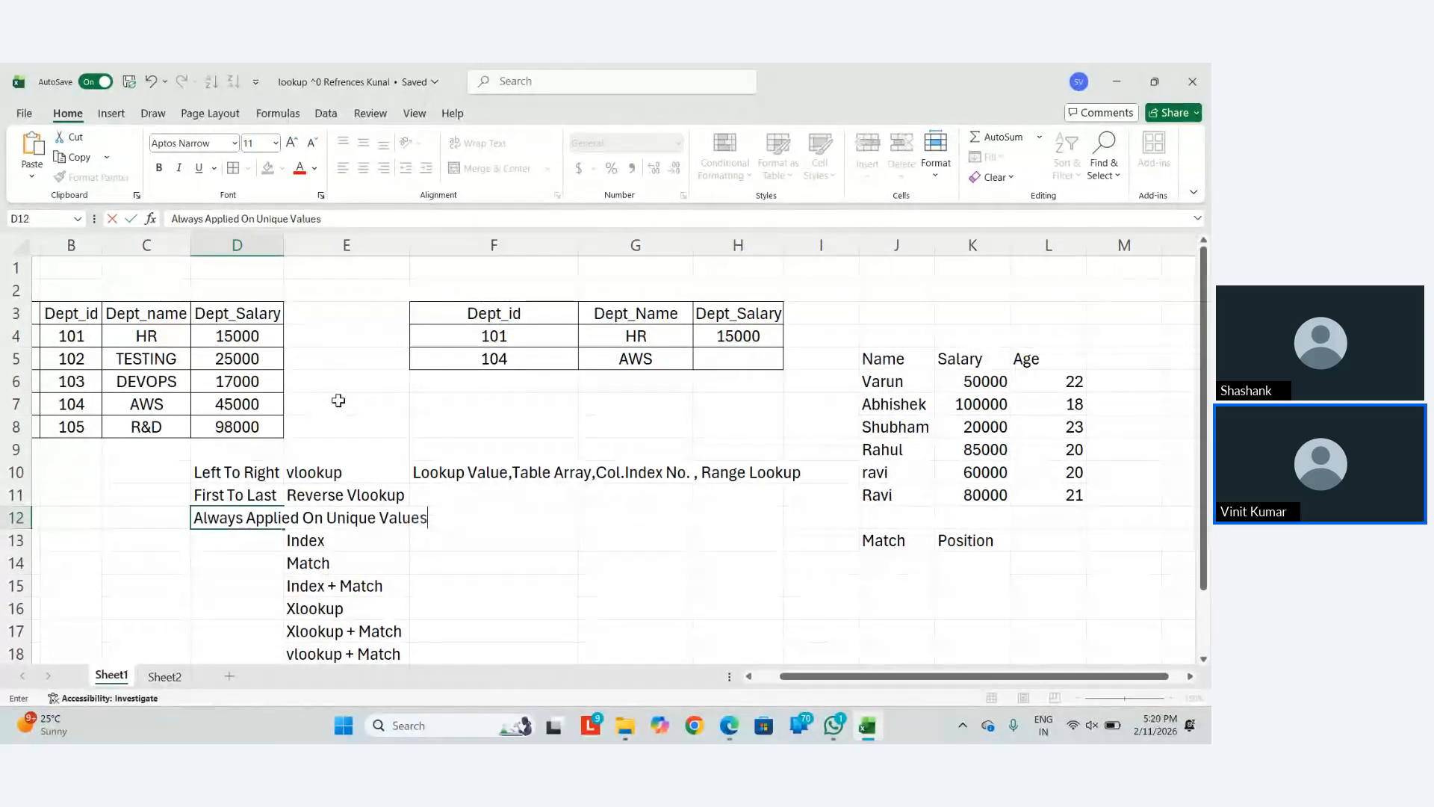
key(ctrl+Return)
text(hopi)
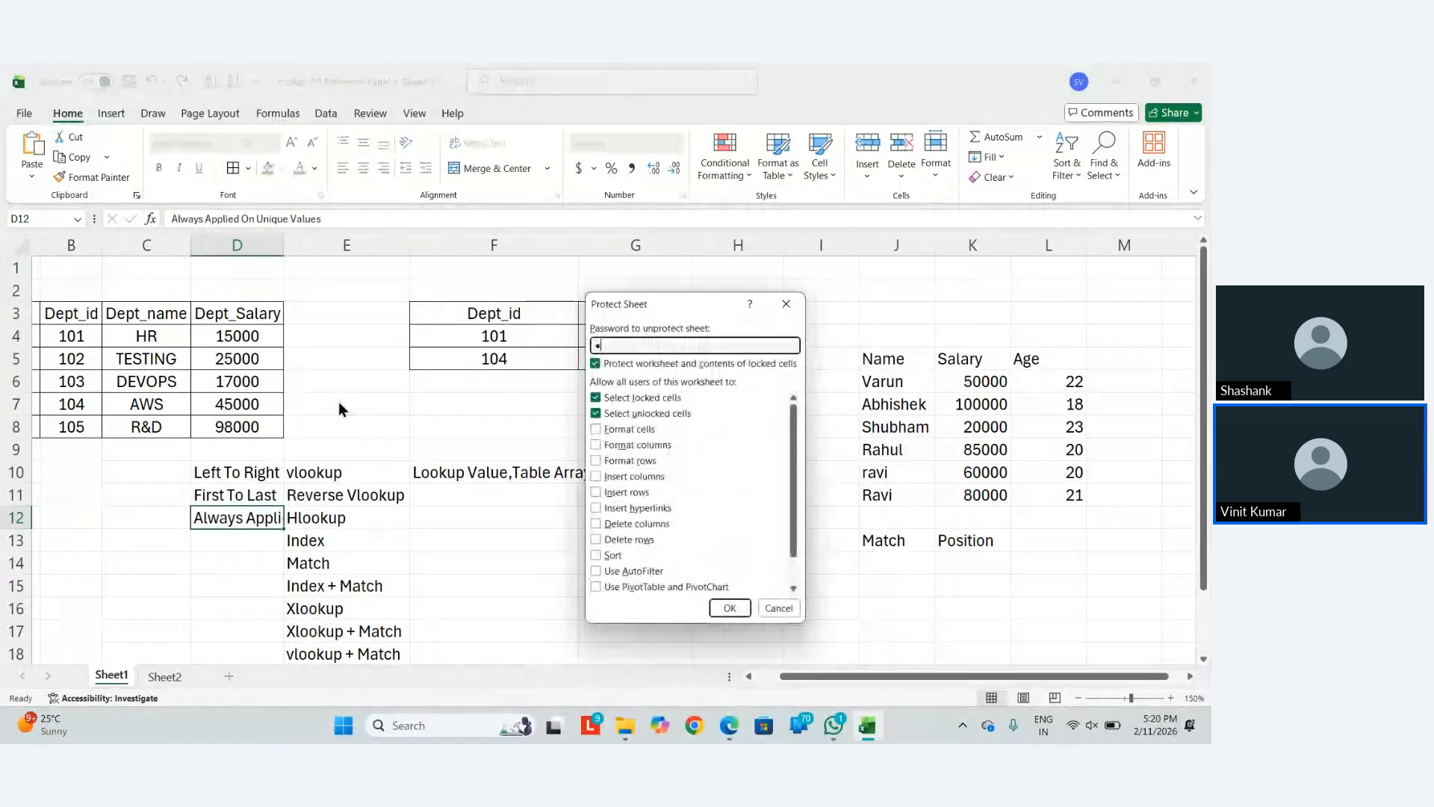
Dismiss the Protect Sheet prompt and AutoFit column D to the note
key(Escape)
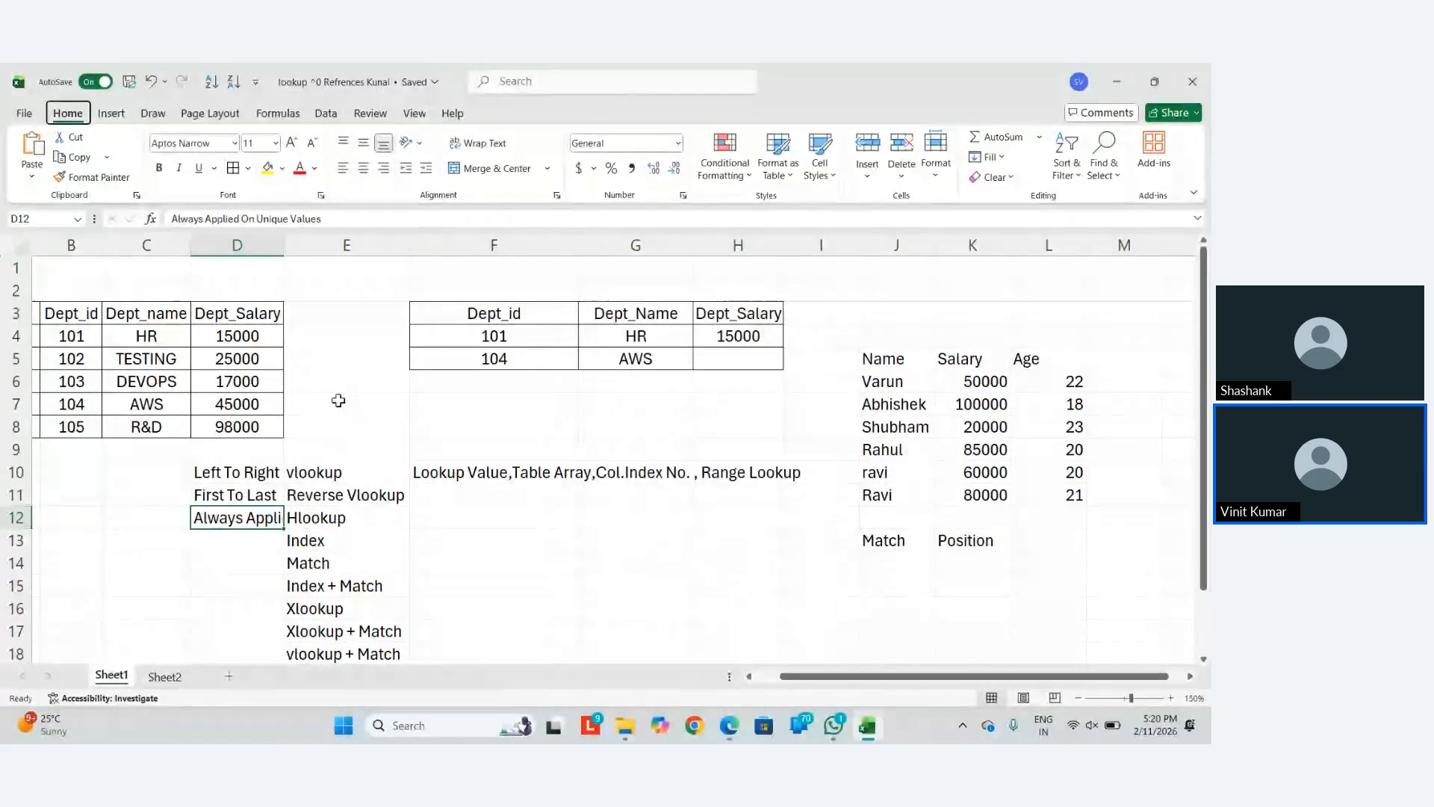
key(alt+h)
key(o)
key(i)
Clear the Match and Position labels in J13:K13
key(Right)
key(Right)
key(Right)
key(Right)
key(Right)
key(Right)
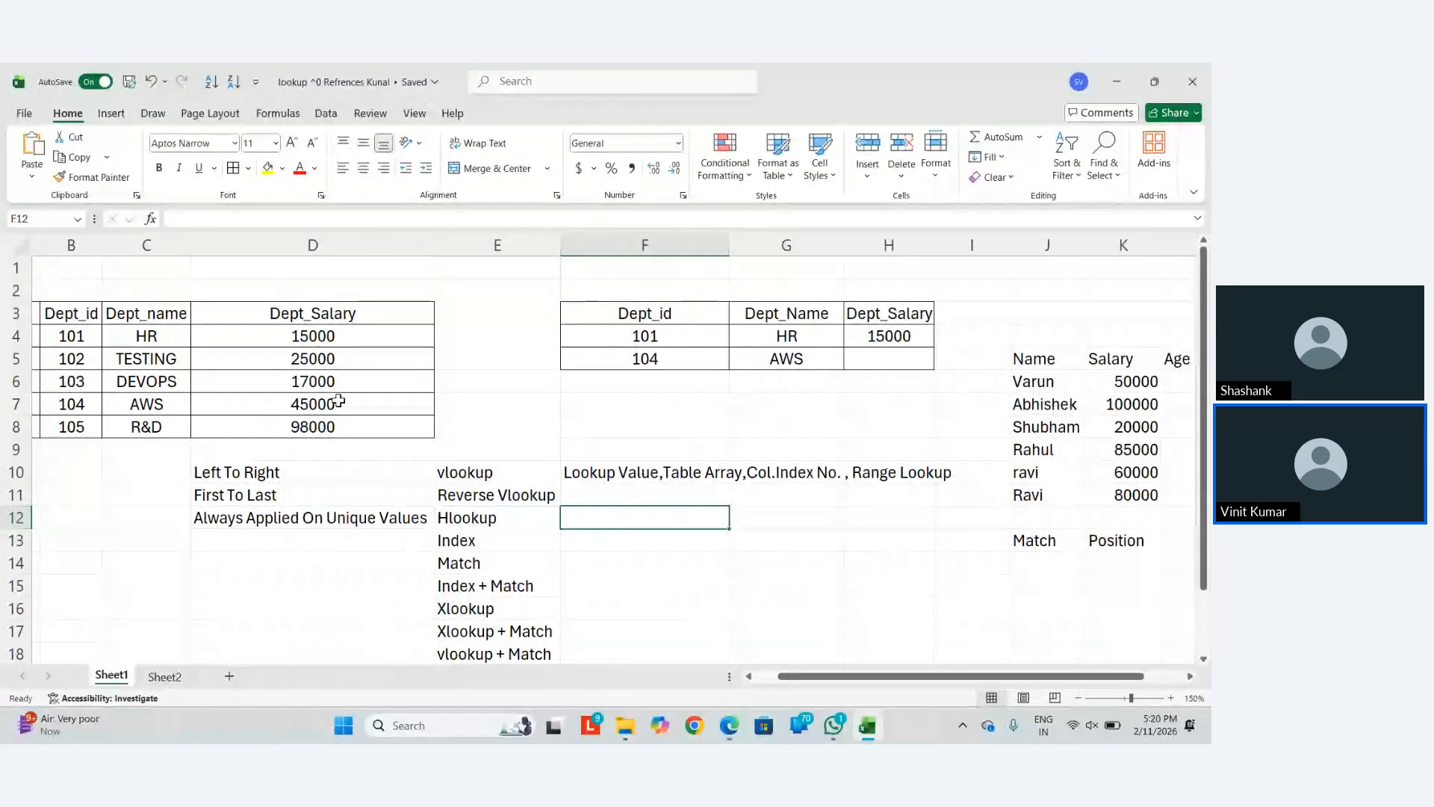
key(Down)
key(Right)
key(Left)
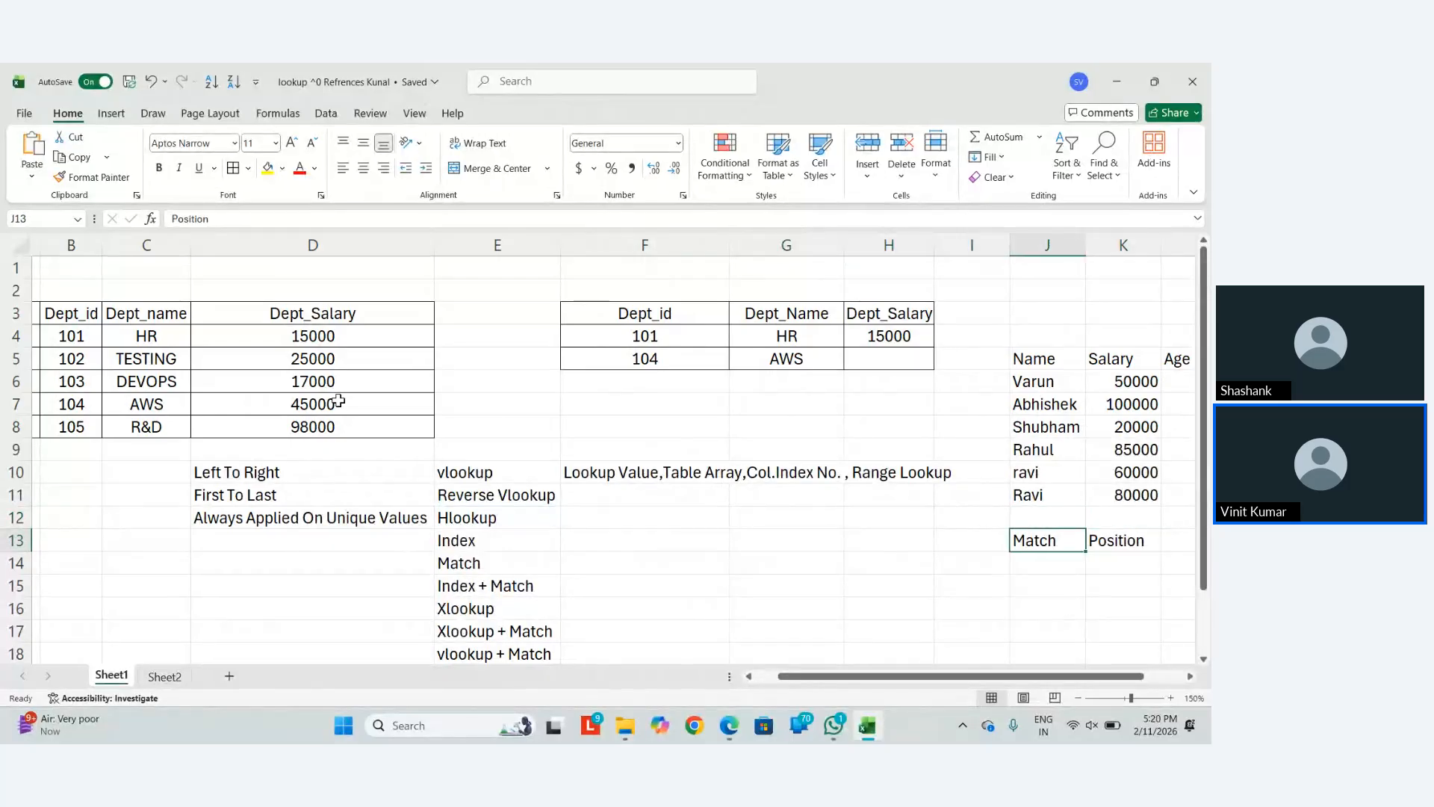
key(shift+Right)
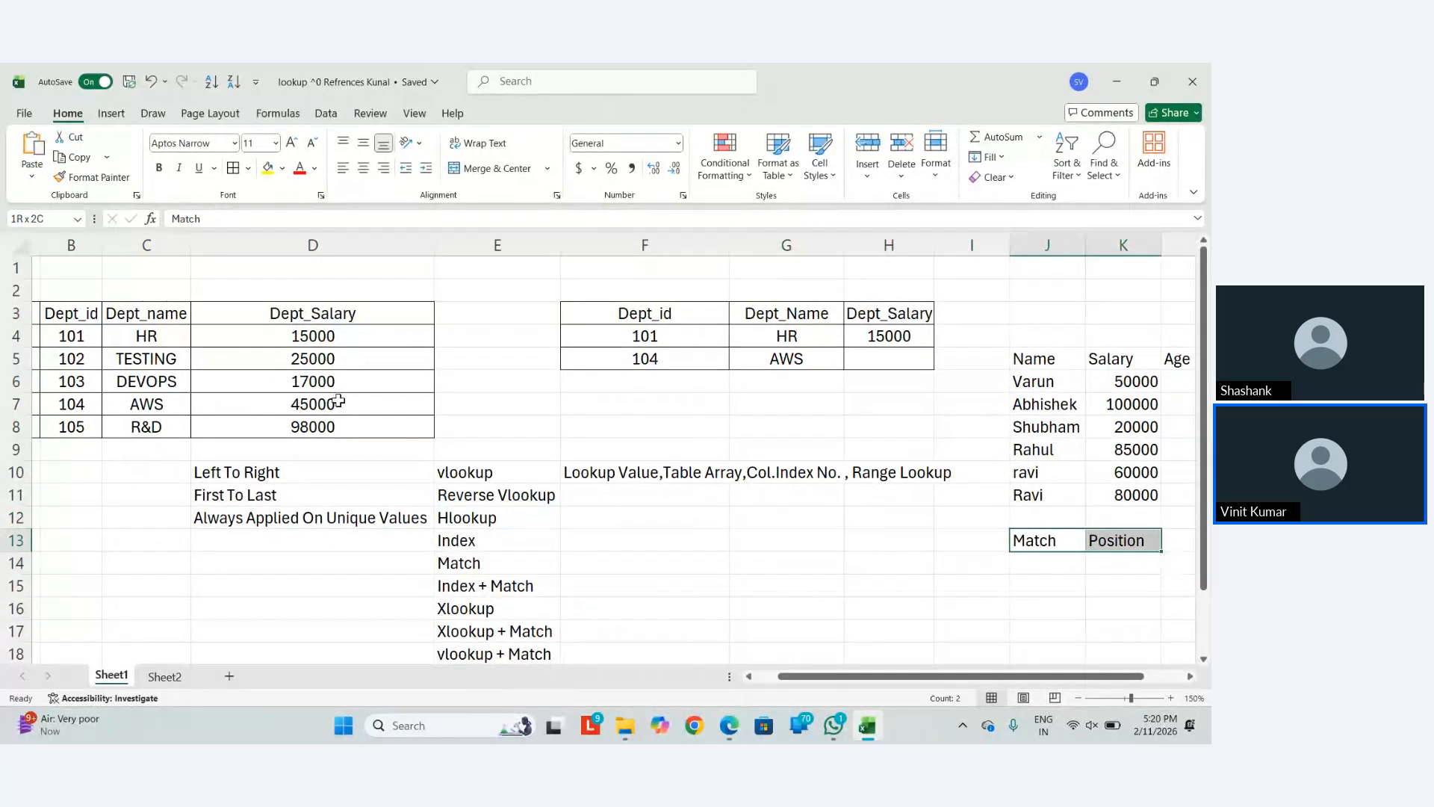
key(Delete)
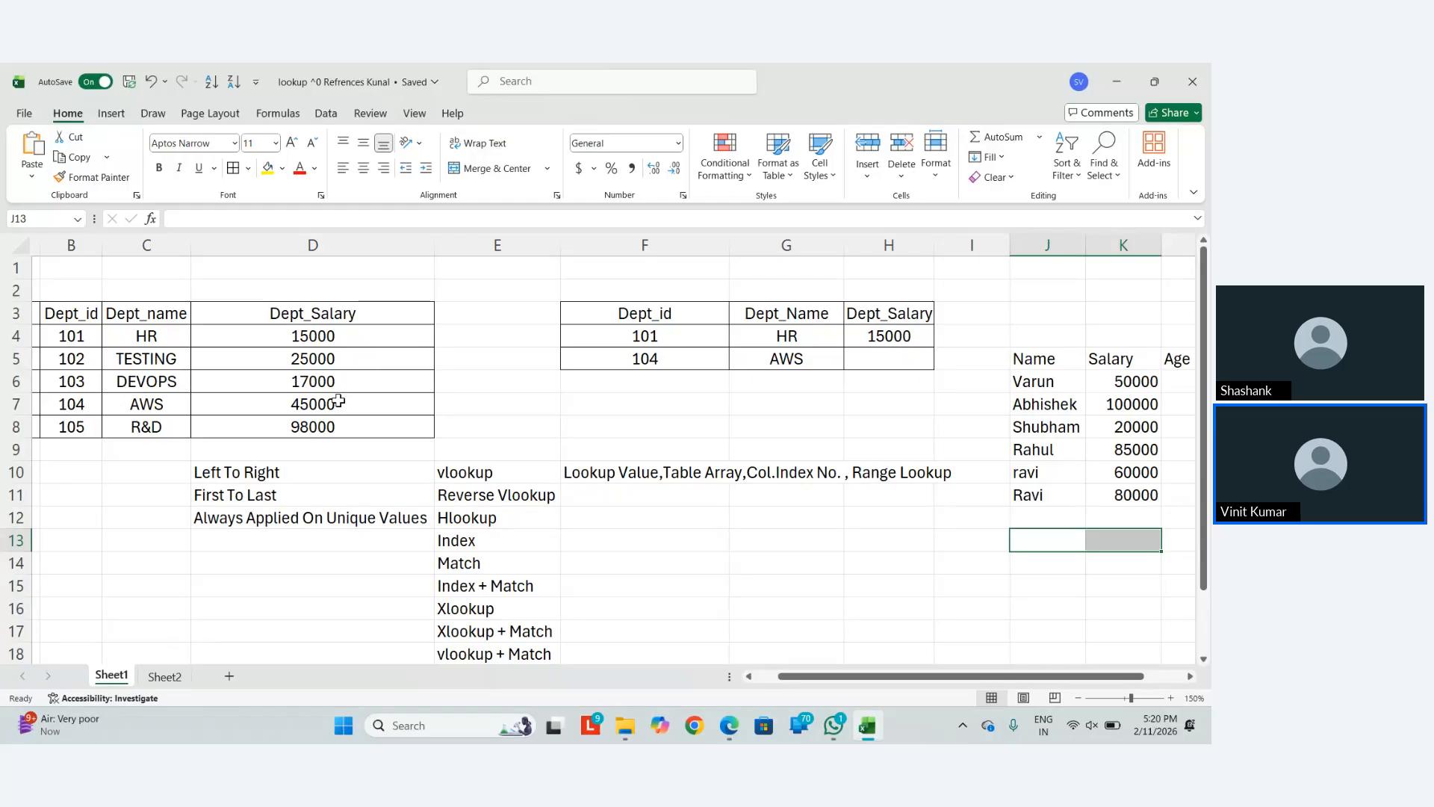
Copy the department table B3:D8
drag(75, 312, 332, 418)
key(ctrl+c)
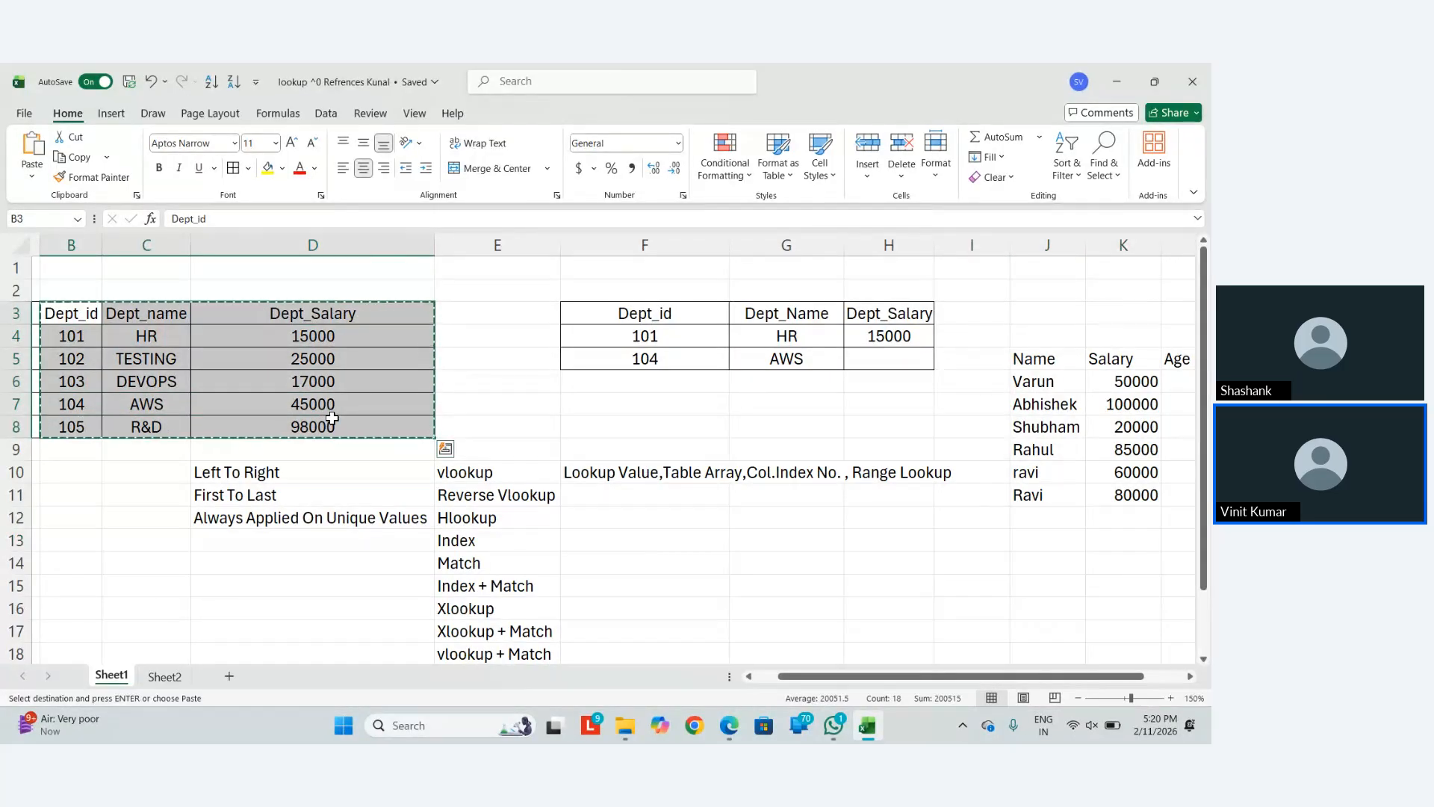
scroll(835, 496, right, 2)
scroll(834, 497, right, 3)
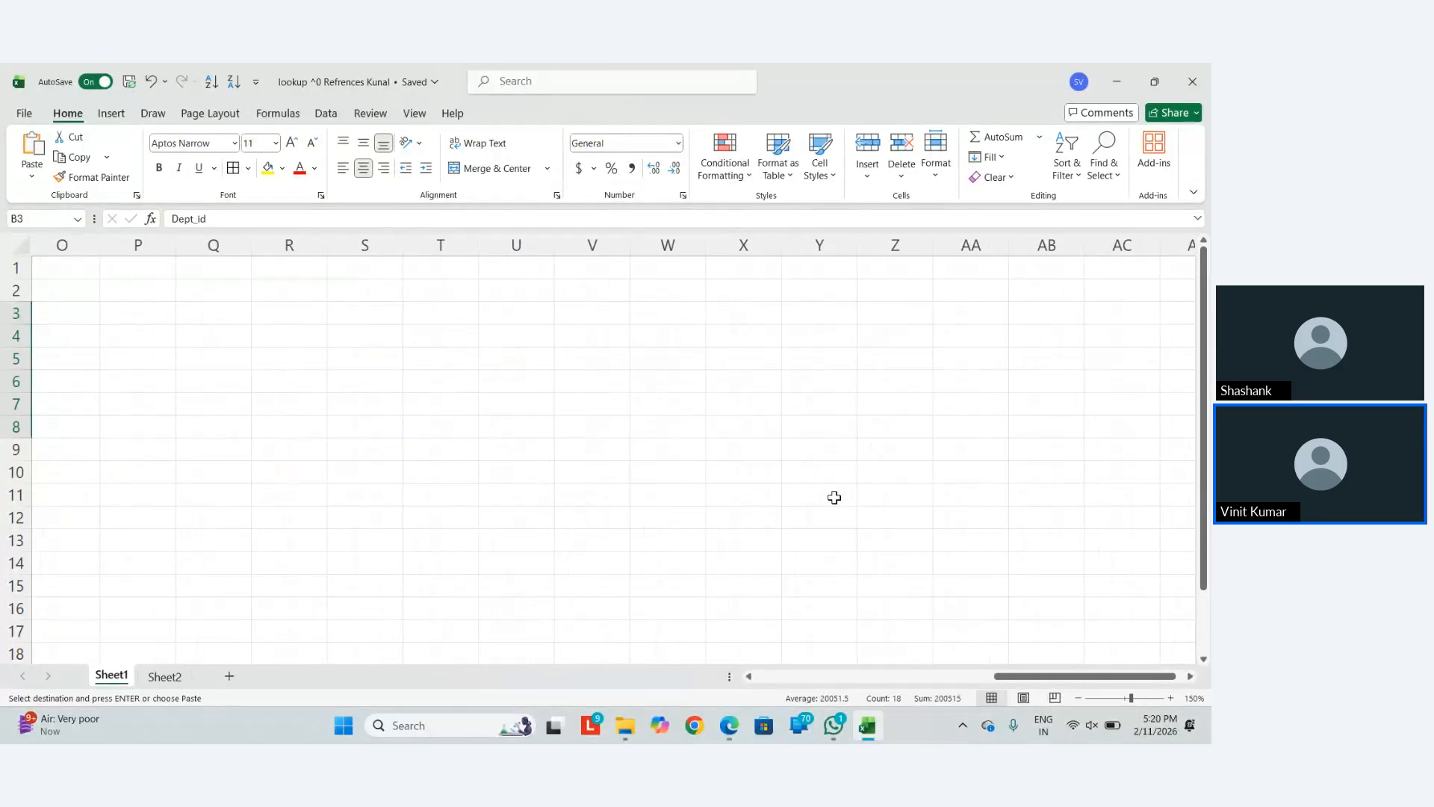
click(183, 313)
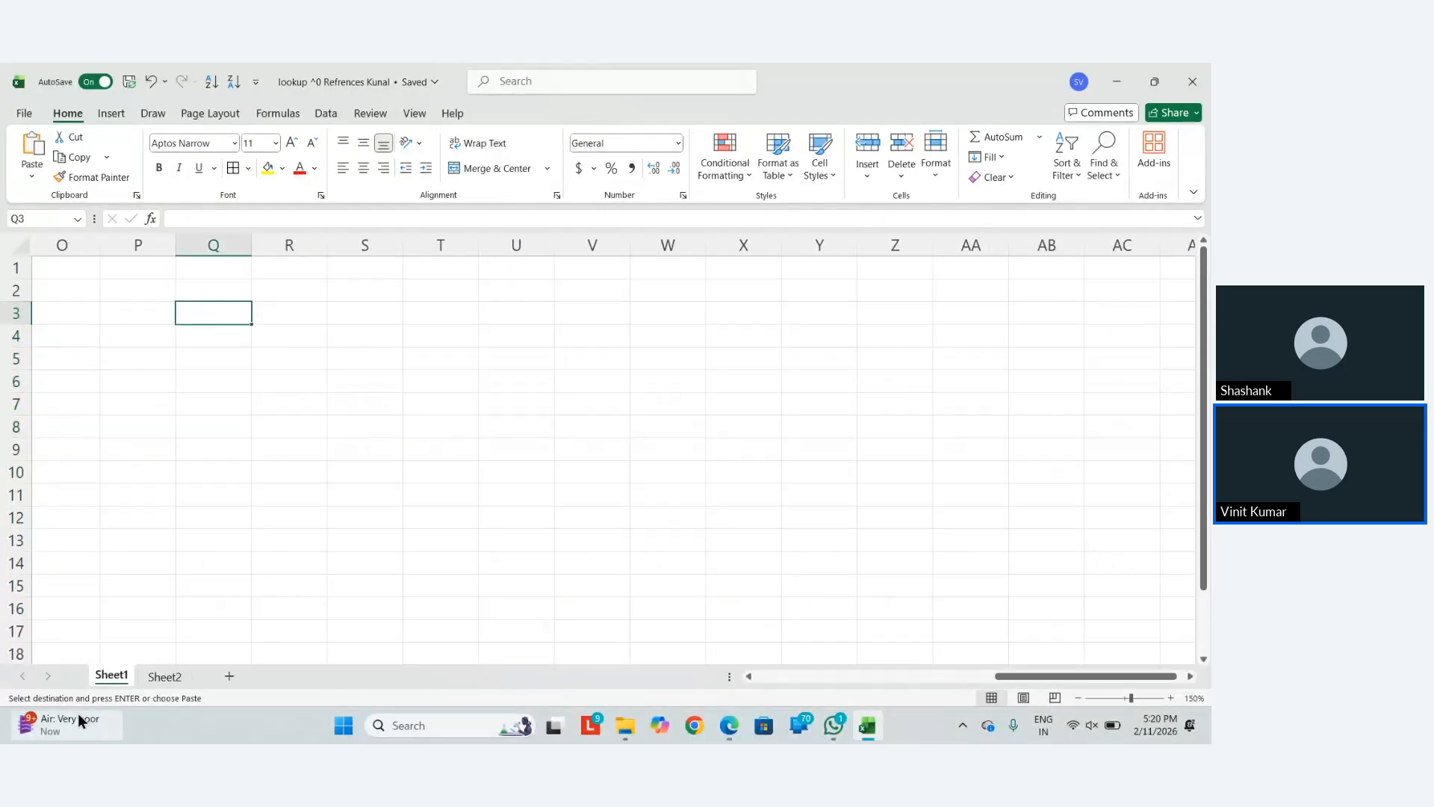
mouse_move(78, 715)
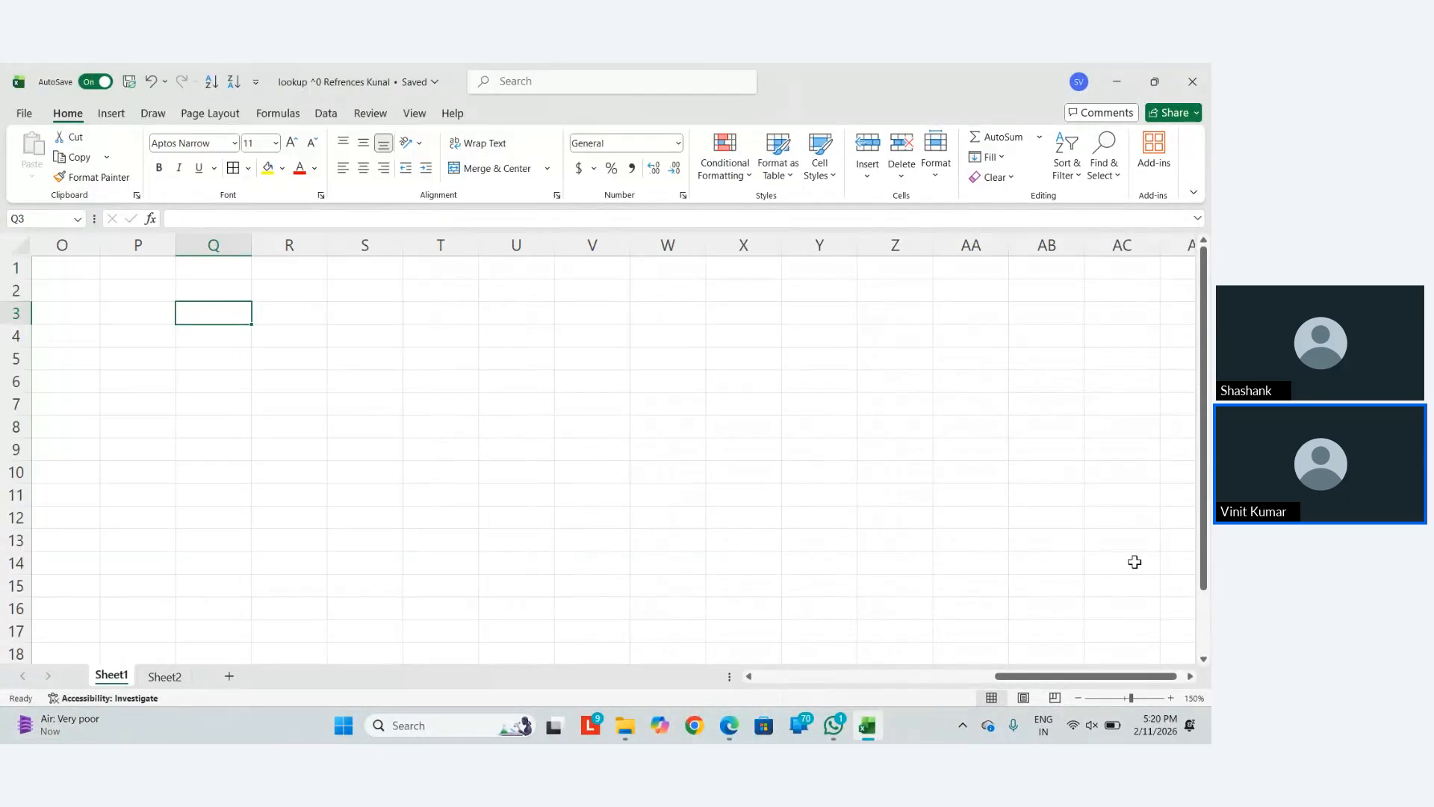
scroll(1135, 562, left, 10)
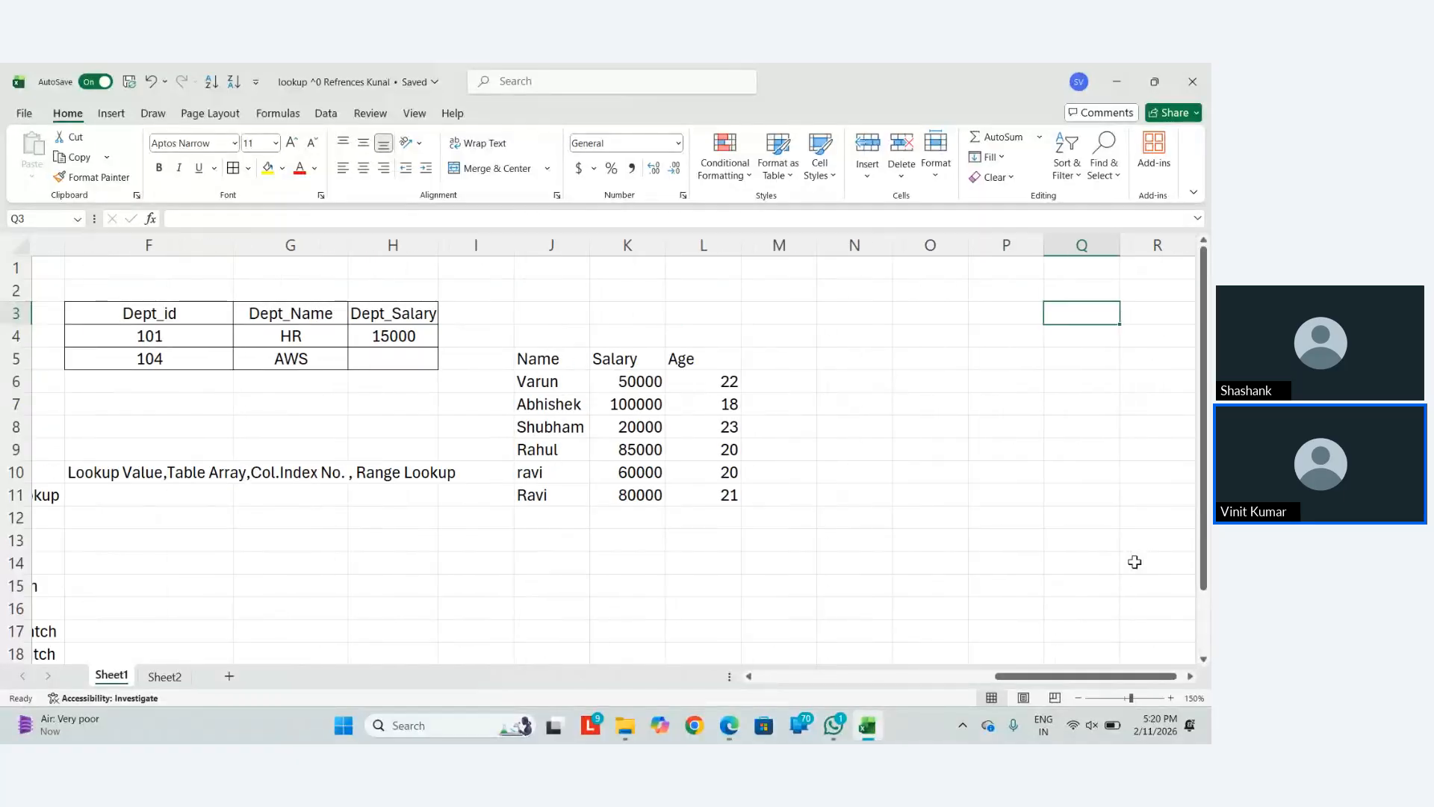
scroll(1135, 562, left, 5)
scroll(1134, 562, down, 1)
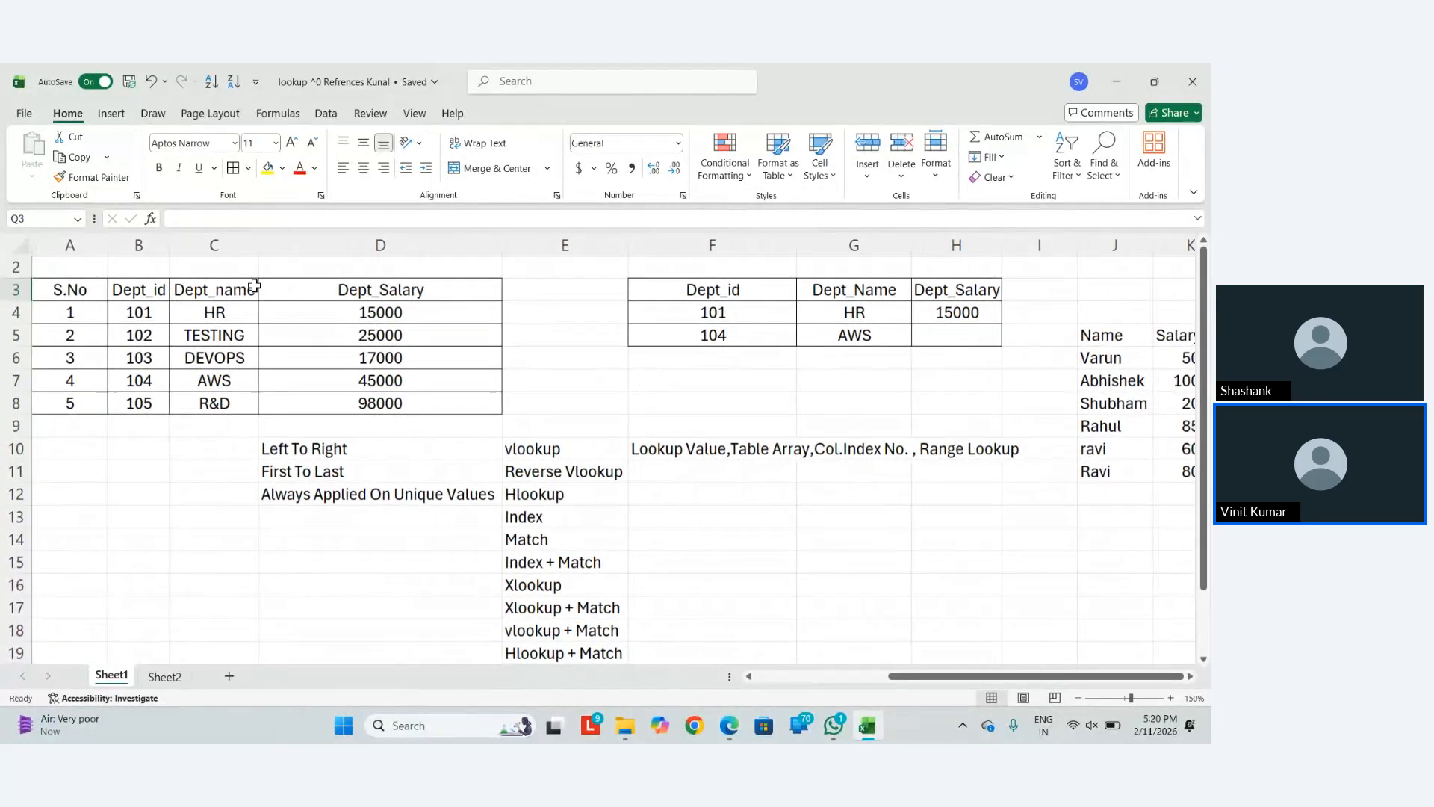
drag(138, 290, 493, 407)
key(ctrl+c)
Paste the copied table transposed at Q4
scroll(406, 410, right, 5)
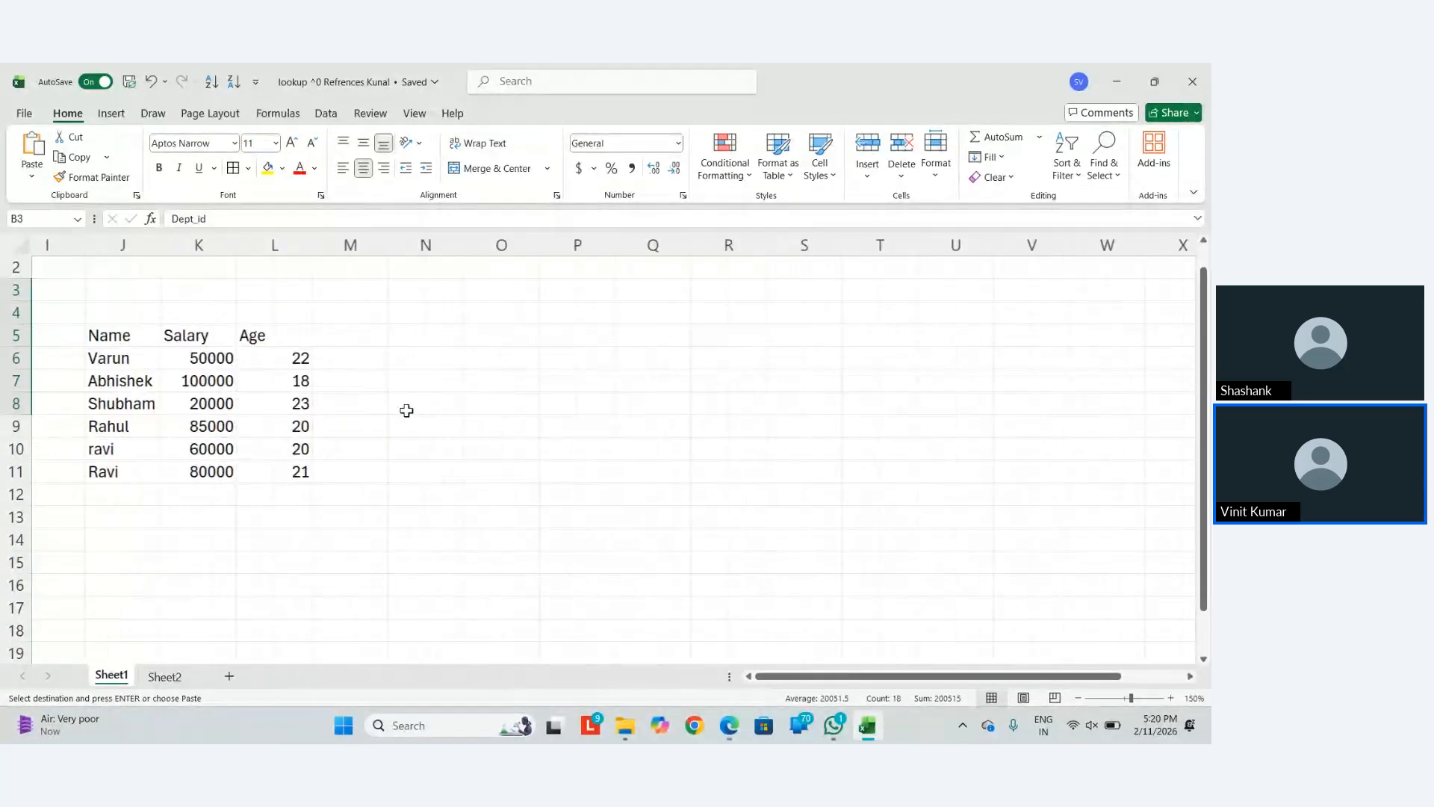
scroll(406, 410, right, 6)
click(237, 319)
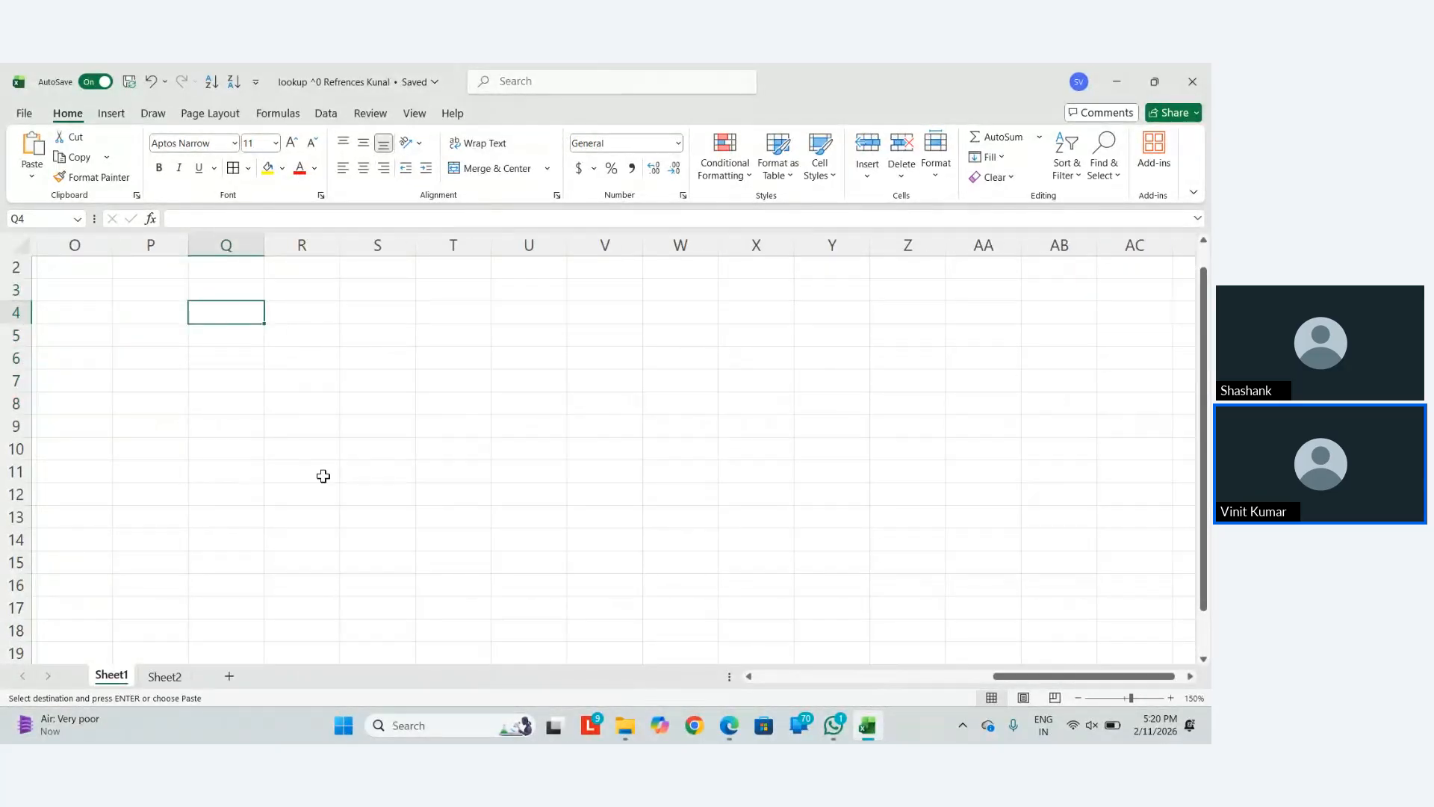
key(ctrl+alt+v)
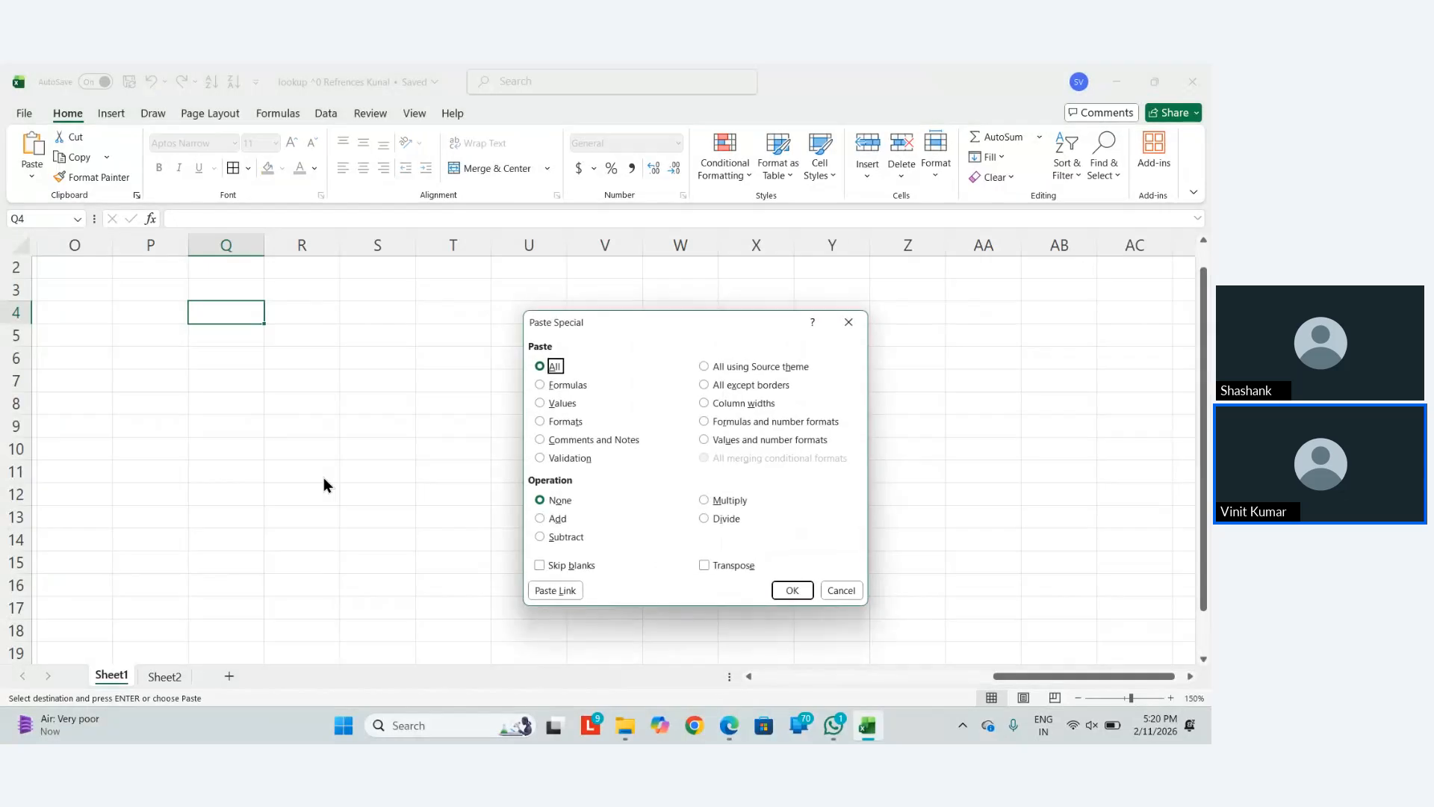
key(e)
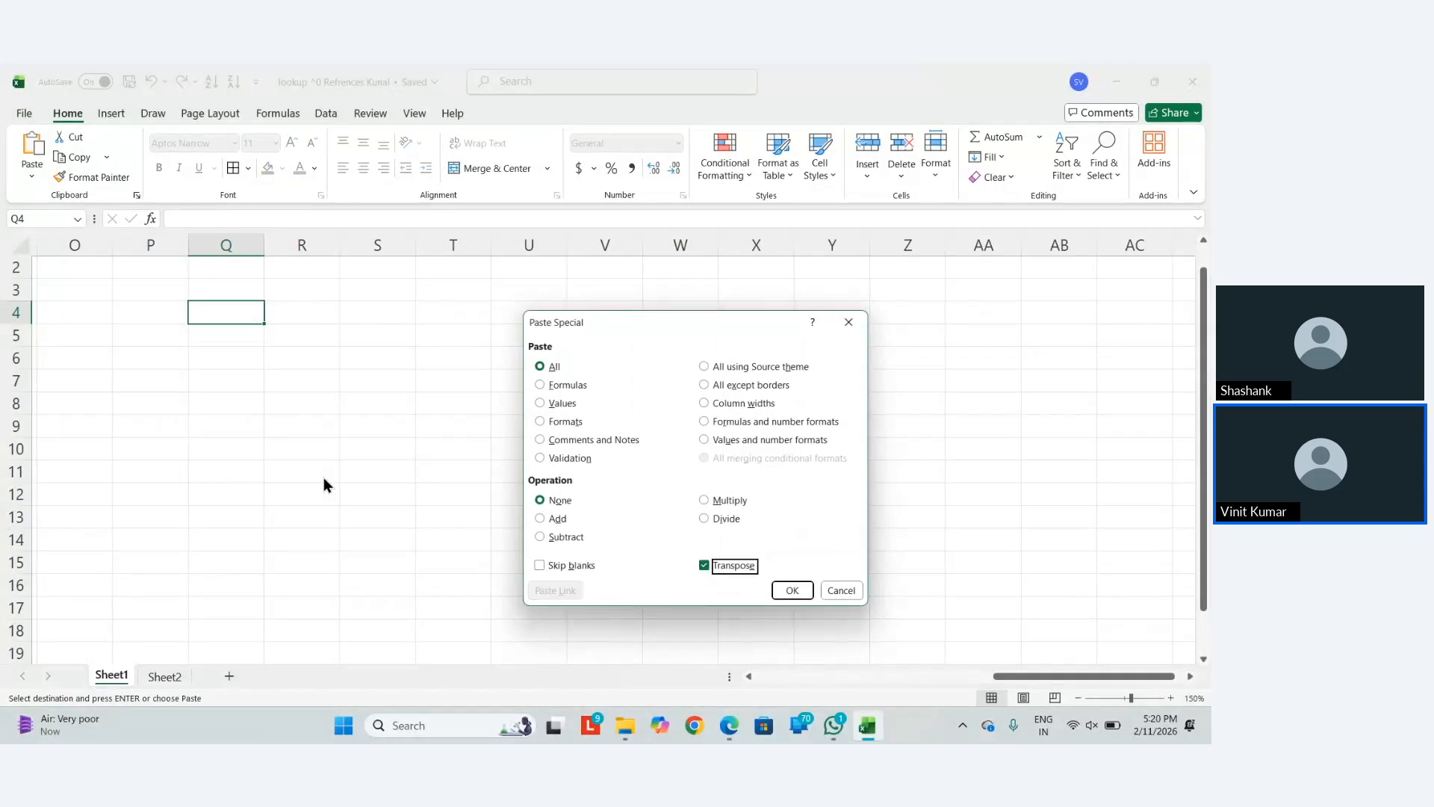
key(Return)
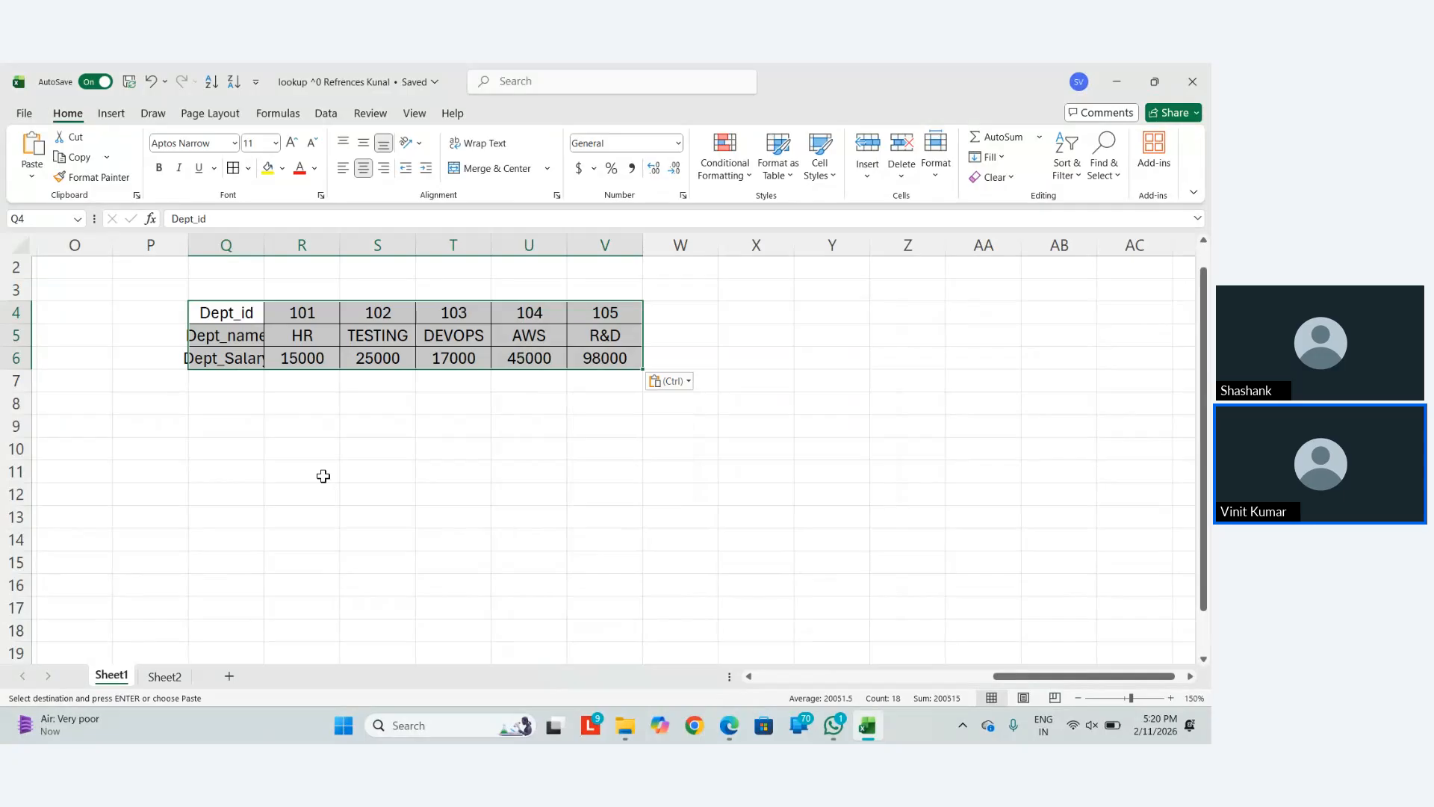
AutoFit columns Q to V to their contents and deselect the pasted table
key(alt)
key(h)
key(o)
key(i)
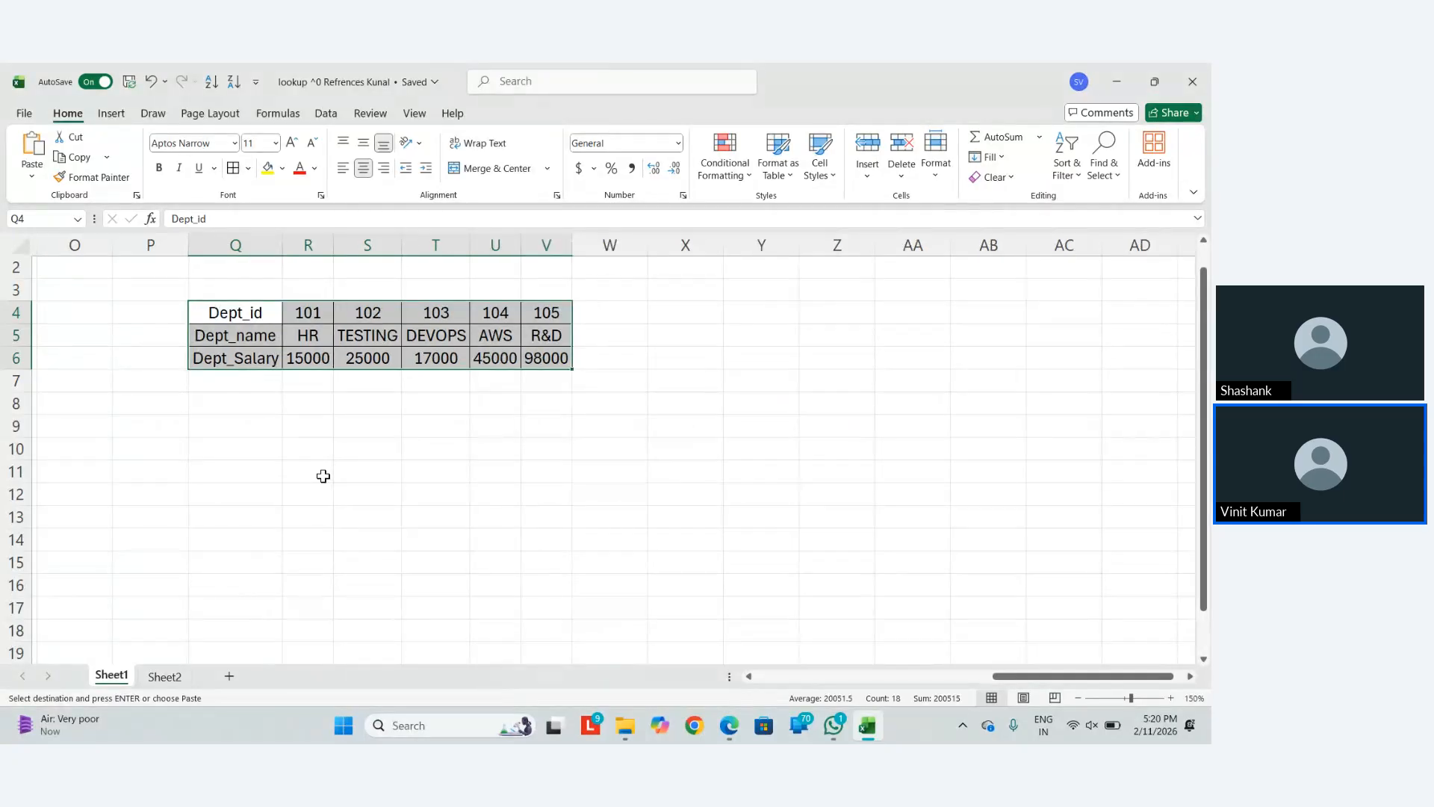
key(alt)
key(h)
key(i)
key(Escape)
key(Right)
key(Right)
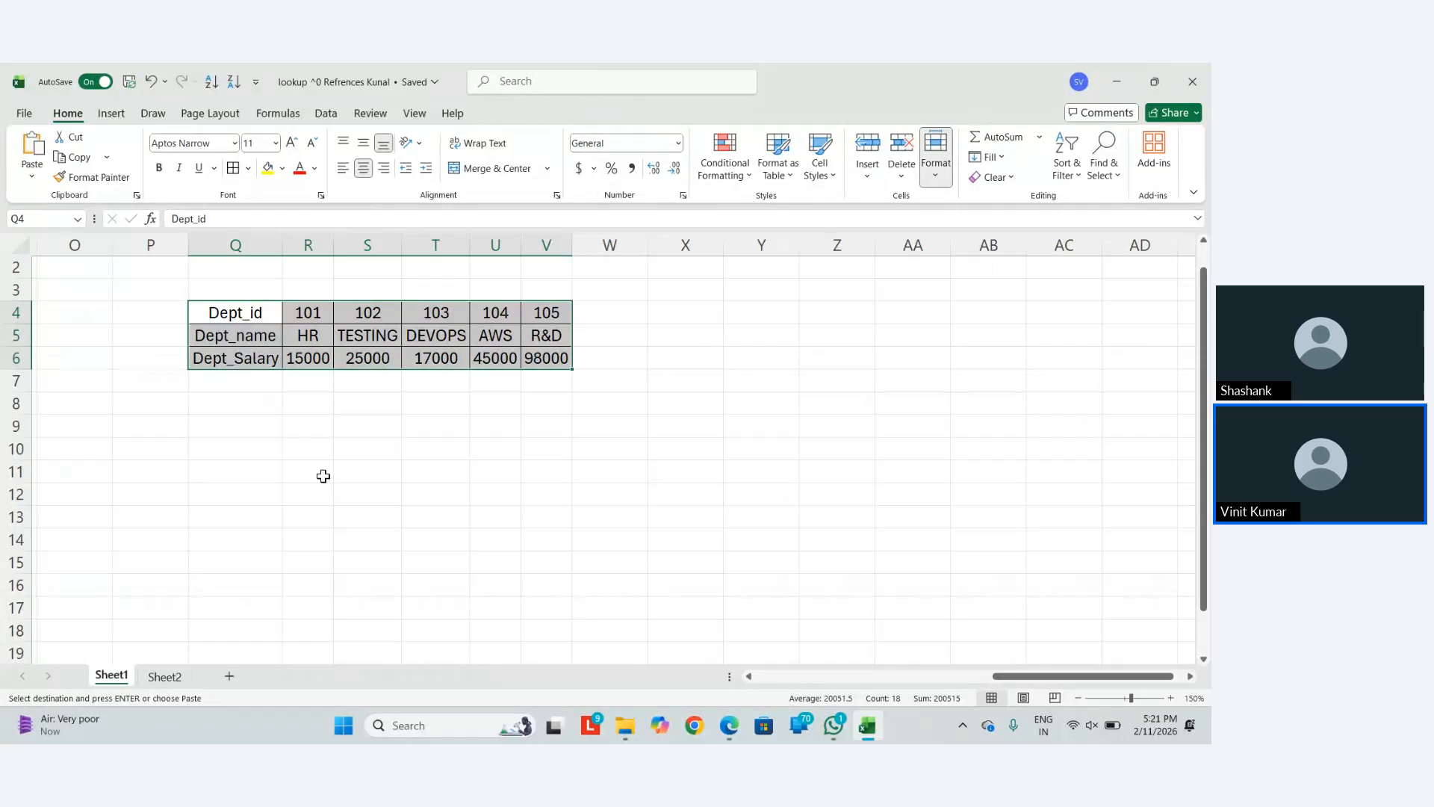
key(Escape)
key(Down)
key(Down)
key(Down)
key(Down)
key(Right)
key(Down)
Copy department ID 103 into Q10 as the lookup value
key(Left)
key(Right)
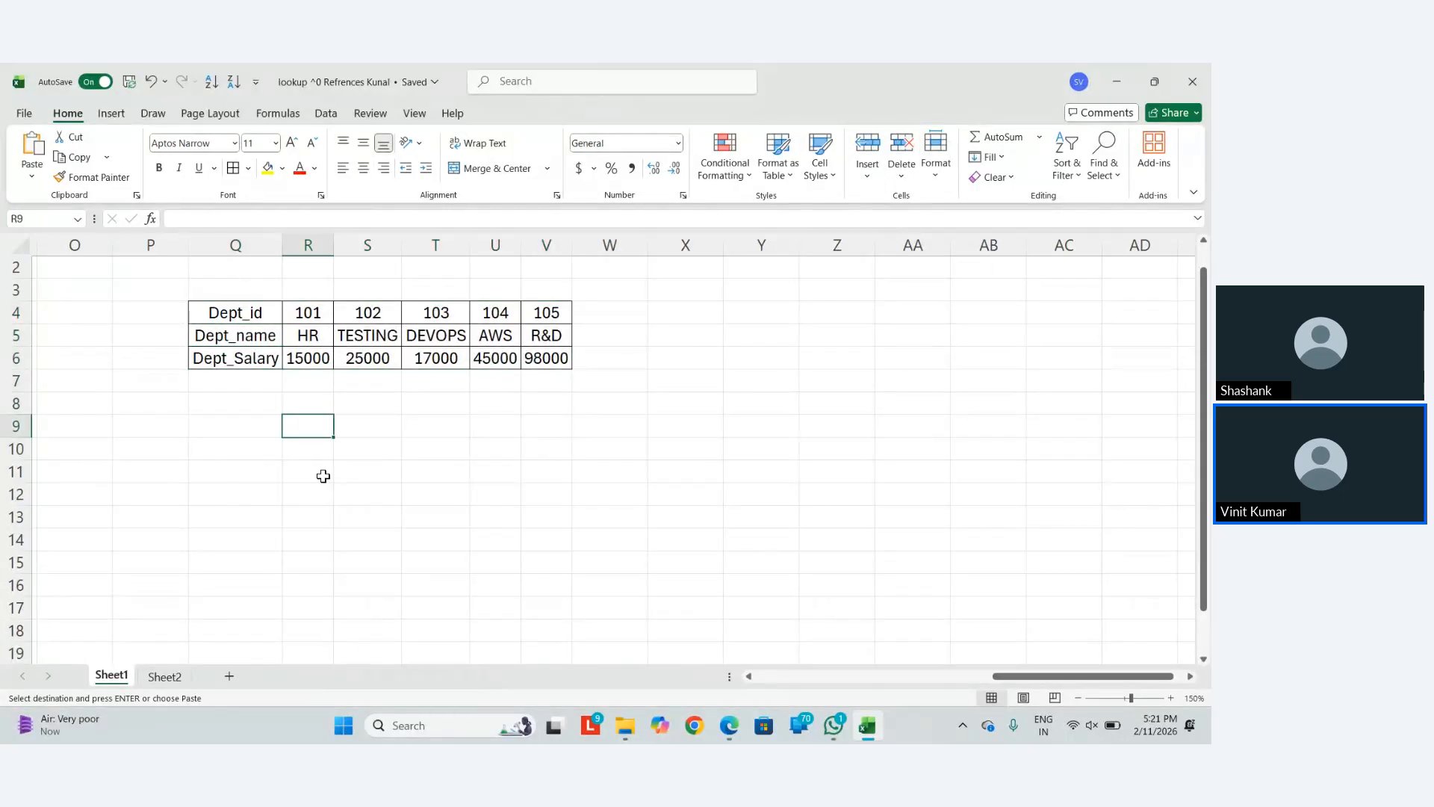
key(Up)
key(Up)
key(Up)
key(Up)
key(Up)
key(Right)
key(Right)
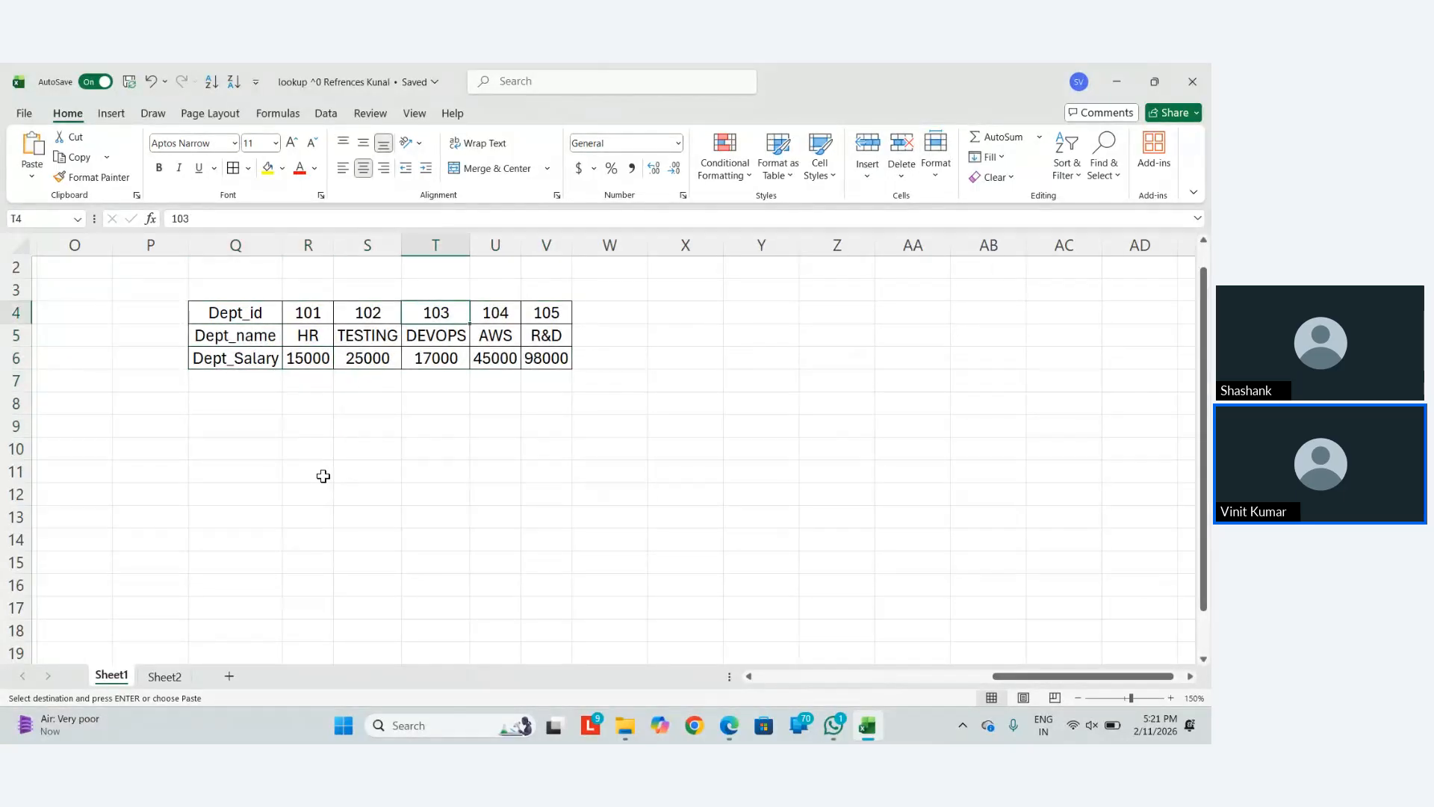
key(ctrl+c)
key(Left)
key(Left)
key(Left)
key(Down)
key(Down)
key(Down)
key(Down)
key(Down)
key(Down)
key(Down)
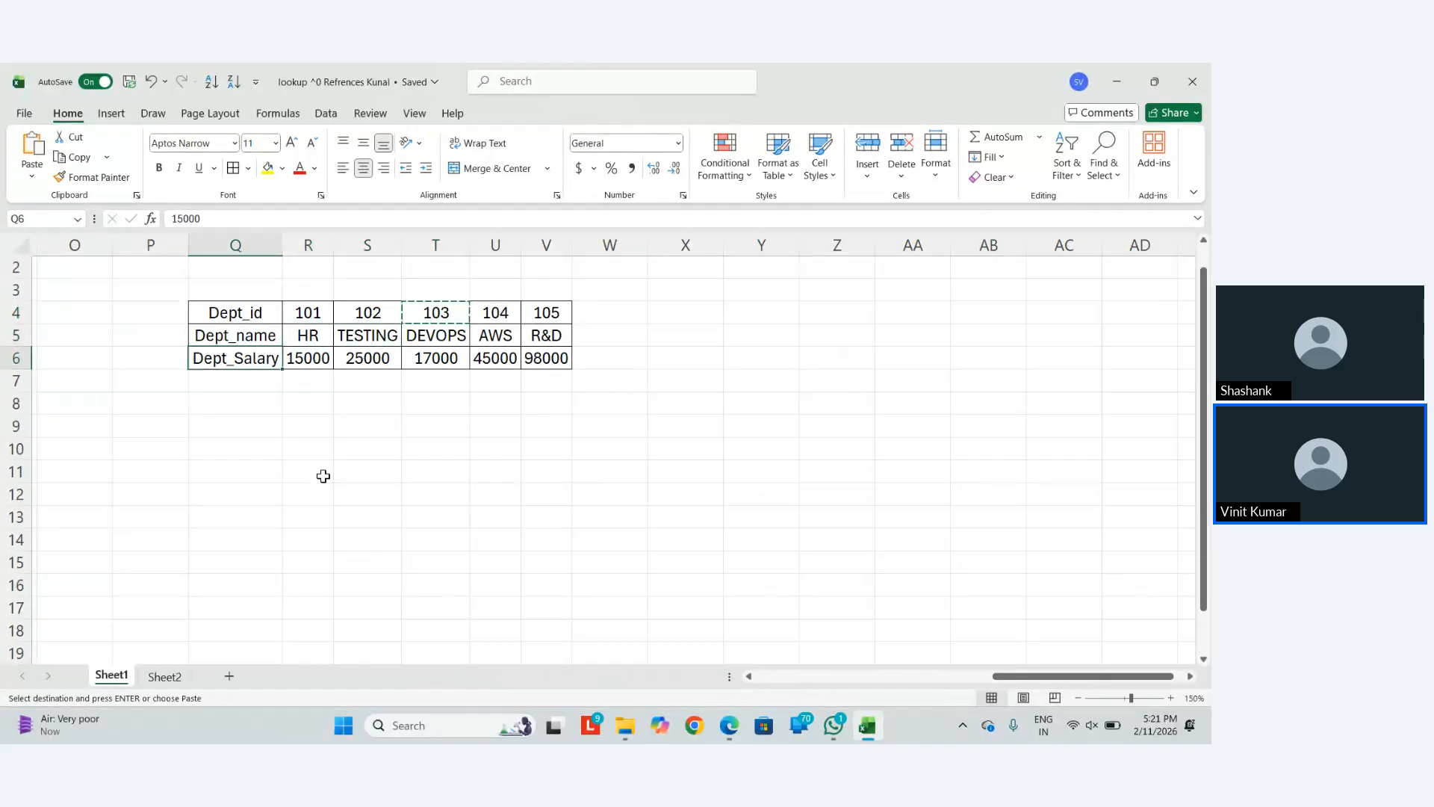
key(ctrl+c)
key(Up)
key(Up)
key(Up)
key(Up)
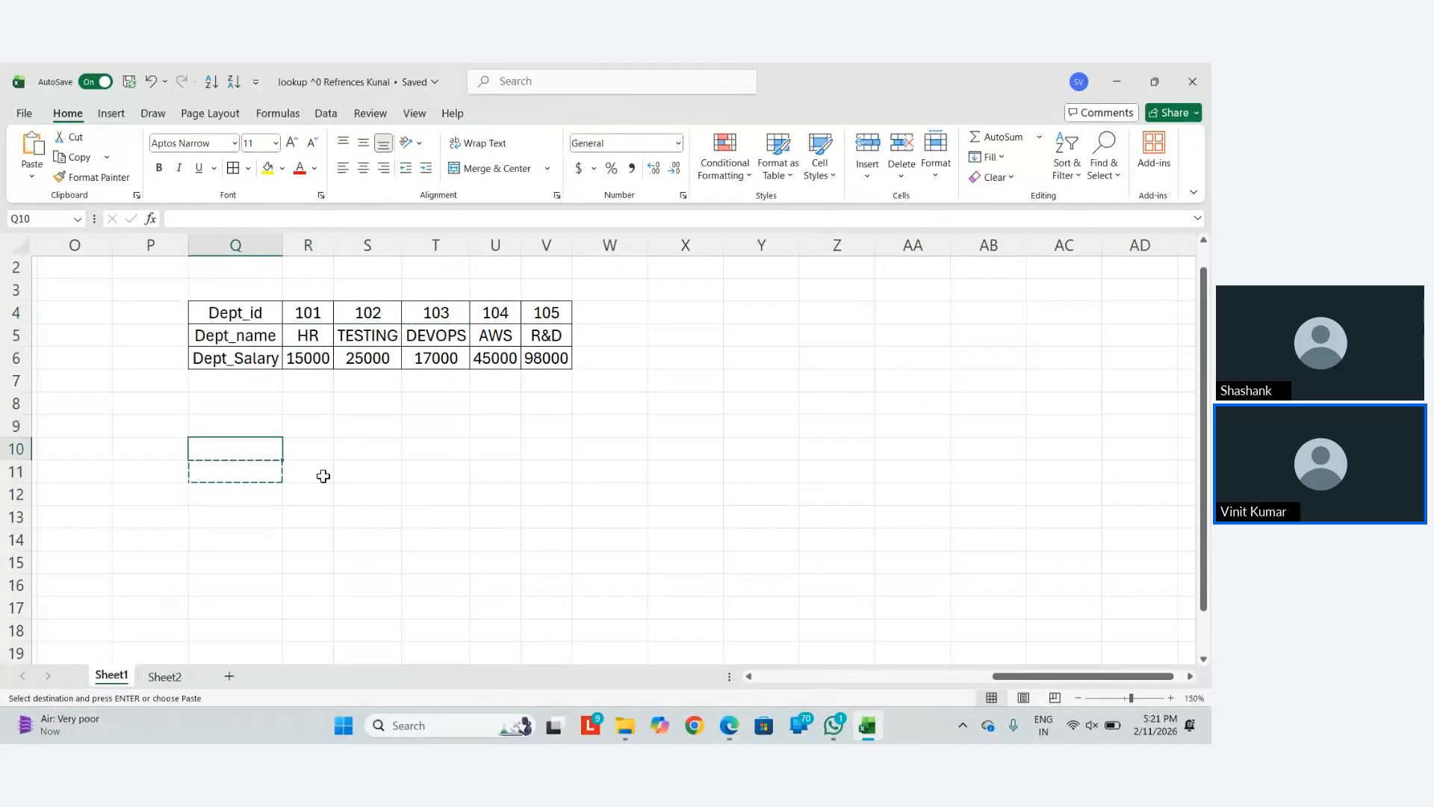
key(Right)
key(Right)
key(Up)
key(Up)
key(Right)
key(Right)
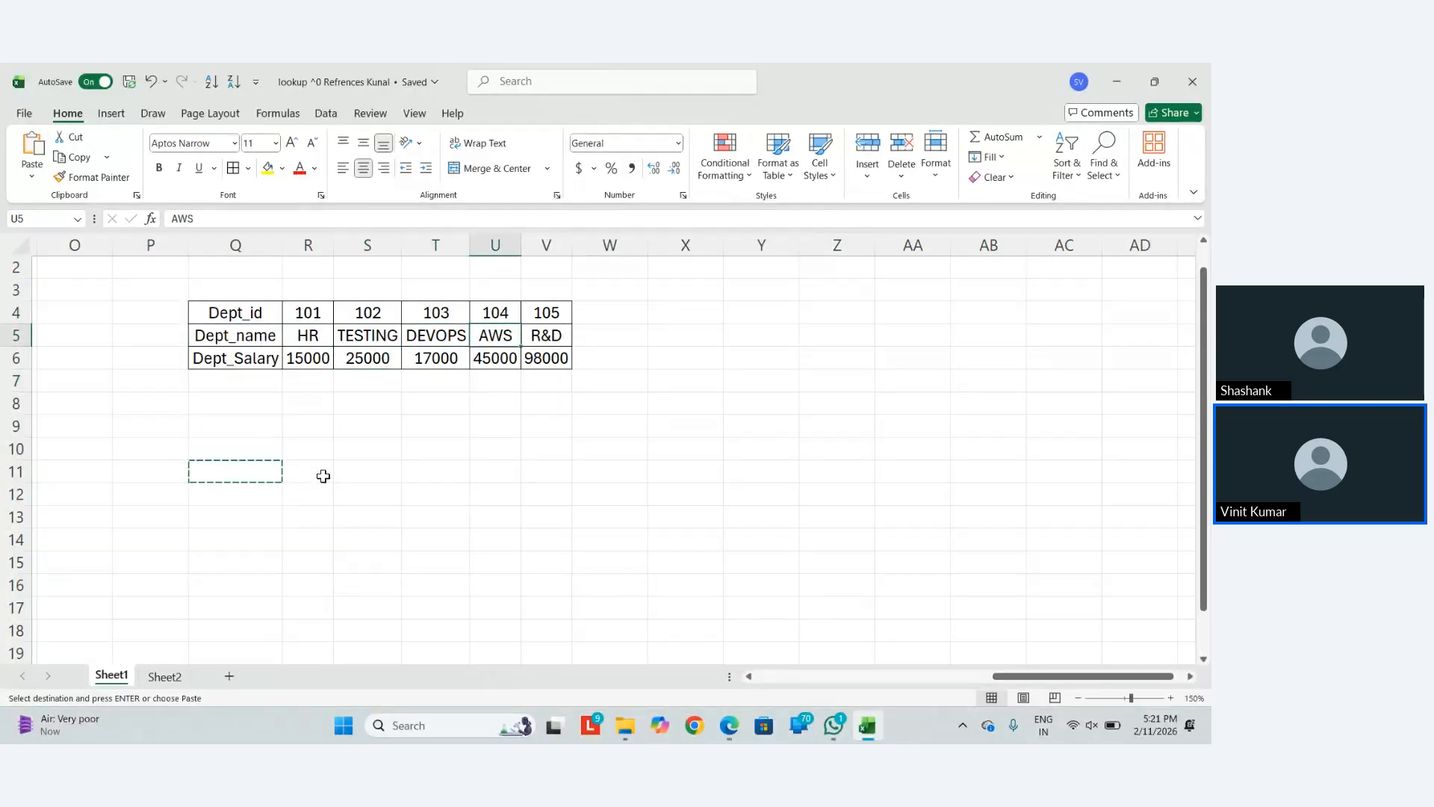
key(Up)
key(Left)
key(ctrl+c)
key(Down)
key(Down)
key(Down)
key(Down)
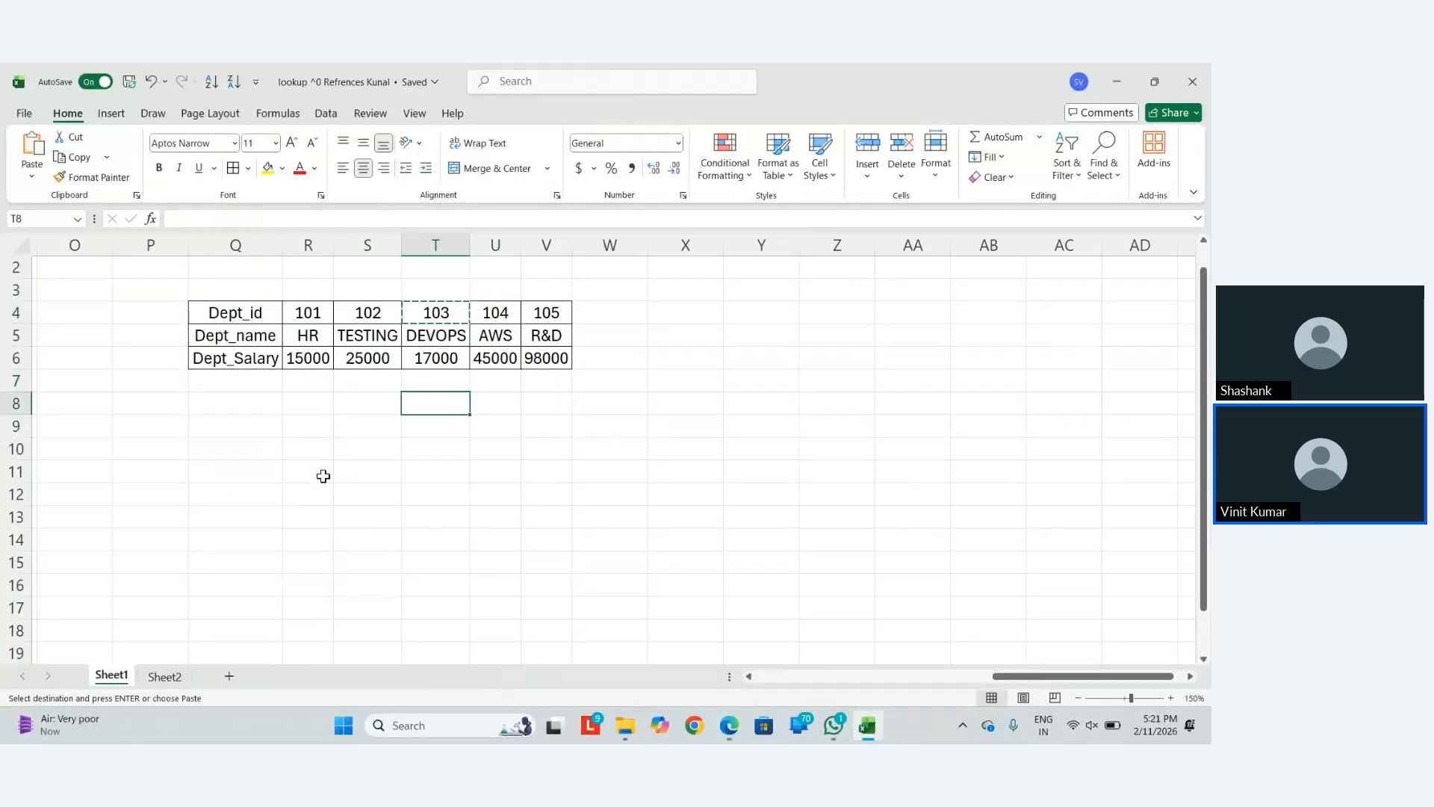
key(Left)
key(Down)
key(Left)
key(Left)
key(Down)
key(Down)
key(Up)
key(ctrl+v)
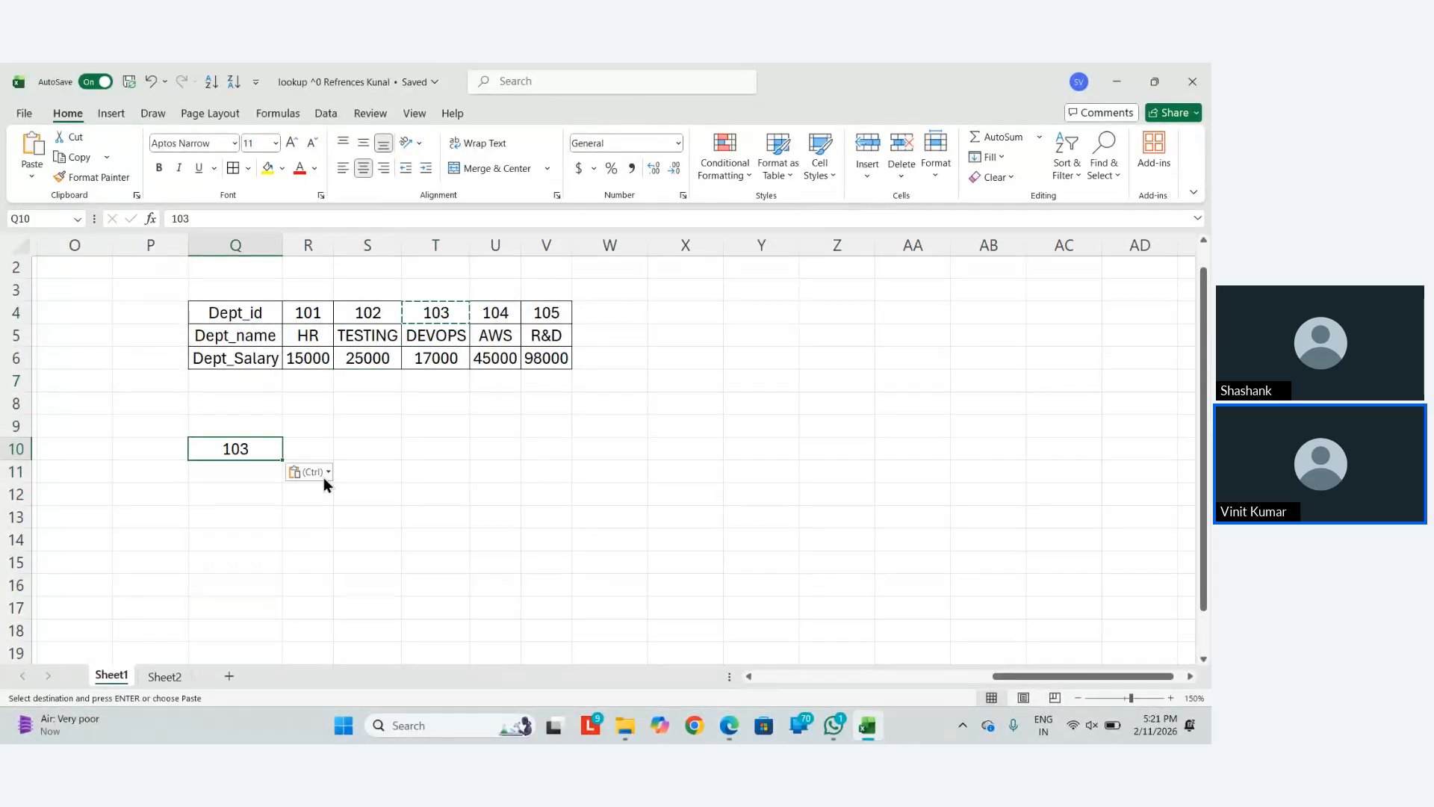
key(Escape)
Copy the Dept_id header into Q9 above the lookup value
key(Up)
key(Up)
key(Up)
key(Up)
key(Up)
key(Up)
key(ctrl+c)
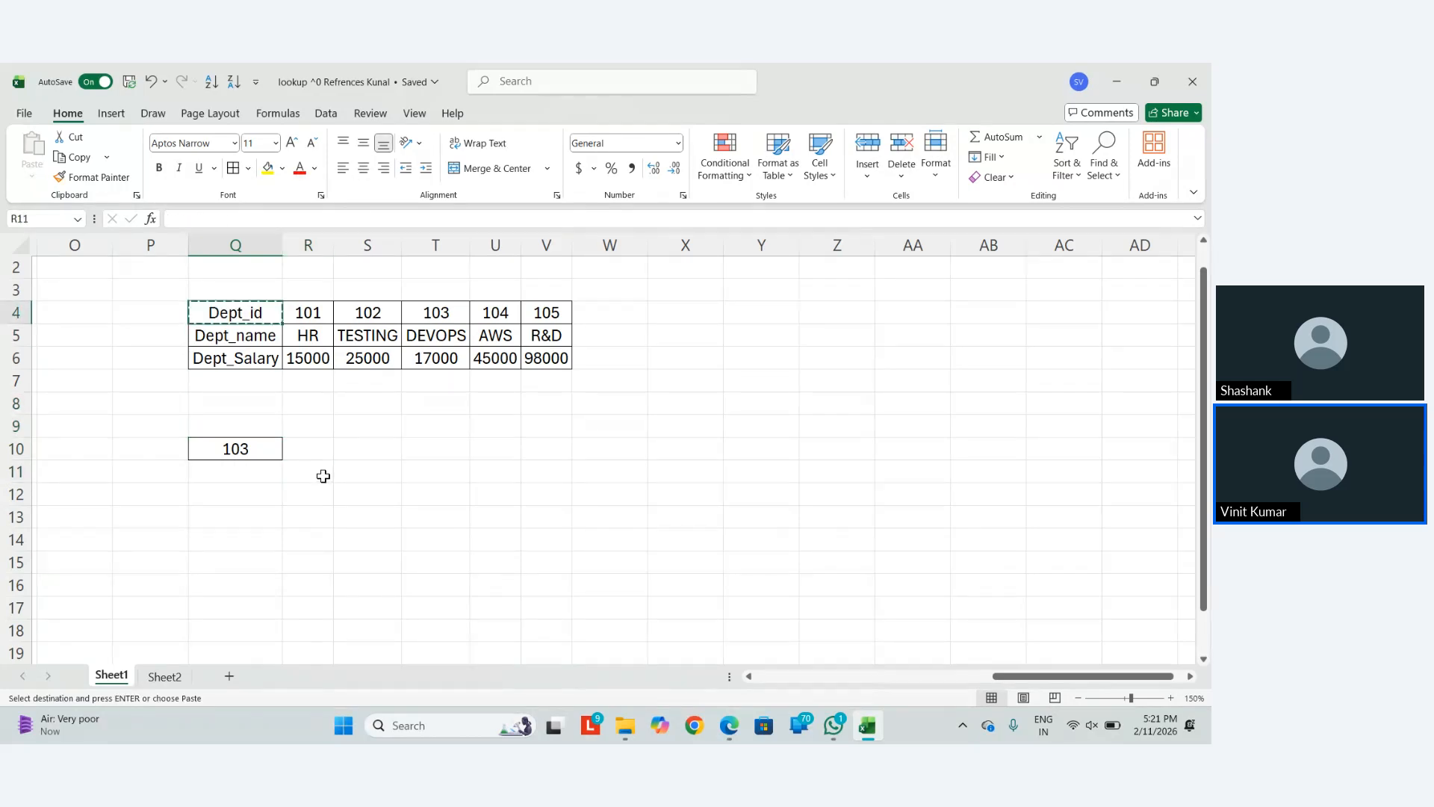
key(Down)
key(Down)
key(Down)
key(Down)
key(Down)
key(ctrl+v)
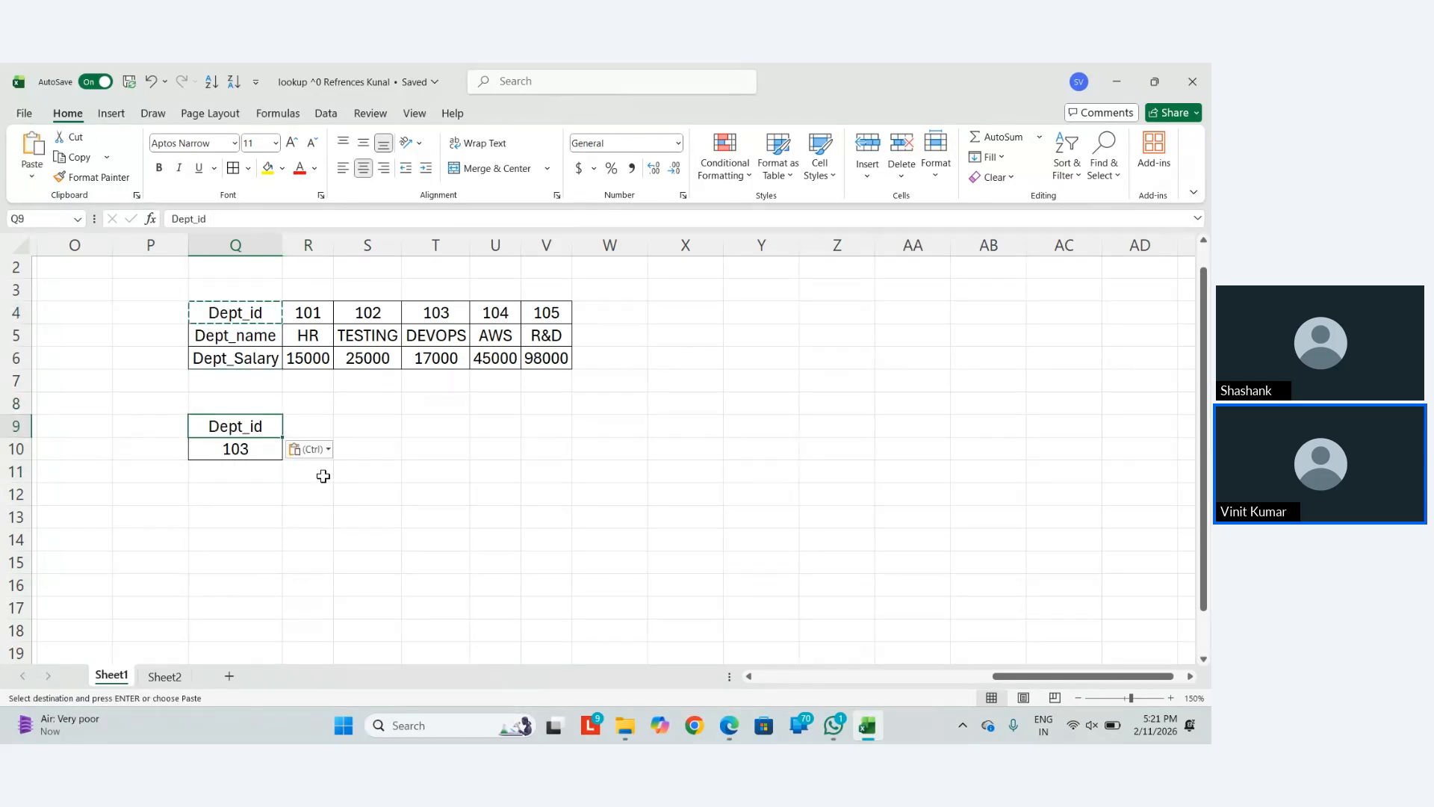
key(Escape)
Copy the Dept_Salary label from Q6 into R9 and AutoFit column R's width
key(Right)
key(Up)
key(Up)
key(Up)
key(Left)
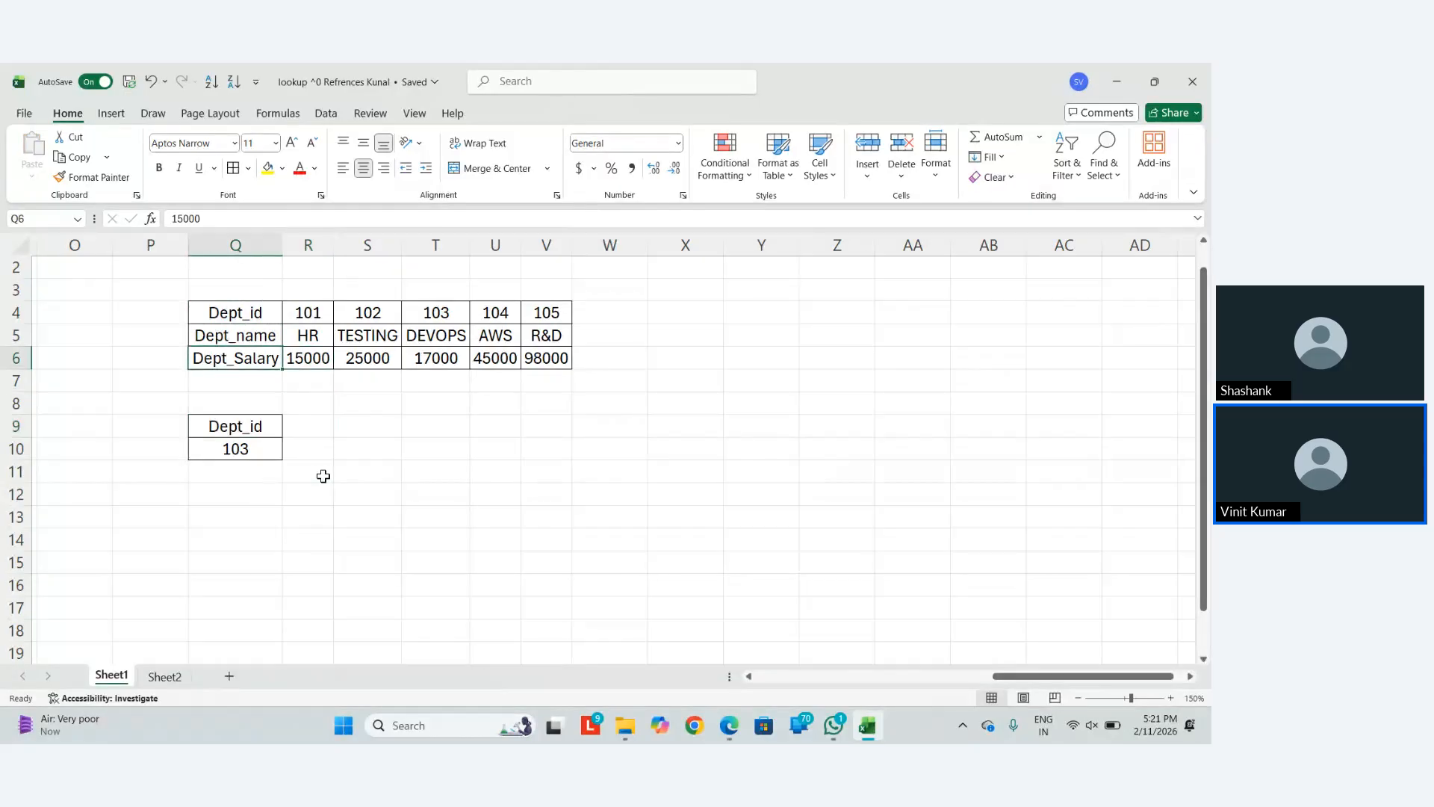
key(ctrl+c)
key(Down)
key(Down)
key(Down)
key(Right)
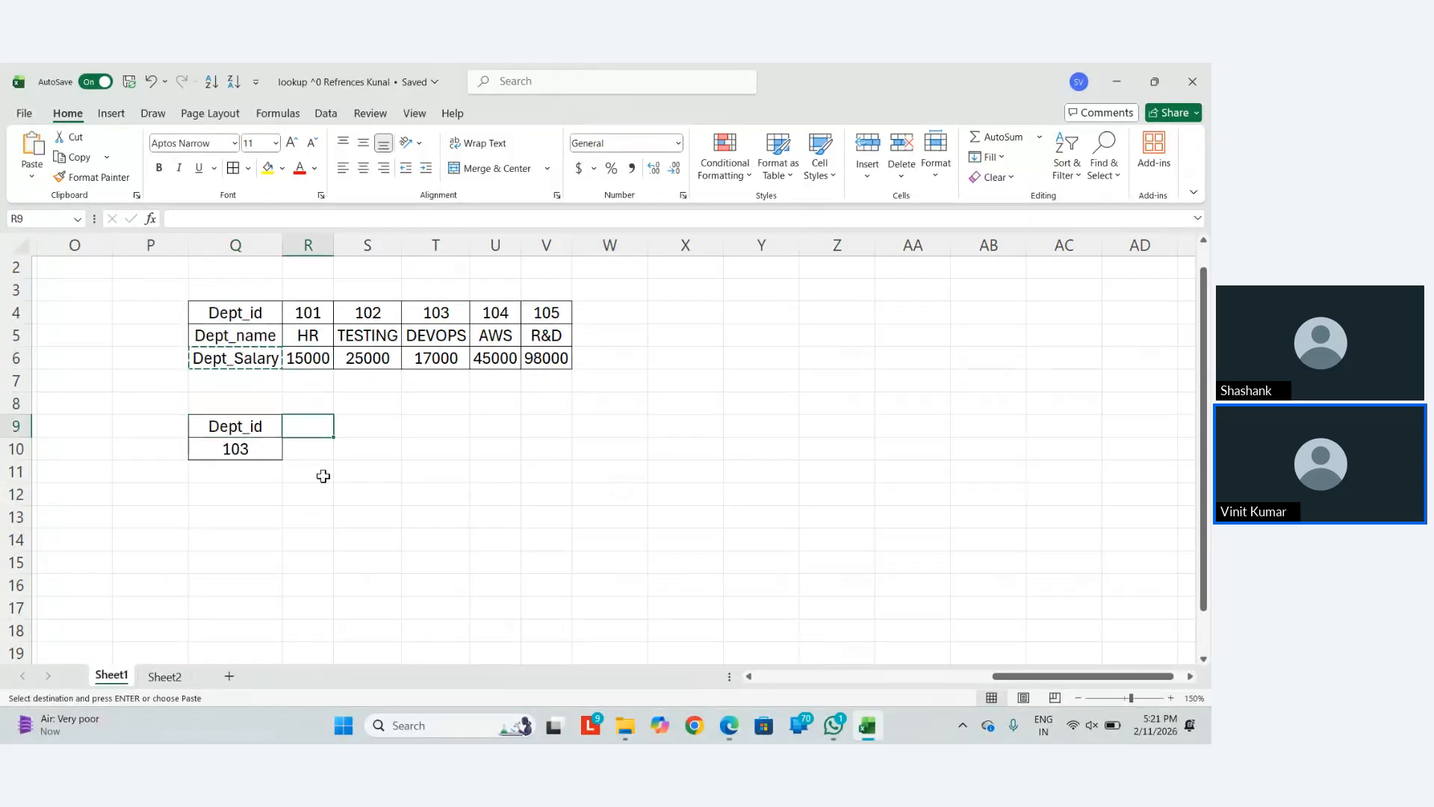
key(ctrl+v)
key(Escape)
key(alt+h)
key(o)
key(i)
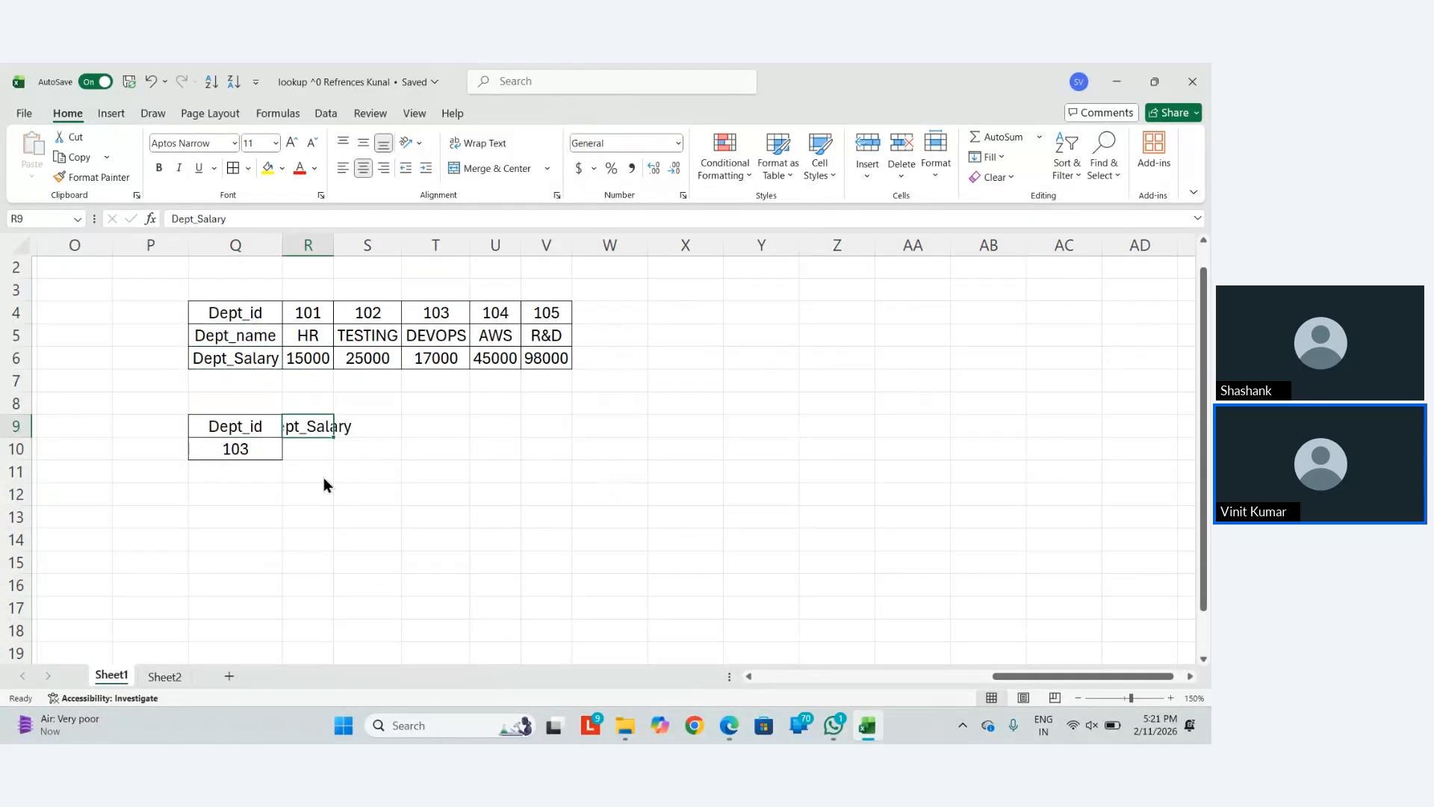
key(Up)
key(Up)
key(Up)
key(Up)
key(Left)
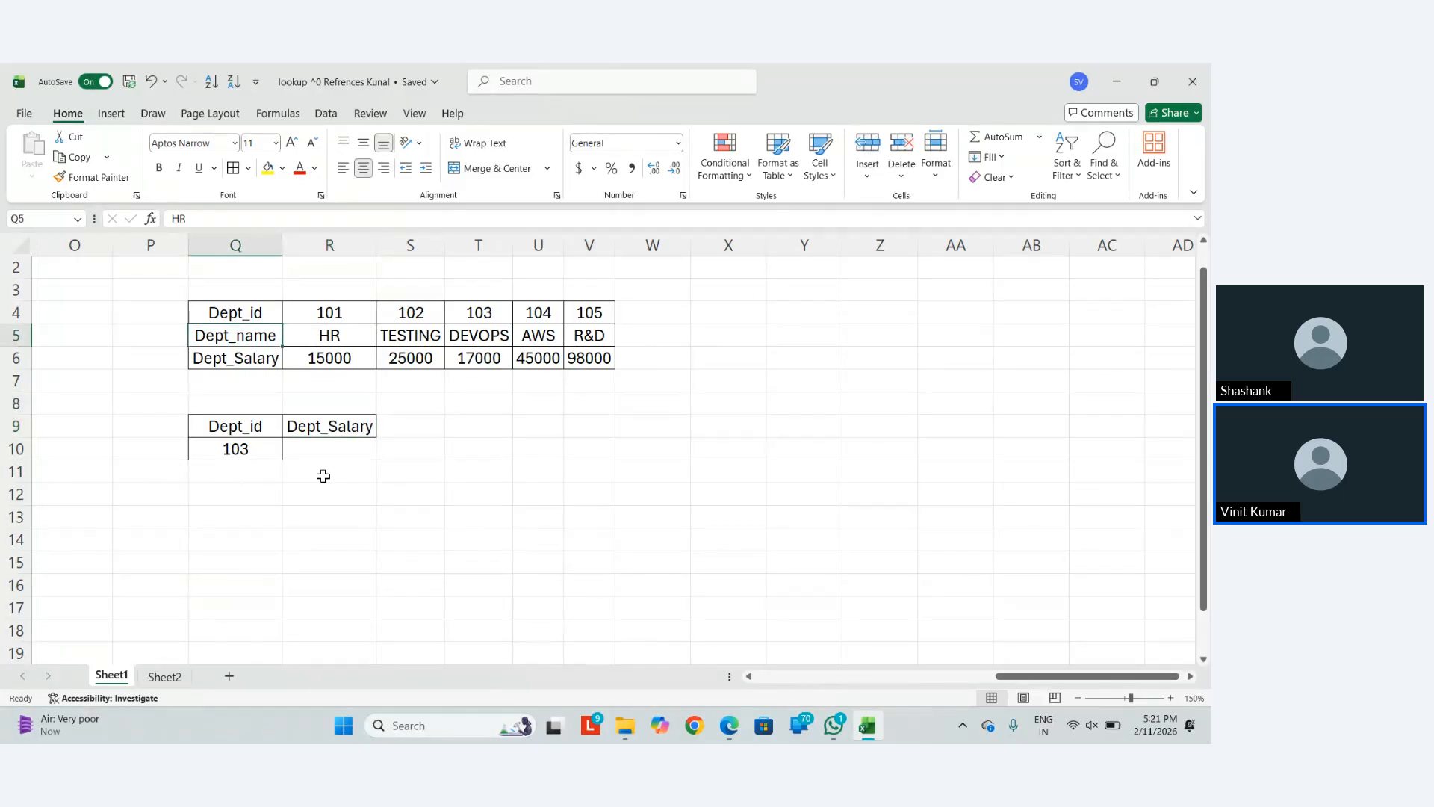
key(Down)
key(Right)
key(Down)
key(Down)
key(Down)
key(Down)
key(Down)
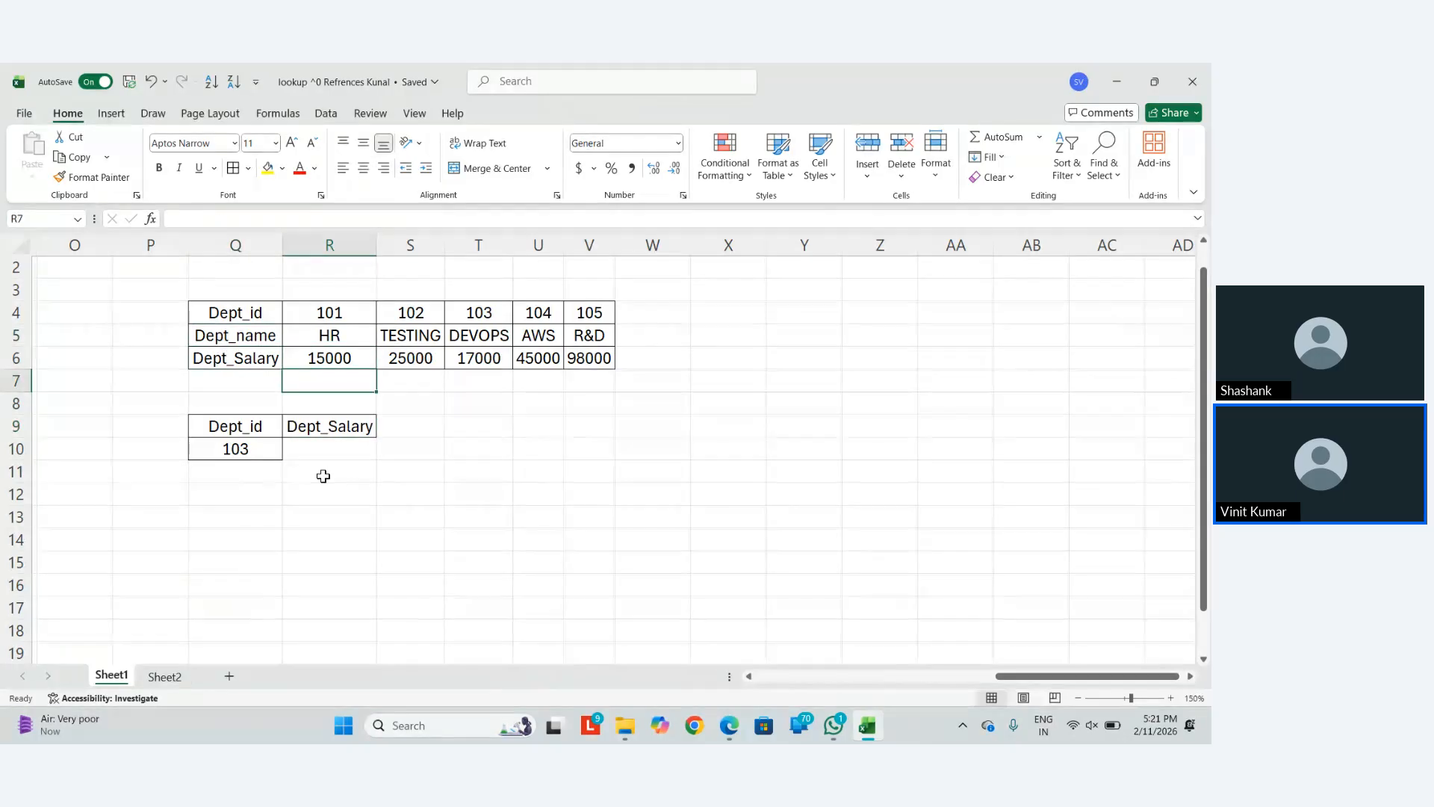
In R10, begin an HLOOKUP using lookup value $Q$10 and table range $R$4:$V$6
key(Up)
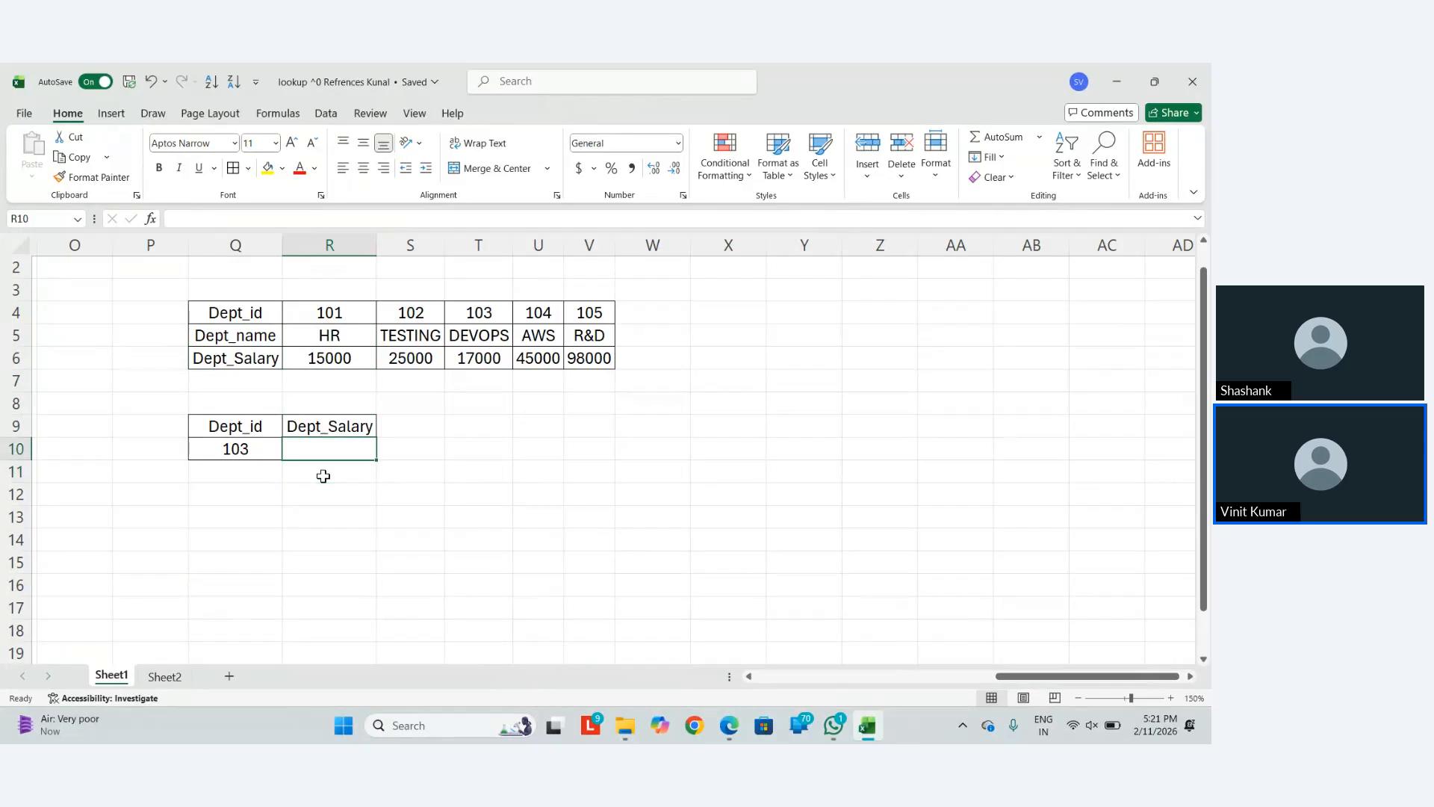
text(=hlook)
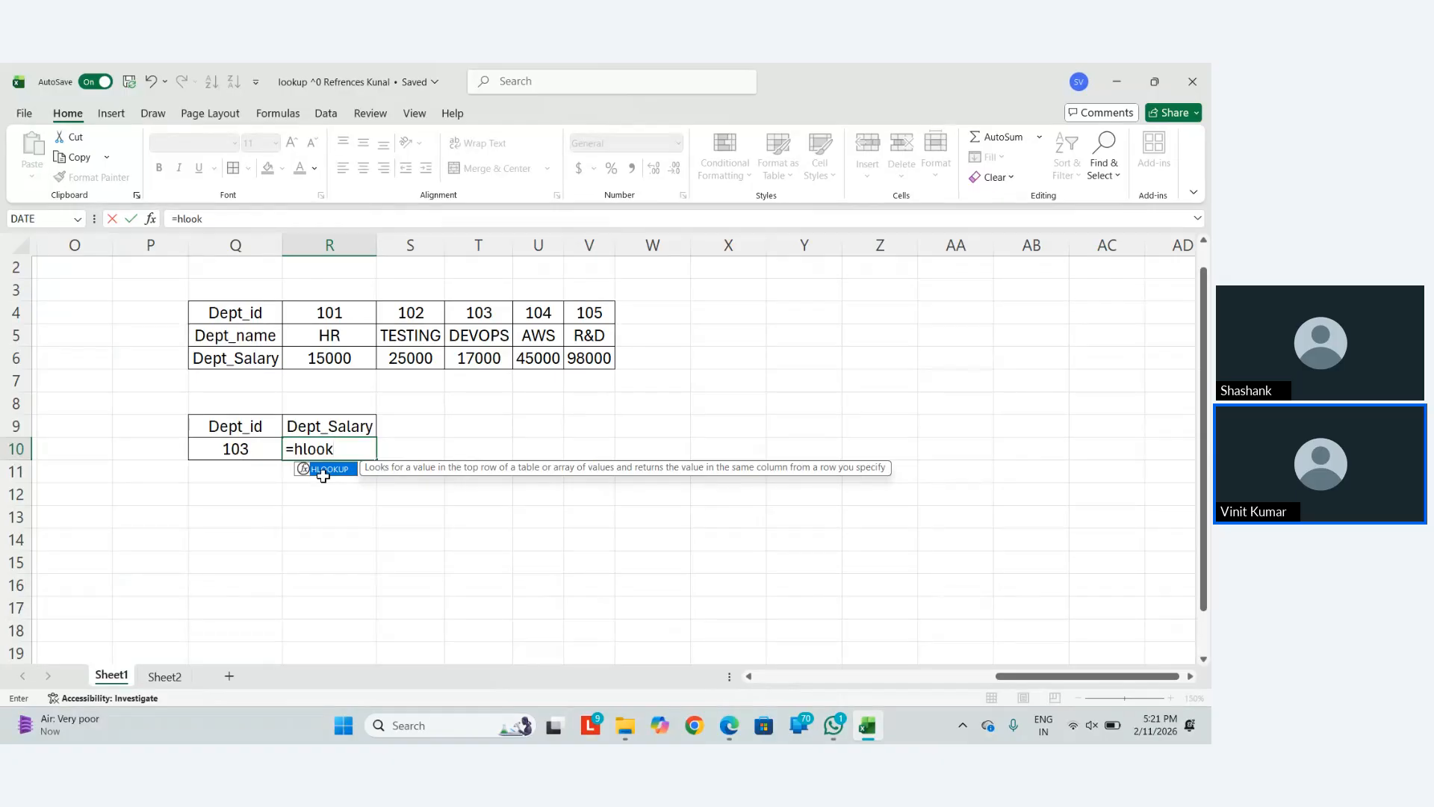
double_click(323, 470)
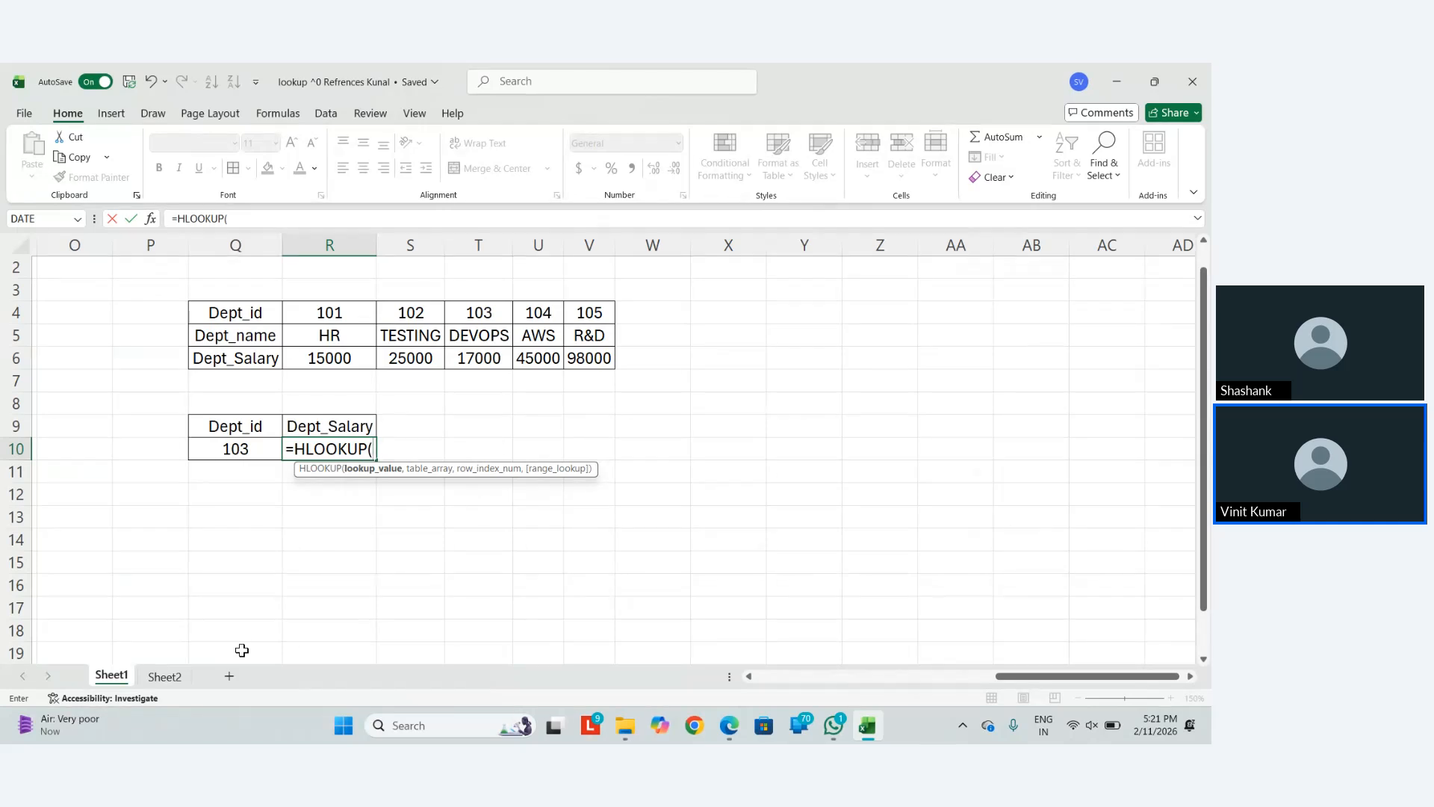
key(Left)
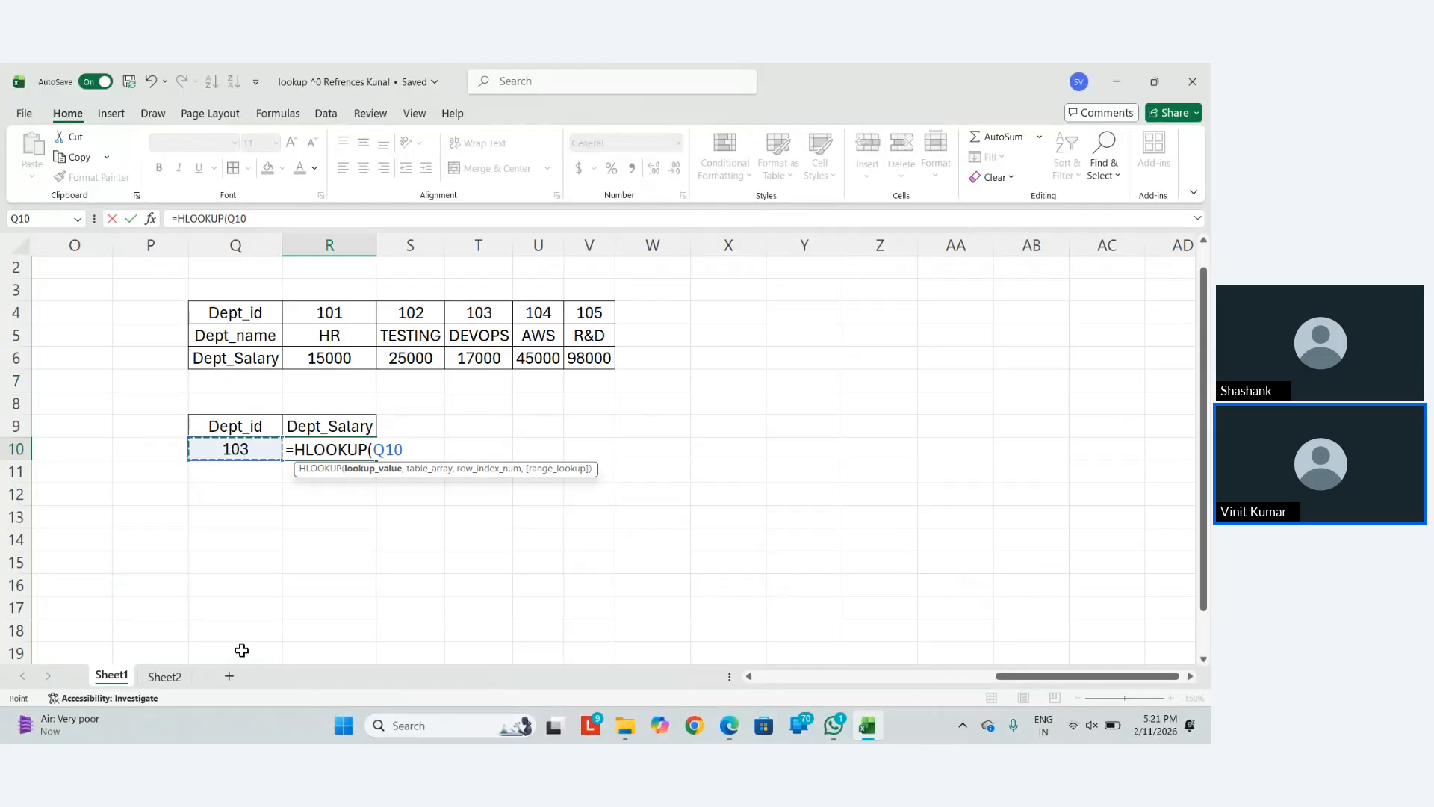
key(F4)
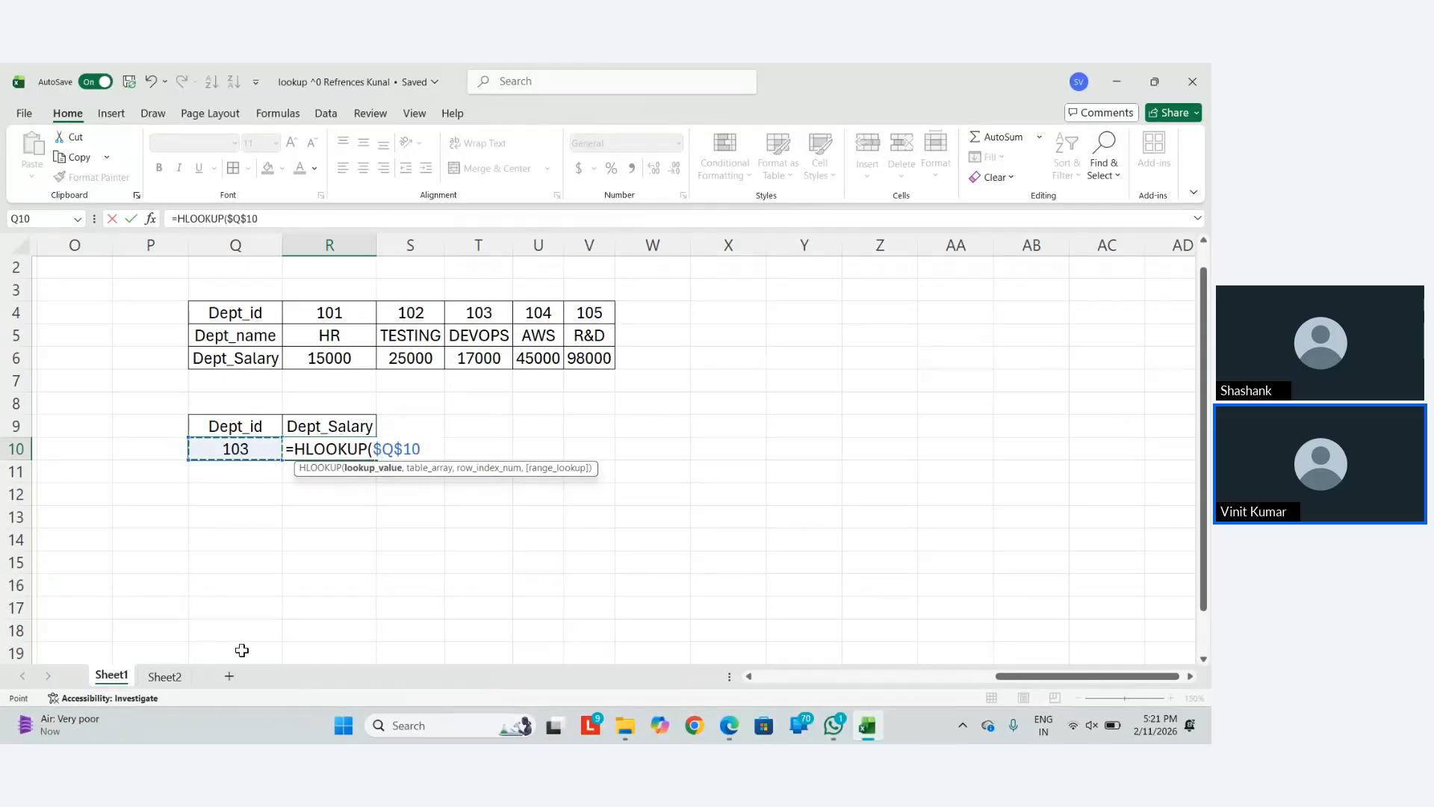
text(,)
key(Up)
key(Up)
key(Up)
key(Up)
key(Up)
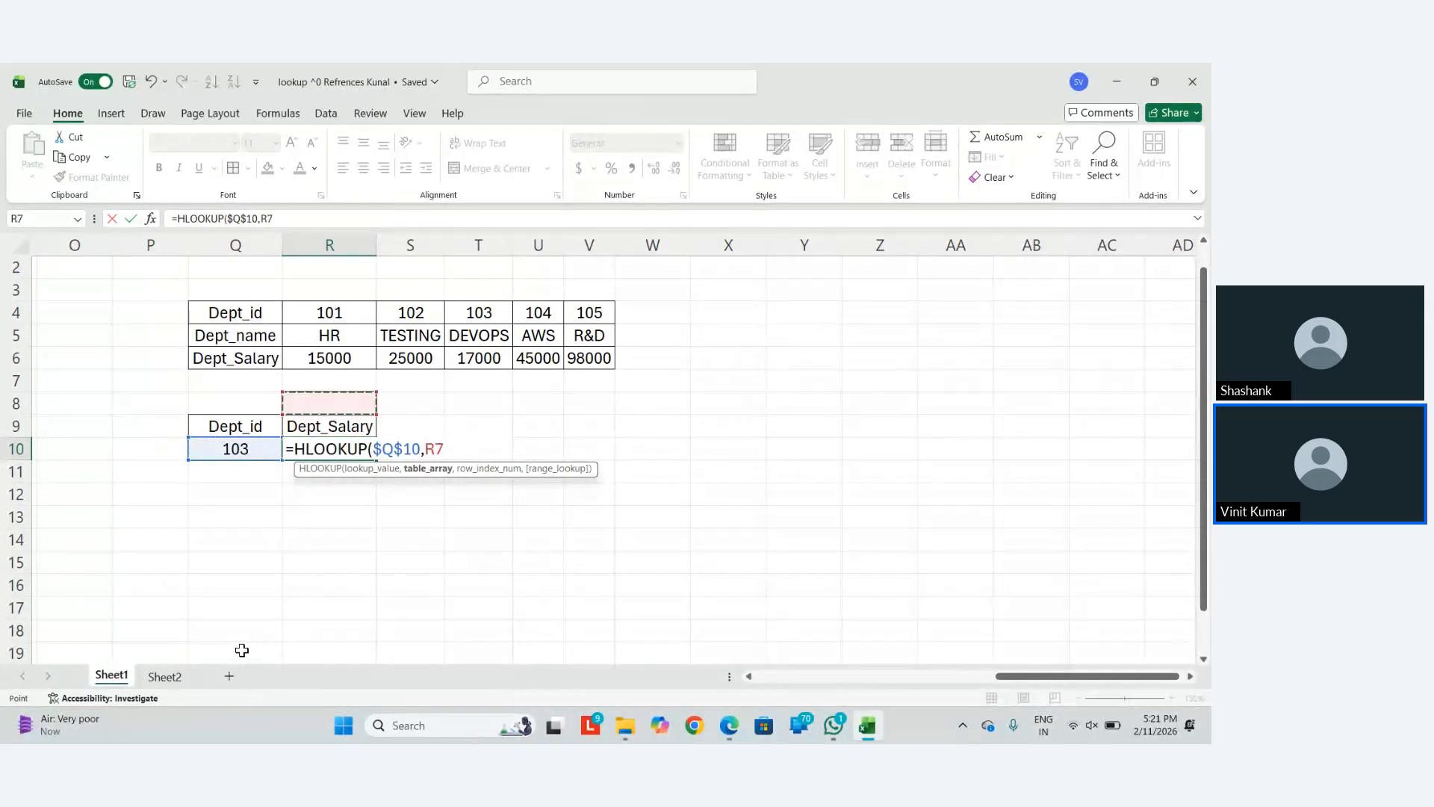
key(Left)
key(Left)
key(Up)
key(Up)
key(Right)
key(Right)
key(Down)
key(Left)
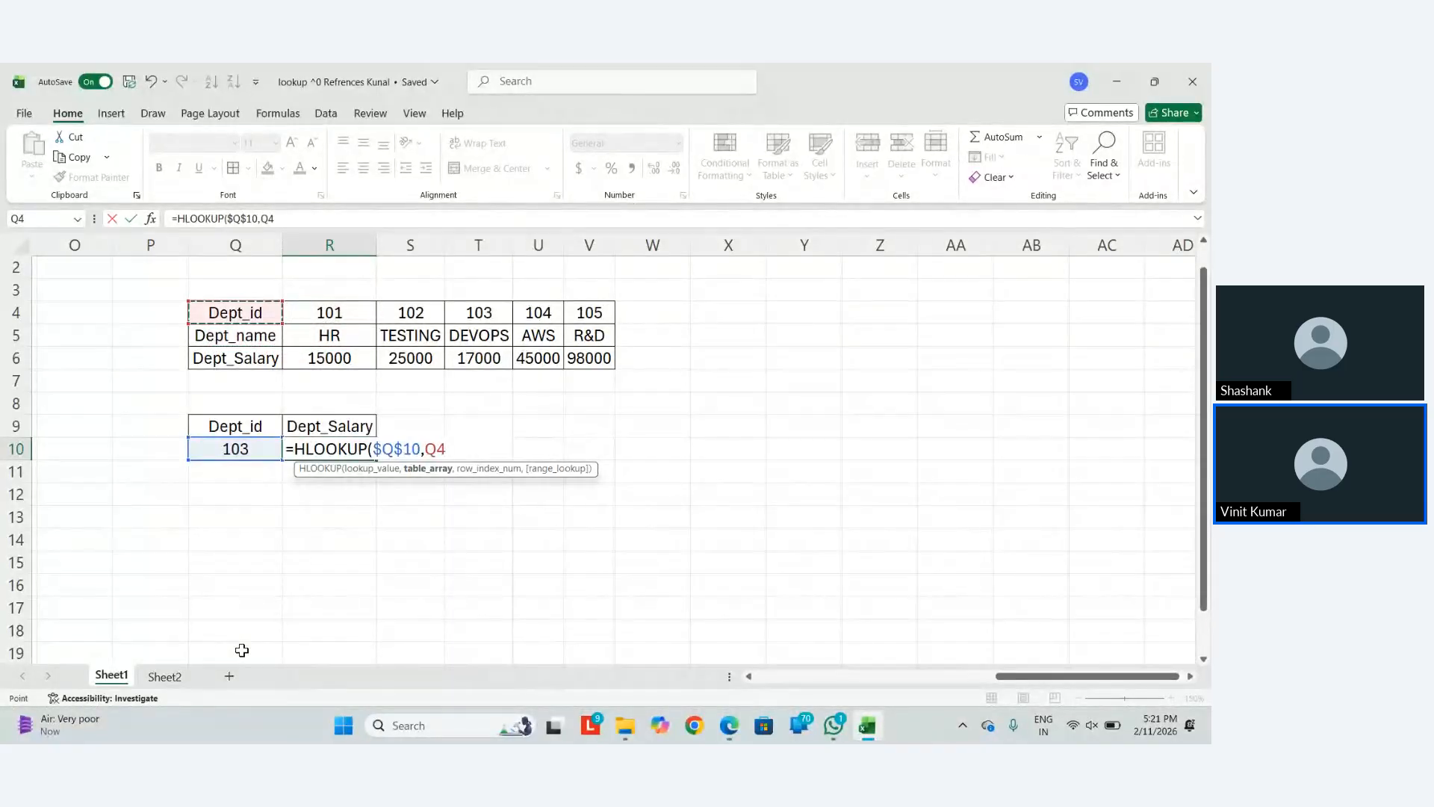
key(Right)
key(shift+Down)
key(shift+Down)
key(shift+Right)
key(shift+Right)
key(shift+Right)
key(shift+Right)
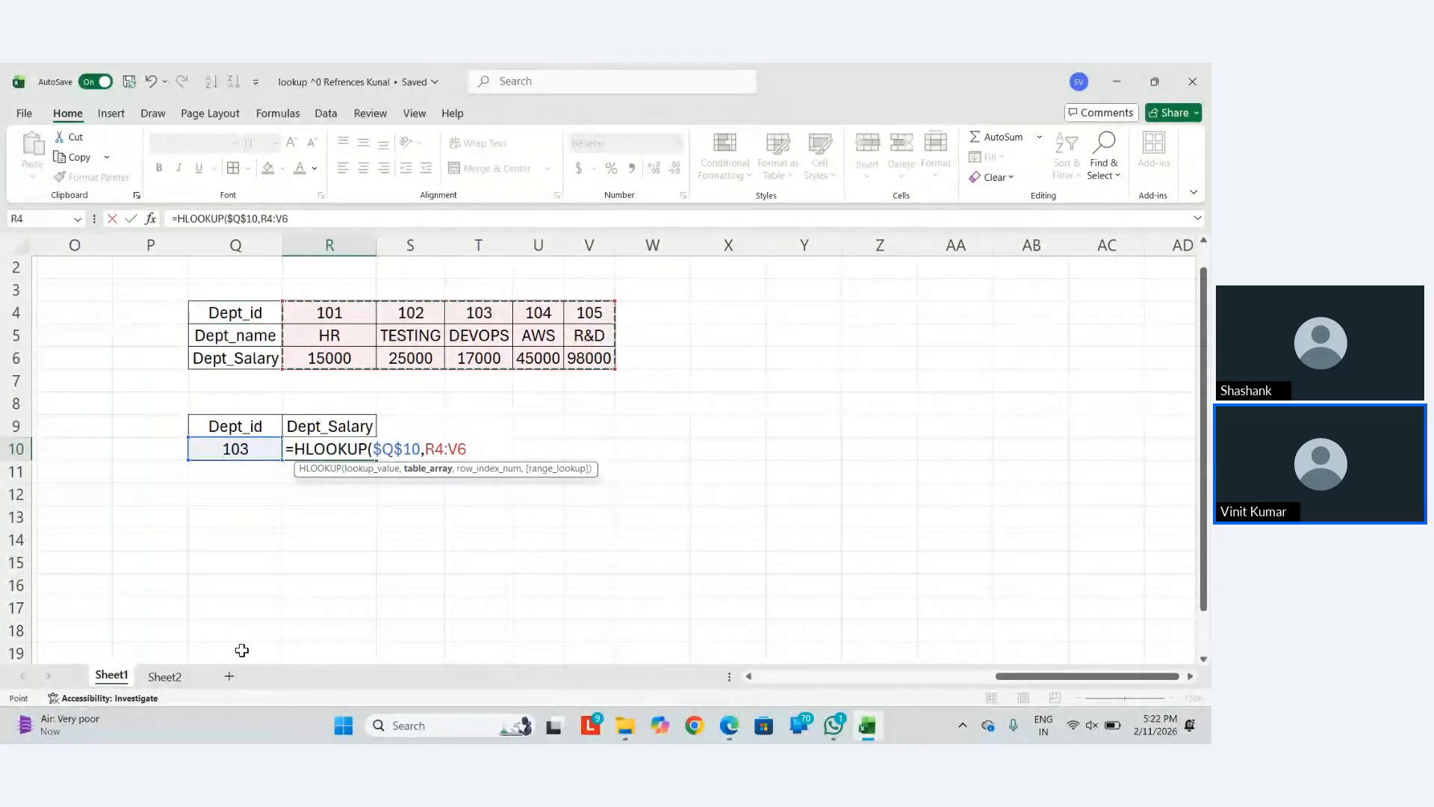
key(F4)
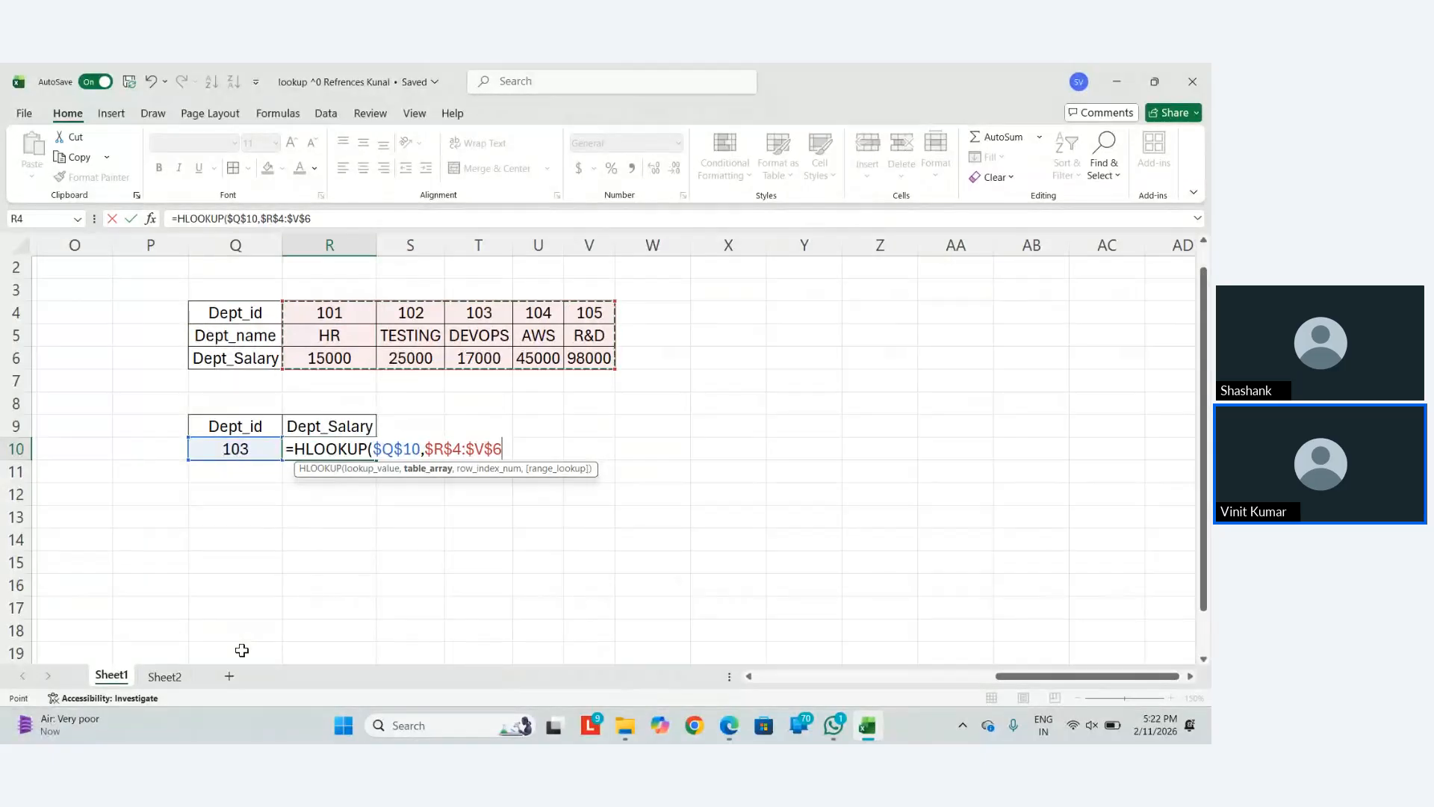
text(,)
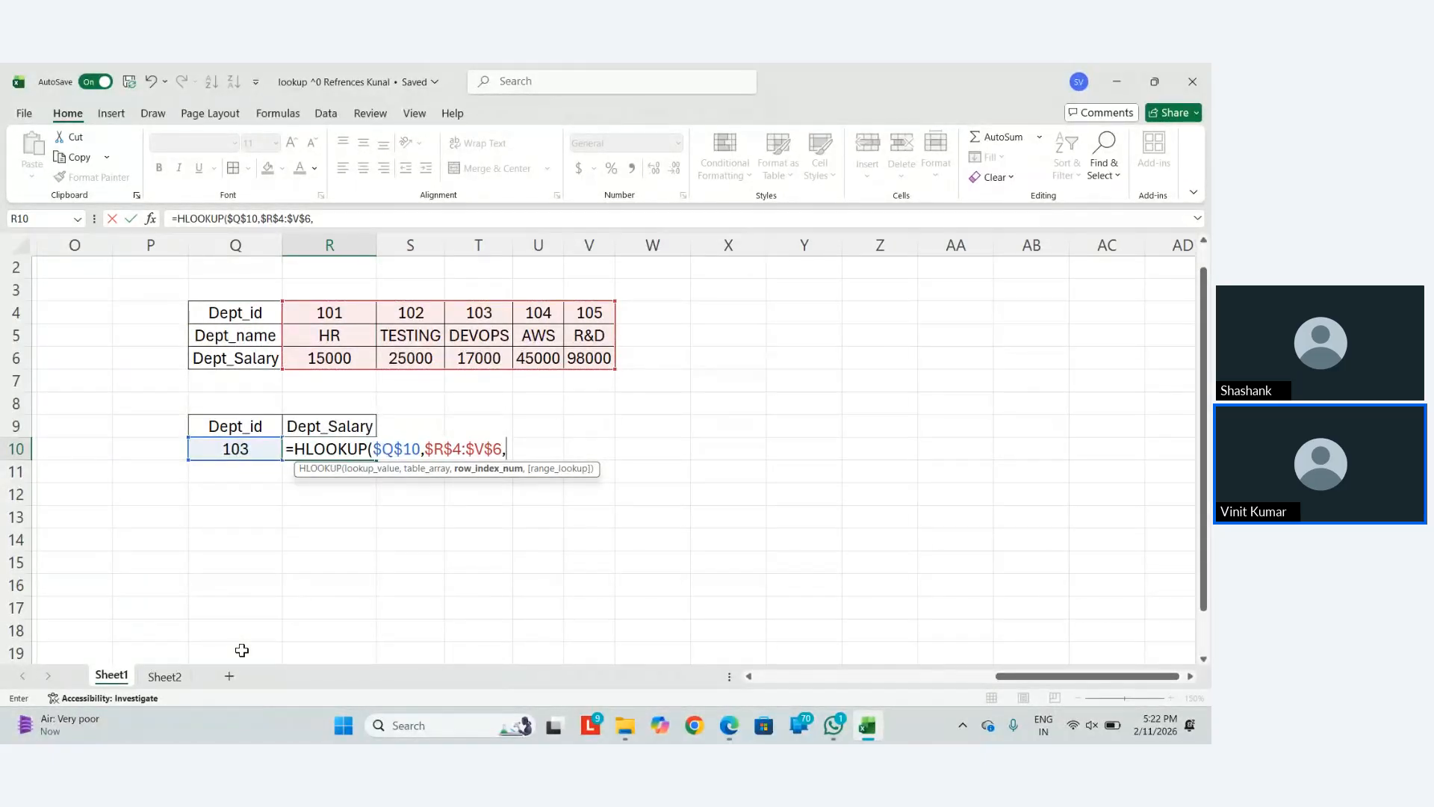
text(macth)
key(Return)
Fix the misspelled MATCH and complete it as MATCH($R$9,$Q$4:$Q$6,0),FALSE, returning 17000
key(Up)
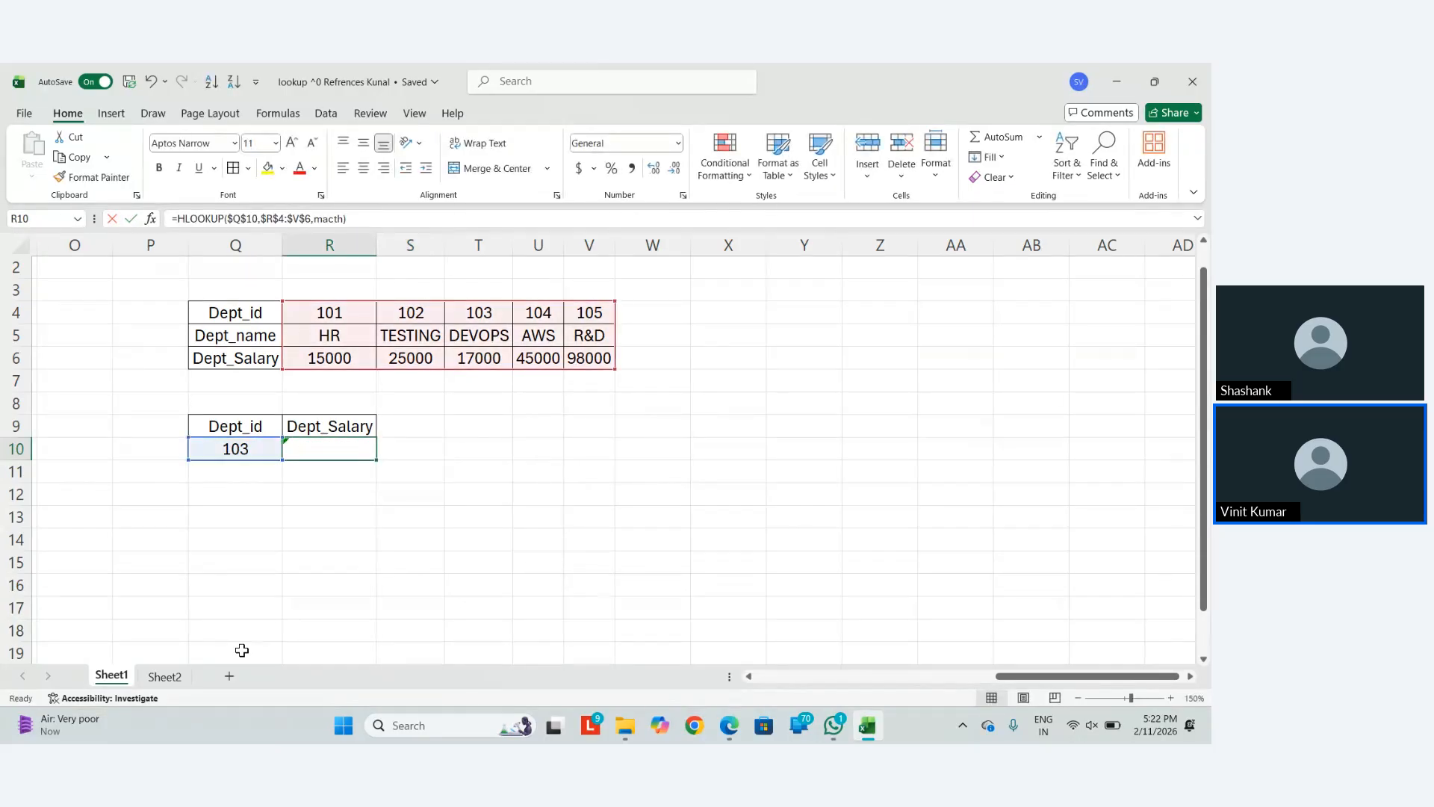
key(F2)
key(BackSpace)
key(BackSpace)
key(BackSpace)
key(BackSpace)
text(atch)
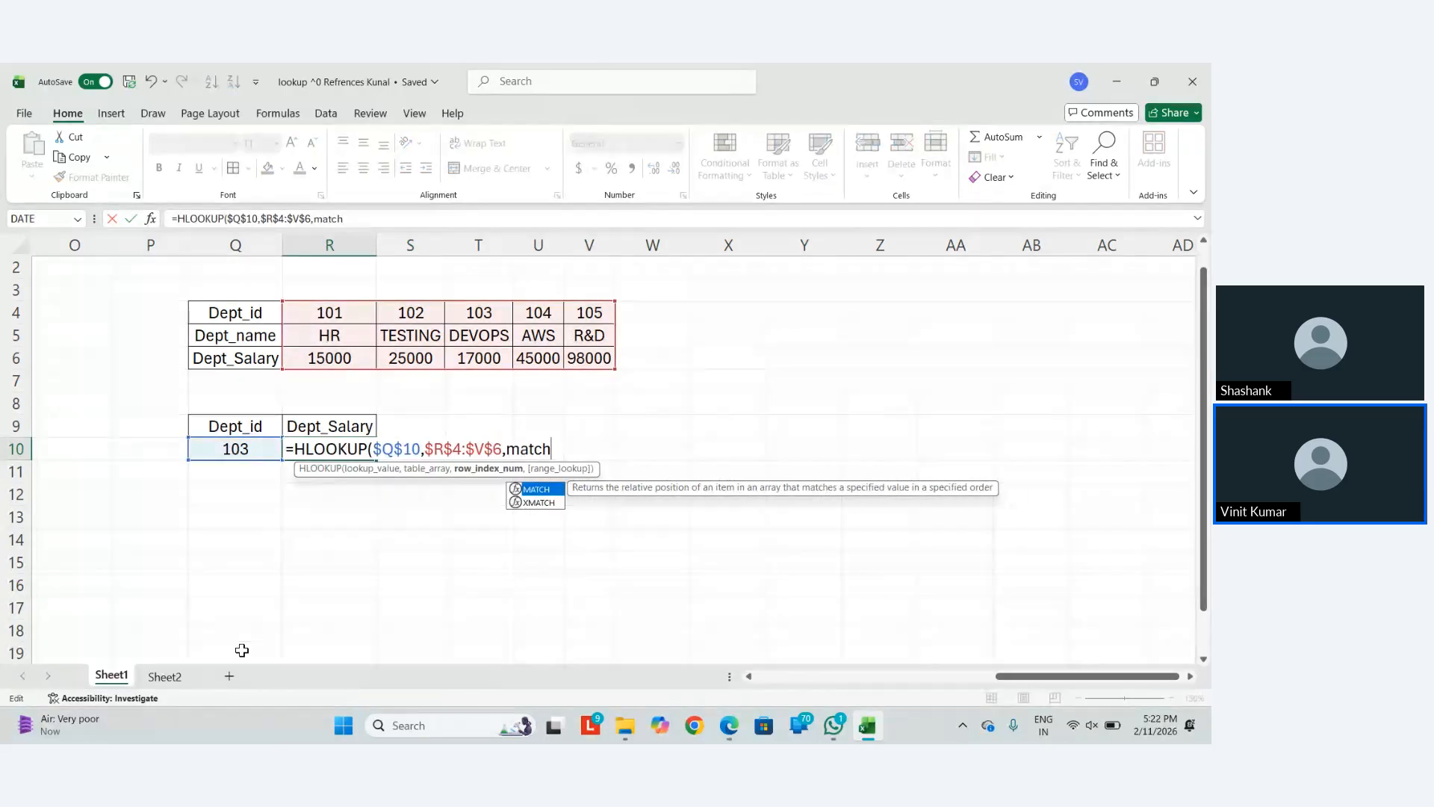
key(Tab)
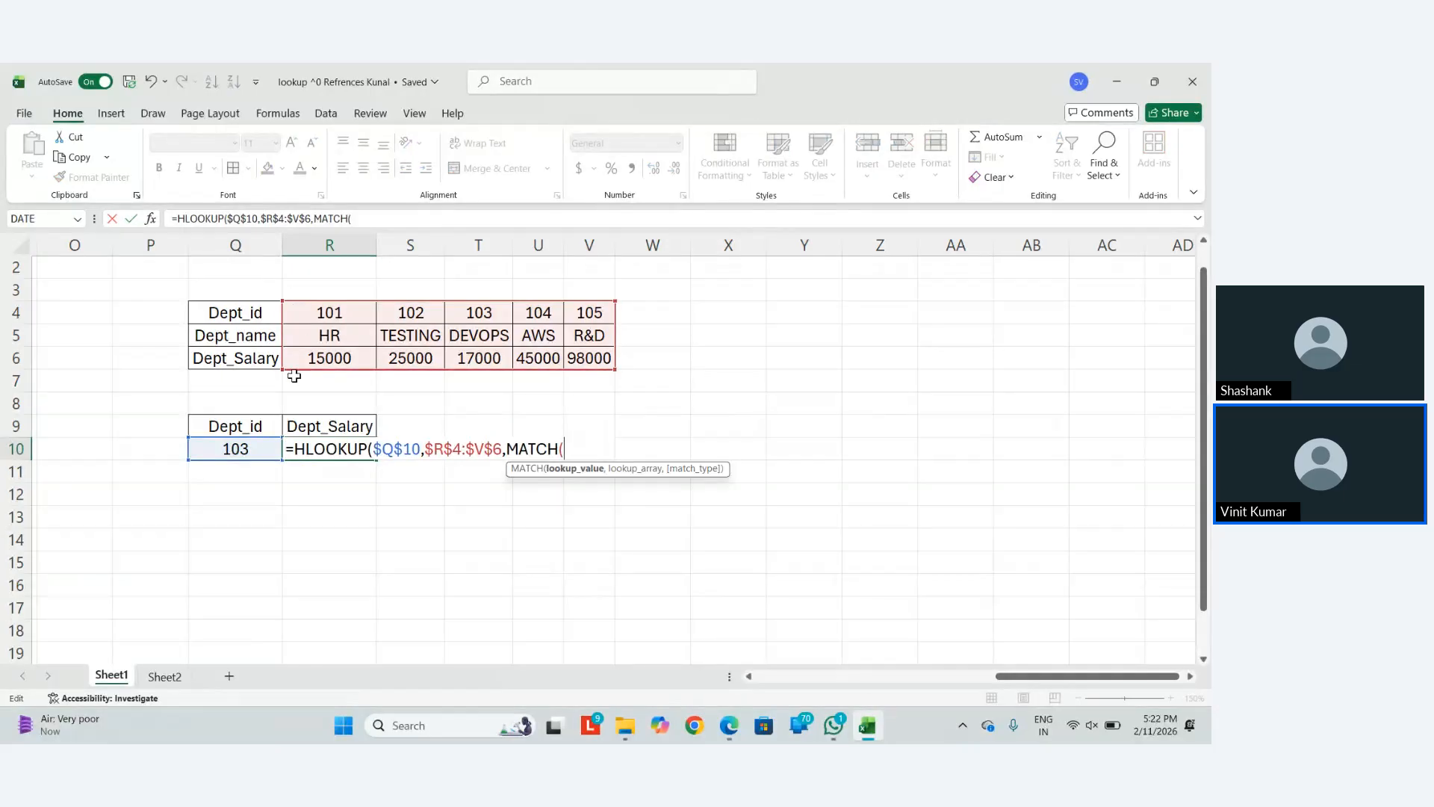
click(327, 423)
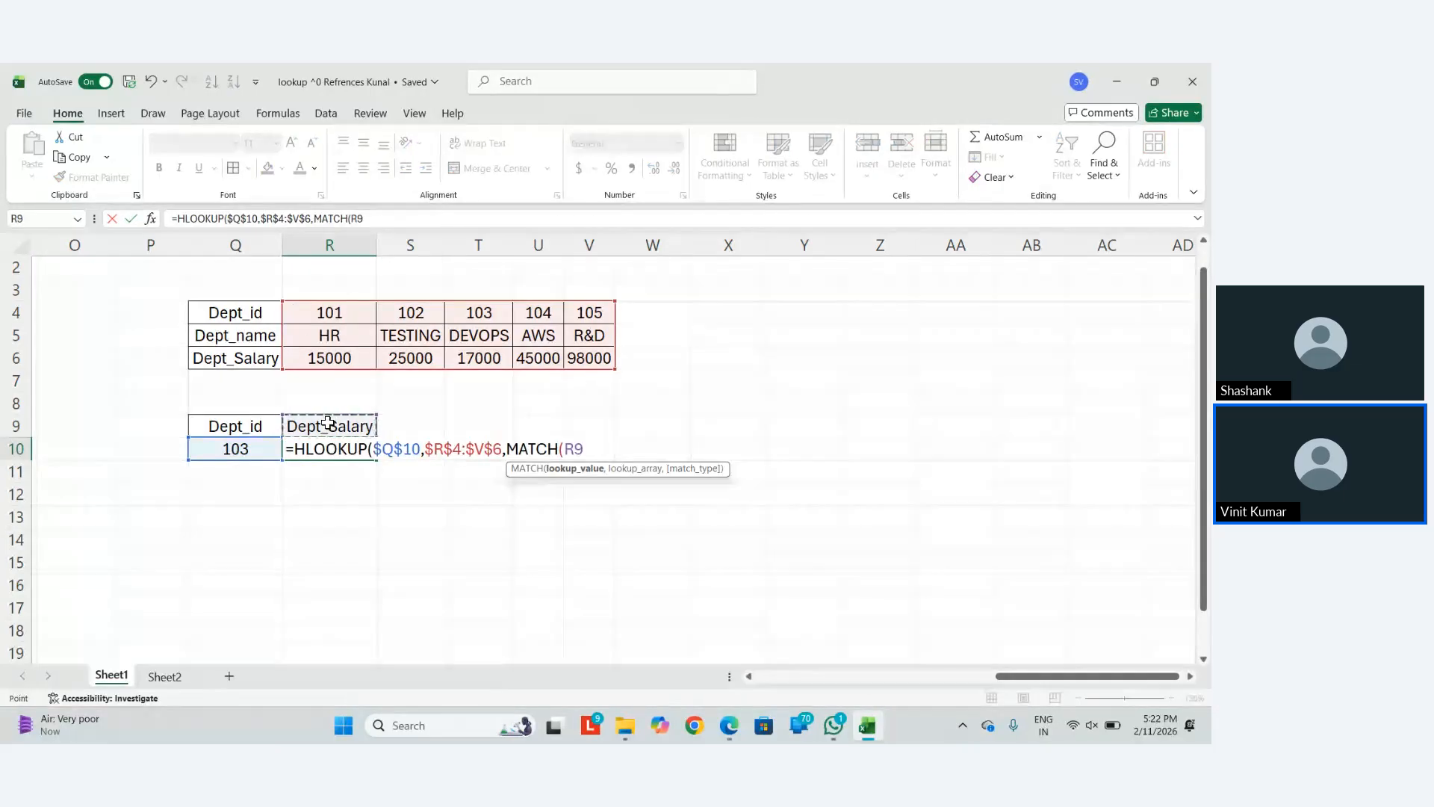
key(F4)
text(,)
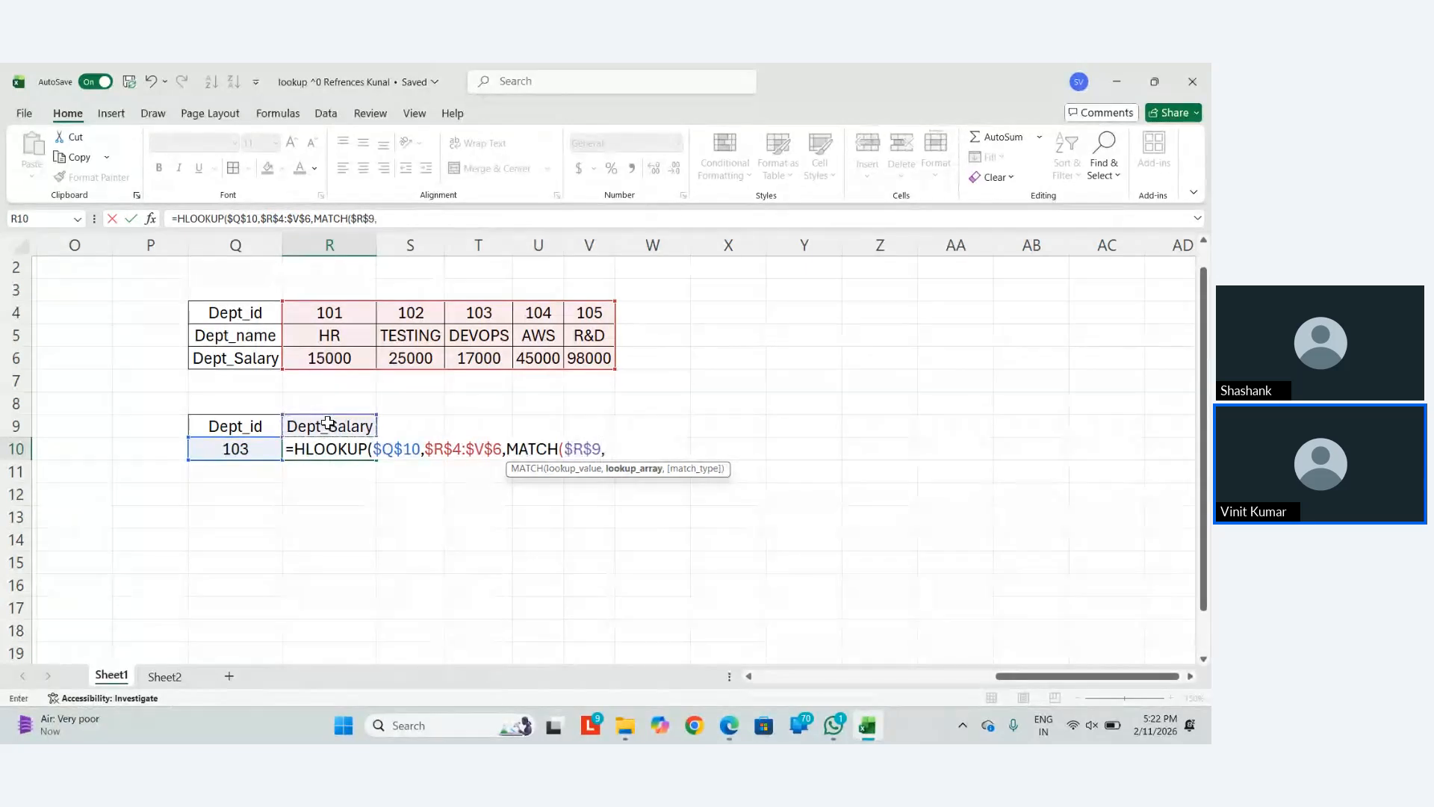
drag(221, 309, 227, 361)
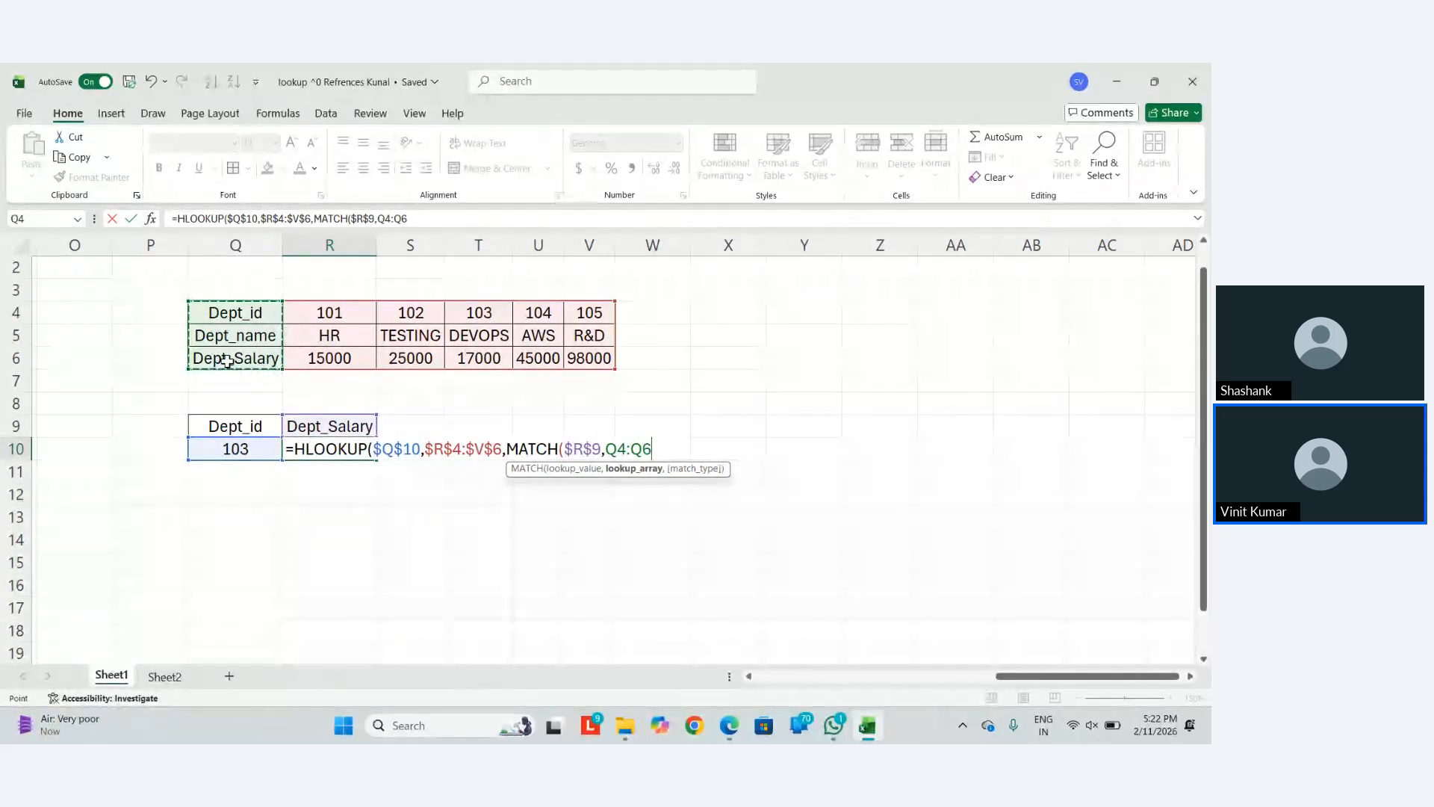
key(F4)
text(,)
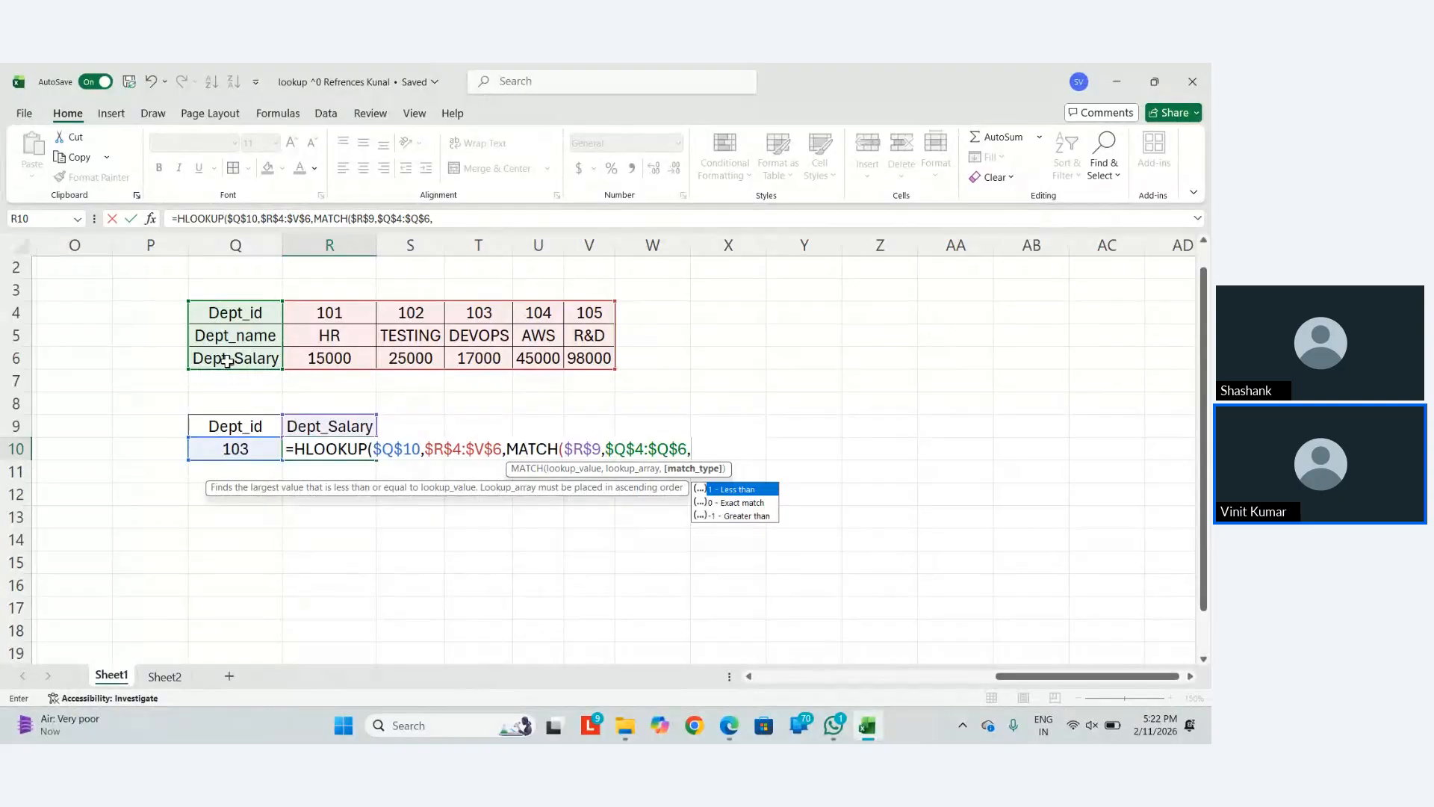
text(0)
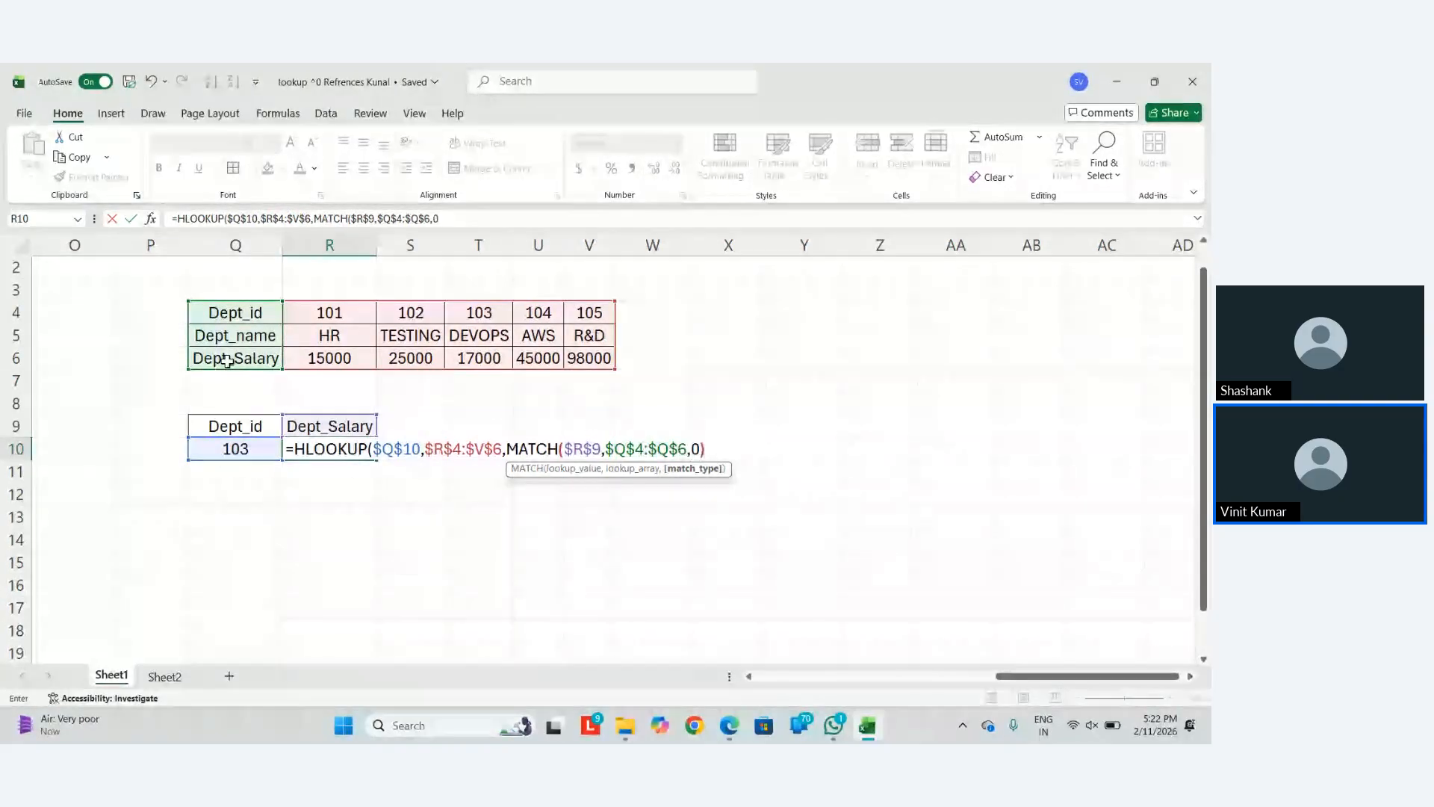
text(),FALSE)
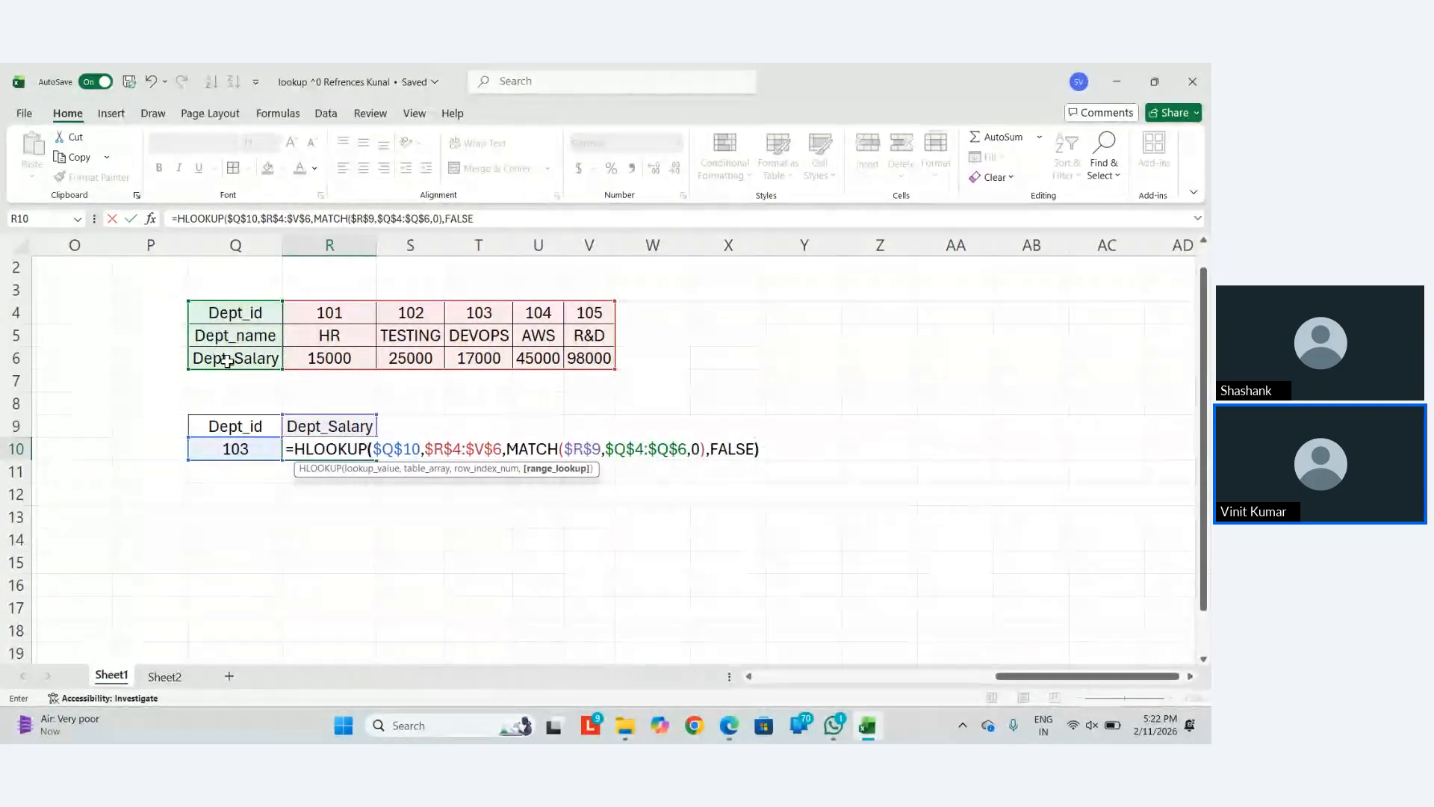
key(ctrl+Return)
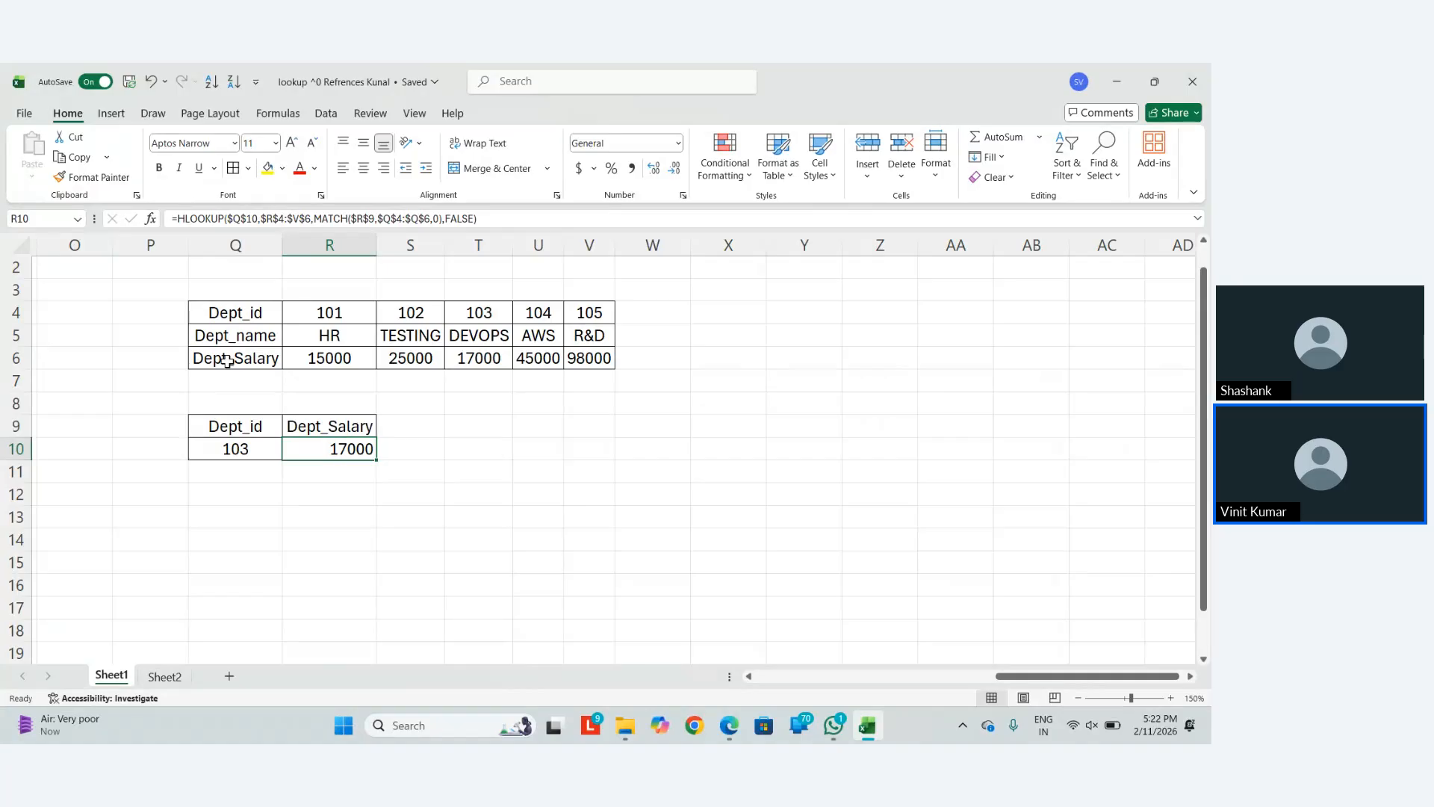
Scroll back to the department salary table and the list of lookup methods
scroll(227, 361, left, 10)
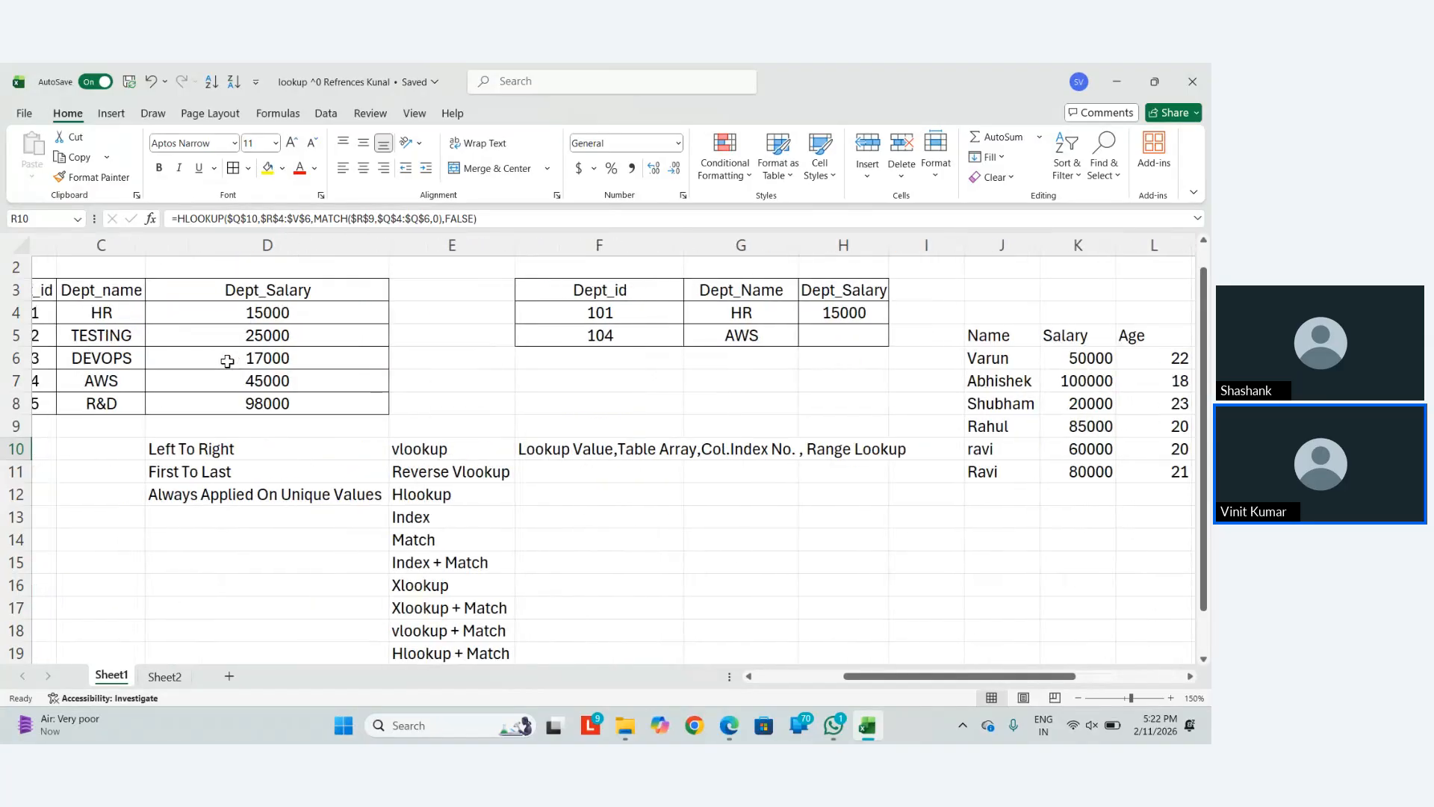
scroll(227, 361, down, 2)
scroll(314, 372, up, 1)
Clear the VLOOKUP syntax note in F10 and mark vlookup and Hlookup as done
click(579, 345)
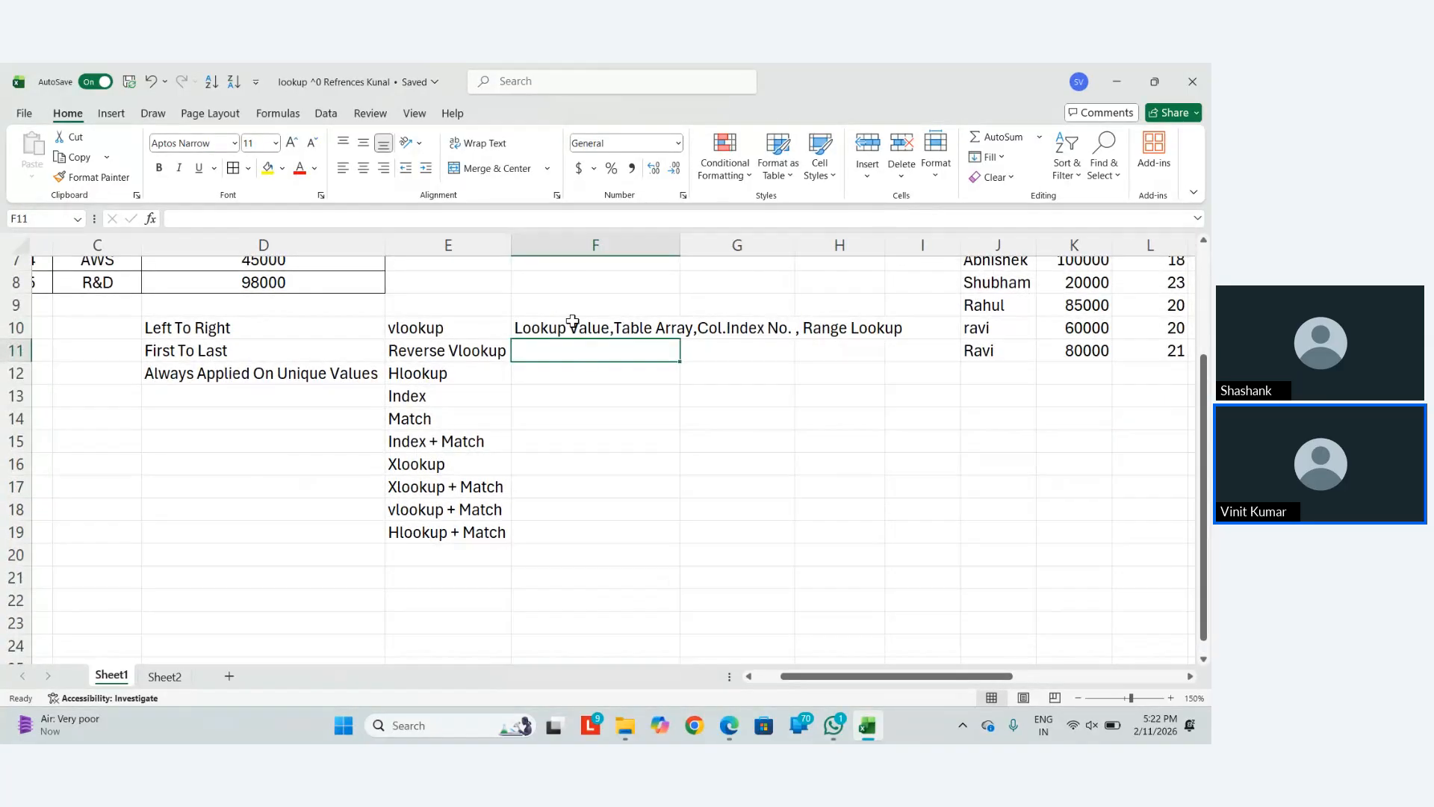
click(572, 322)
key(Delete)
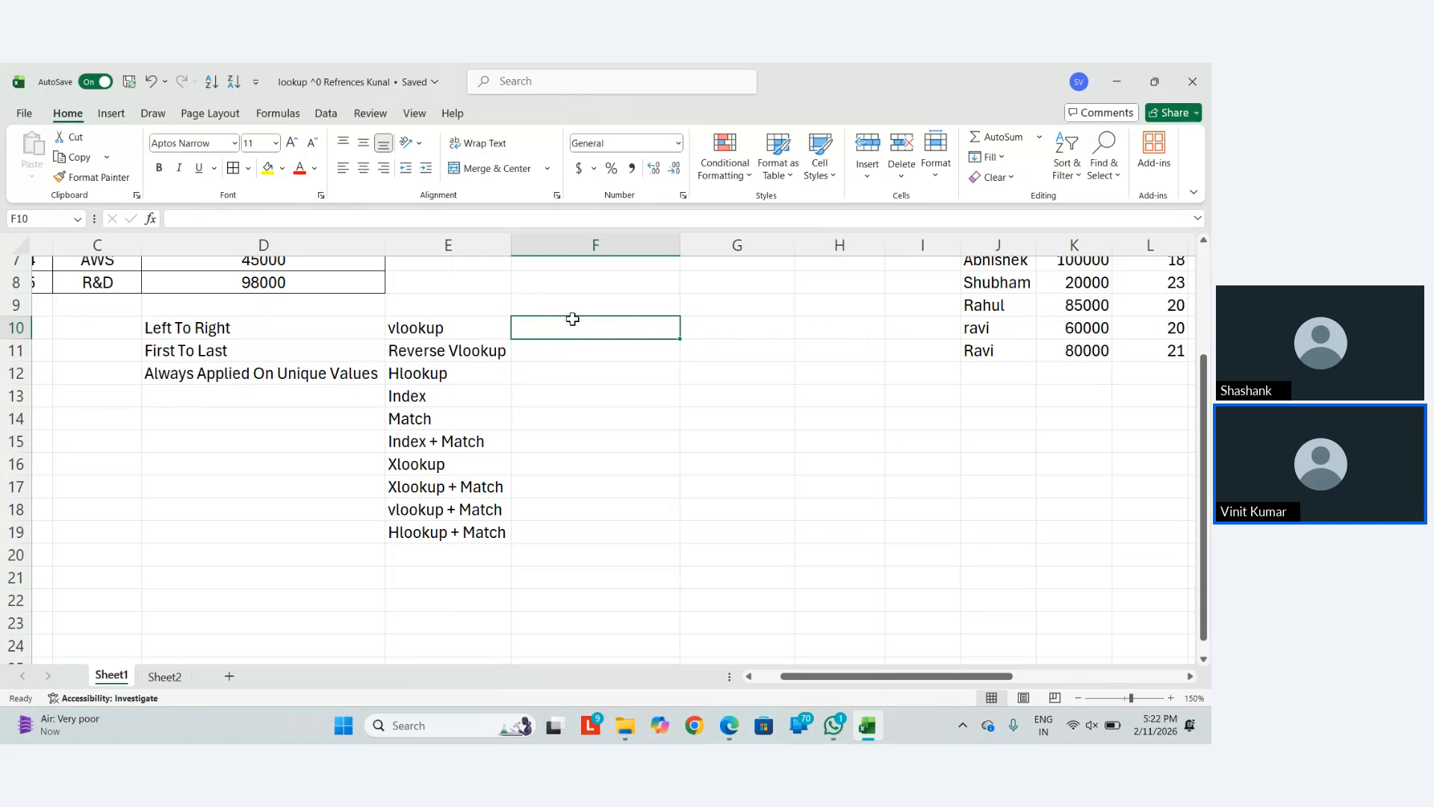
text(done)
key(Return)
key(Return)
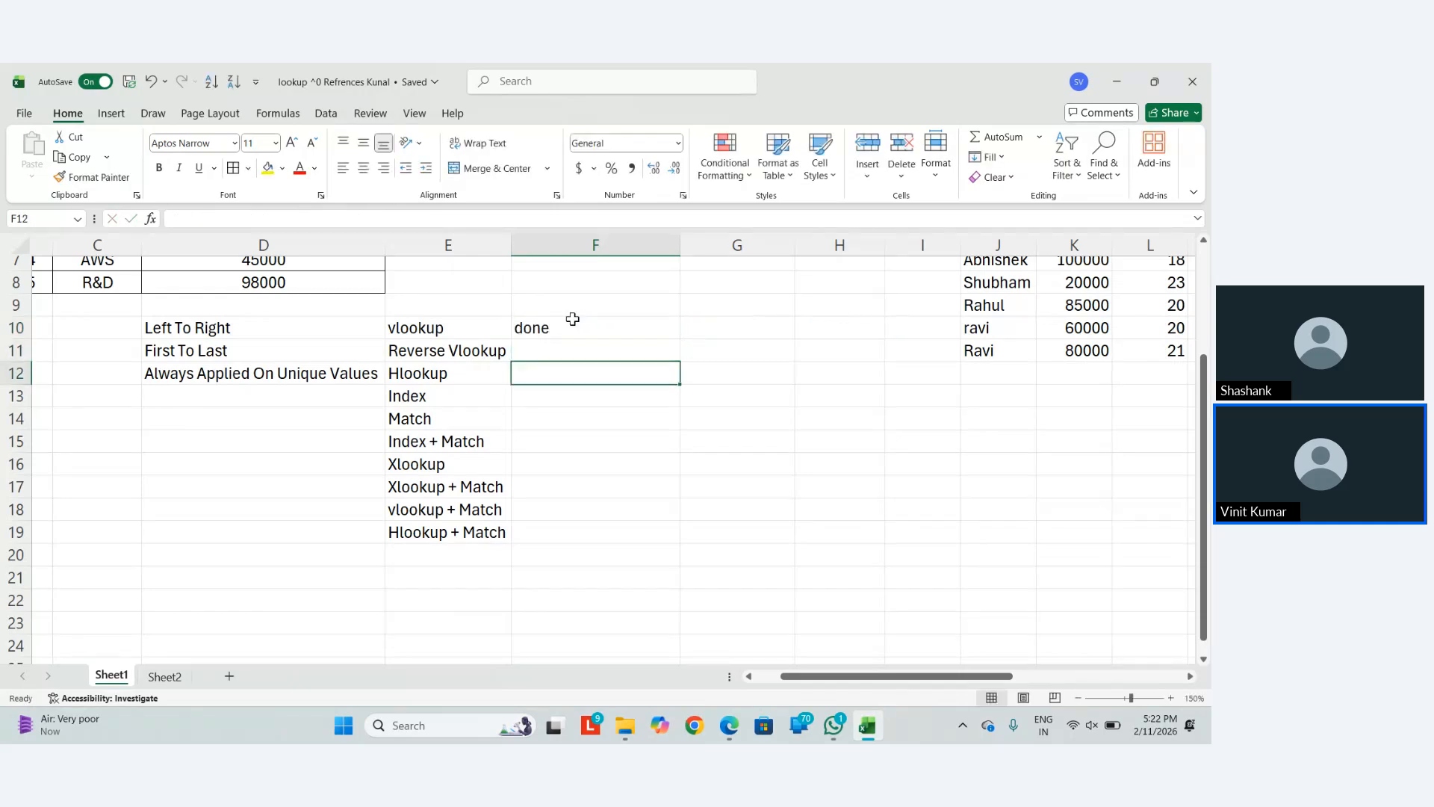
text(done)
key(Return)
key(Return)
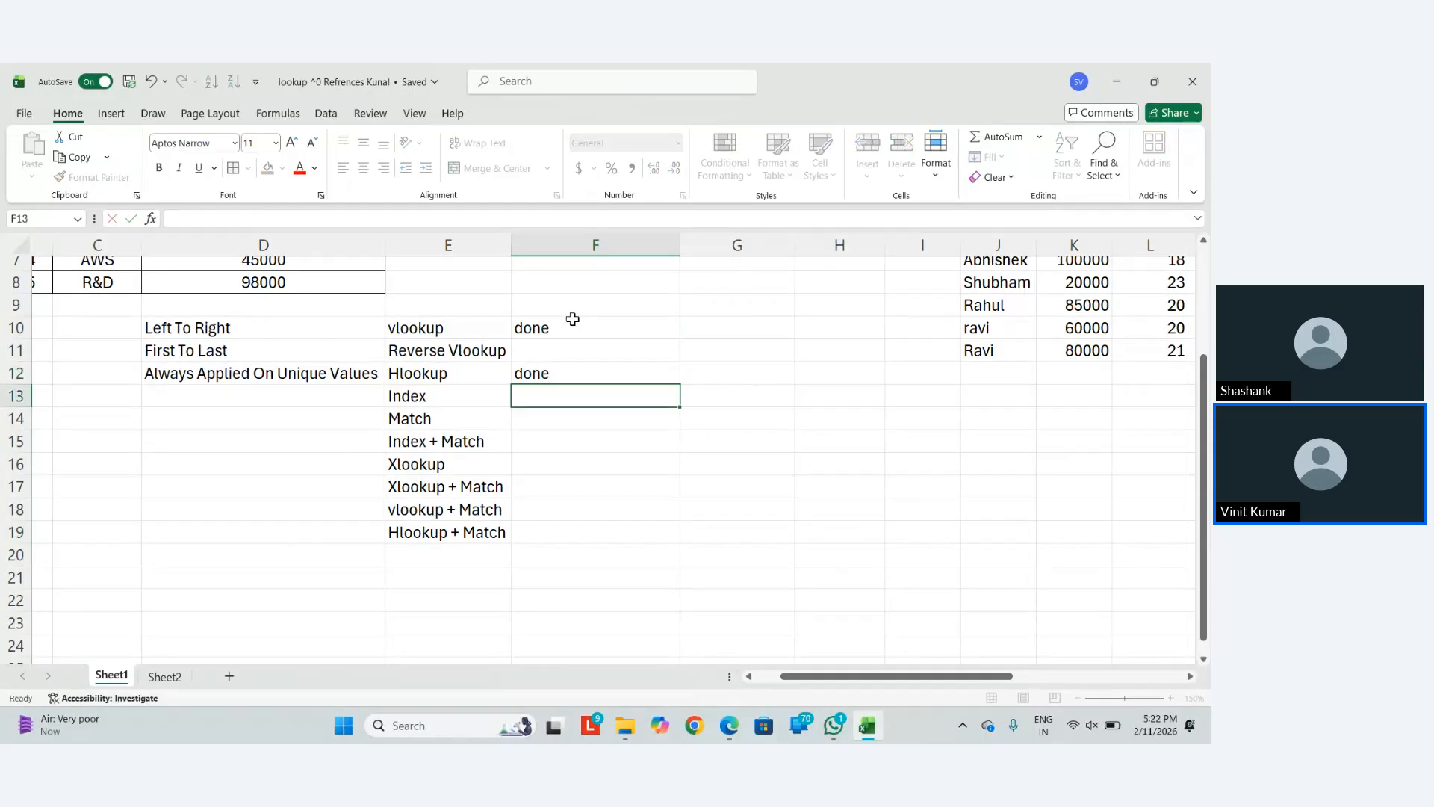
Mark vlookup + Match and Hlookup + Match as done, removing the stray mark beside Xlookup + Match
key(Return)
key(Return)
key(Return)
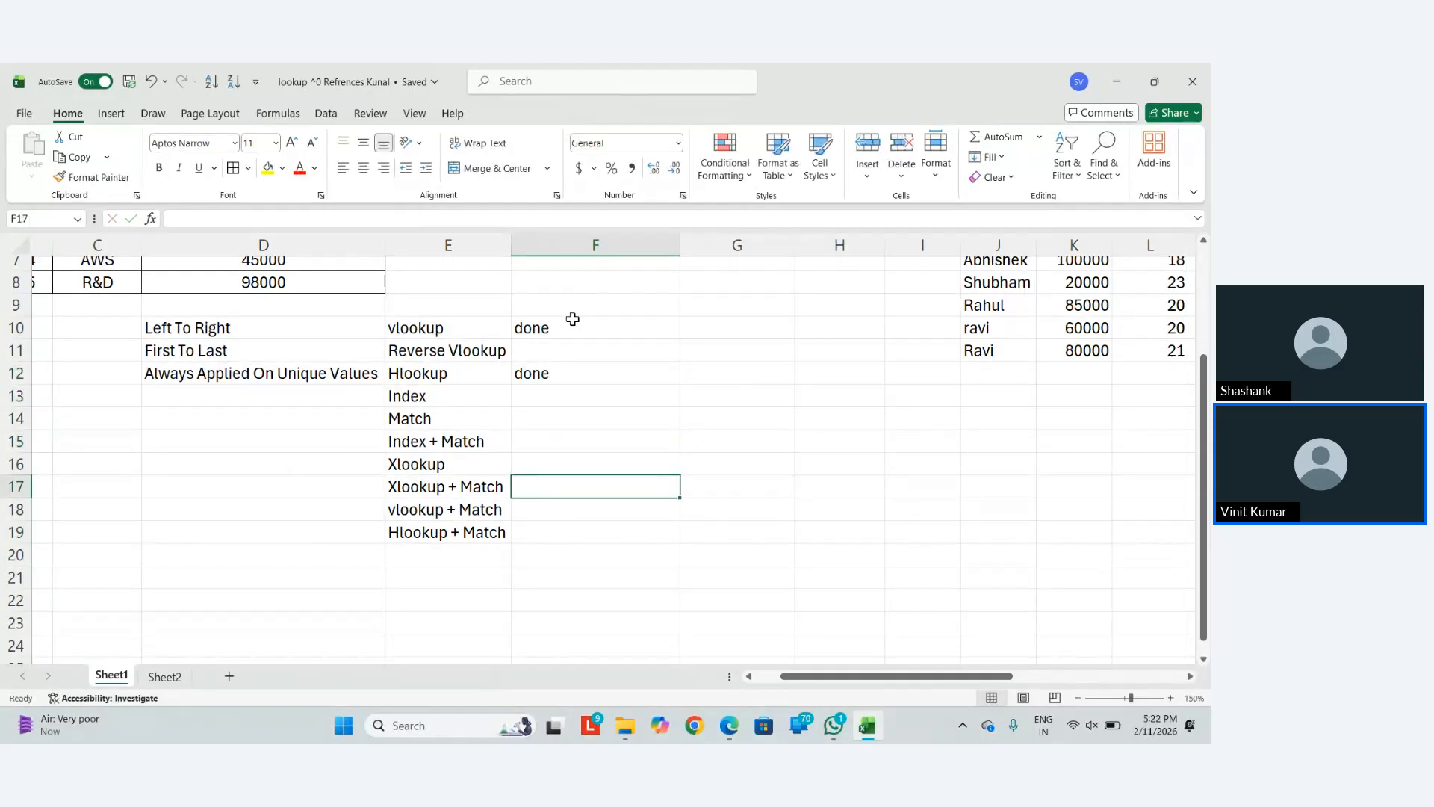
text(done)
key(Return)
text(done)
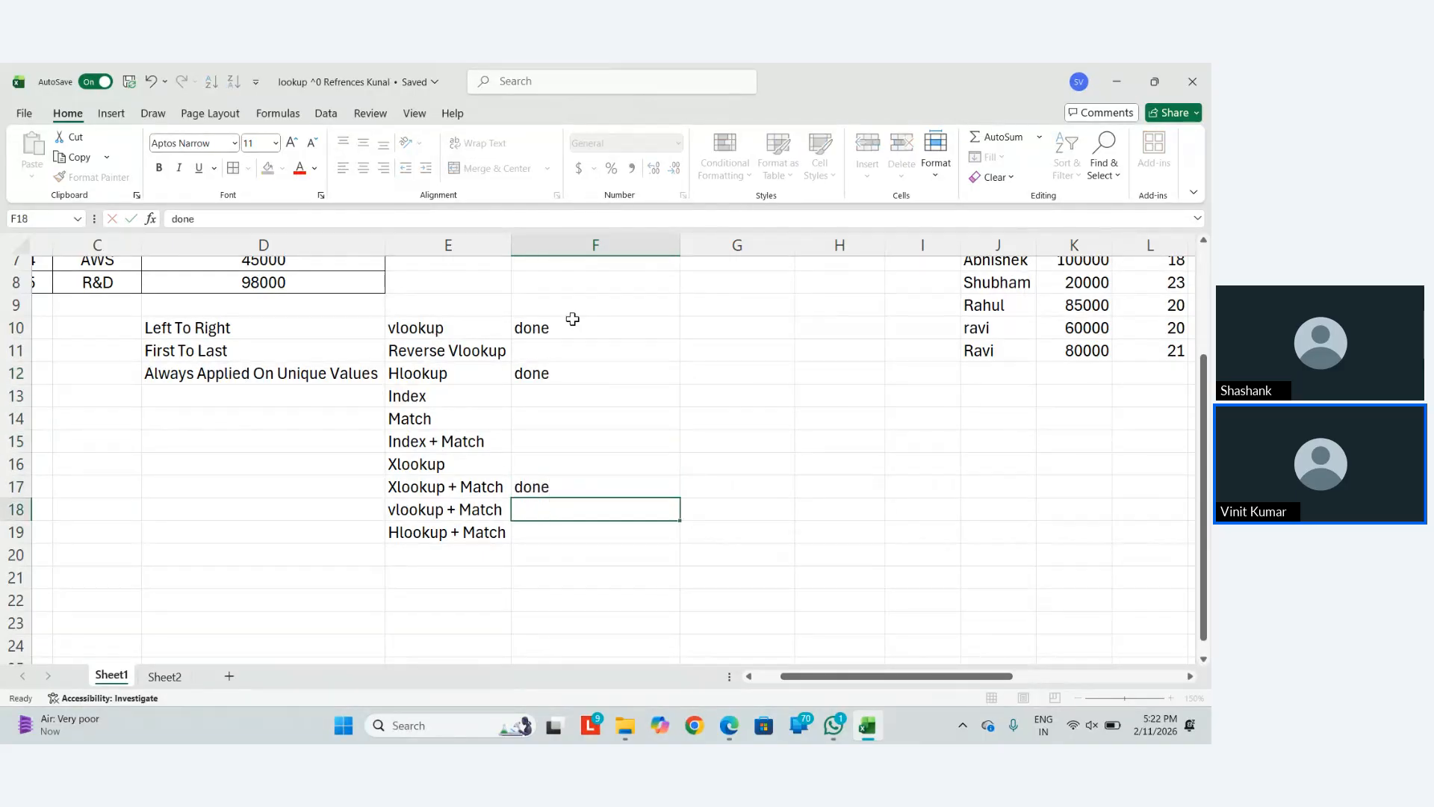
key(Return)
key(Up)
key(Up)
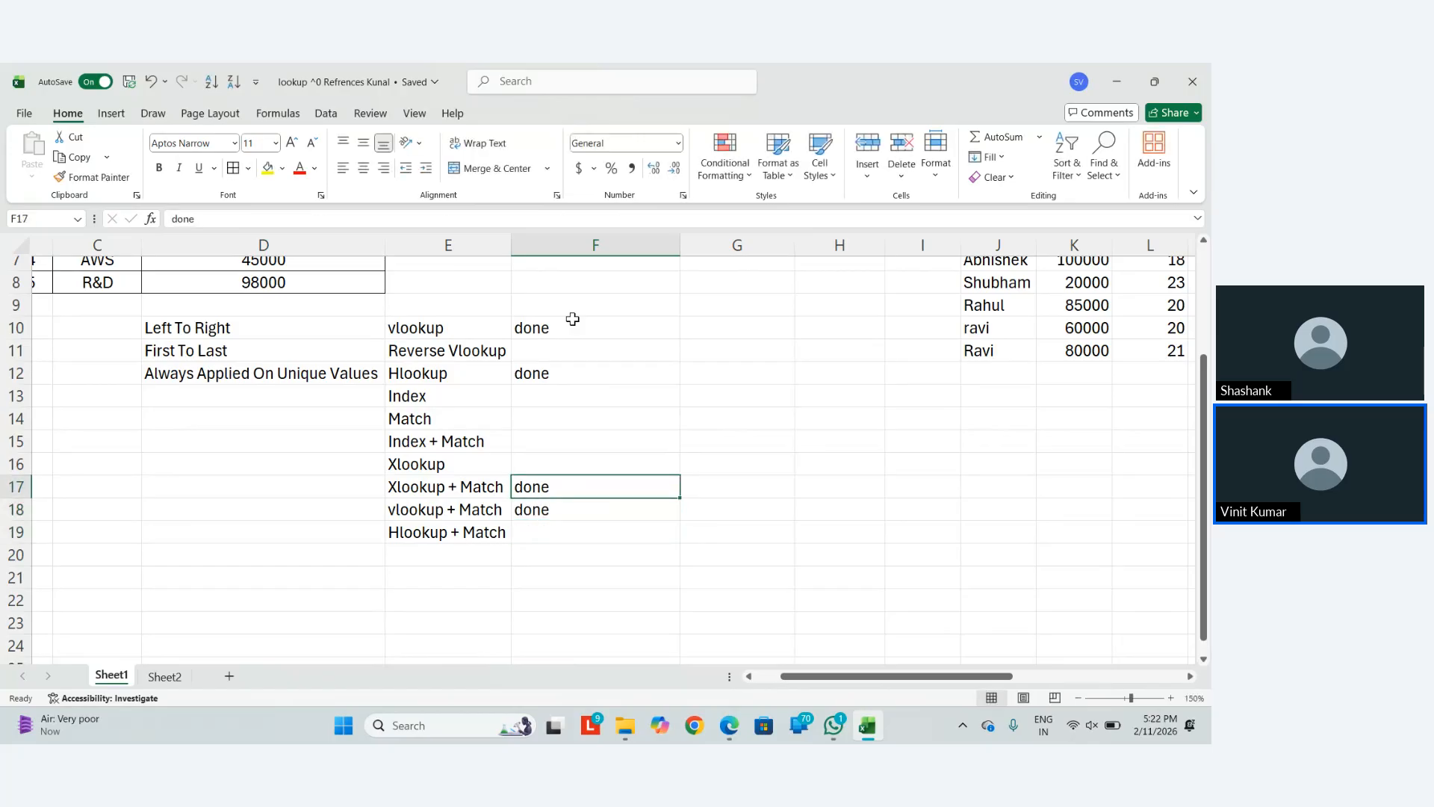
key(Delete)
key(Down)
key(Down)
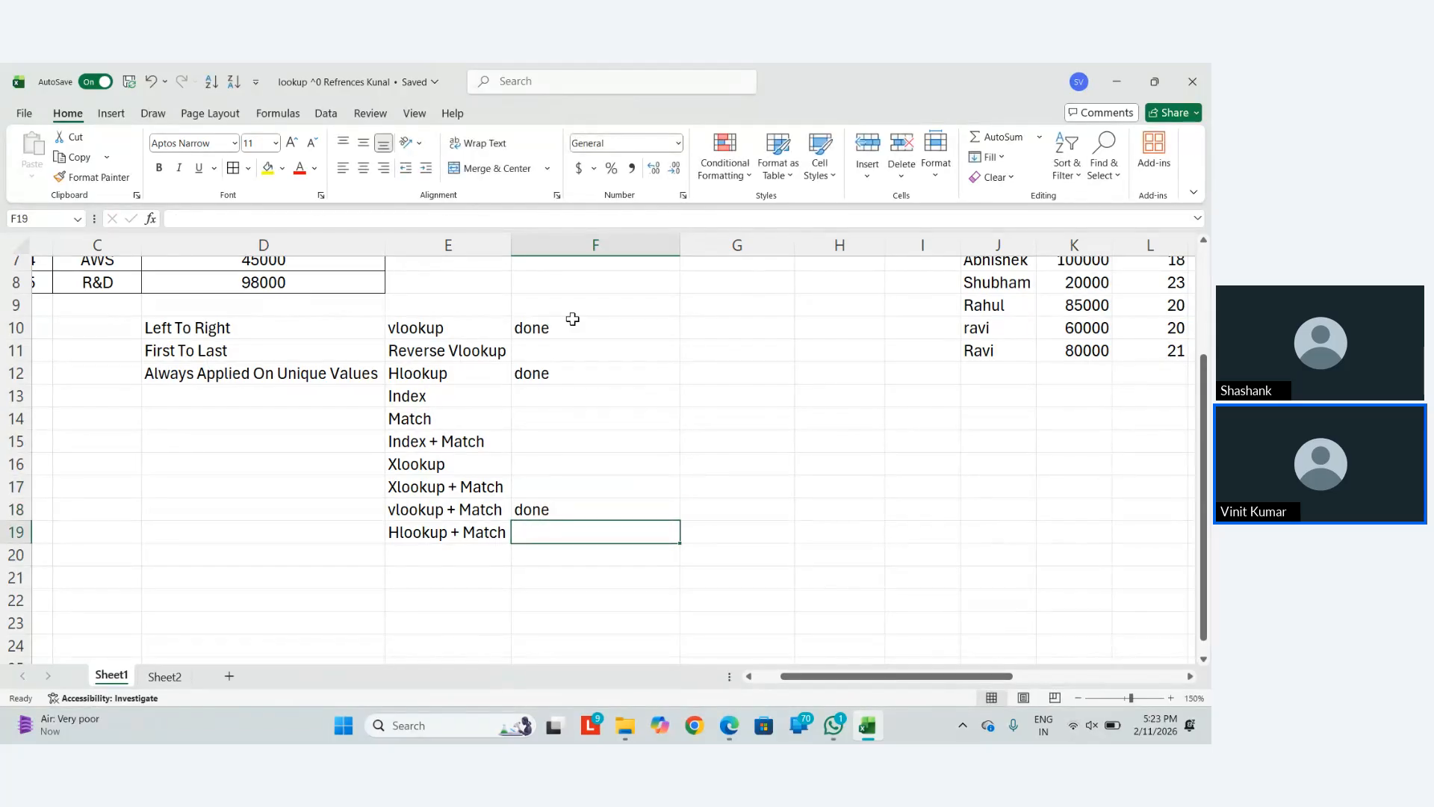
text(done)
key(Return)
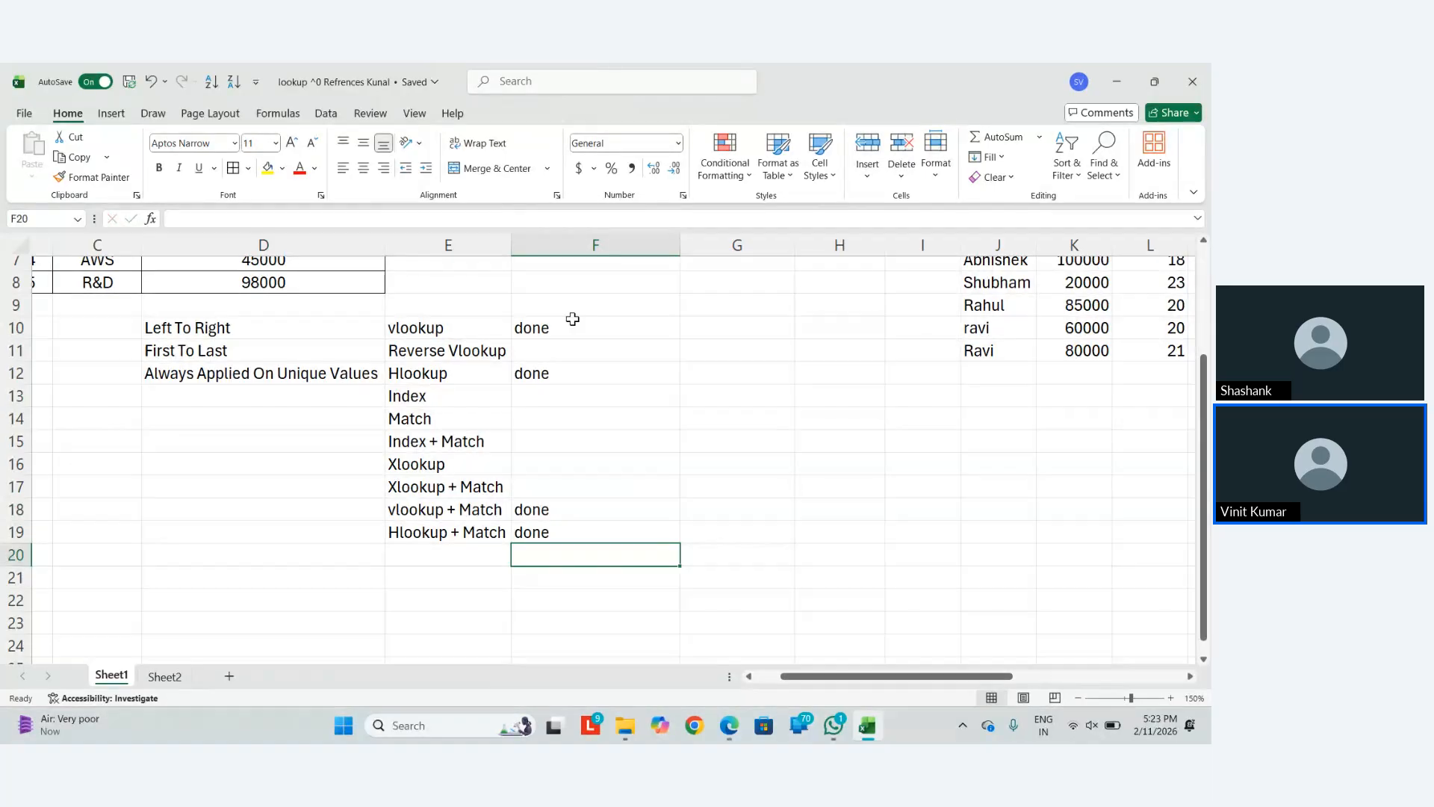
Add a done mark beside Match in the method list
key(Up)
key(Up)
key(Up)
key(Up)
key(Left)
key(Up)
key(Right)
key(Up)
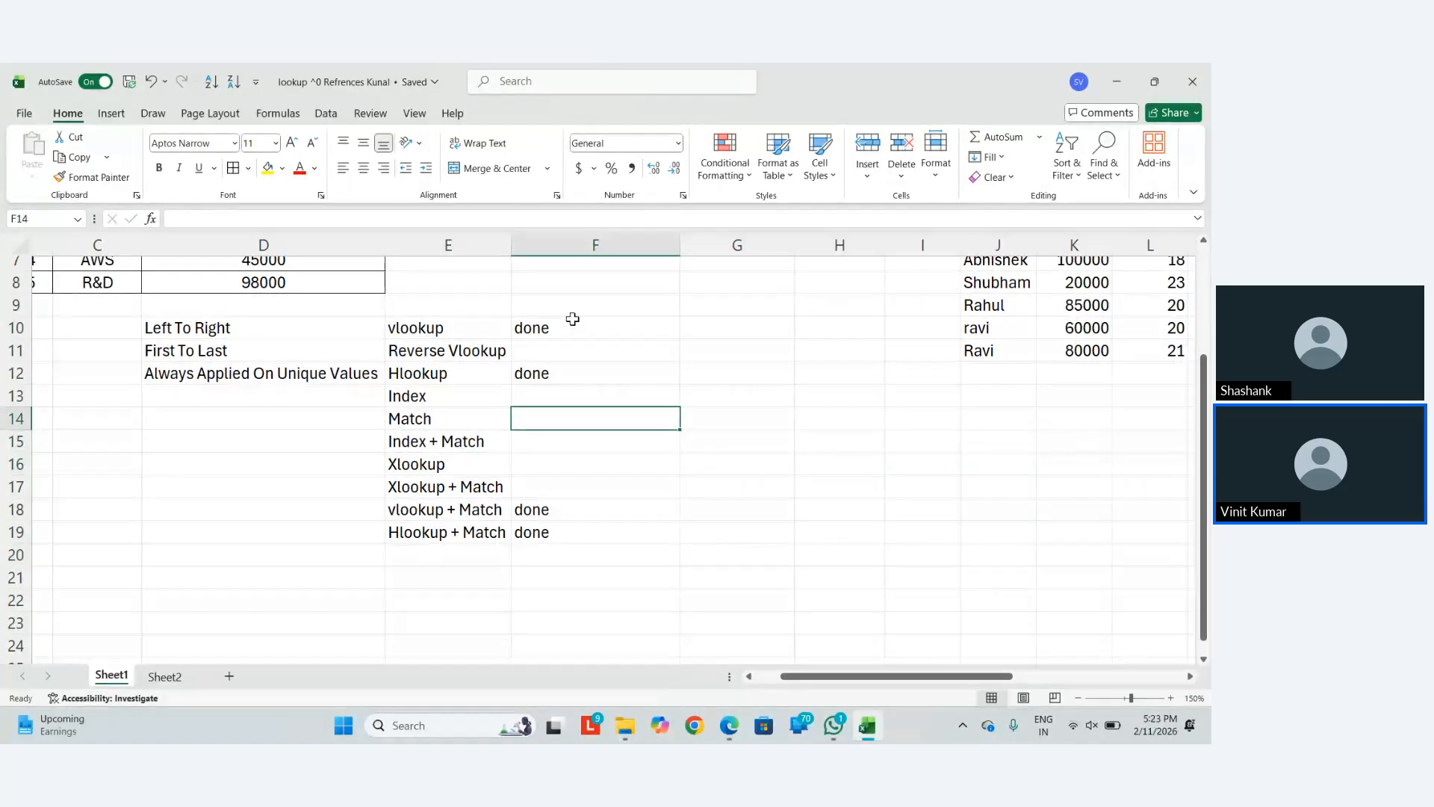
text(done)
key(Return)
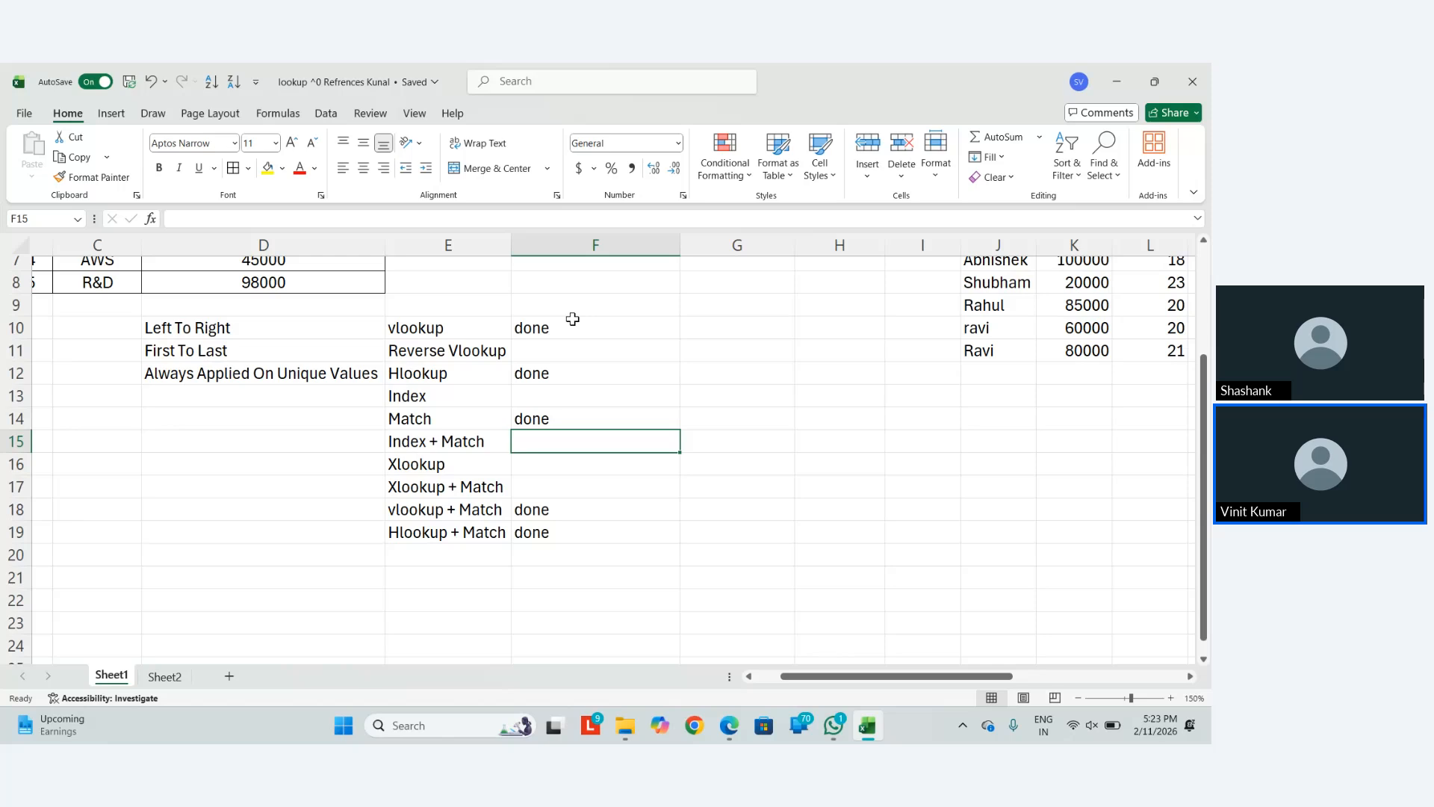
Zoom to about 226% around the Name, Salary and Age table in columns F–M and select H11
ctrl+scroll(572, 319, down, 2)
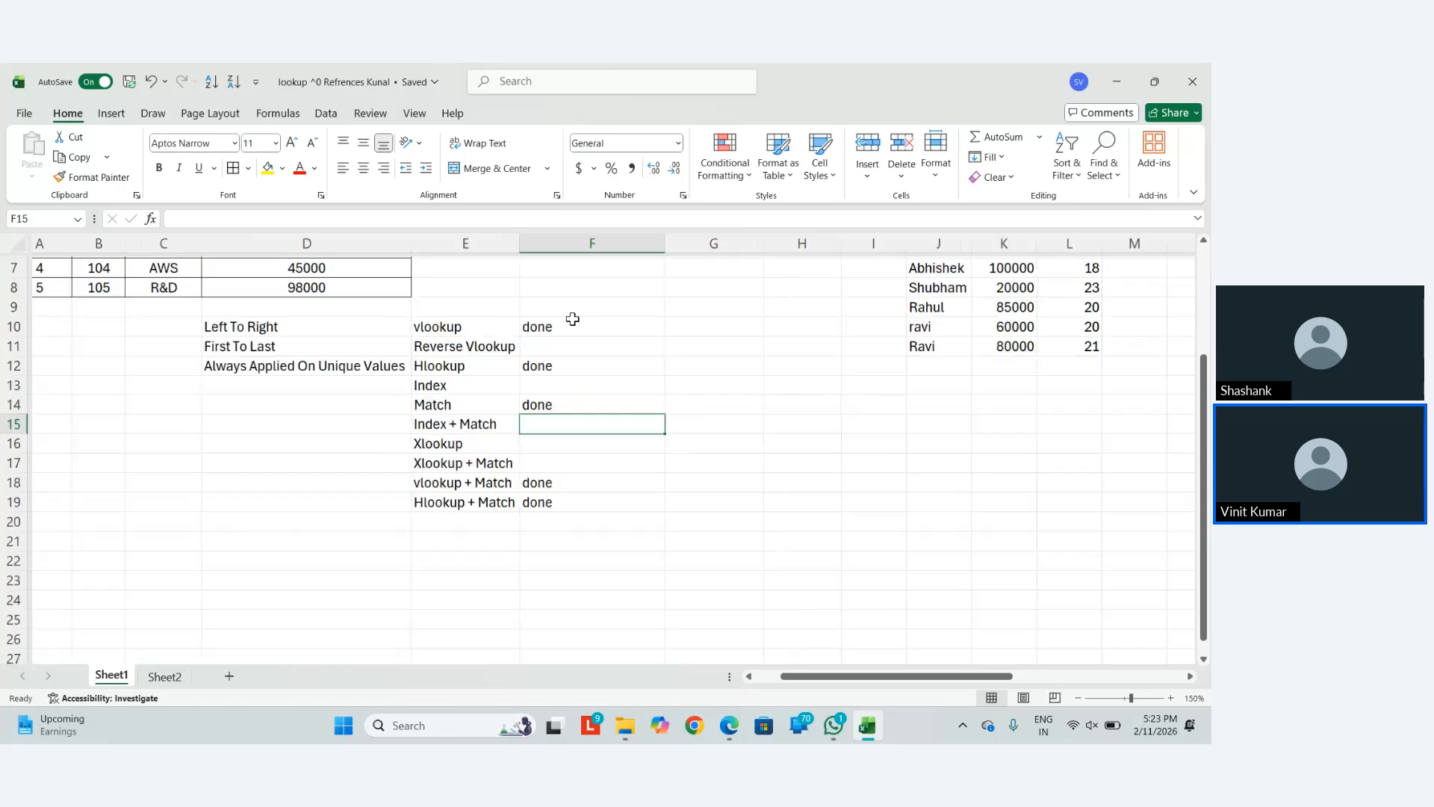
scroll(573, 319, up, 2)
scroll(573, 319, right, 3)
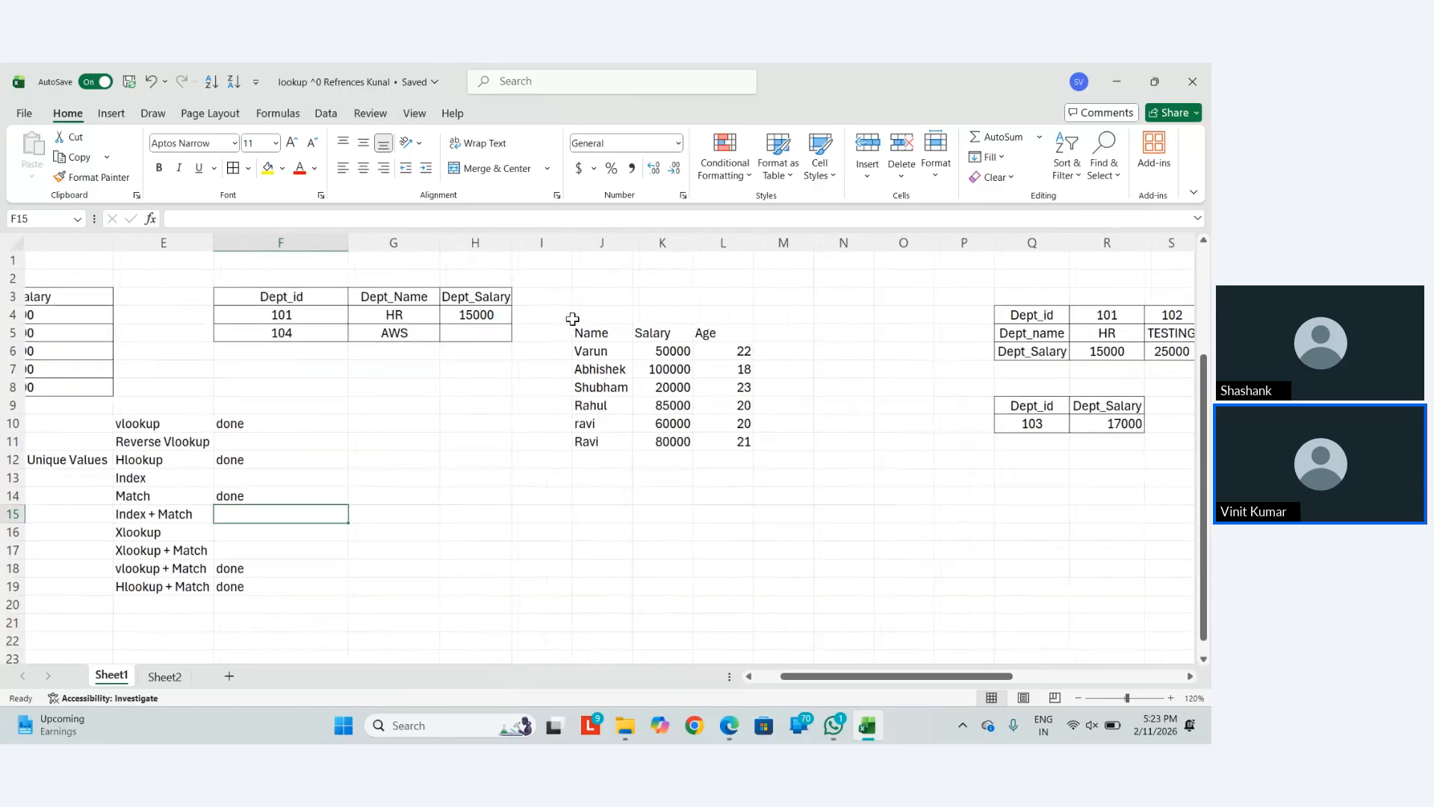
ctrl+scroll(573, 319, up, 5)
ctrl+scroll(573, 319, down, 1)
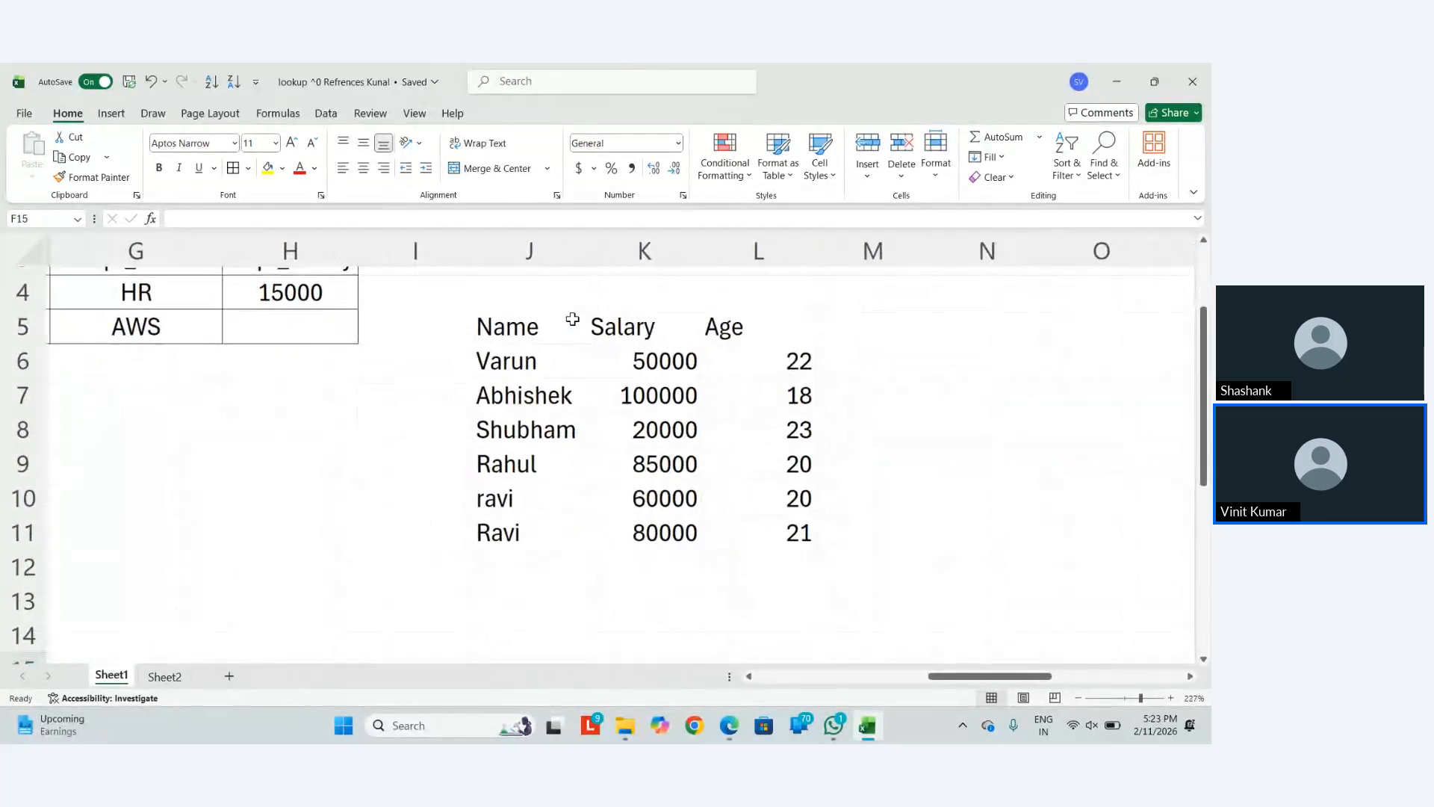
scroll(765, 407, left, 3)
scroll(765, 407, up, 1)
click(508, 538)
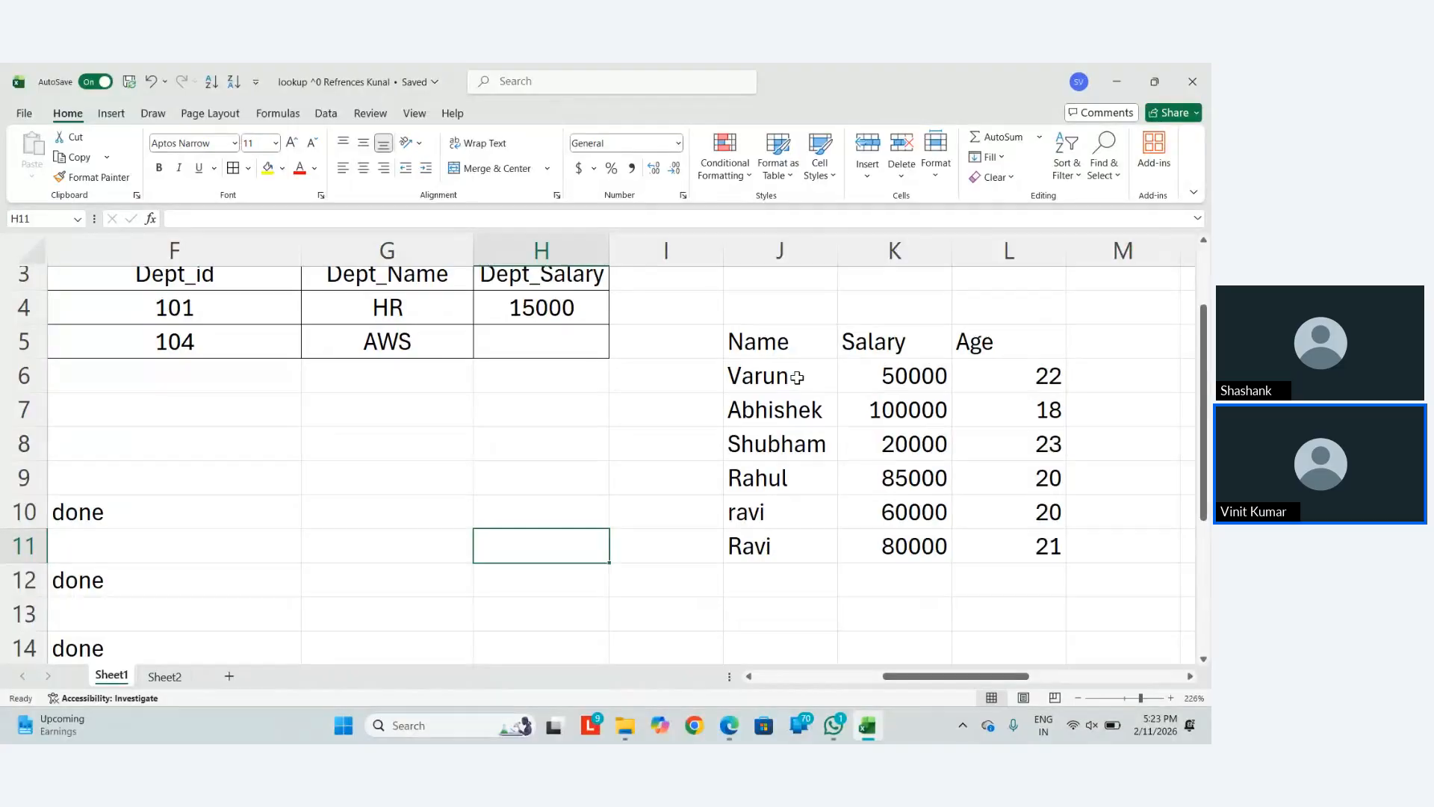
text(=match)
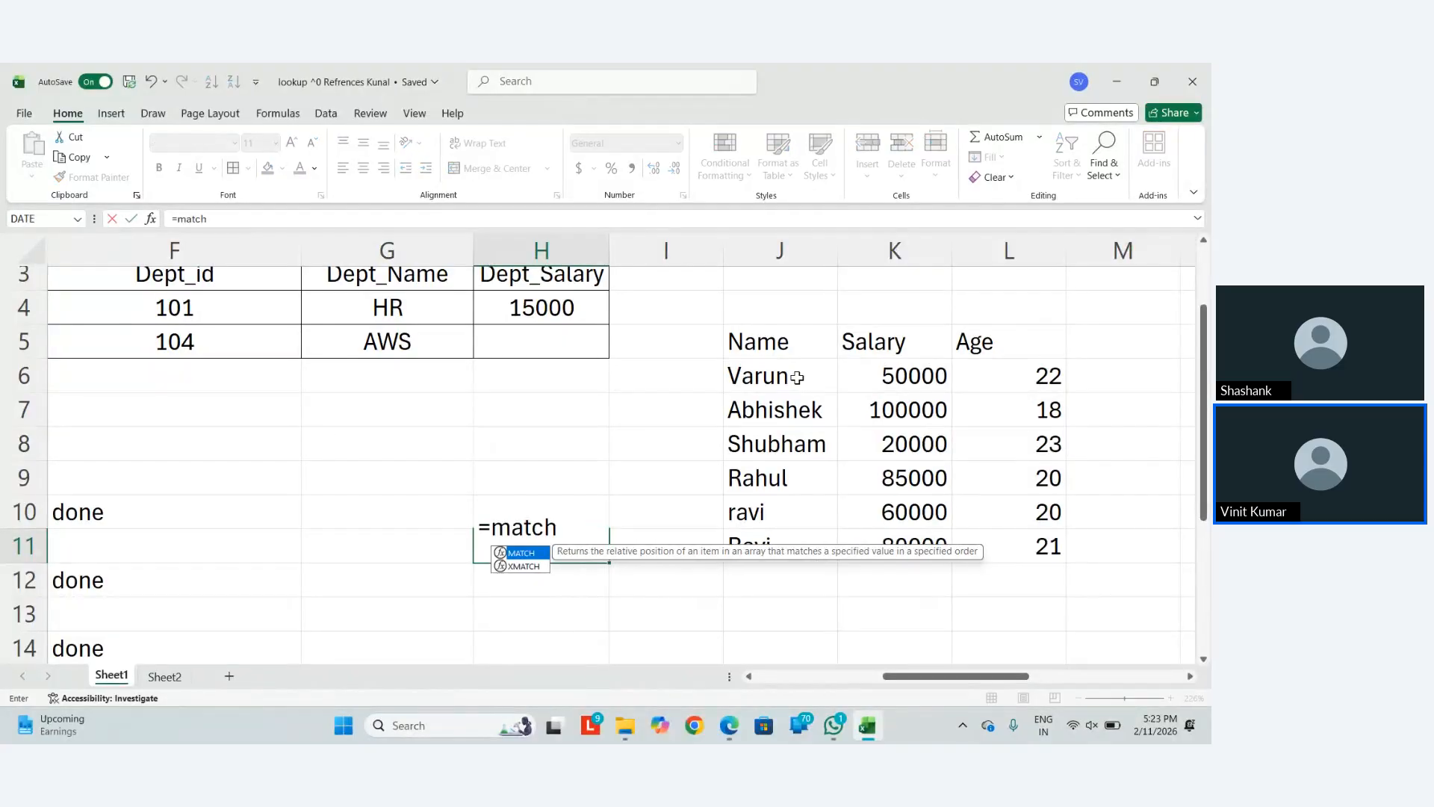
key(Tab)
key(Up)
key(Up)
key(Right)
key(Right)
key(Up)
key(Up)
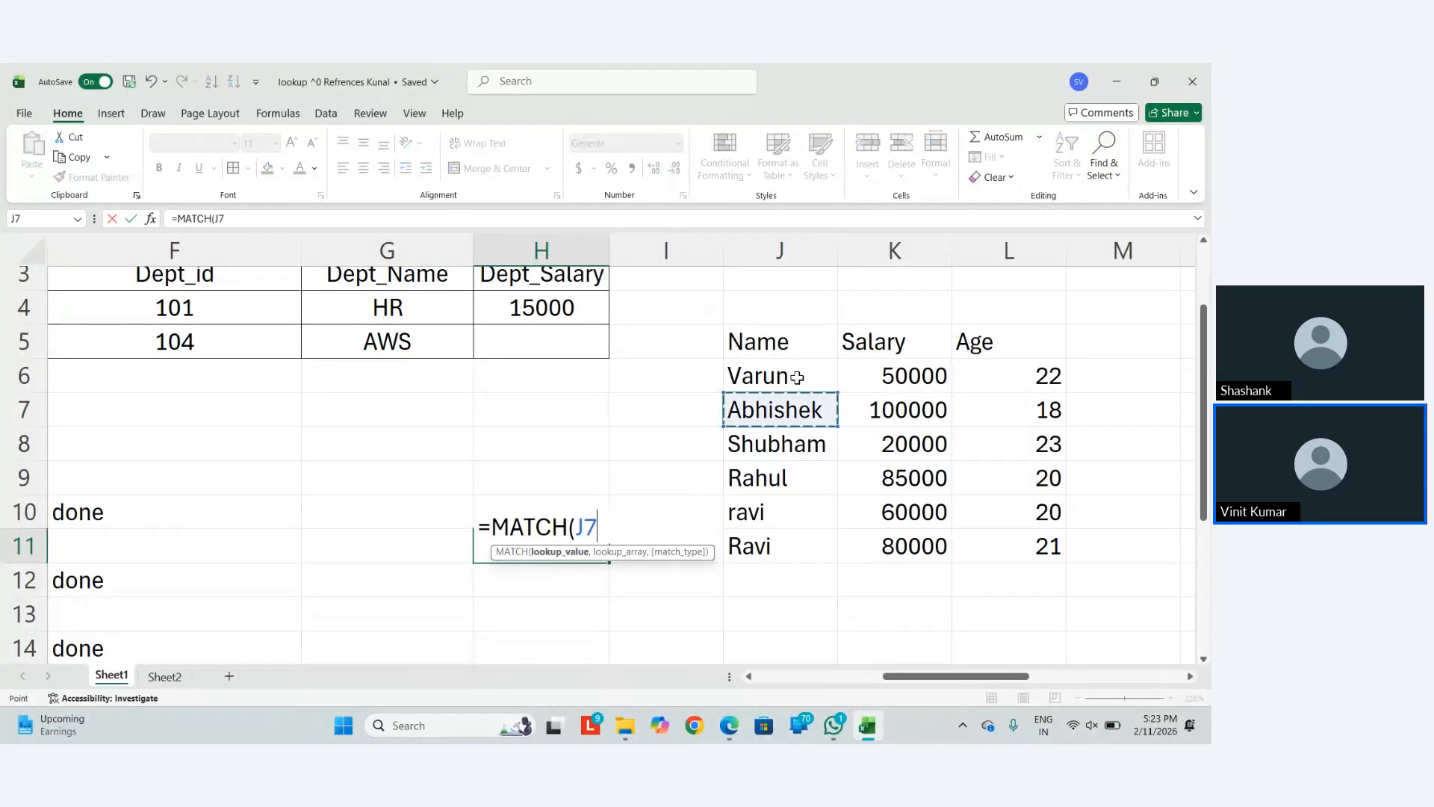
key(Up)
text(,)
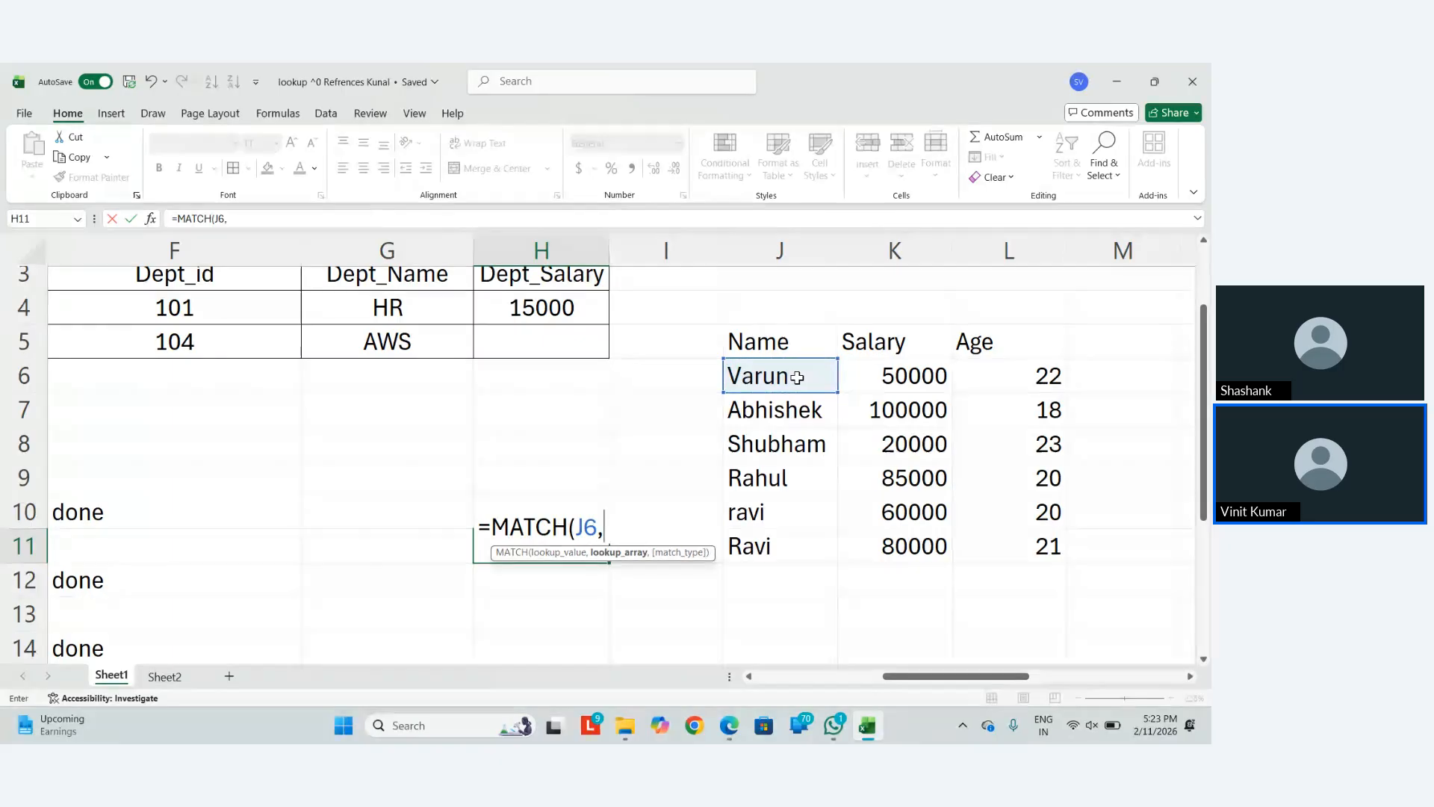
key(Up)
key(Right)
key(Up)
key(Up)
key(Up)
key(Up)
key(Up)
key(Right)
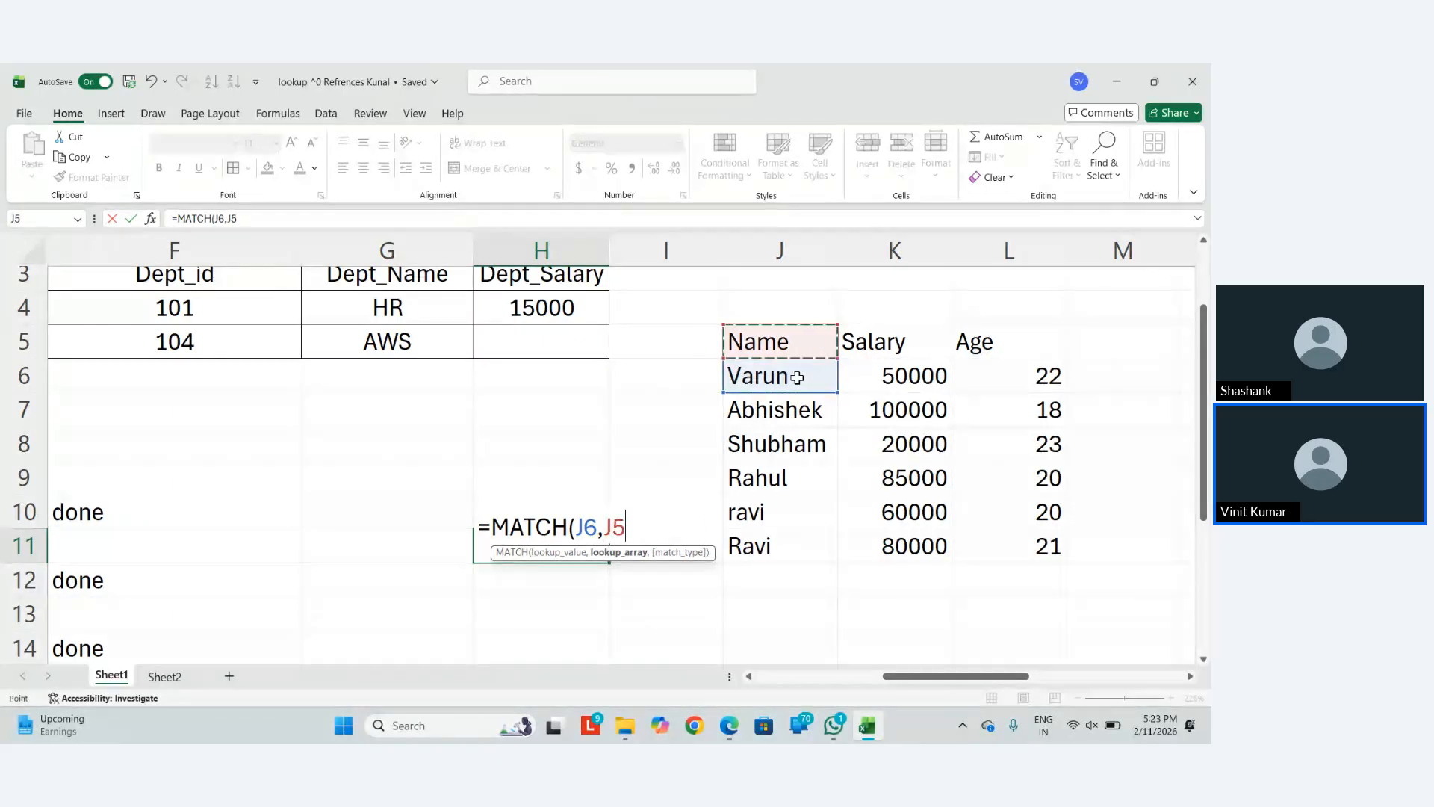
key(shift+Down)
key(shift+Down)
key(shift+Down)
key(shift+Down)
key(shift+Down)
key(shift+Down)
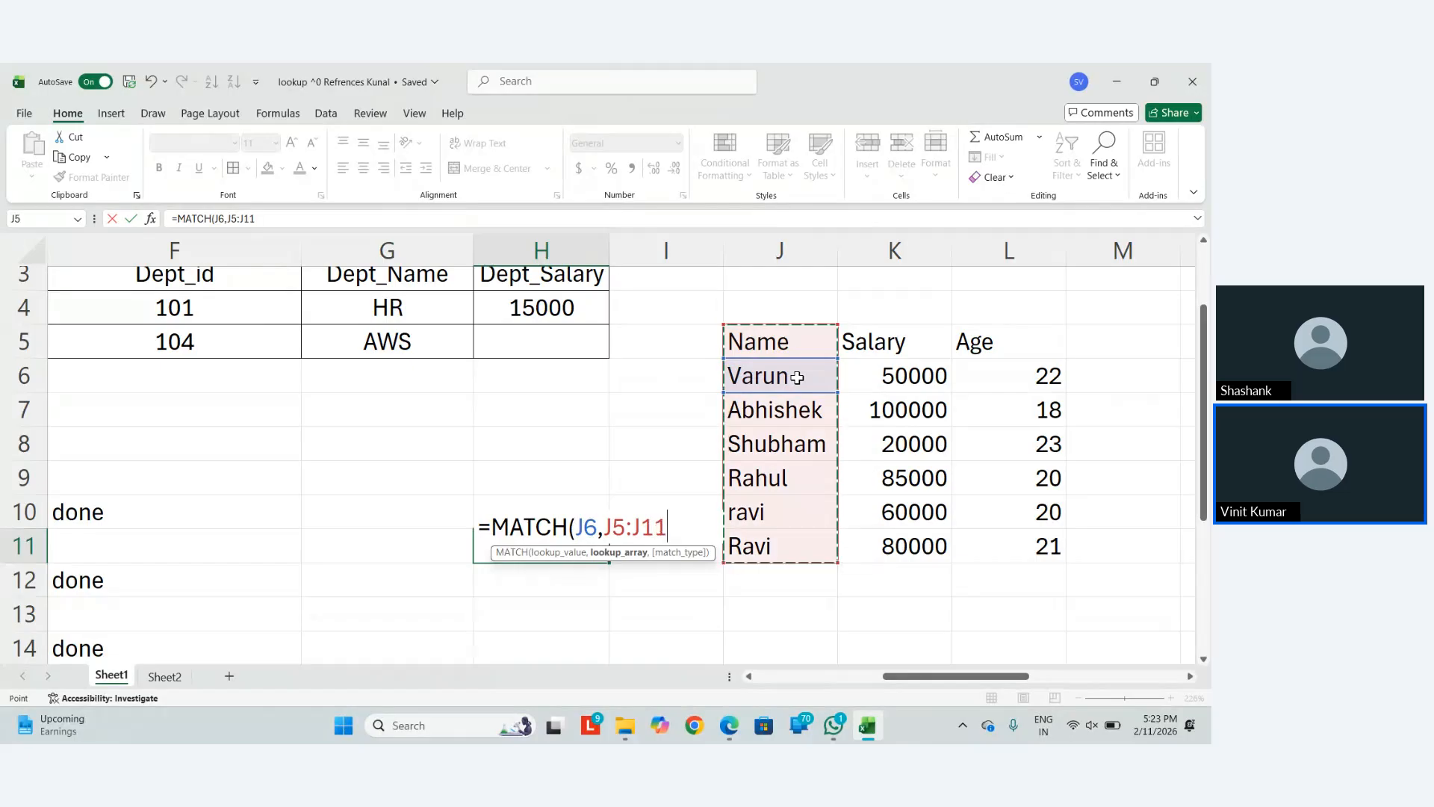
key(F4)
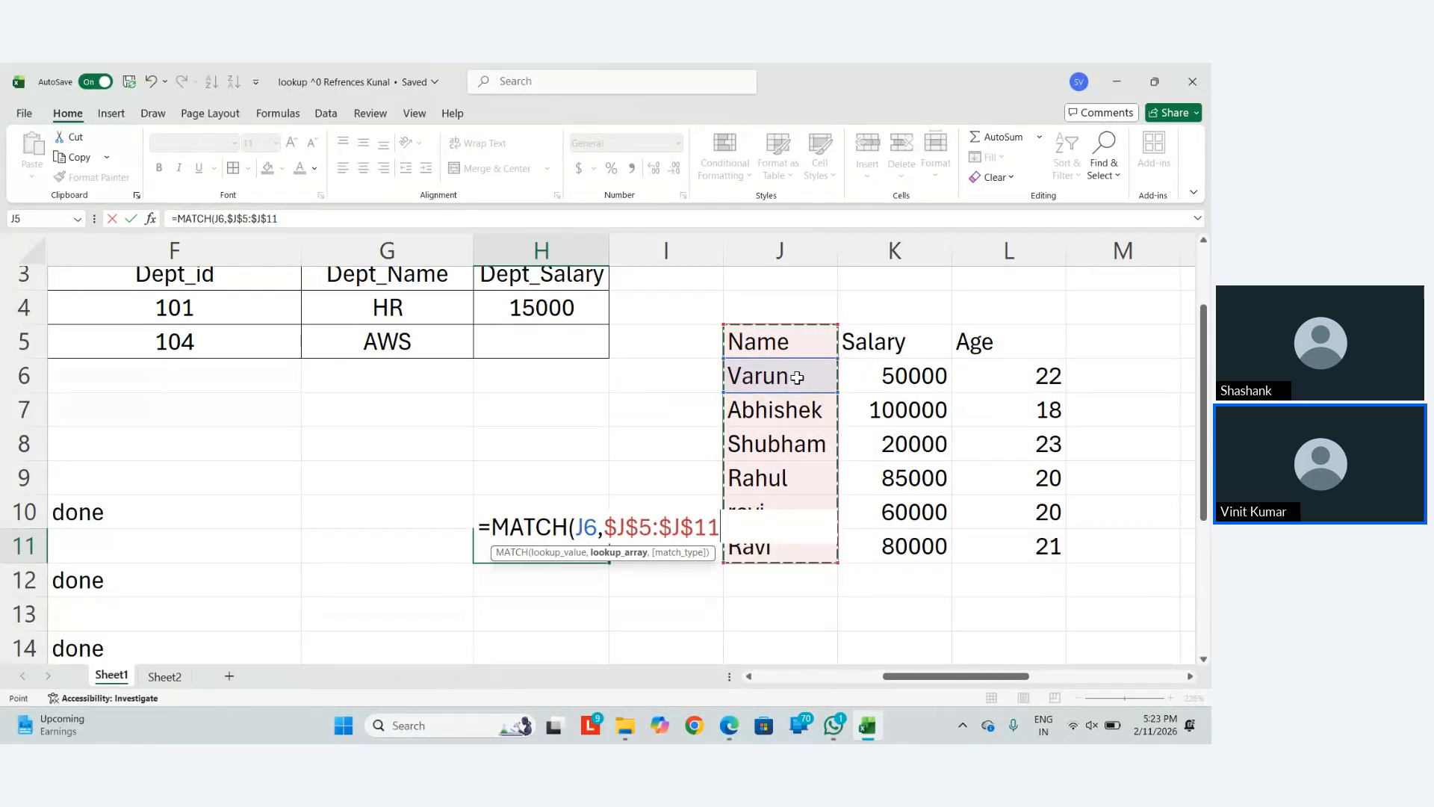
text(,0)
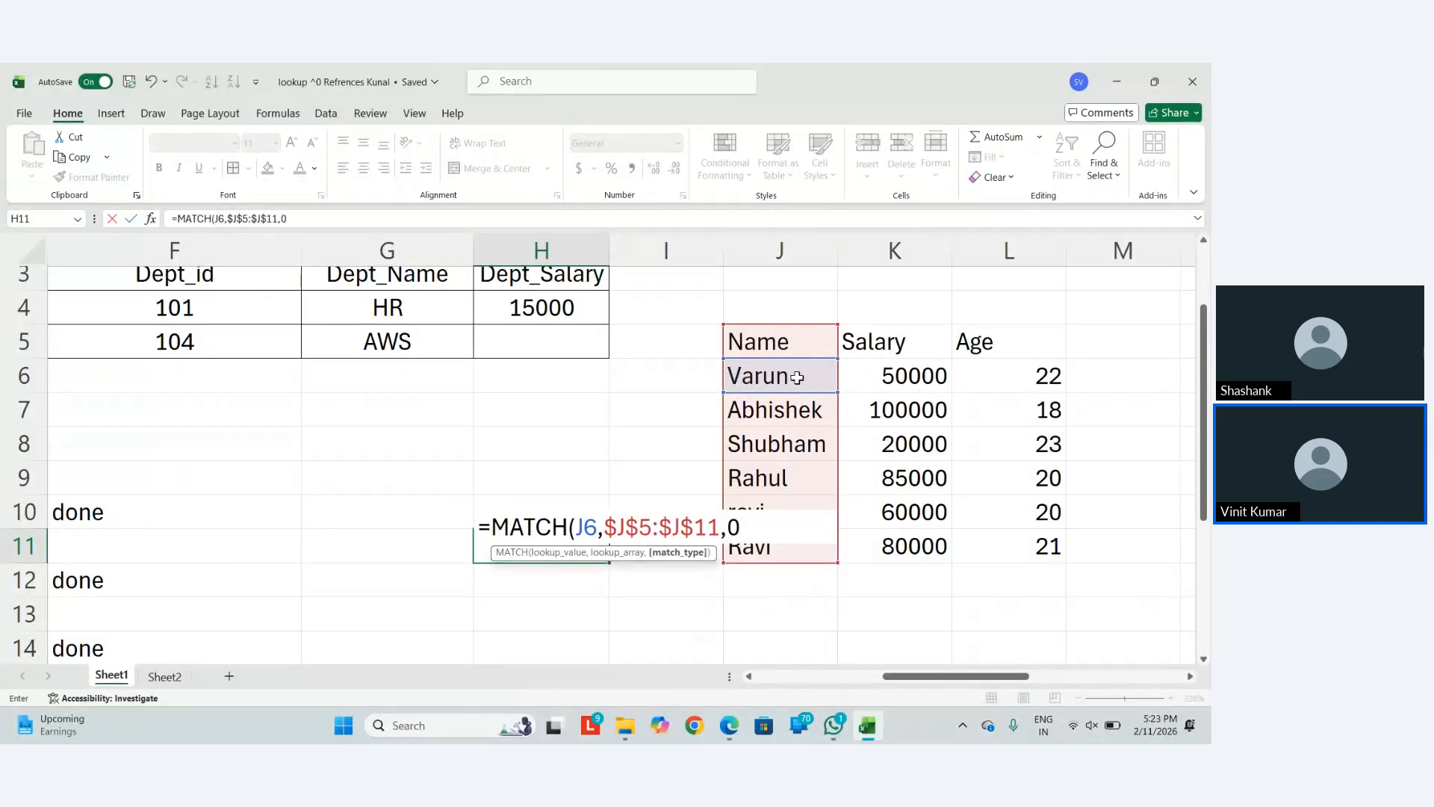
text())
key(Return)
key(Up)
key(Delete)
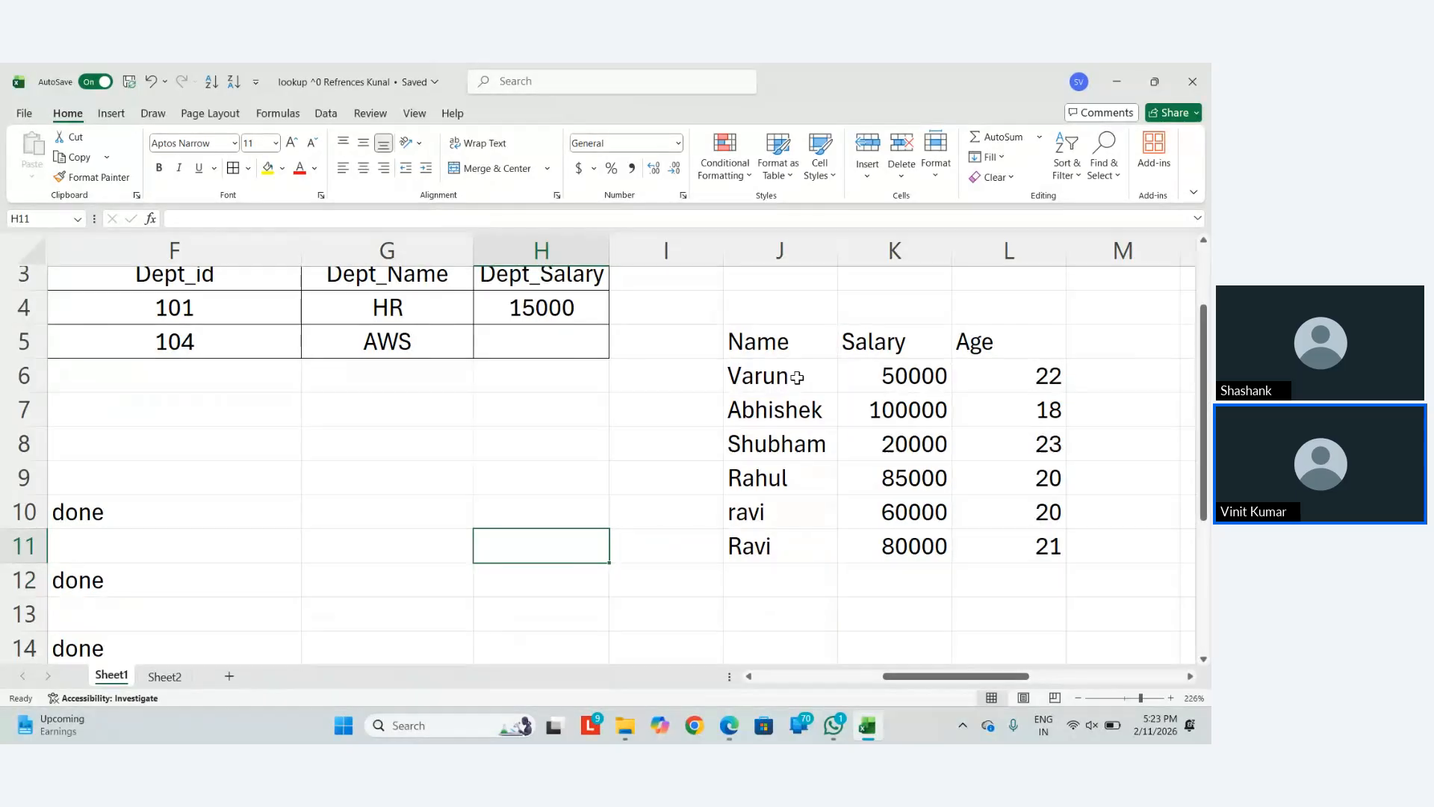
key(Right)
key(Right)
key(Right)
key(Right)
key(Up)
key(Up)
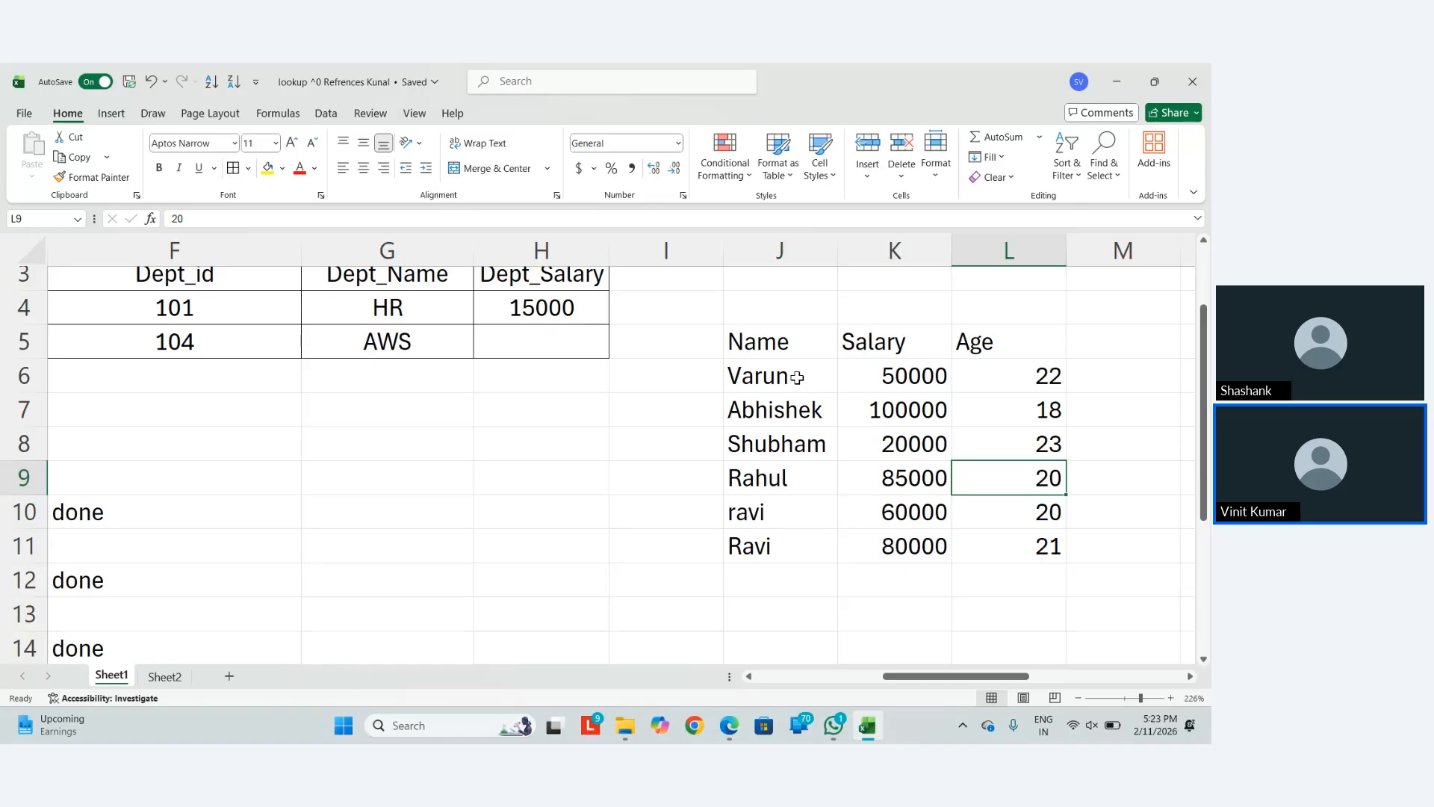
Scroll right to the empty columns X–AE and zoom in to about 282%
scroll(797, 378, down, 5)
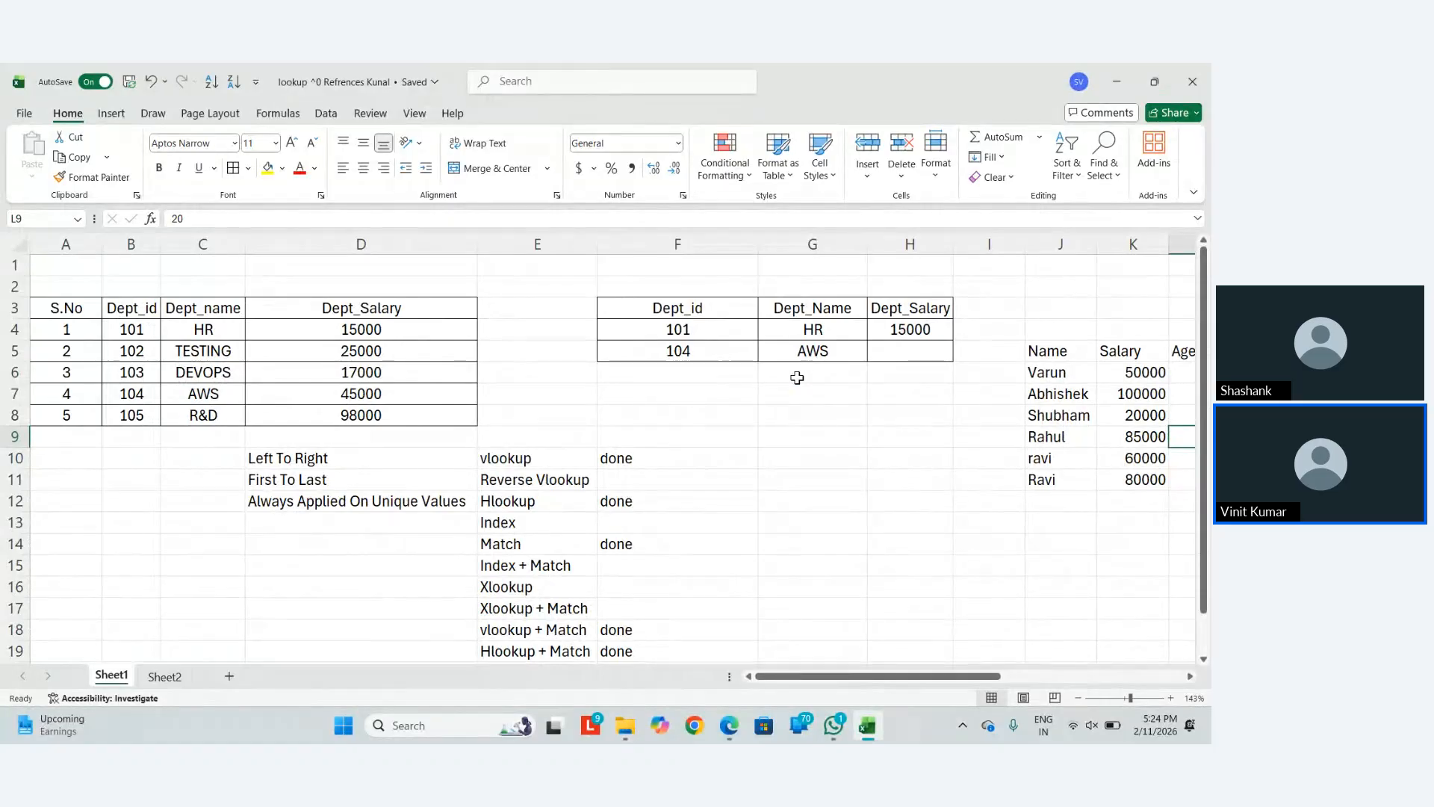
scroll(797, 378, right, 4)
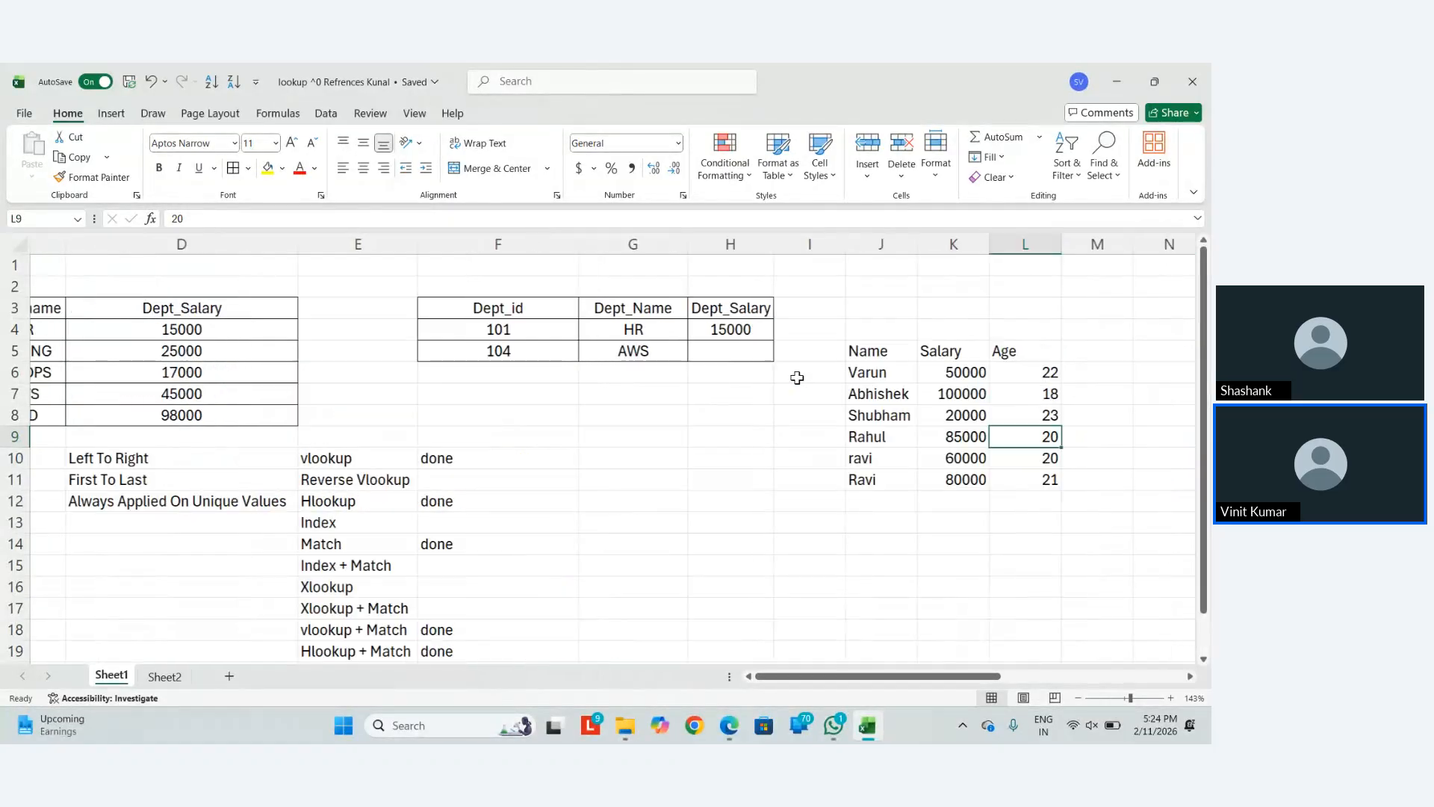
scroll(797, 377, right, 6)
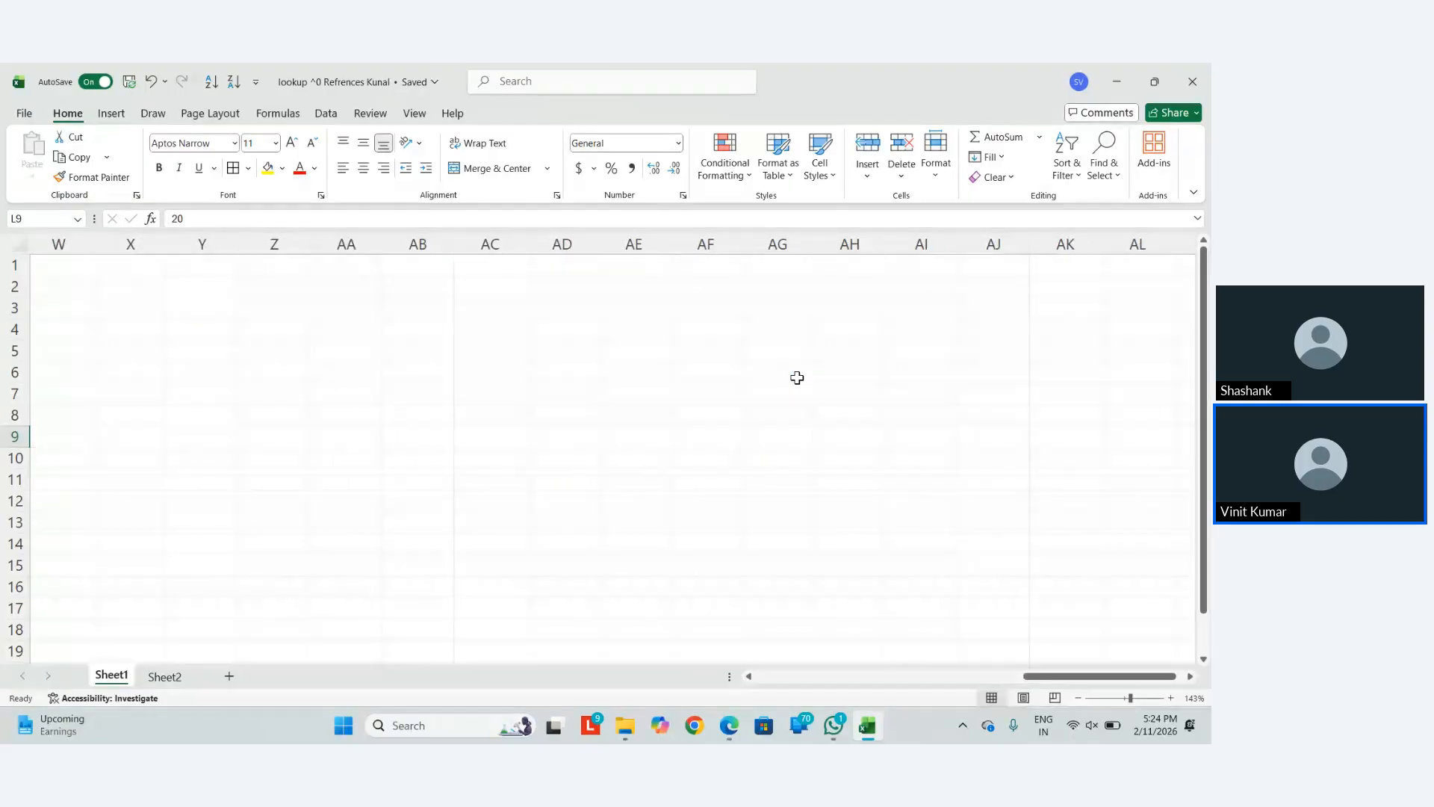
scroll(340, 387, left, 4)
scroll(341, 388, right, 3)
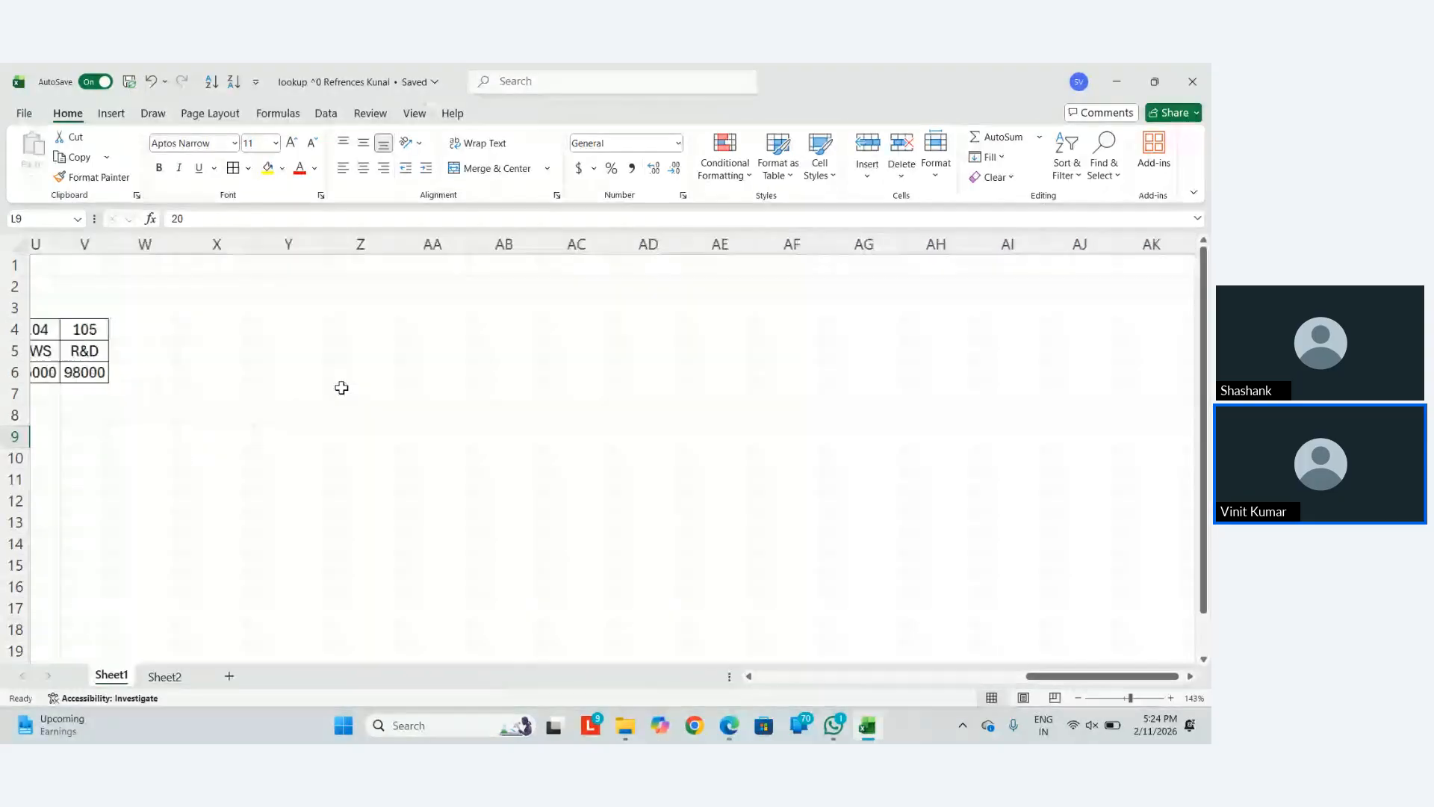
ctrl+scroll(341, 388, up, 8)
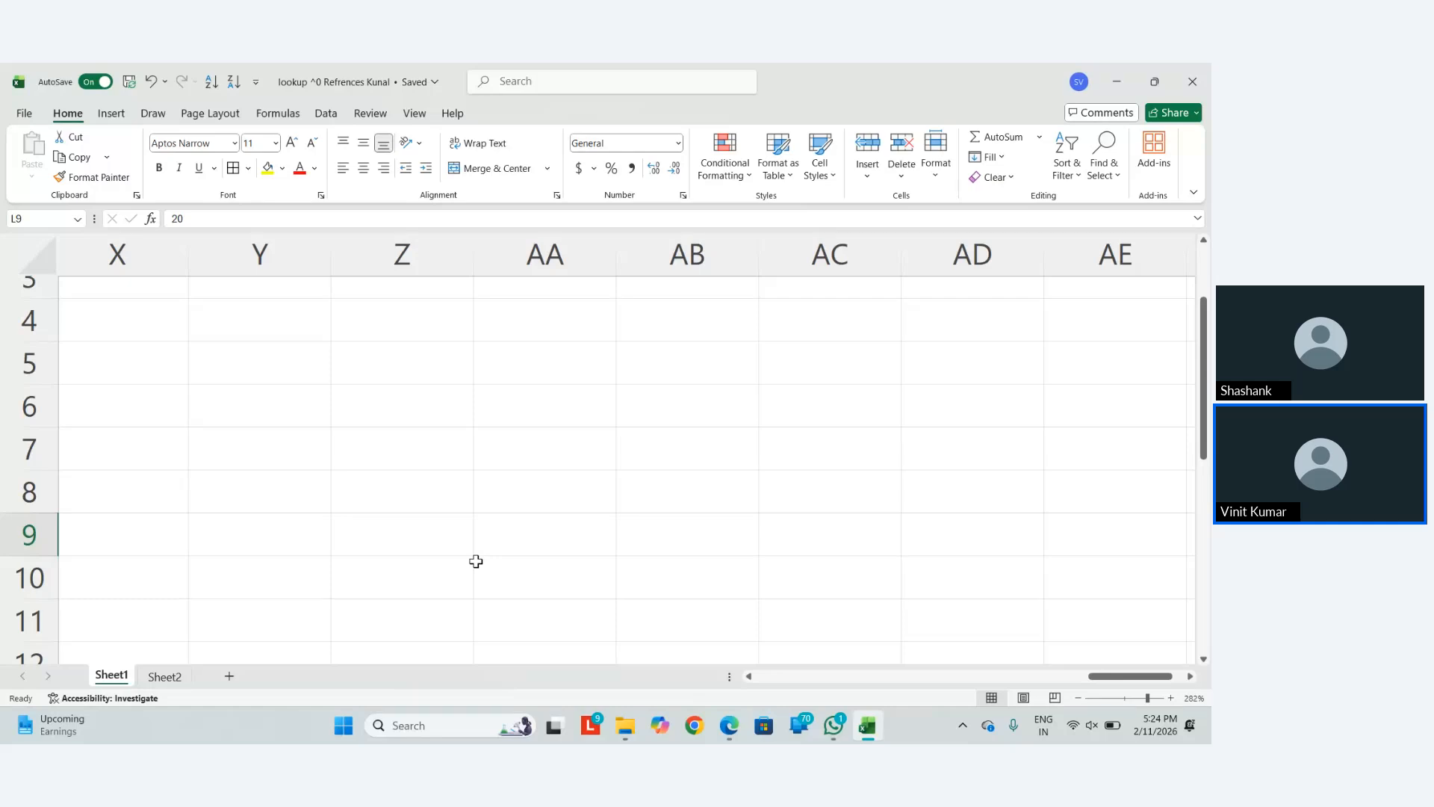
Enter the headers Col 1 in Z5 and Col 2 in AA5
click(365, 396)
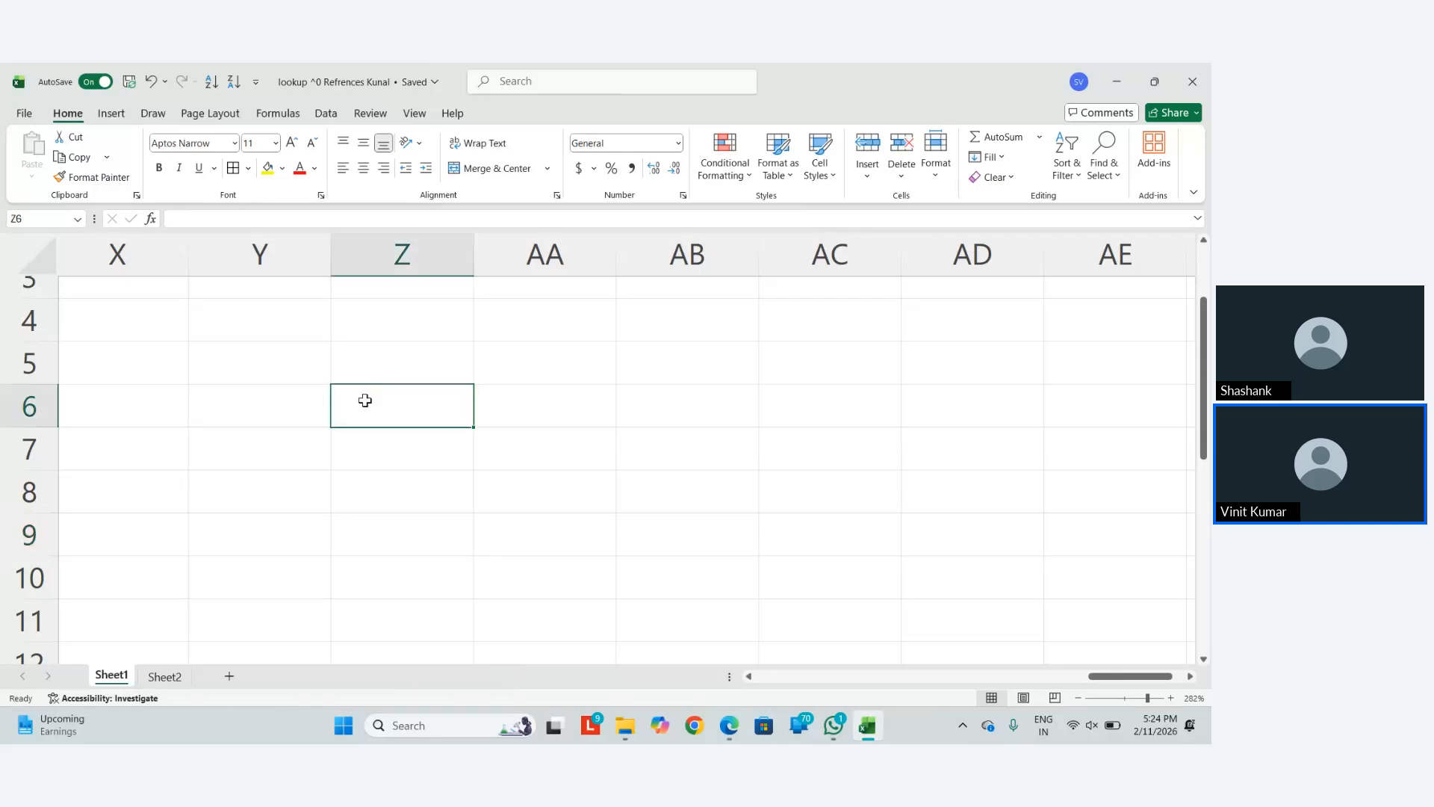
key(Up)
text(Col 1)
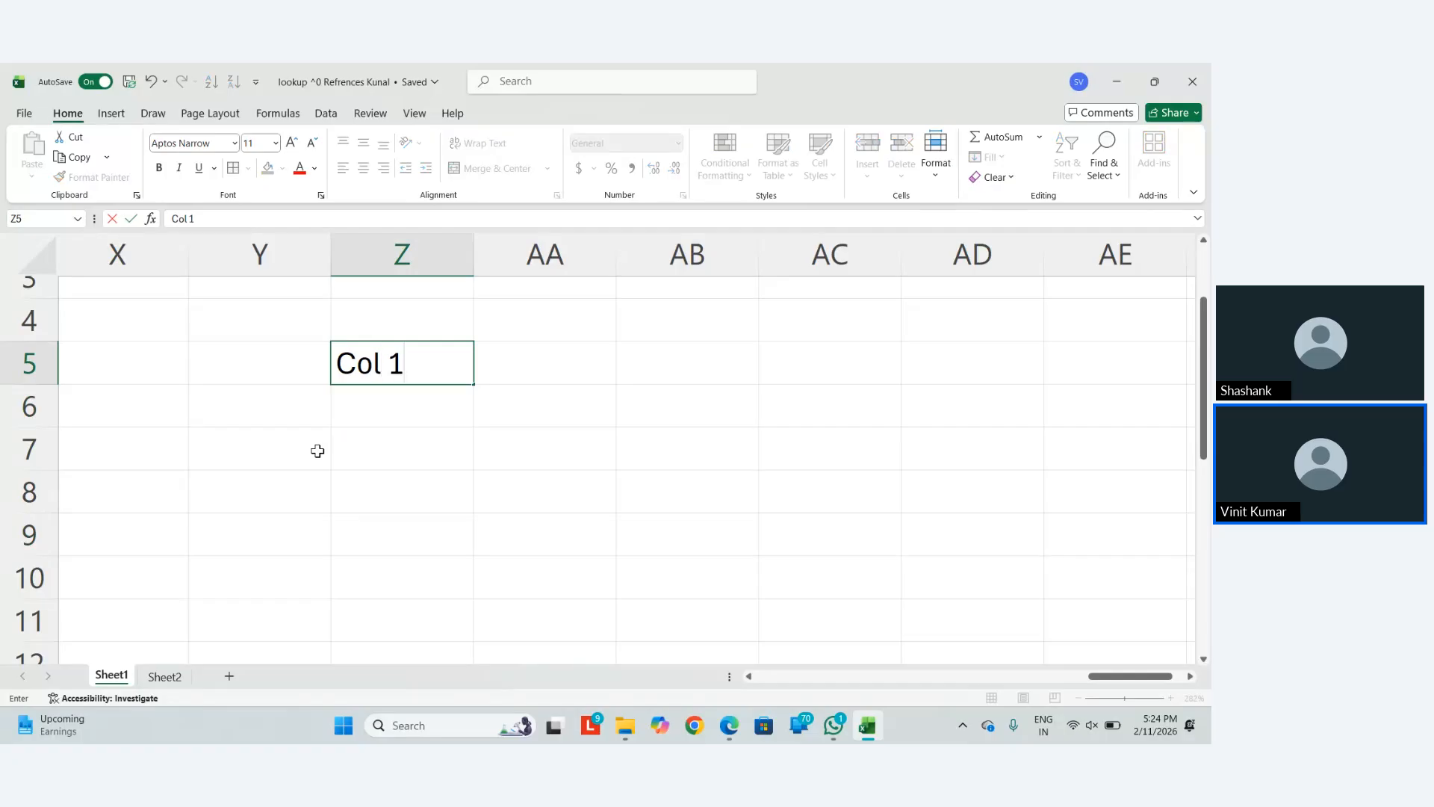
key(Tab)
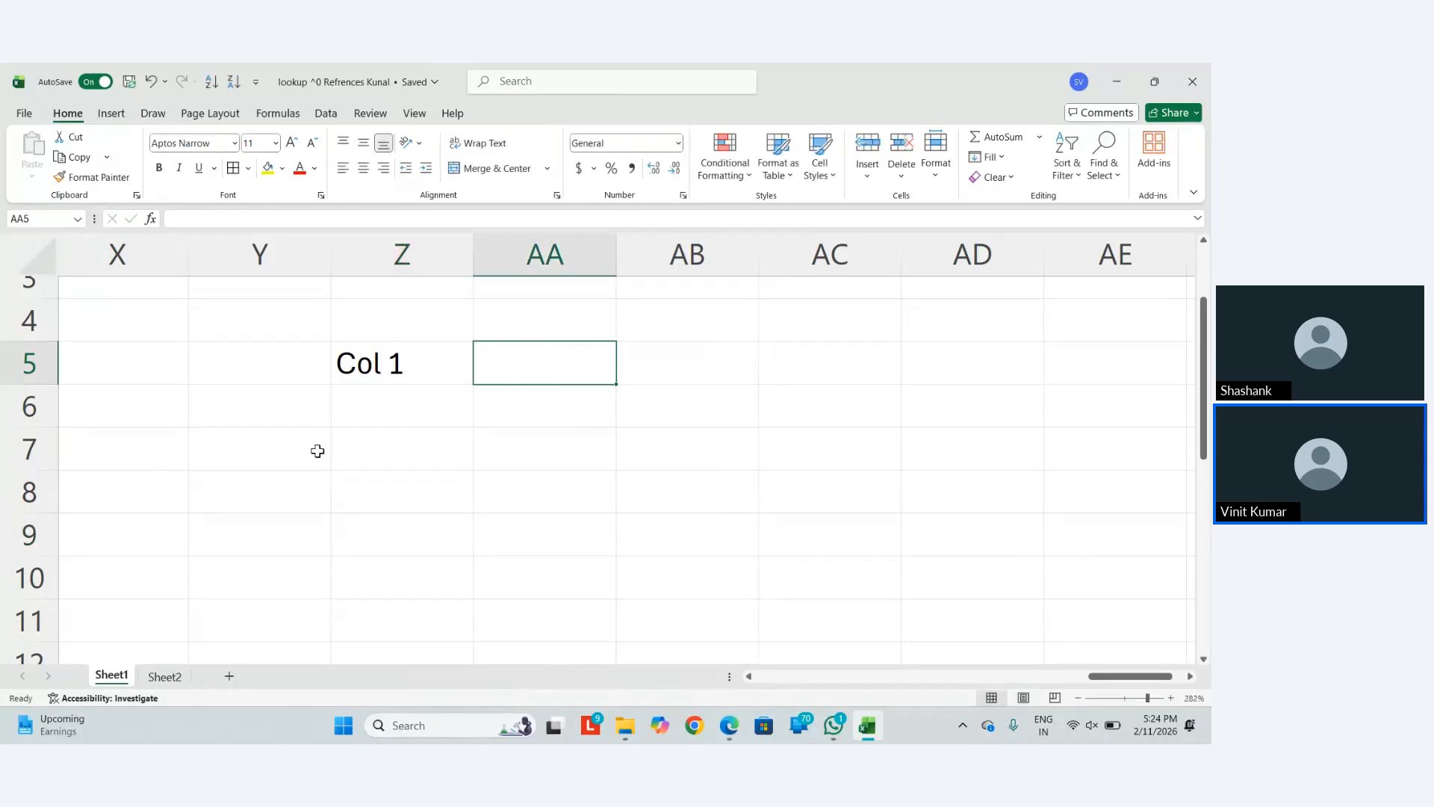
text(Col 2)
key(Return)
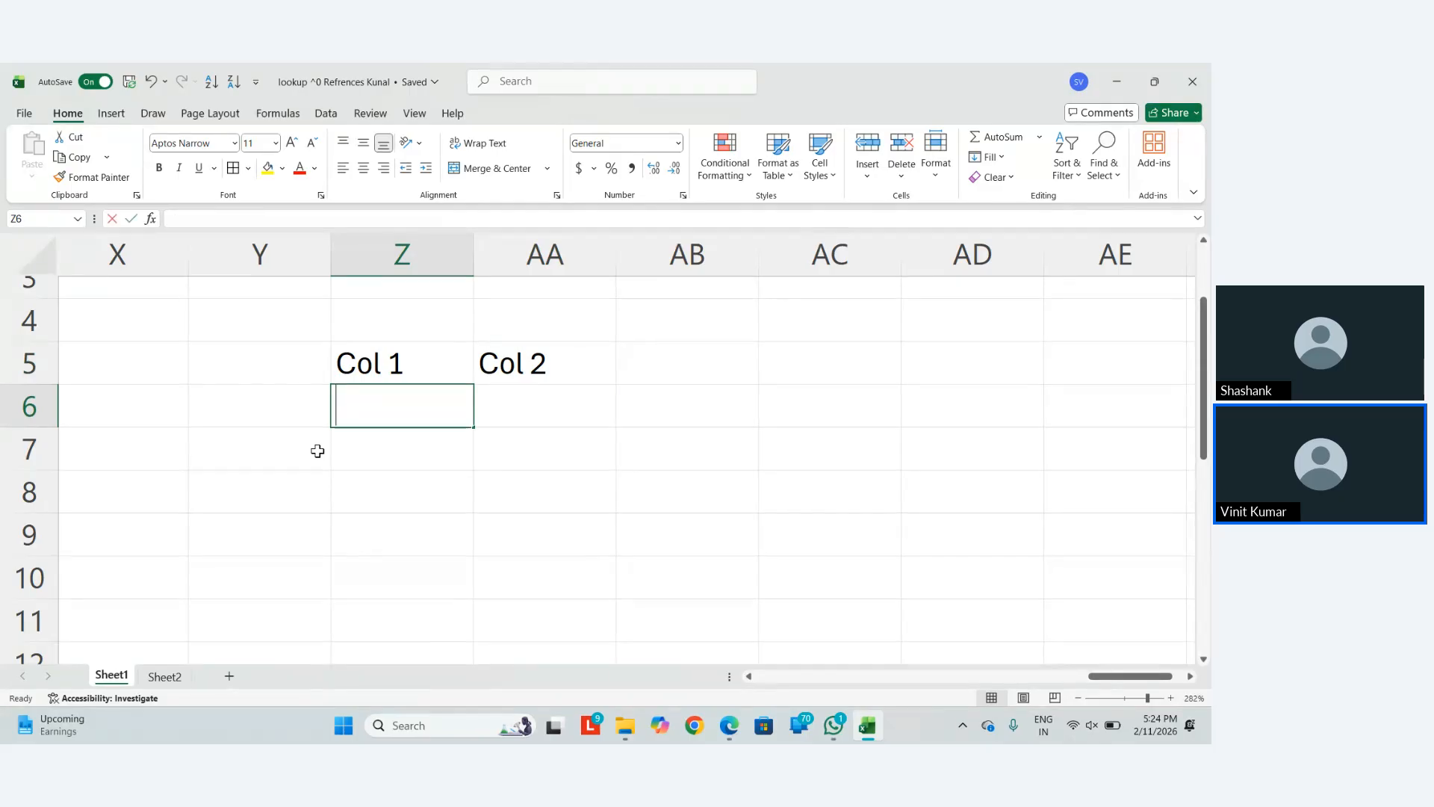
List Red, Green, Grey, Pink and Yellow down Z6:Z10
text(Red)
key(Return)
text(Green)
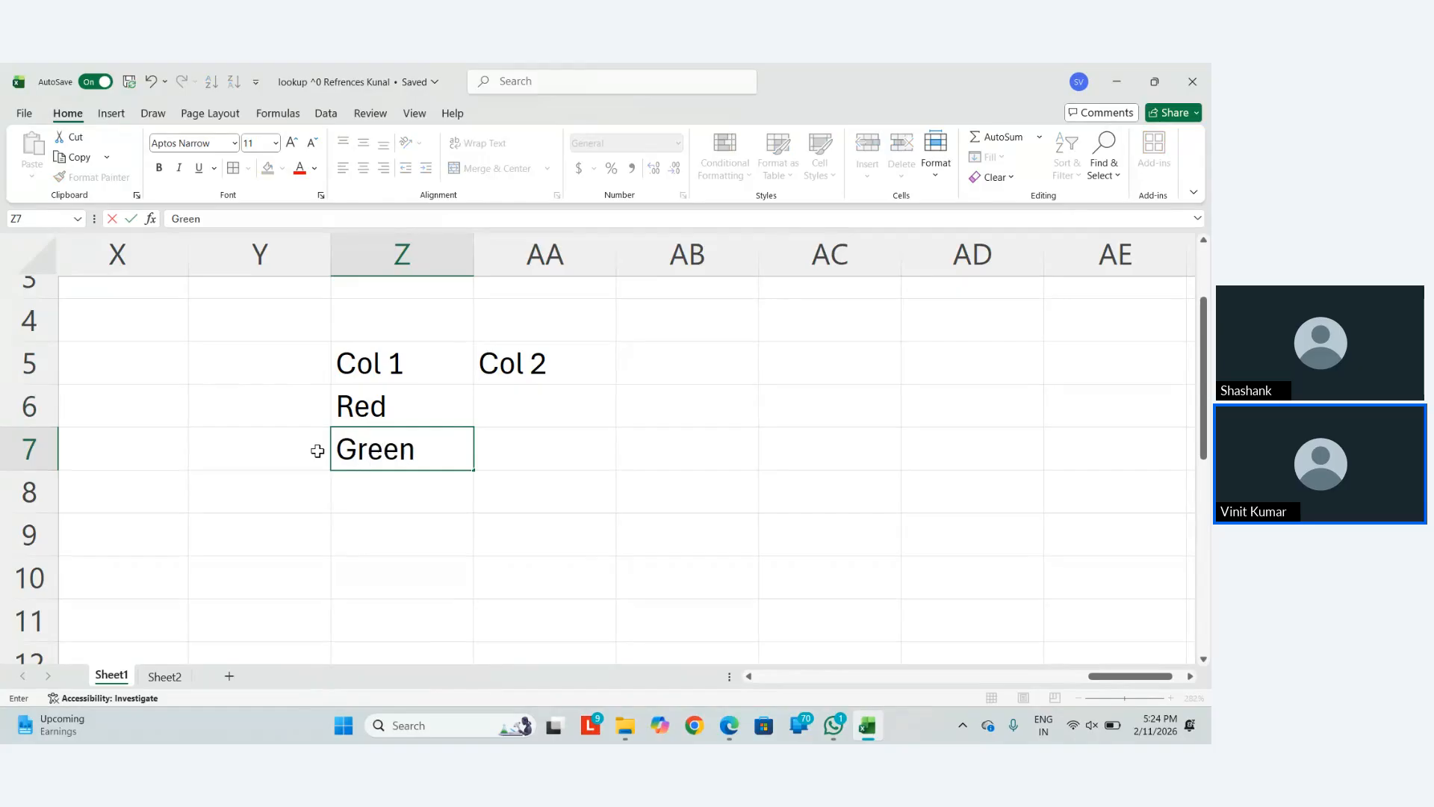
key(Return)
text(Grey)
key(Return)
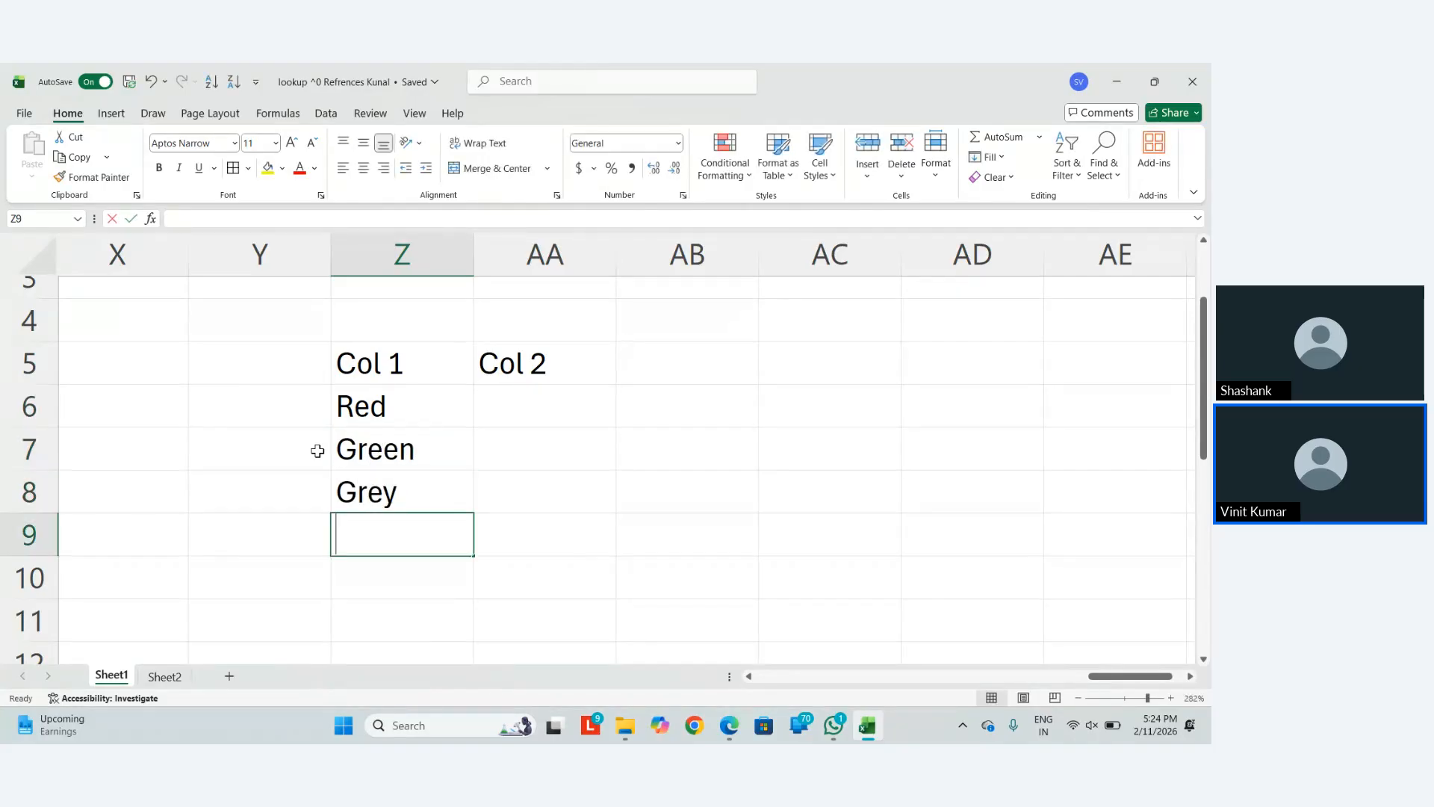
text(Pink)
key(Return)
text(Yellow)
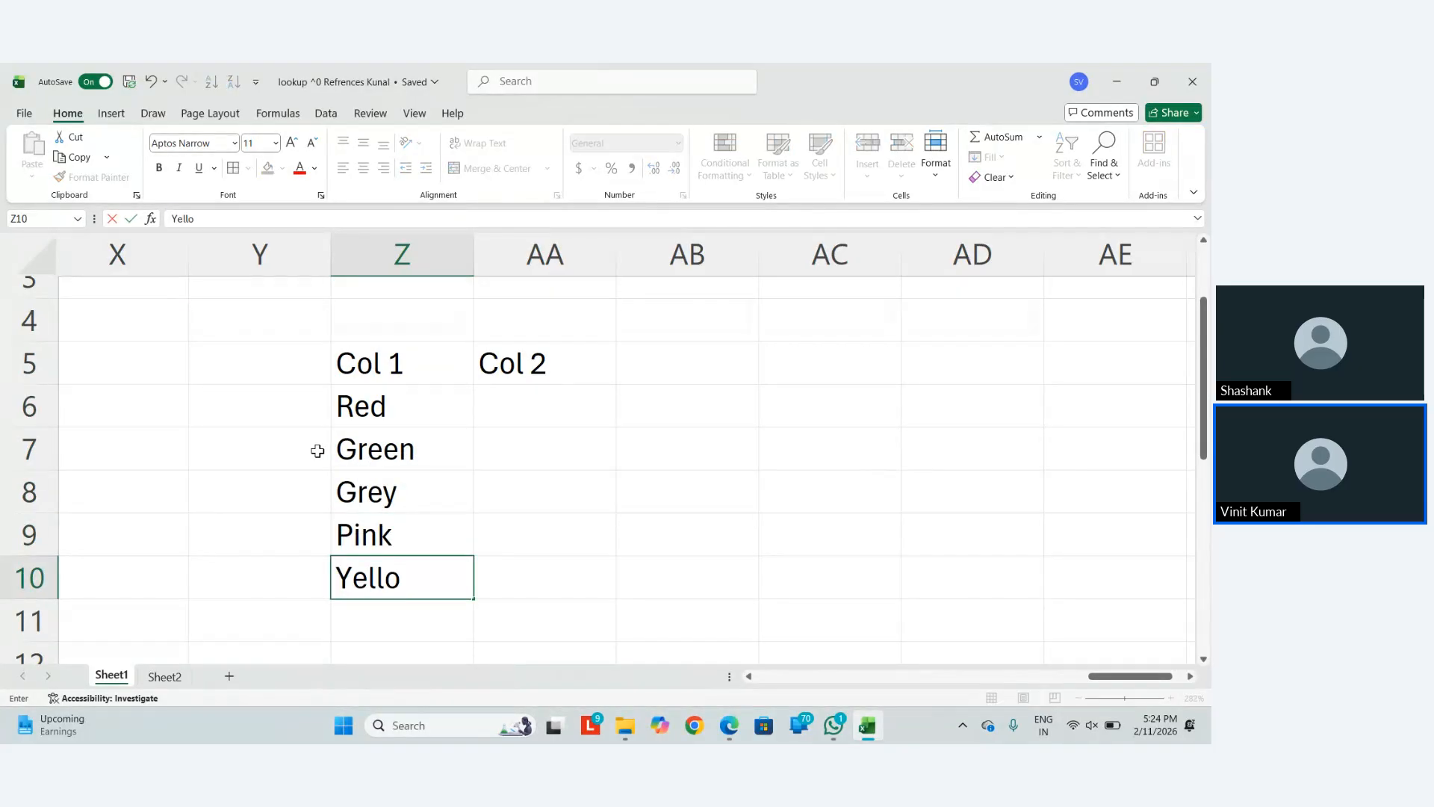
key(Return)
List White, Black, Blue, Orange and Violet down AA6:AA10
key(Up)
key(Up)
key(Up)
key(Up)
key(Right)
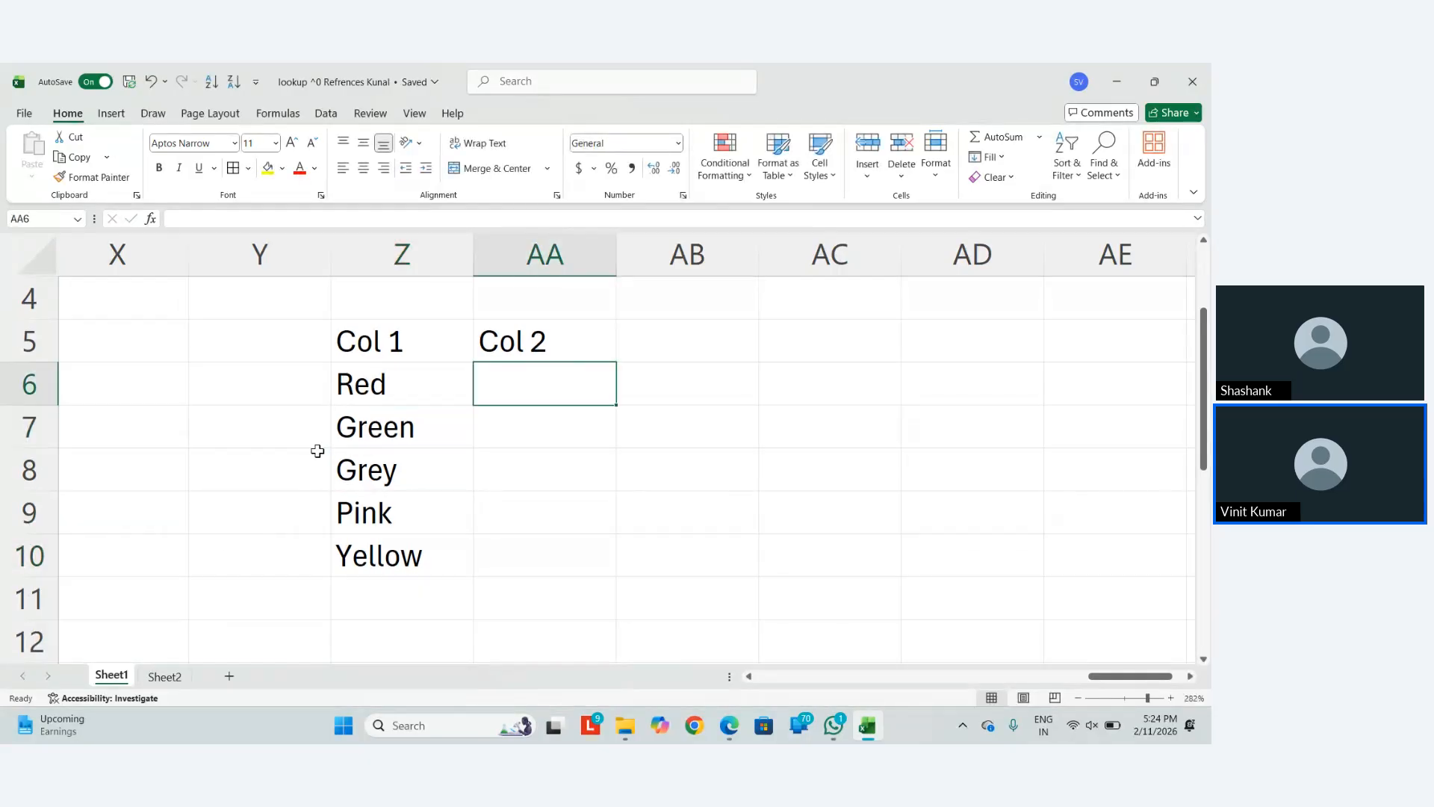
text(WHite)
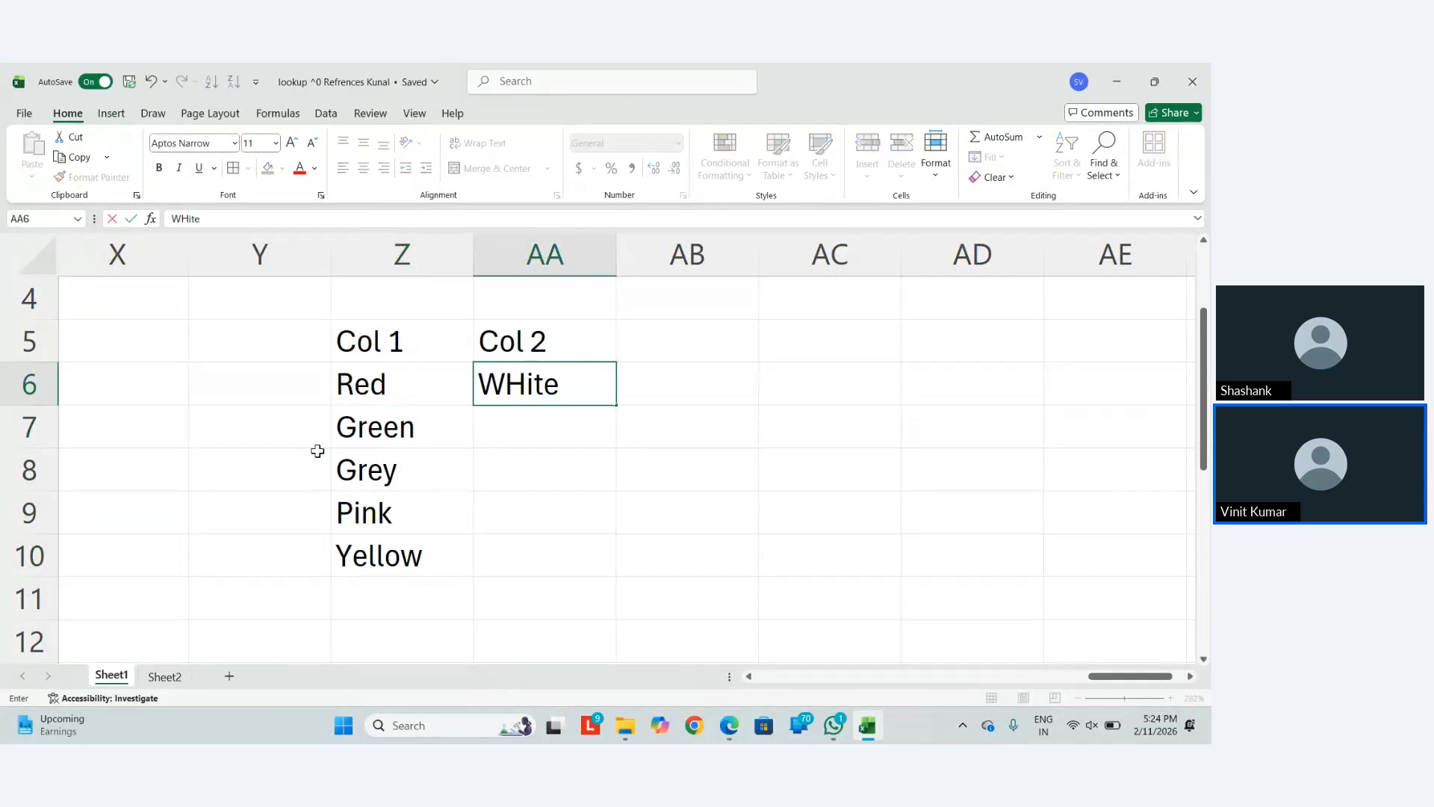
key(BackSpace)
key(BackSpace)
key(BackSpace)
key(BackSpace)
text(hite)
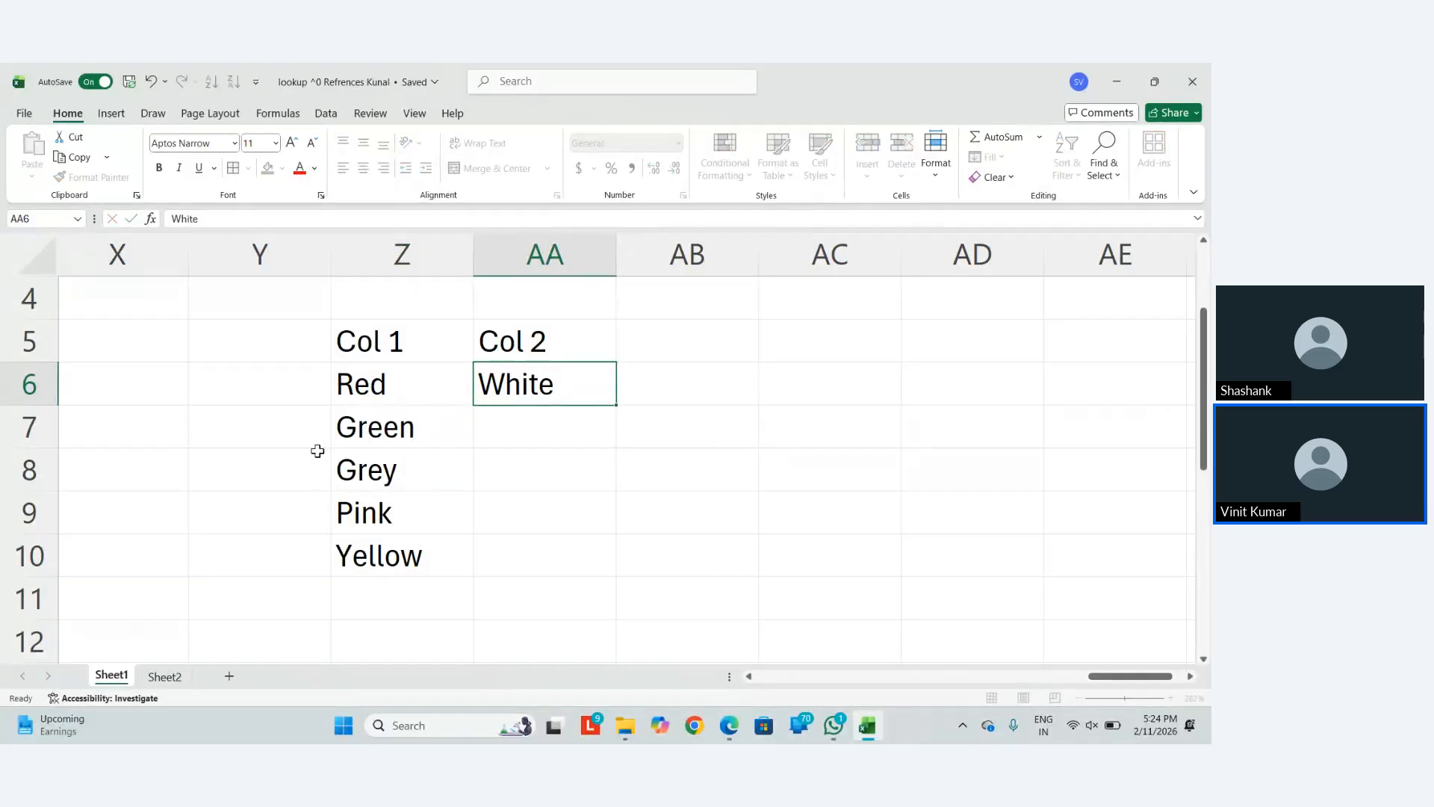
key(Return)
text(Black)
key(Return)
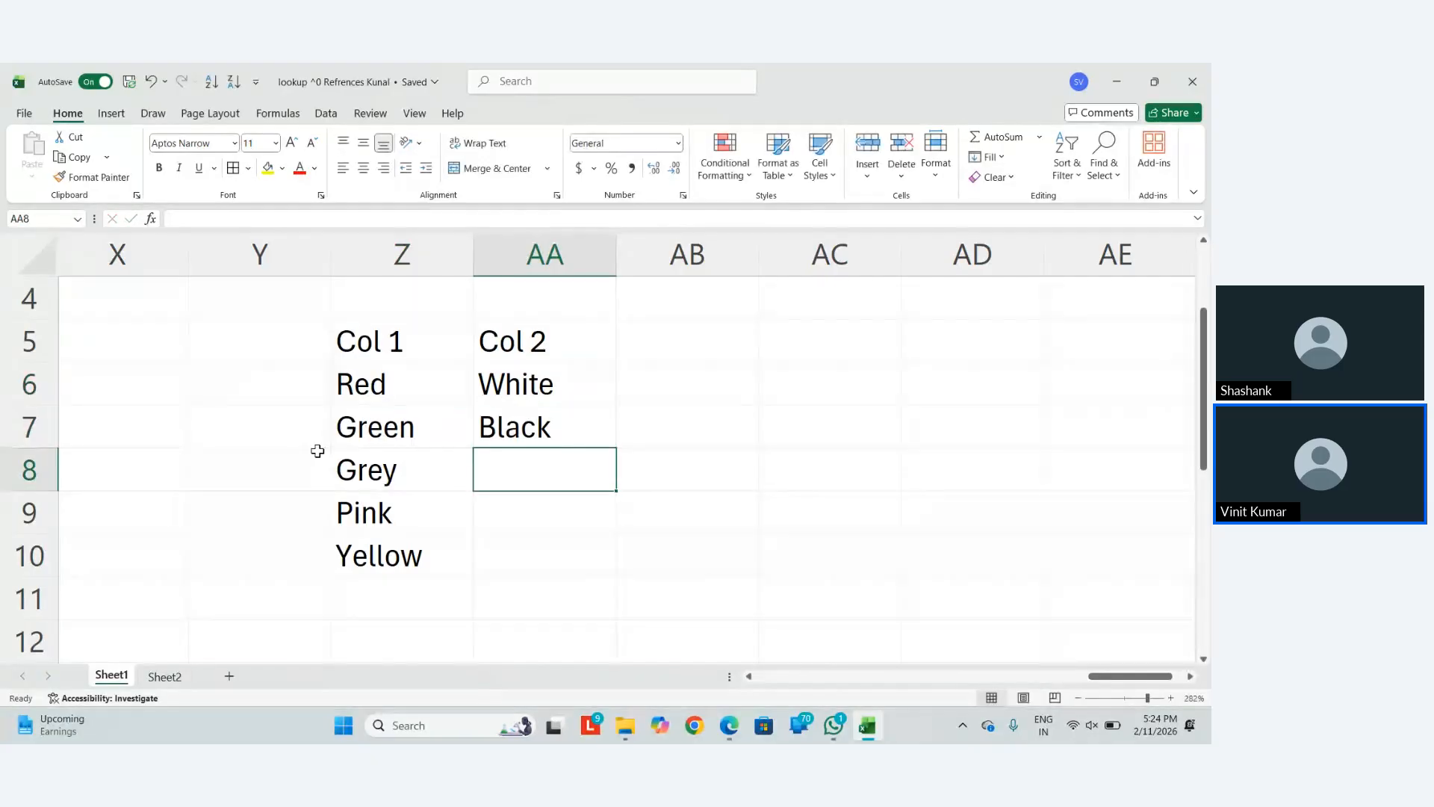
text(Blue)
key(Return)
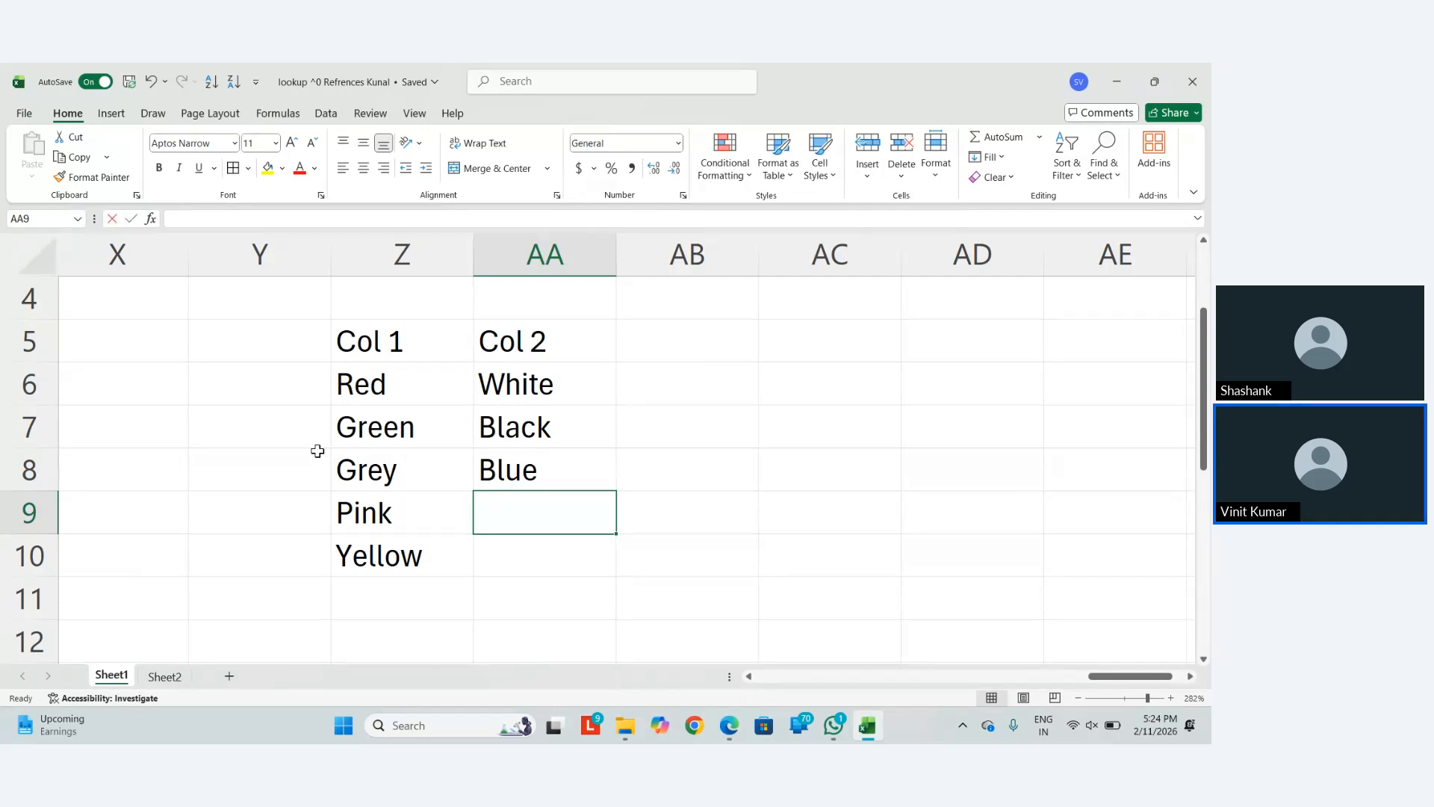
text(Orange)
key(Return)
text(Violet)
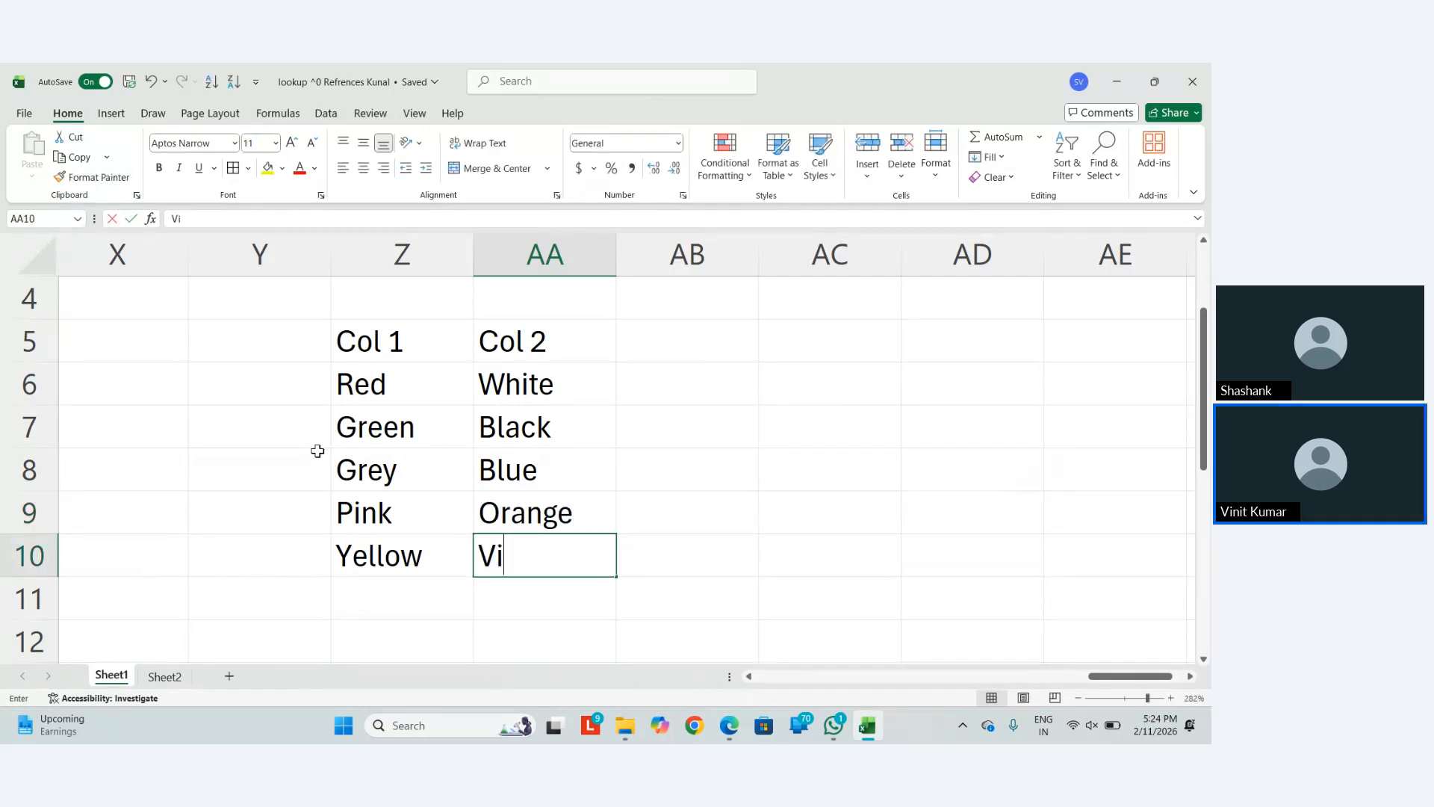
key(Return)
key(Up)
key(Right)
key(Up)
key(Up)
key(Up)
key(Up)
Type the label index into AC6 beside the colour table
key(Right)
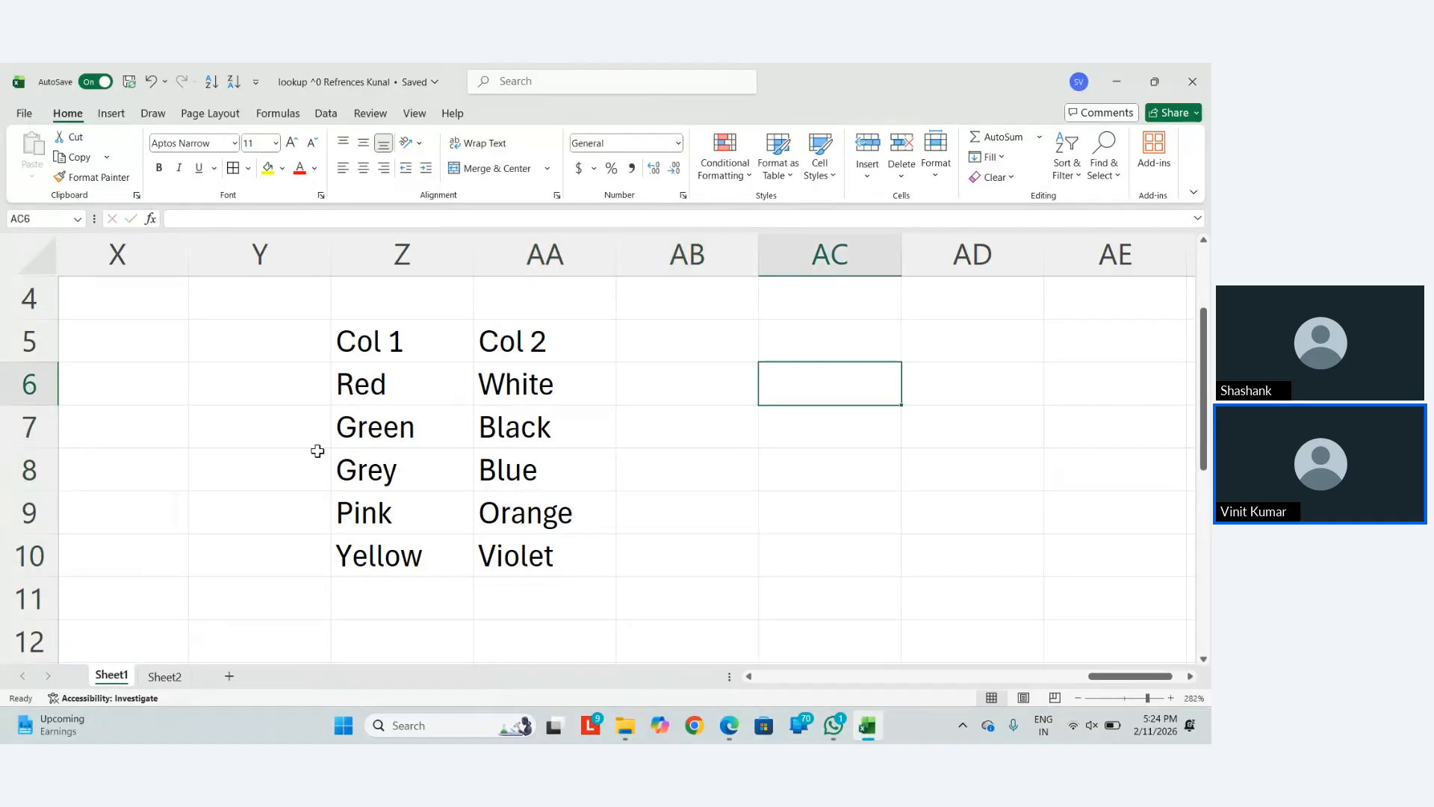
text(index)
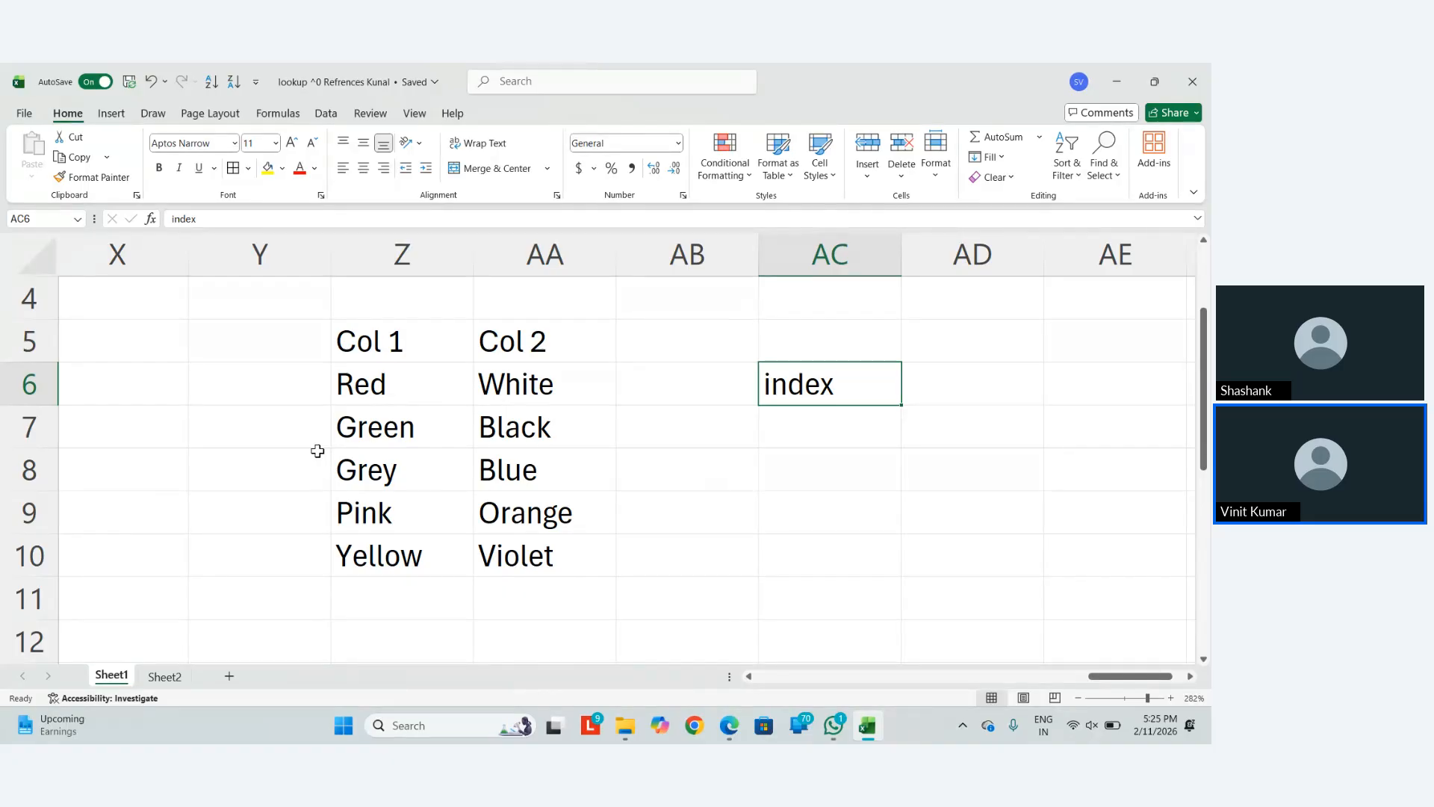
key(Down)
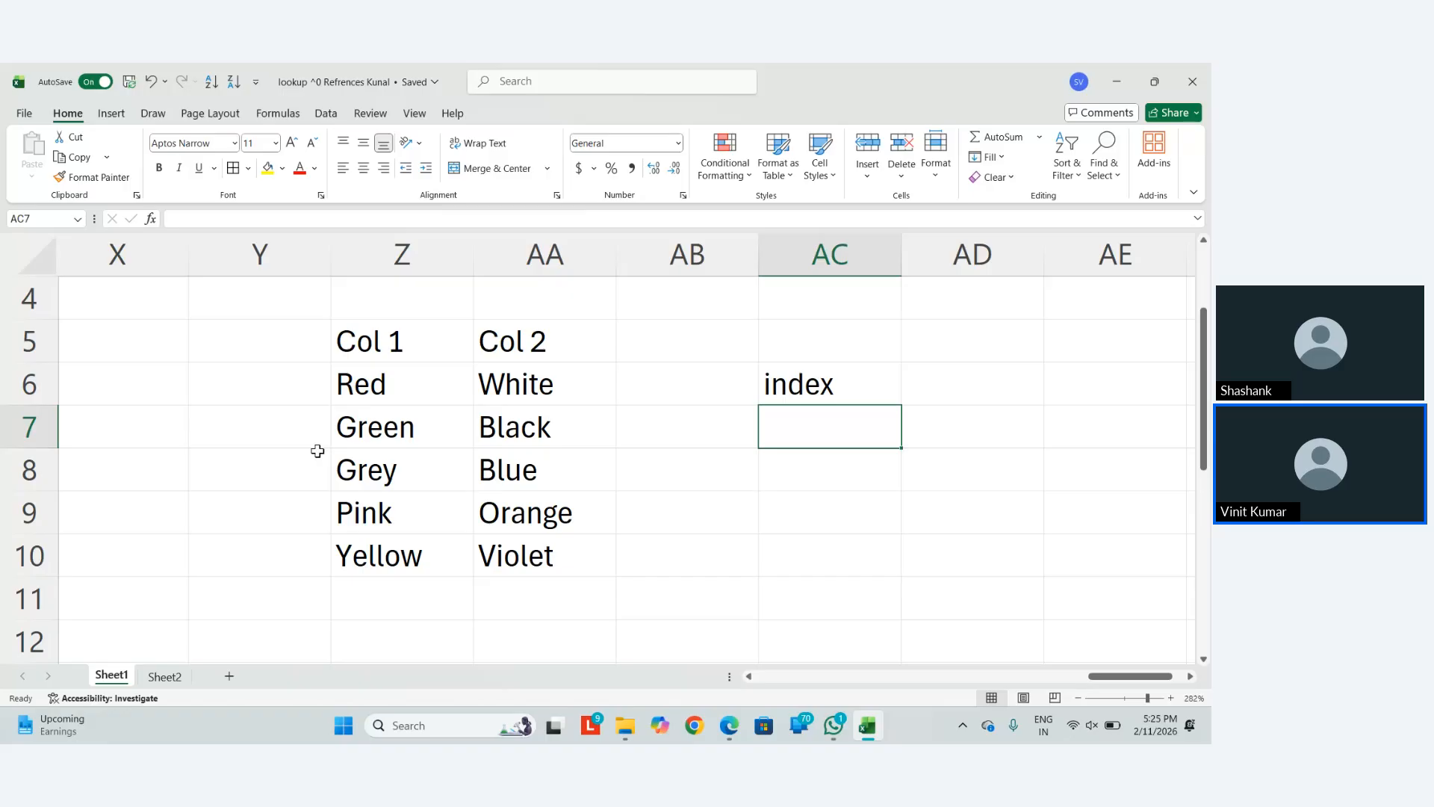
In AC7 enter =INDEX($Z$6:$AA$10,1,1) over the colour table
text(=inde)
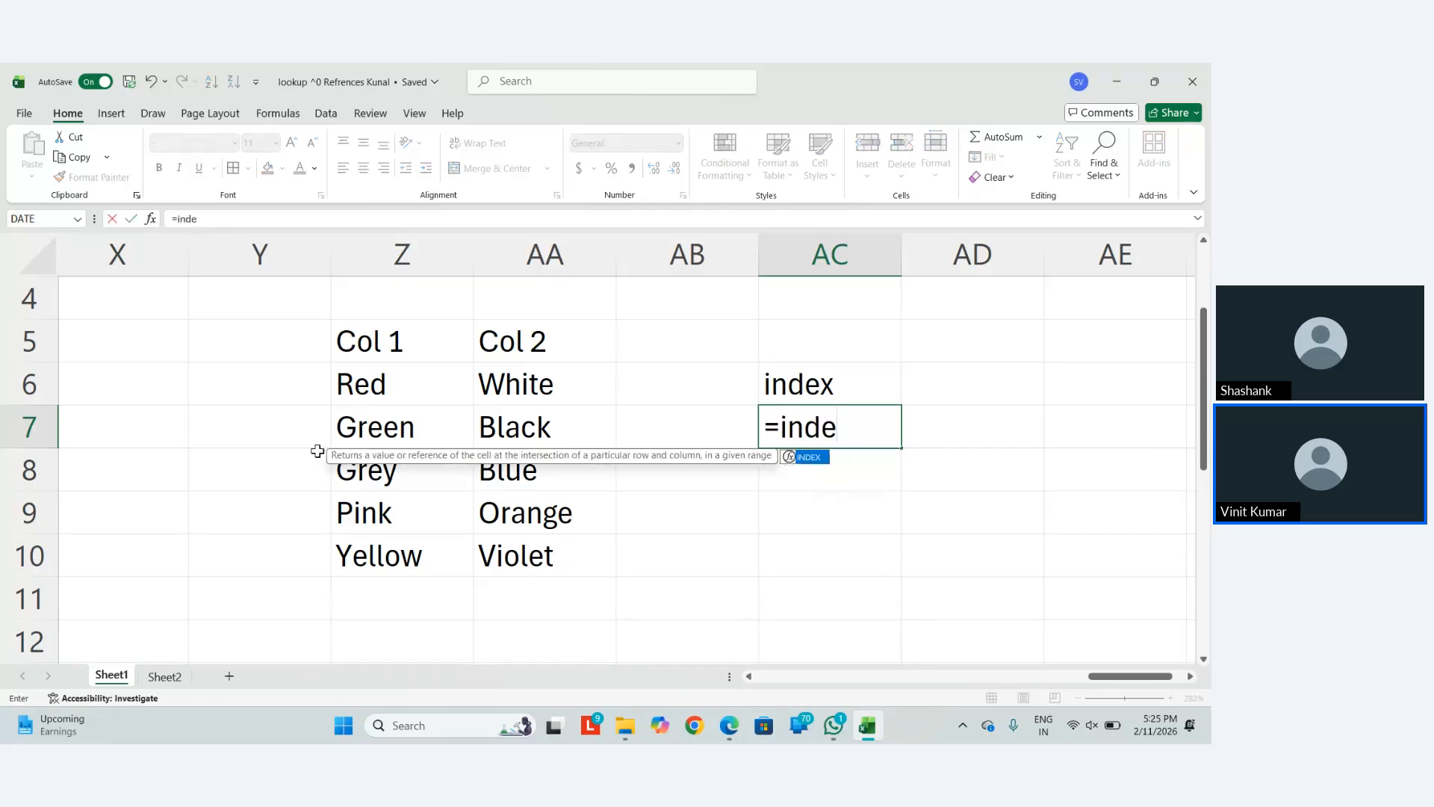
text(x)
key(Tab)
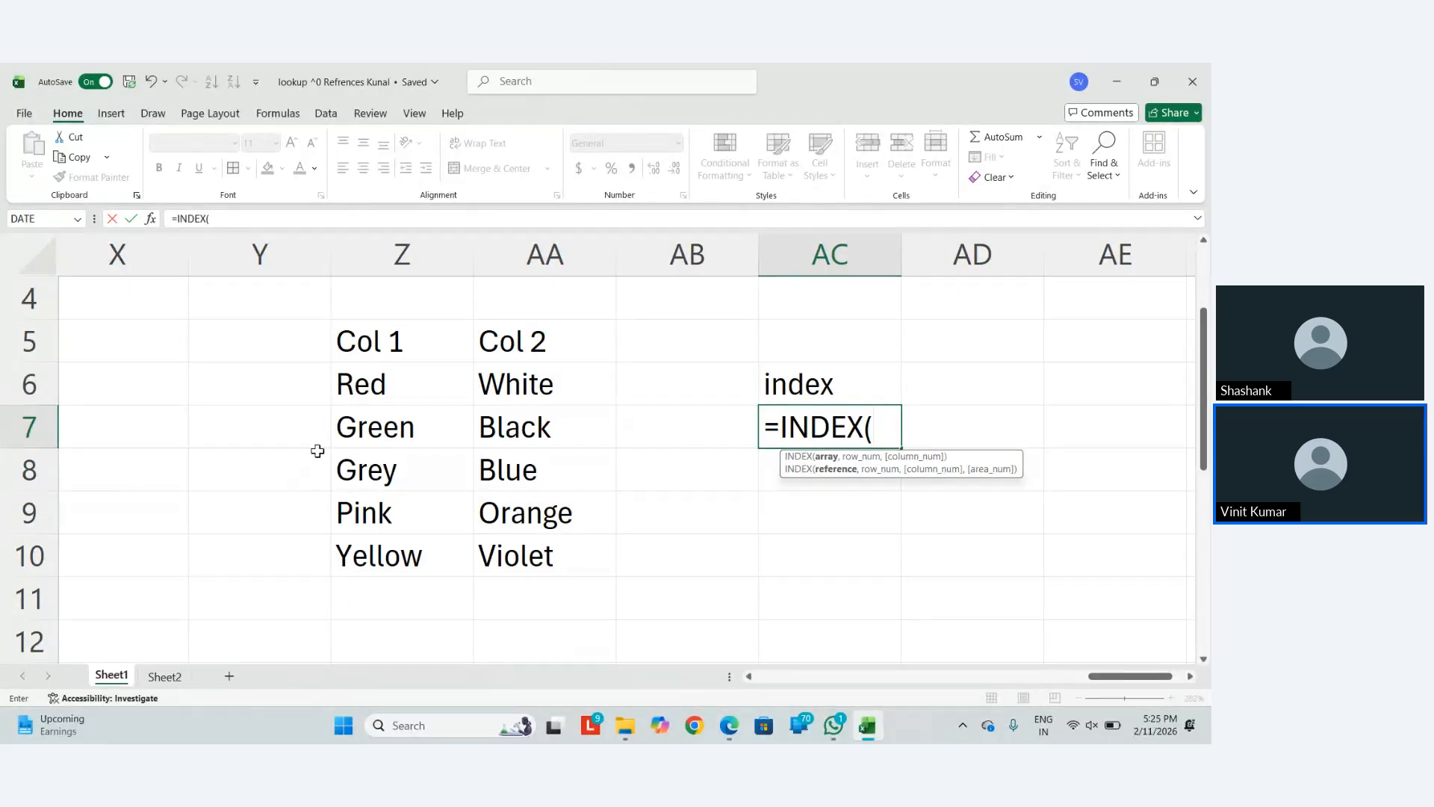
key(Up)
key(Up)
key(Left)
key(Left)
key(Left)
key(Left)
key(Down)
key(Right)
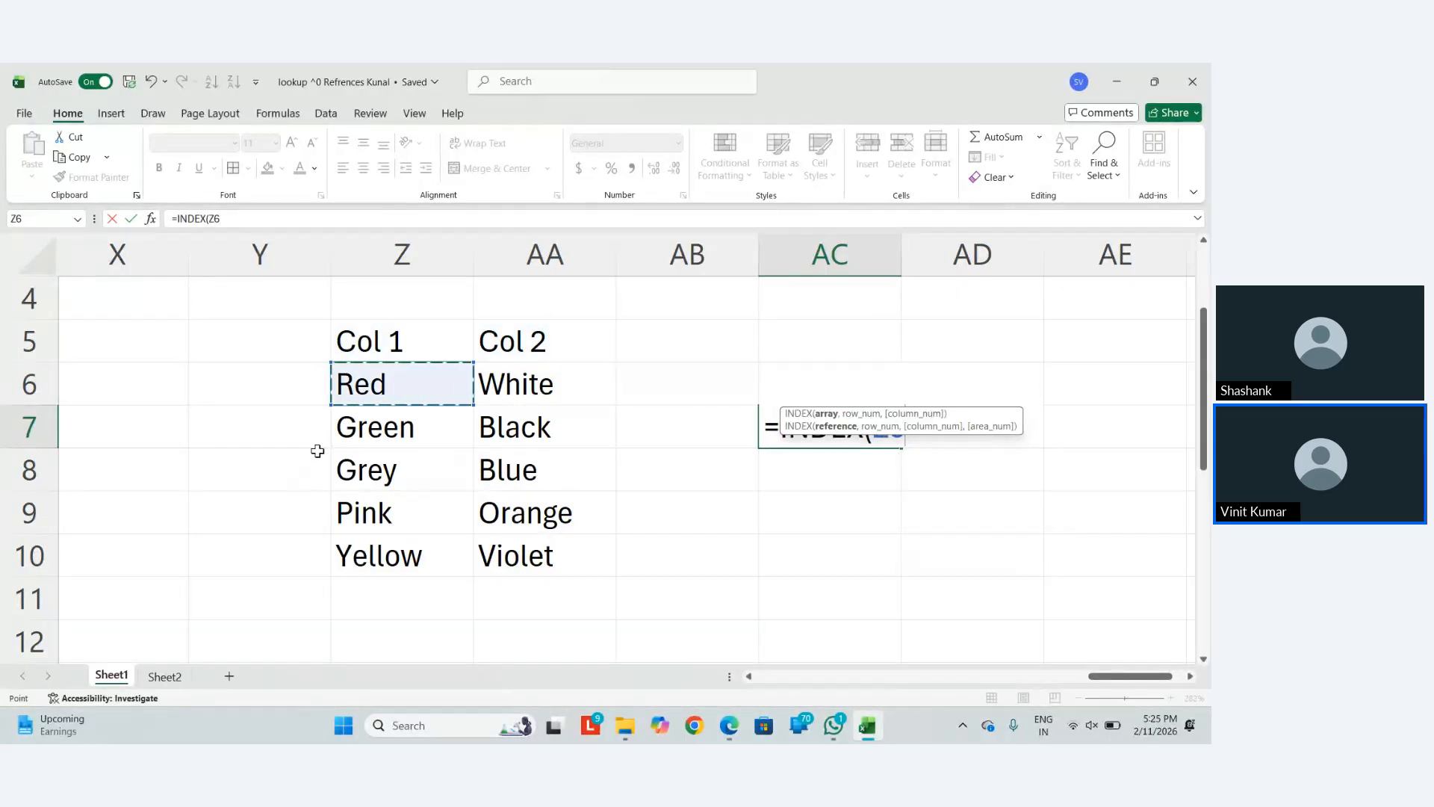
key(shift+Down)
key(shift+Down)
key(shift+Down)
key(shift+Down)
key(shift+Right)
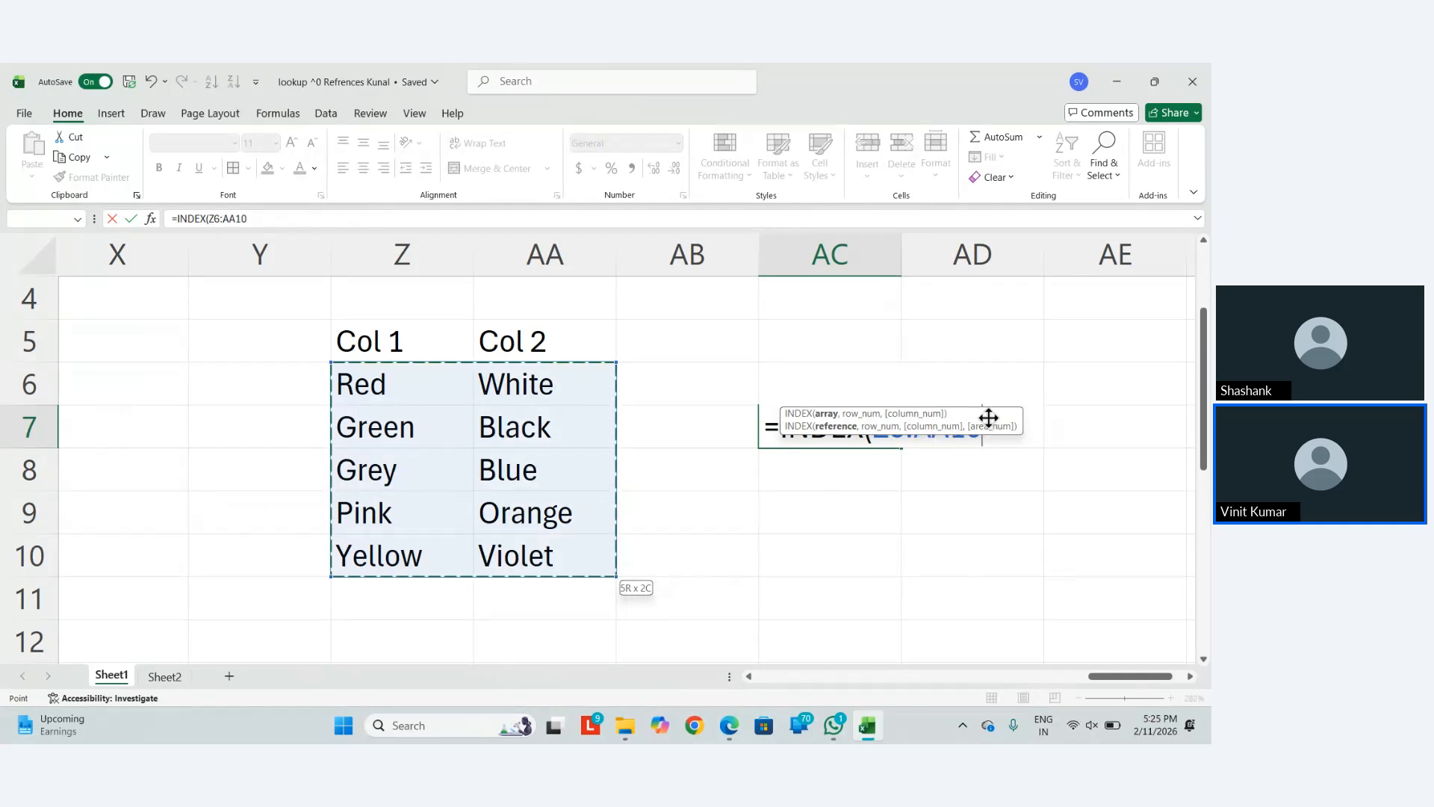
drag(993, 424, 992, 514)
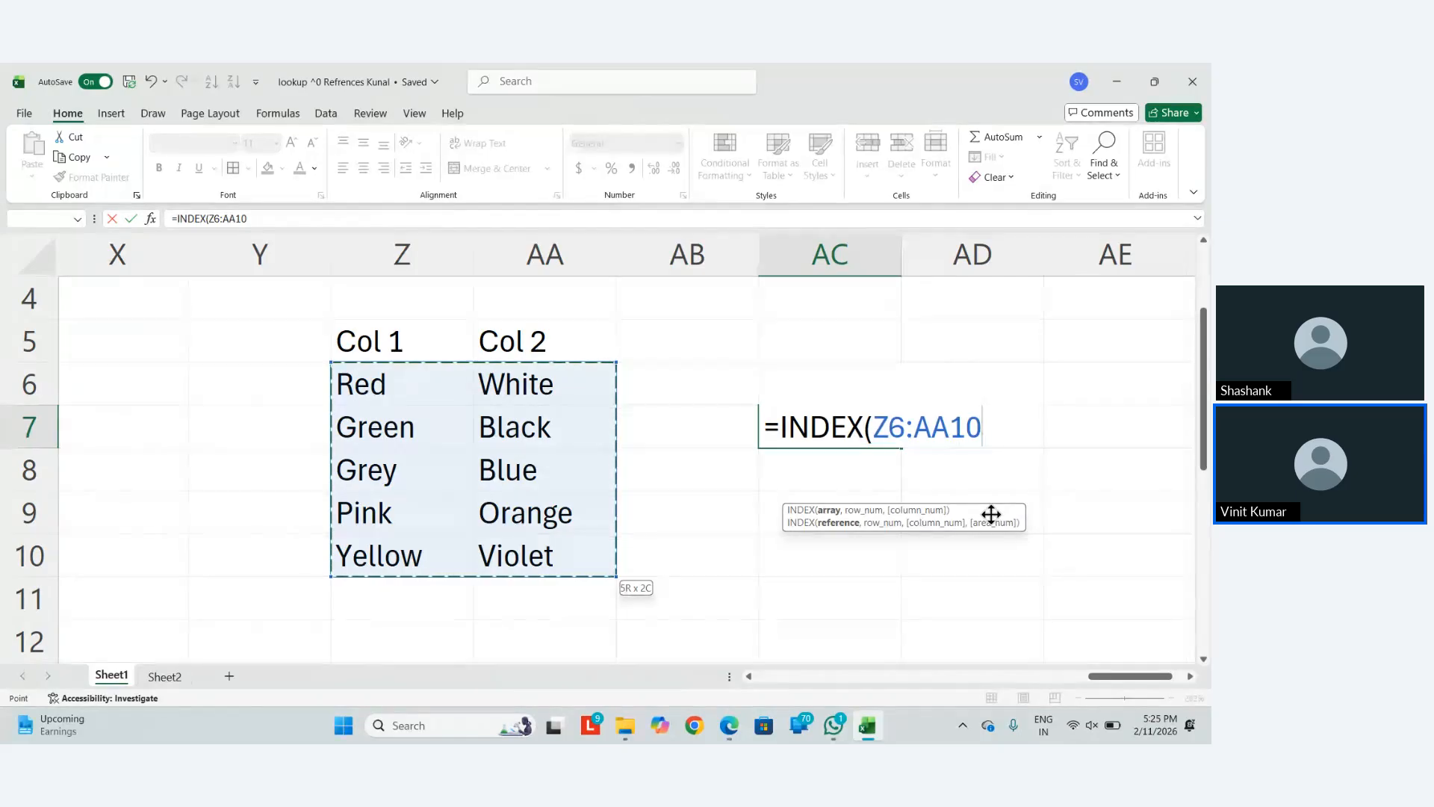
key(F4)
text(,)
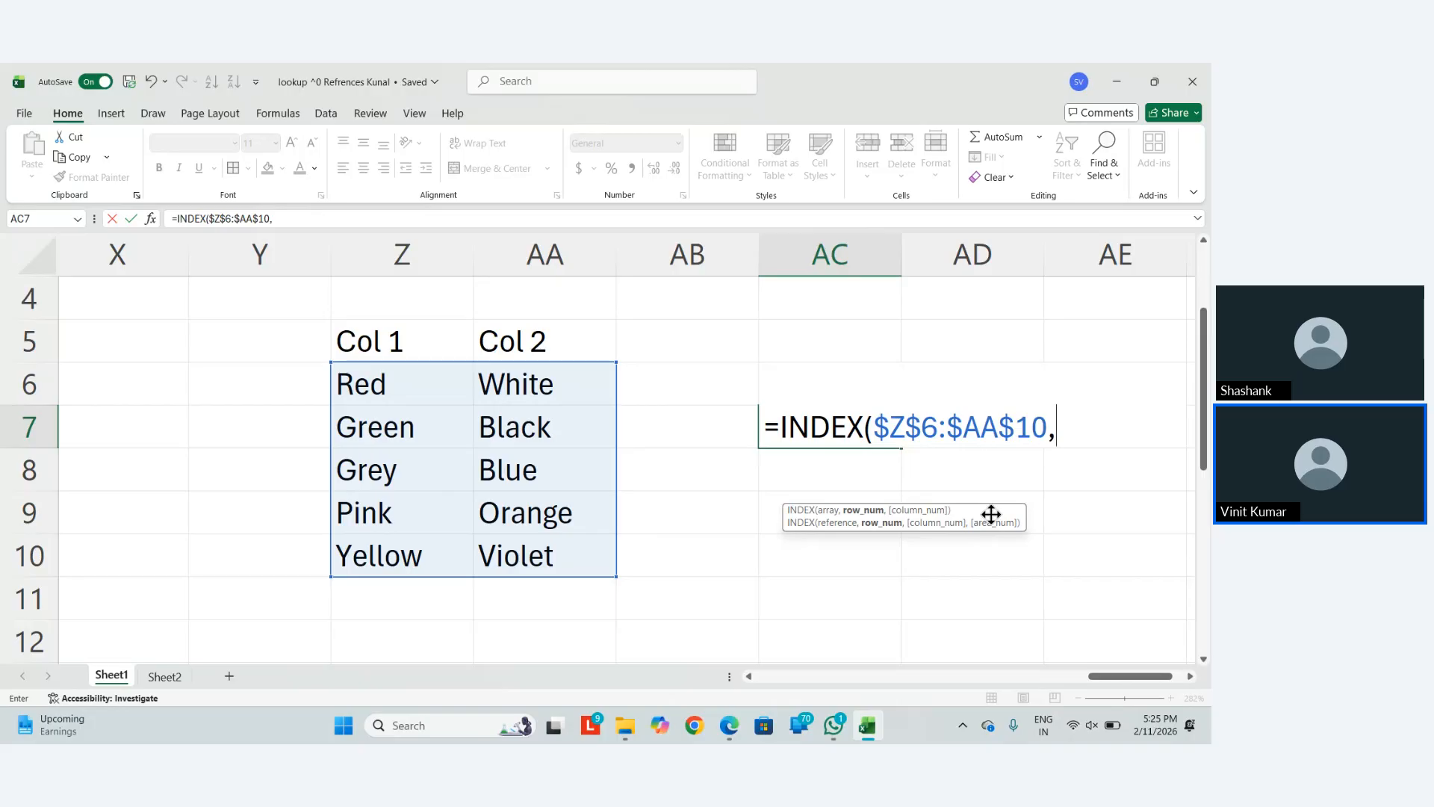
text(1,)
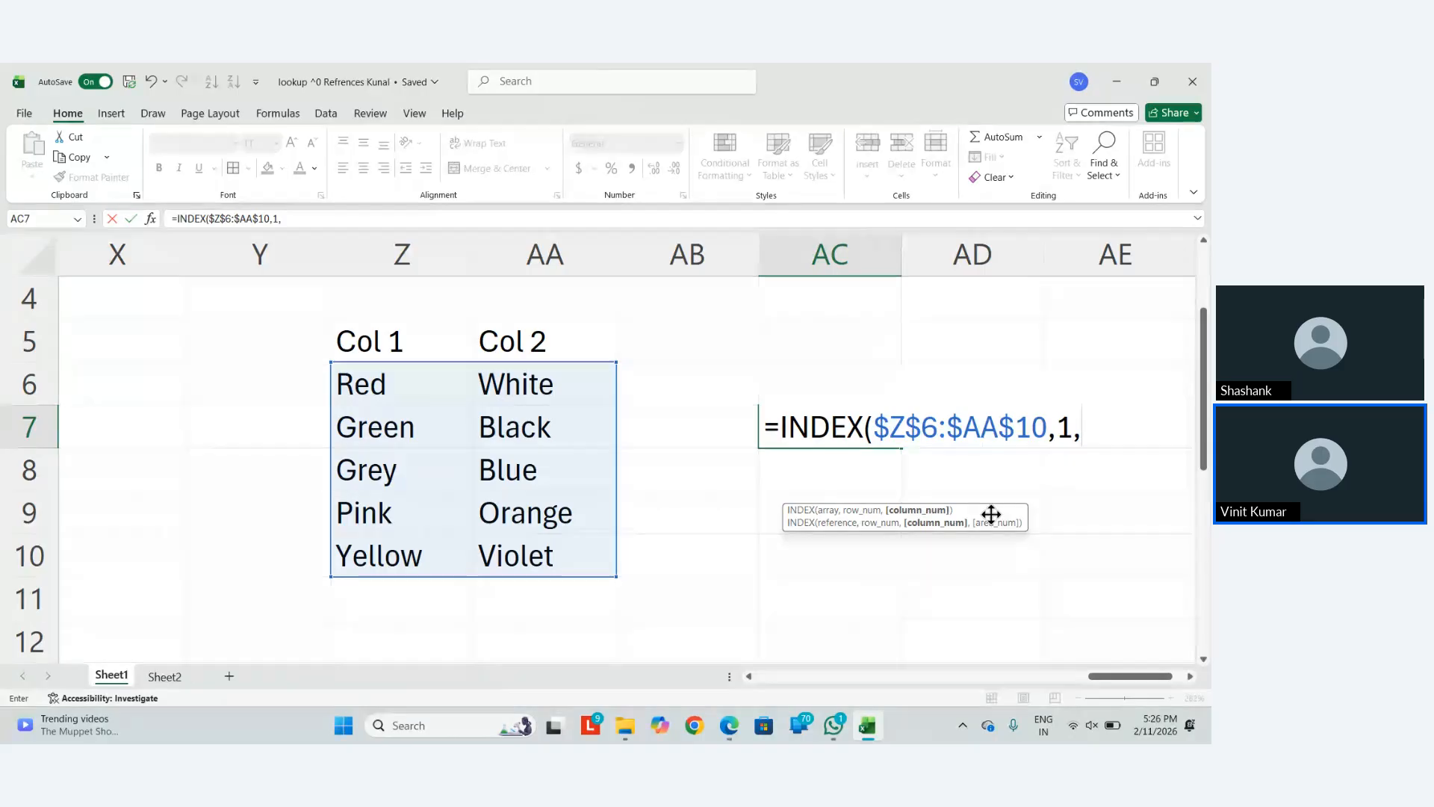
text(1)
key(Return)
key(Return)
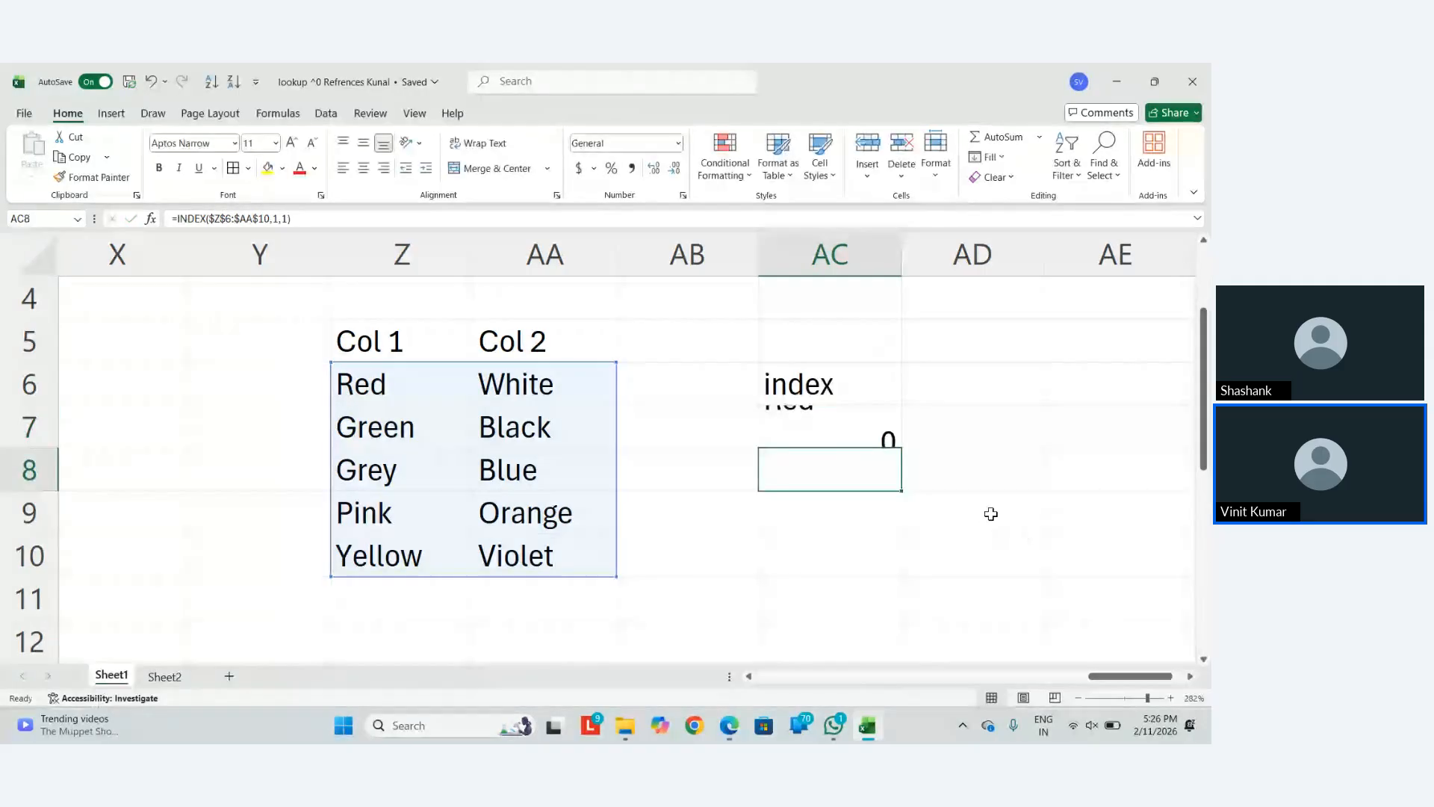
Change AC7's column argument from 1 to 2 so it returns White
key(Up)
key(Up)
key(F2)
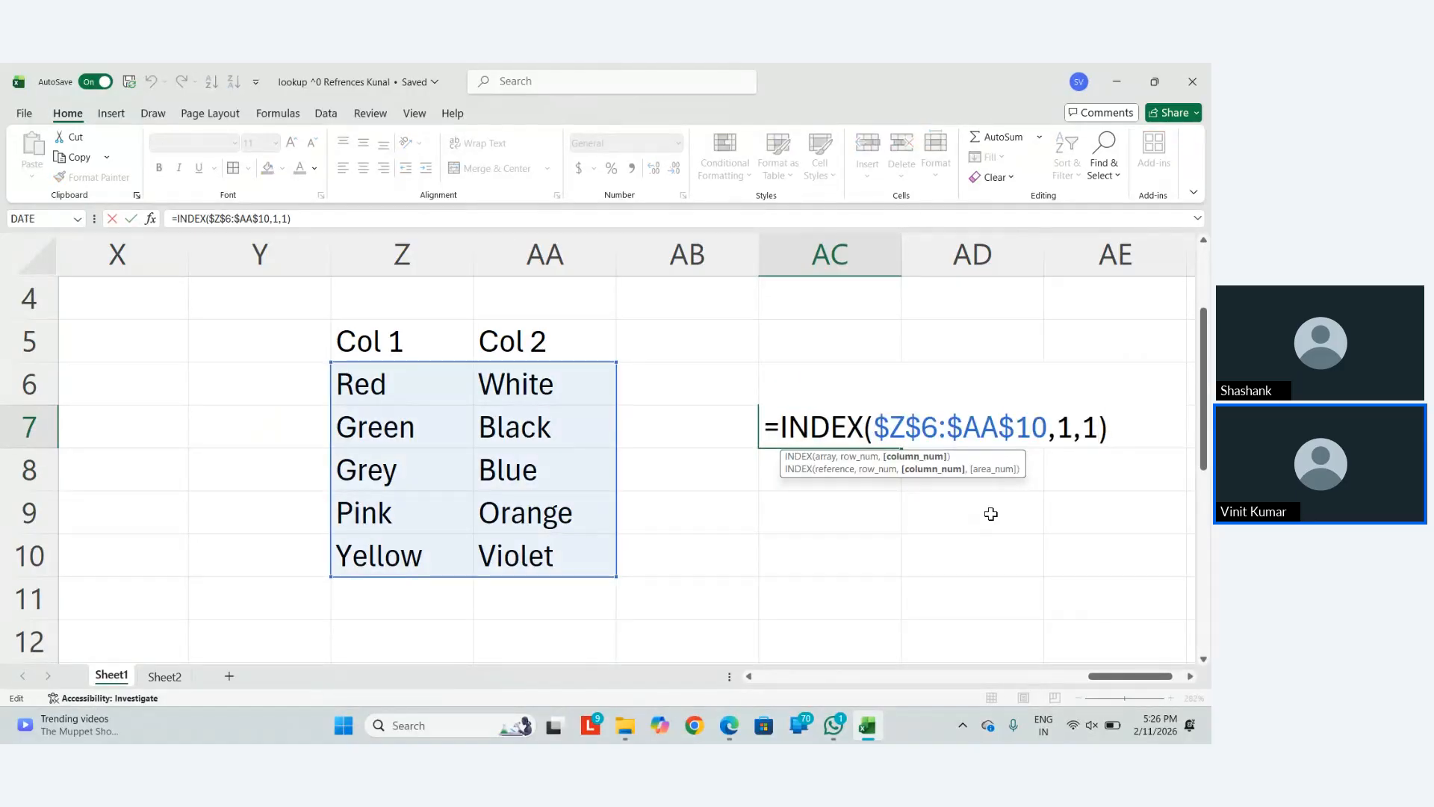
key(BackSpace)
text(2)
key(Return)
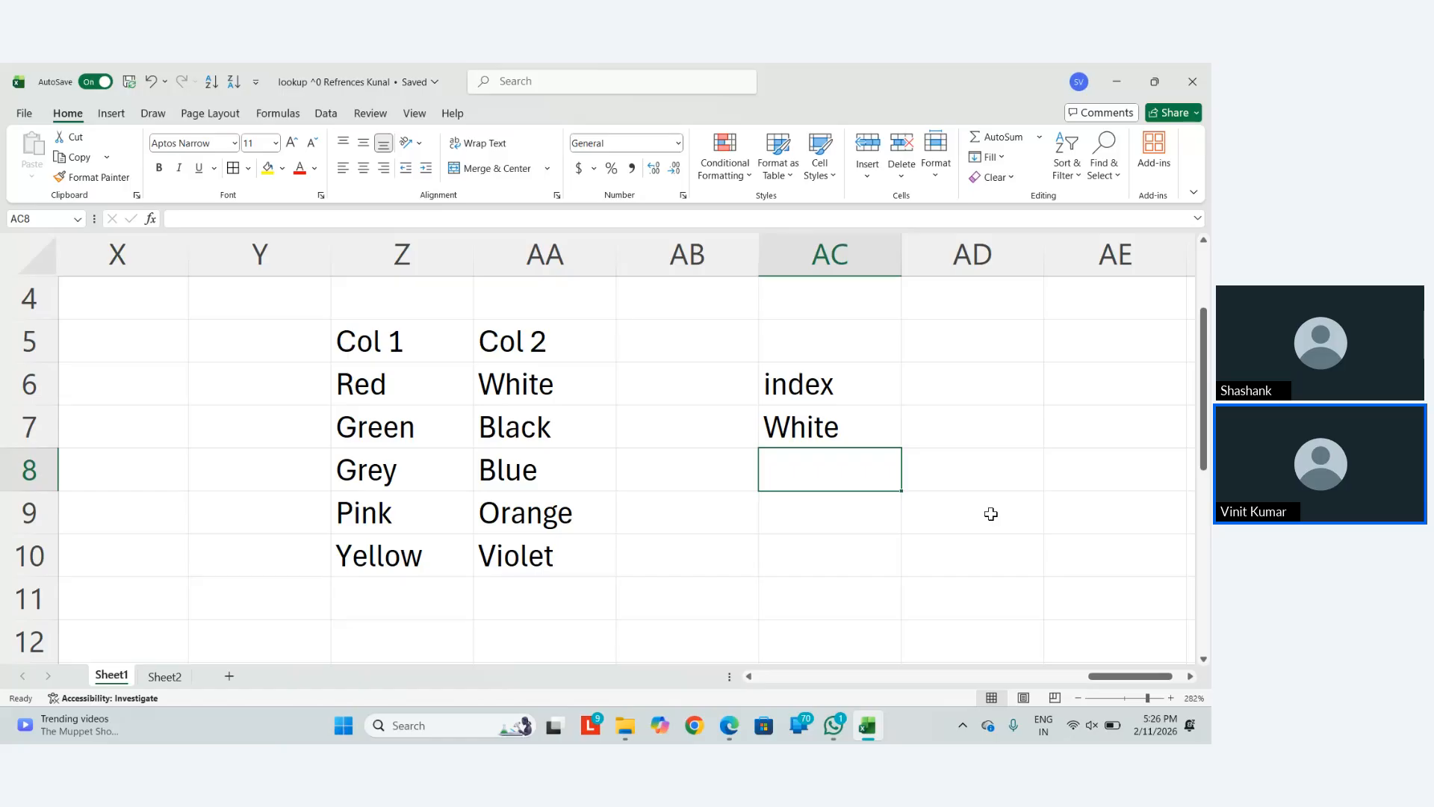
In AC8 start =INDEX(Z6:AA10, followed by a MATCH for the row
text(=inde)
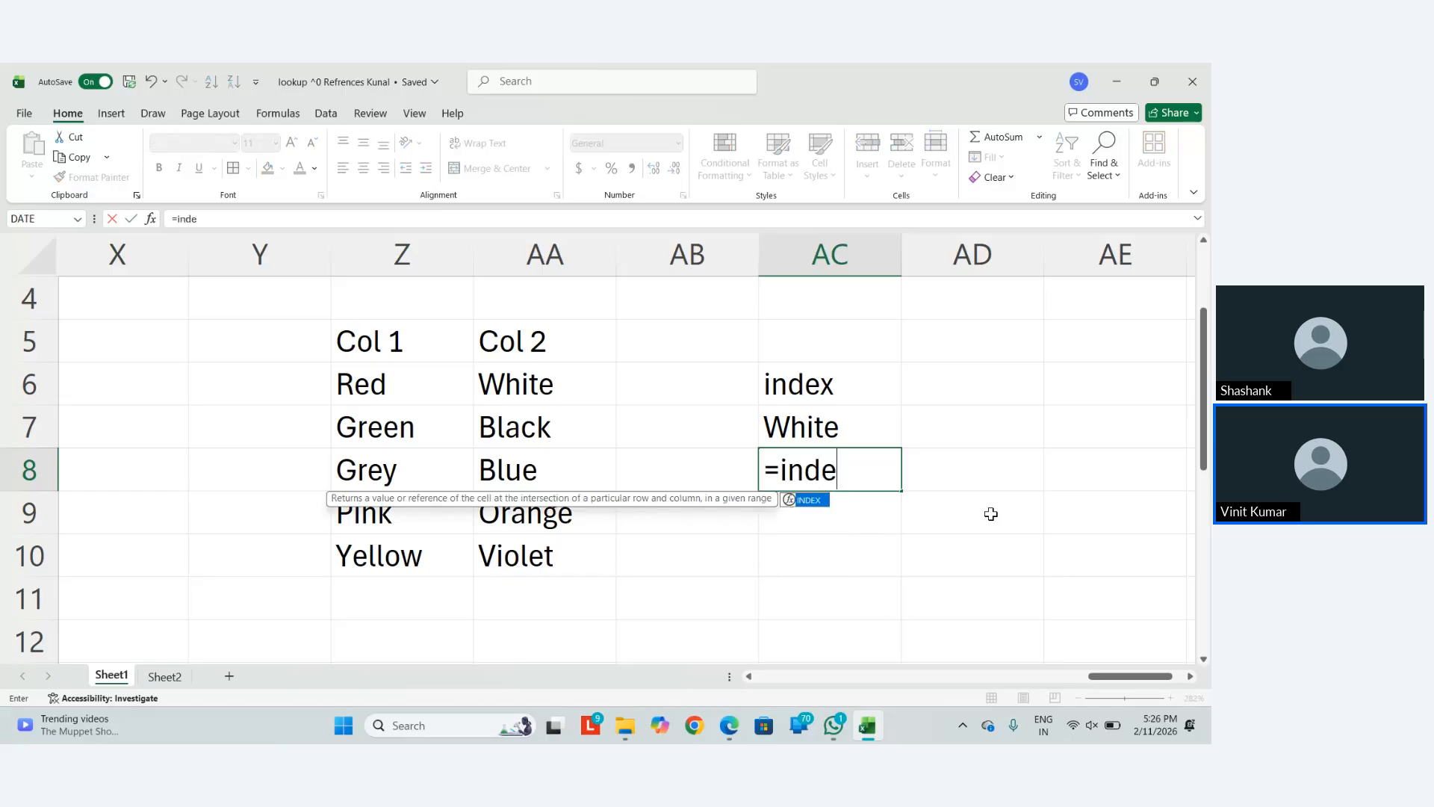
key(Tab)
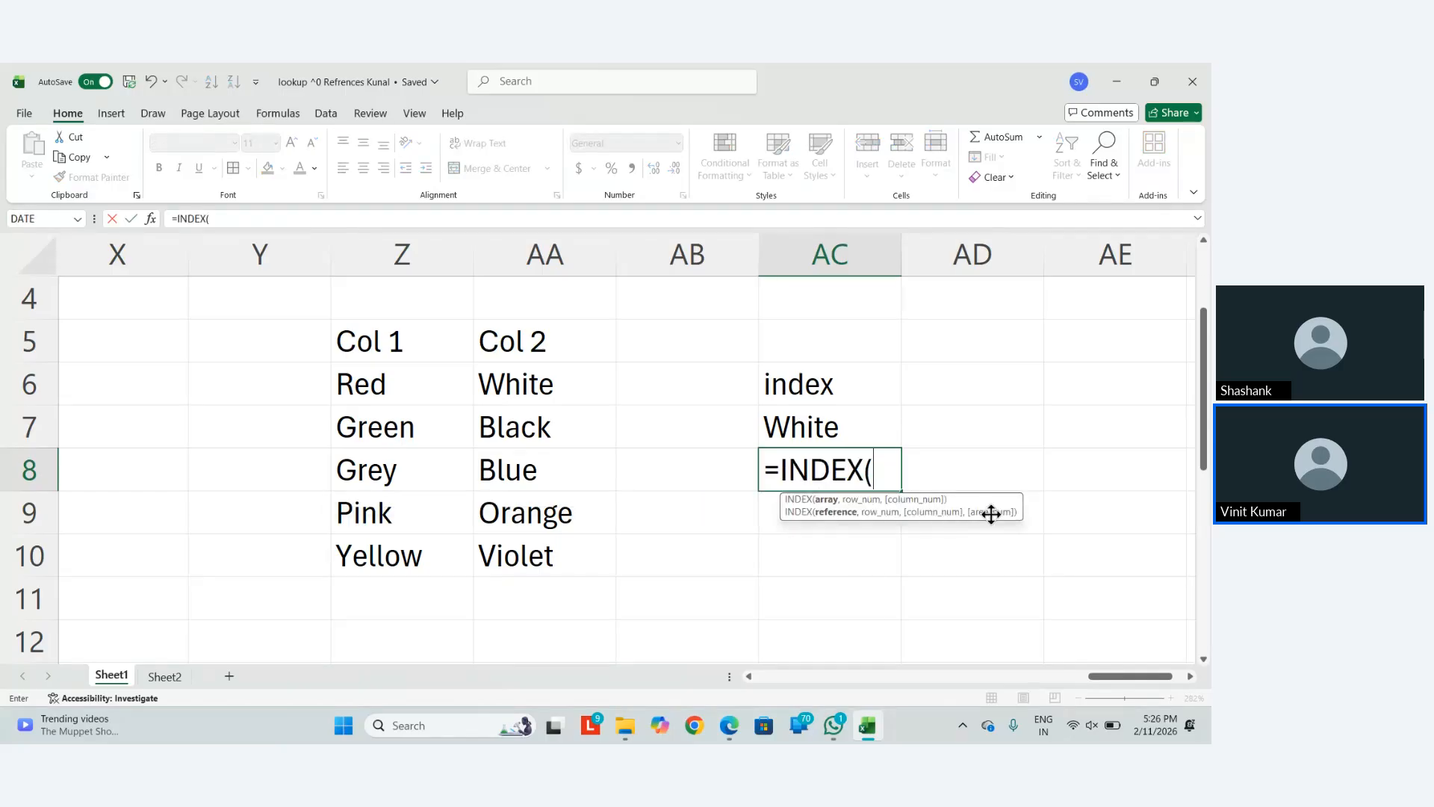
key(Up)
key(Up)
key(Left)
key(Left)
key(Left)
key(ctrl+shift+Down)
key(ctrl+shift+Right)
text(,mat)
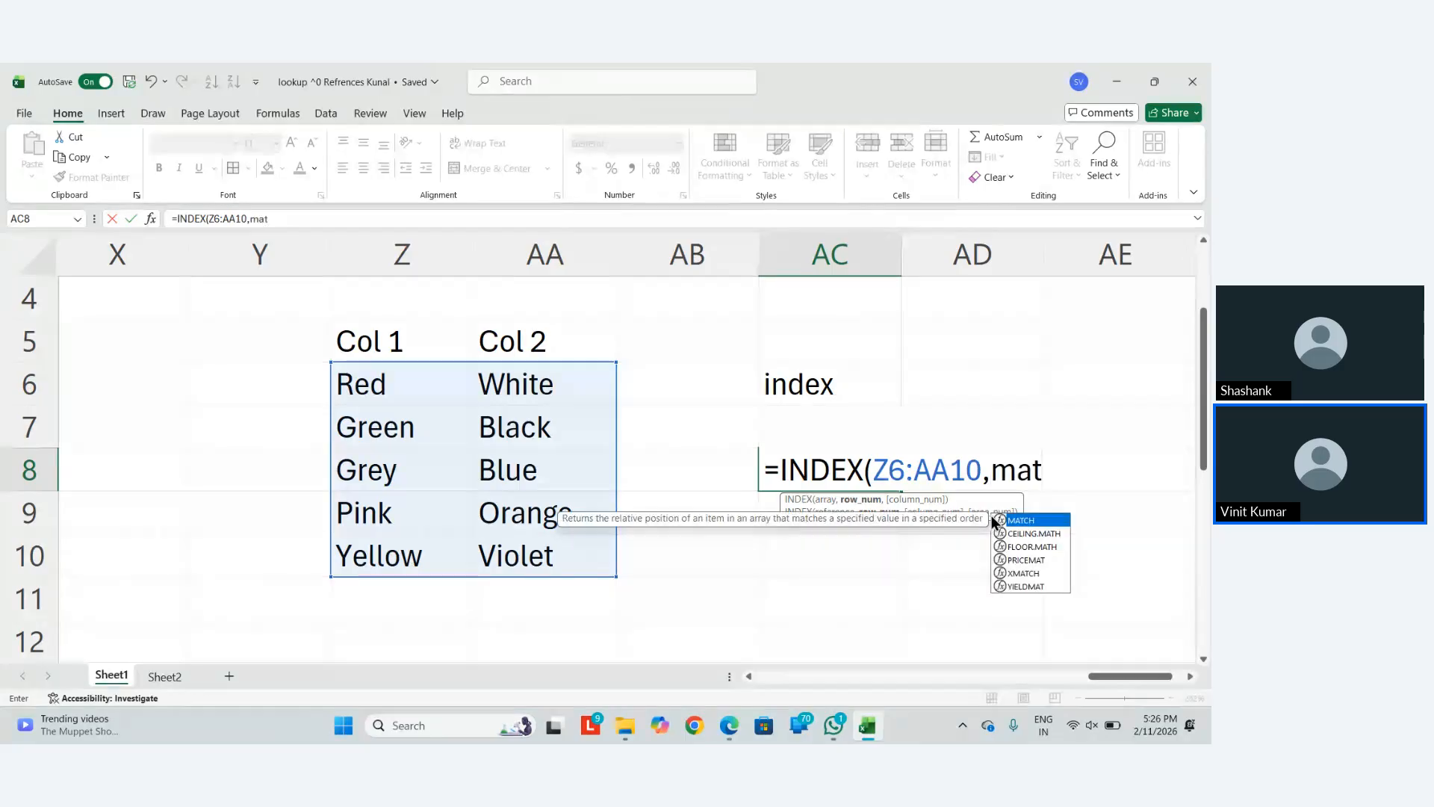
key(Tab)
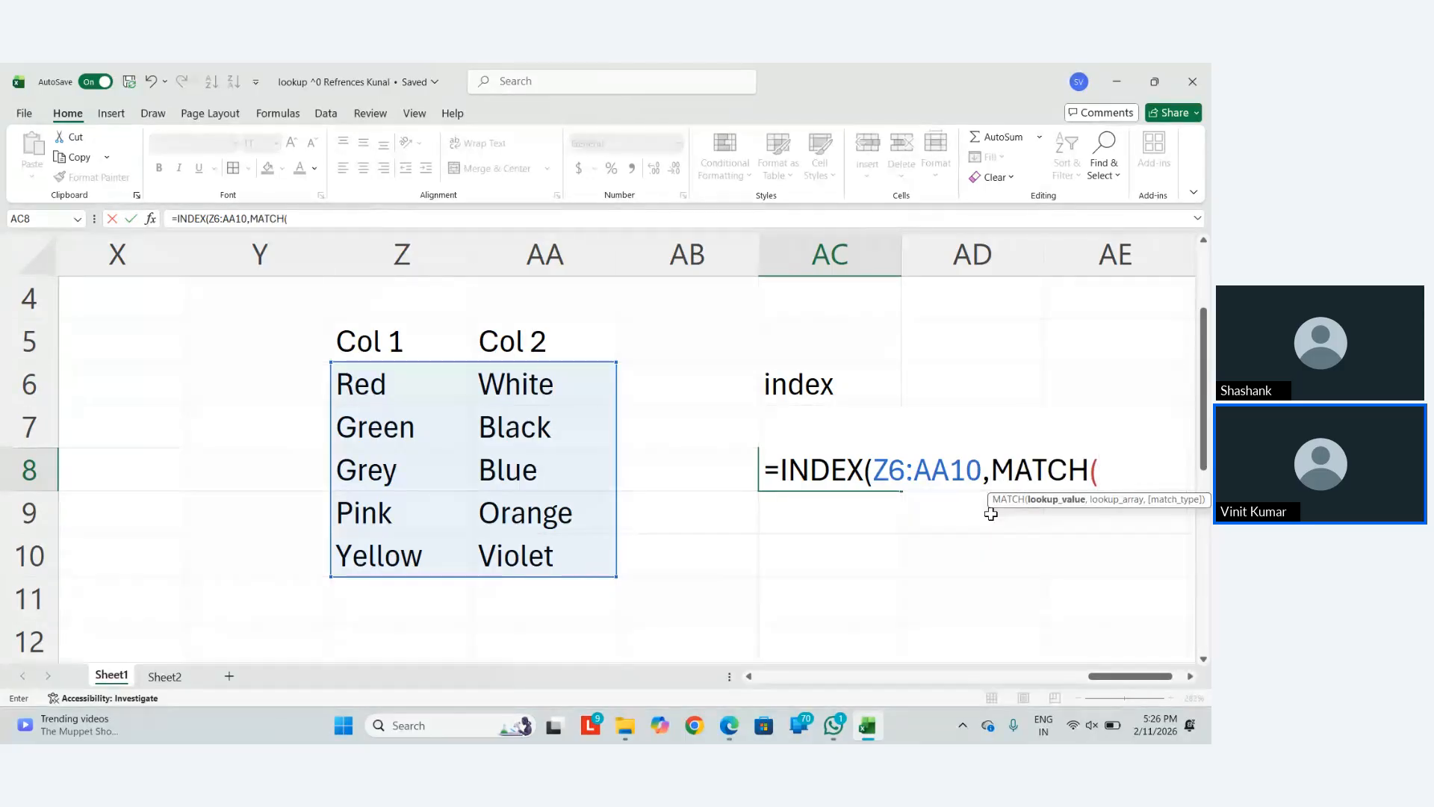
Complete the row argument as MATCH("Red",$Z$6:$Z$10,0) and reopen AC8's formula for editing
text("rad)
key(BackSpace)
key(BackSpace)
key(BackSpace)
text(Red)
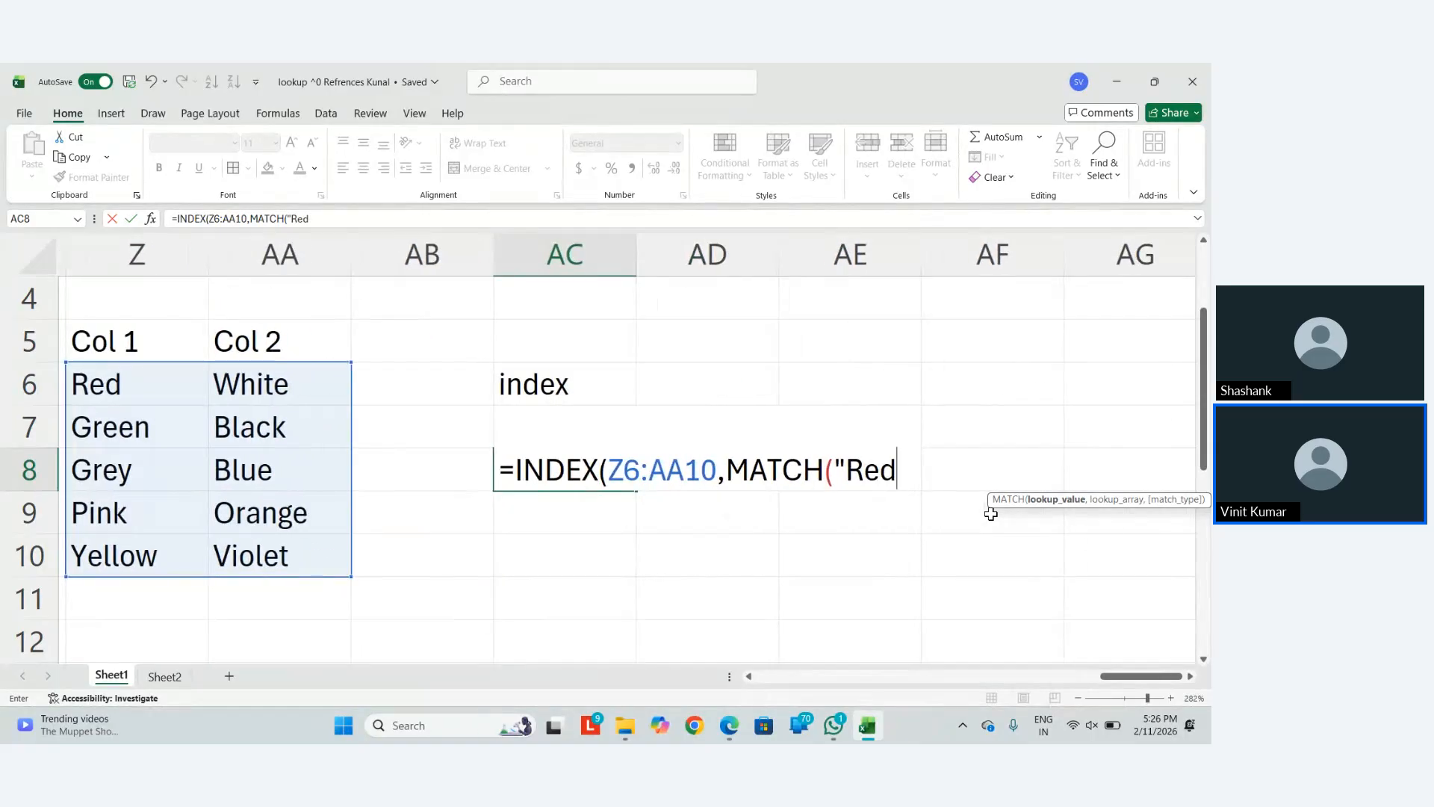
text(",)
key(Left)
key(Up)
key(Left)
key(Left)
key(Left)
key(Up)
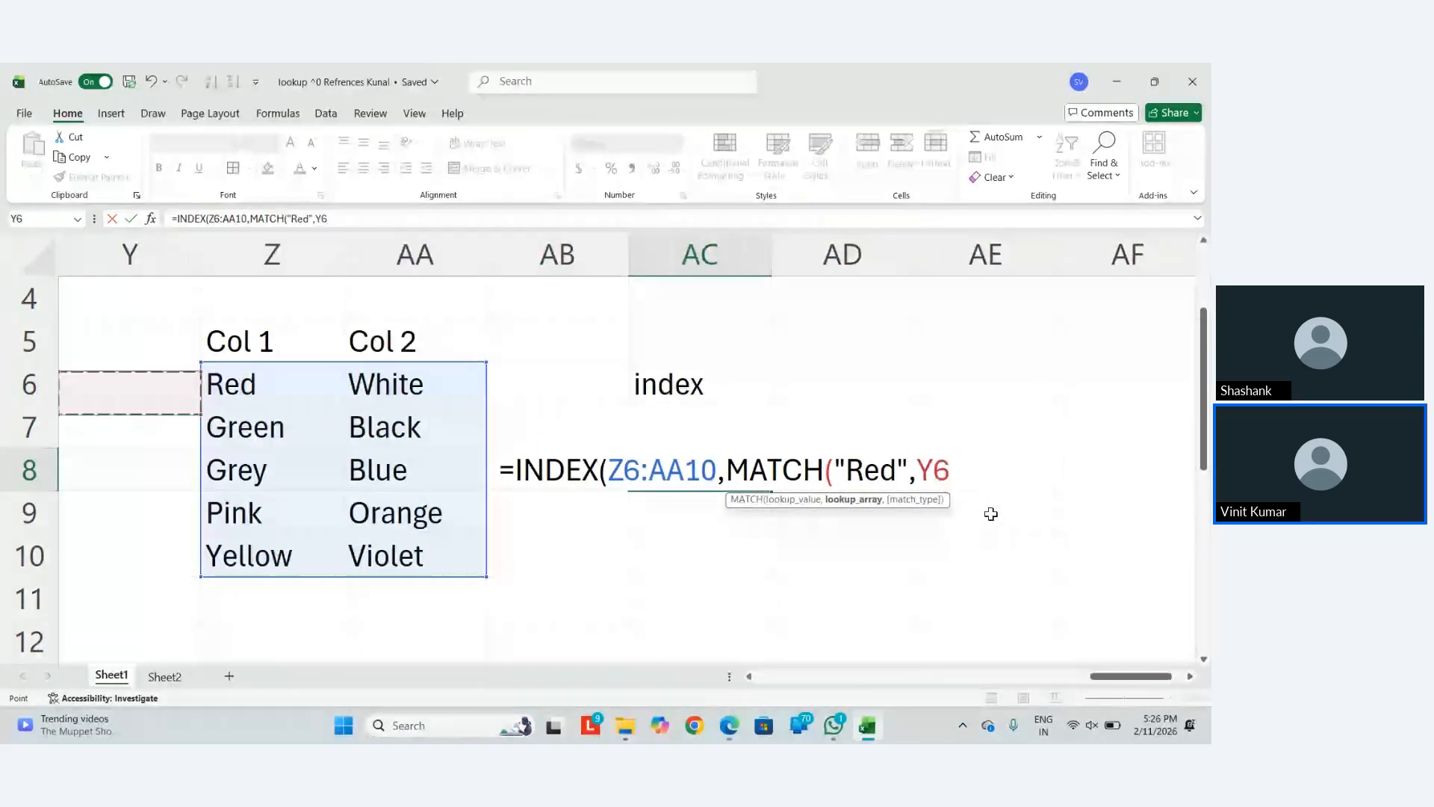
key(Right)
key(shift+Down)
key(shift+Down)
key(shift+Down)
key(shift+Down)
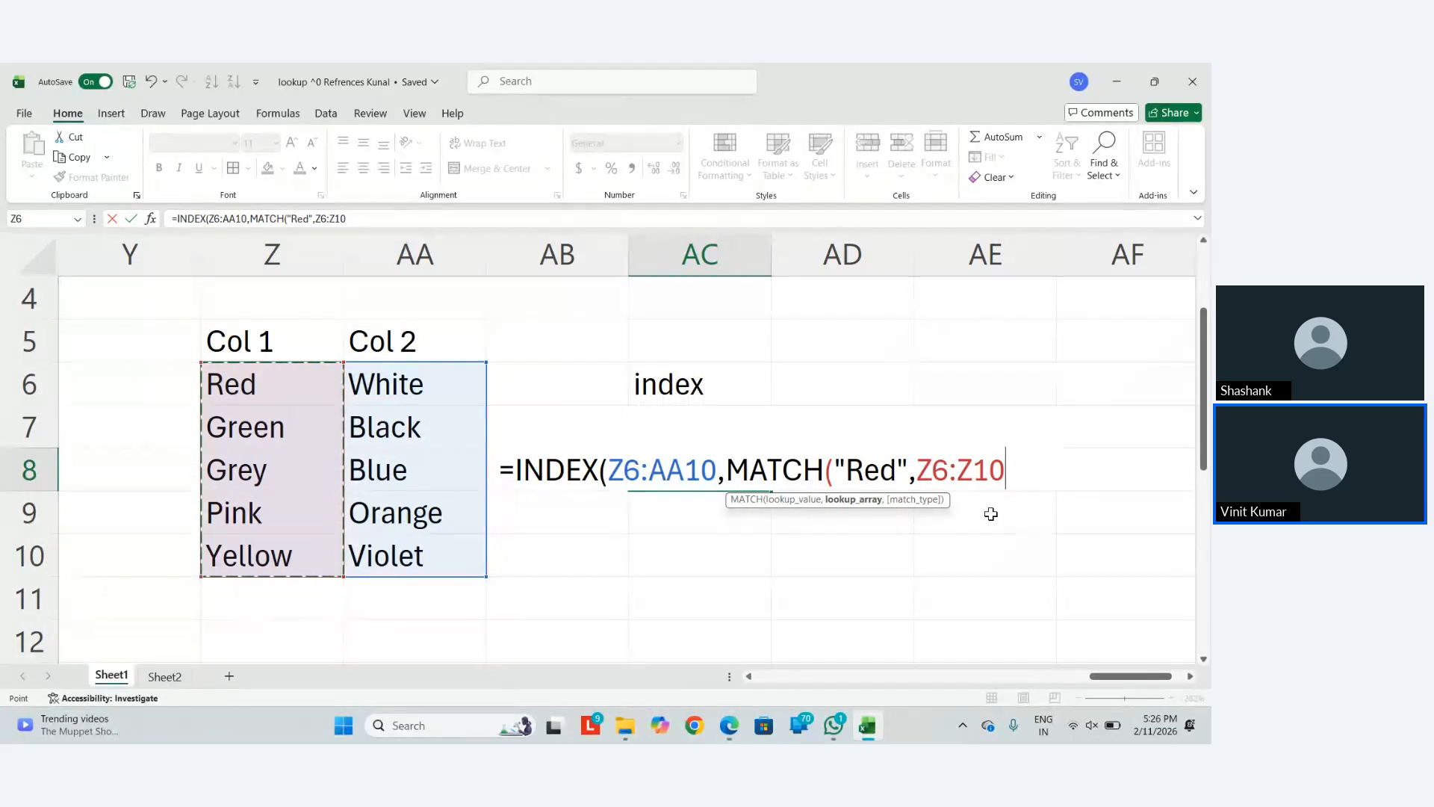
key(F4)
text(,)
text(0,0)
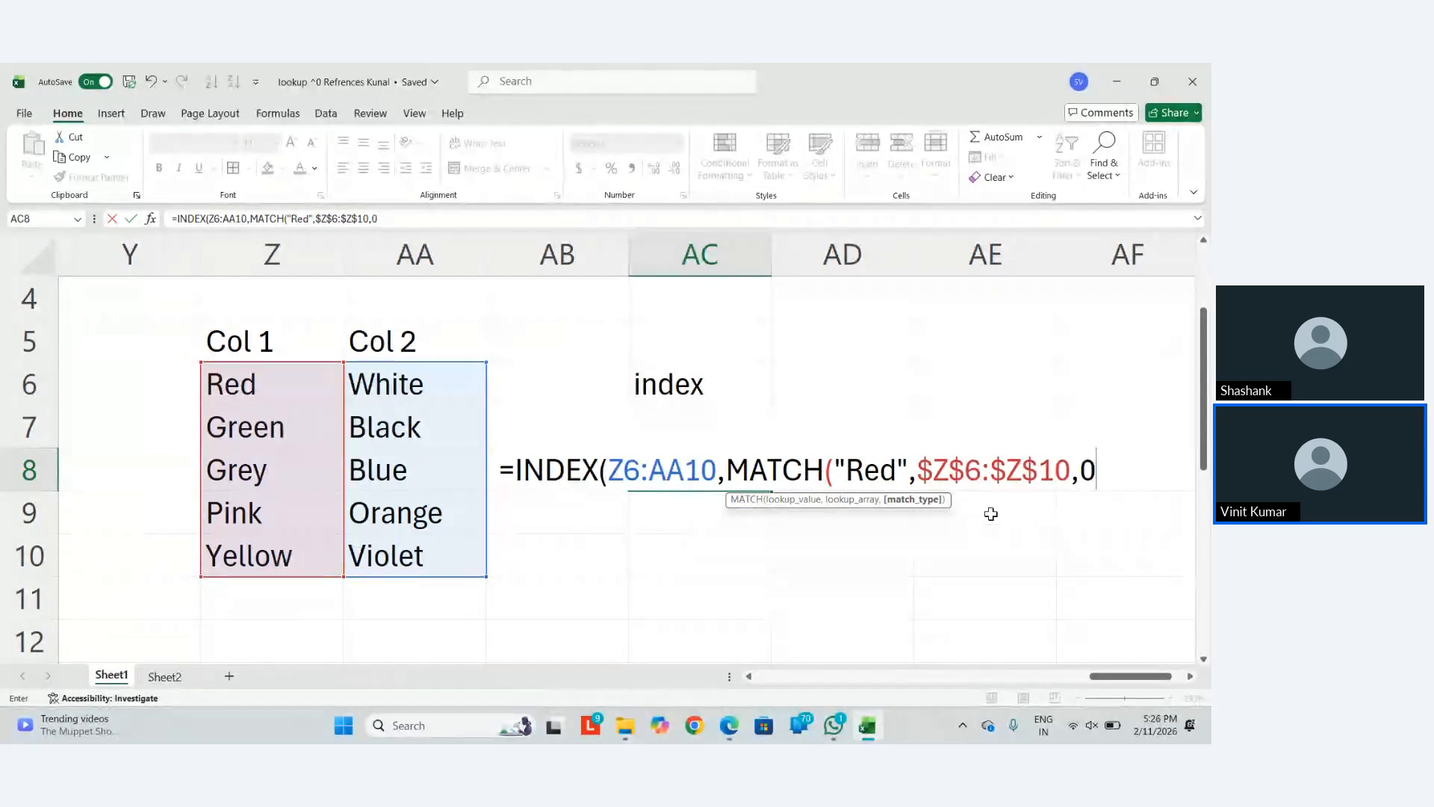
text())
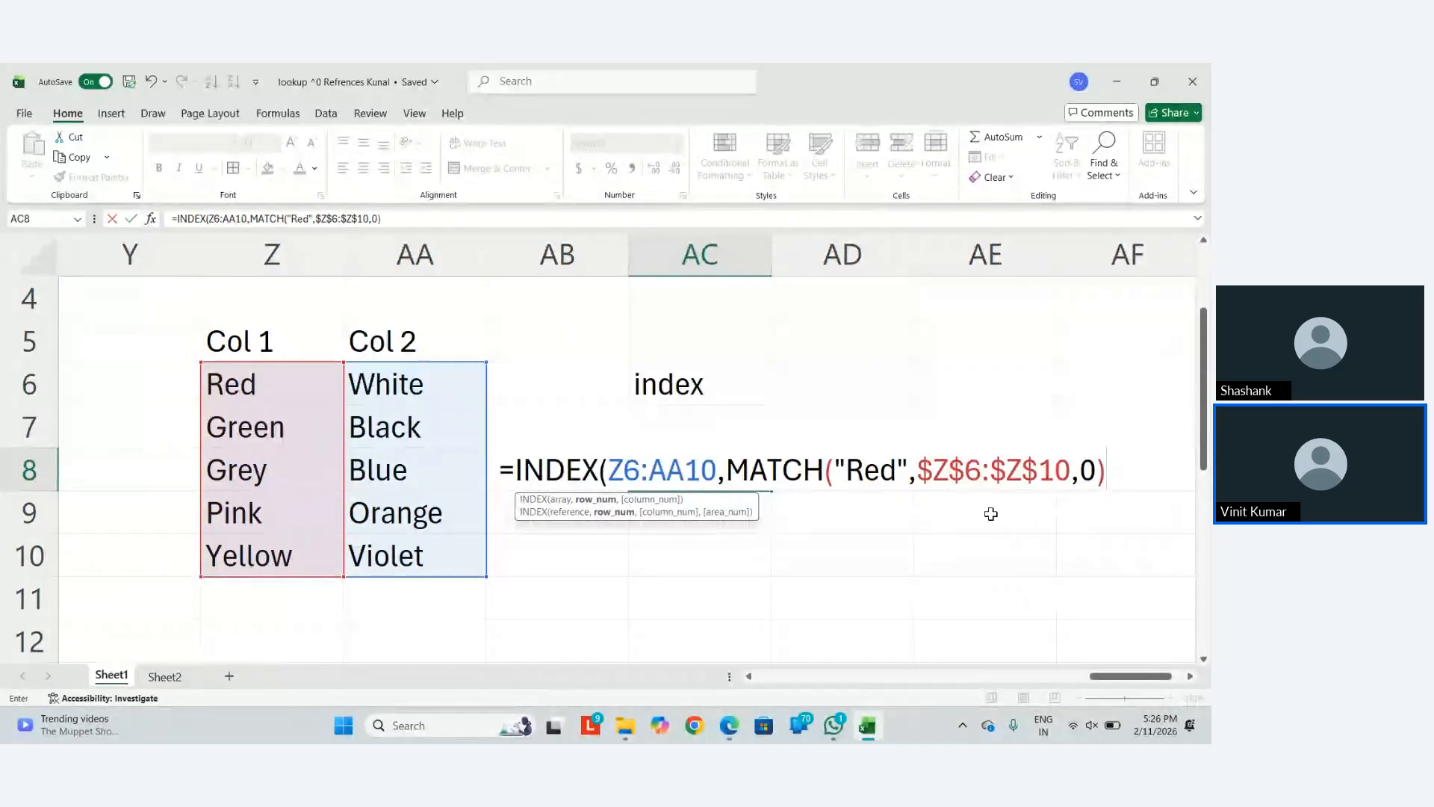
text())
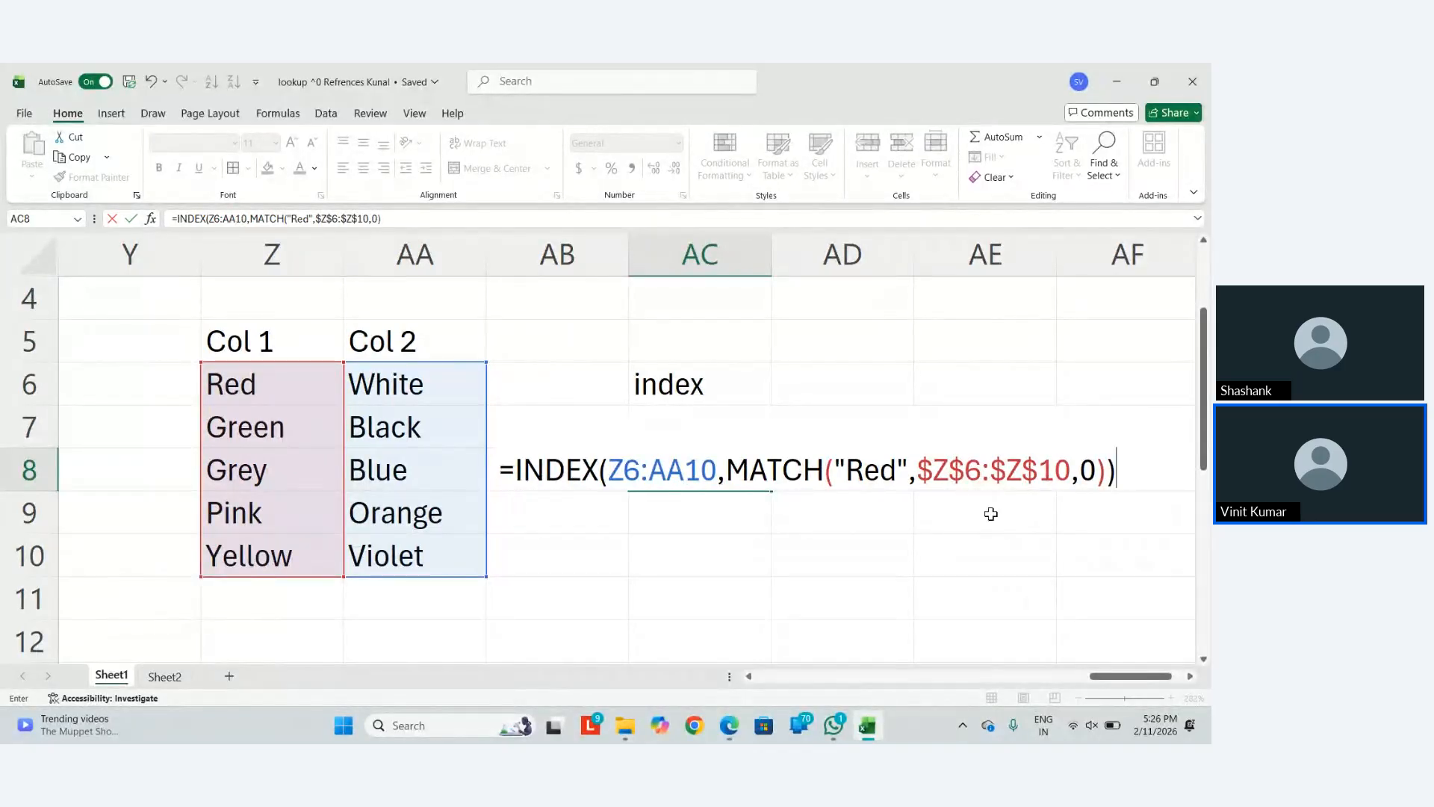
key(Return)
key(Return)
key(Up)
key(Up)
key(F2)
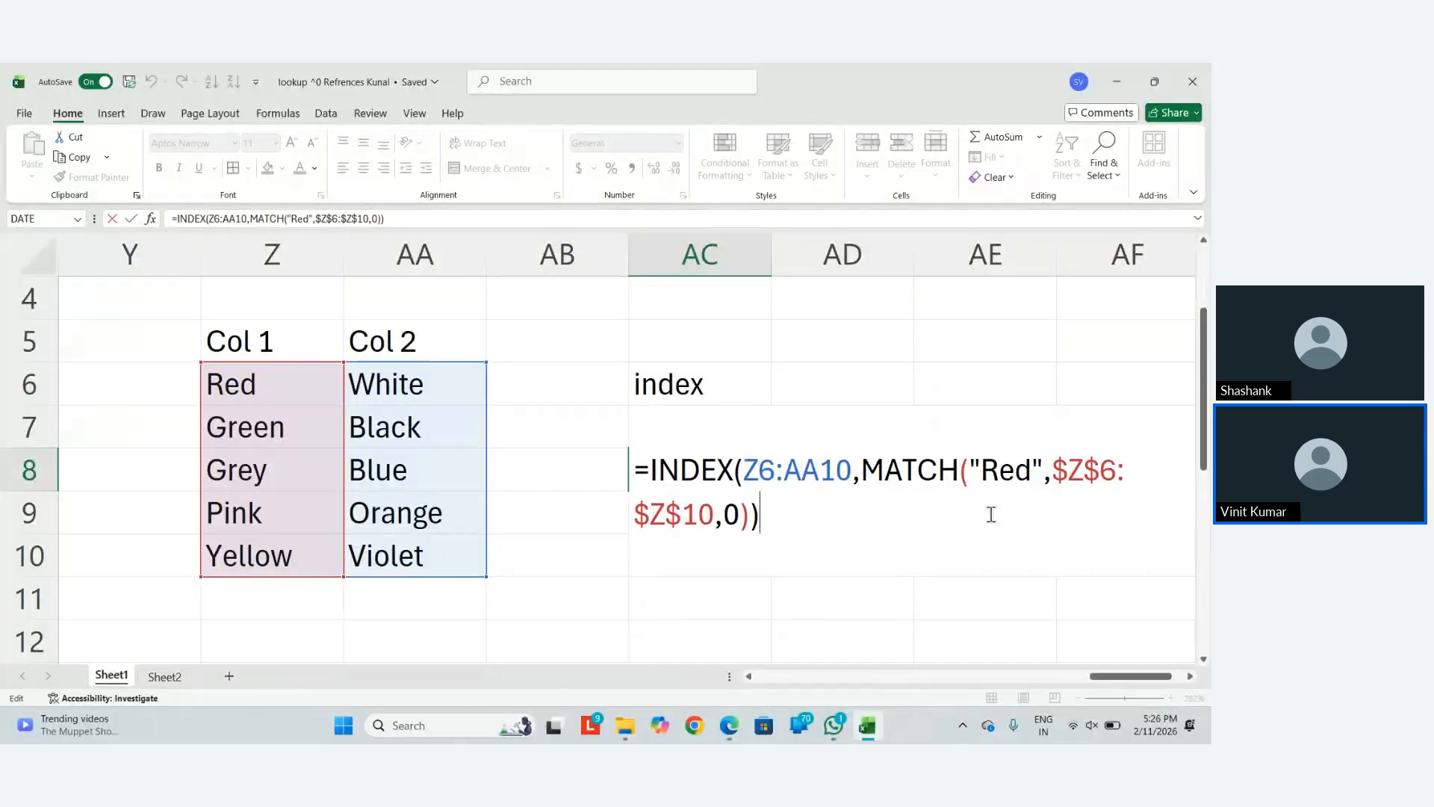
Remove AC8's extra parenthesis and begin a second MATCH for the column argument
key(Delete)
text(,n)
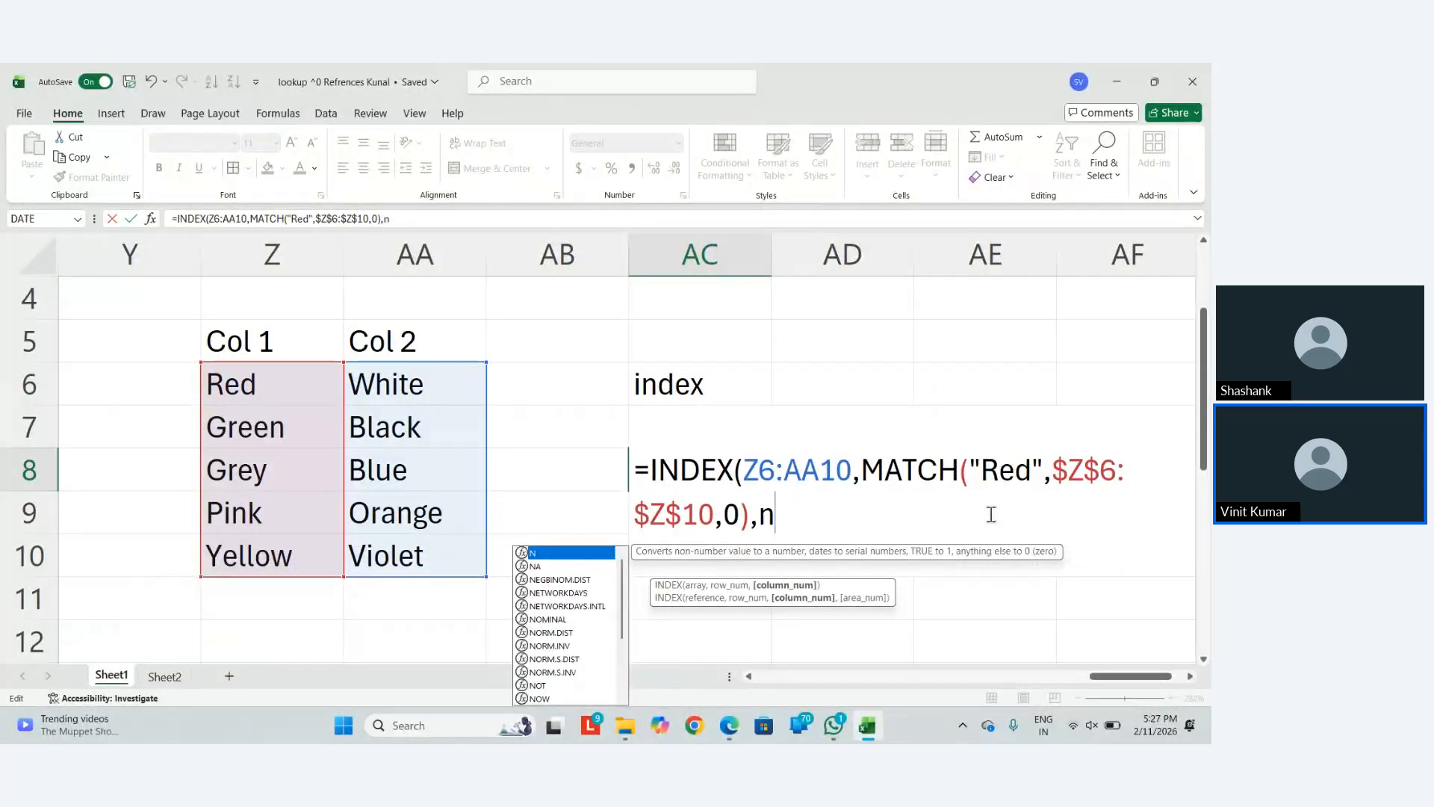
key(Left)
key(Delete)
text(mactj)
key(Return)
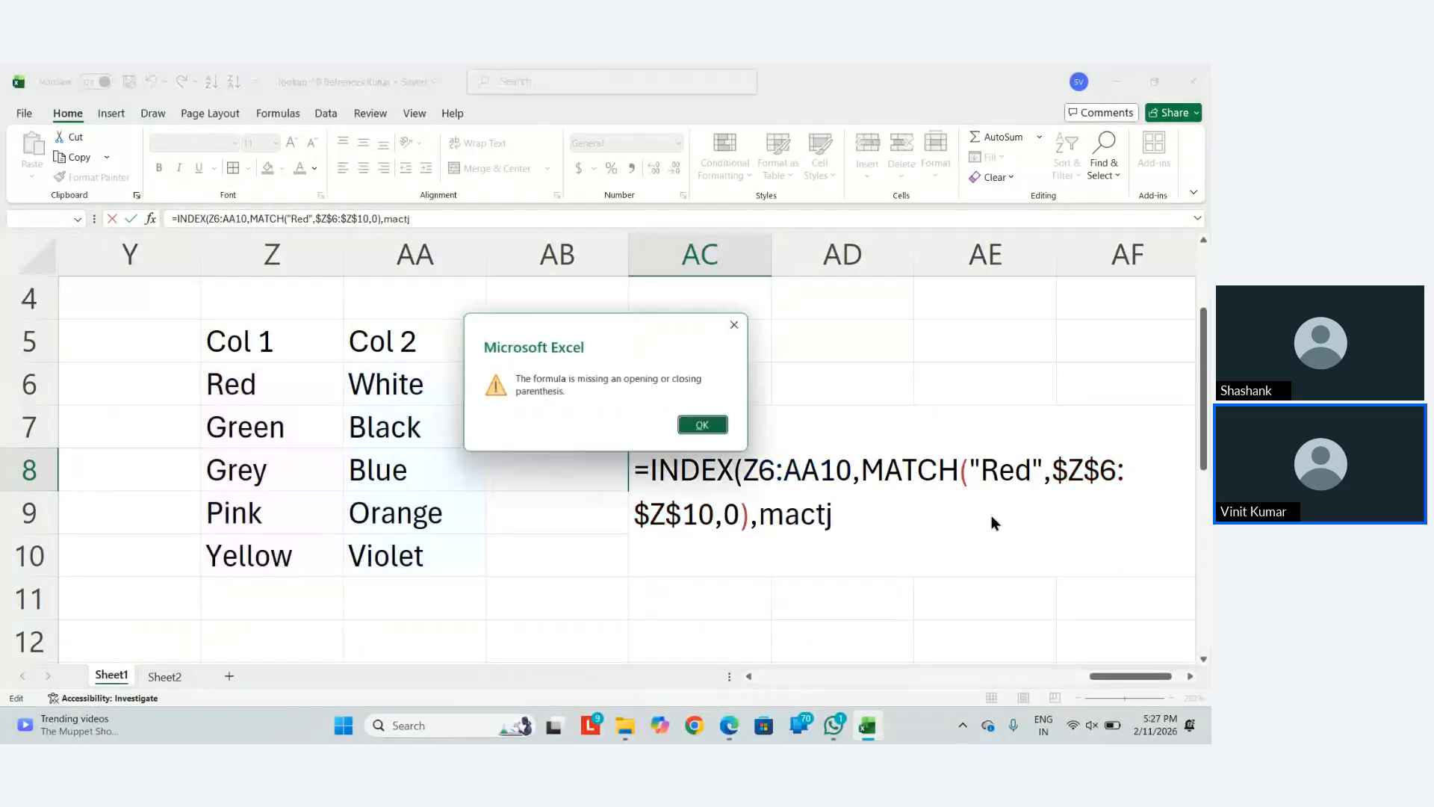
key(Return)
key(BackSpace)
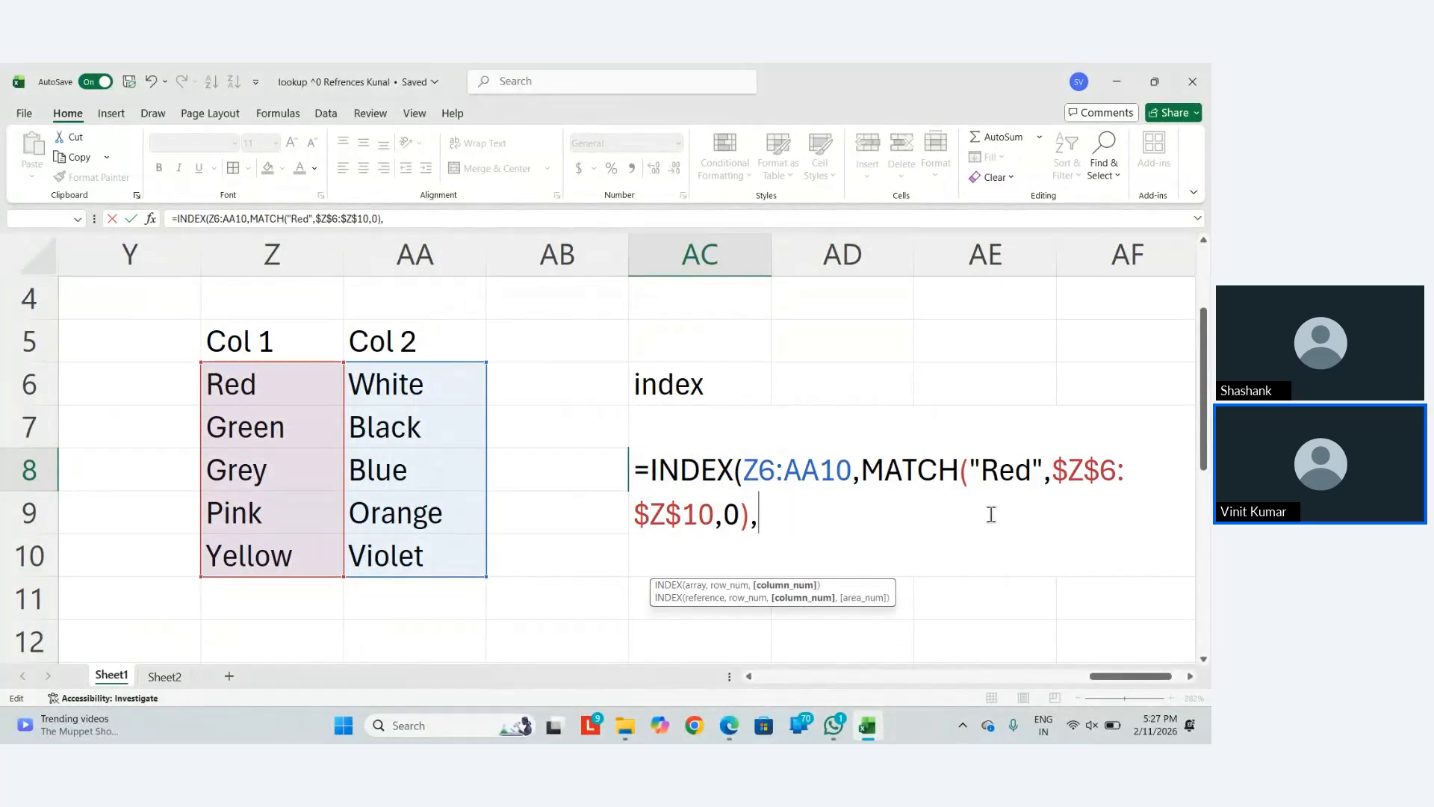
text(macth)
key(BackSpace)
key(BackSpace)
key(BackSpace)
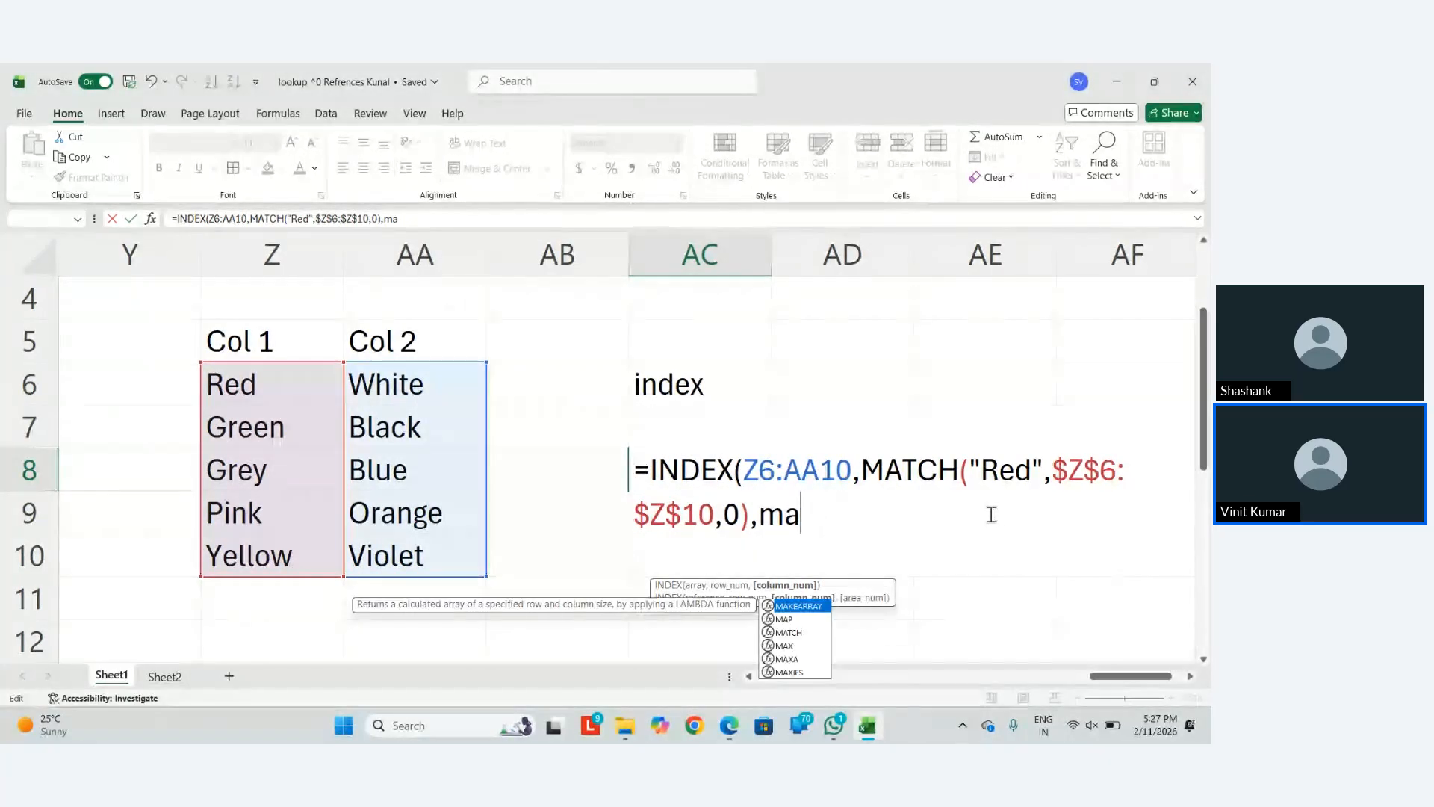
key(Tab)
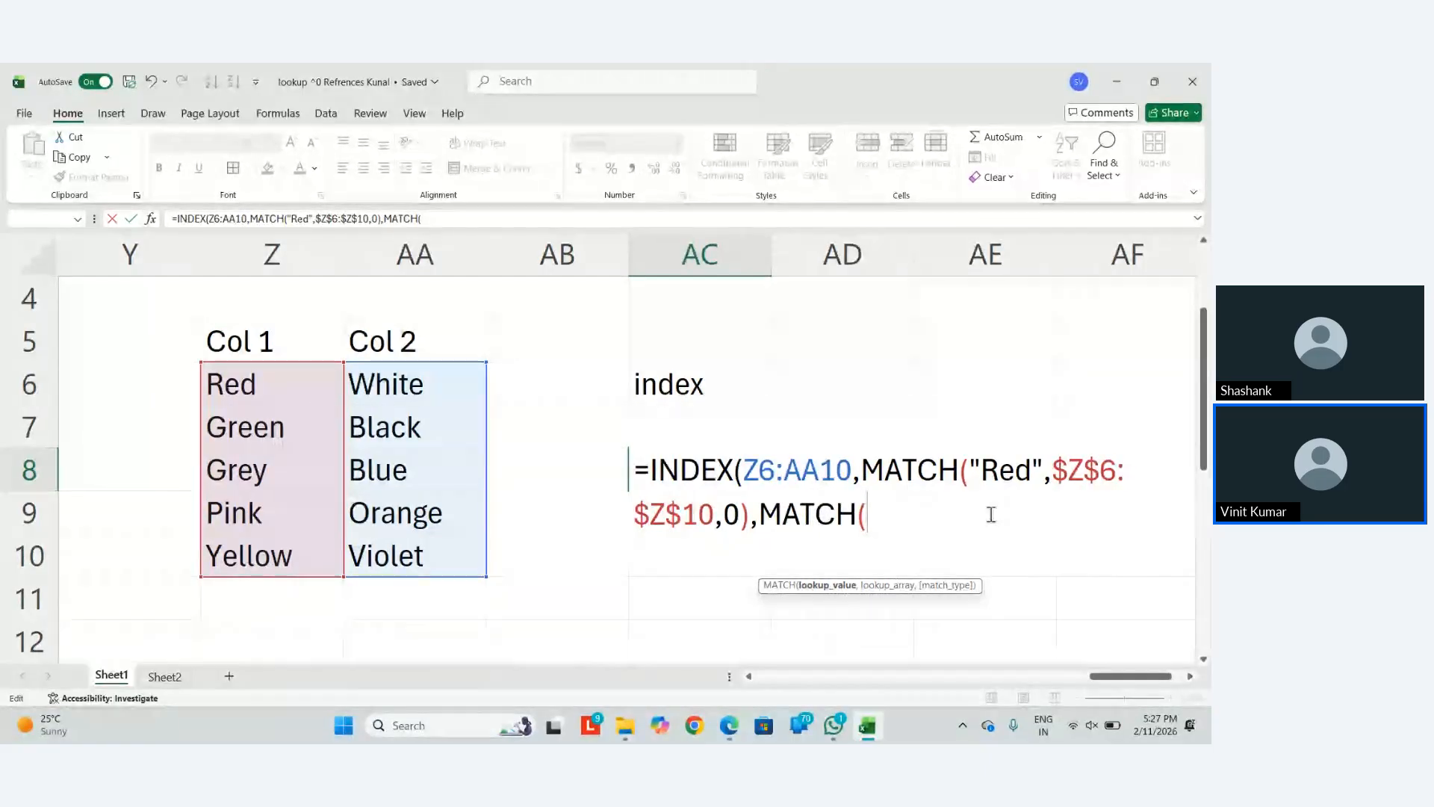
Finish it as MATCH("Red",Z6:AA10,0), commit, then clear the #N/A result from AC8
text(")
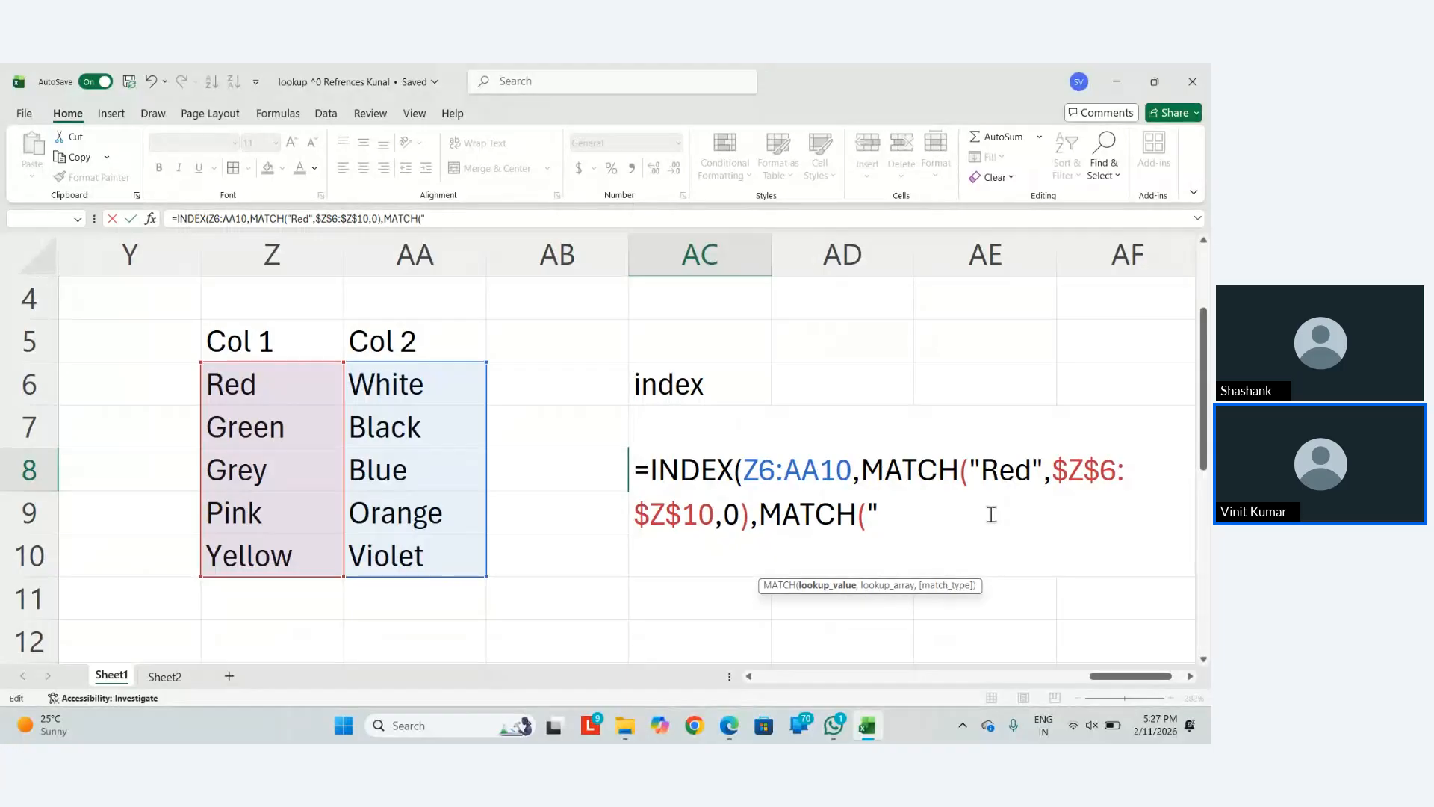
text(Red")
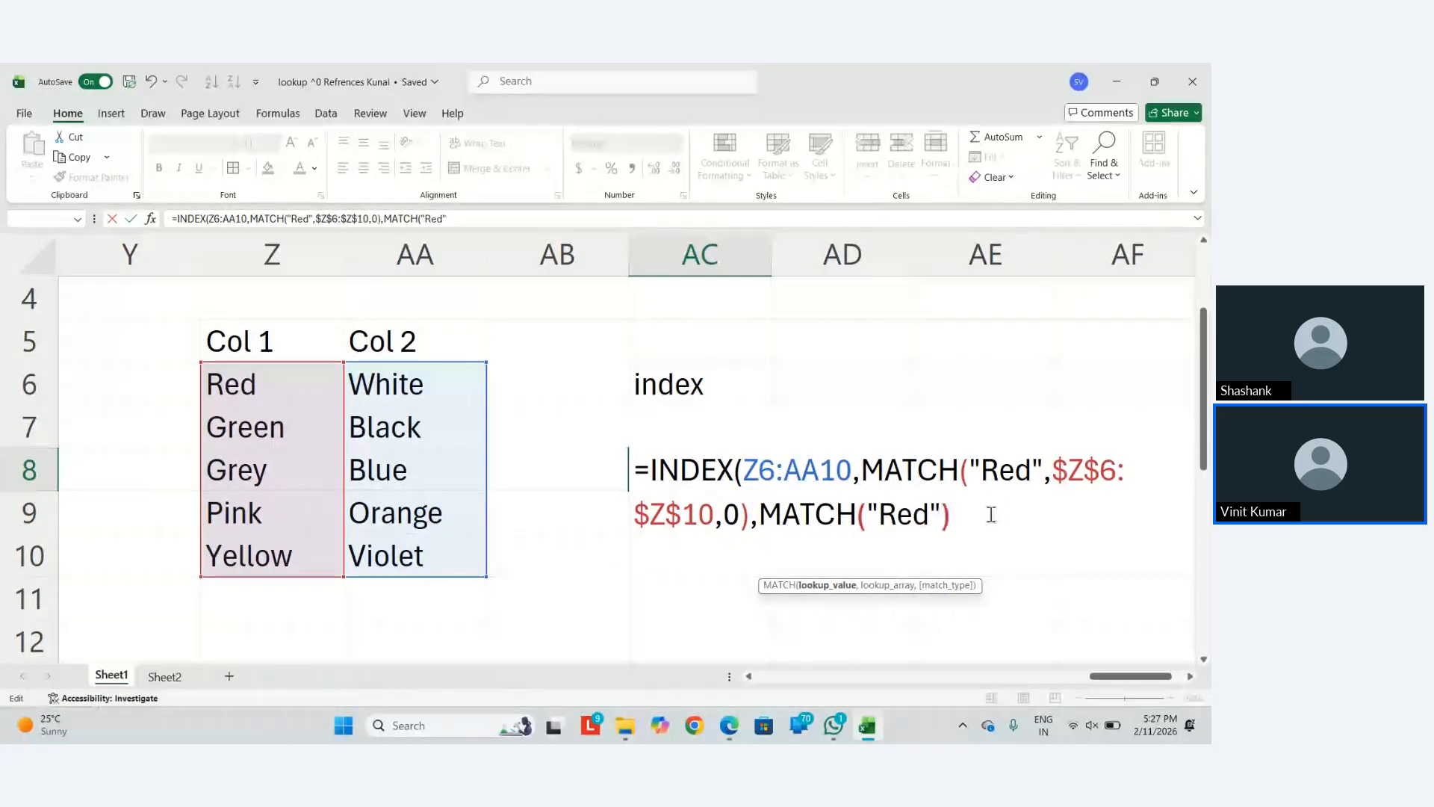
text(,)
key(Left)
key(Left)
key(Left)
key(Left)
key(Left)
key(Left)
key(Left)
key(Left)
key(Right)
key(Right)
key(Right)
key(Right)
key(Right)
key(Right)
key(Right)
key(Right)
key(Right)
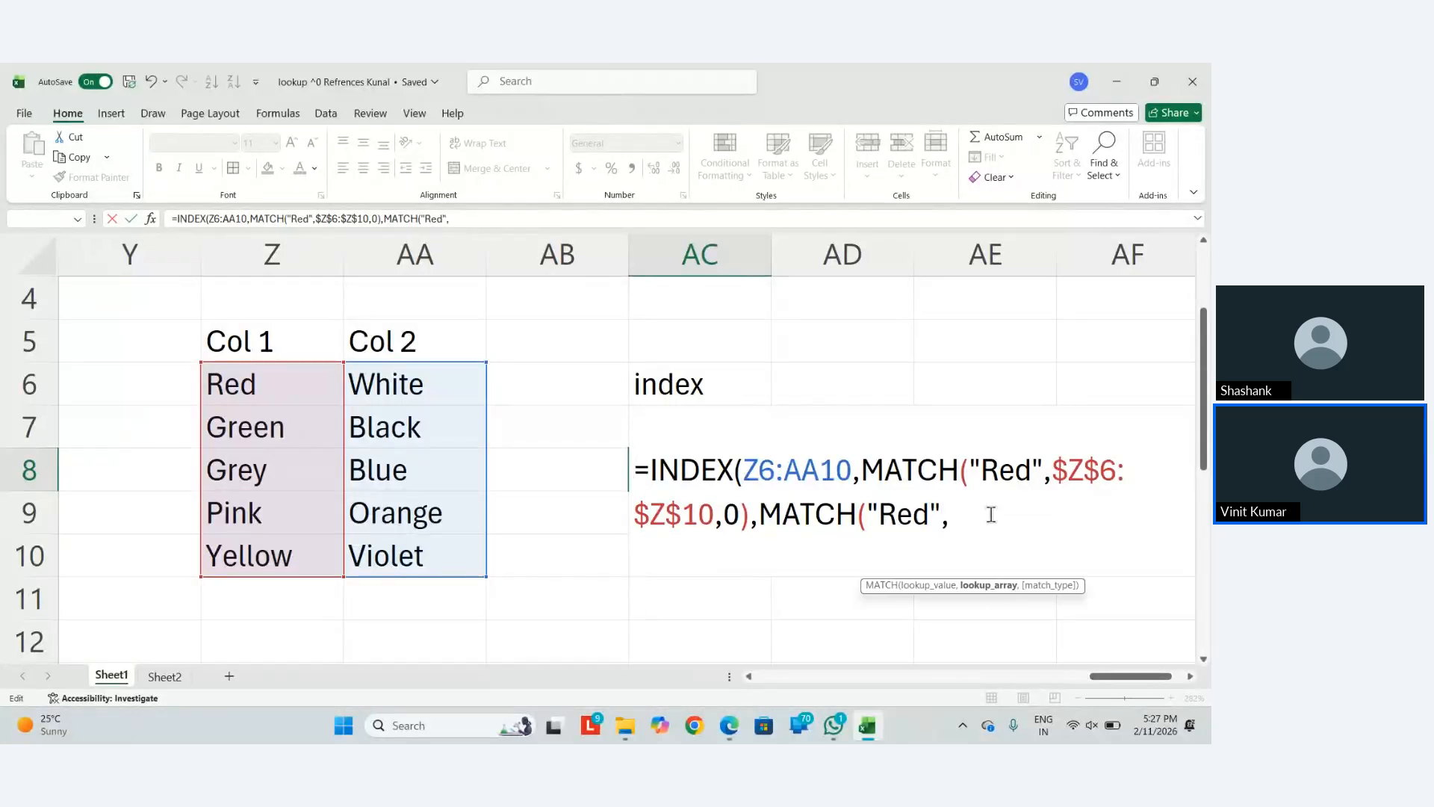
key(Right)
key(Right)
key(Right)
key(Right)
key(Right)
key(Right)
key(Right)
key(Right)
key(Right)
key(Right)
key(Right)
key(Right)
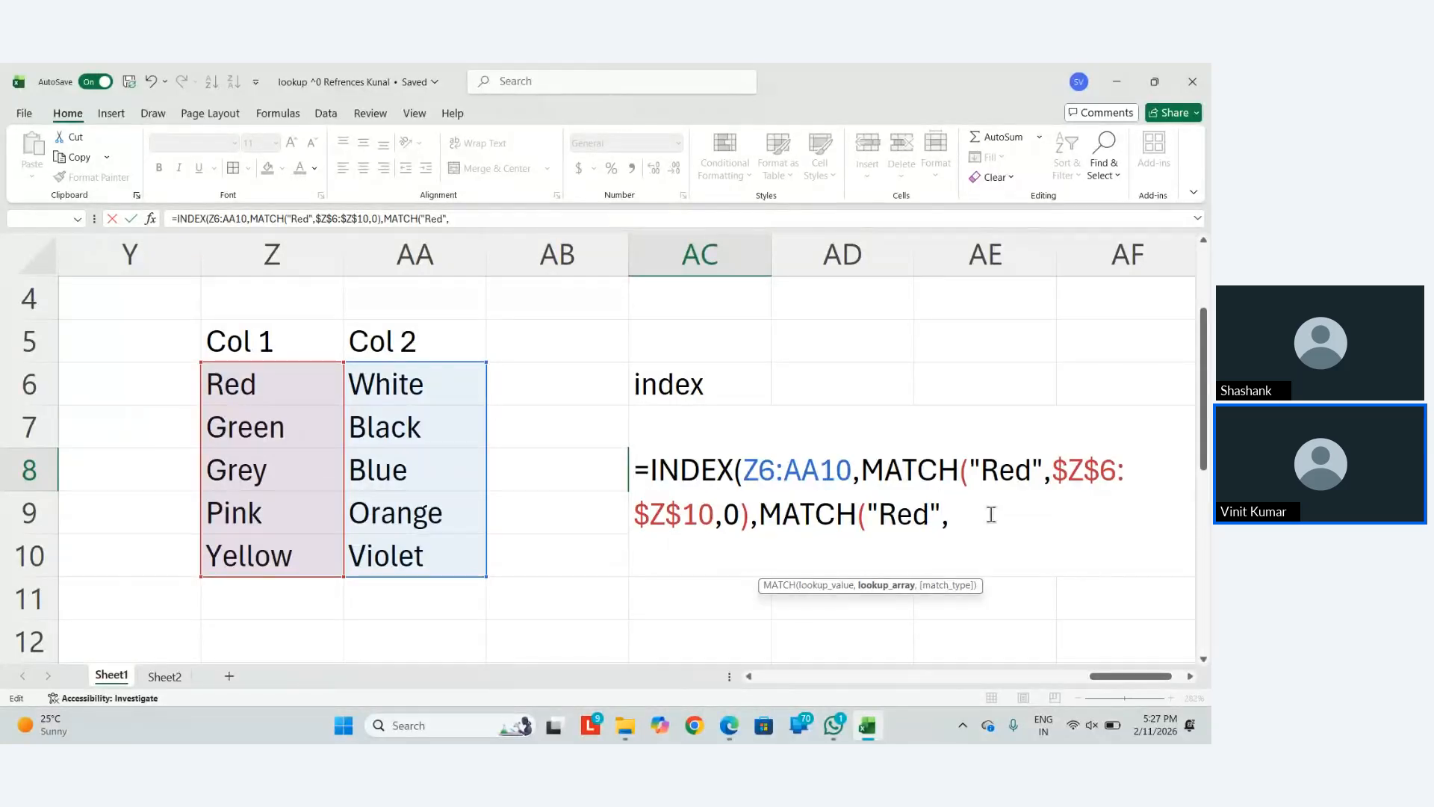
drag(283, 387, 411, 549)
text(,)
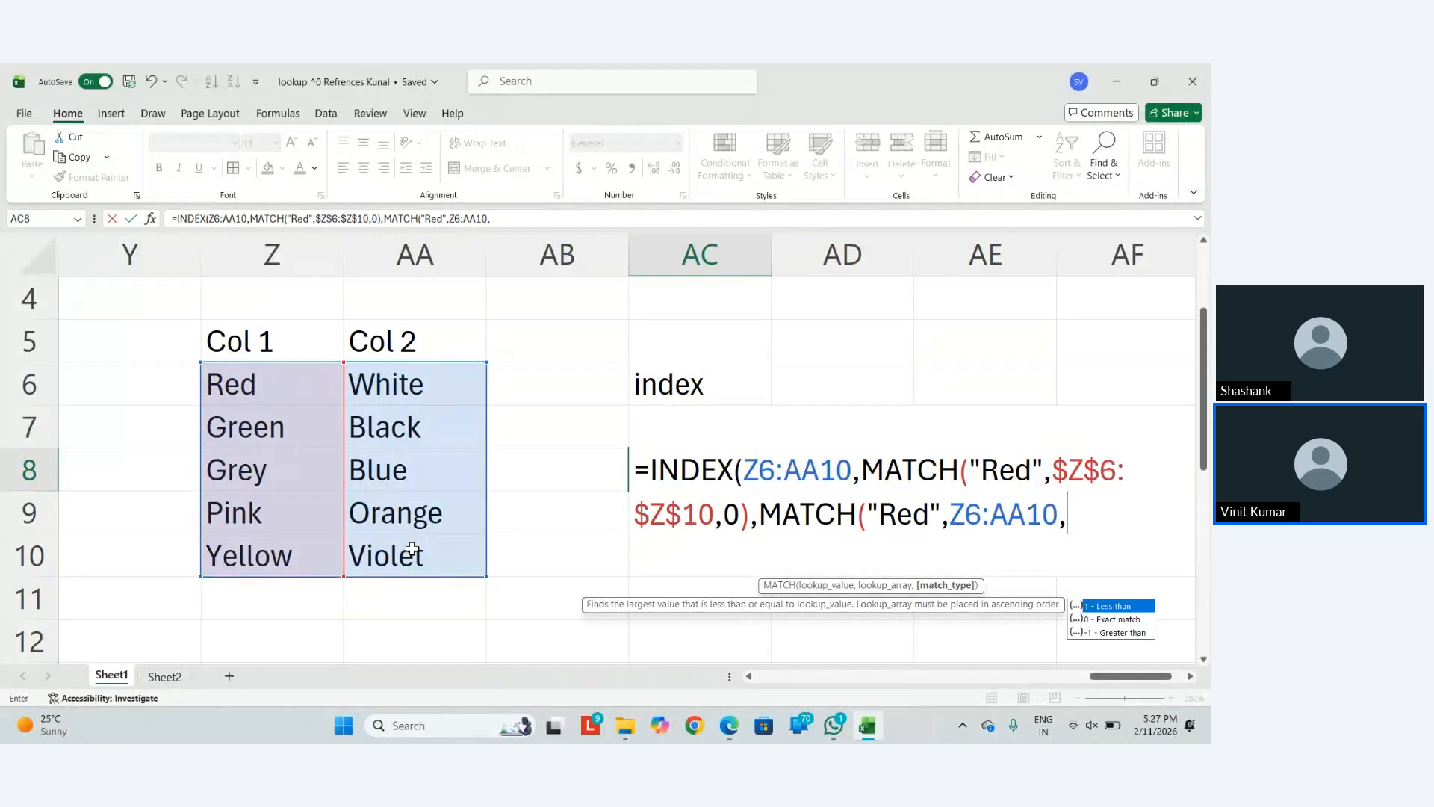
text(0)
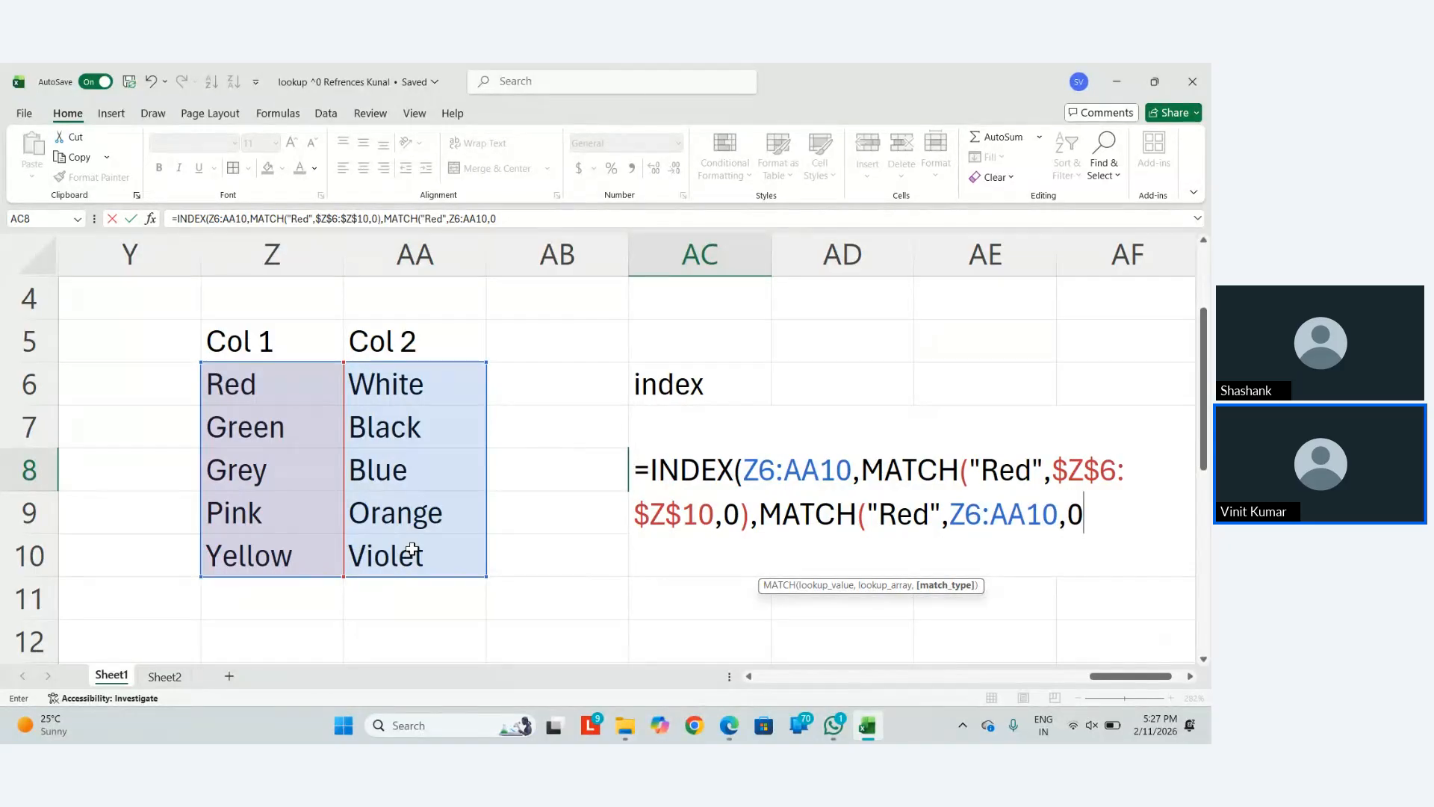
text()))
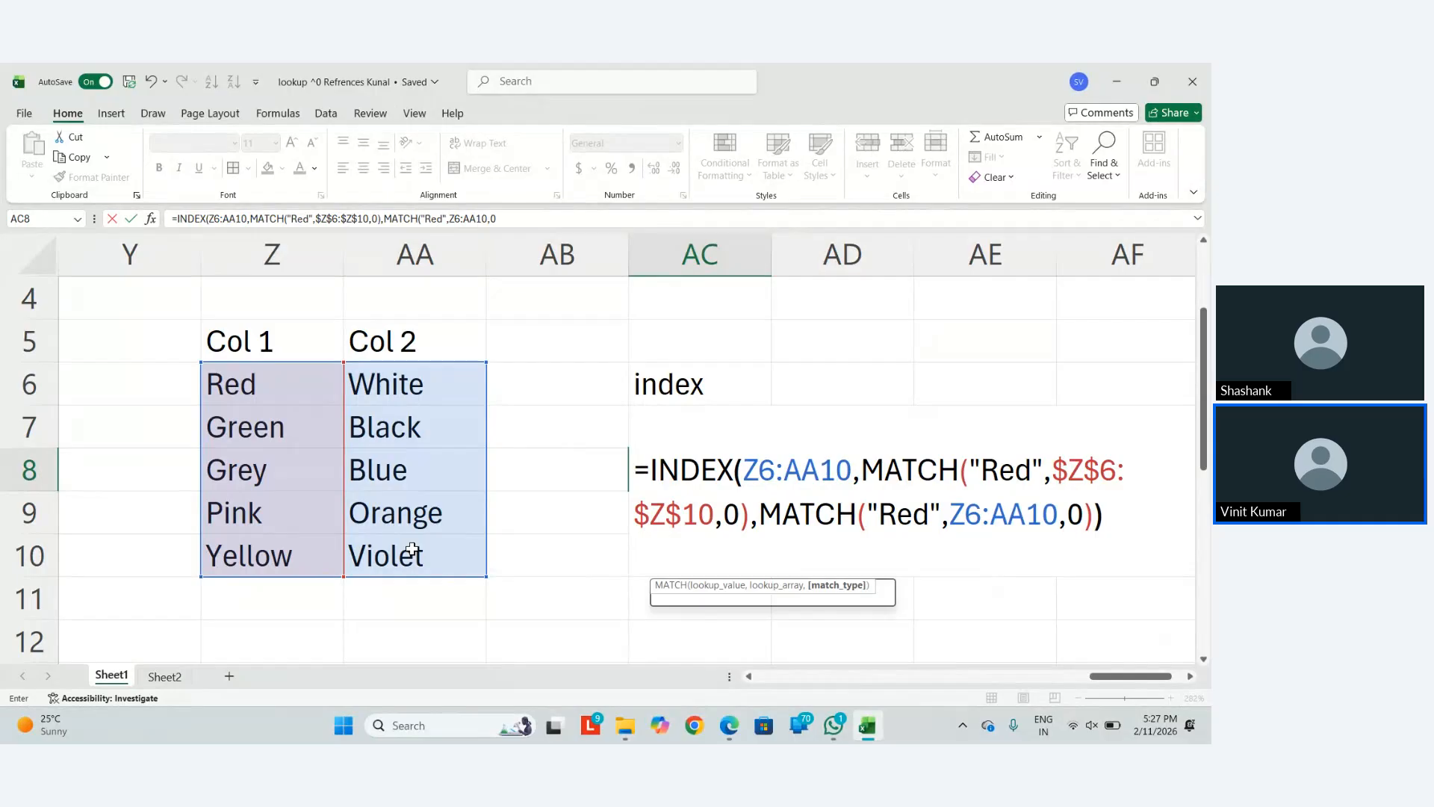
key(Return)
key(Up)
key(Up)
key(Up)
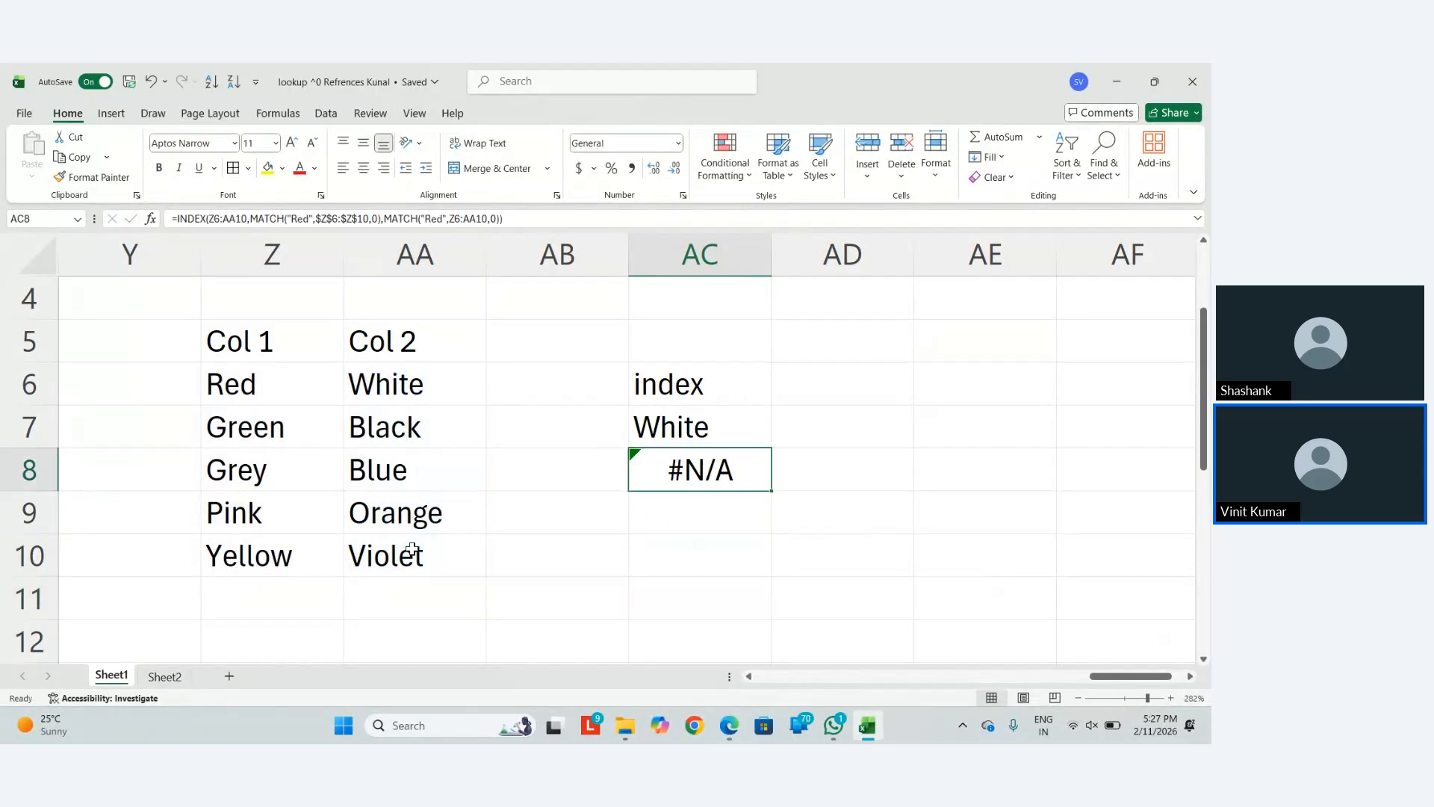
key(Delete)
Enter Red in AB8 and move to AC8
key(Down)
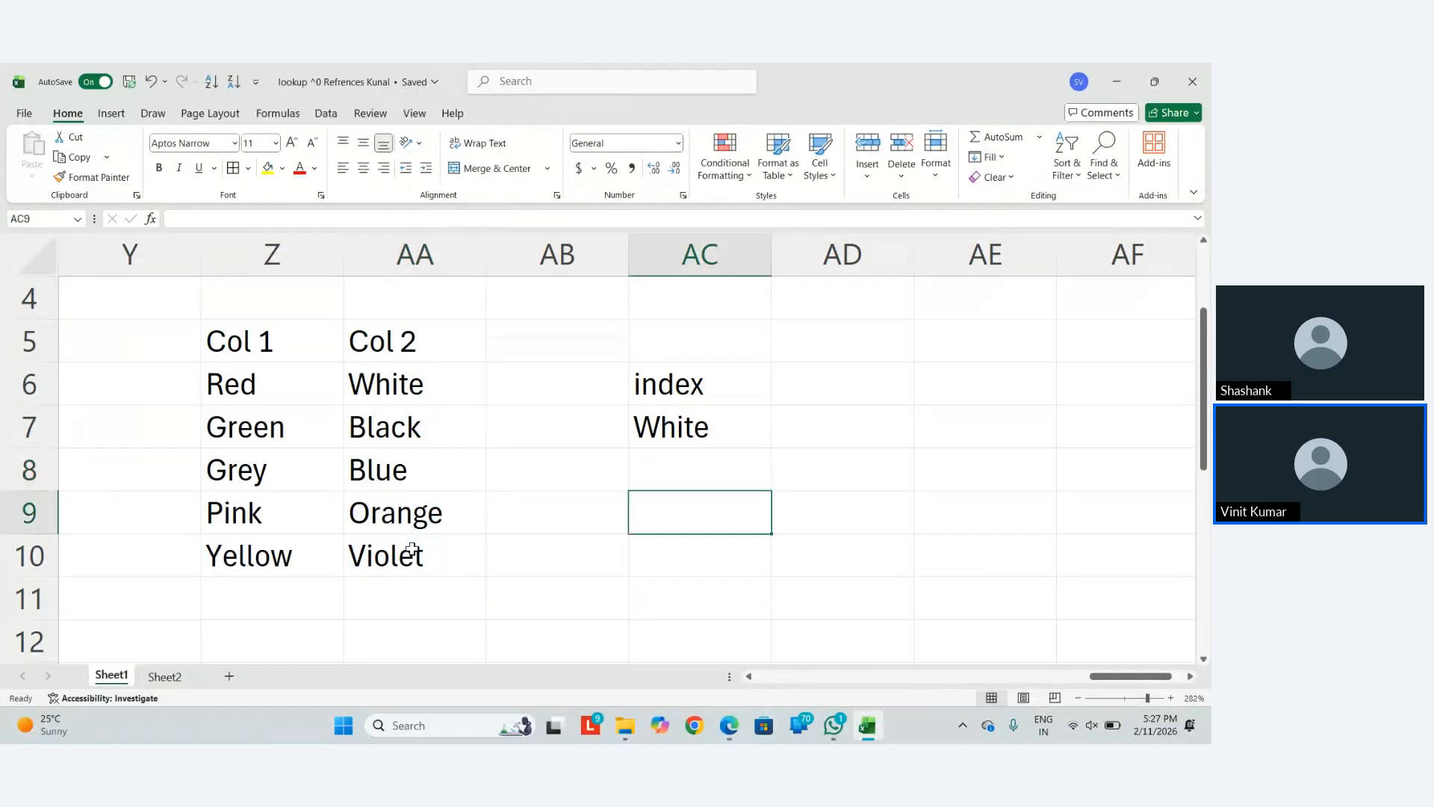
key(Left)
key(Up)
text(R)
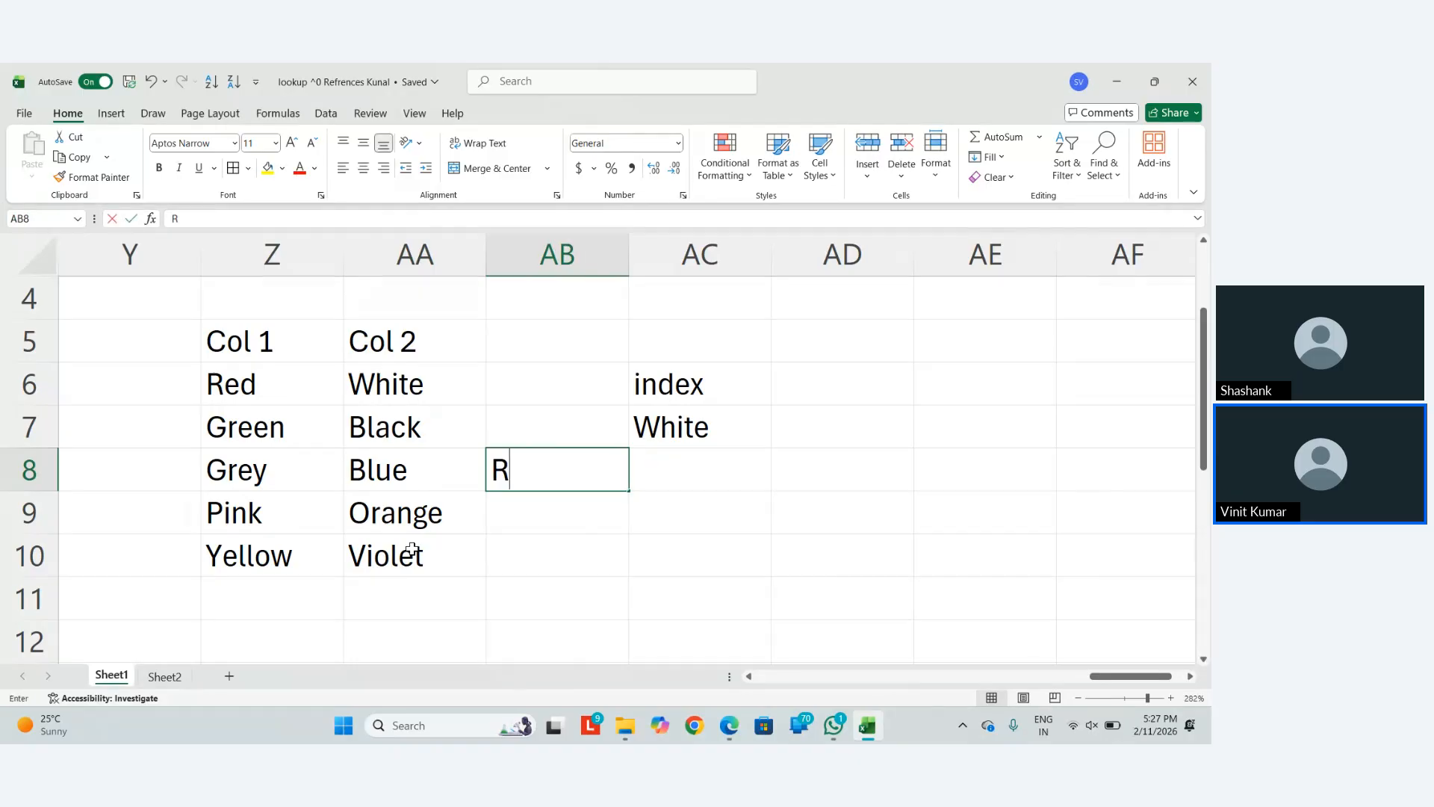
text(ed)
key(Tab)
Start AC8's formula as =INDEX($Z$6:$Z$10, with an absolute range
text(-=)
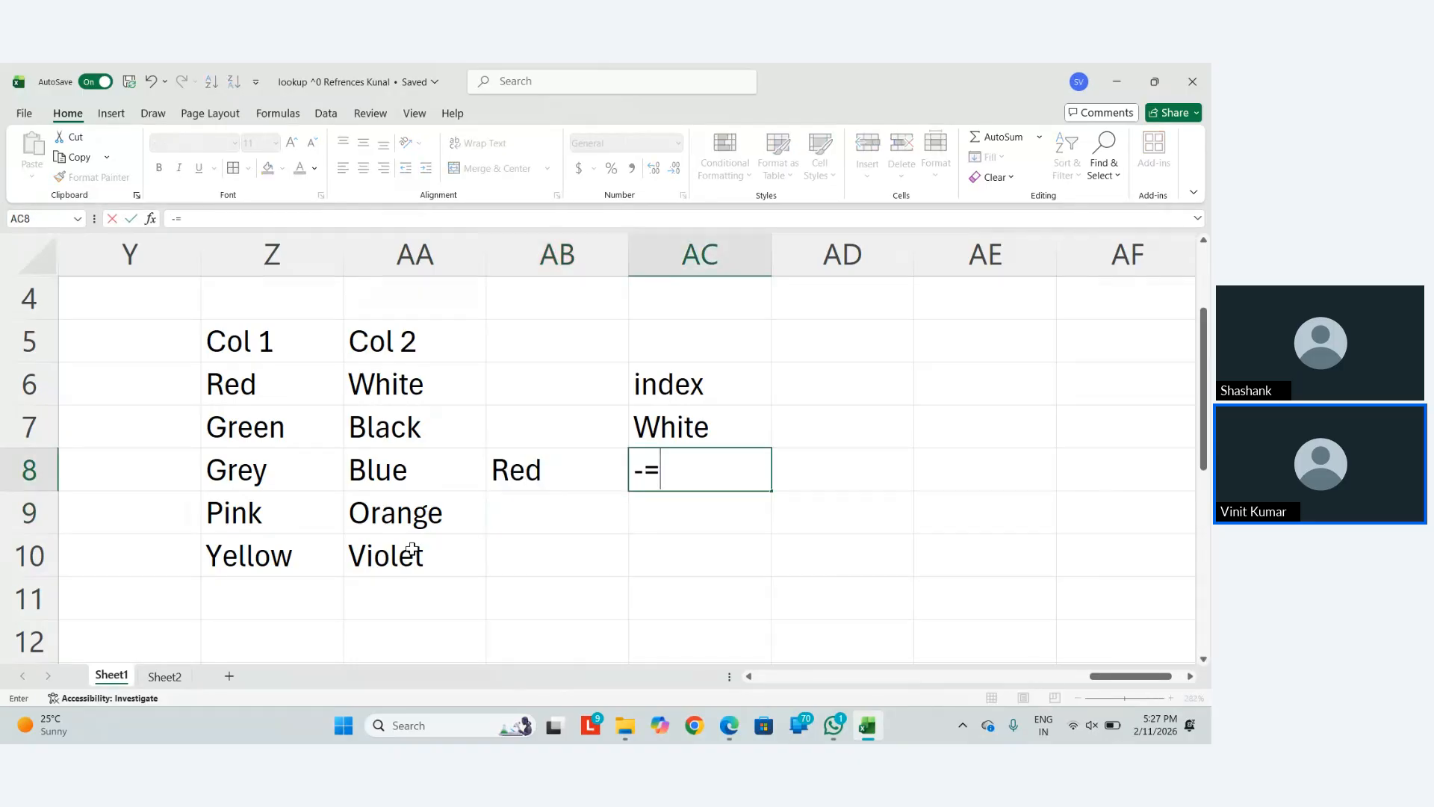
key(BackSpace)
key(BackSpace)
text(=index()
key(Left)
key(Left)
key(Left)
key(Up)
key(Up)
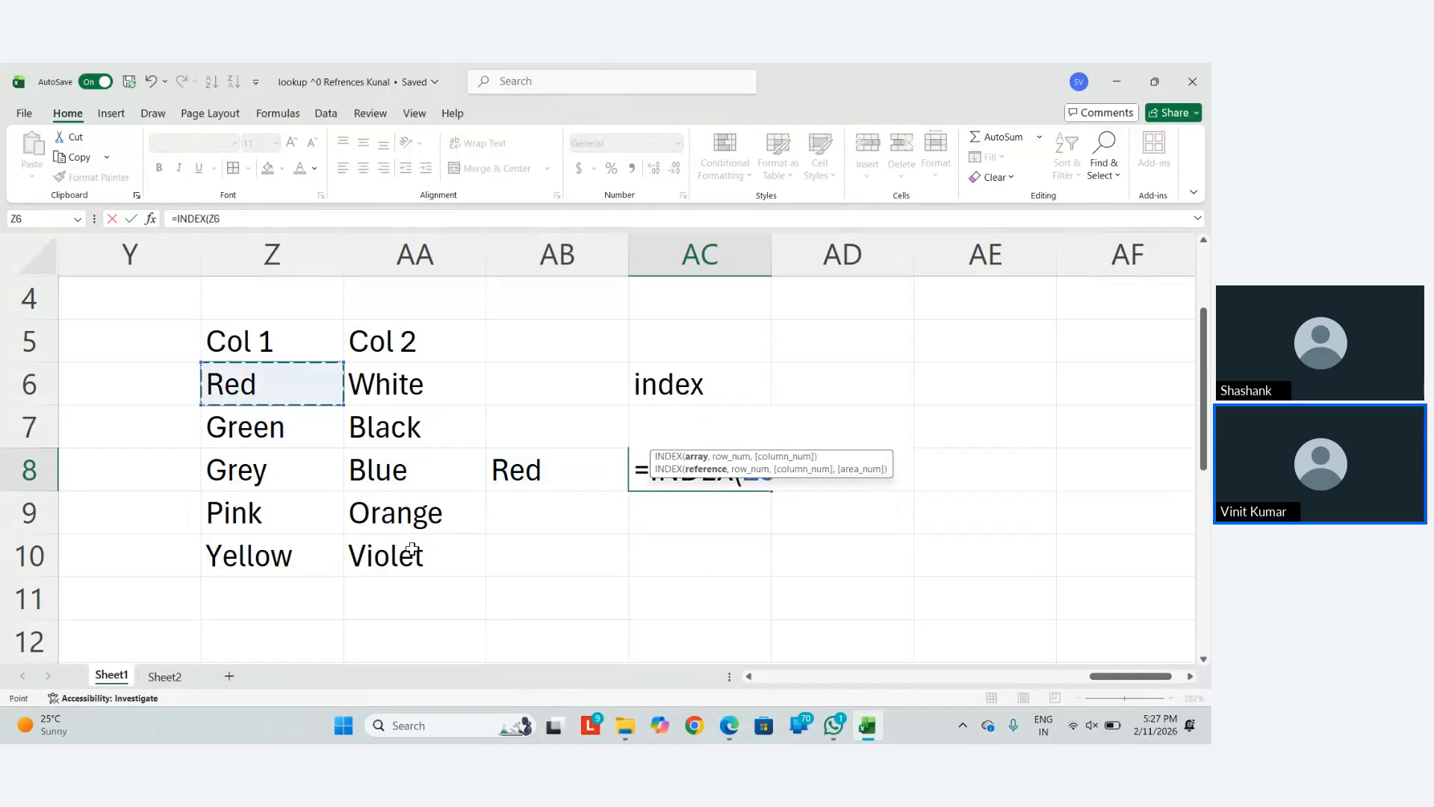
key(shift+Down)
key(shift+Down)
key(shift+Down)
key(shift+Down)
key(F4)
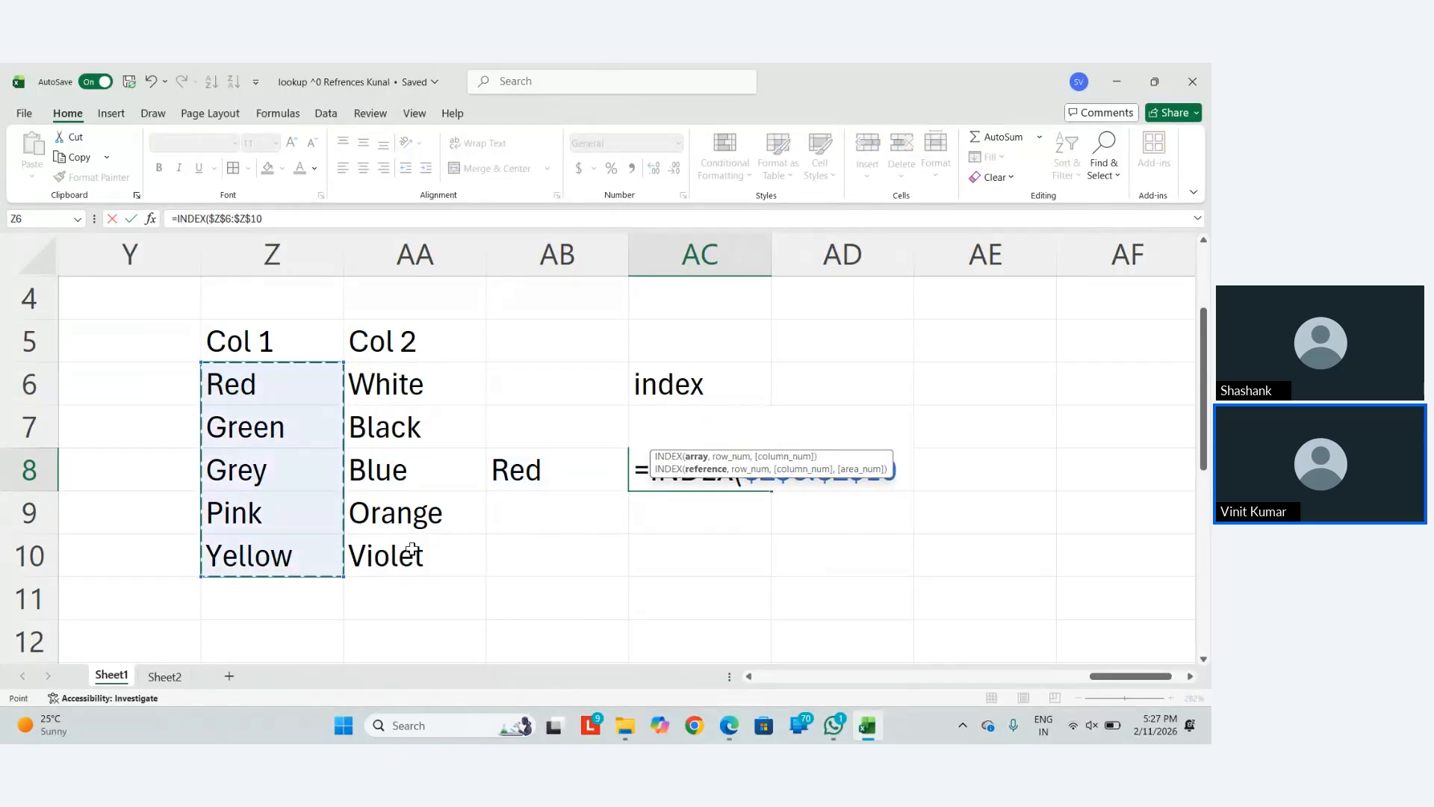
Complete it with MATCH($AB$8,$Z$6:$Z$10,0) so AC8 returns Red
text(,)
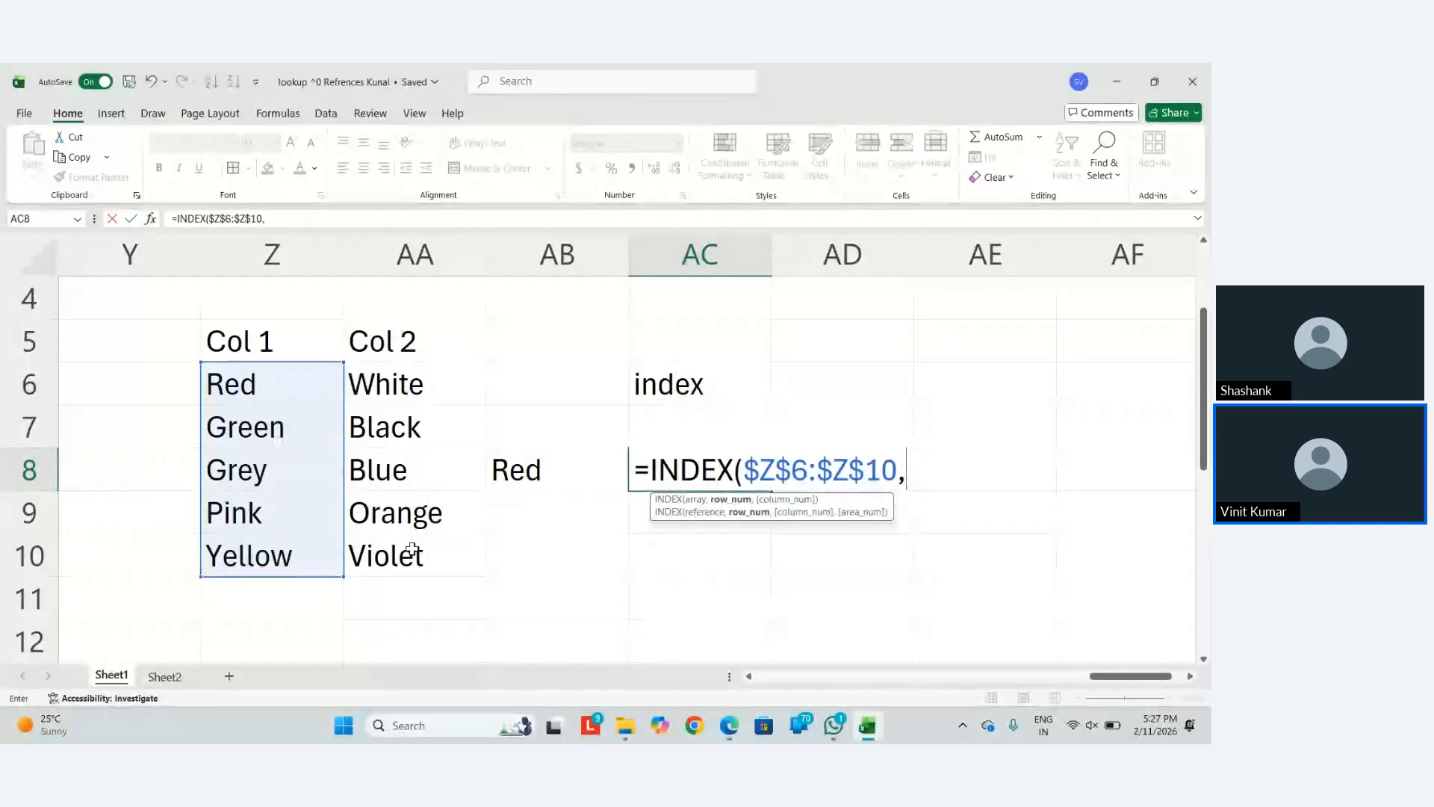
text(mat)
key(Tab)
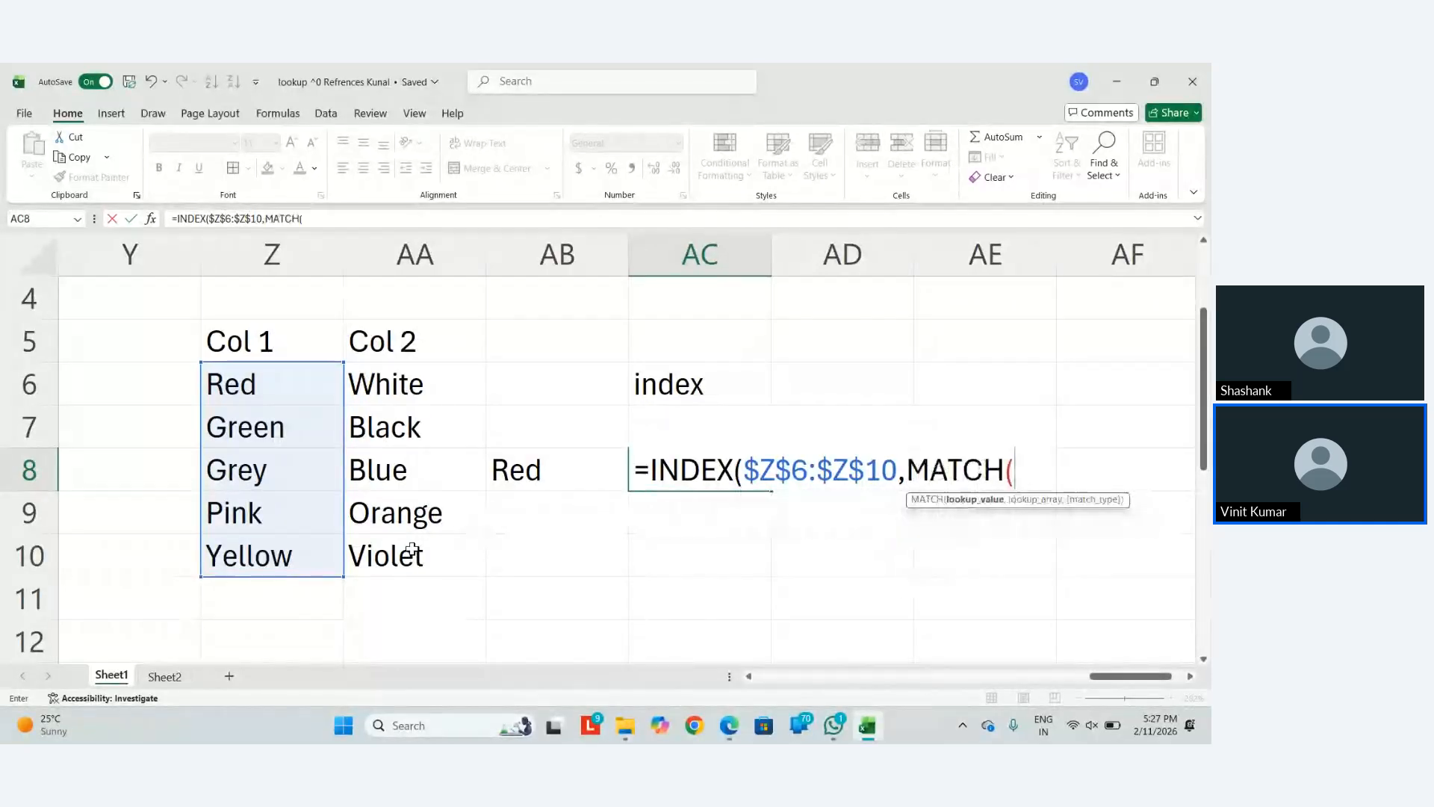
key(Left)
key(F4)
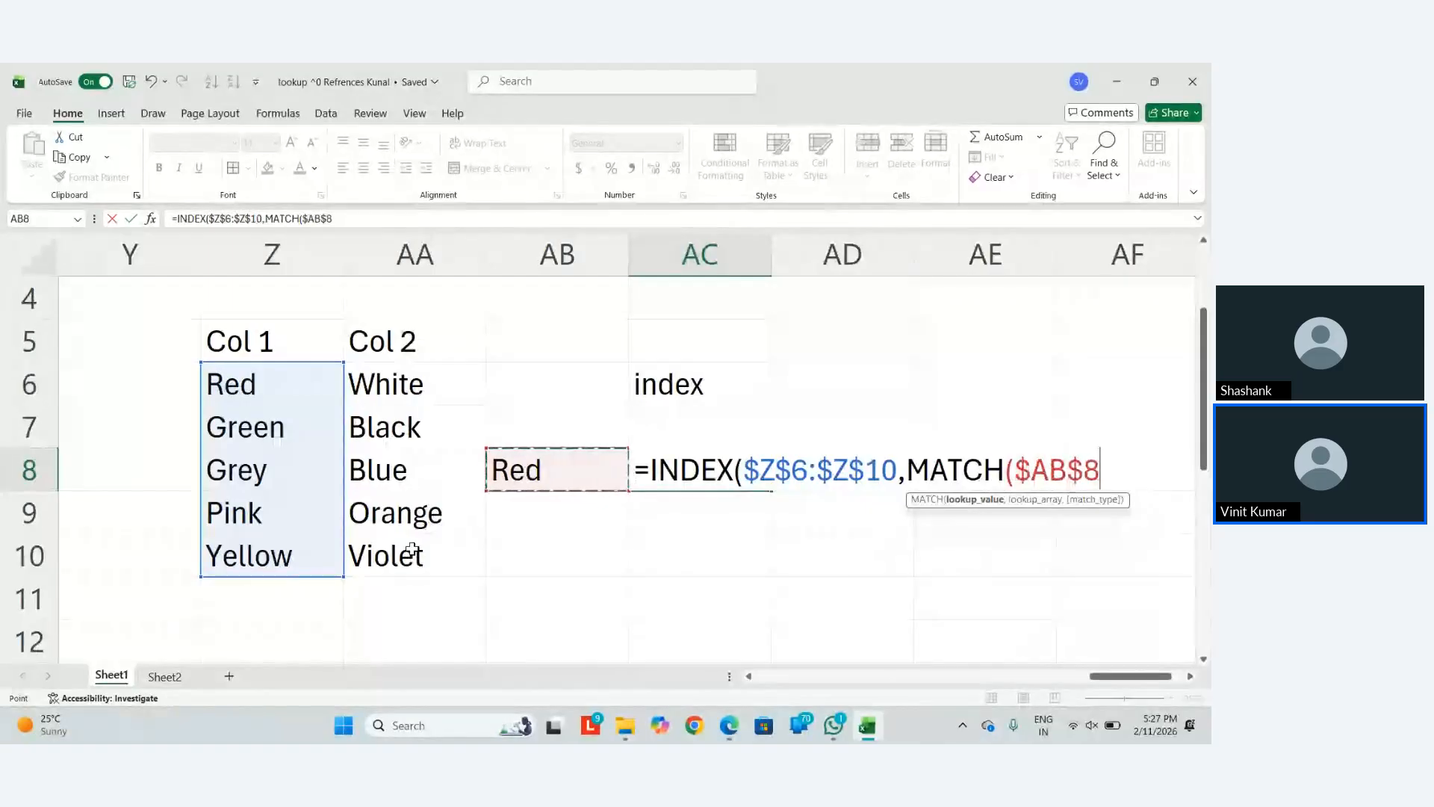
text(,)
key(Up)
key(Left)
key(Left)
key(Left)
key(Up)
key(ctrl+shift+Down)
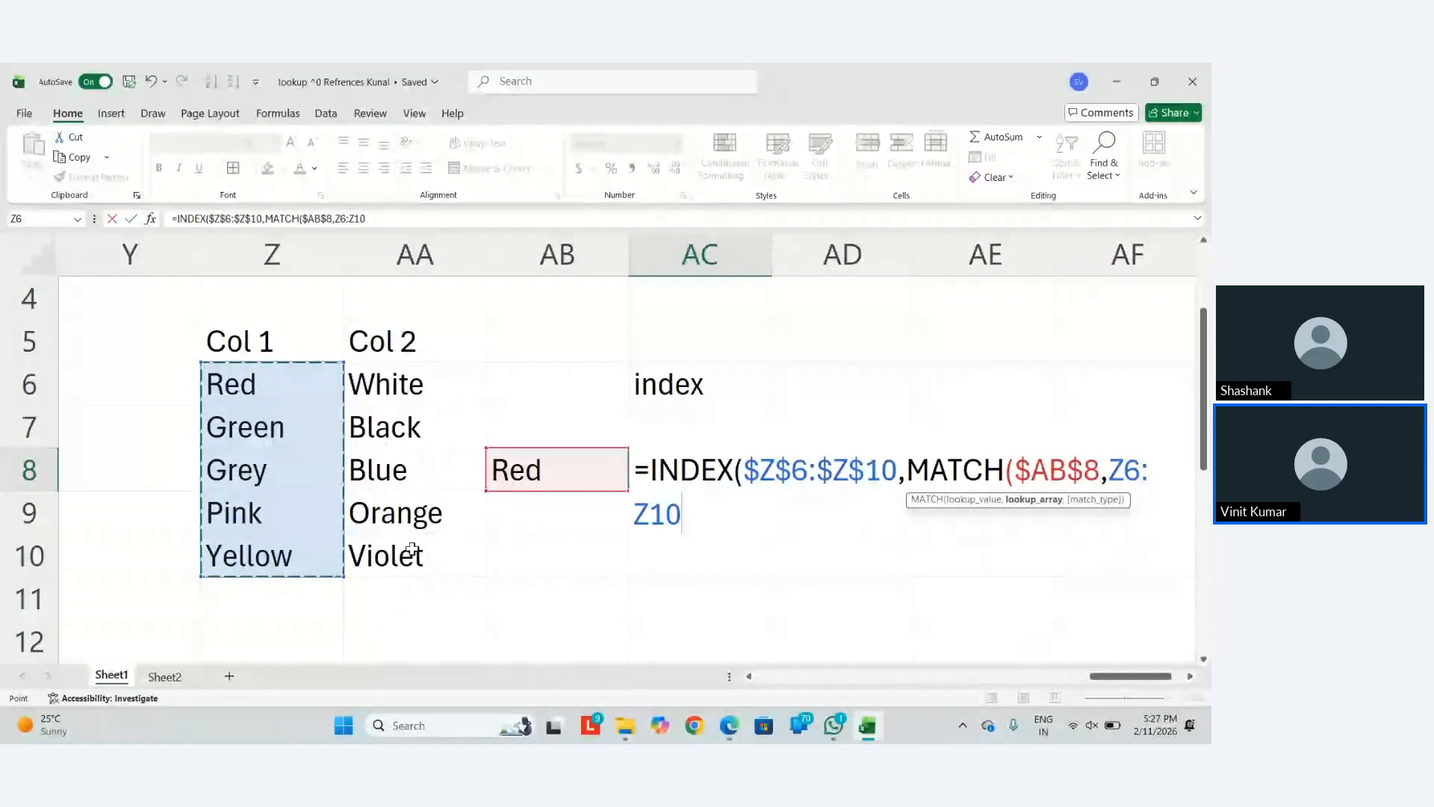
key(F4)
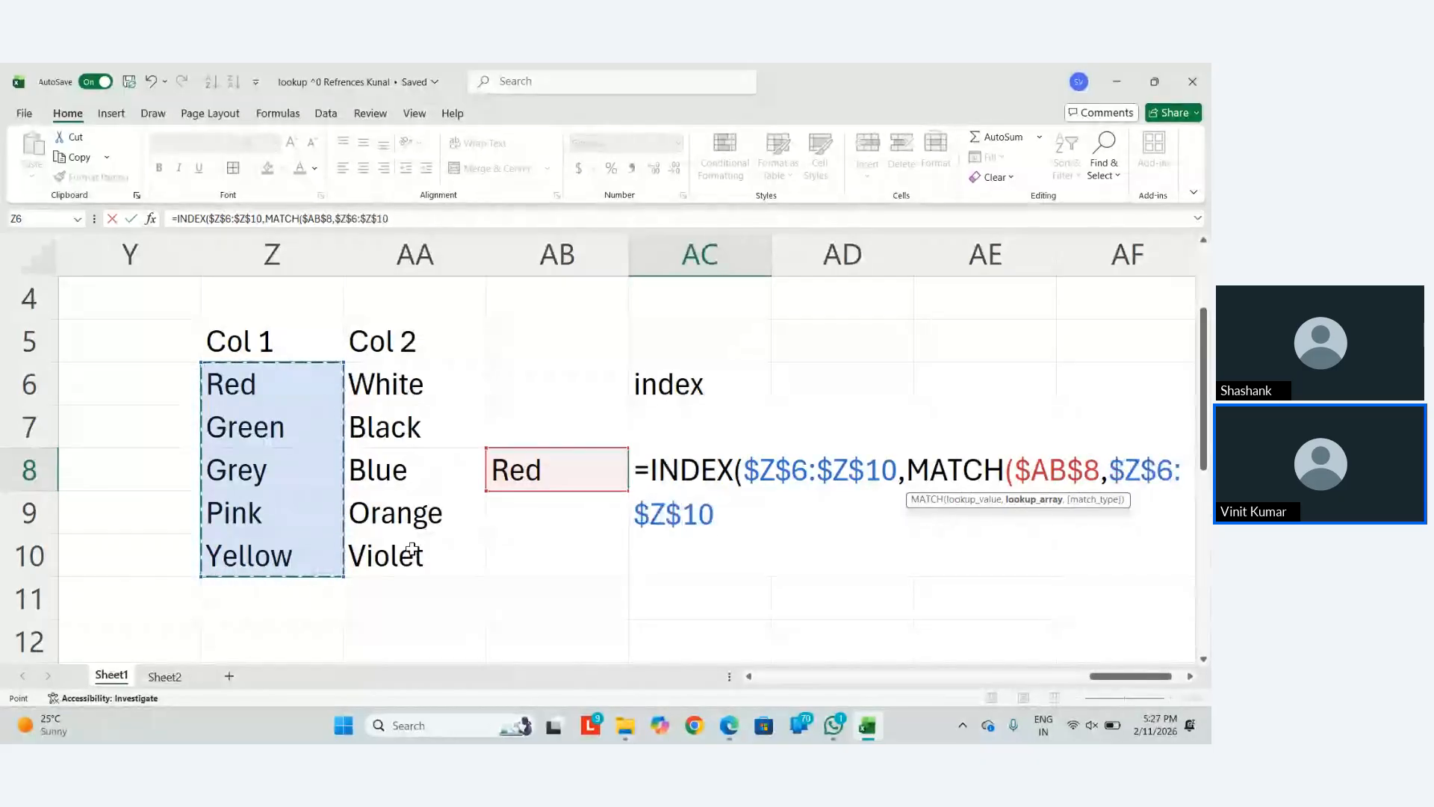
text(,)
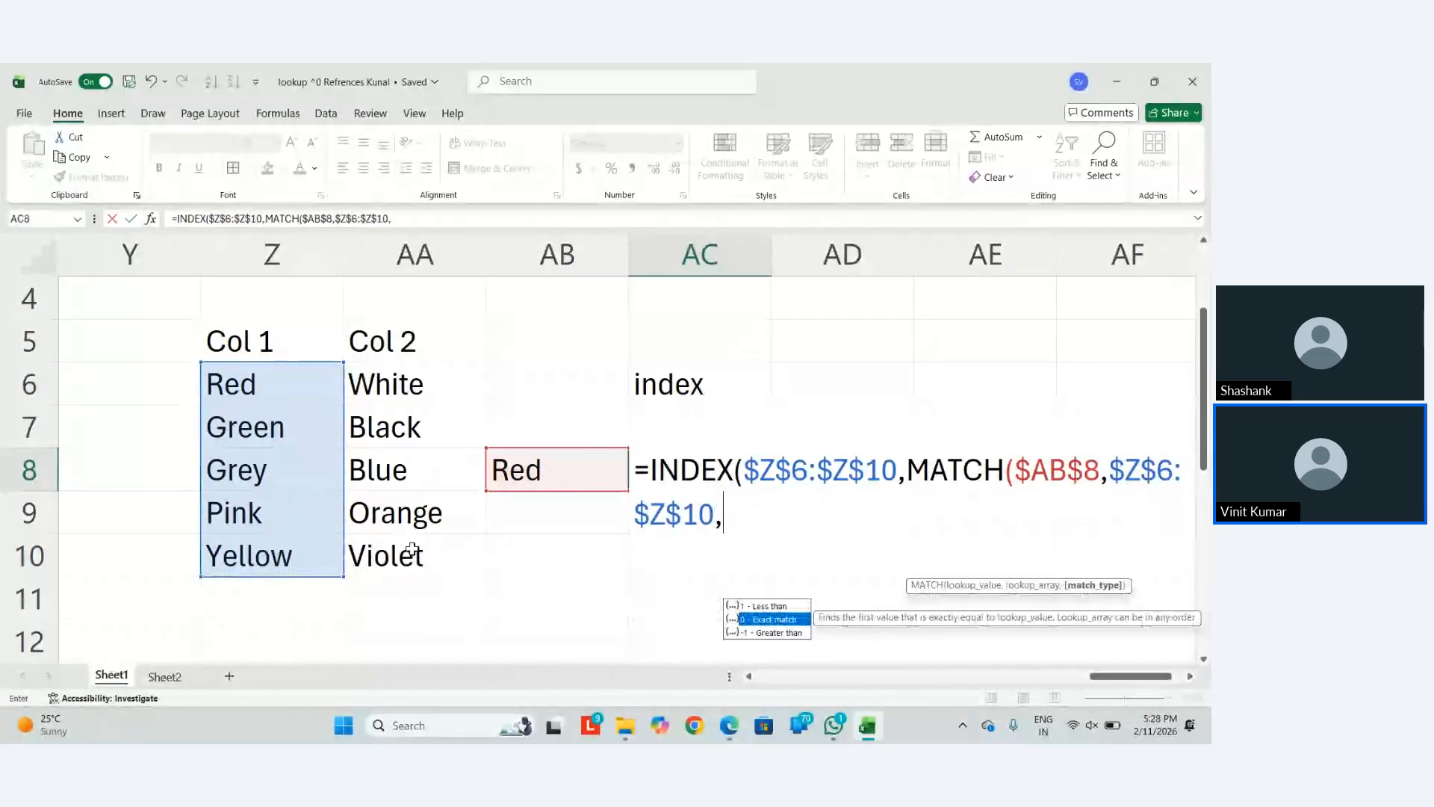
text(0)
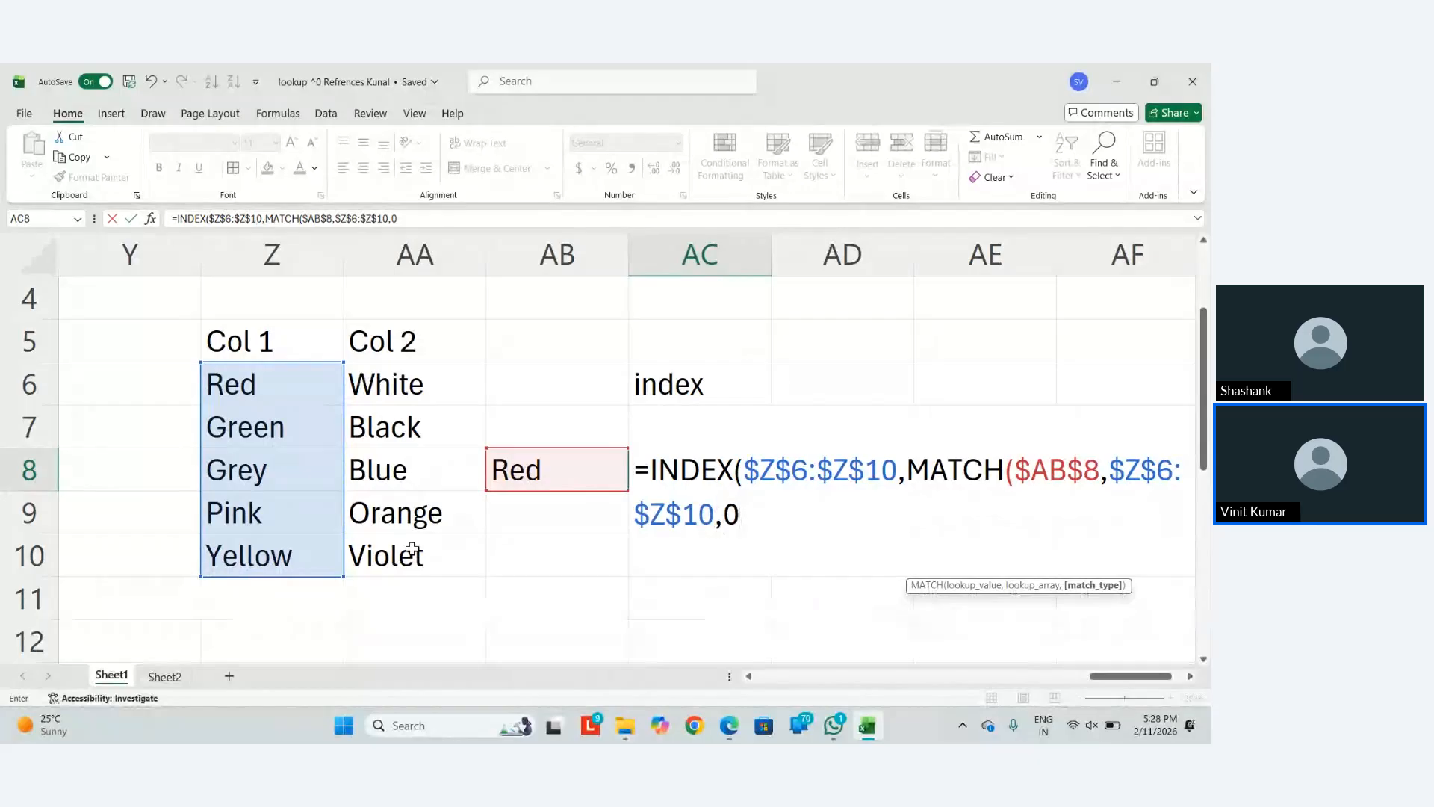
text()))
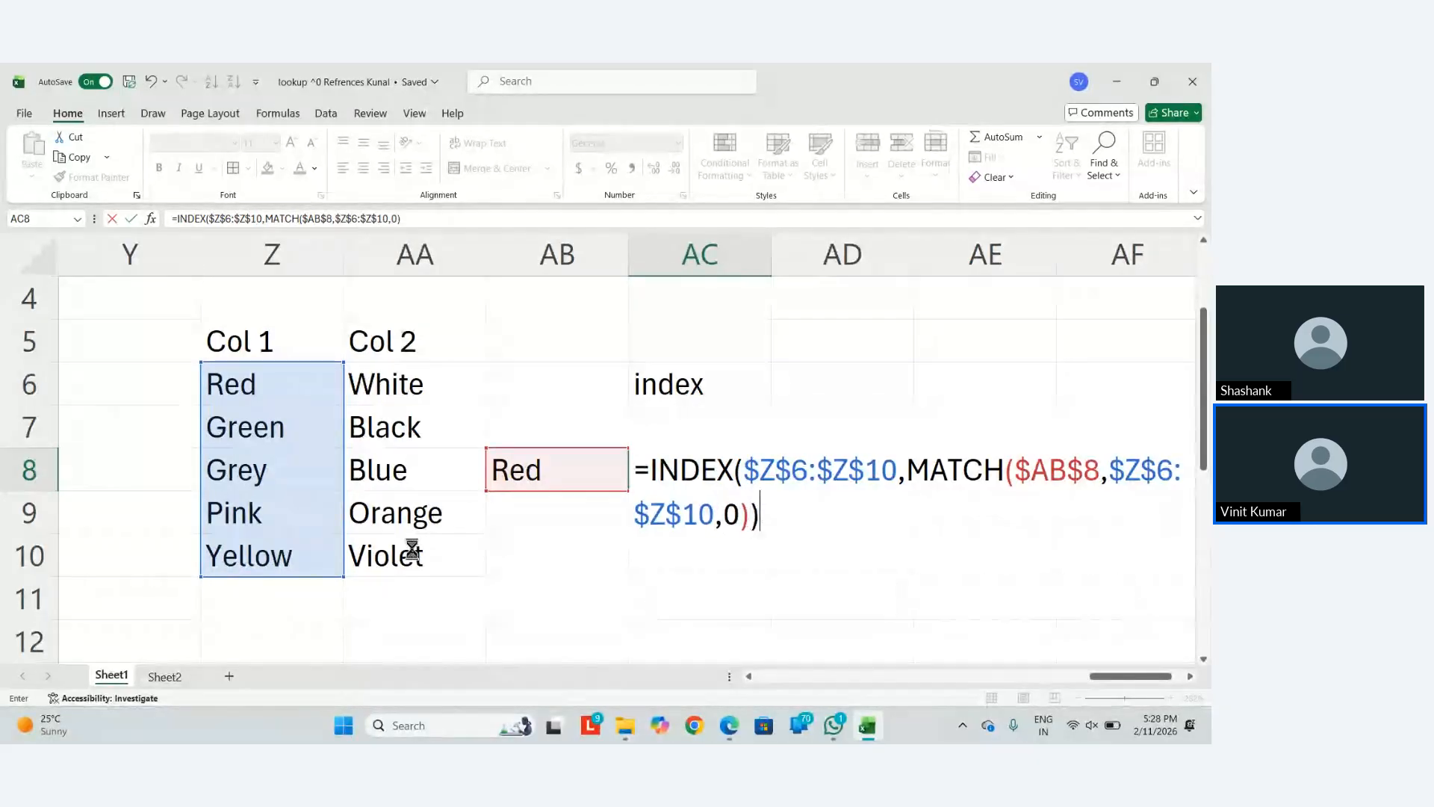
key(Return)
key(Up)
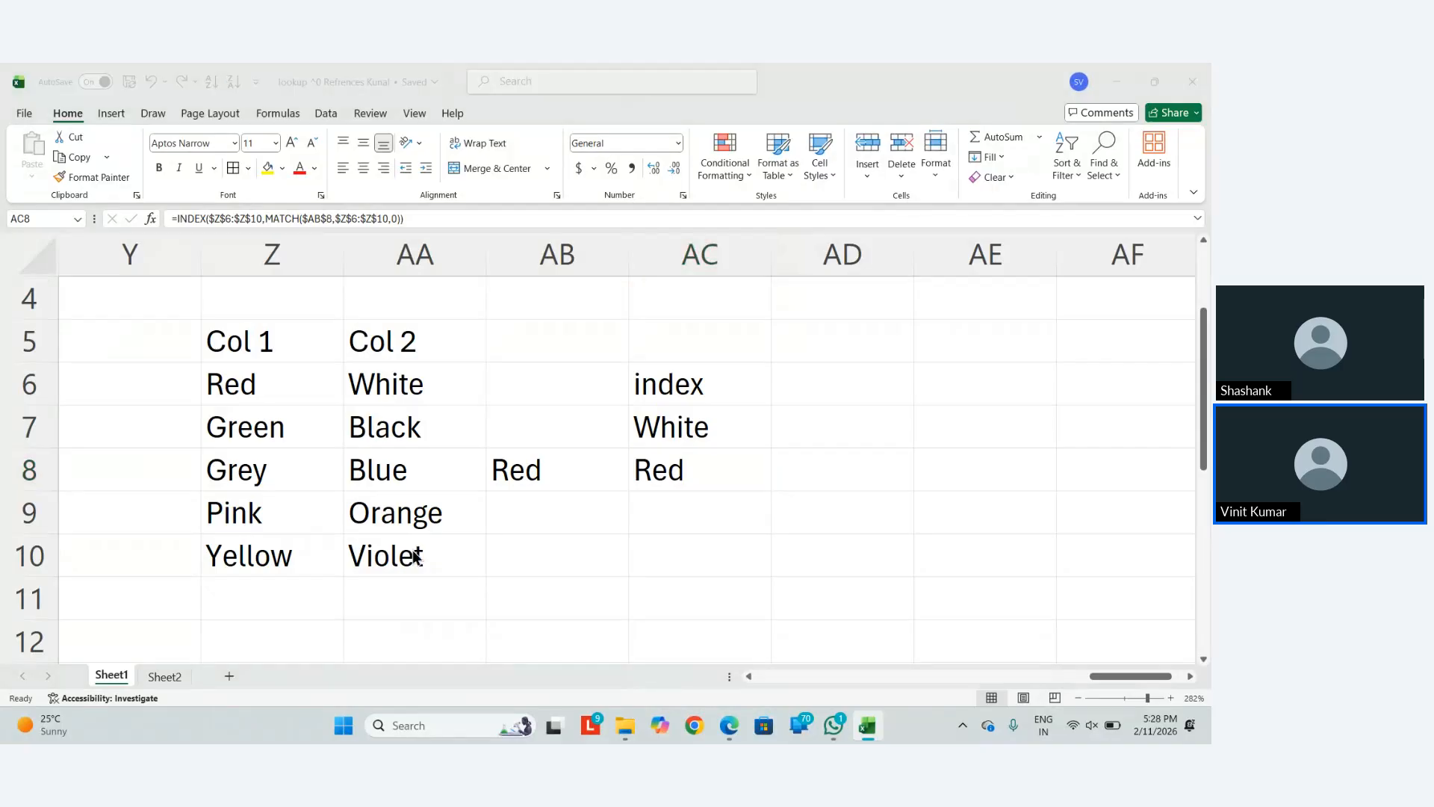
key(alt+Tab)
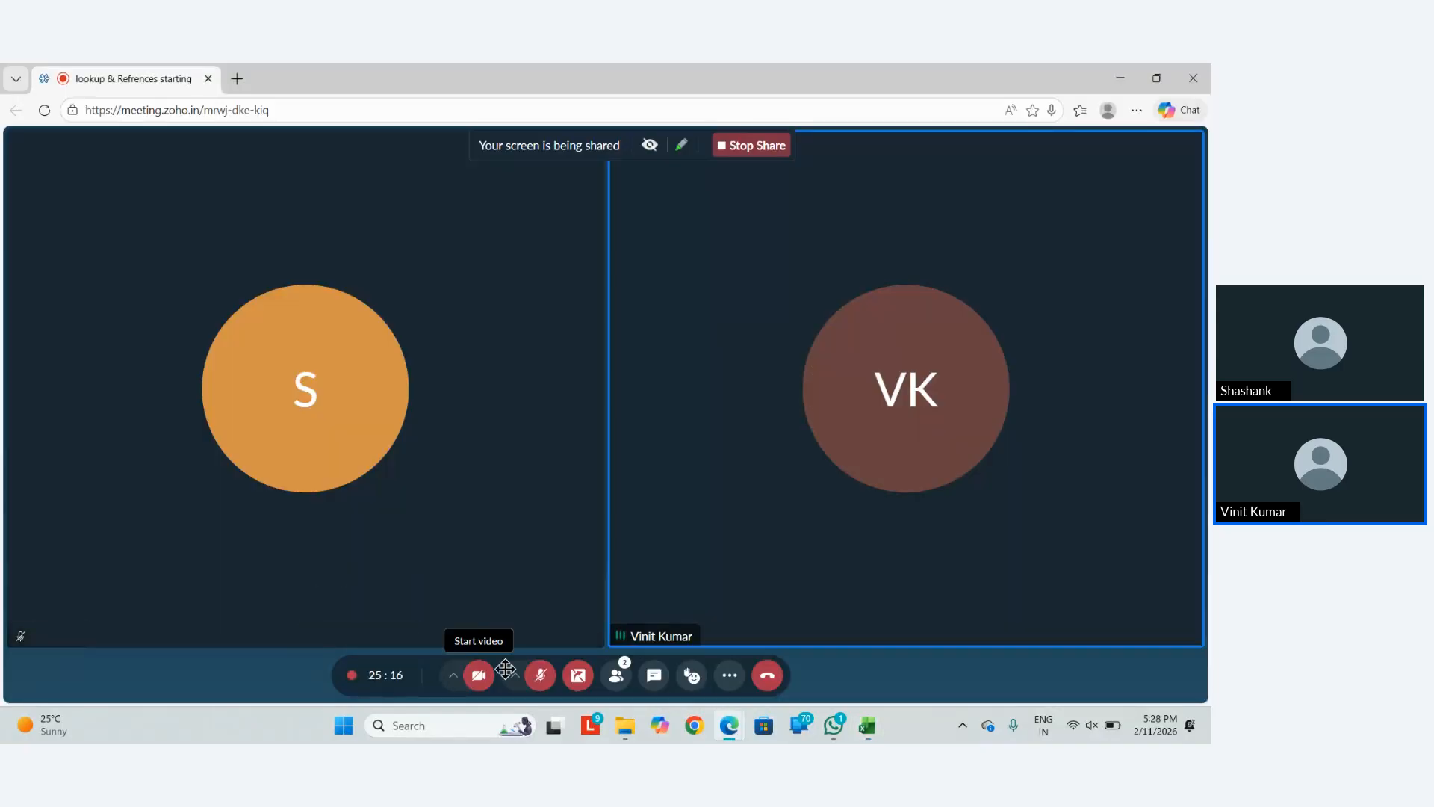
Stop and restart the desktop share, then dismiss the floating call panel
click(578, 675)
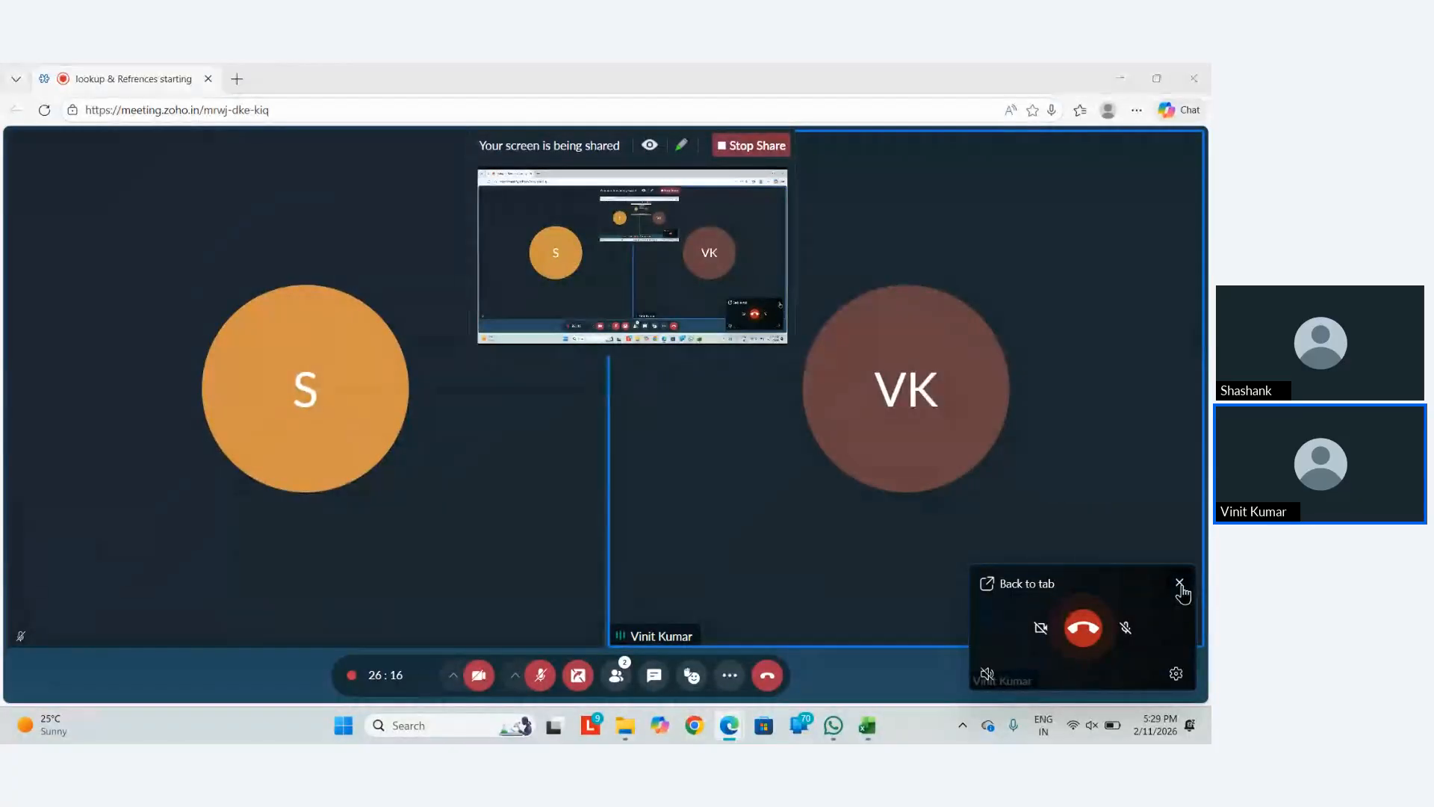
click(1181, 586)
Bring the Lookup & refrences workbook forward and show its Index & Match sheet
key(alt+Tab)
key(alt+Tab)
key(alt+Tab)
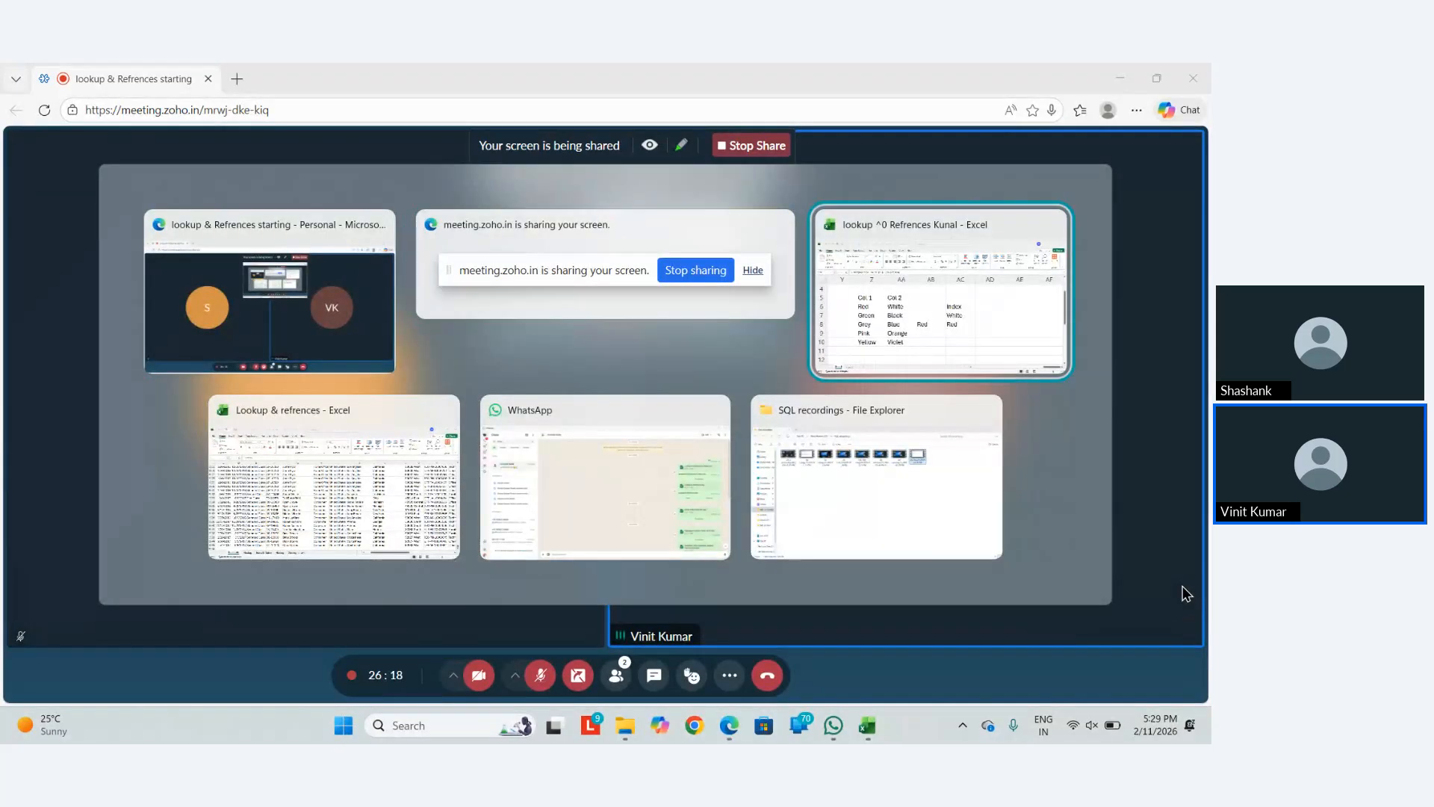
key(alt+Tab)
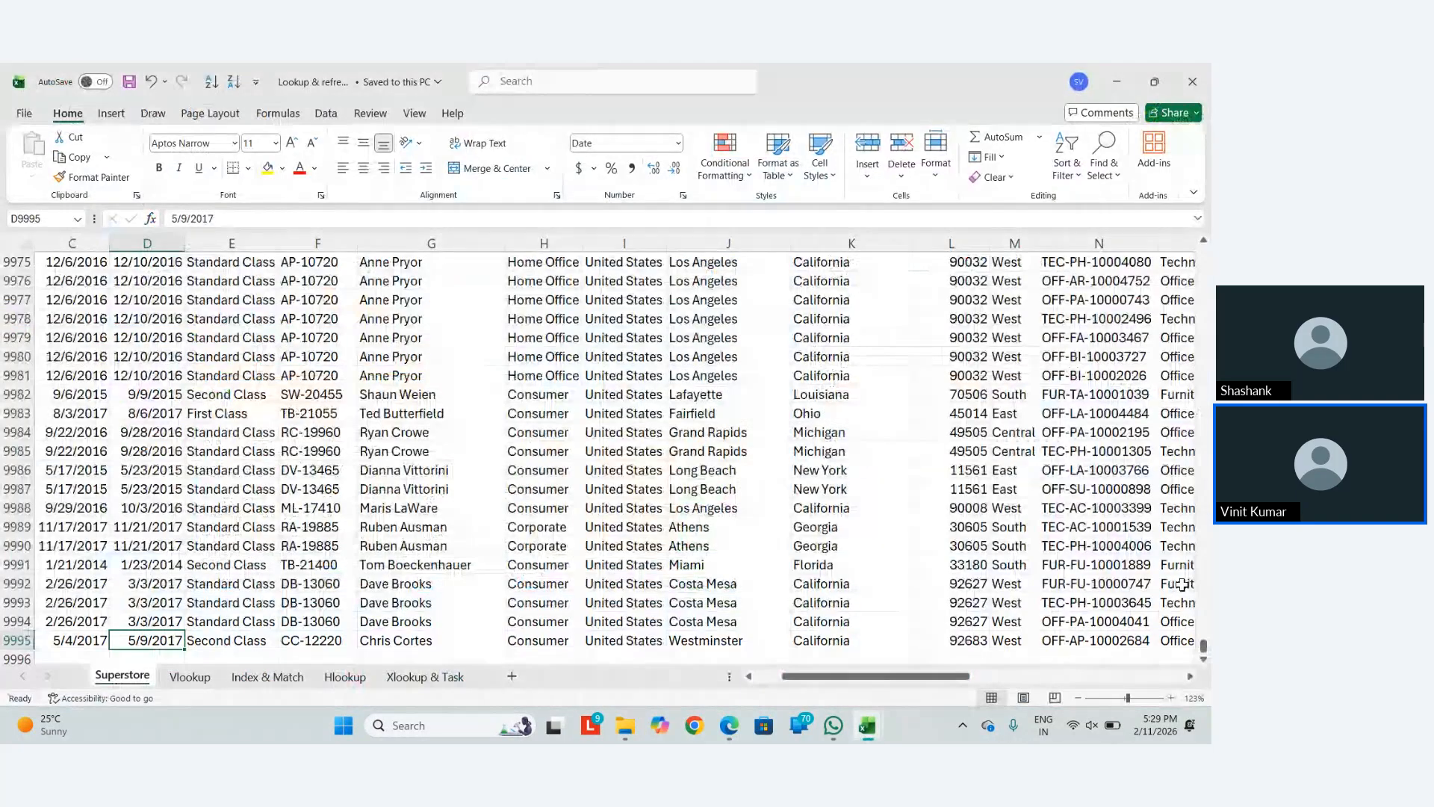
key(ctrl+Up)
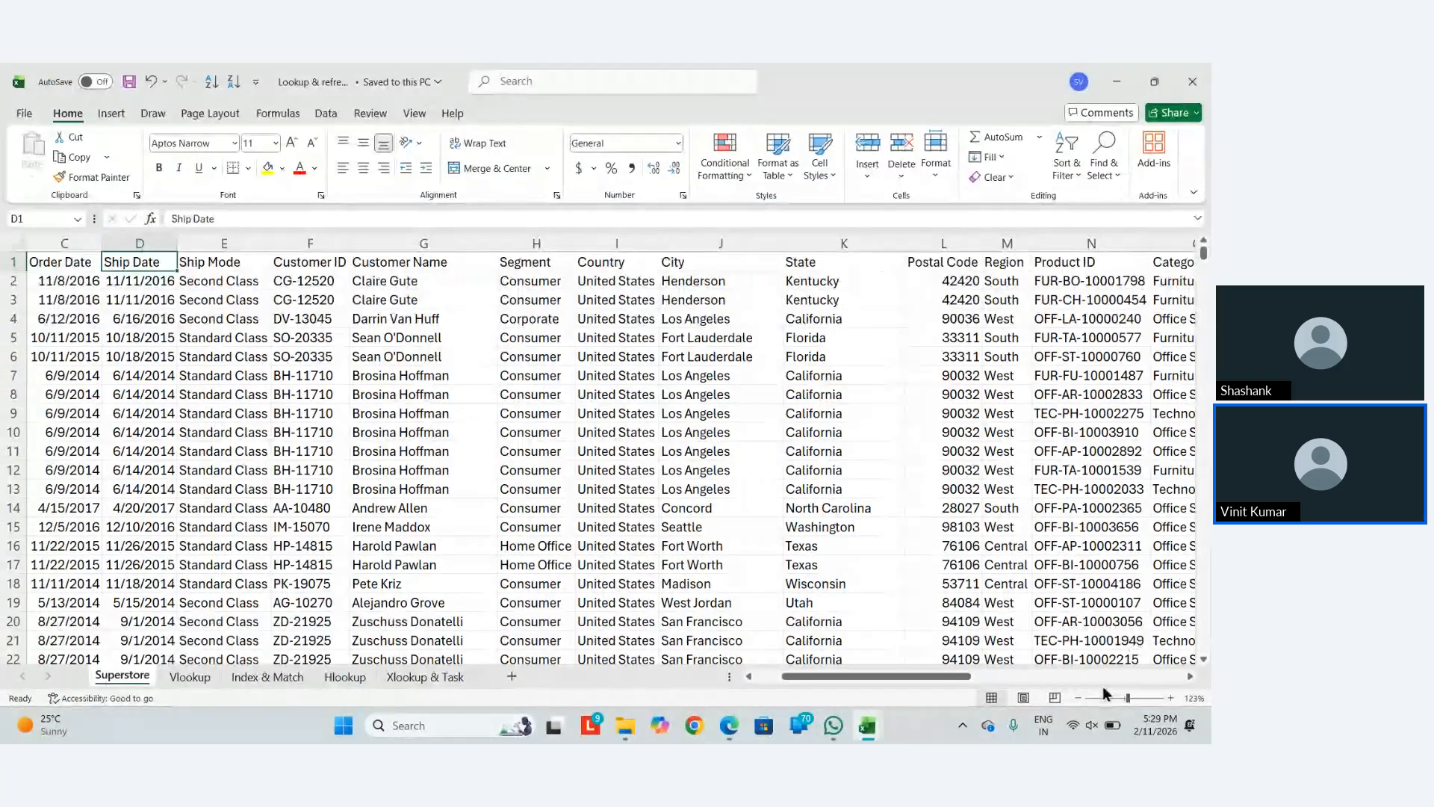
click(294, 676)
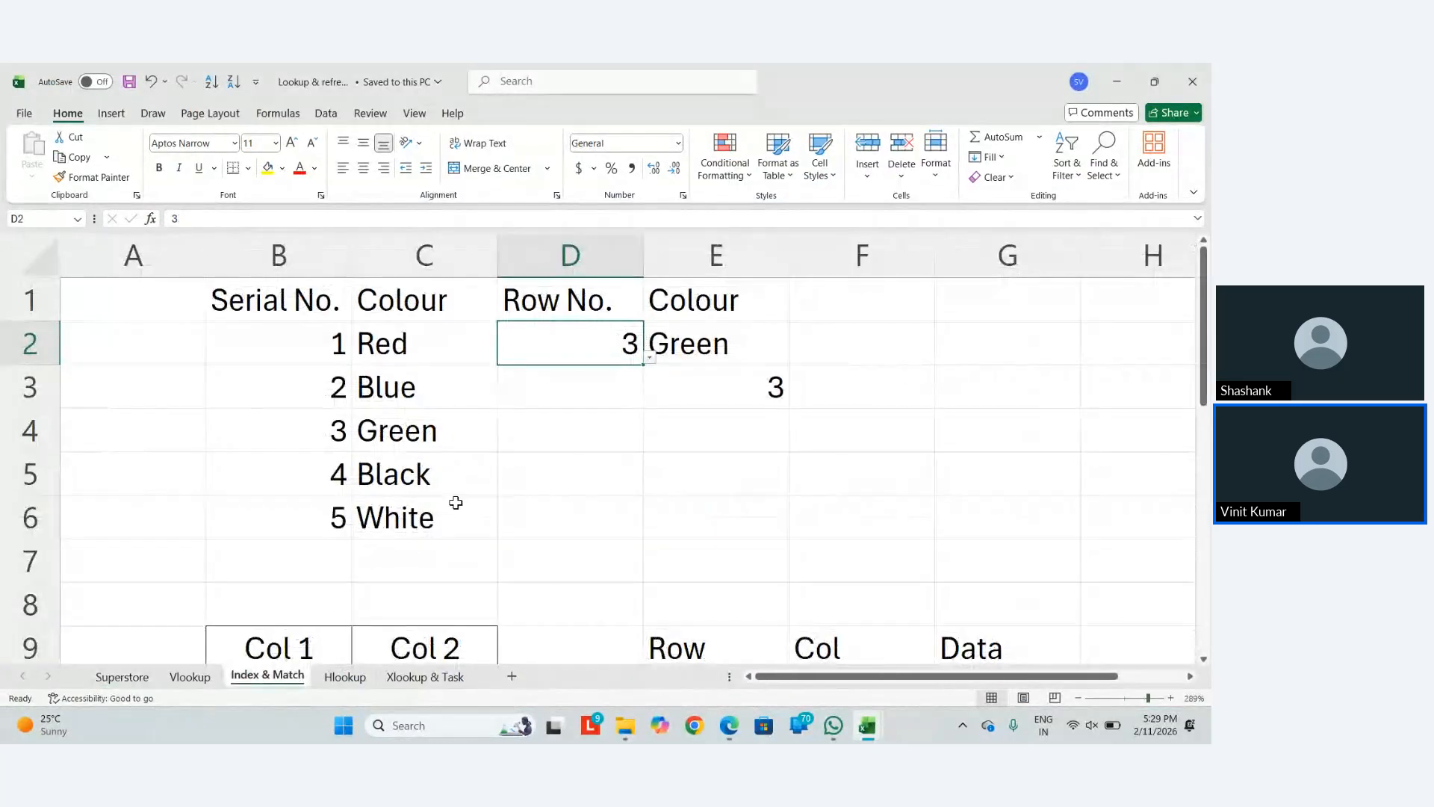
scroll(442, 478, down, 2)
scroll(442, 480, down, 1)
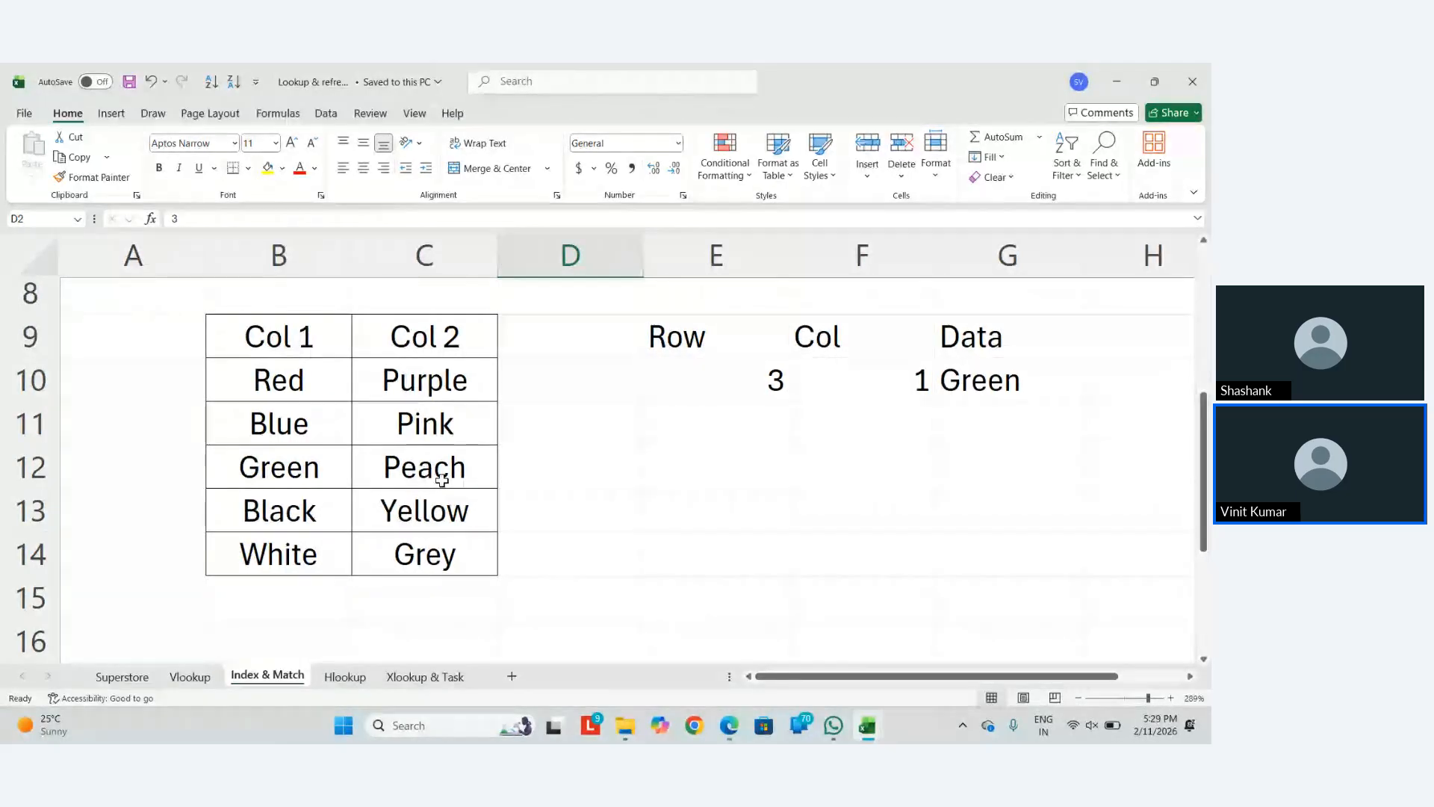
Re-commit G10's =INDEX($B$10:$C$14,$E$10,$F$10) formula, which returns Green
key(Right)
key(Right)
key(Down)
key(ctrl+Down)
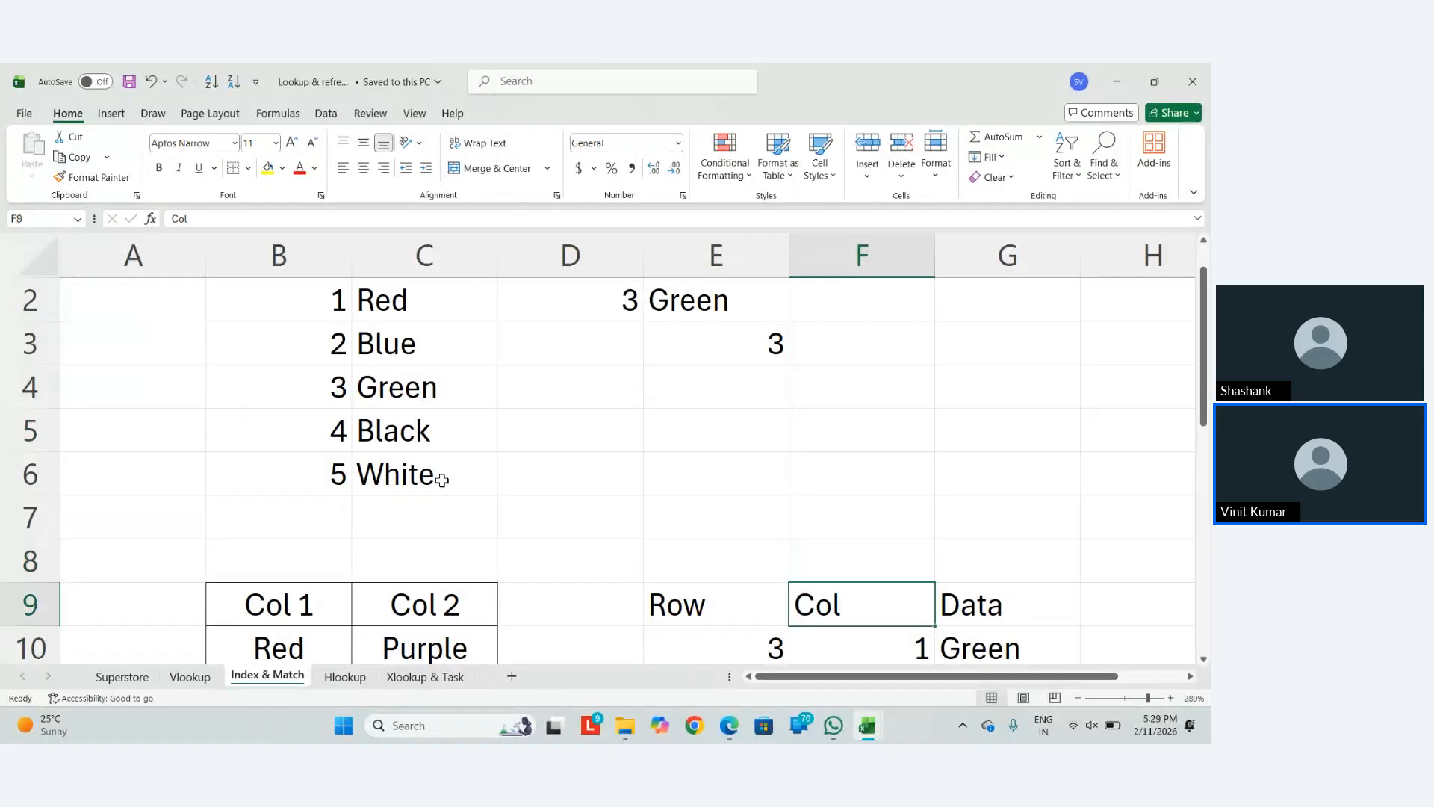
key(Down)
key(Left)
key(Right)
key(Right)
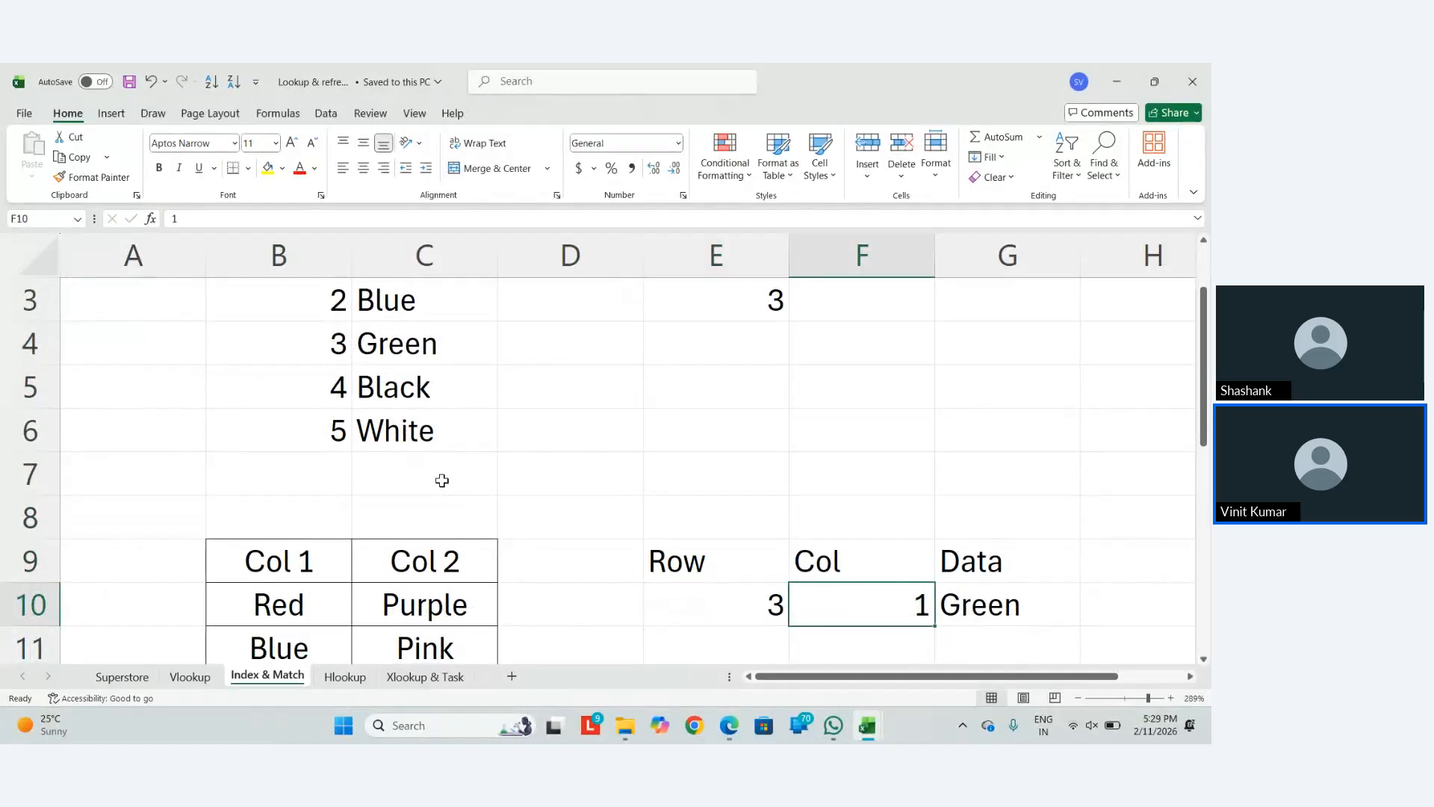
key(F2)
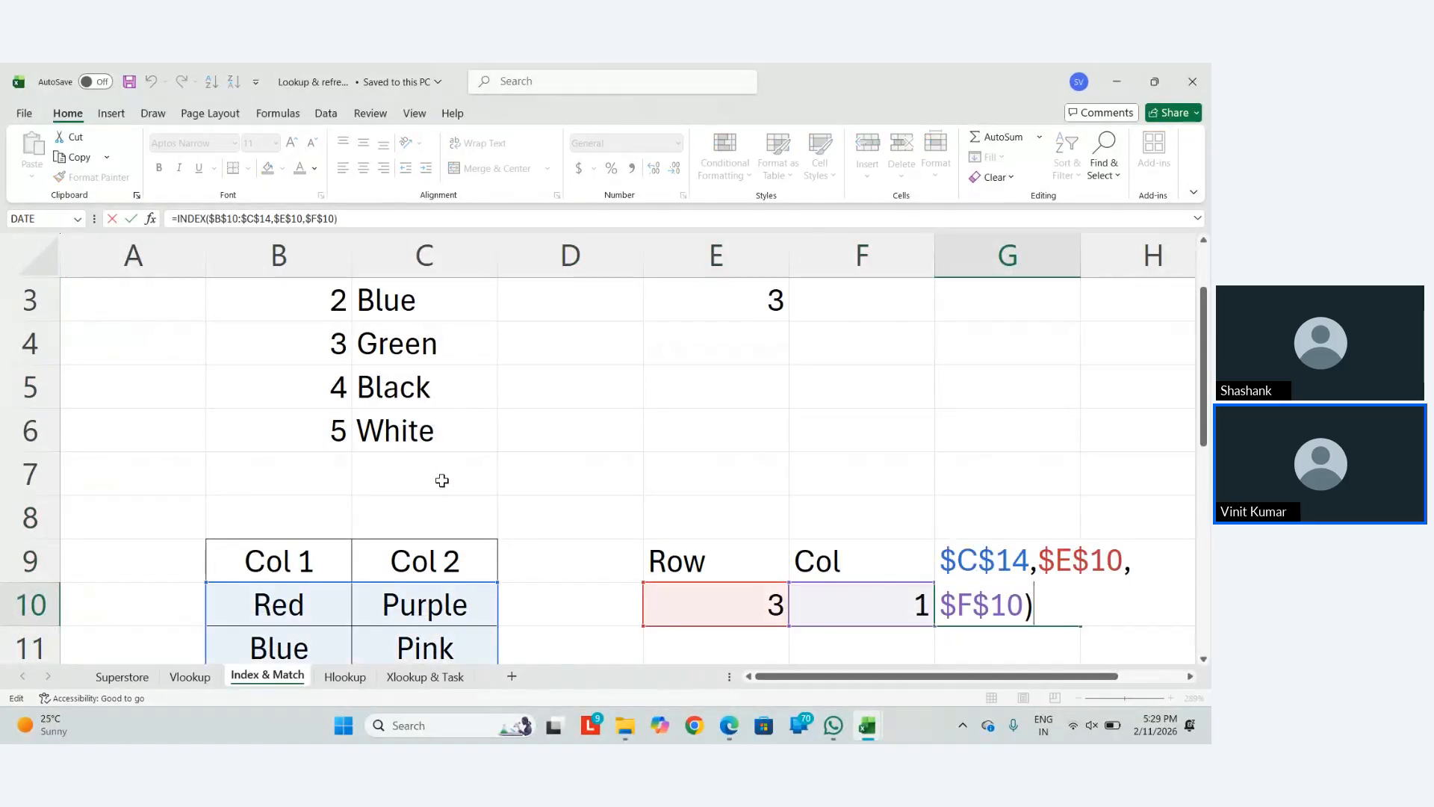
scroll(442, 480, down, 2)
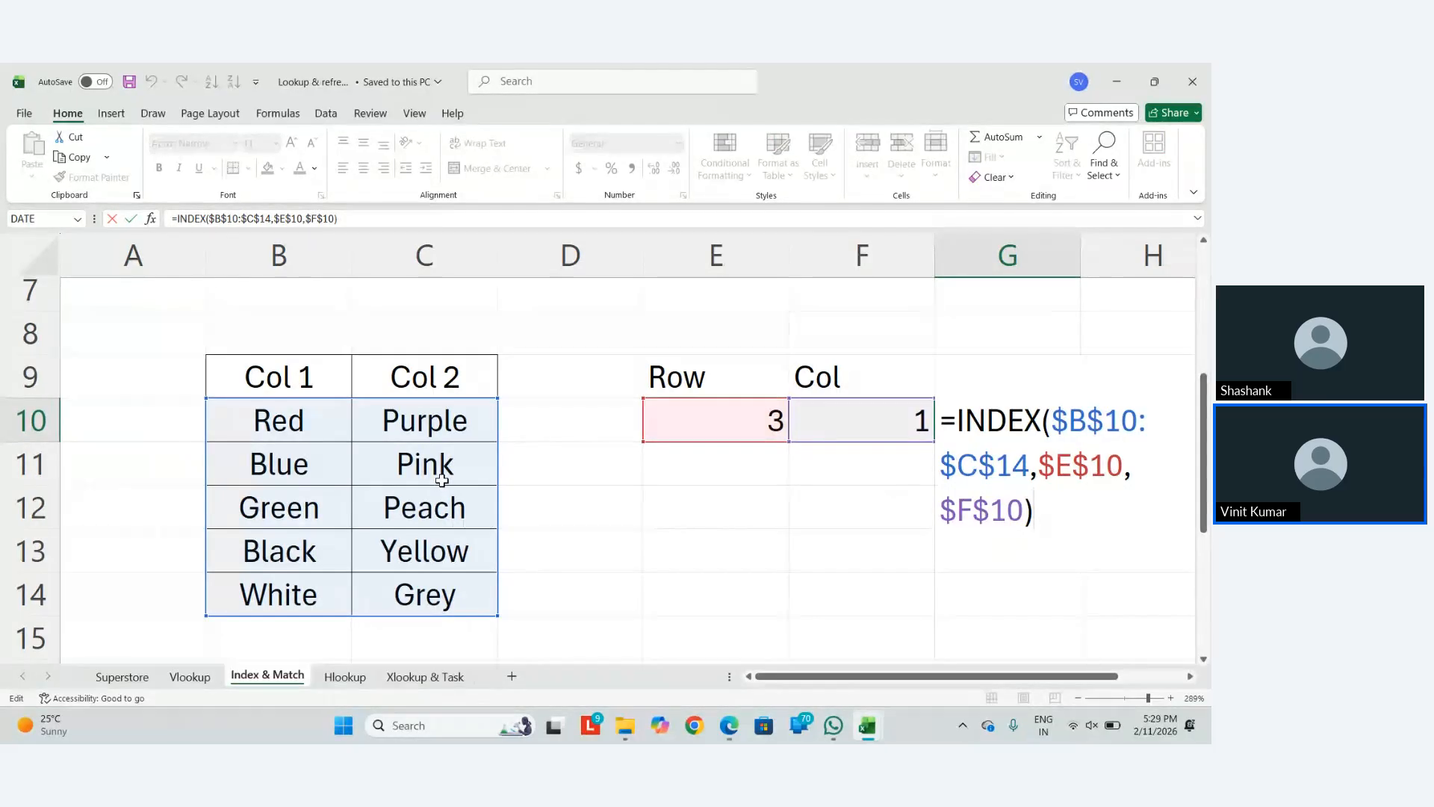
key(ctrl+Return)
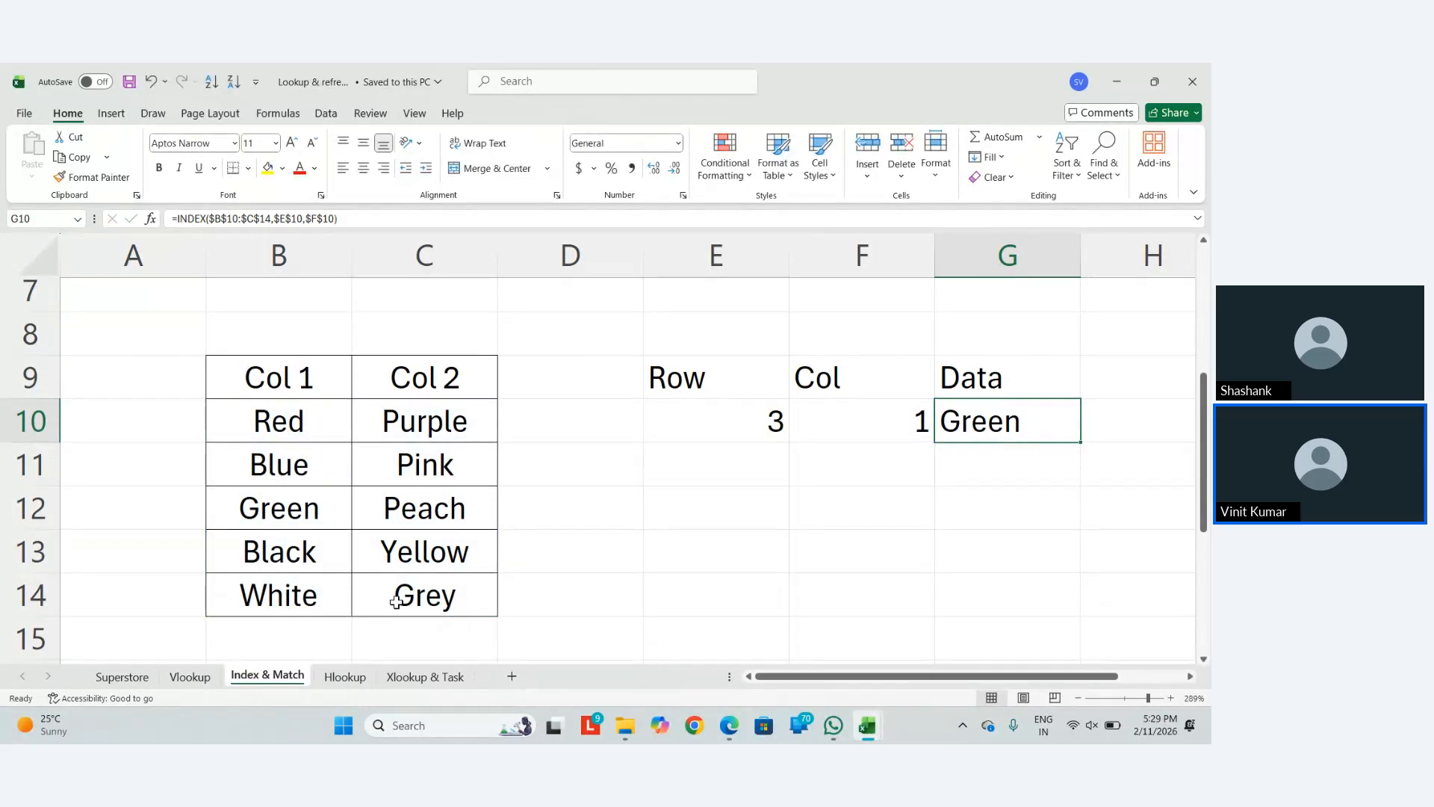
On the Xlookup & Task sheet, clear the old values in B14:C14
click(385, 677)
click(153, 515)
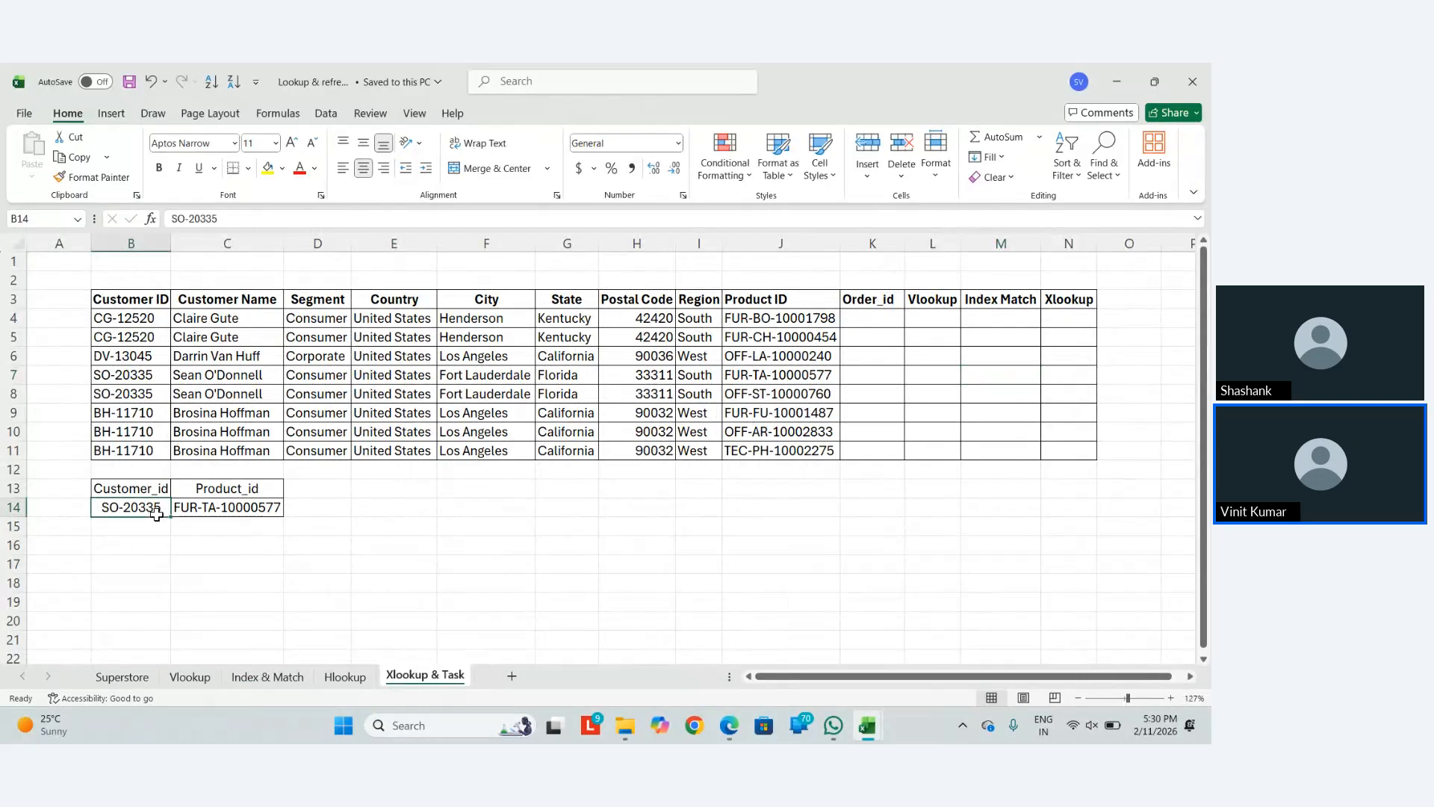
shift+click(229, 519)
key(Delete)
key(Left)
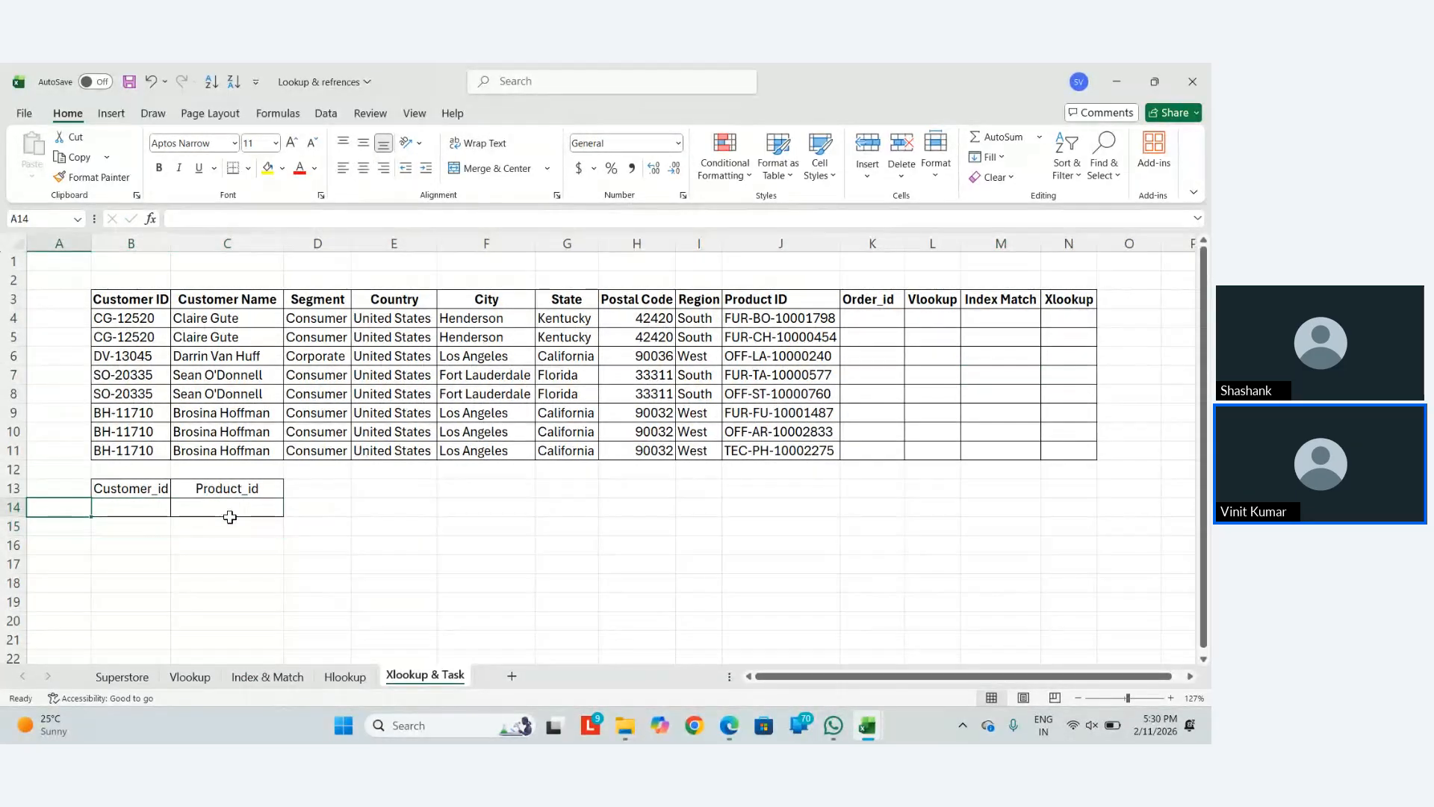
key(Right)
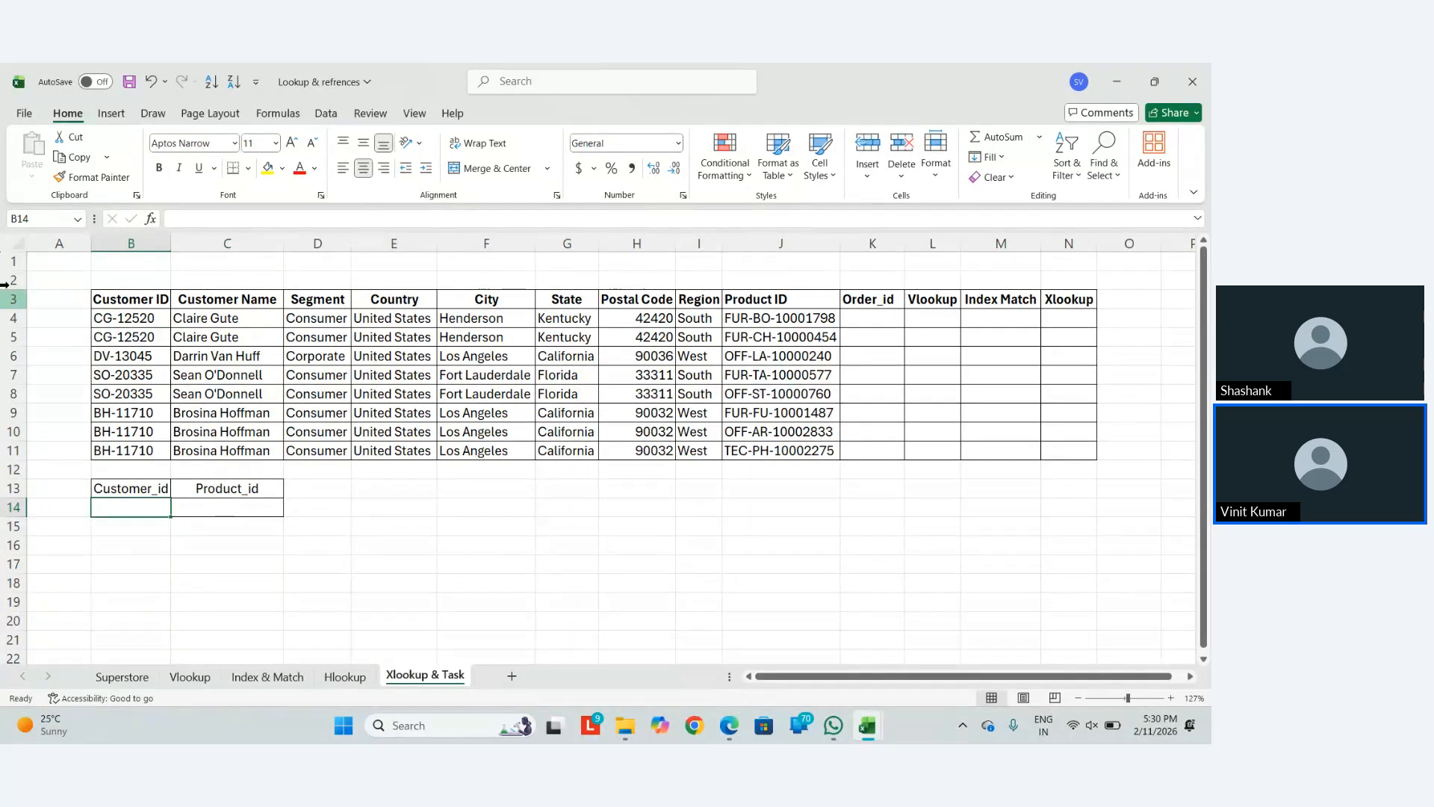
Copy customer ID SO-20335 from B7 into B14
click(141, 372)
key(ctrl+c)
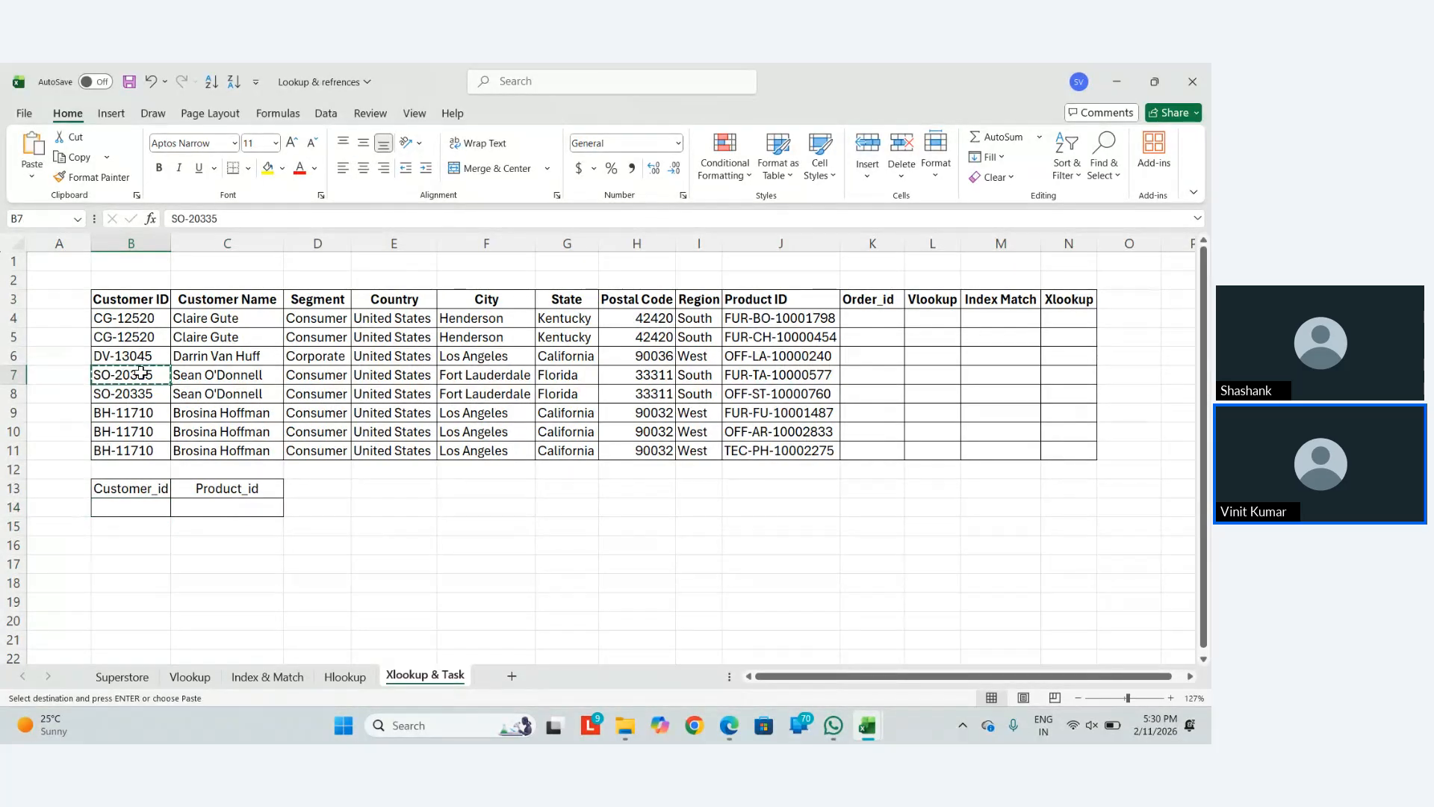
click(143, 511)
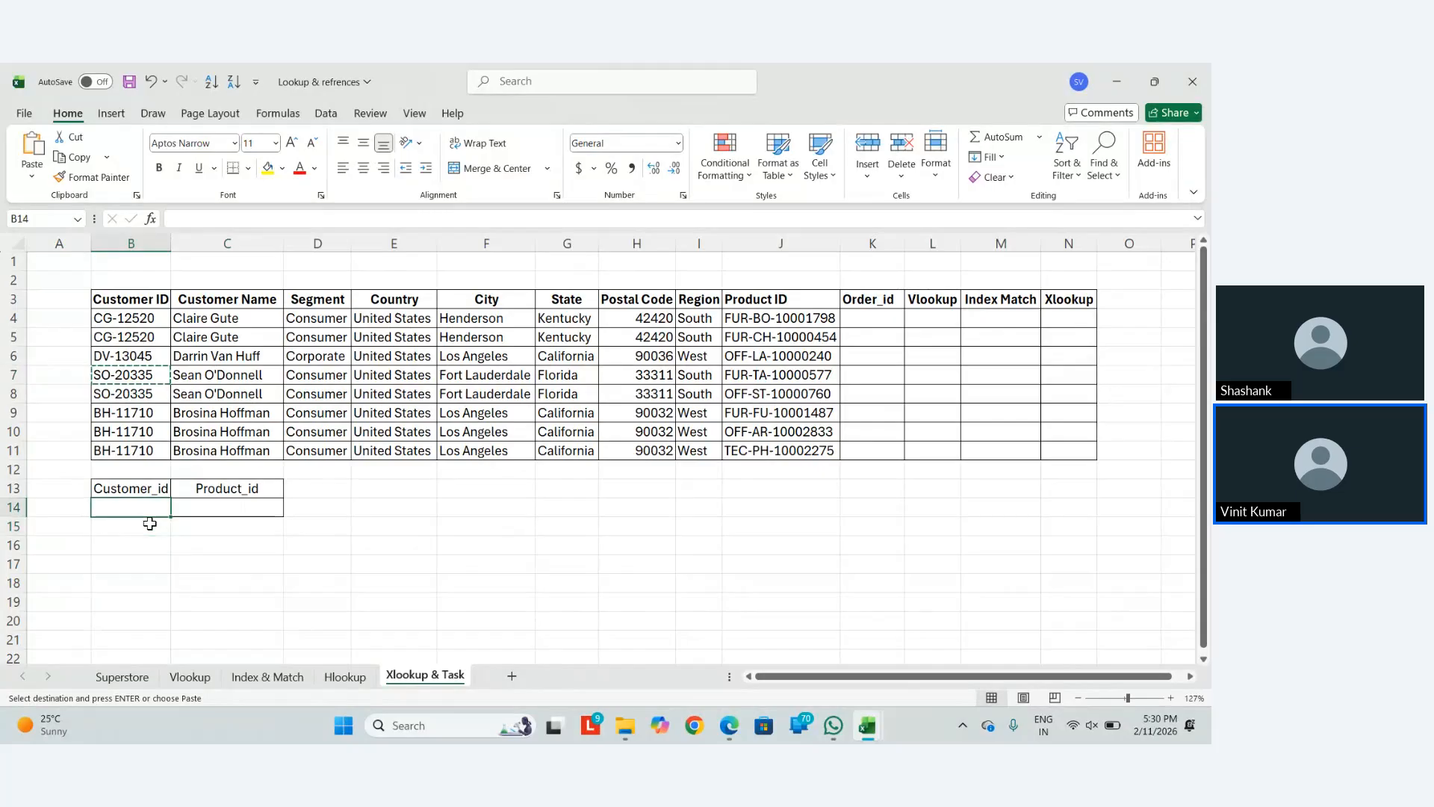
key(ctrl+v)
key(Escape)
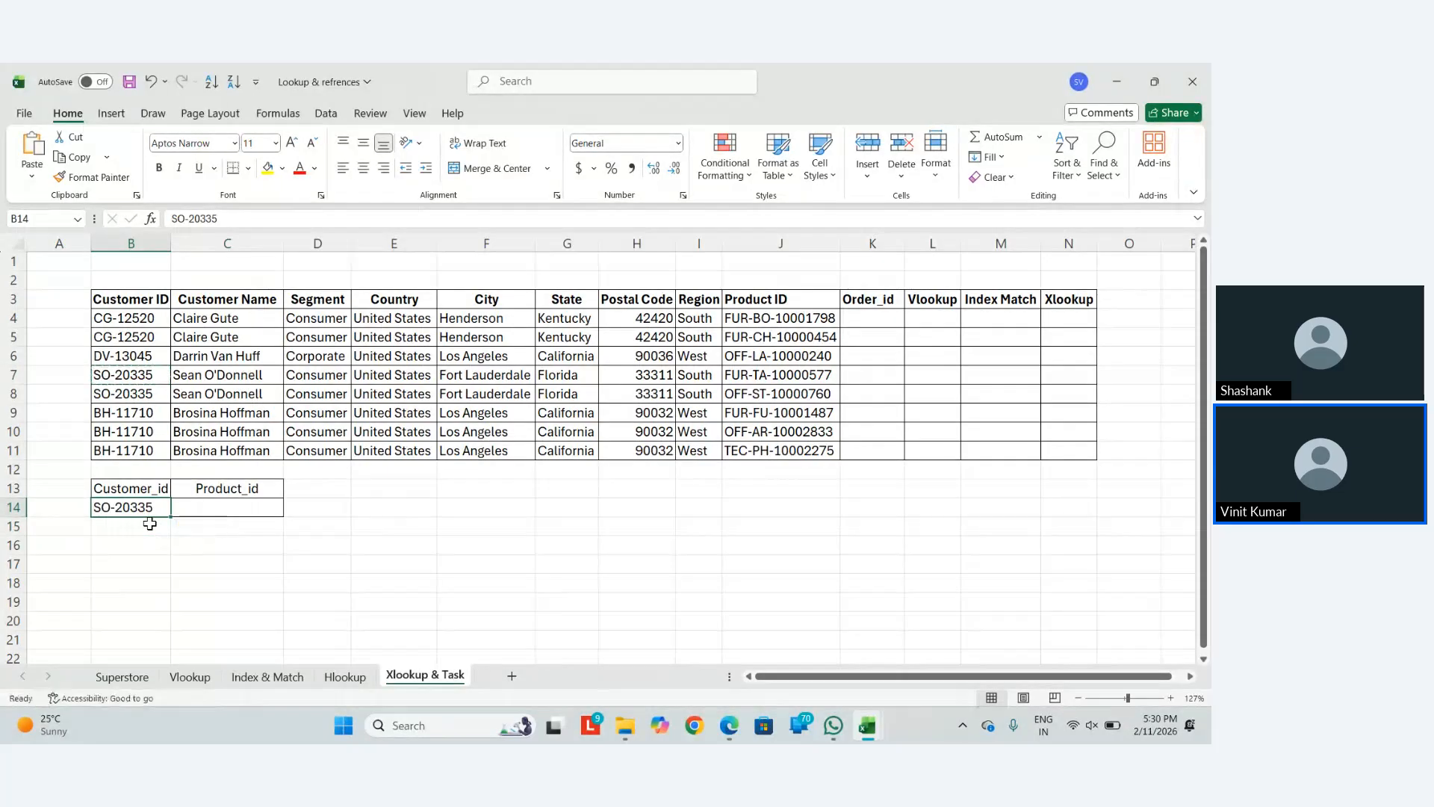
click(227, 507)
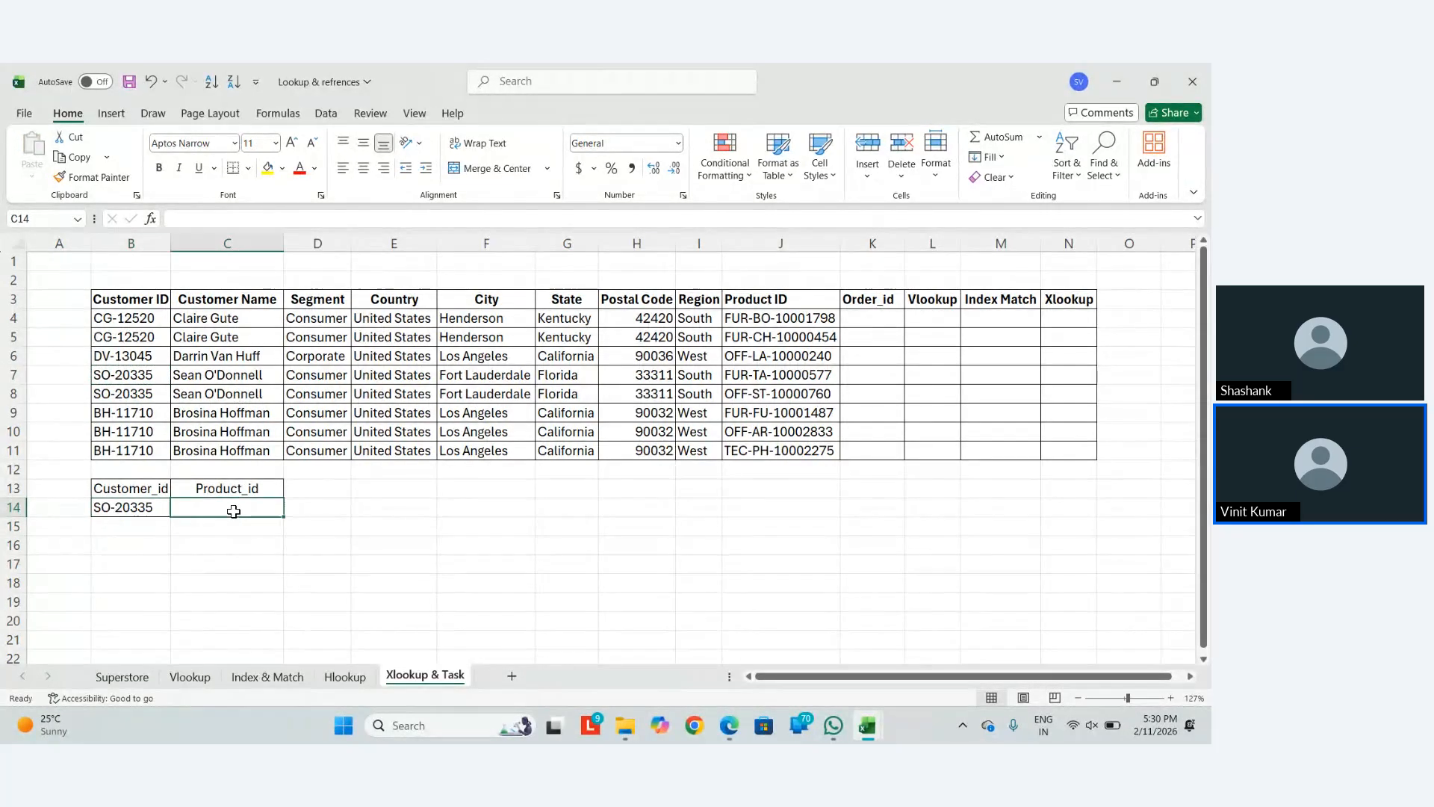
drag(138, 375, 796, 375)
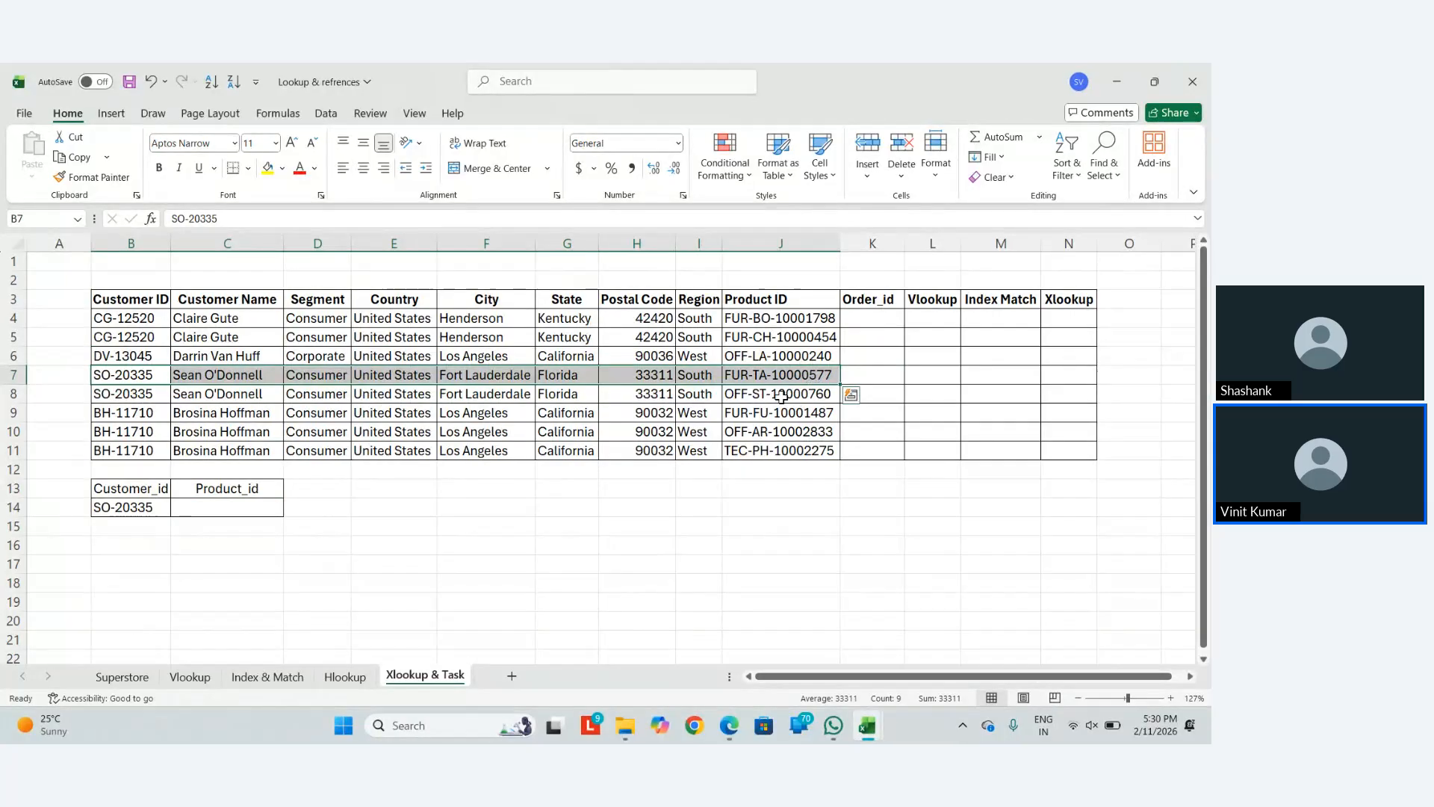
Start C14's formula as =INDEX($J$4:$J$11, over the Product ID column
click(241, 504)
text(=)
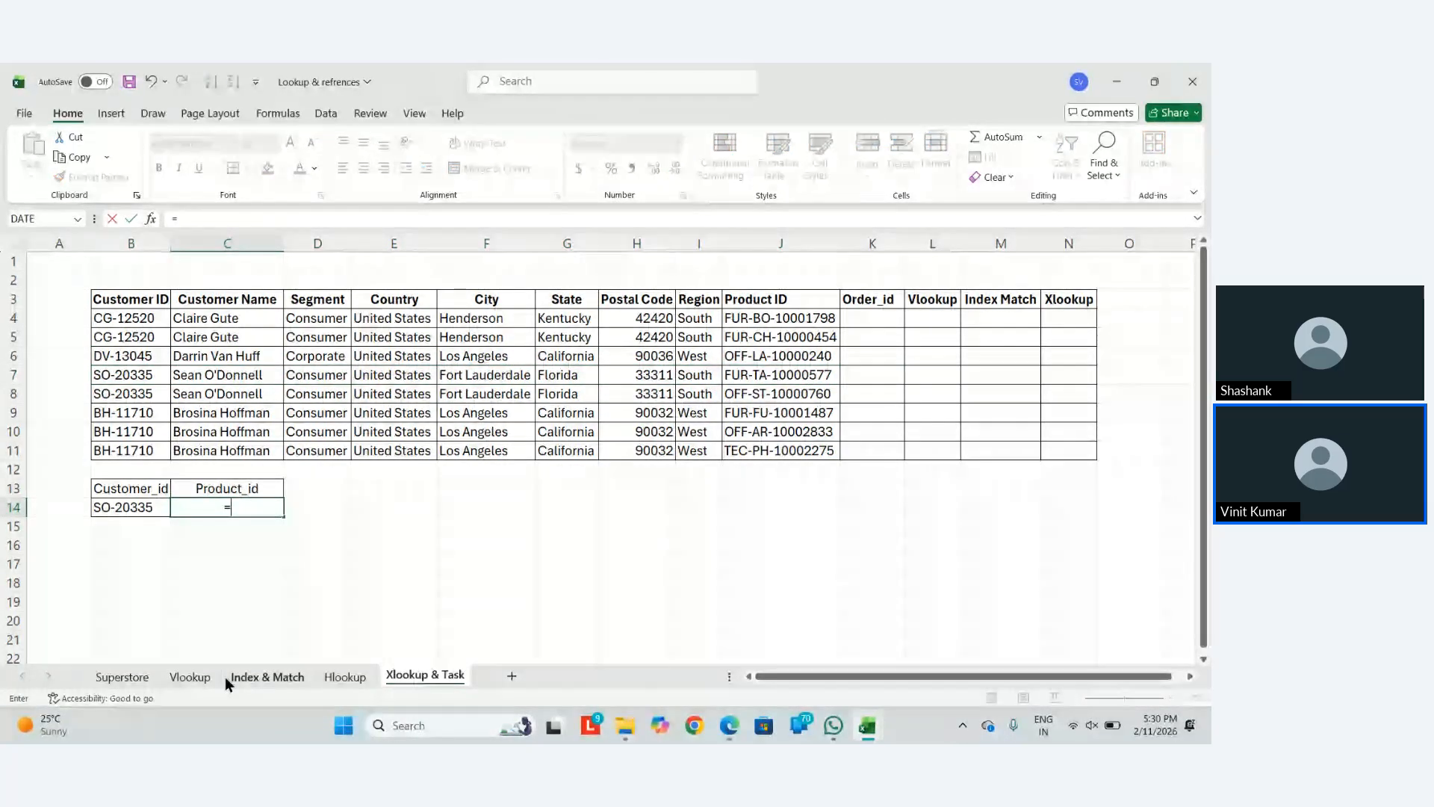
text(index)
key(Tab)
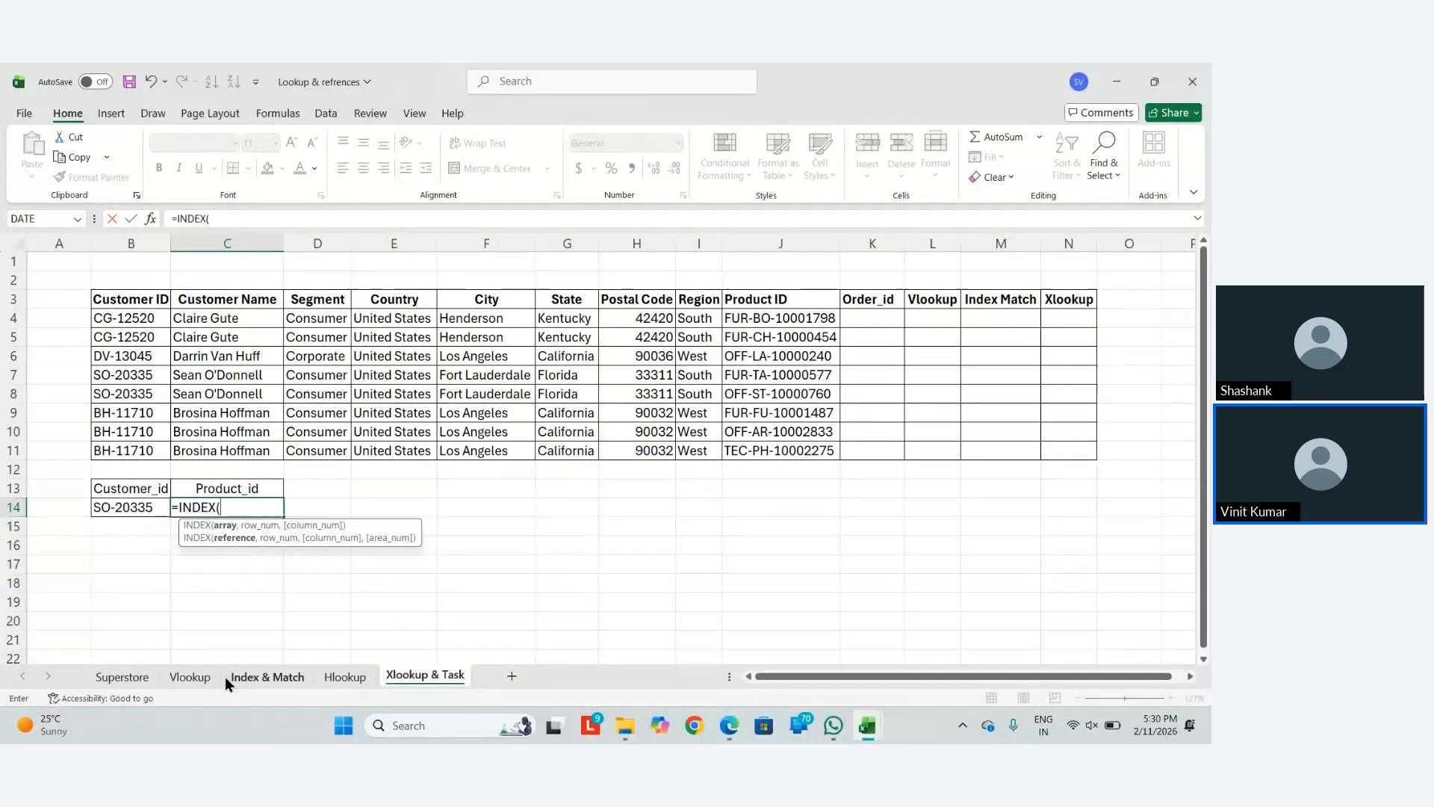
key(Up)
key(Up)
key(Up)
key(Up)
key(Up)
key(Left)
key(Up)
key(Up)
key(Up)
key(Up)
key(Up)
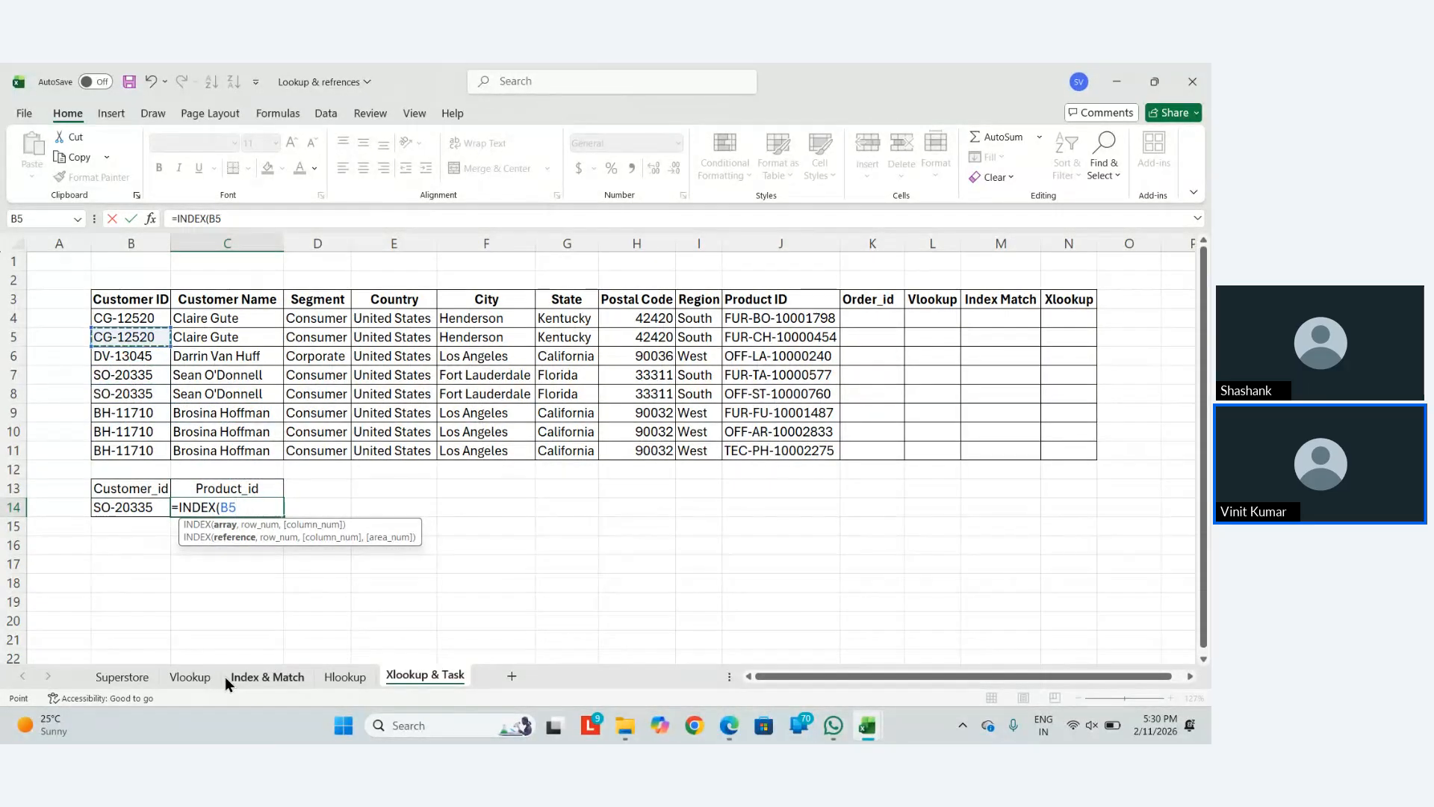
key(Right)
key(Right)
key(Right)
key(Right)
key(Right)
key(Right)
key(Right)
key(Right)
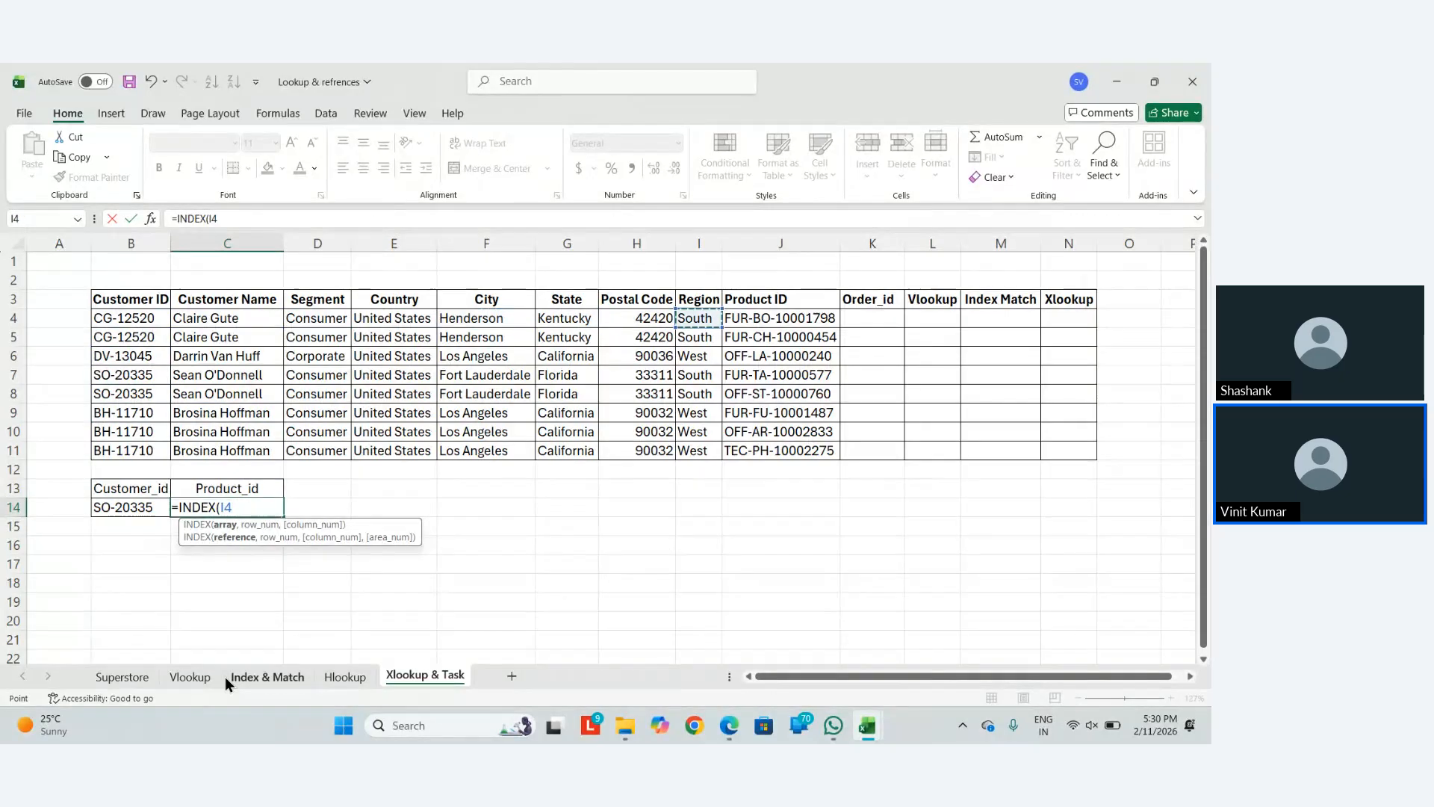
key(ctrl+shift+Down)
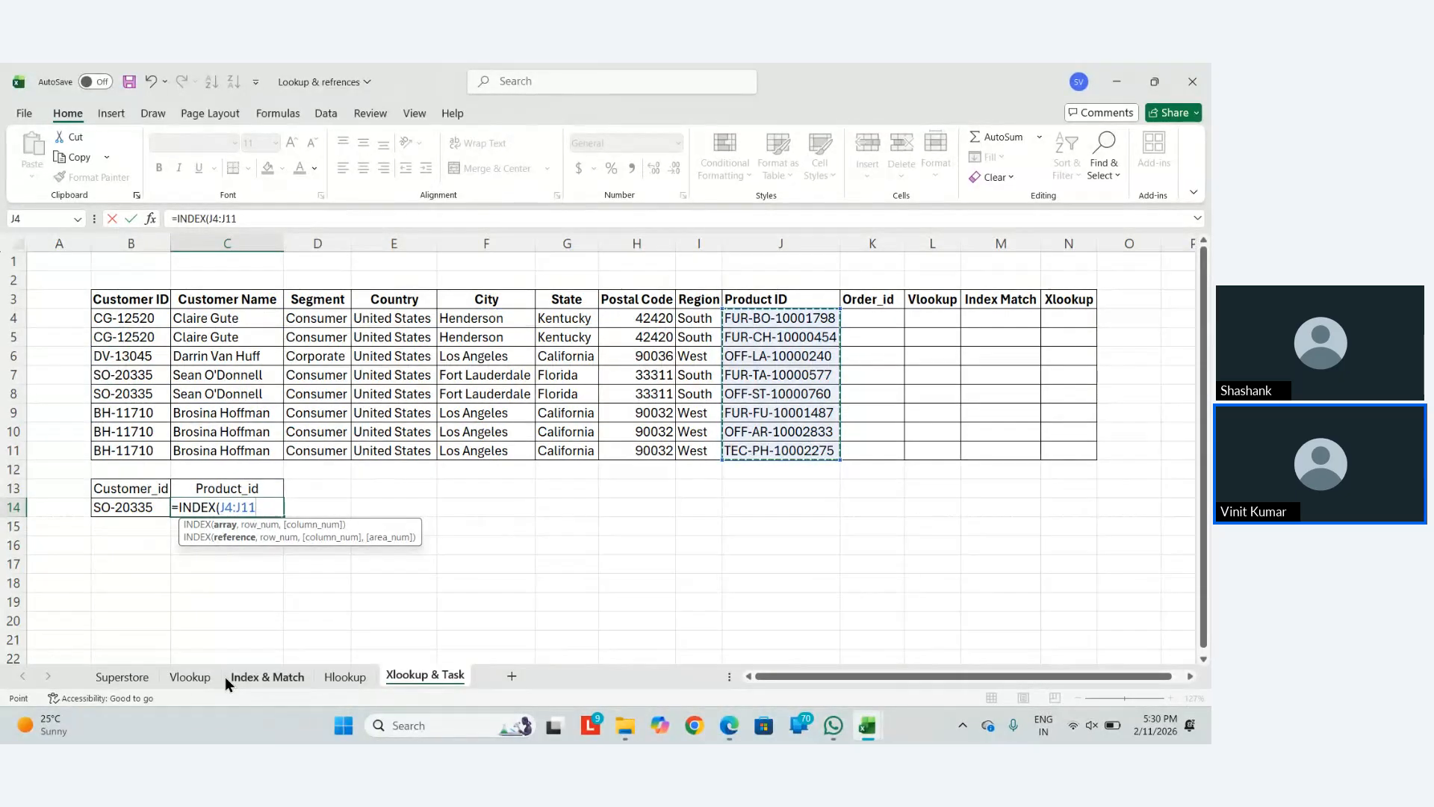
key(F4)
Finish with MATCH($B$14,$B$4:$B$11) so C14 returns OFF-ST-10000760
text(,)
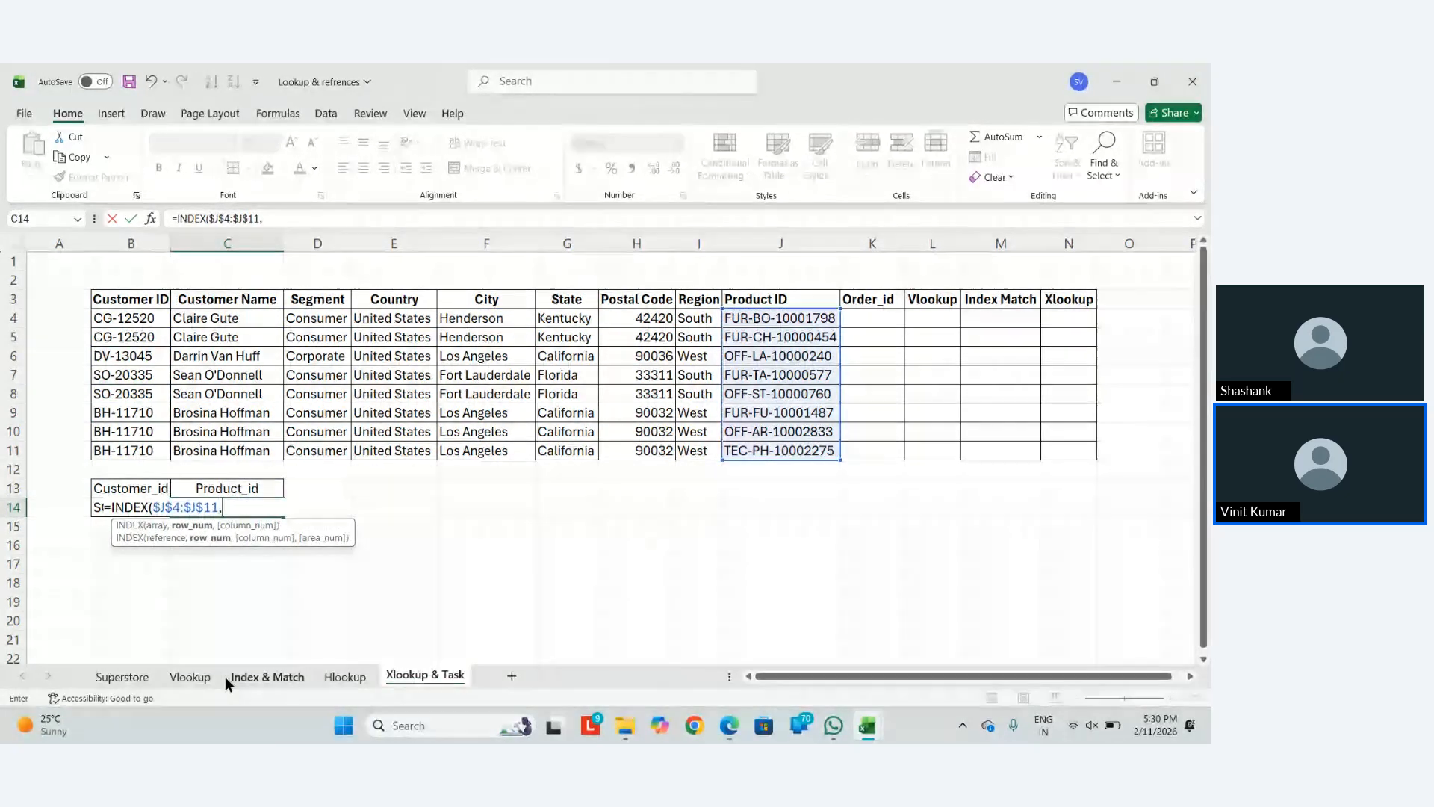
text(macth)
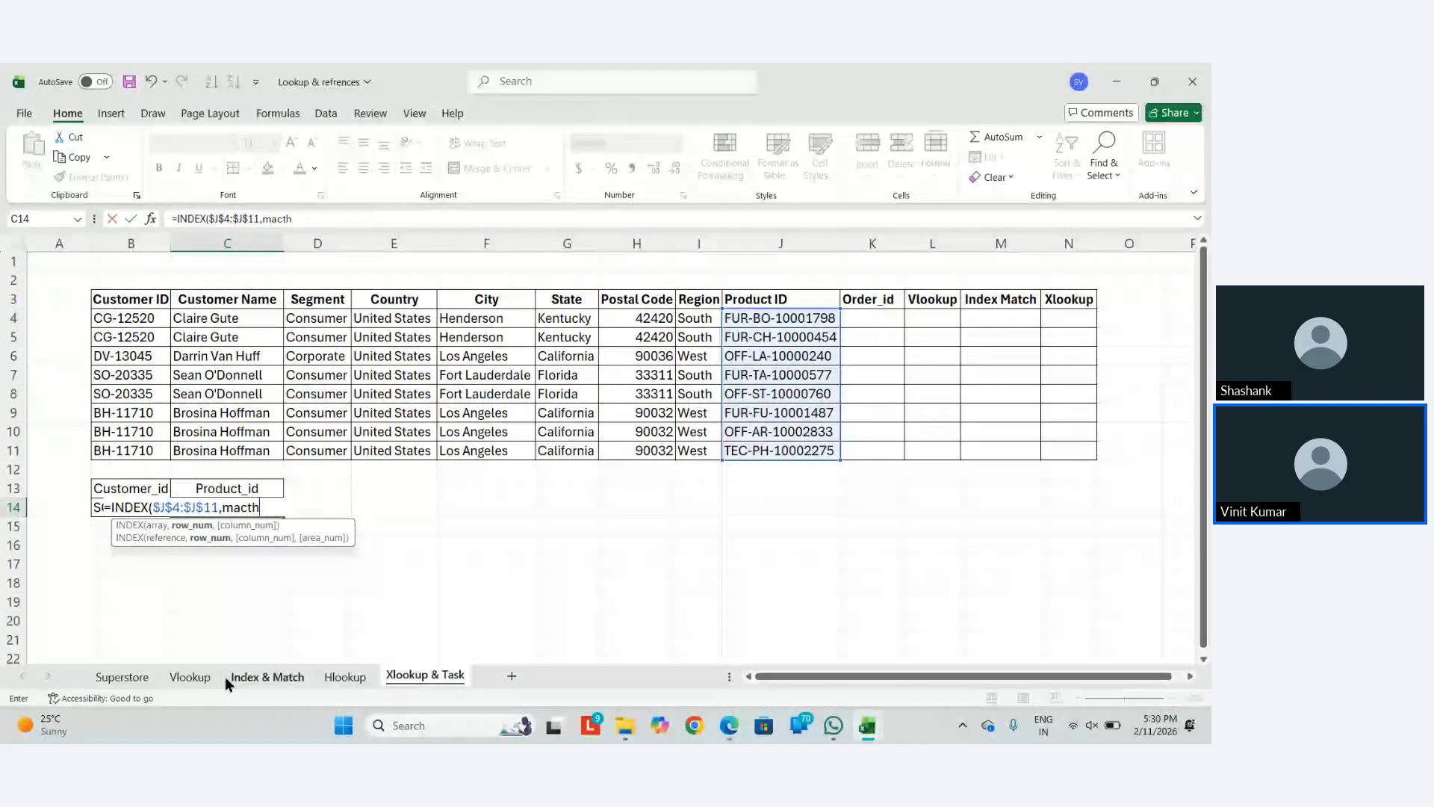
key(Down)
key(Down)
key(Tab)
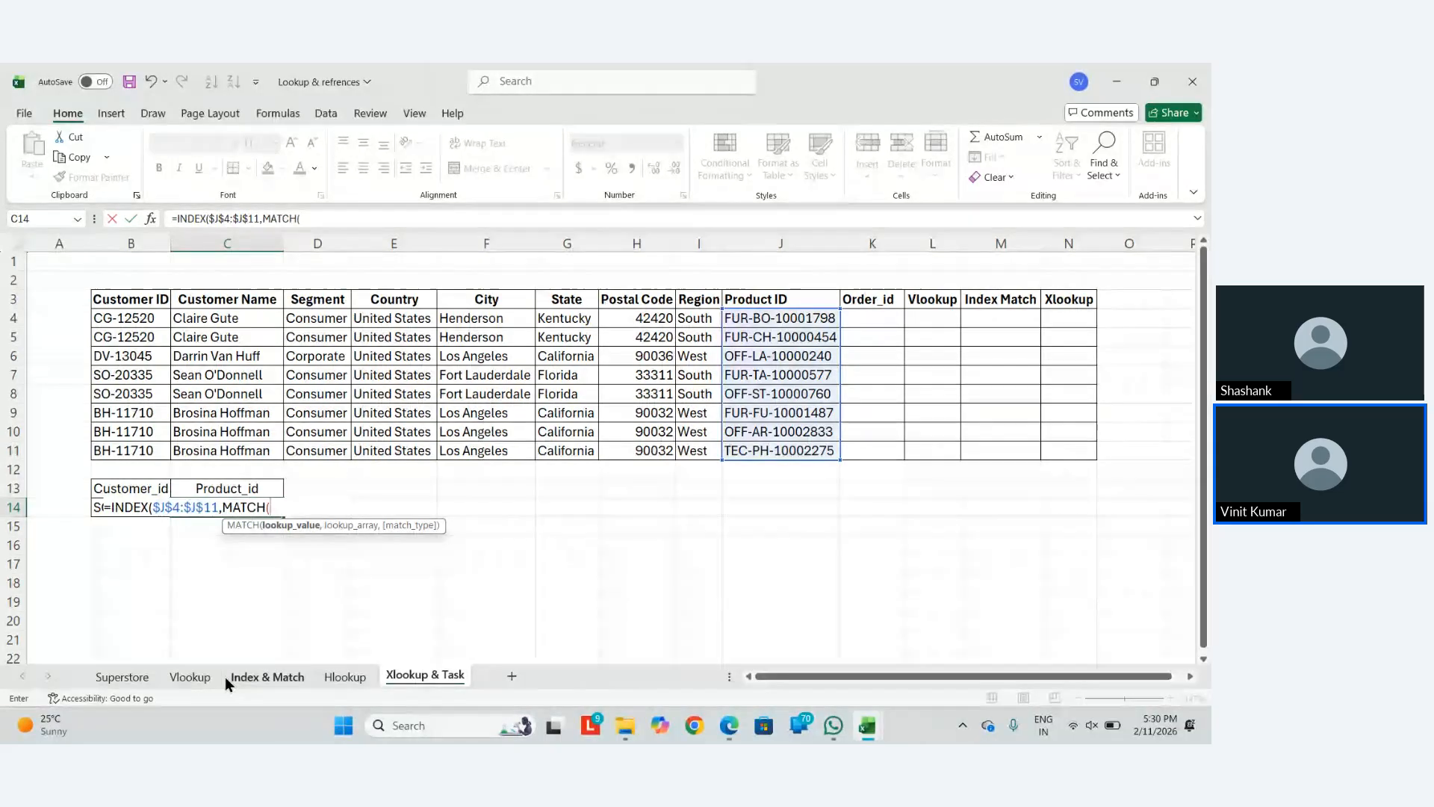
key(Left)
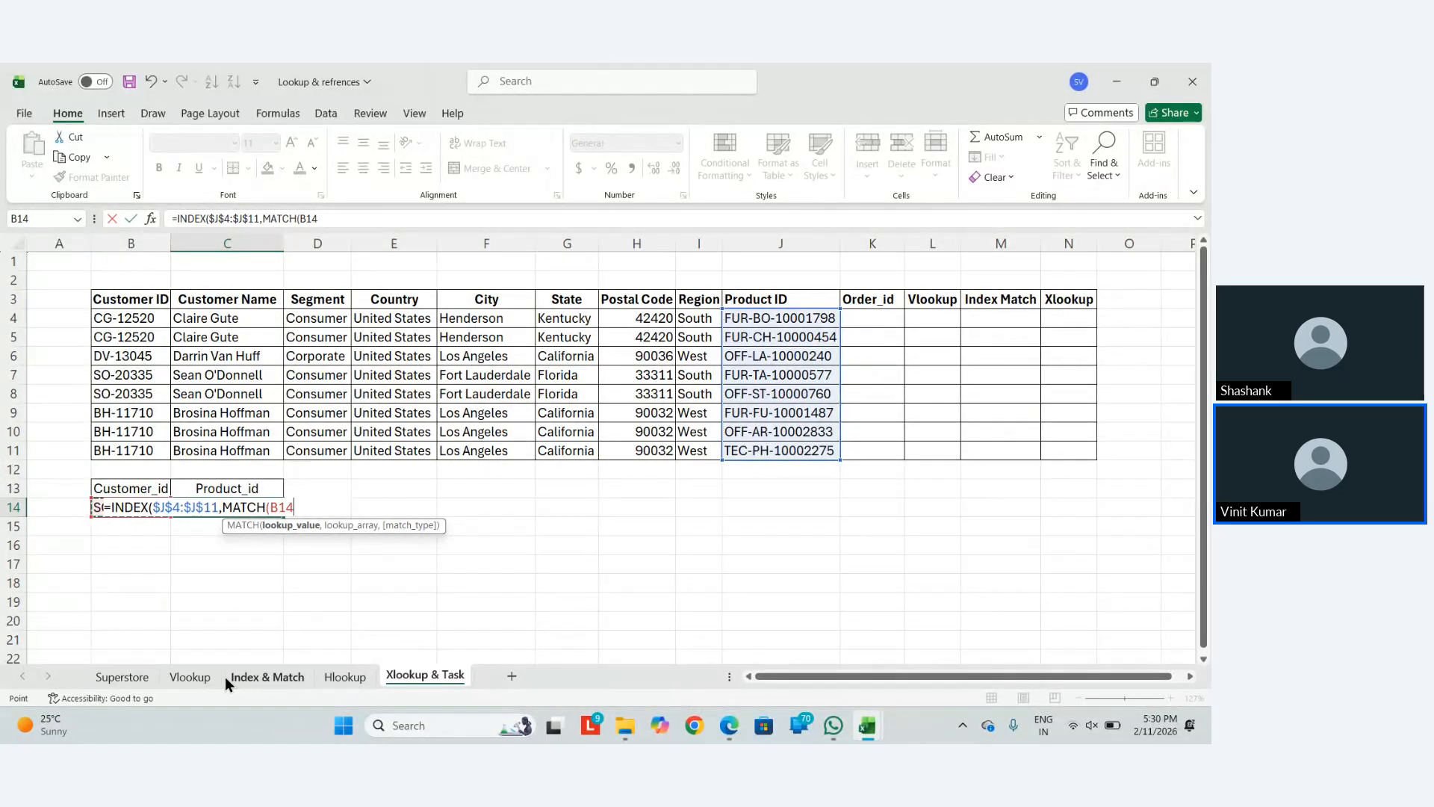
key(F4)
text(,)
key(ctrl+Up)
key(ctrl+Up)
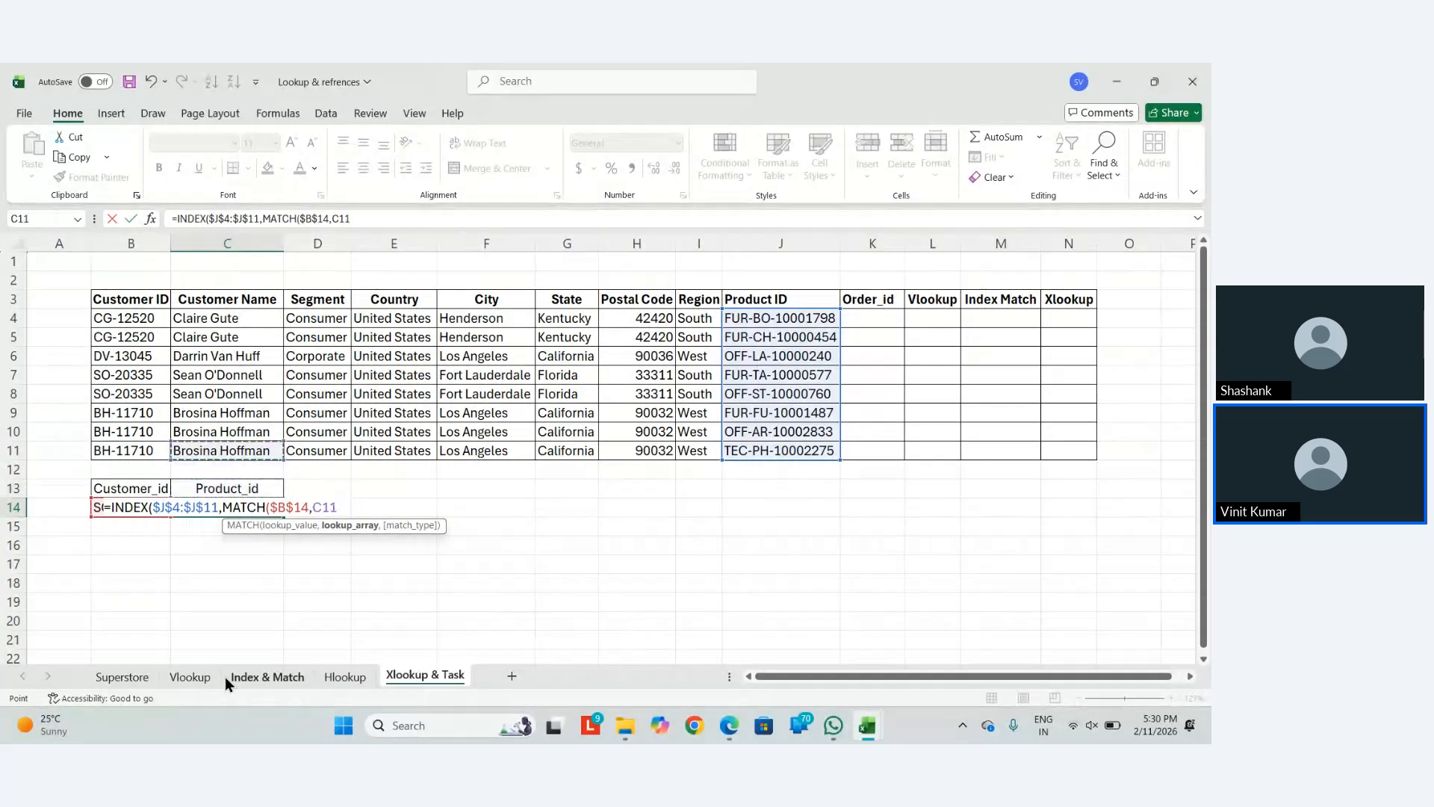
key(Left)
key(ctrl+shift+Up)
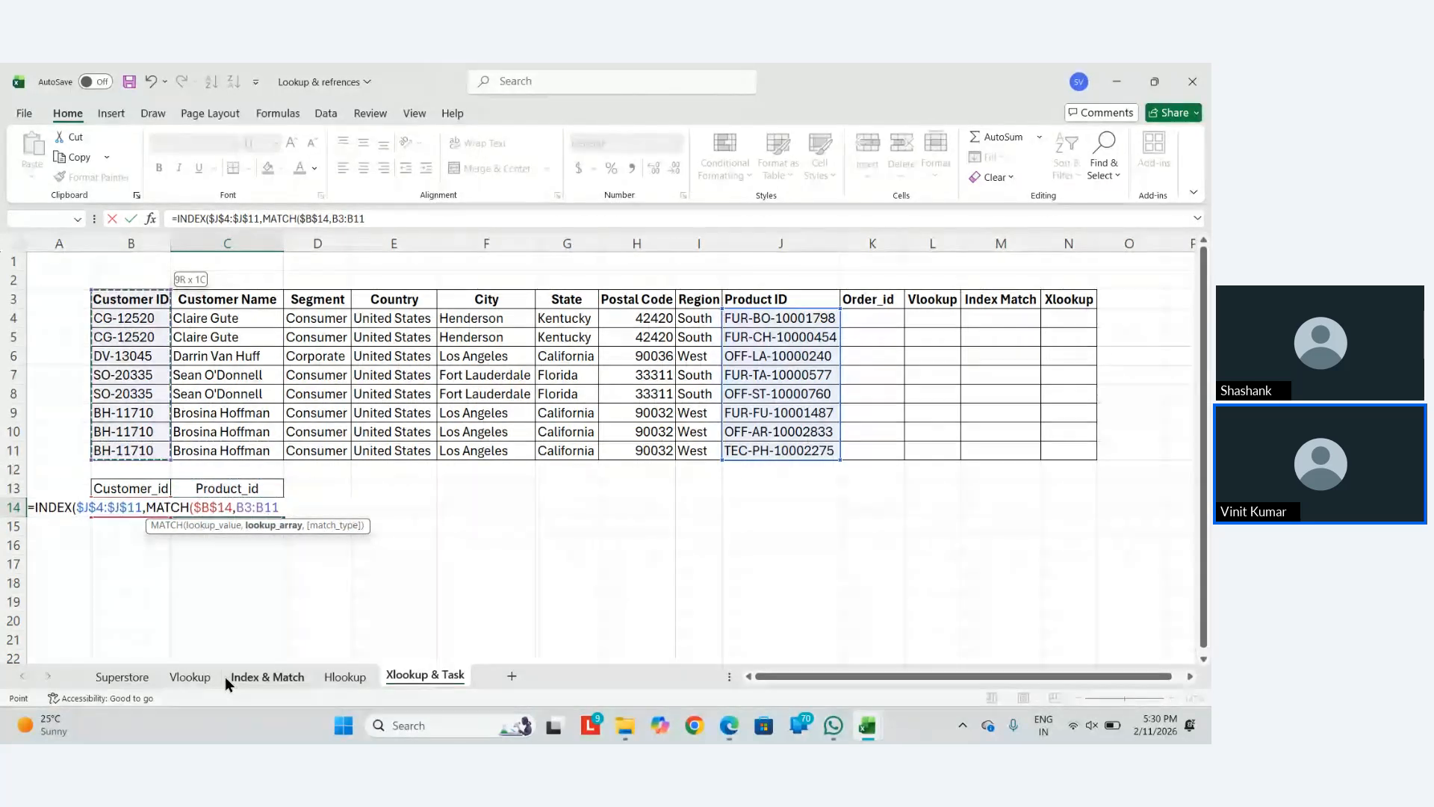
key(shift+Down)
key(F4)
text())
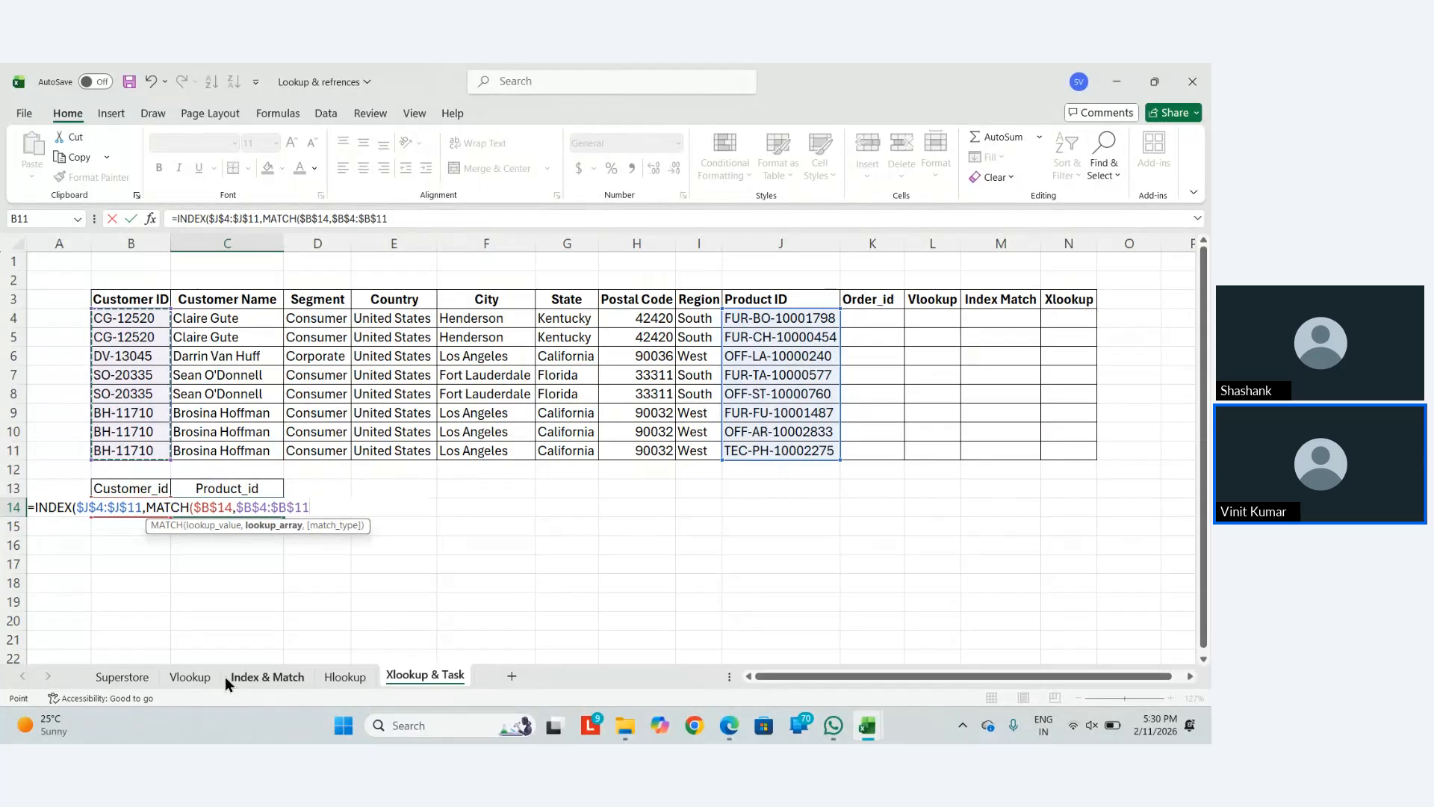
text())
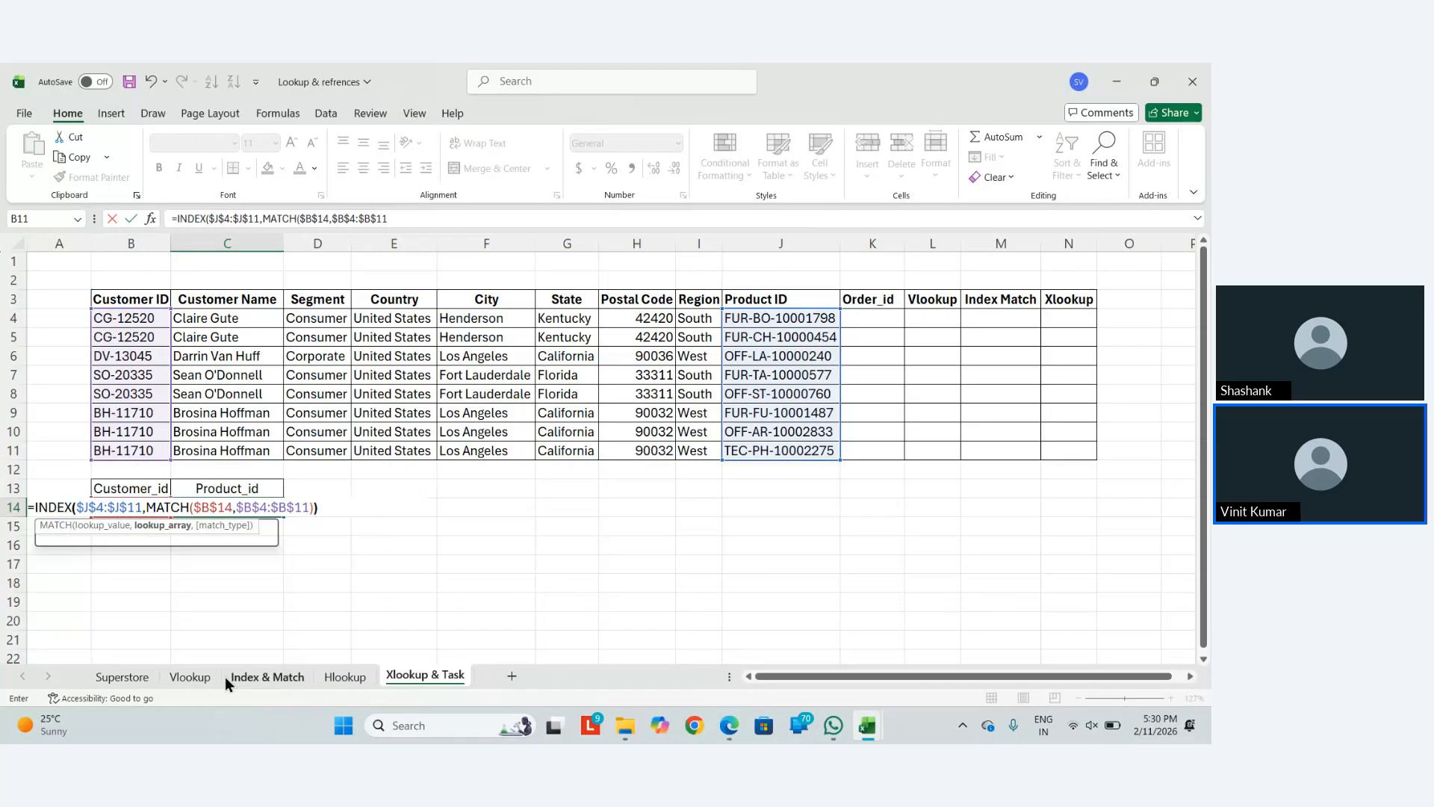
key(Return)
Clear the row 8 record B8:J8 and delete cells with shift up
click(744, 390)
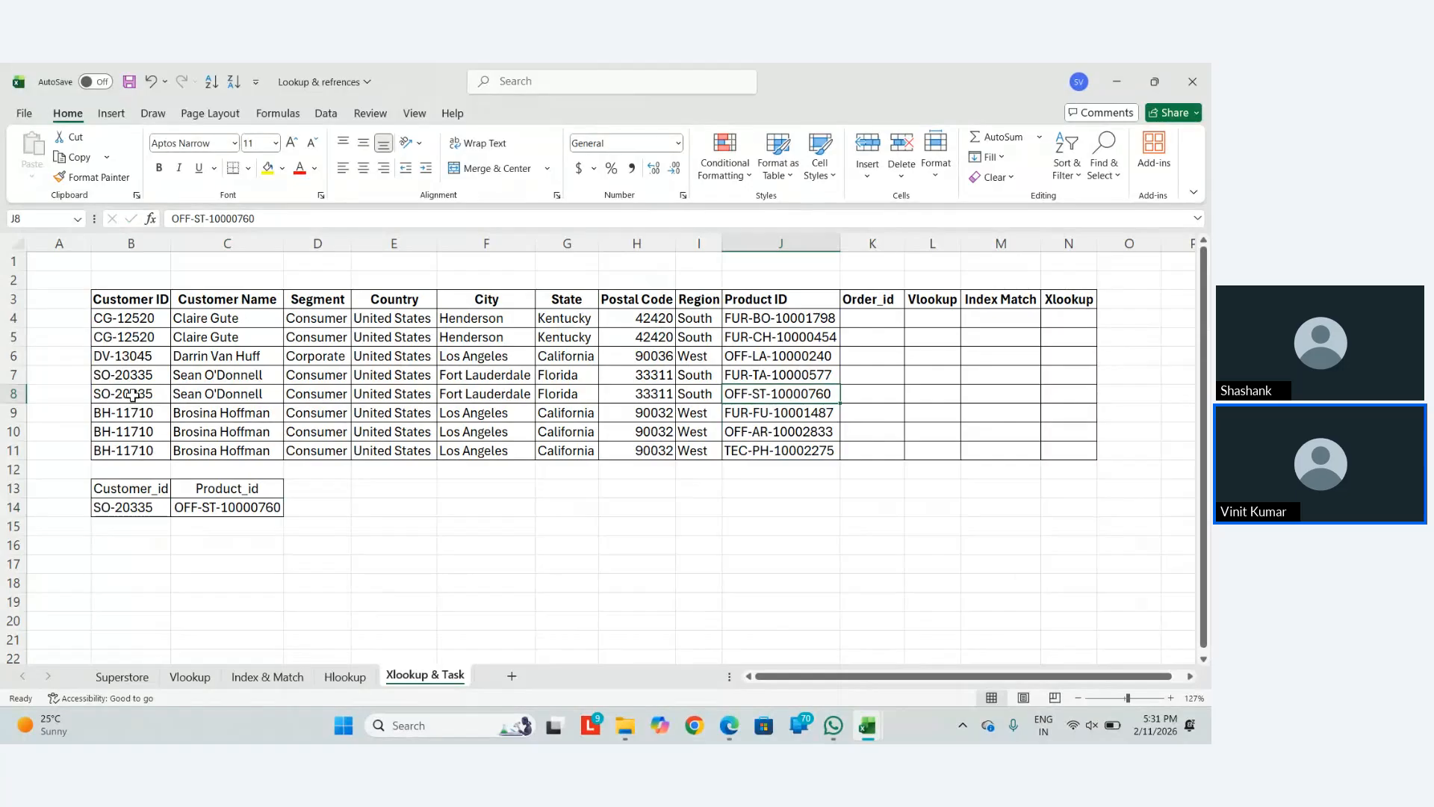
drag(132, 396, 754, 396)
key(Delete)
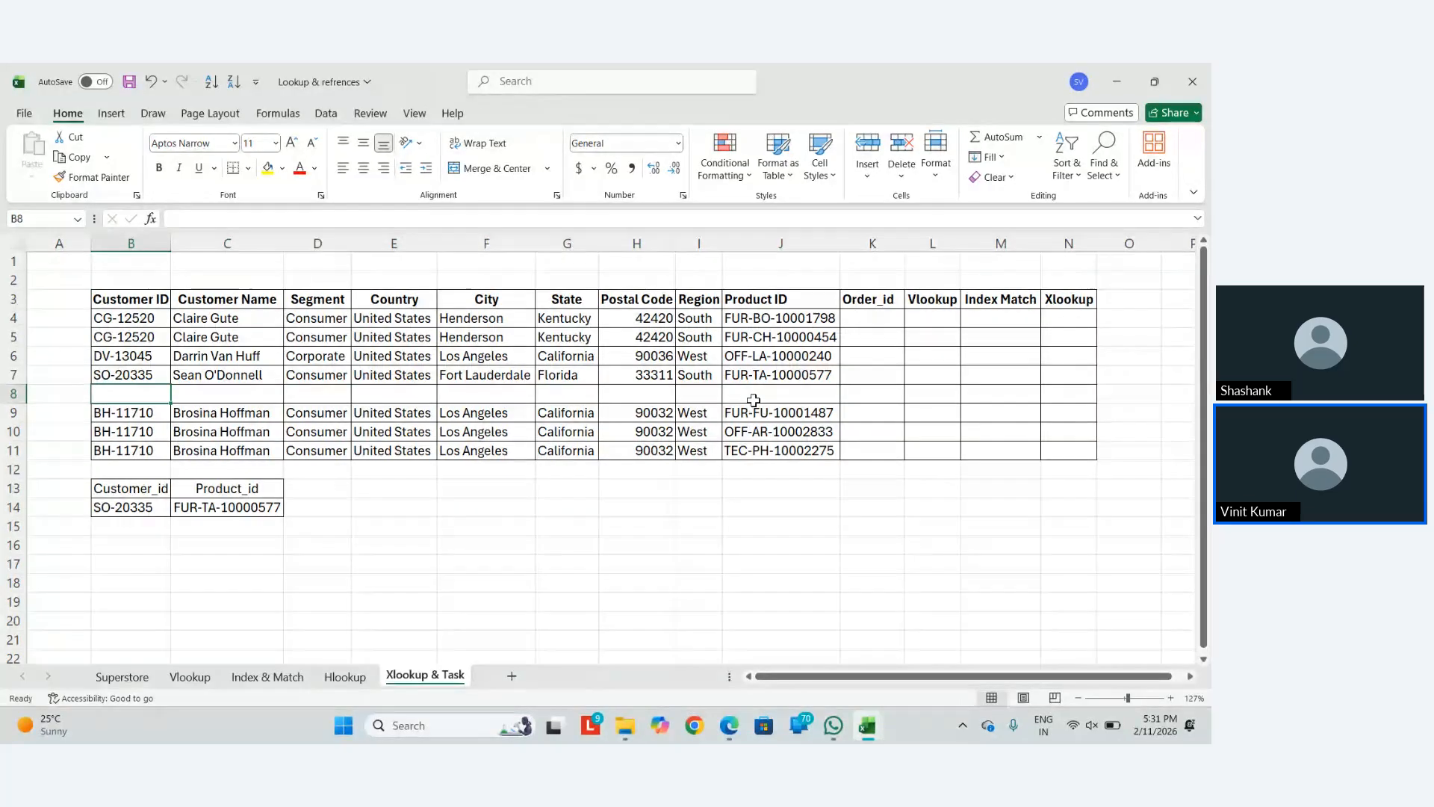
key(ctrl+minus)
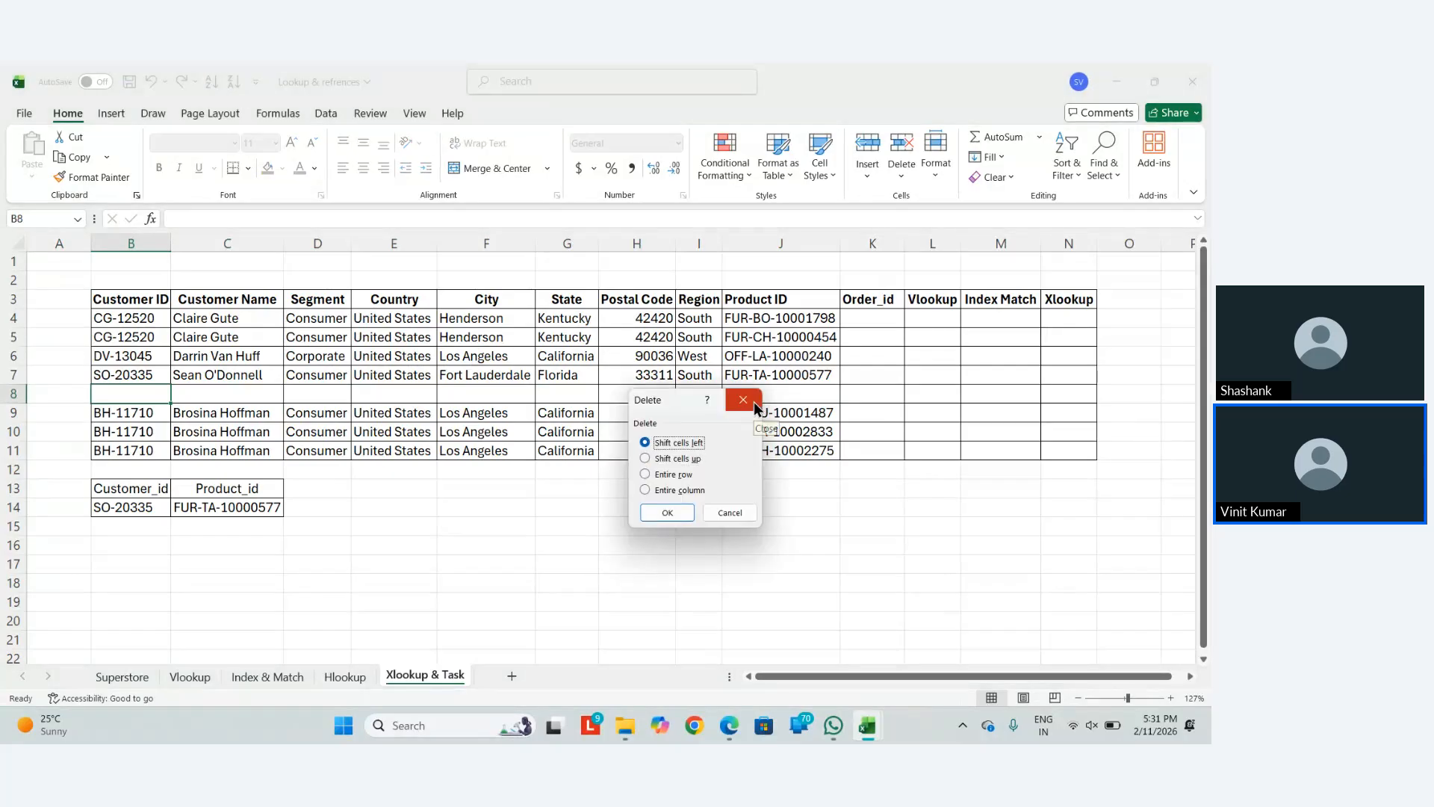
click(755, 402)
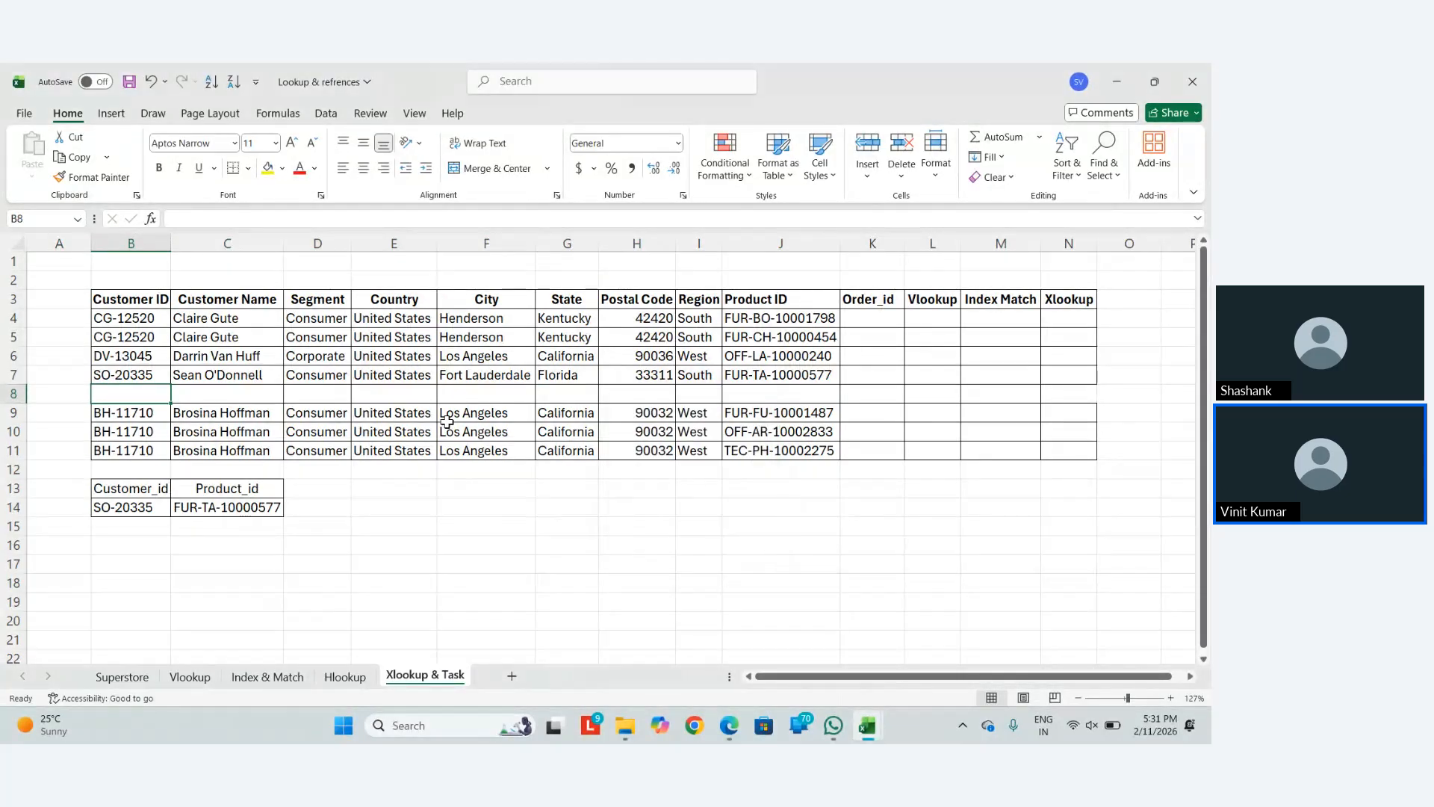
key(ctrl+minus)
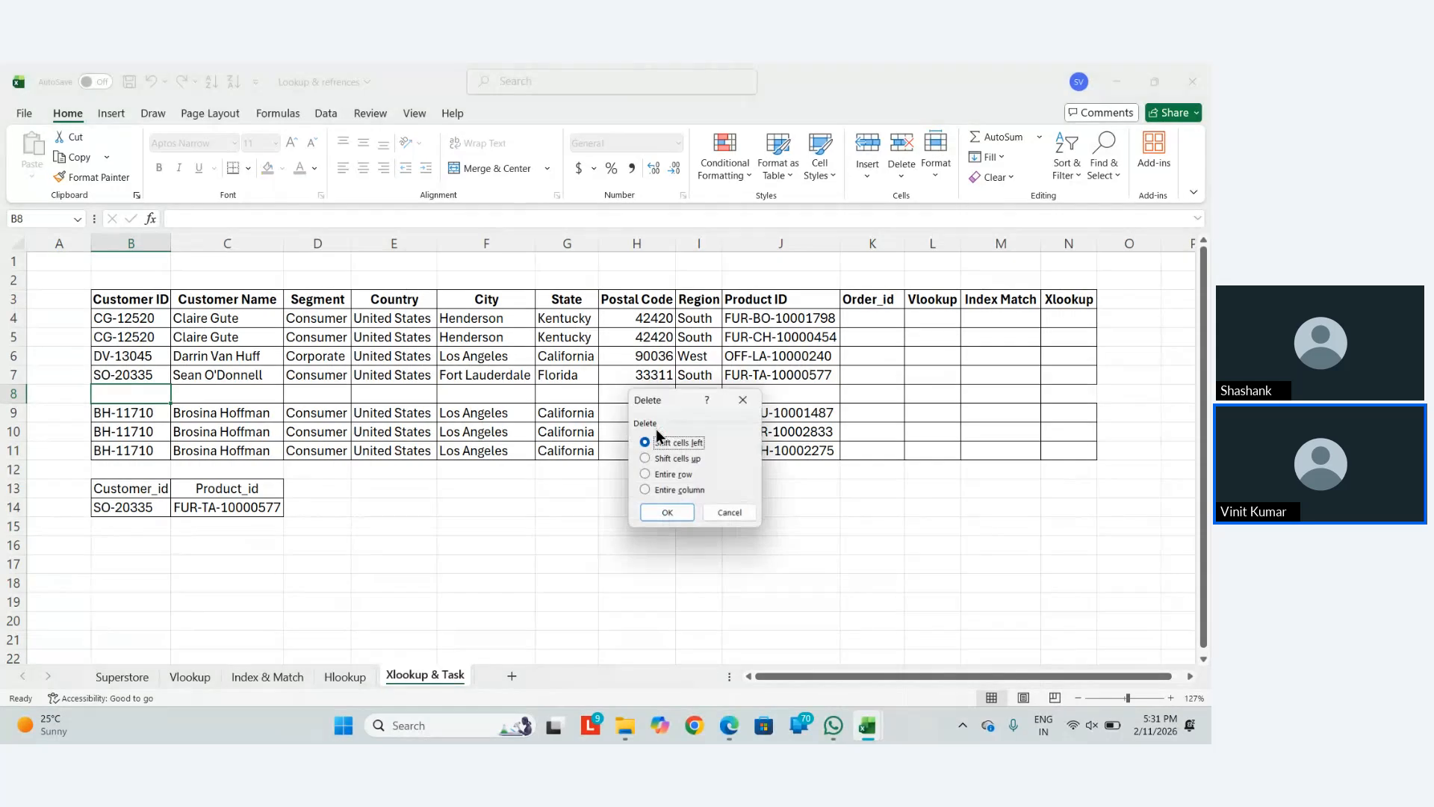
key(u)
key(Return)
Delete the remaining empty row 8 cells upward so C13 shows FUR-TA-10000577
key(Right)
key(Down)
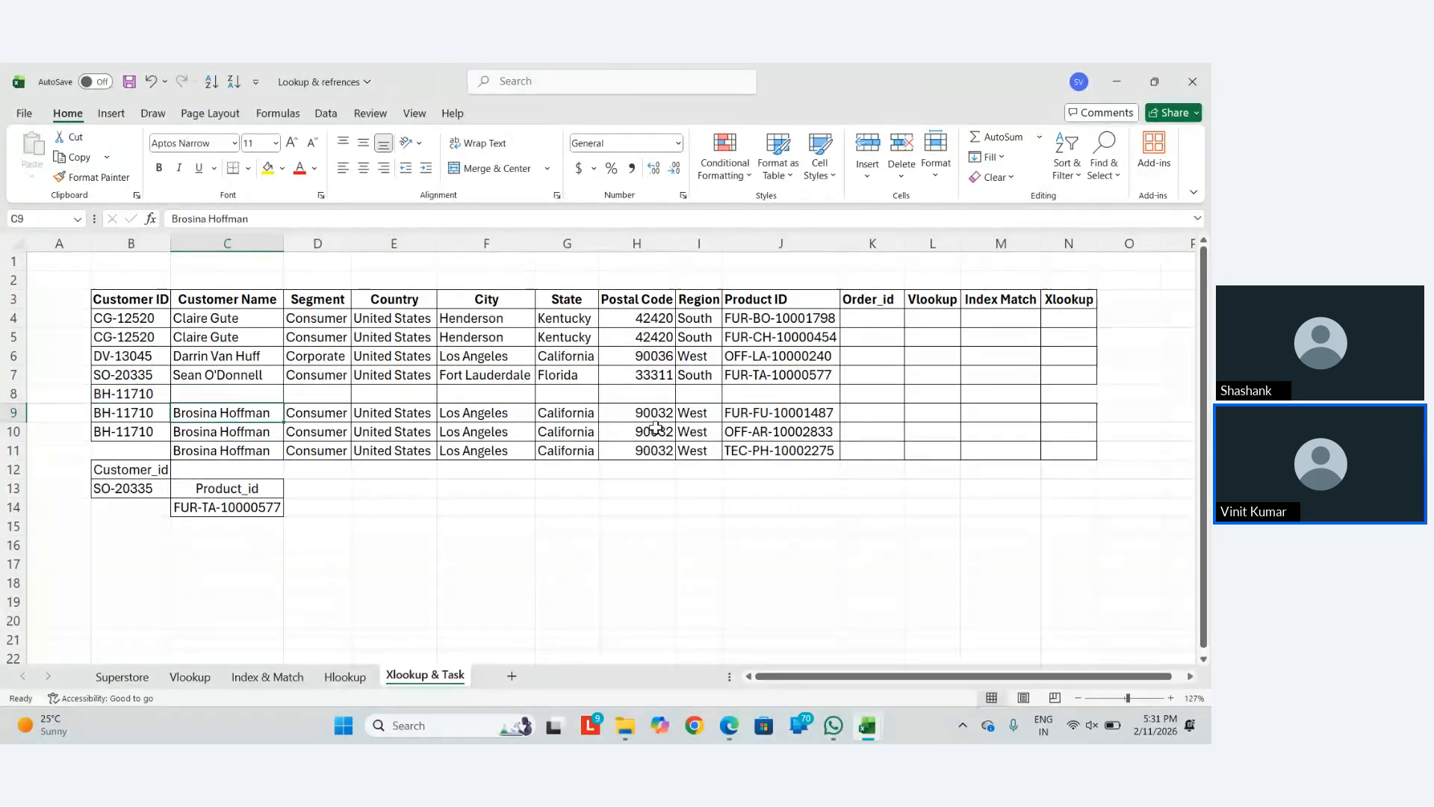
key(Up)
key(shift+Right)
key(shift+Right)
key(shift+Right)
key(shift+Right)
key(shift+Right)
key(shift+Right)
key(shift+Right)
key(shift+Right)
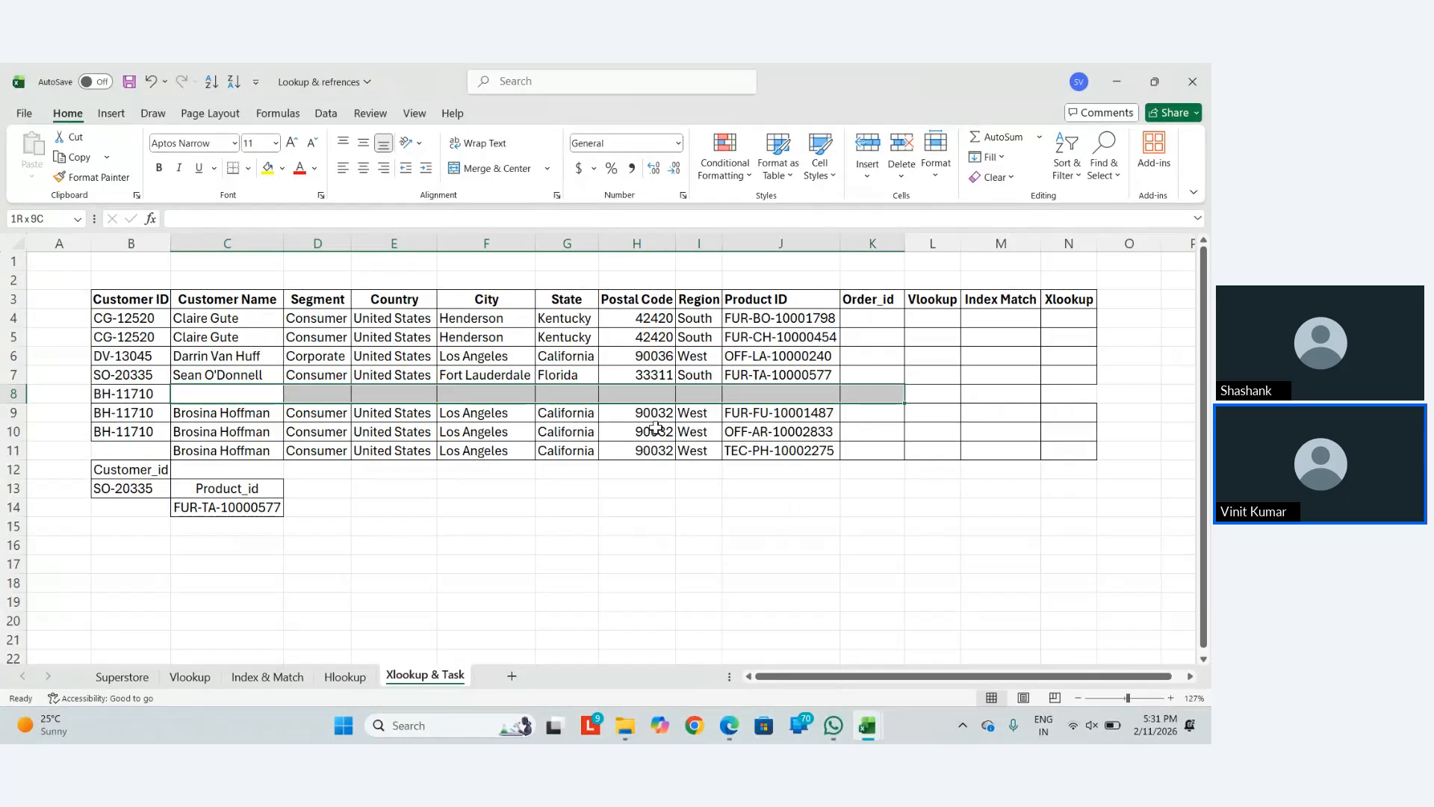
key(shift+Right)
key(shift+Right)
key(shift+Right)
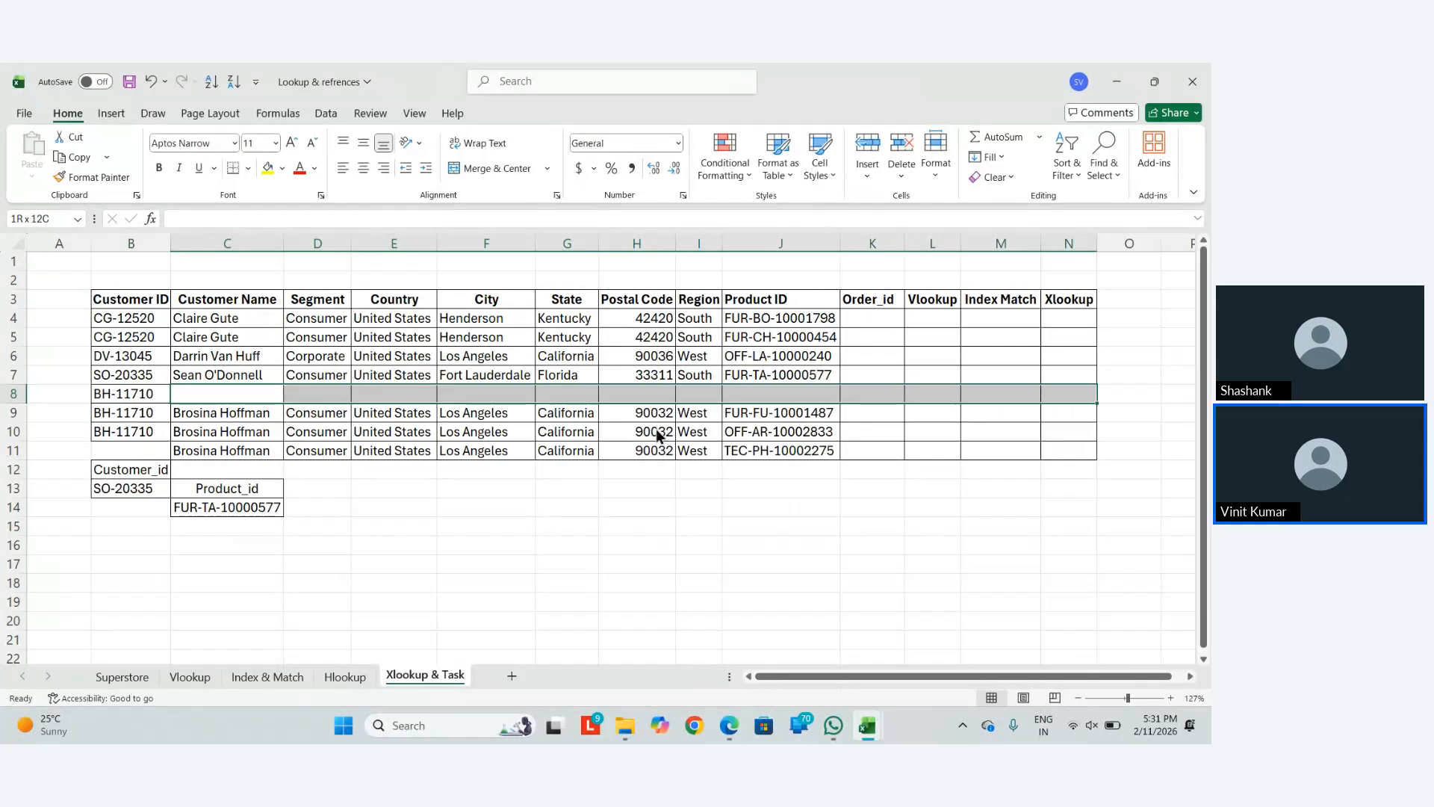
key(ctrl+minus)
key(Return)
key(Down)
key(Down)
key(Down)
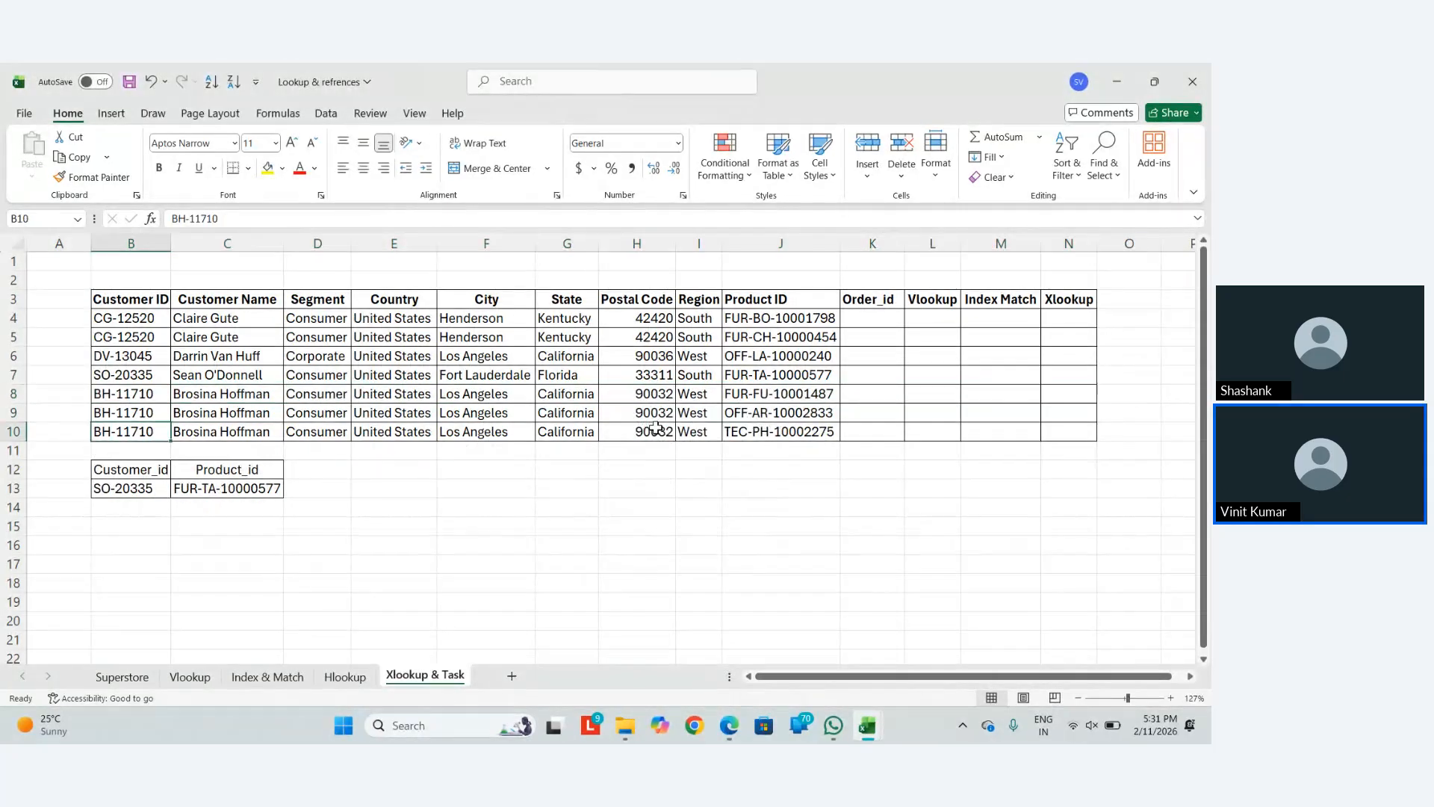
key(Left)
key(Down)
key(Right)
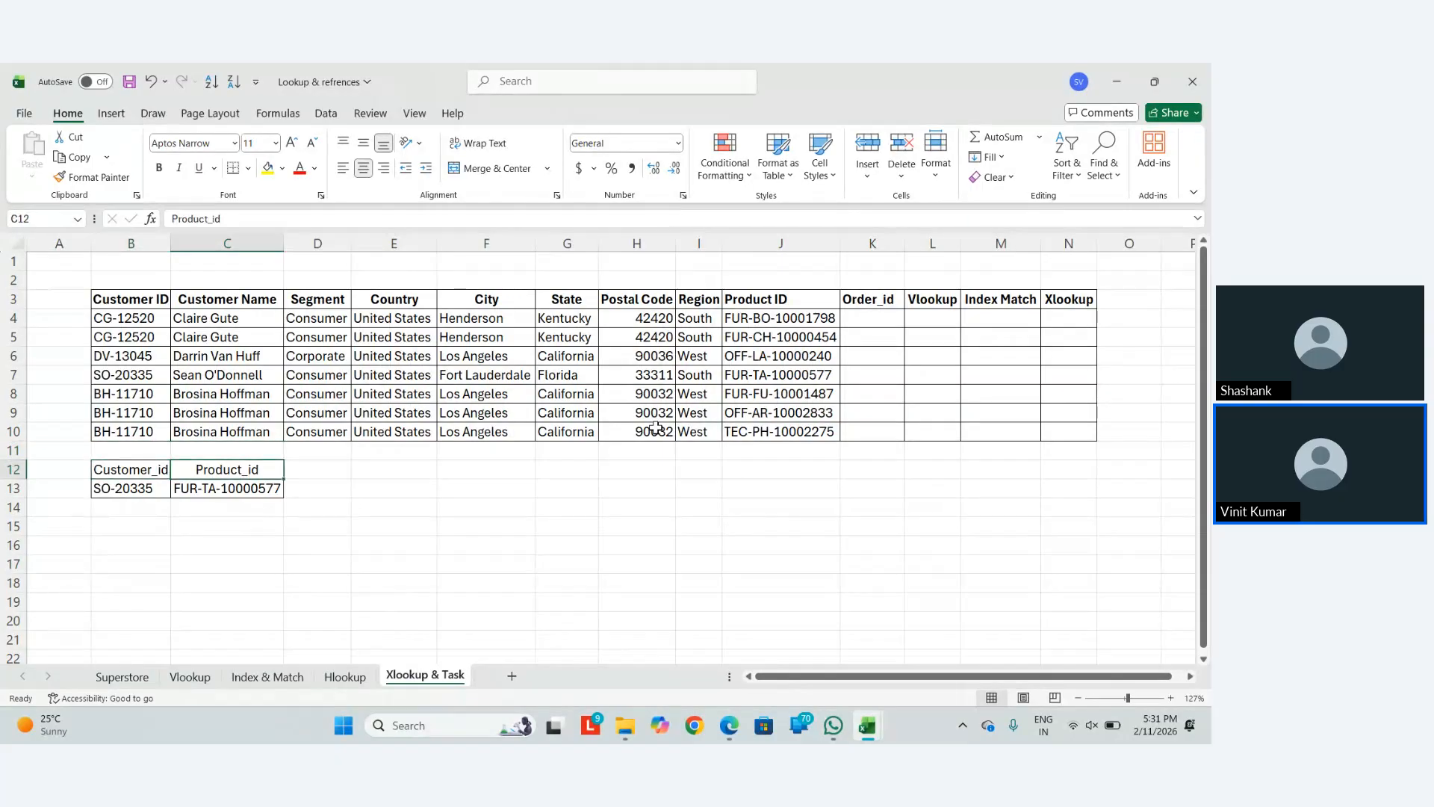
key(Left)
Paste C13 back as the value FUR-TA-10000577 and clear B13
key(Down)
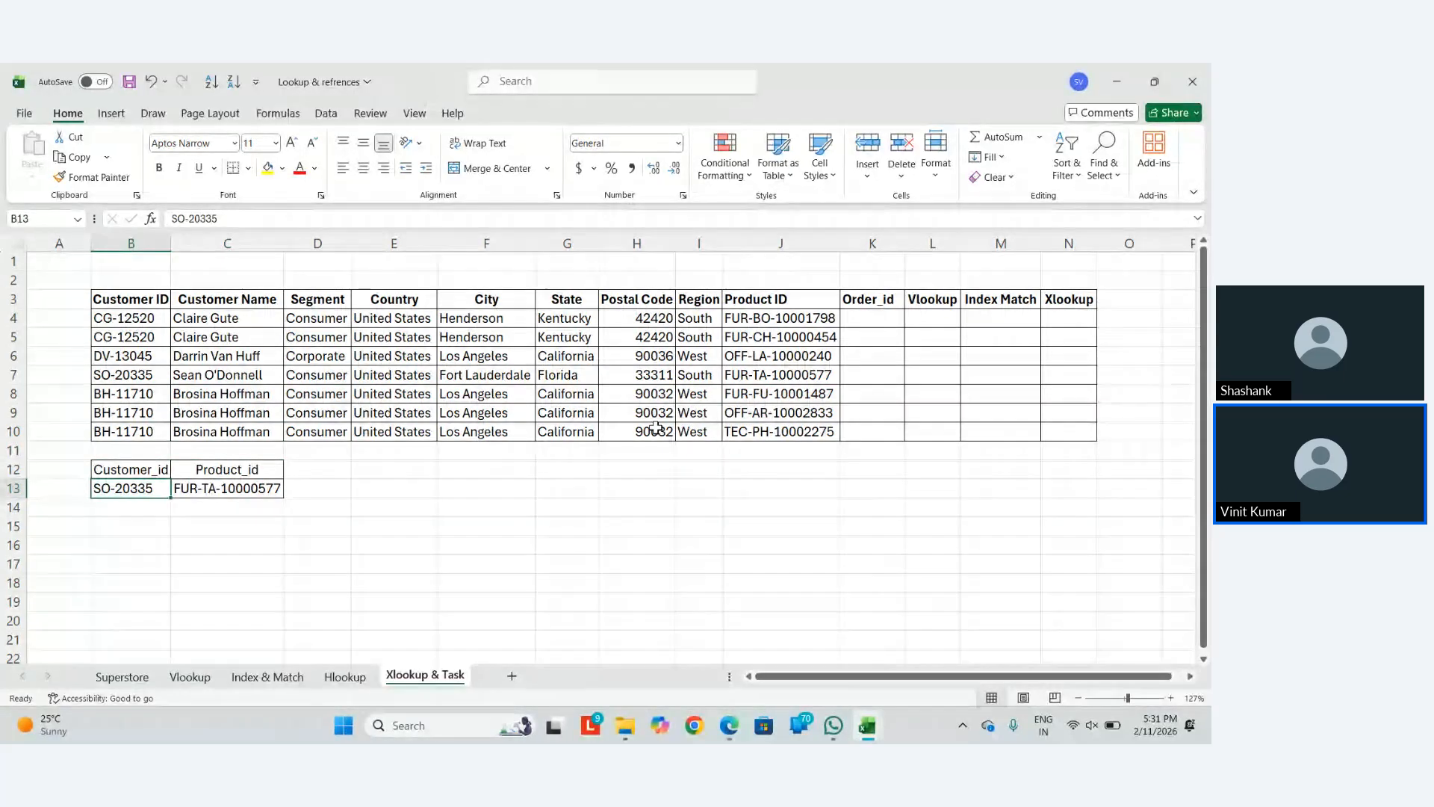
click(241, 490)
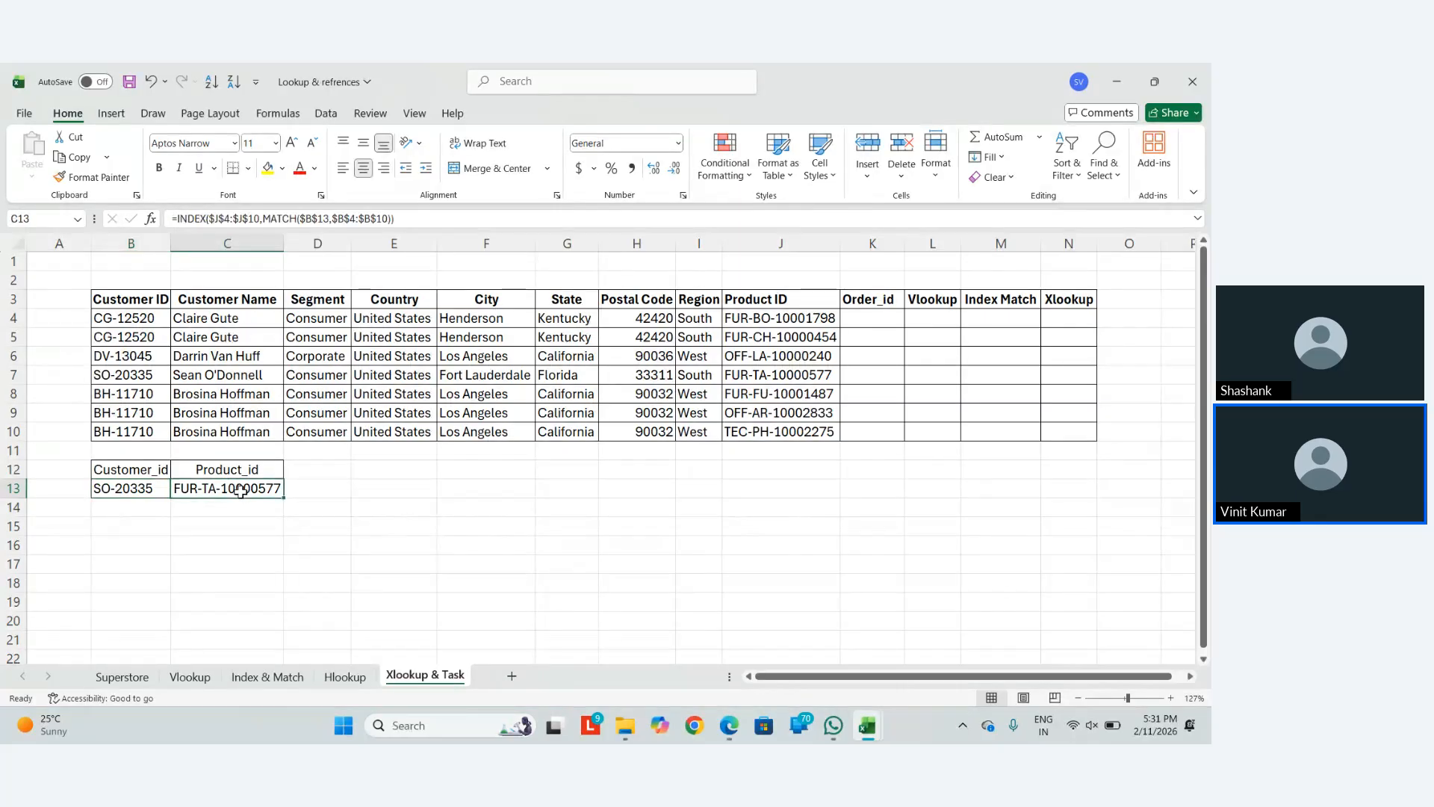
key(ctrl+c)
key(ctrl+alt+v)
key(v)
key(Return)
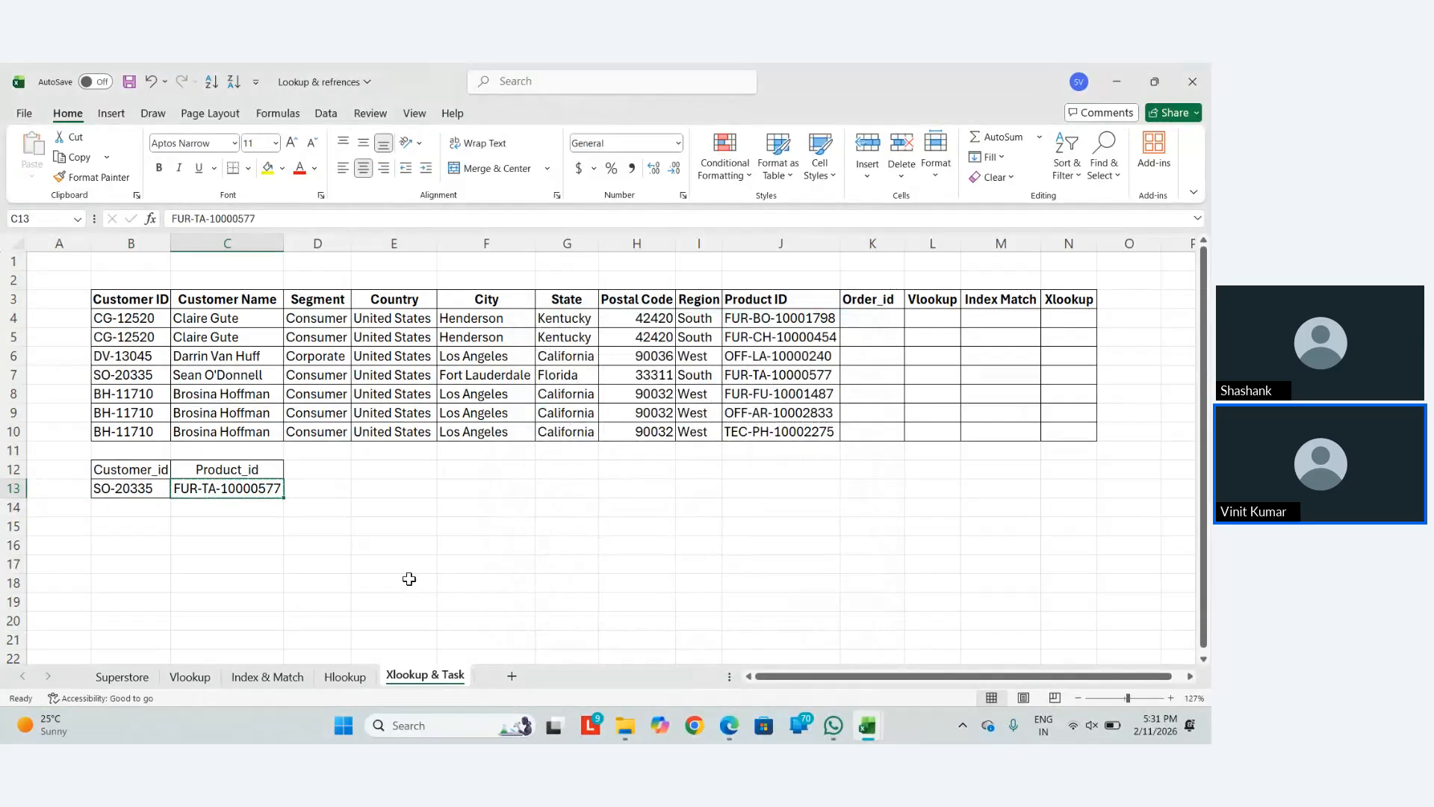
key(Left)
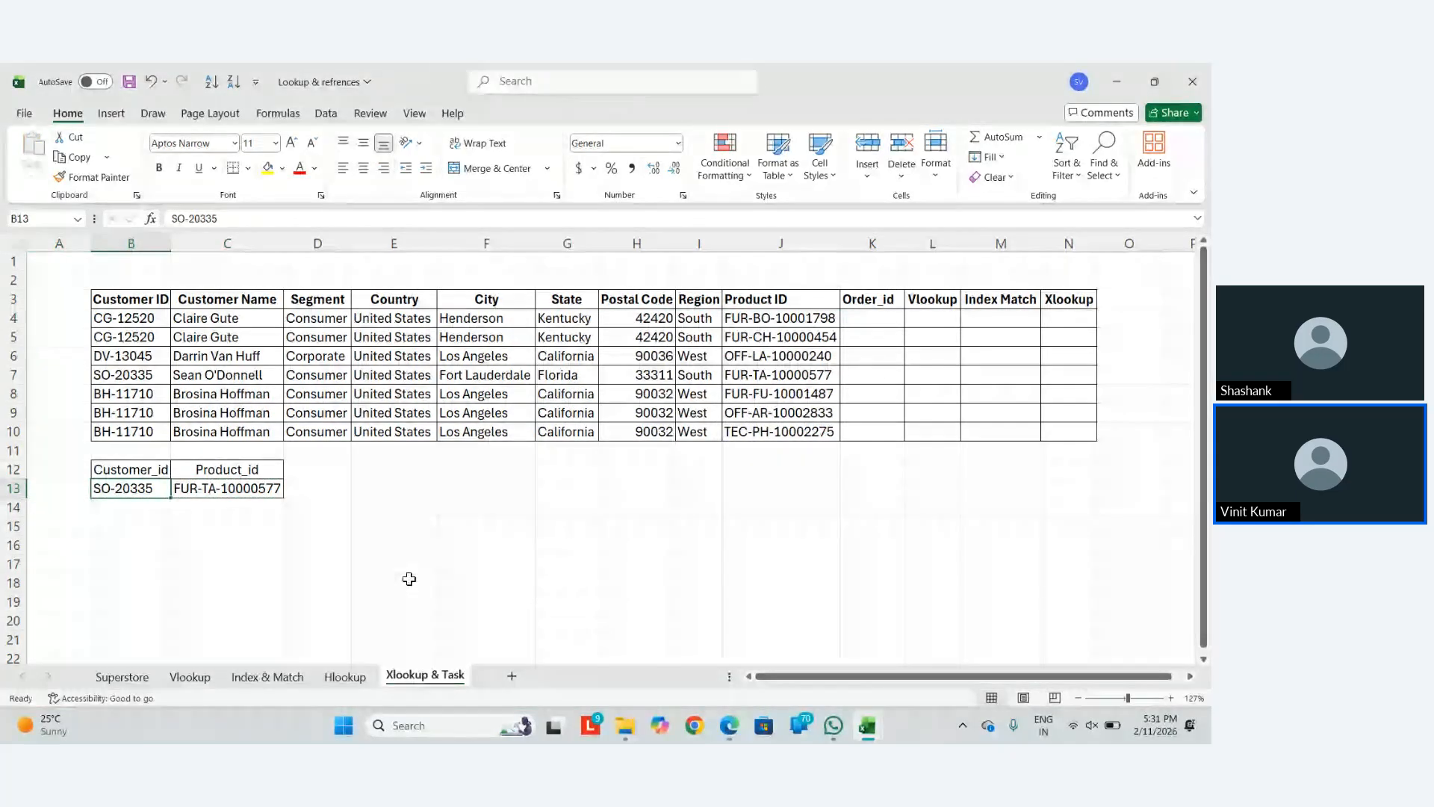
key(BackSpace)
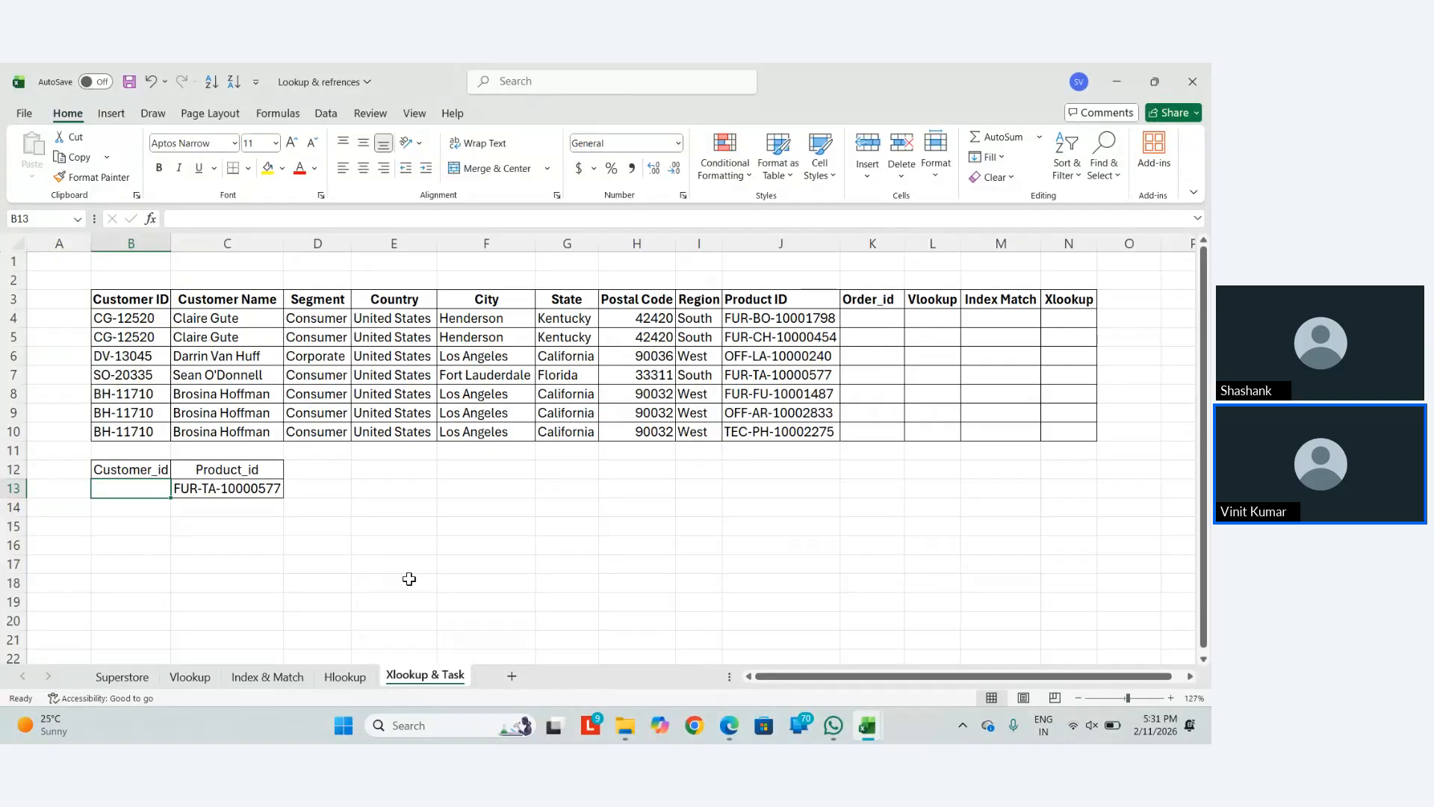
Begin B13's formula as =INDEX($B$4:$B$10, over the Customer ID column
text(=ind)
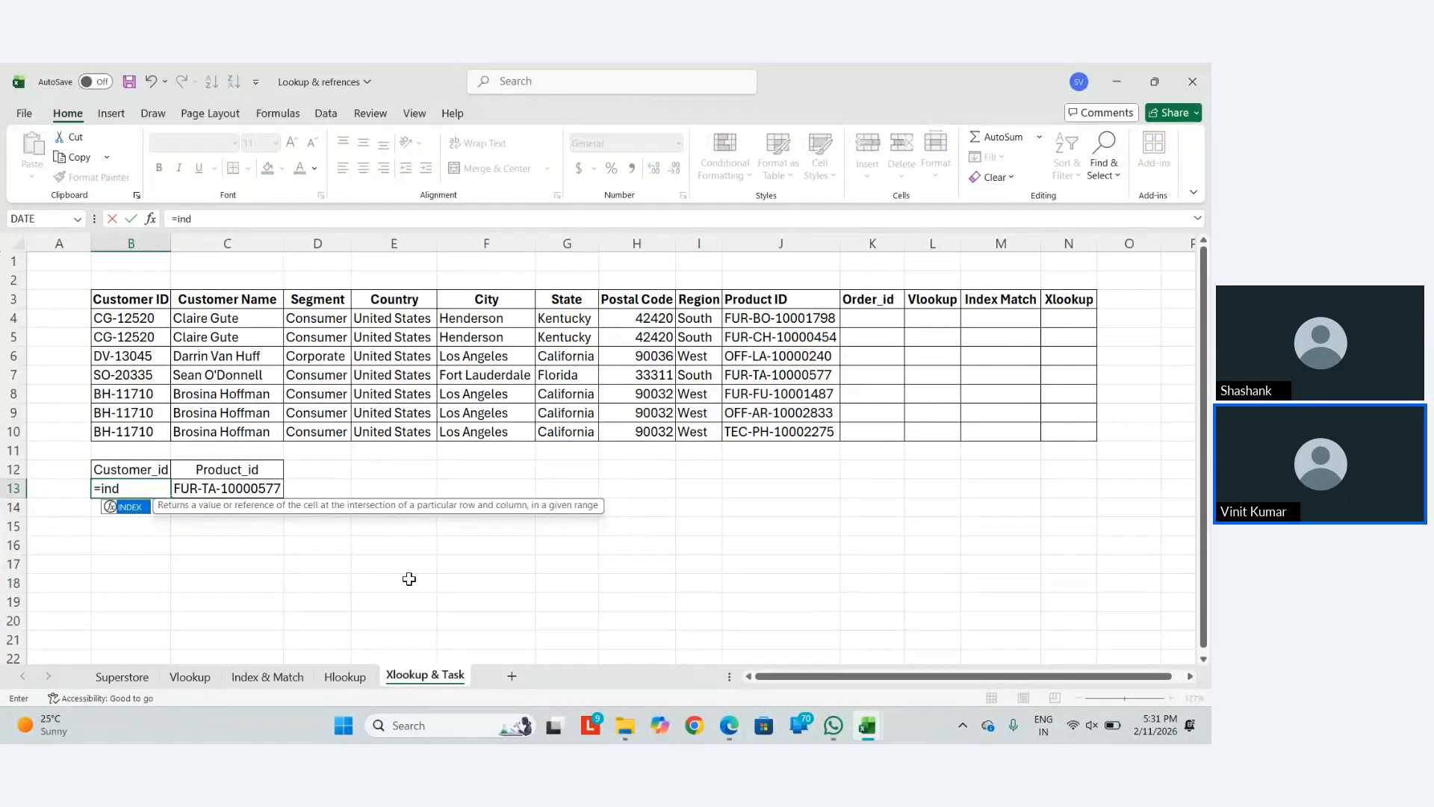
key(Tab)
key(Up)
key(Up)
key(Up)
key(Right)
key(Right)
key(Up)
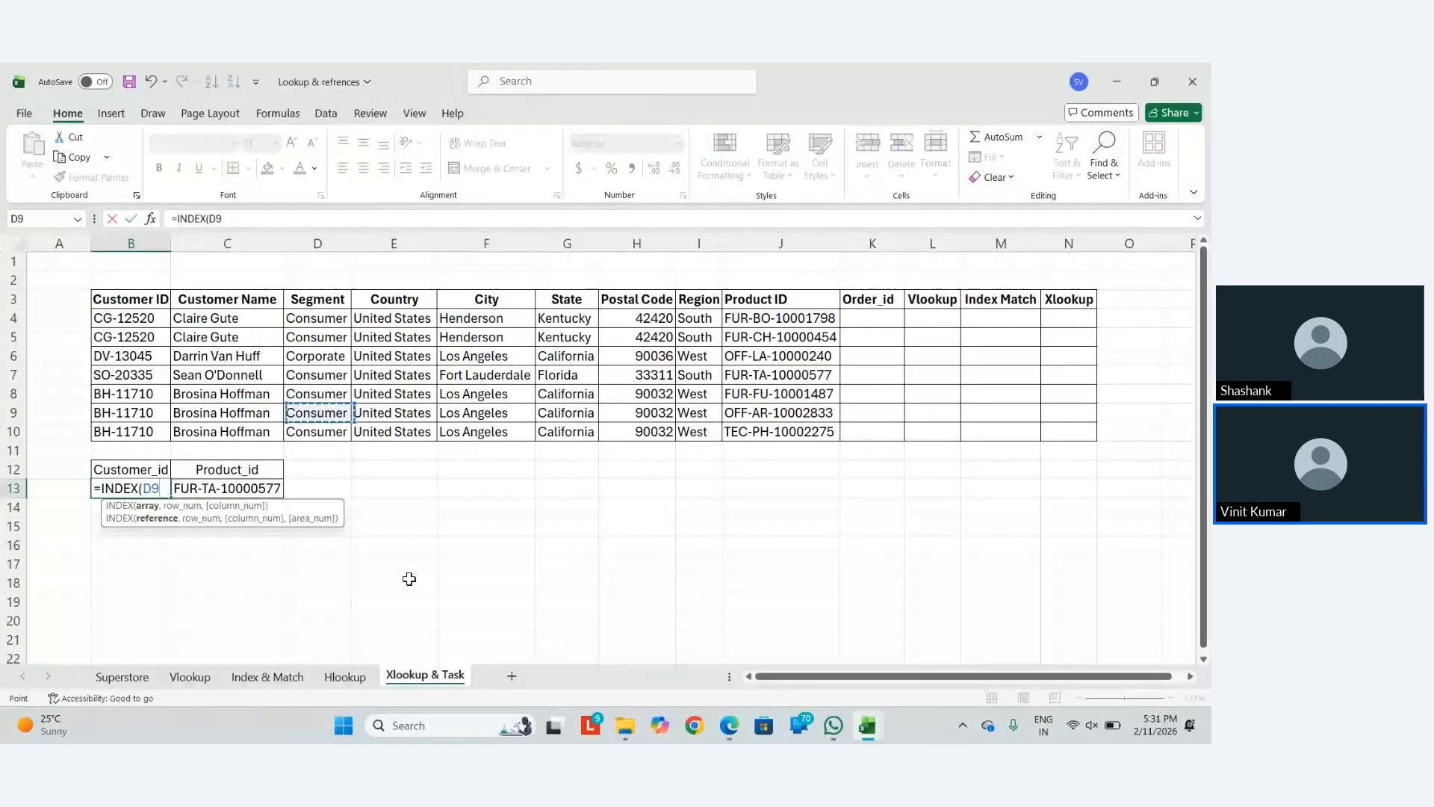
key(Down)
key(Left)
key(Left)
key(Left)
key(Right)
key(Up)
key(Down)
key(shift+Up)
key(shift+Up)
key(shift+Up)
key(shift+Up)
key(shift+Up)
key(shift+Up)
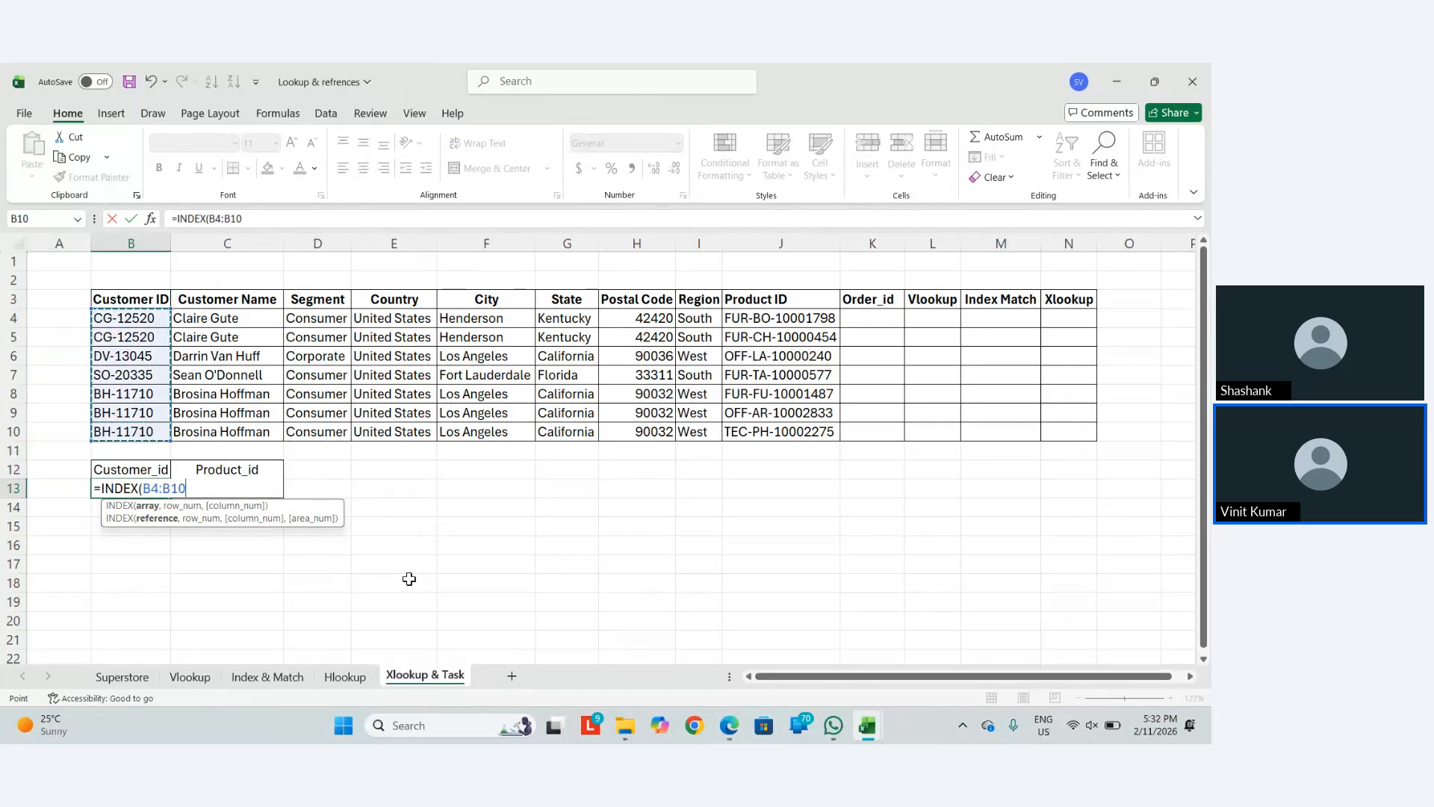
key(F4)
Add MATCH($C$13, and point at the Product ID range J4:J10
text(,macth)
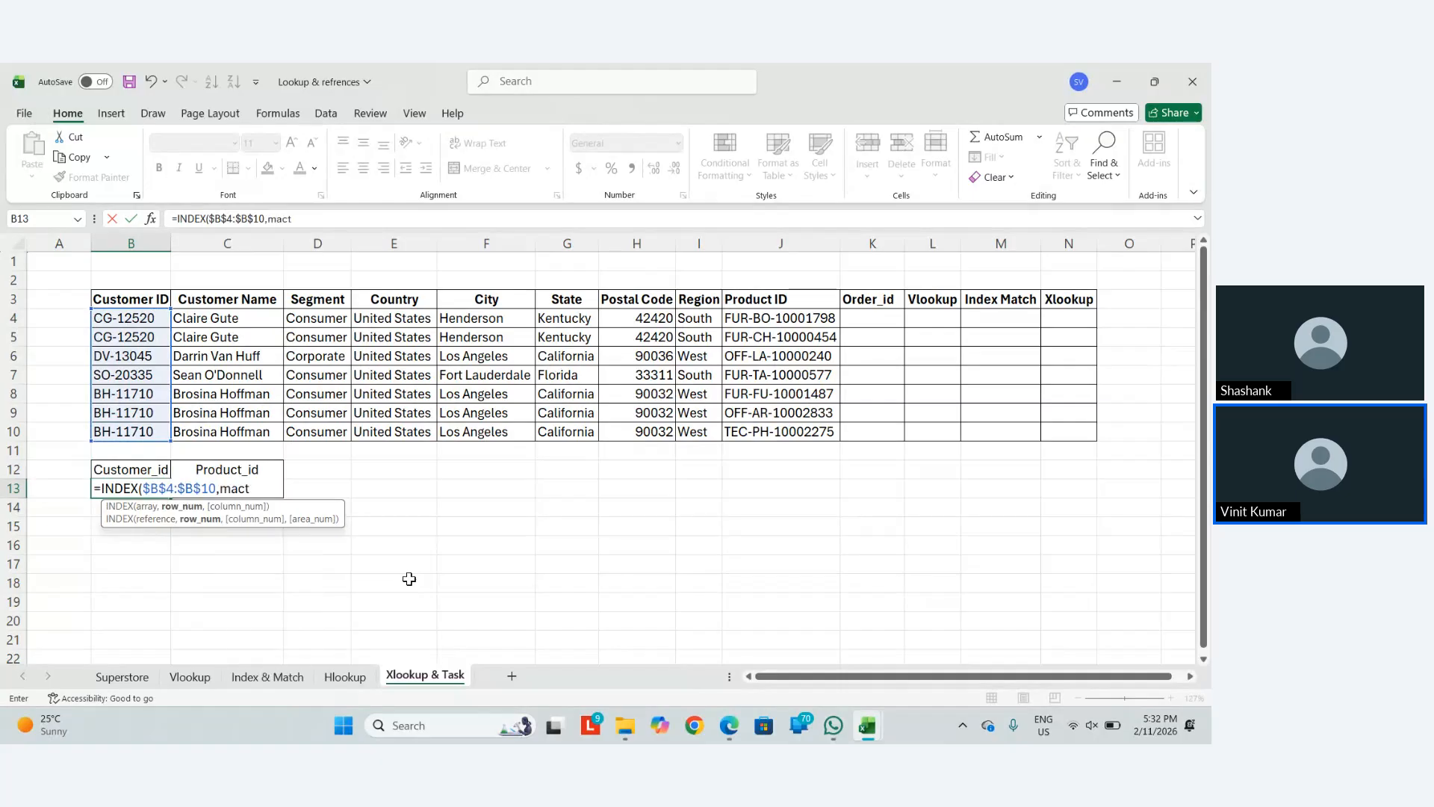
key(BackSpace)
key(BackSpace)
key(BackSpace)
text(tc)
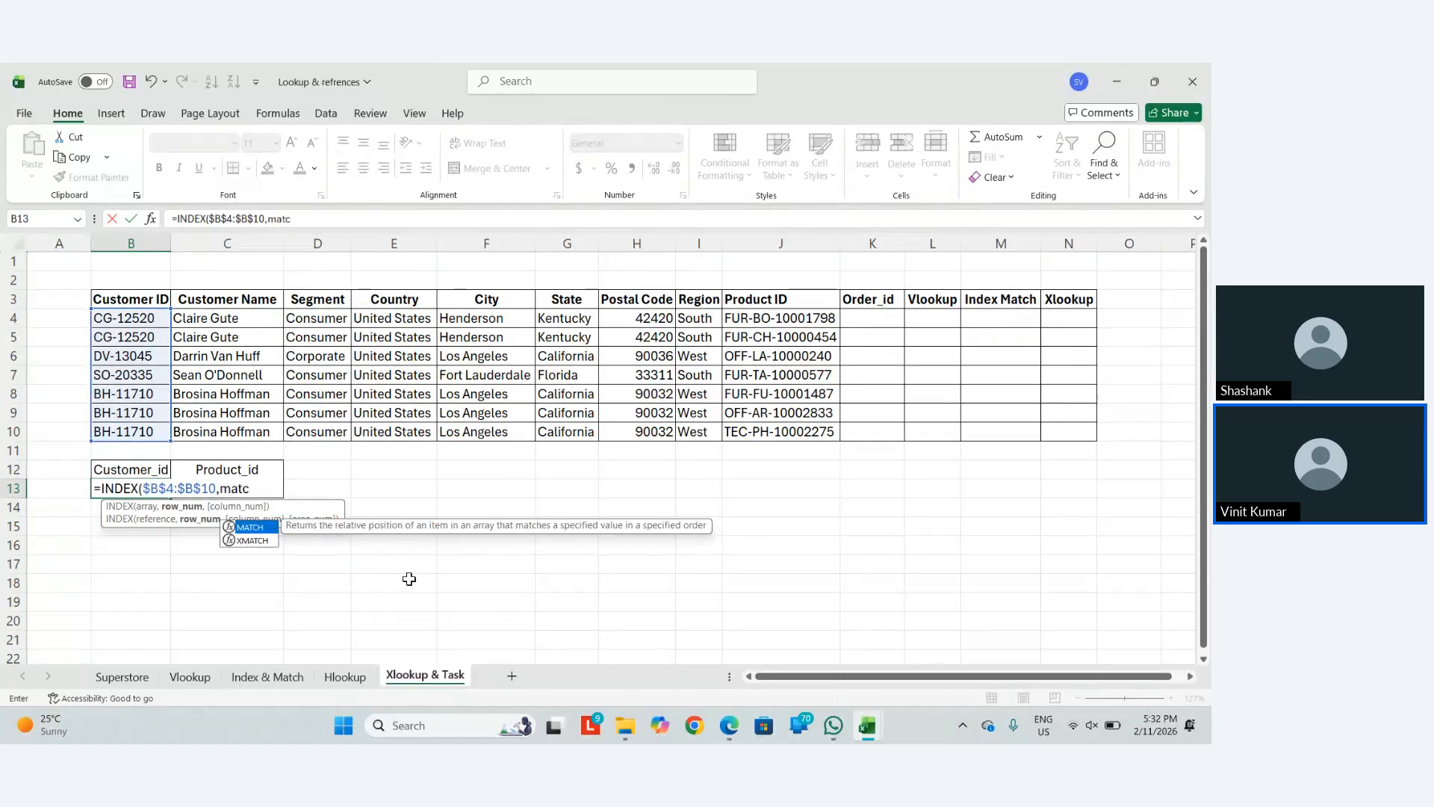
key(Tab)
key(Right)
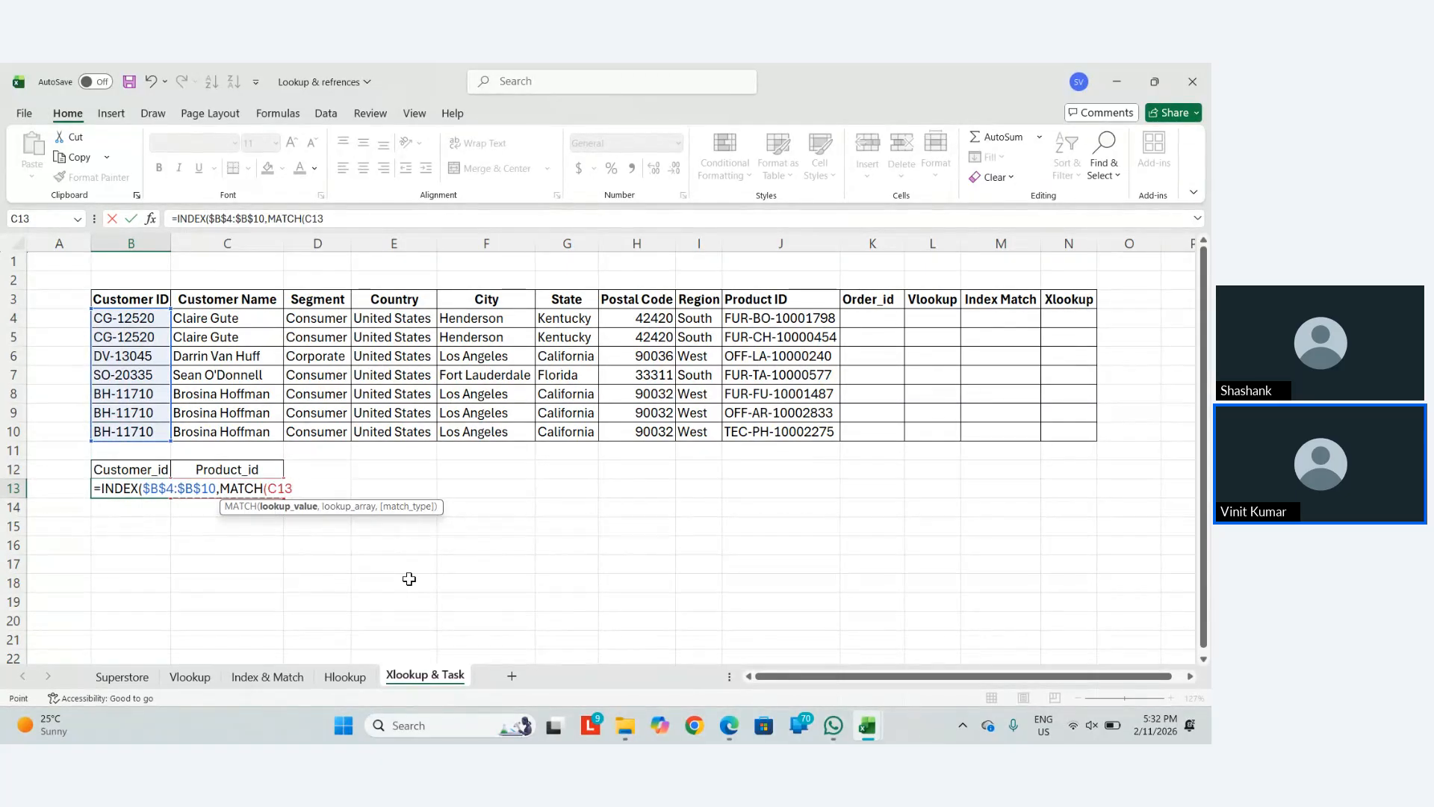
key(F4)
text(,)
key(Up)
key(Right)
key(Right)
key(Up)
key(Right)
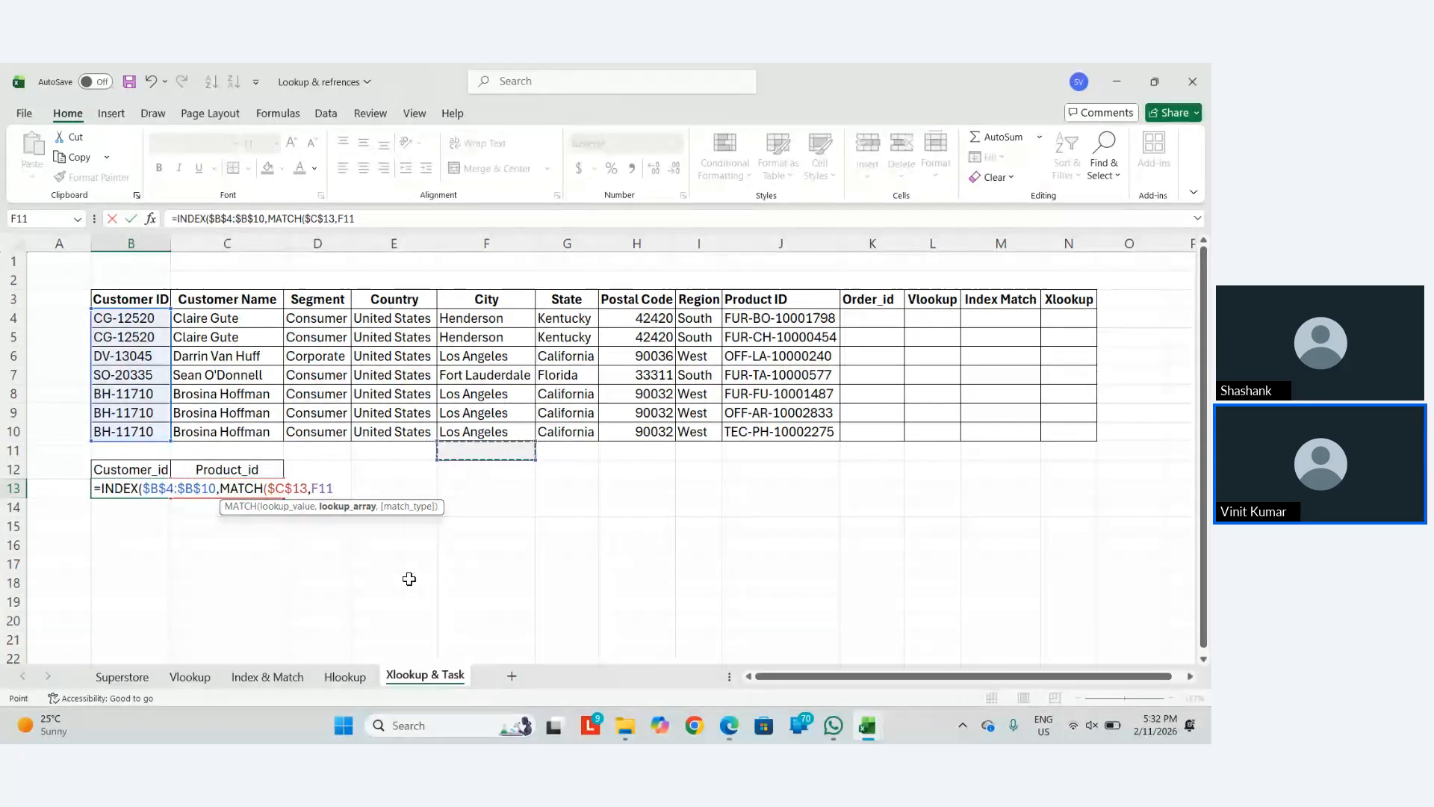
key(Right)
key(Right)
key(Right)
key(Right)
key(Up)
key(shift+Up)
key(shift+Up)
key(shift+Up)
key(shift+Up)
key(shift+Up)
key(shift+Up)
Finish B13 as =INDEX($B$4:$B$10,MATCH($C$13,$J$4:$J$10,0)) and switch to the colour-table workbook
key(F4)
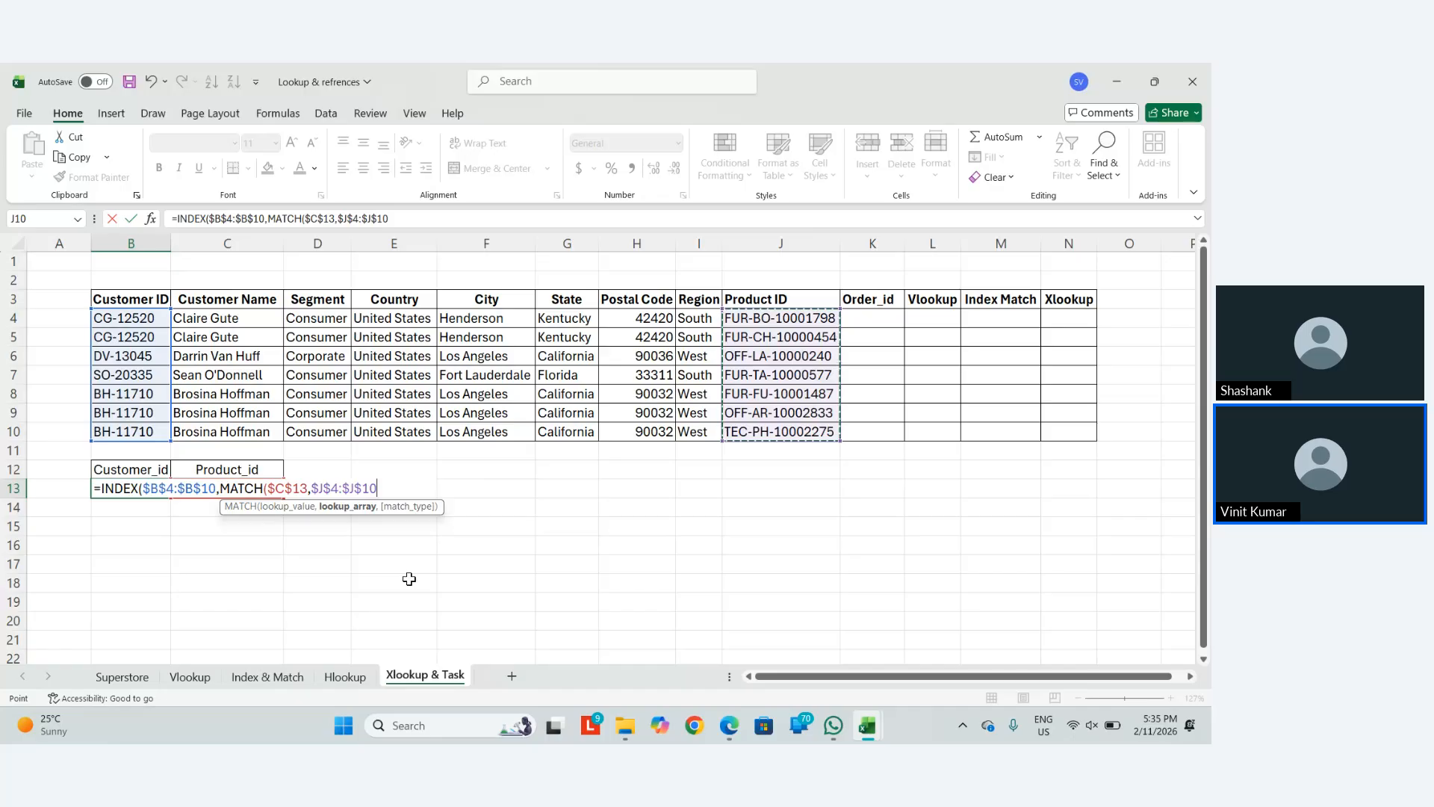
text(,0))
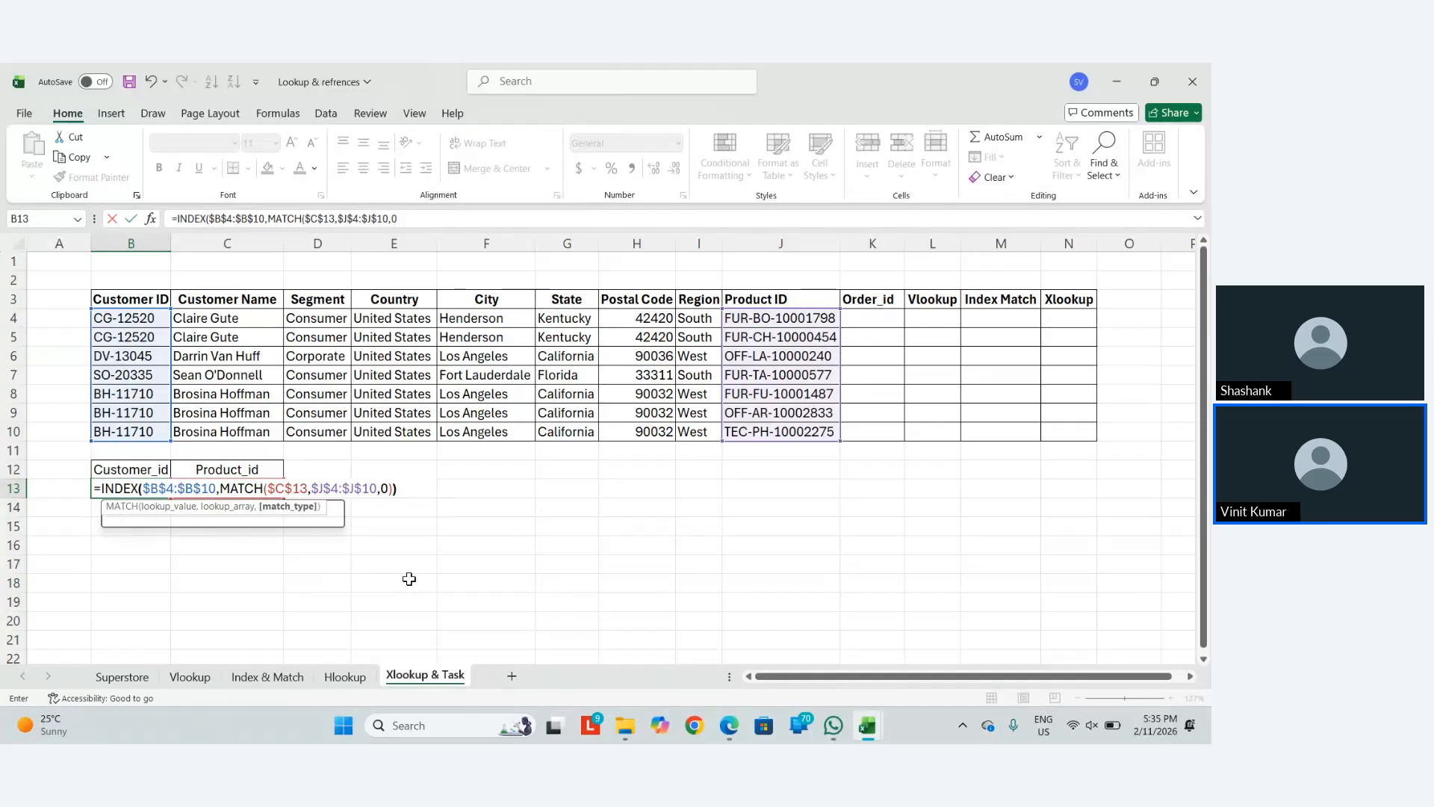
text())
key(Return)
key(Up)
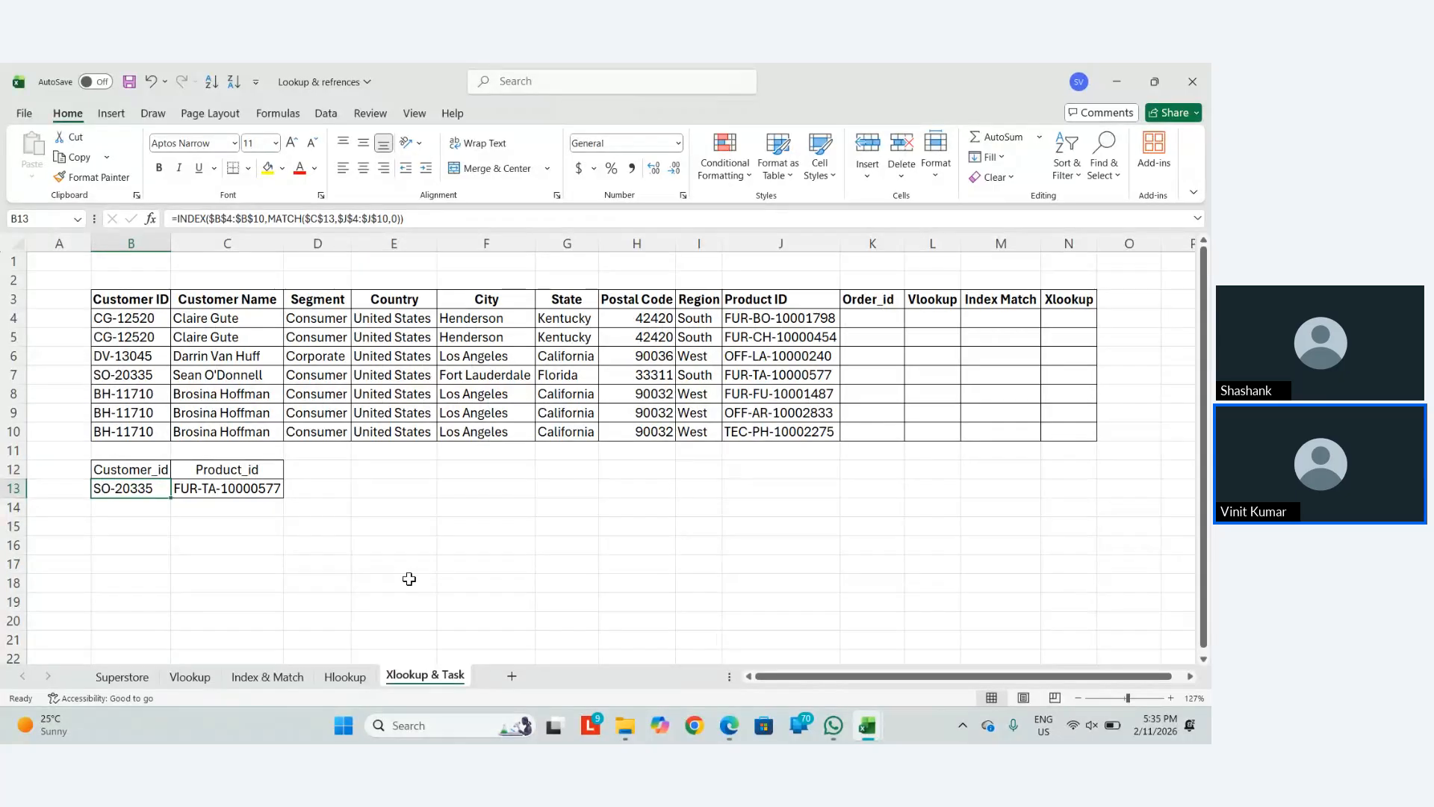
key(alt+Tab)
key(alt+Tab)
key(alt+Tab)
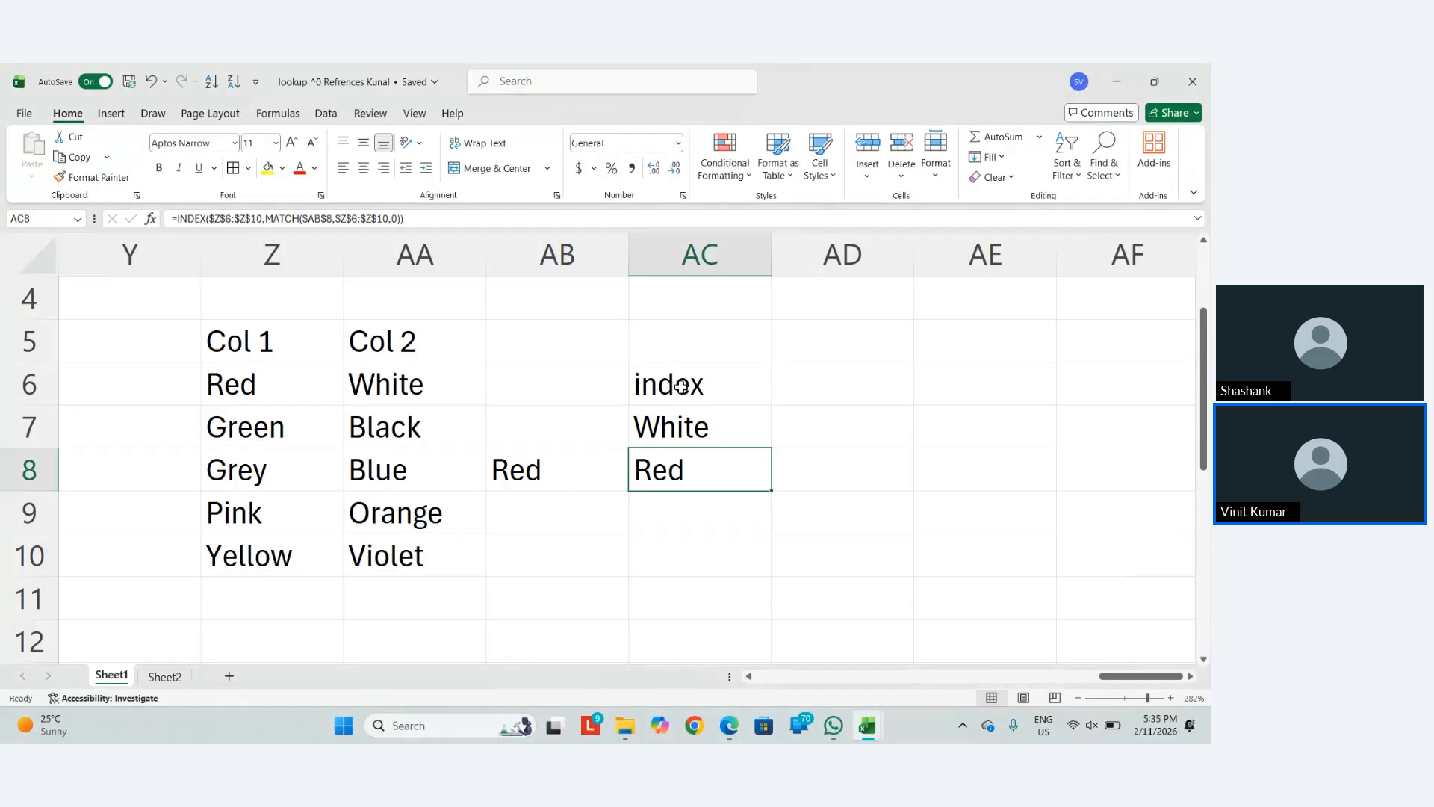
Mark Index as done in the checklist's status cell F13
scroll(519, 484, left, 6)
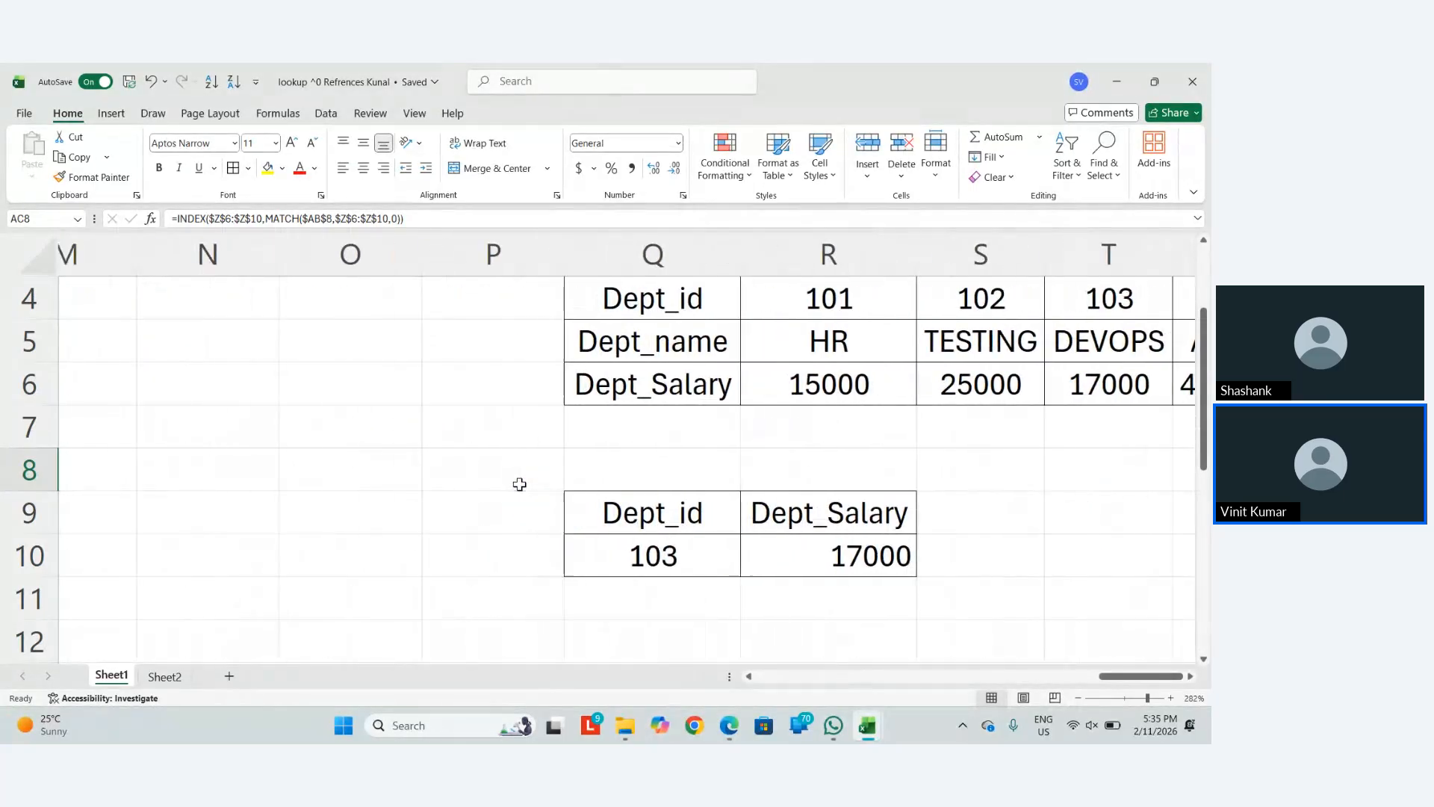
scroll(519, 484, down, 7)
scroll(519, 484, down, 2)
scroll(519, 484, left, 4)
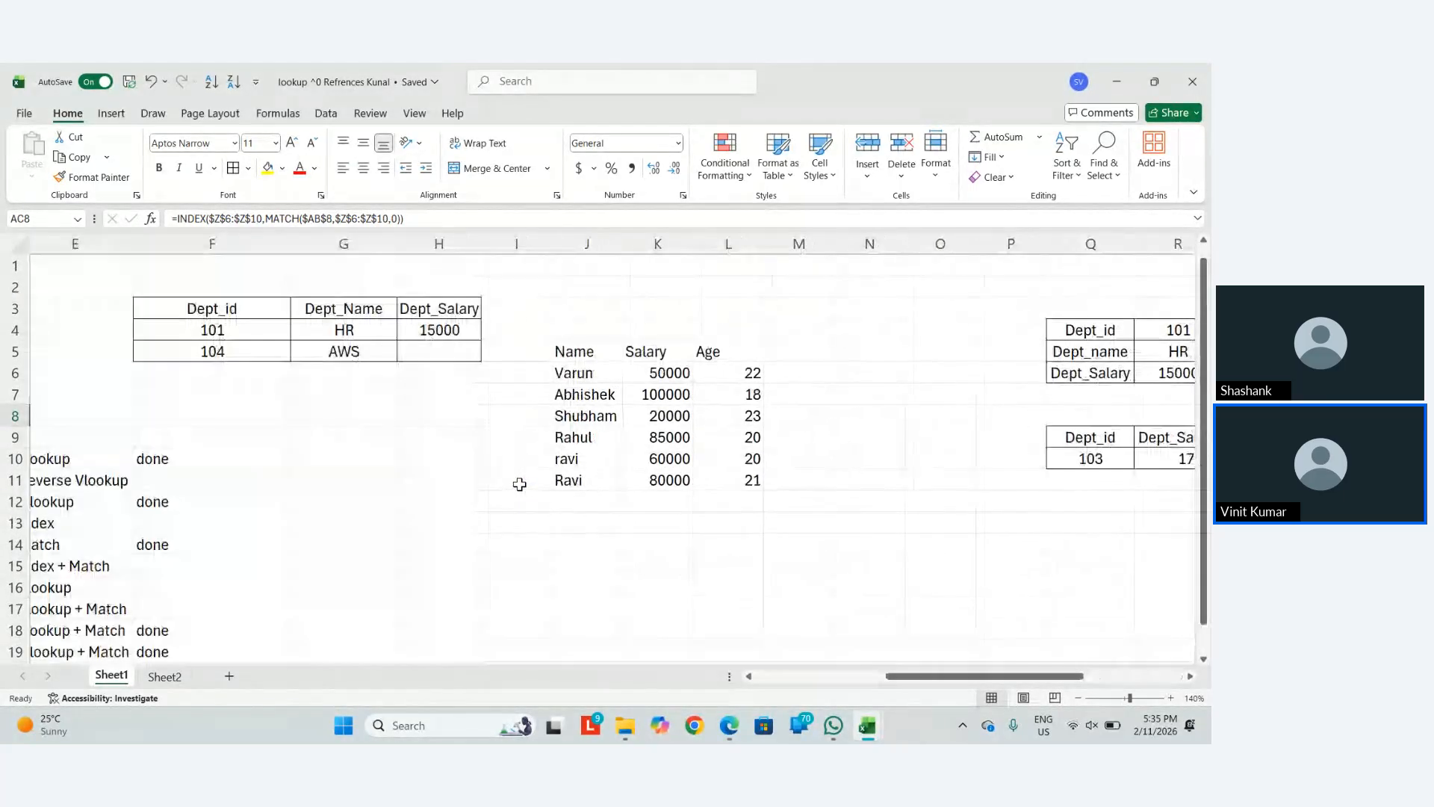
scroll(519, 485, down, 2)
scroll(519, 484, left, 1)
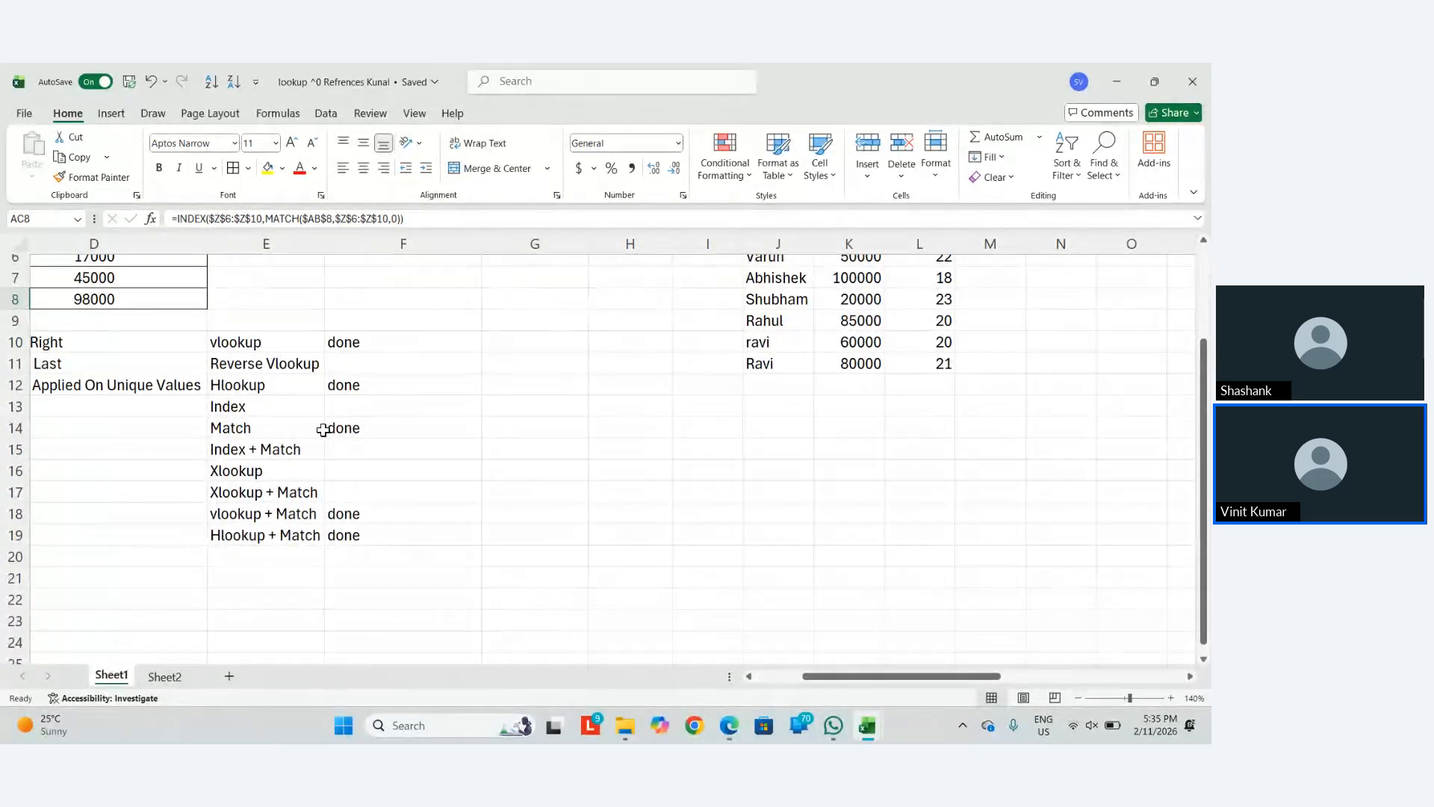
click(351, 406)
text(done)
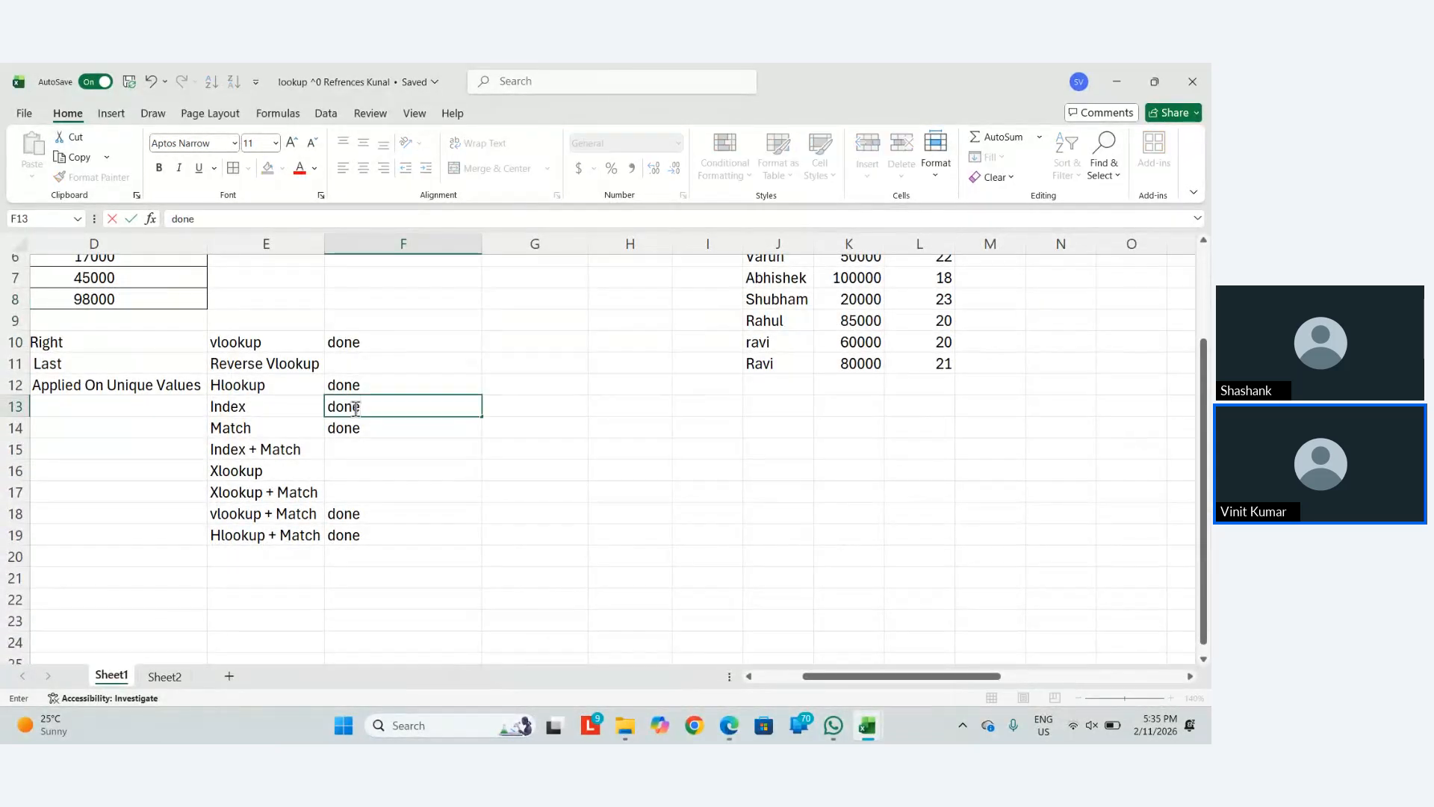
key(Return)
Mark Index + Match as done, then return to the Lookup & refrences workbook
key(Down)
key(Down)
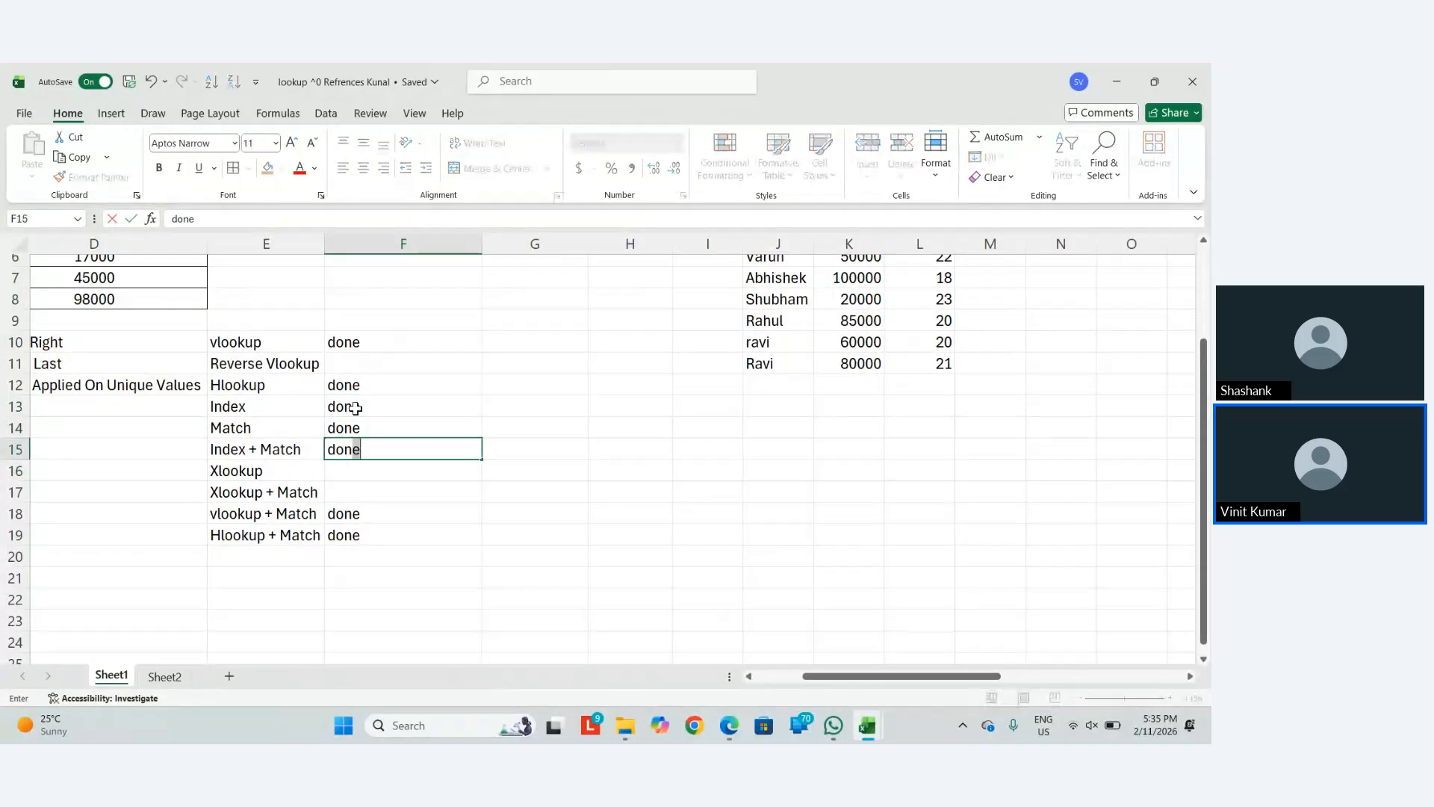
key(Up)
text(done)
key(Return)
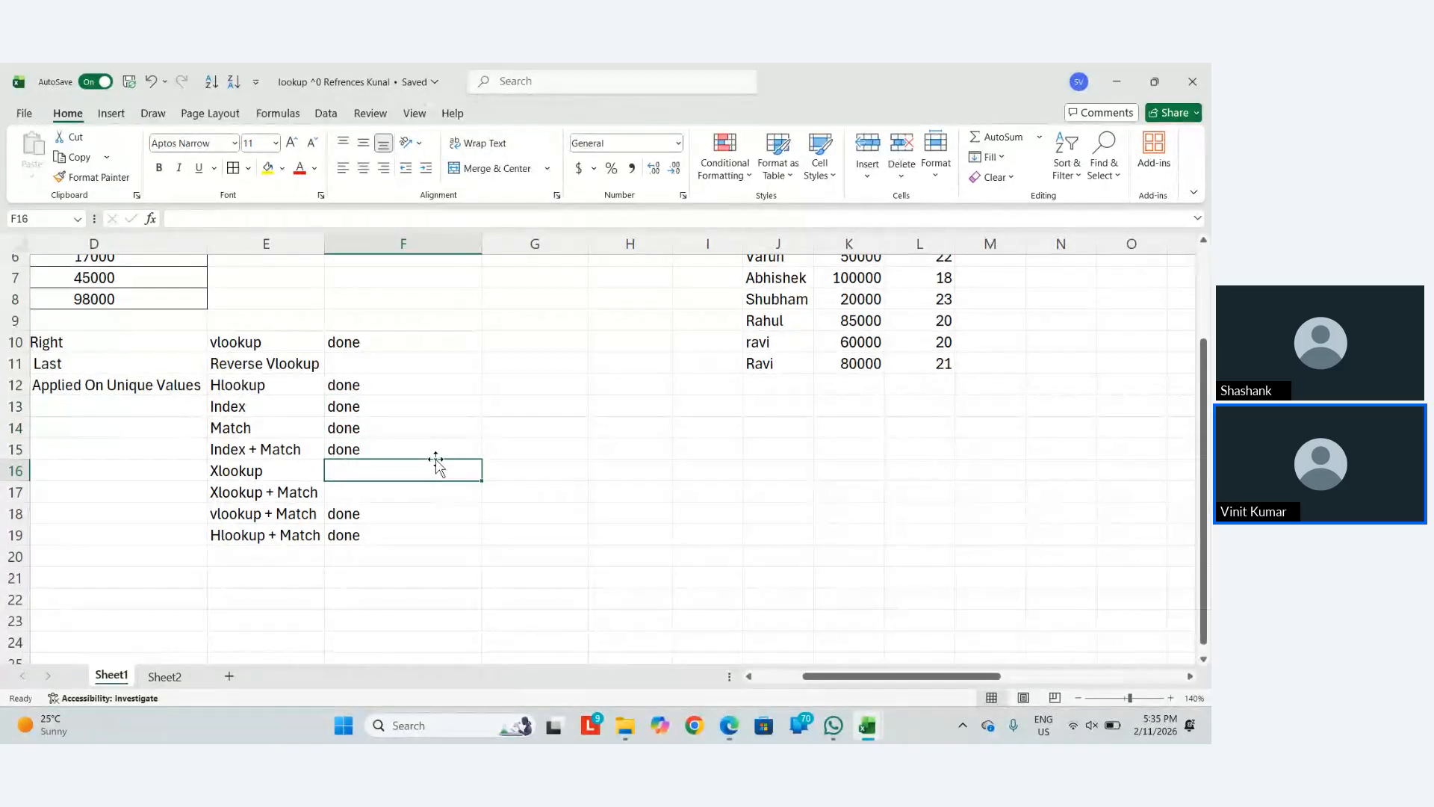
click(418, 491)
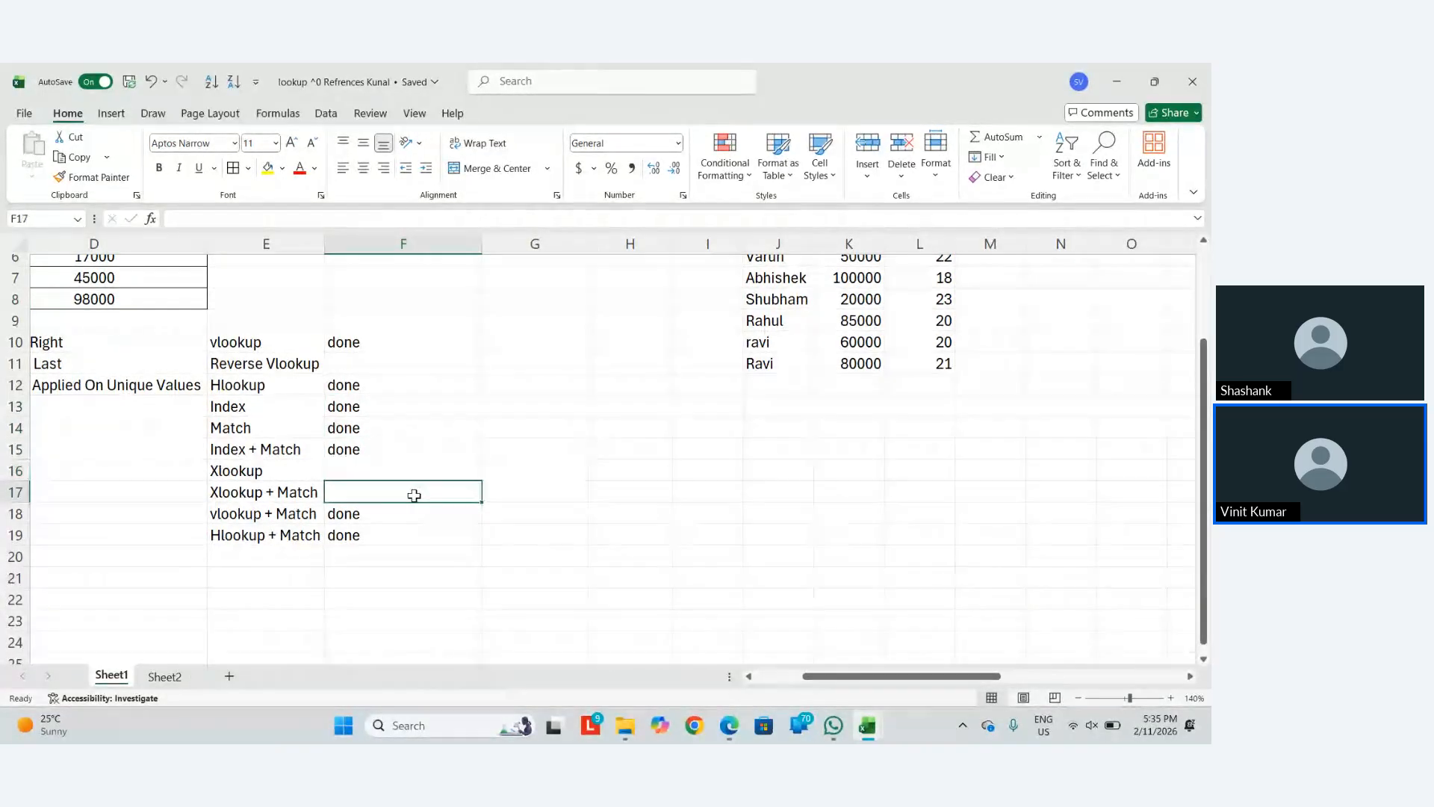
key(alt+Tab)
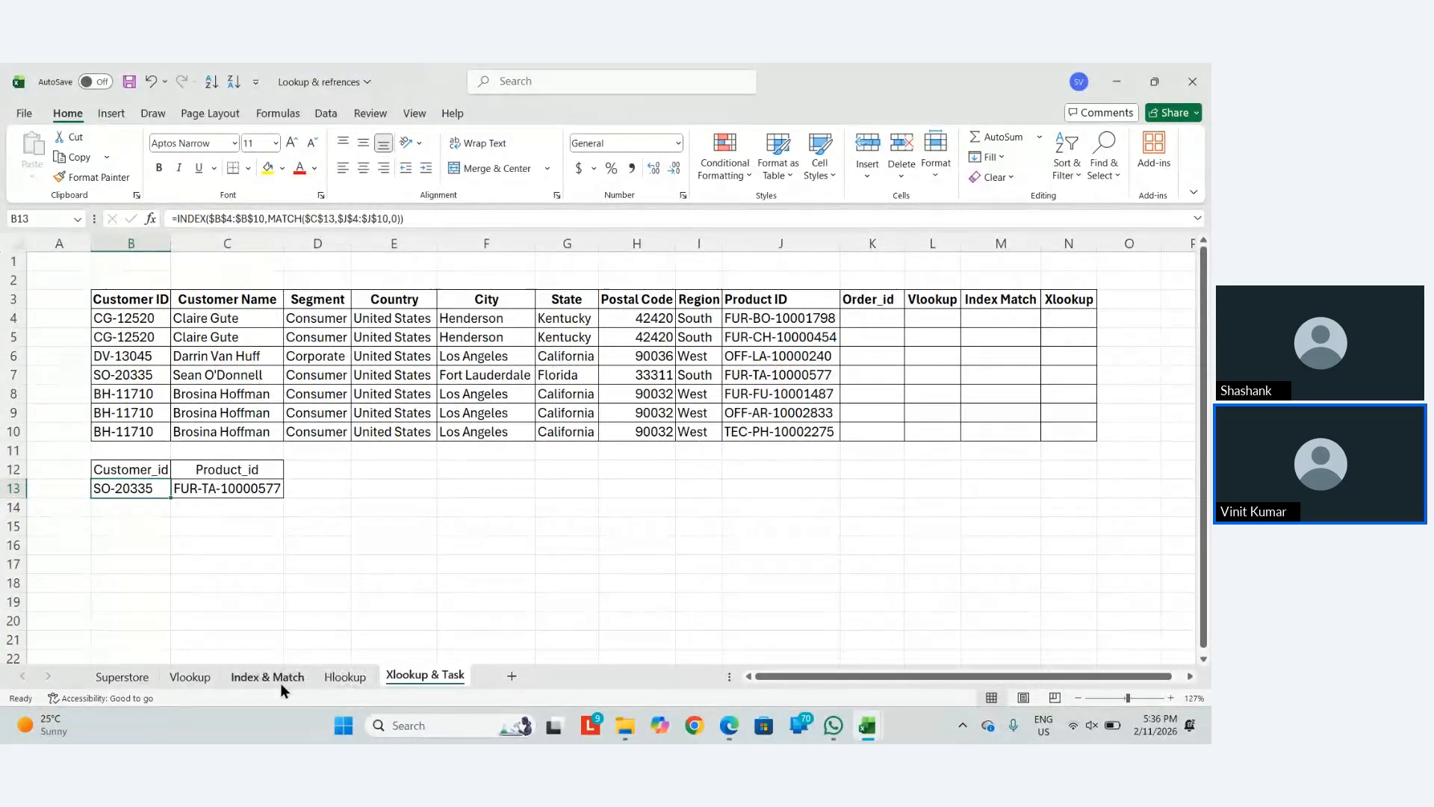
Paste B13's Customer_id formula as its value SO-20335 and clear the Product_id in C13
click(180, 488)
click(153, 491)
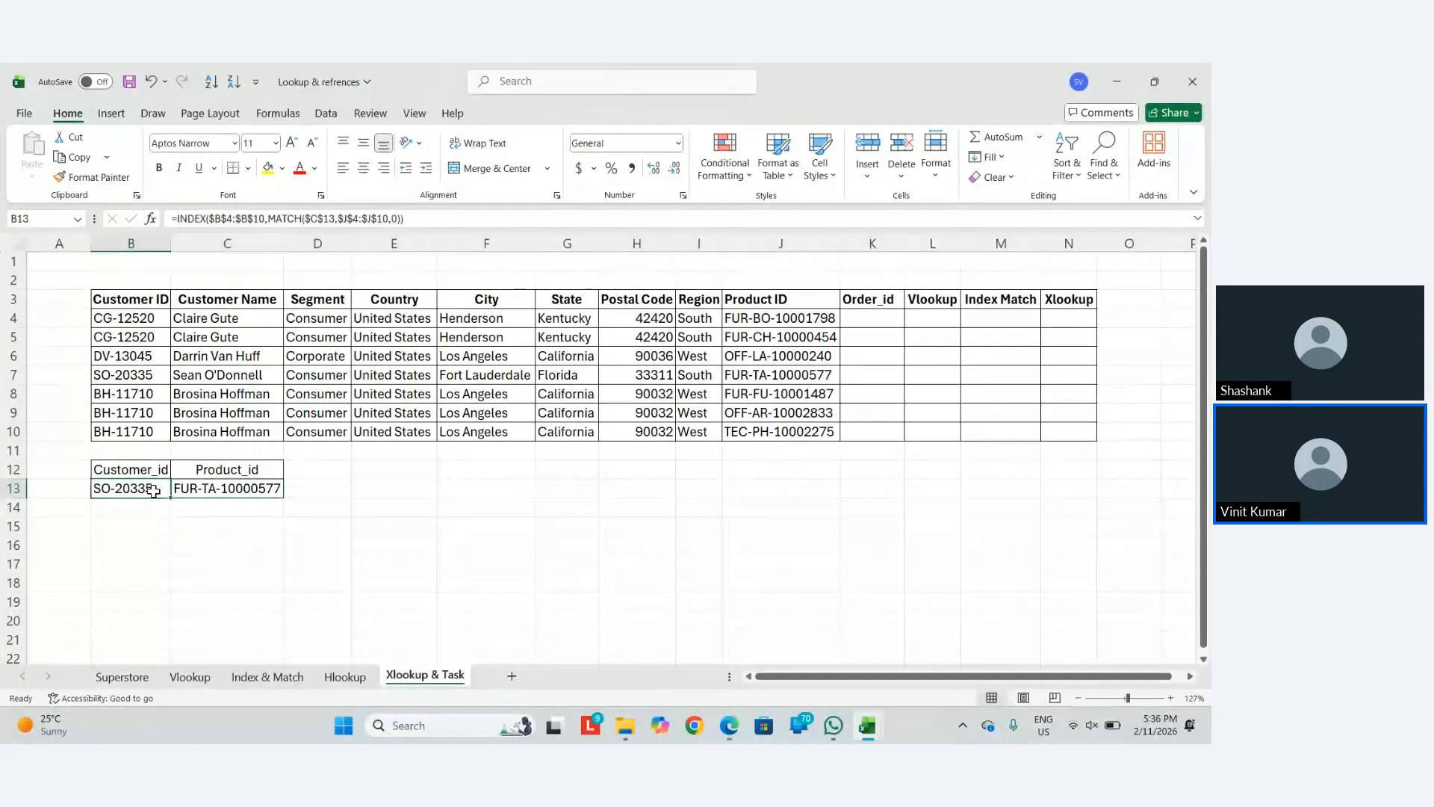
key(ctrl+c)
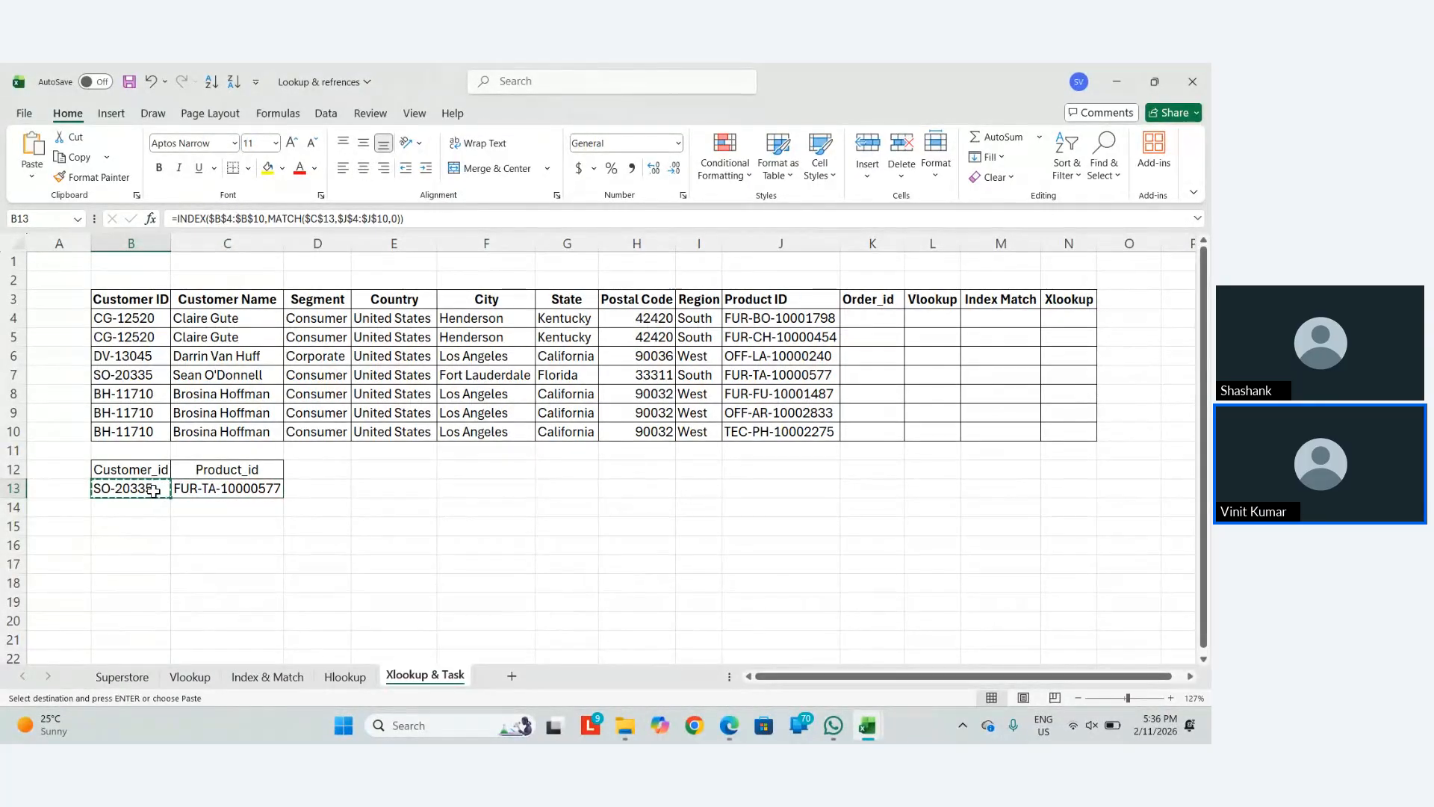
key(ctrl+alt+v)
key(v)
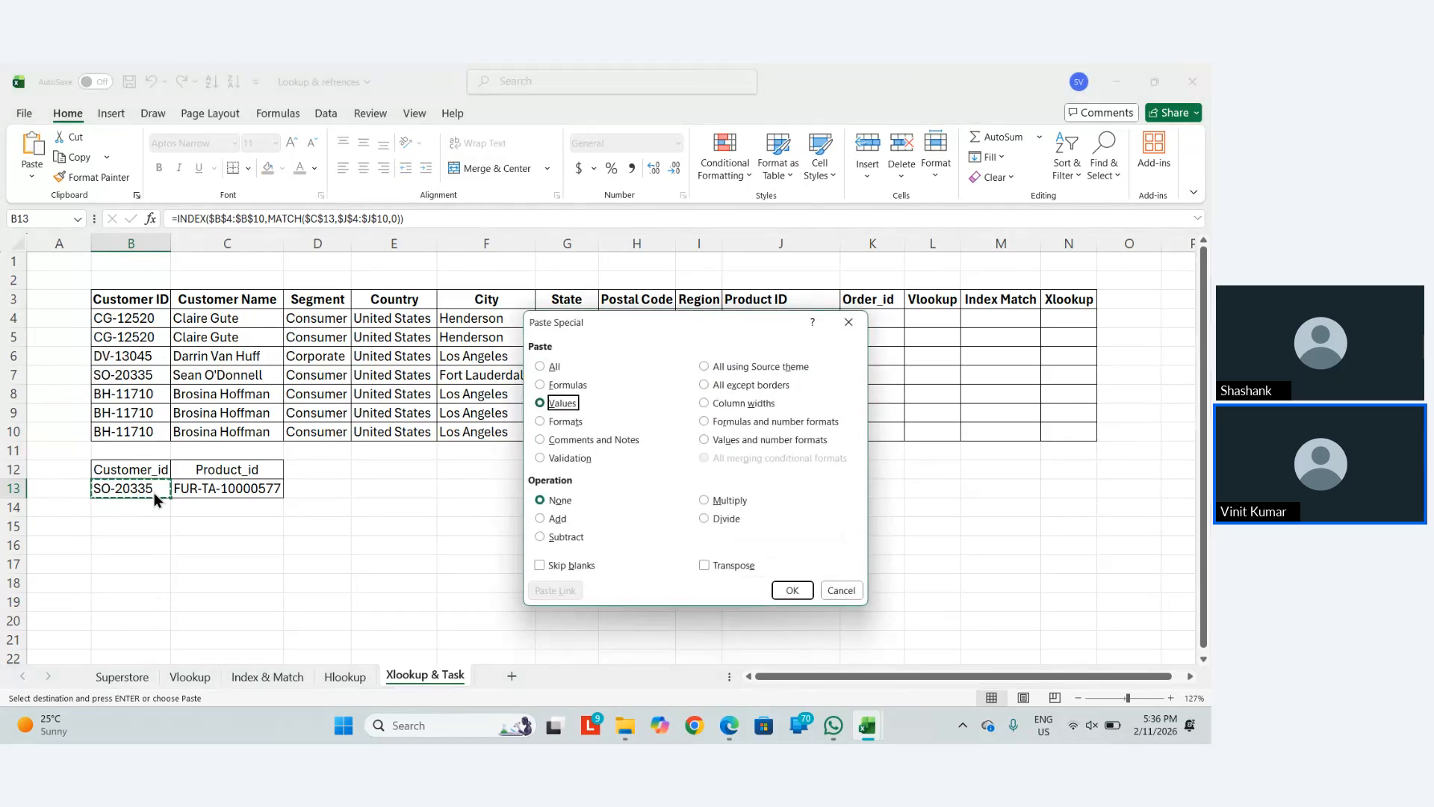
key(Return)
key(Right)
key(Delete)
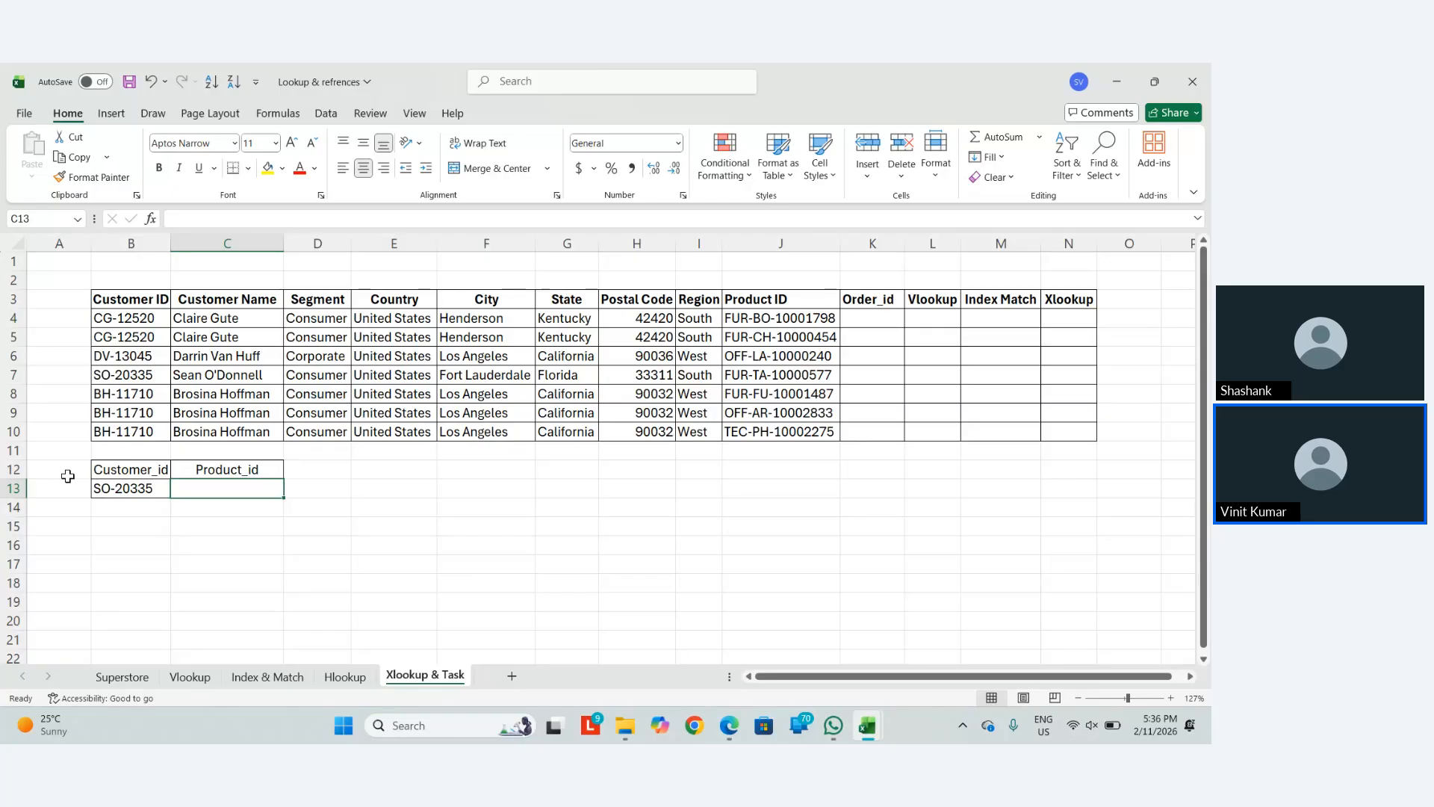
Copy the SO-20335 record in B7:N7 and insert it as a new row, shifting cells down
click(114, 379)
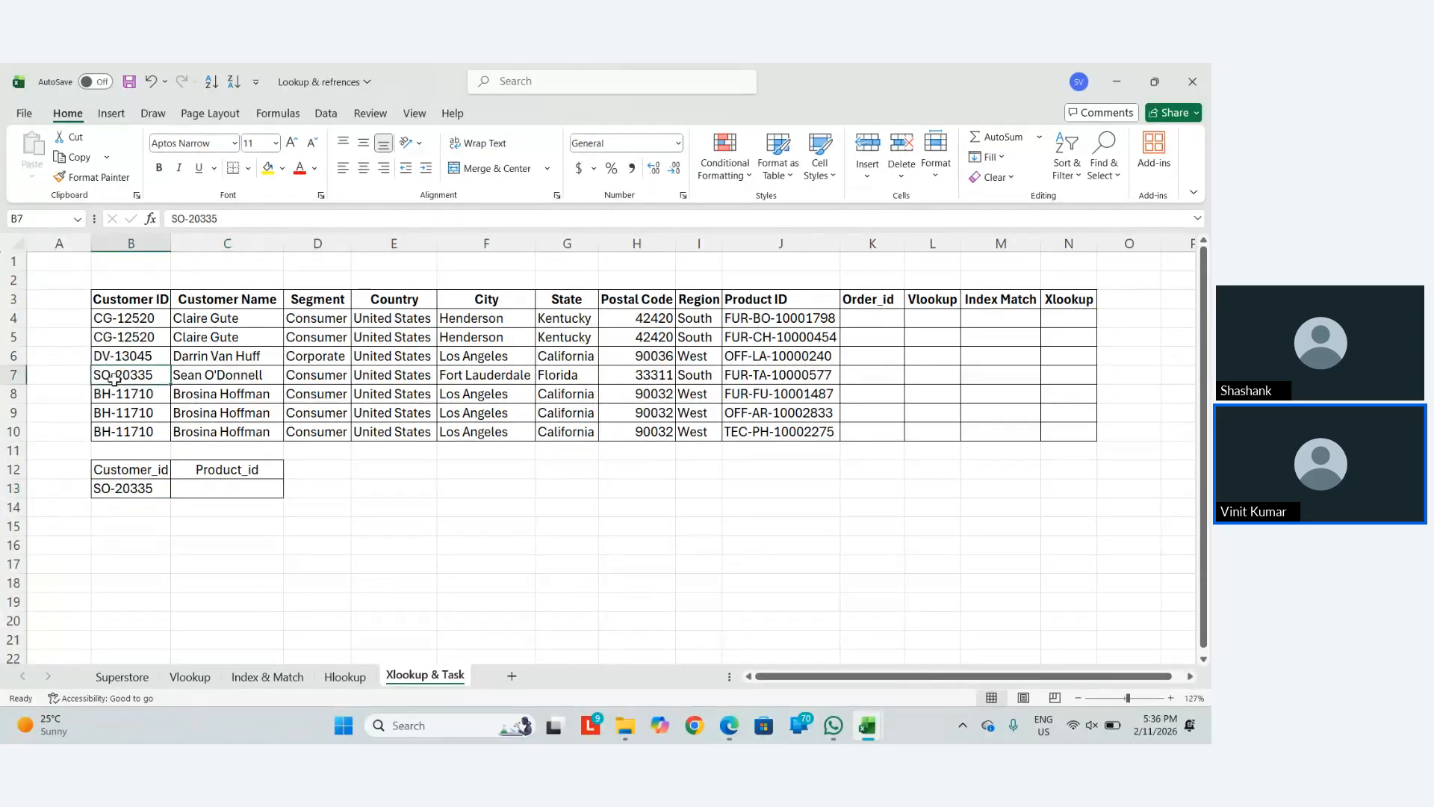
key(shift+Right)
key(shift+Right)
key(shift+Right)
key(shift+Right)
key(shift+Right)
key(shift+Right)
key(shift+Right)
key(shift+Right)
key(shift+Right)
key(shift+Right)
key(shift+Right)
key(shift+Right)
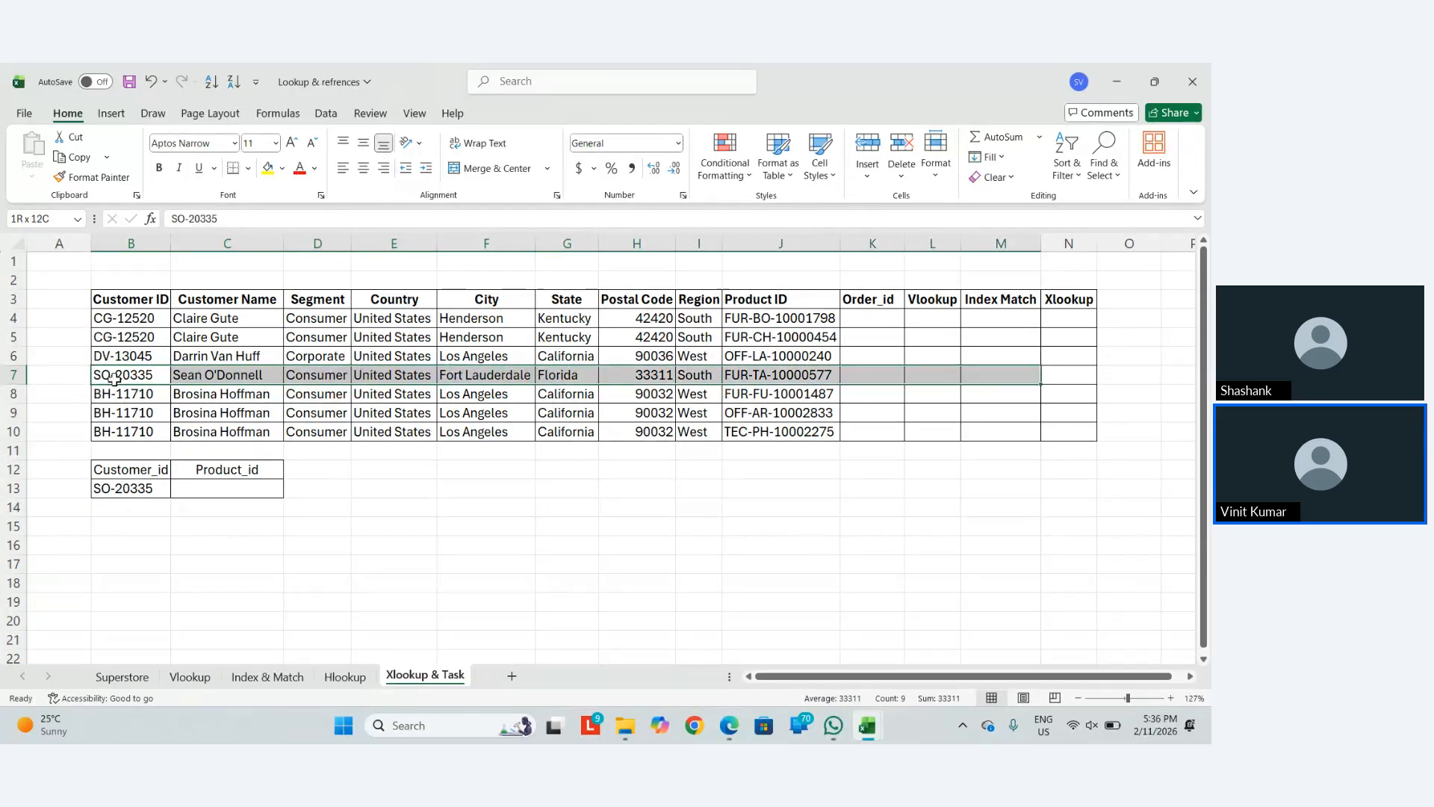
key(ctrl+c)
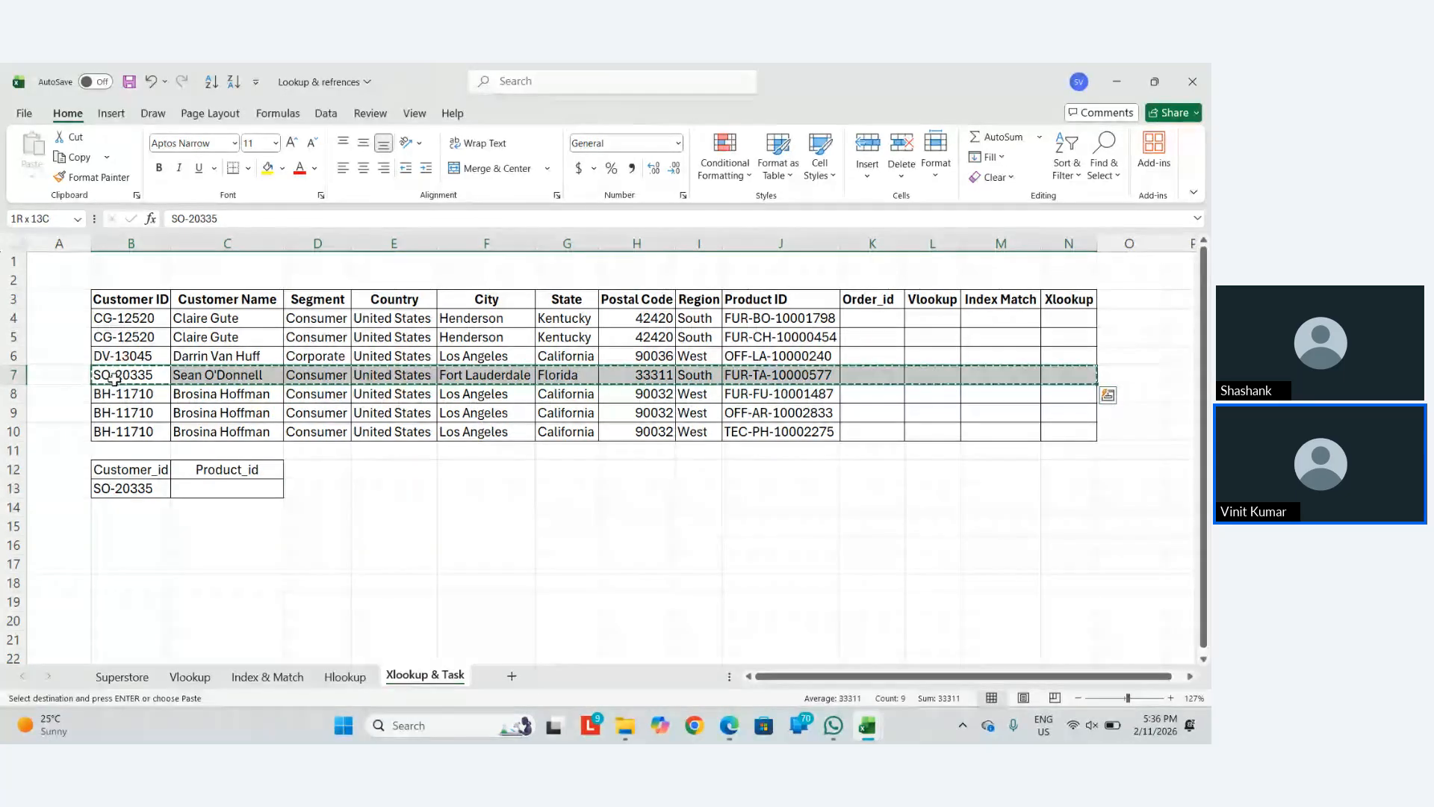
key(ctrl+shift+plus)
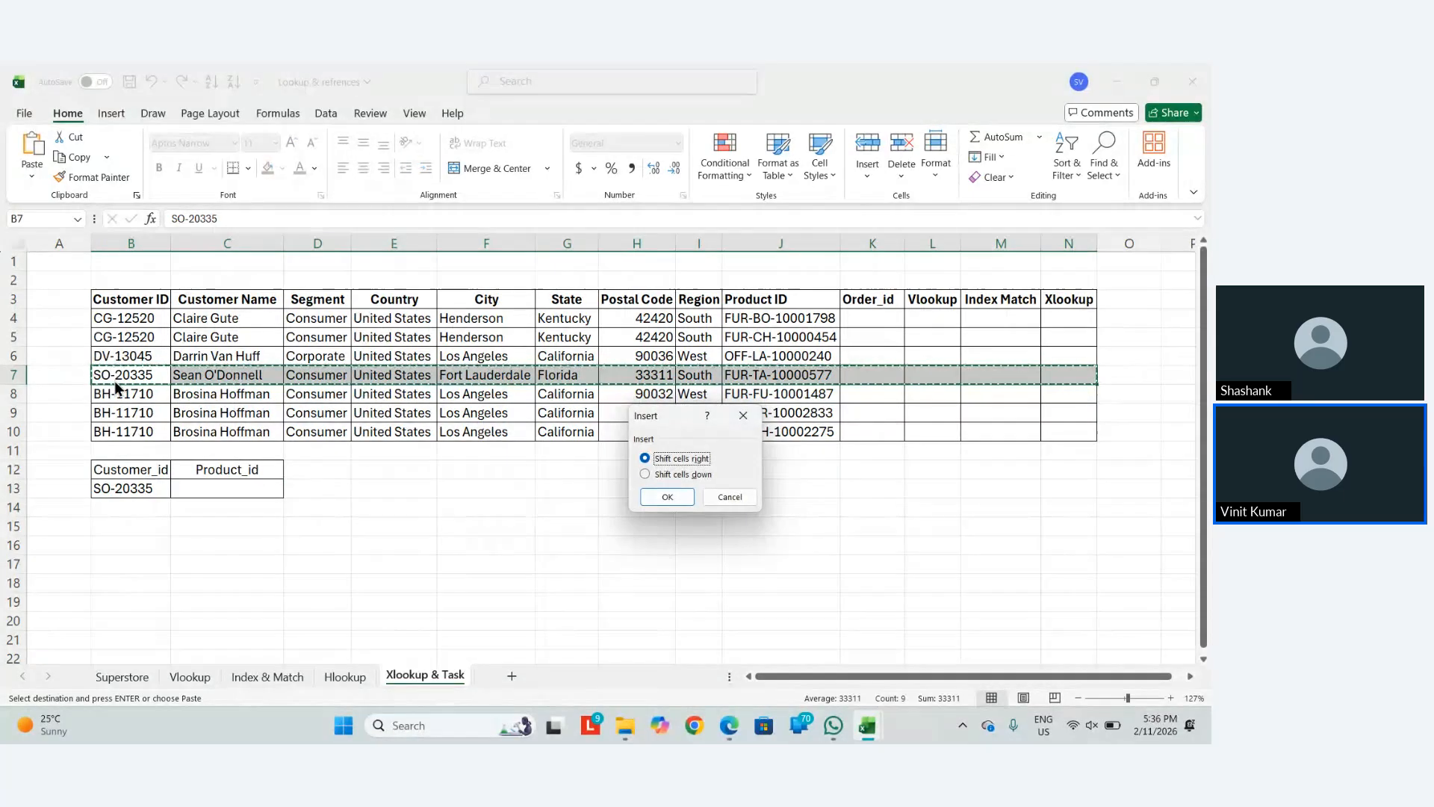
key(Return)
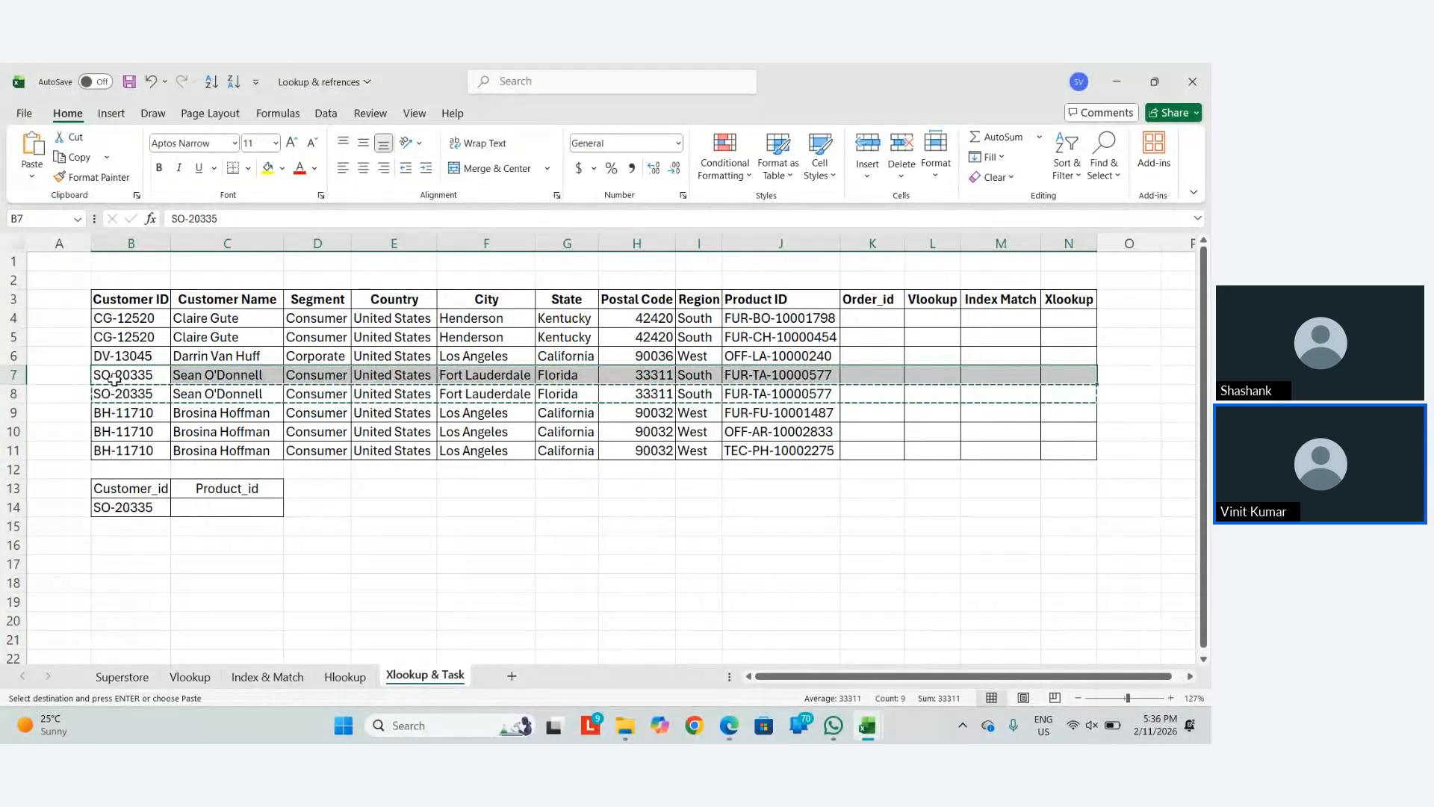
key(Down)
key(Escape)
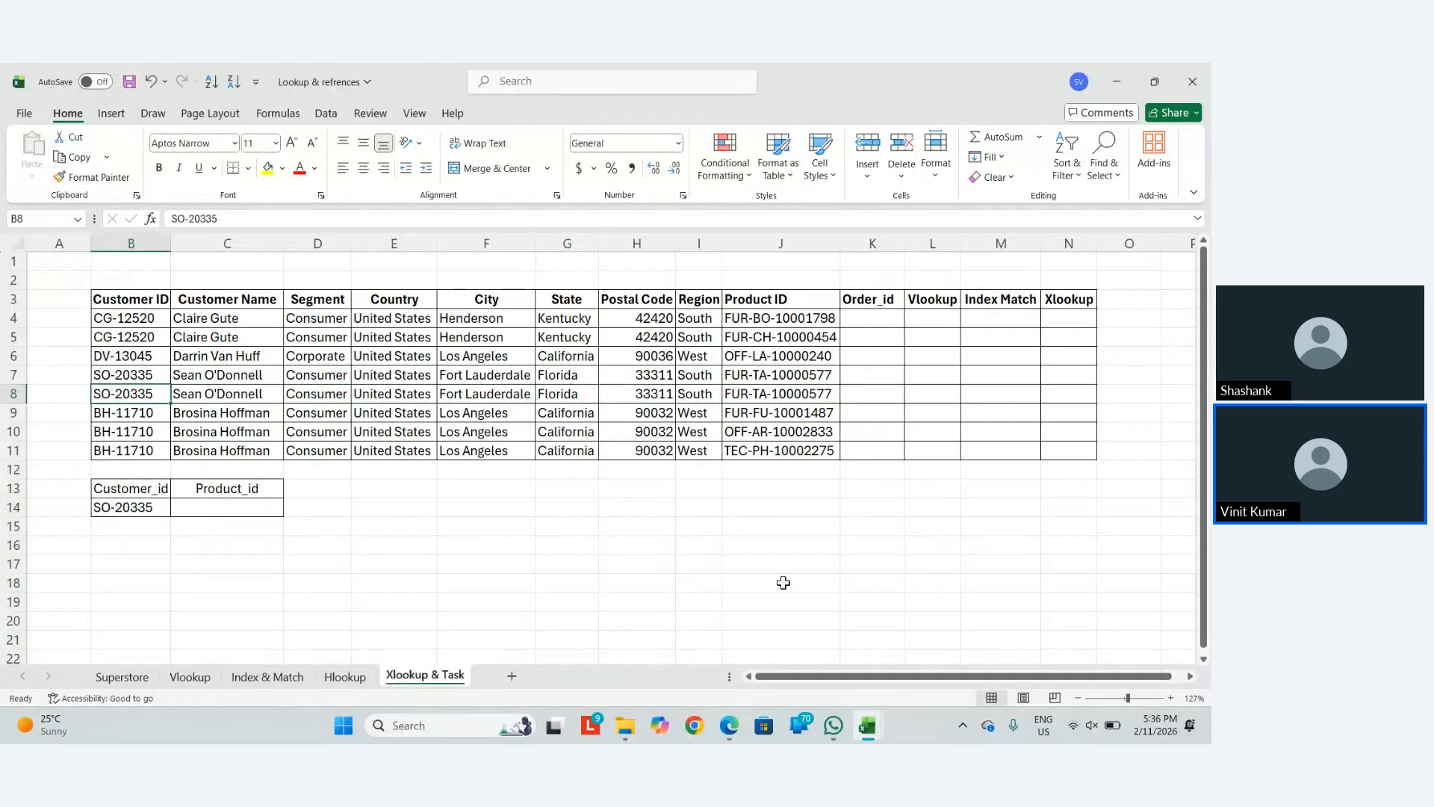
Start an XLOOKUP in C14 with $B$14 as the lookup value
click(200, 510)
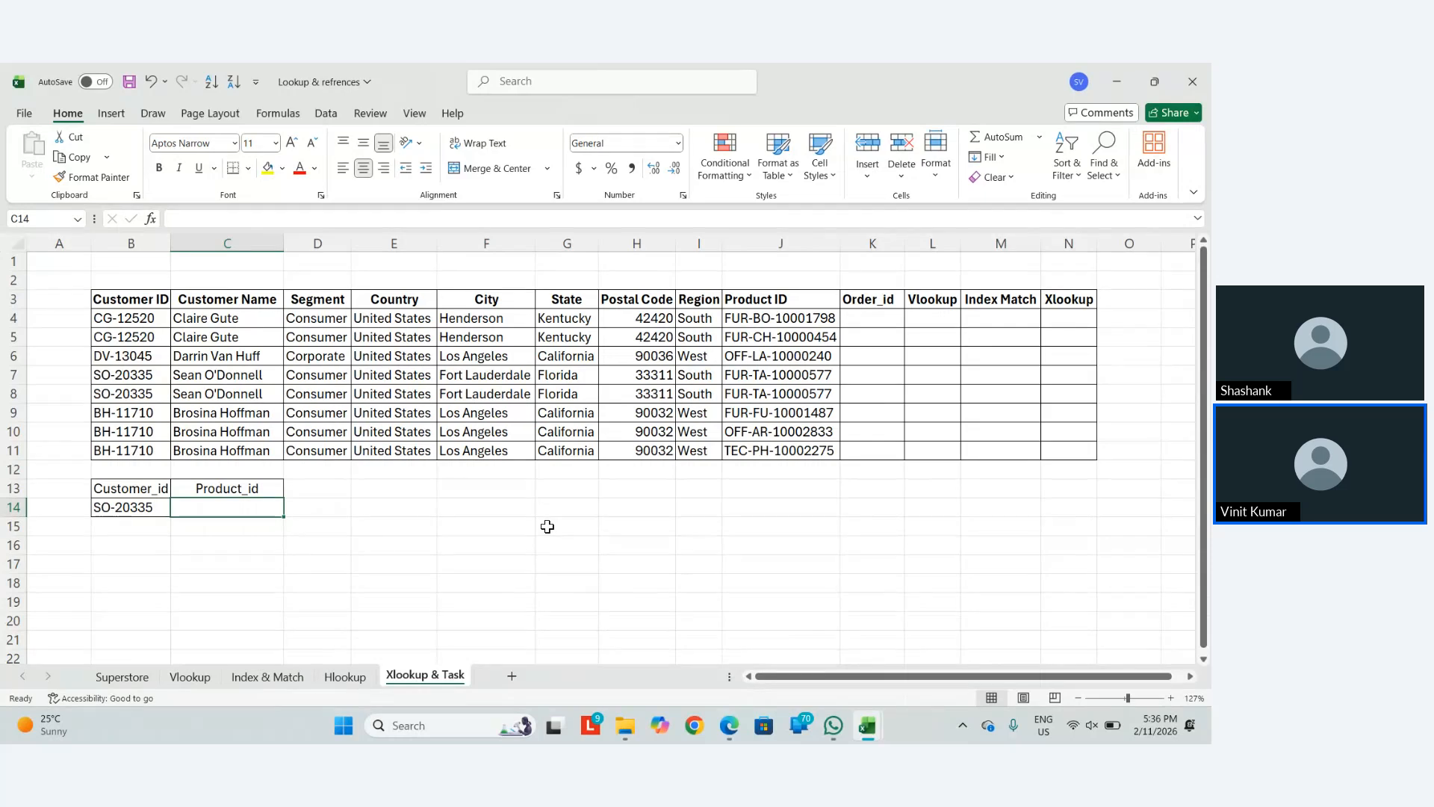
text(=x)
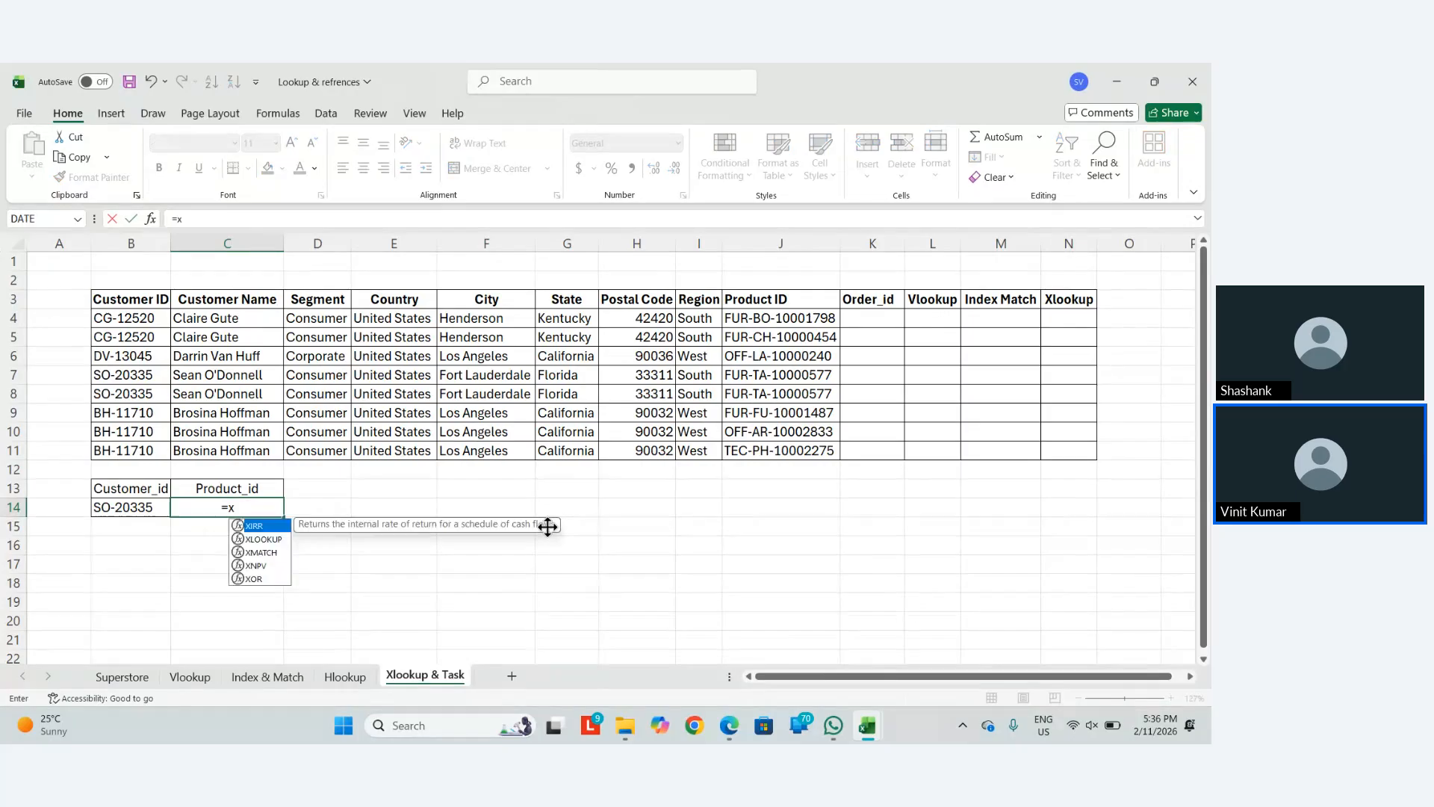
text(look)
key(Tab)
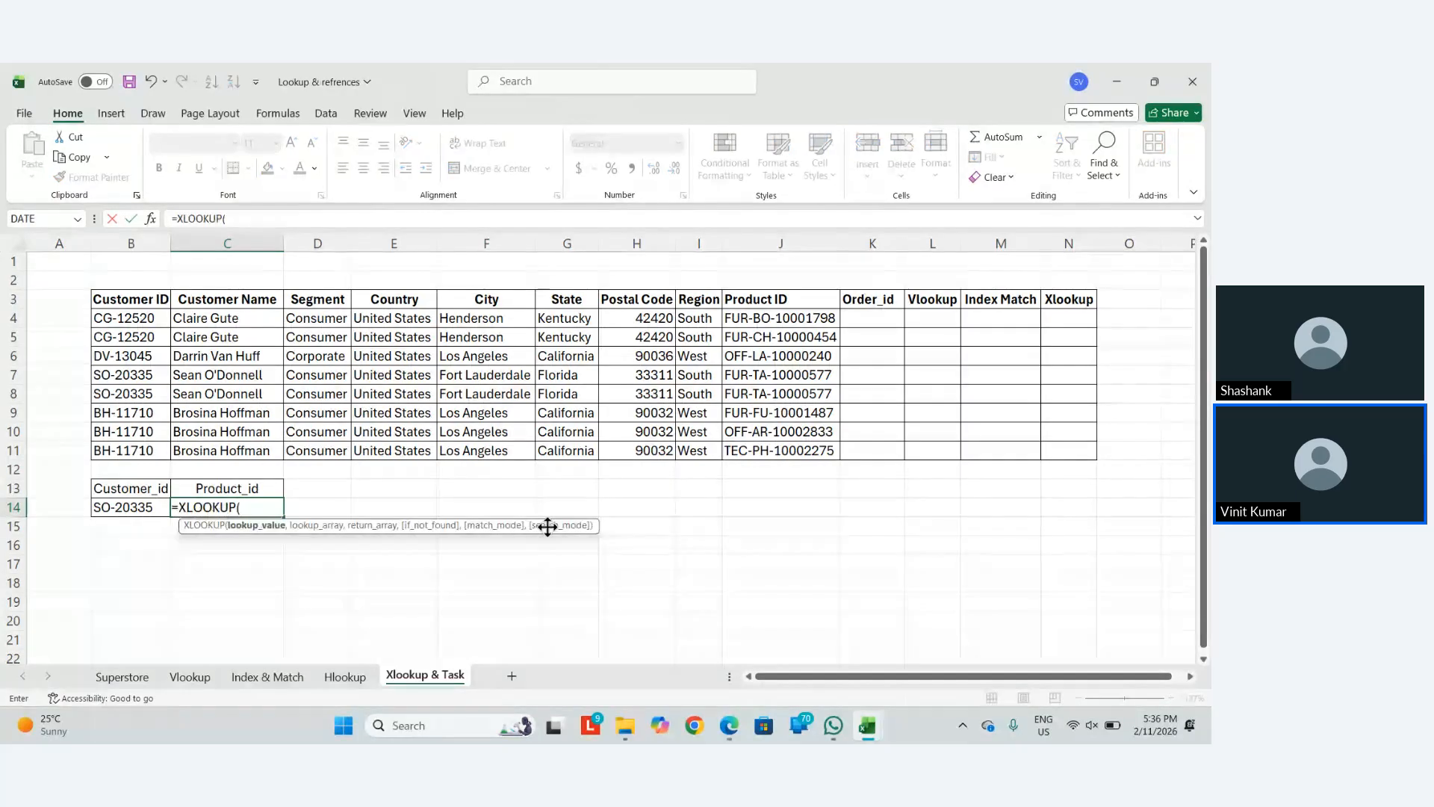
key(Left)
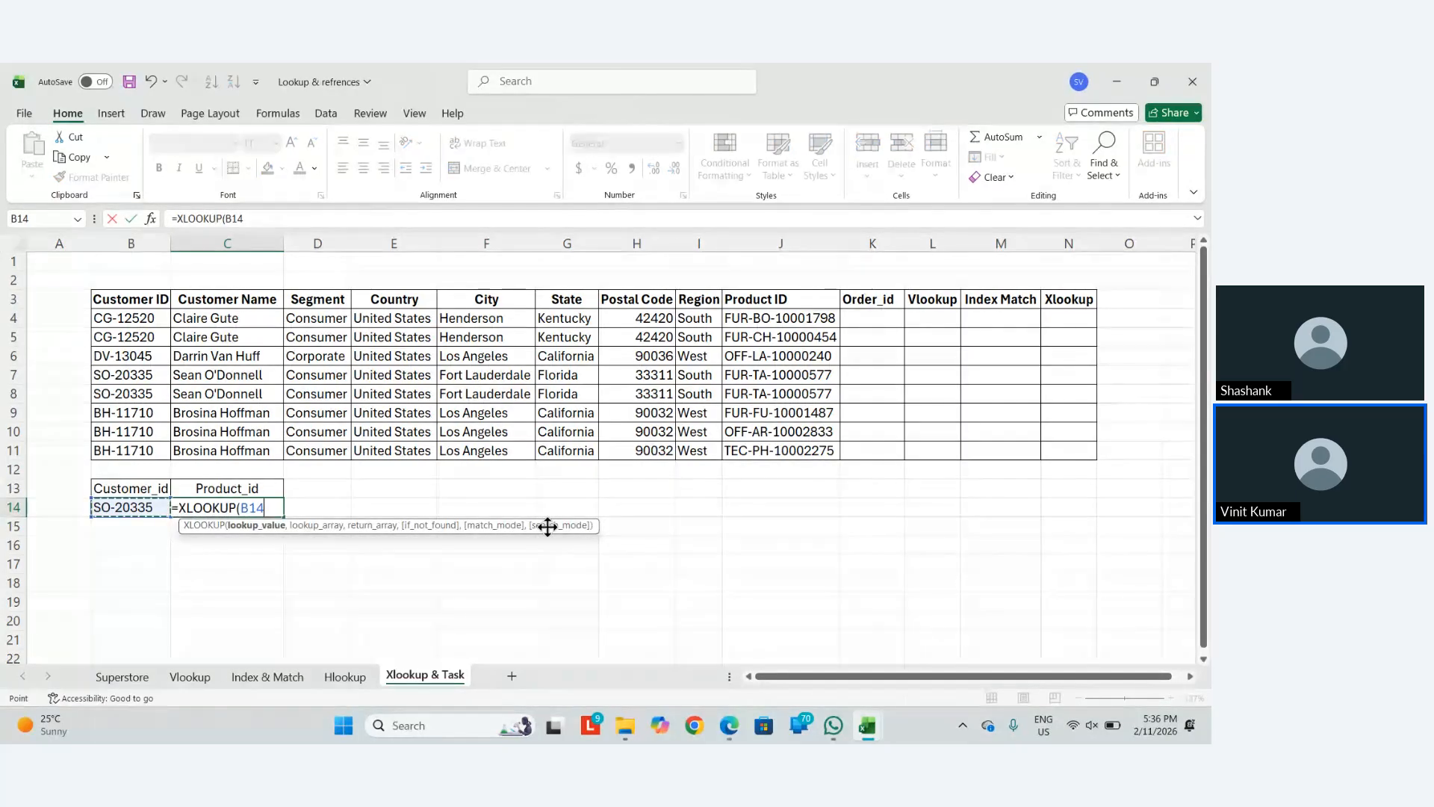
key(F4)
text(,)
Add the Customer ID column $B$4:$B$11 as the XLOOKUP lookup array
key(Up)
key(Up)
key(Up)
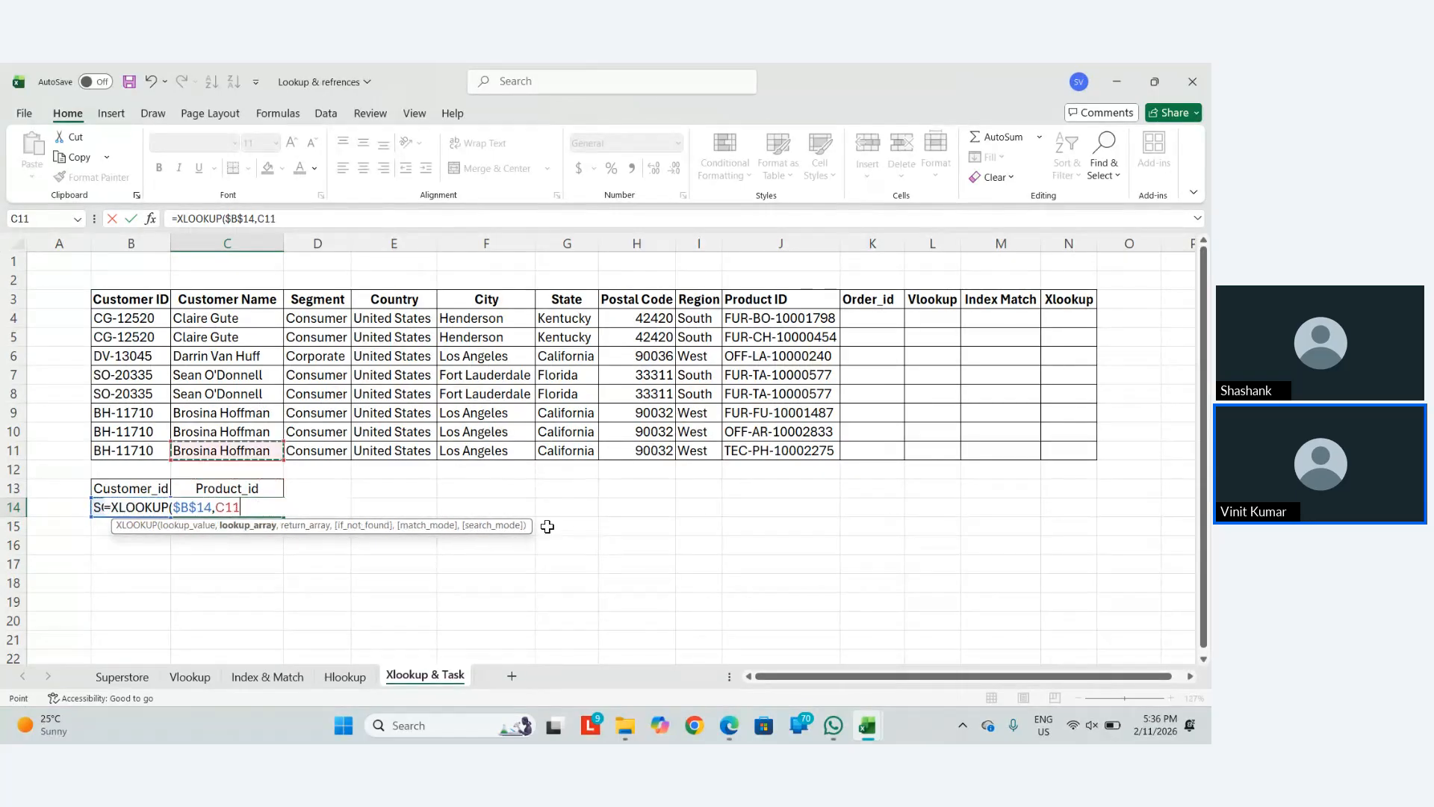
key(Left)
key(ctrl+shift+Up)
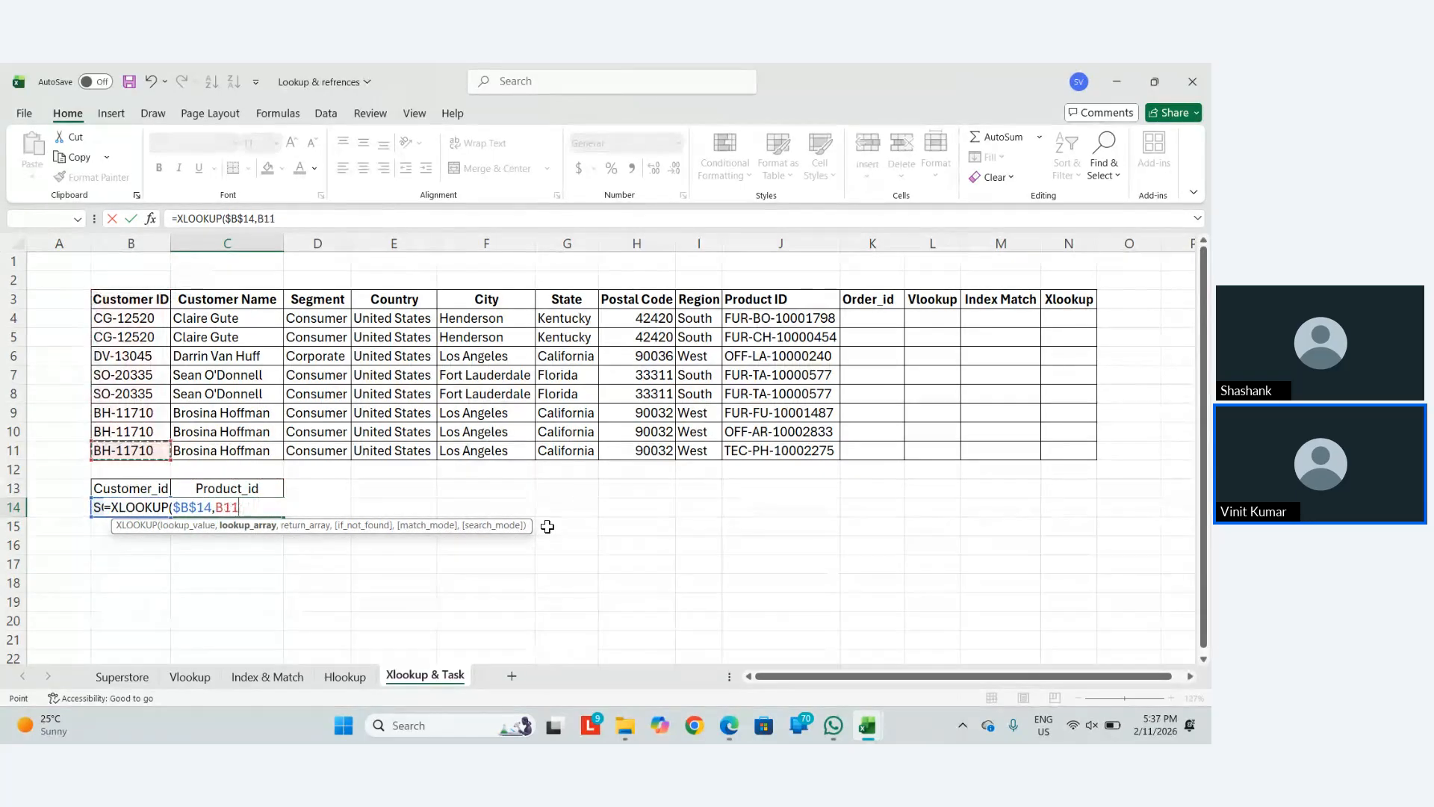
key(shift+Down)
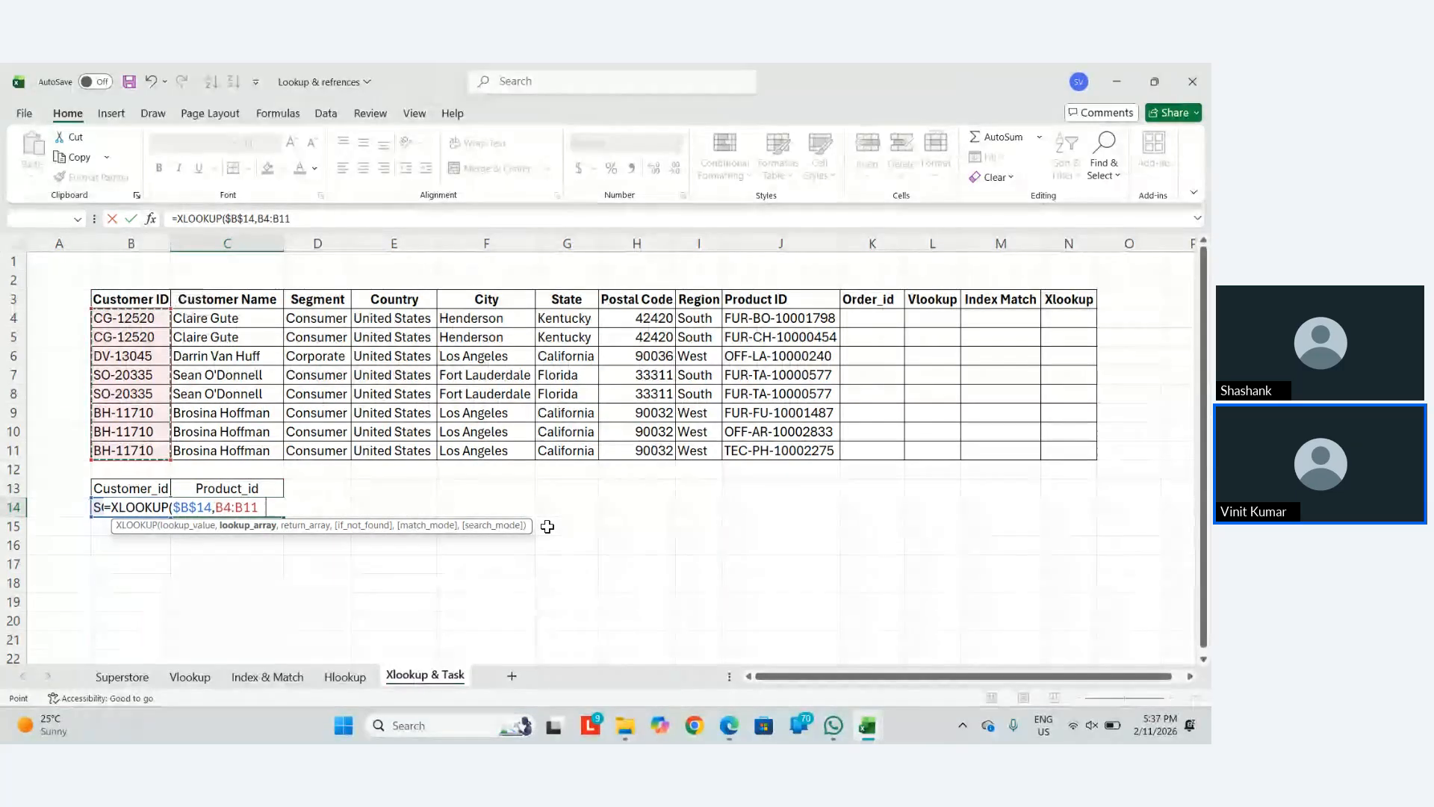
text(1)
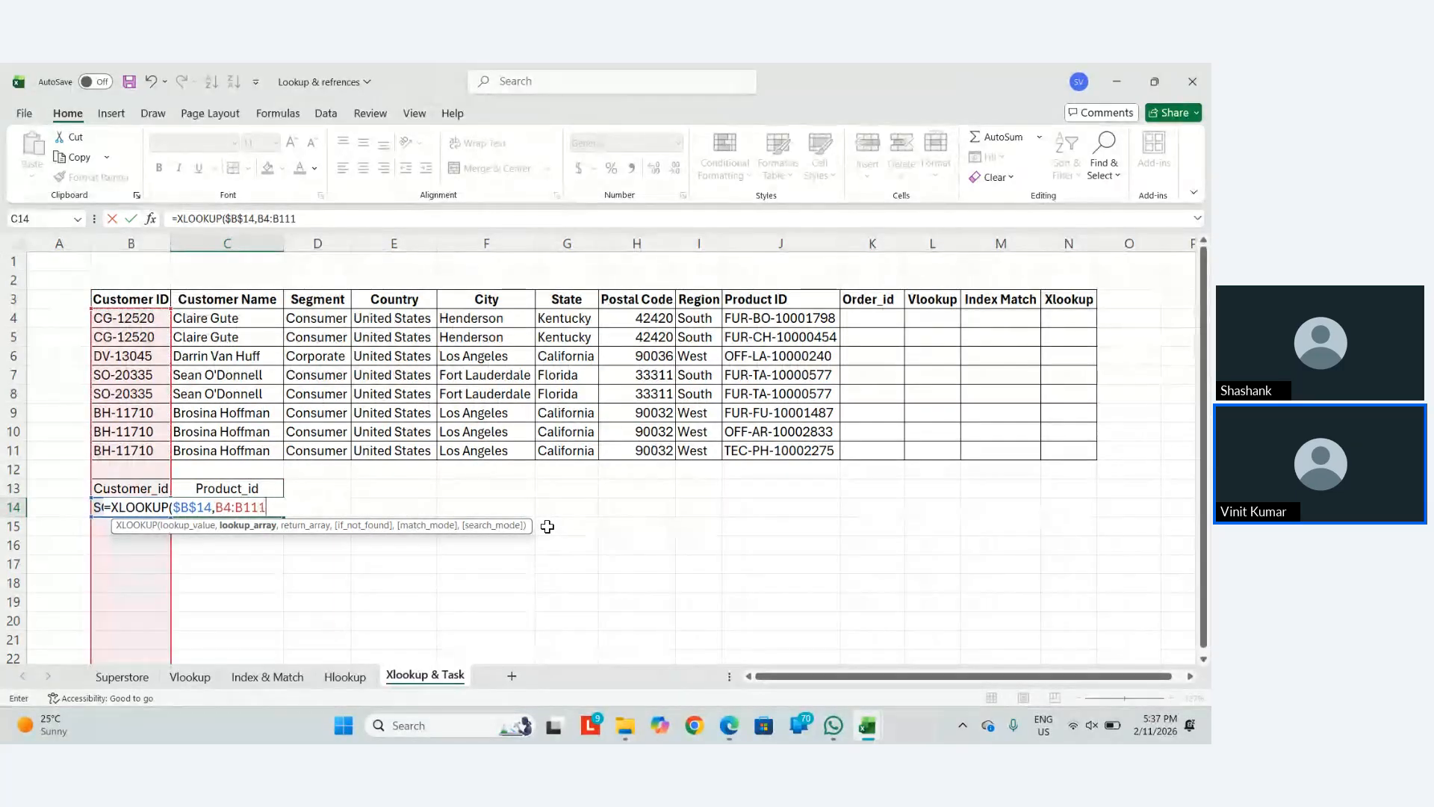
key(F2)
key(Left)
key(Left)
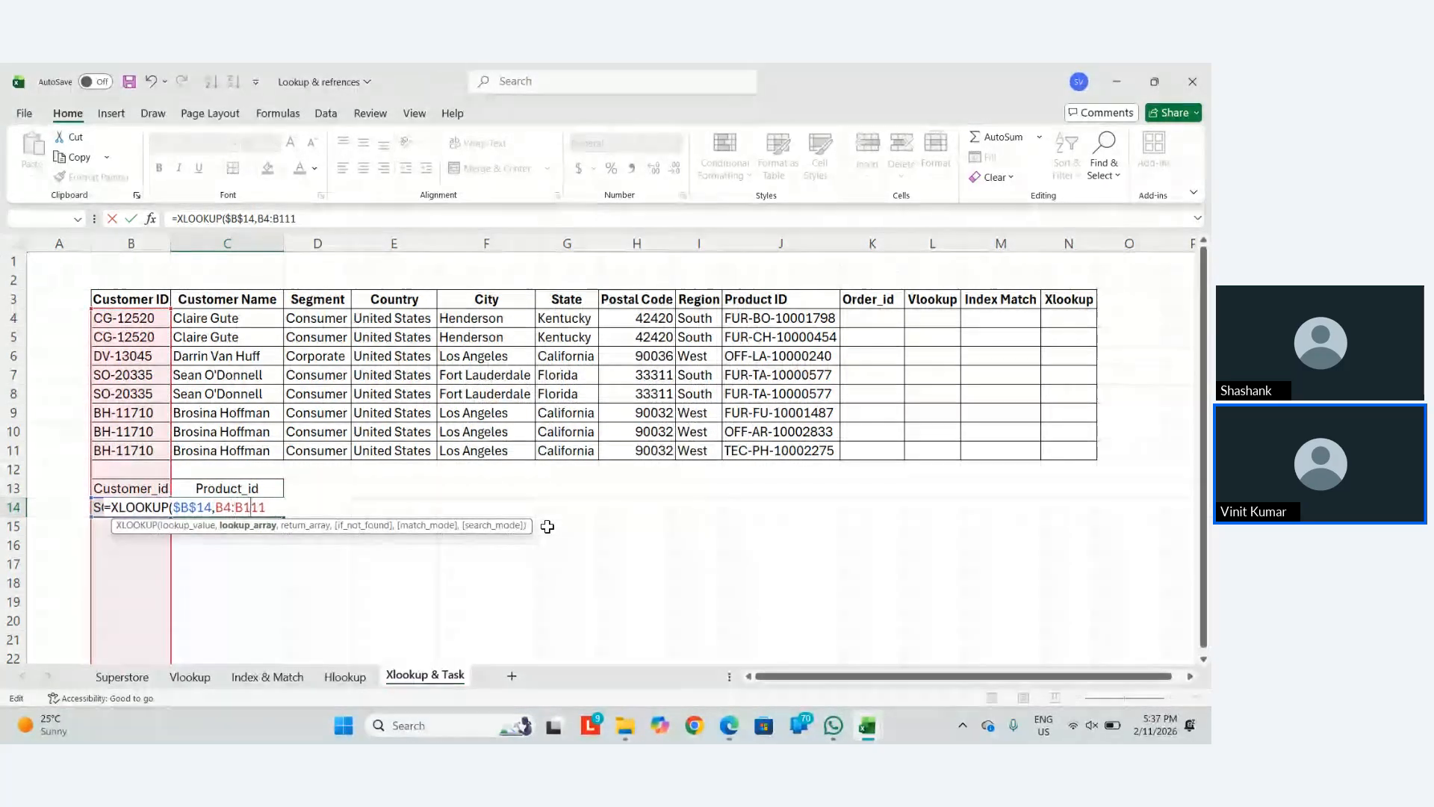
key(Delete)
key(Delete)
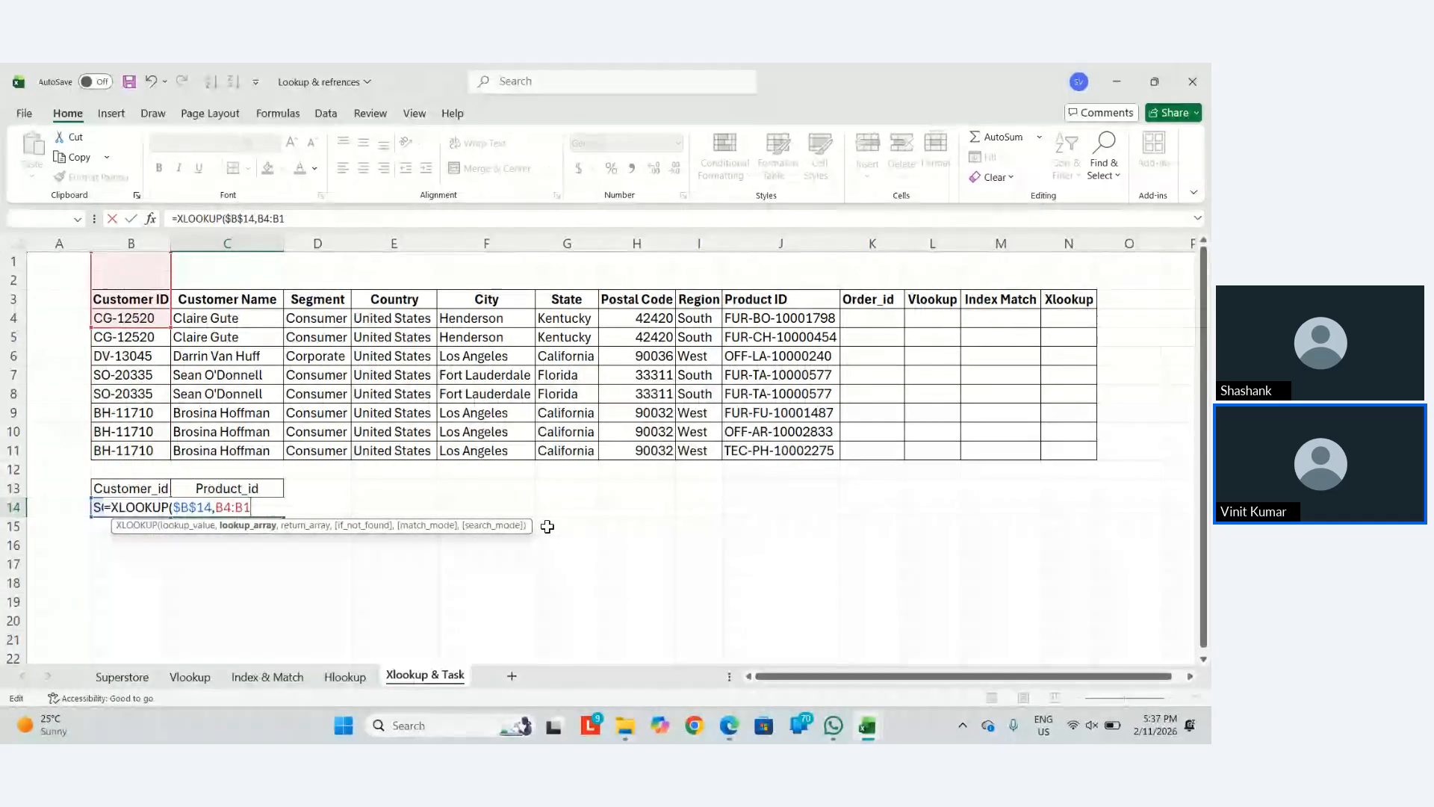
text(1)
key(F4)
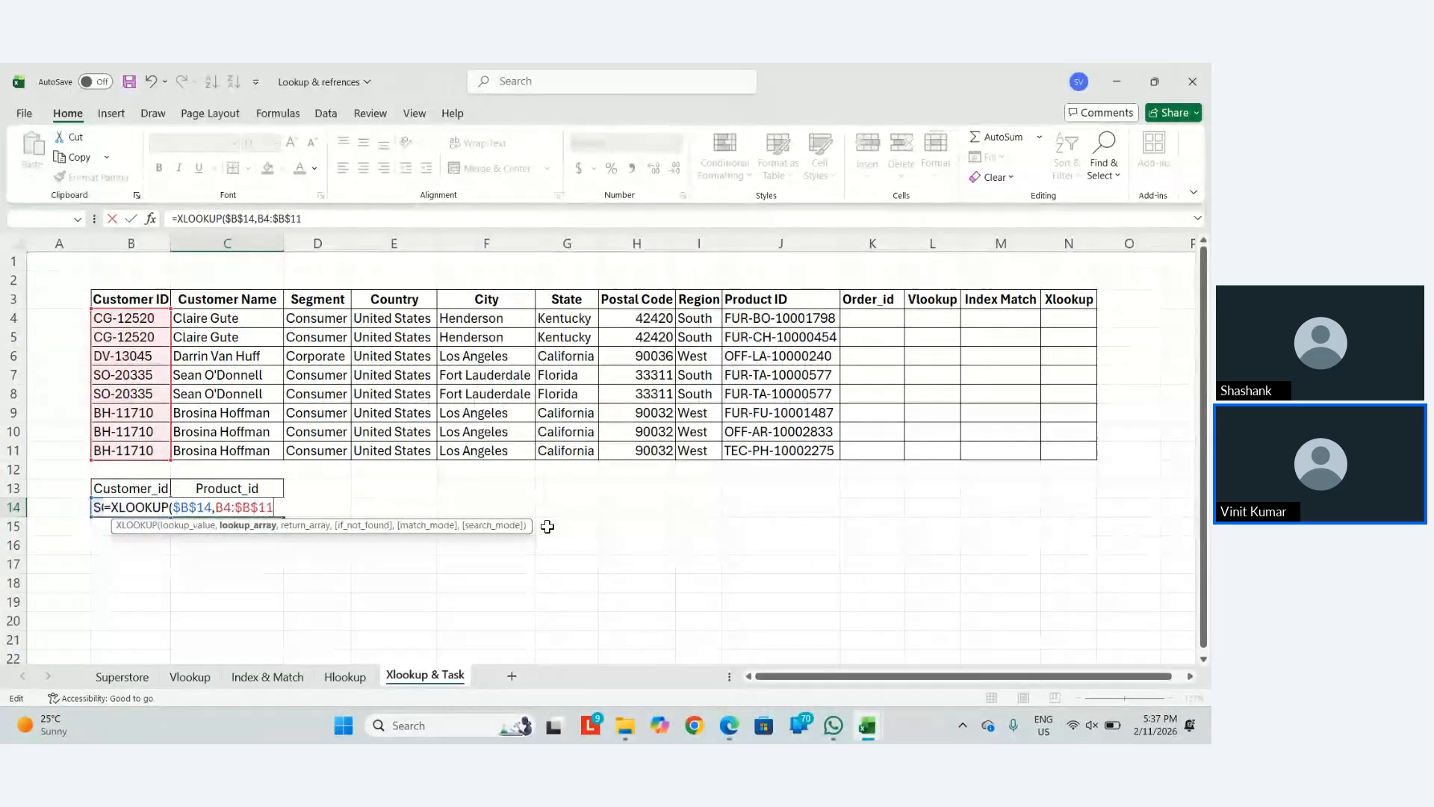
text(,)
key(Left)
key(shift+Left)
key(shift+Left)
key(shift+Left)
key(shift+Left)
key(shift+Left)
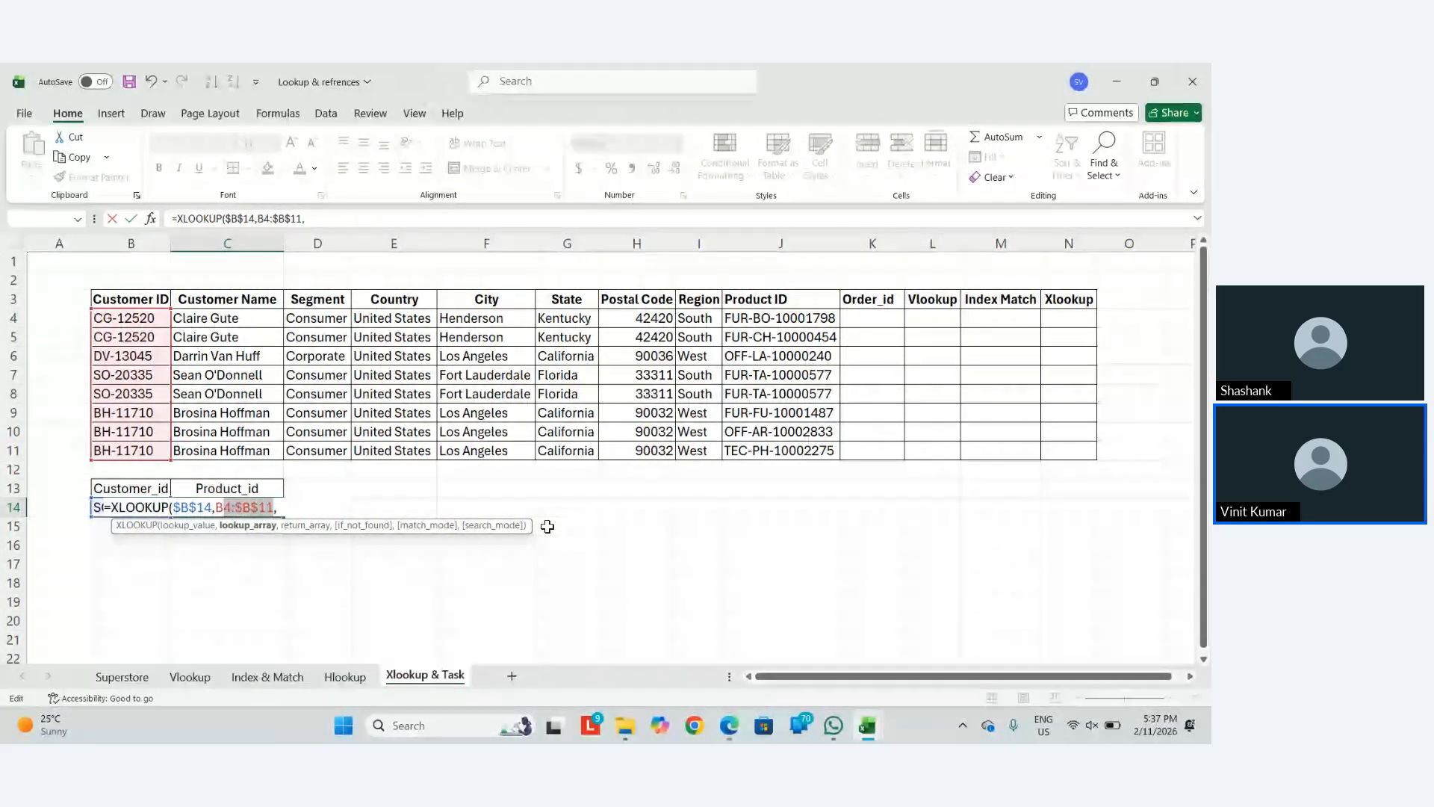
key(F4)
key(Right)
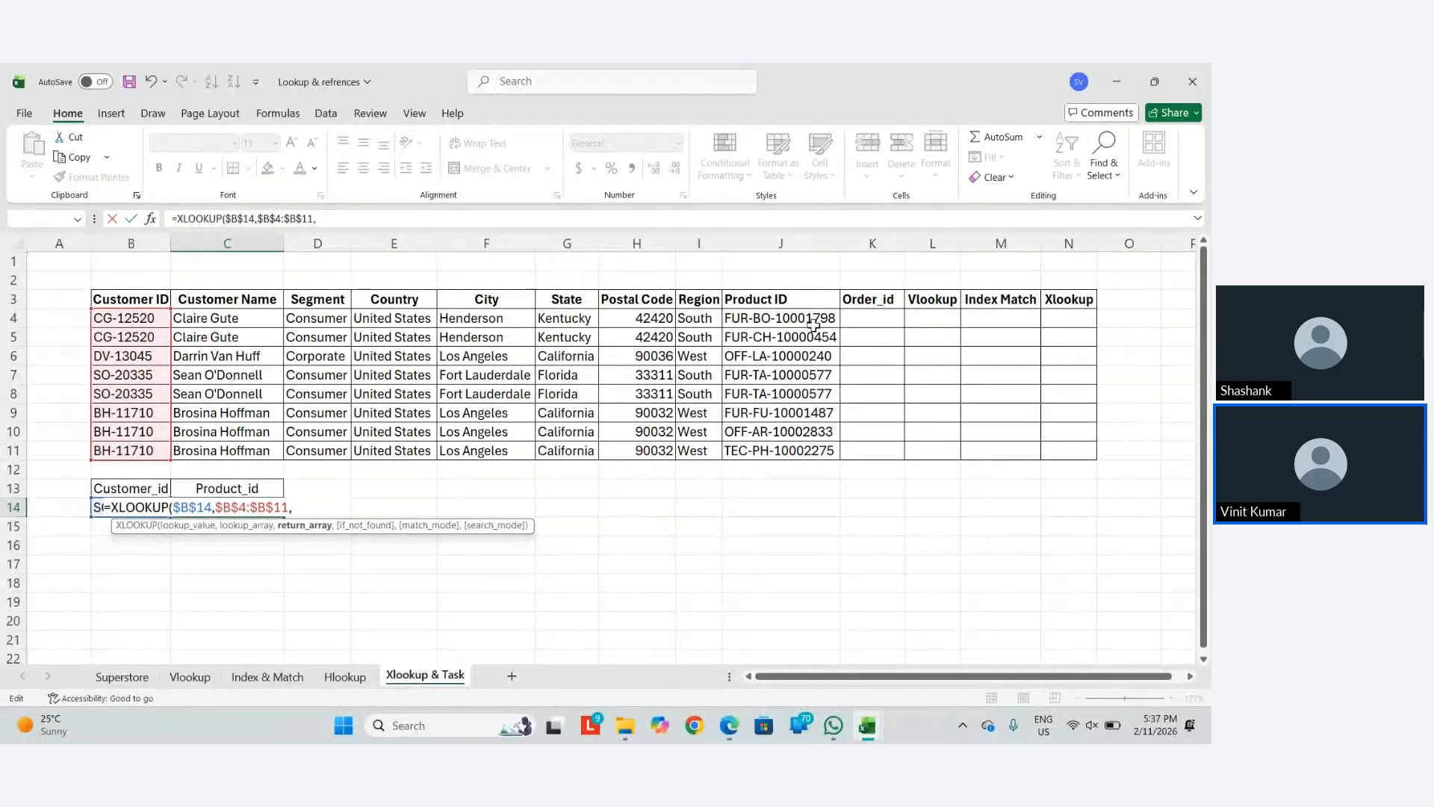
Add the Product IDs $J$4:$J$11 as the return array
drag(815, 321, 780, 450)
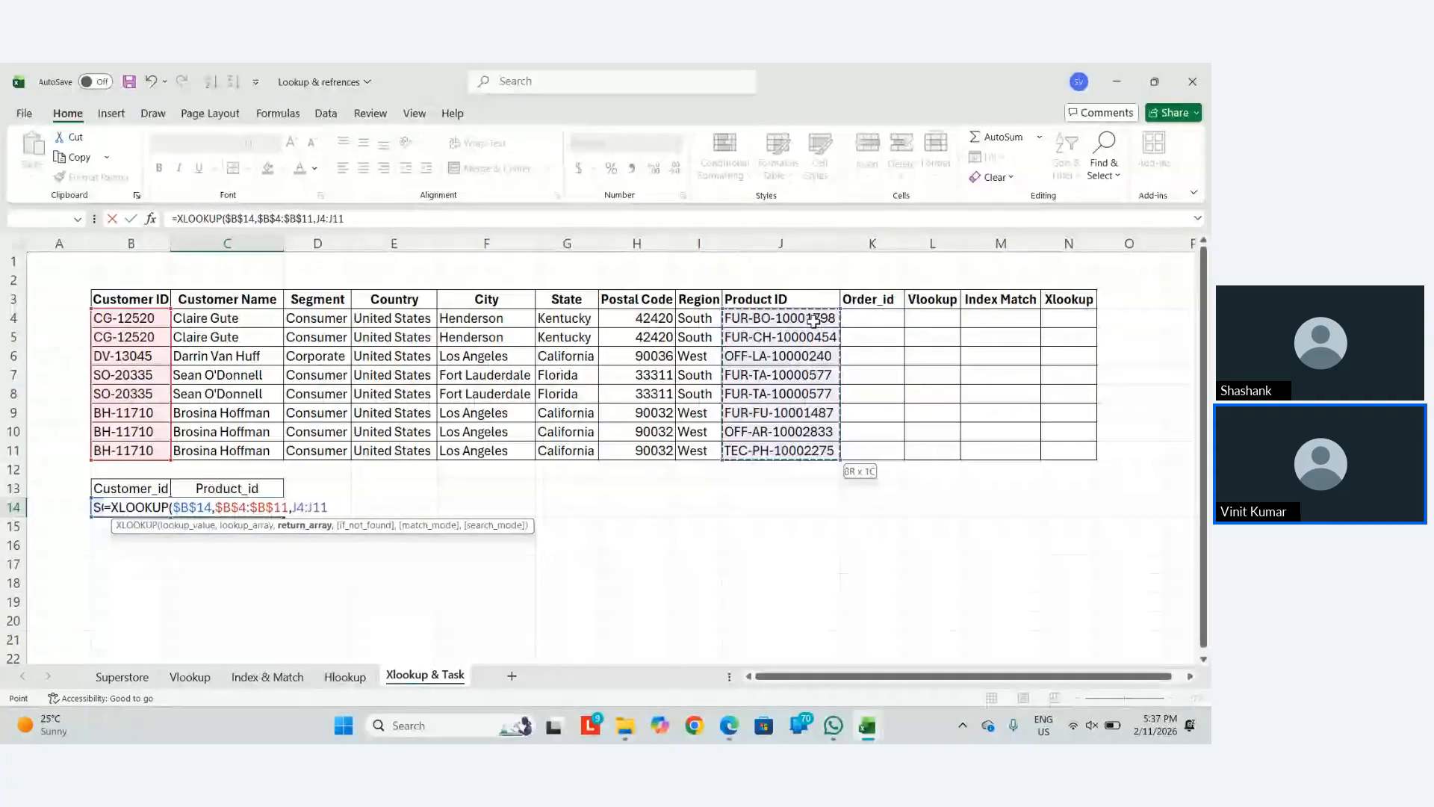
key(F4)
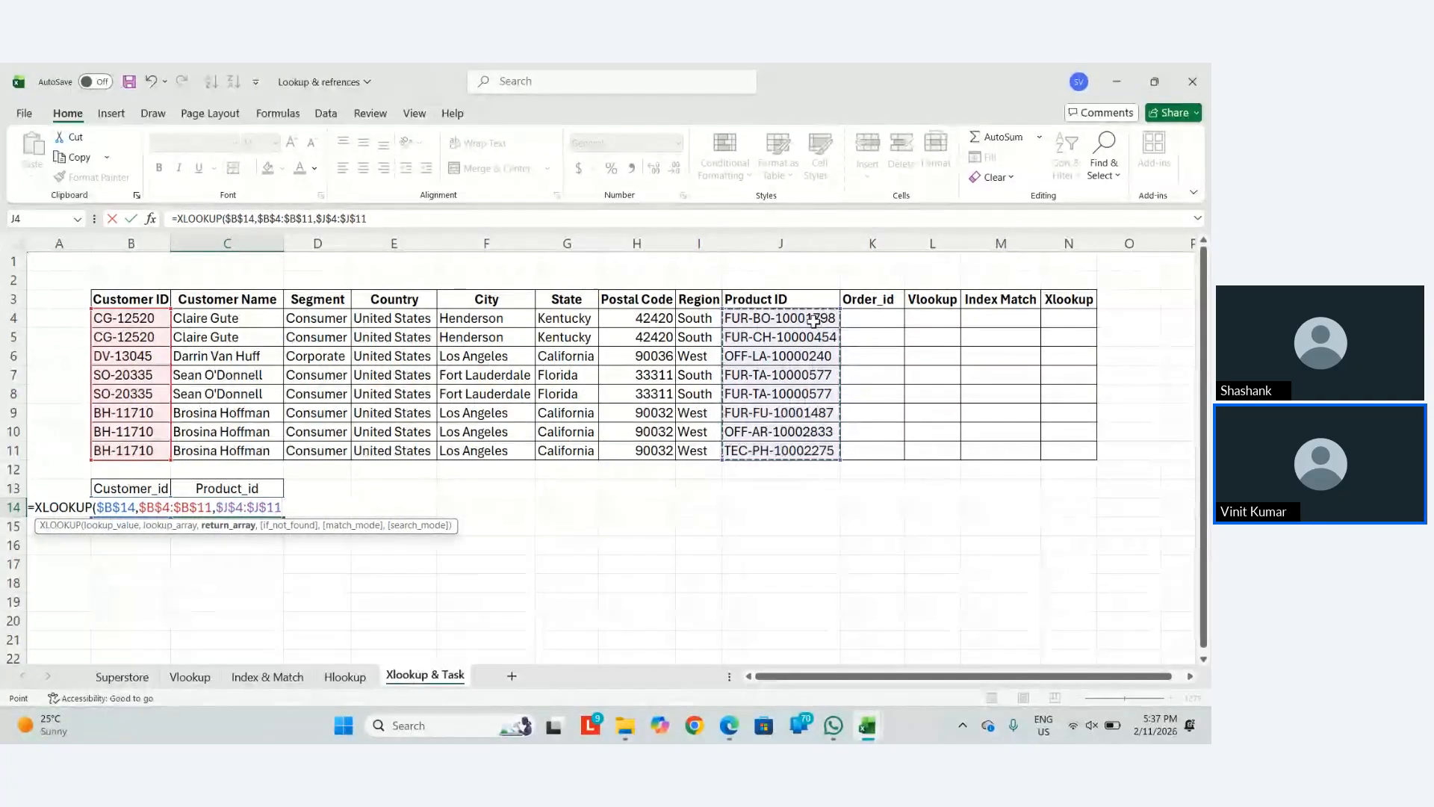
text(,)
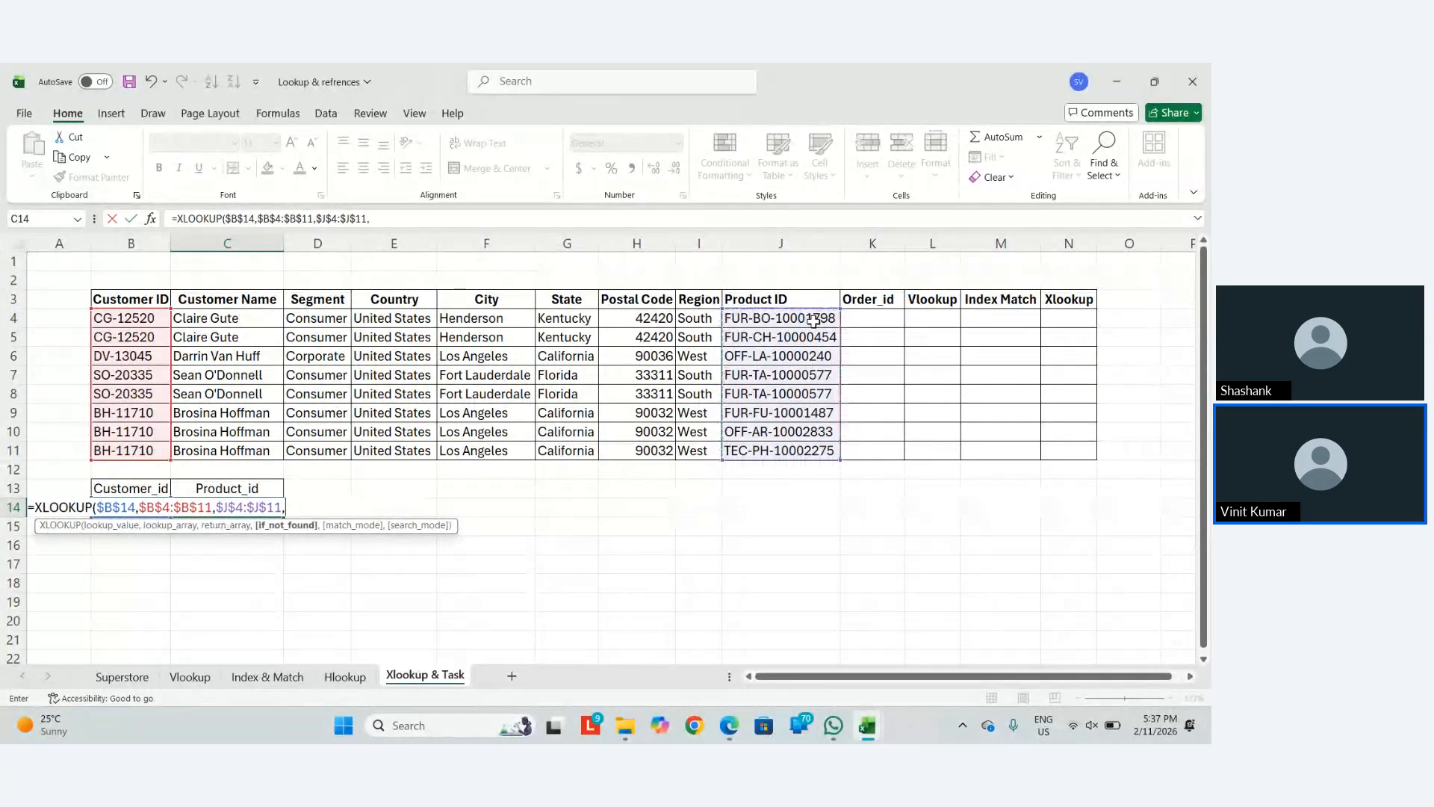
text("Not Found")
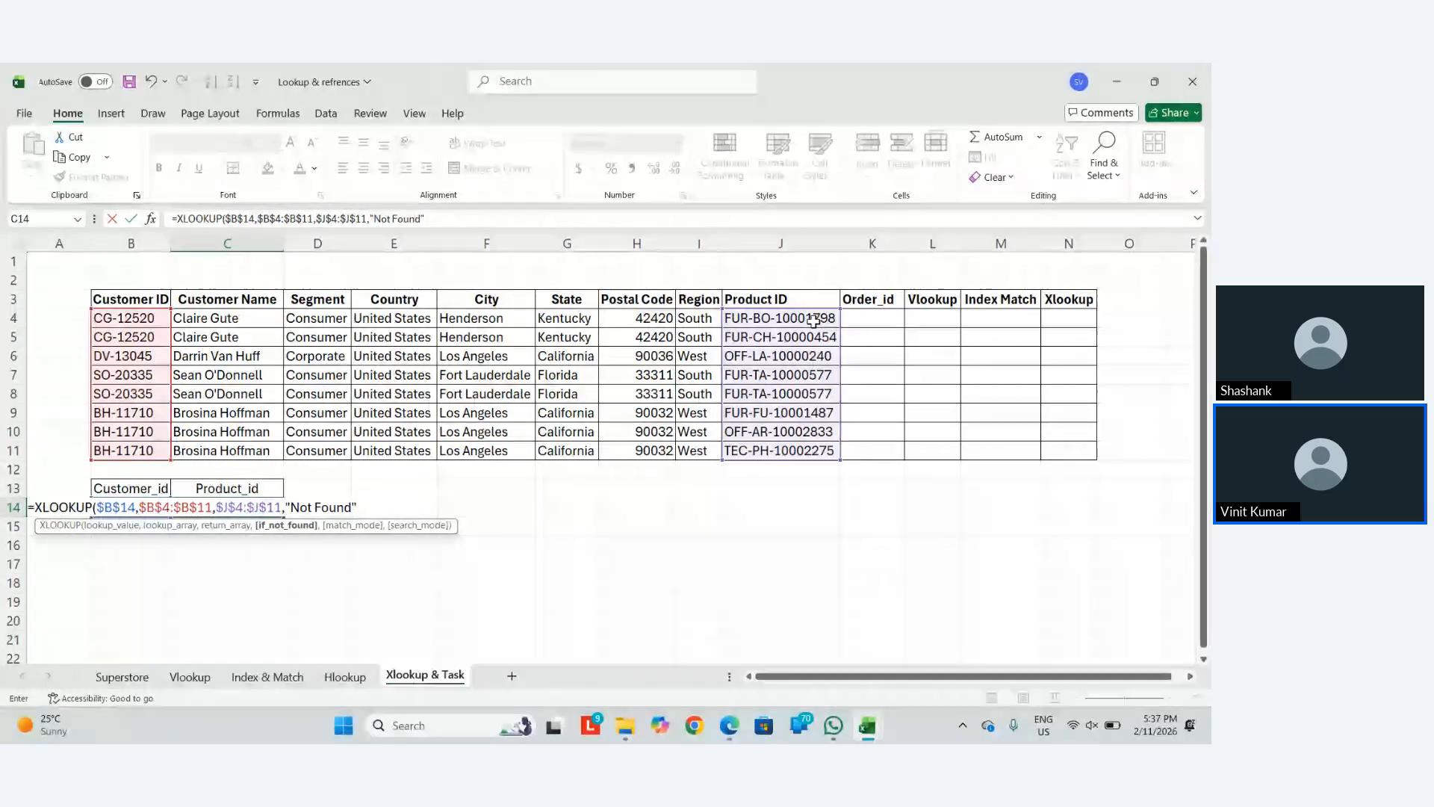
Finish C14's XLOOKUP with "Not Found",0,1 so it returns FUR-TA-10000577
text(,)
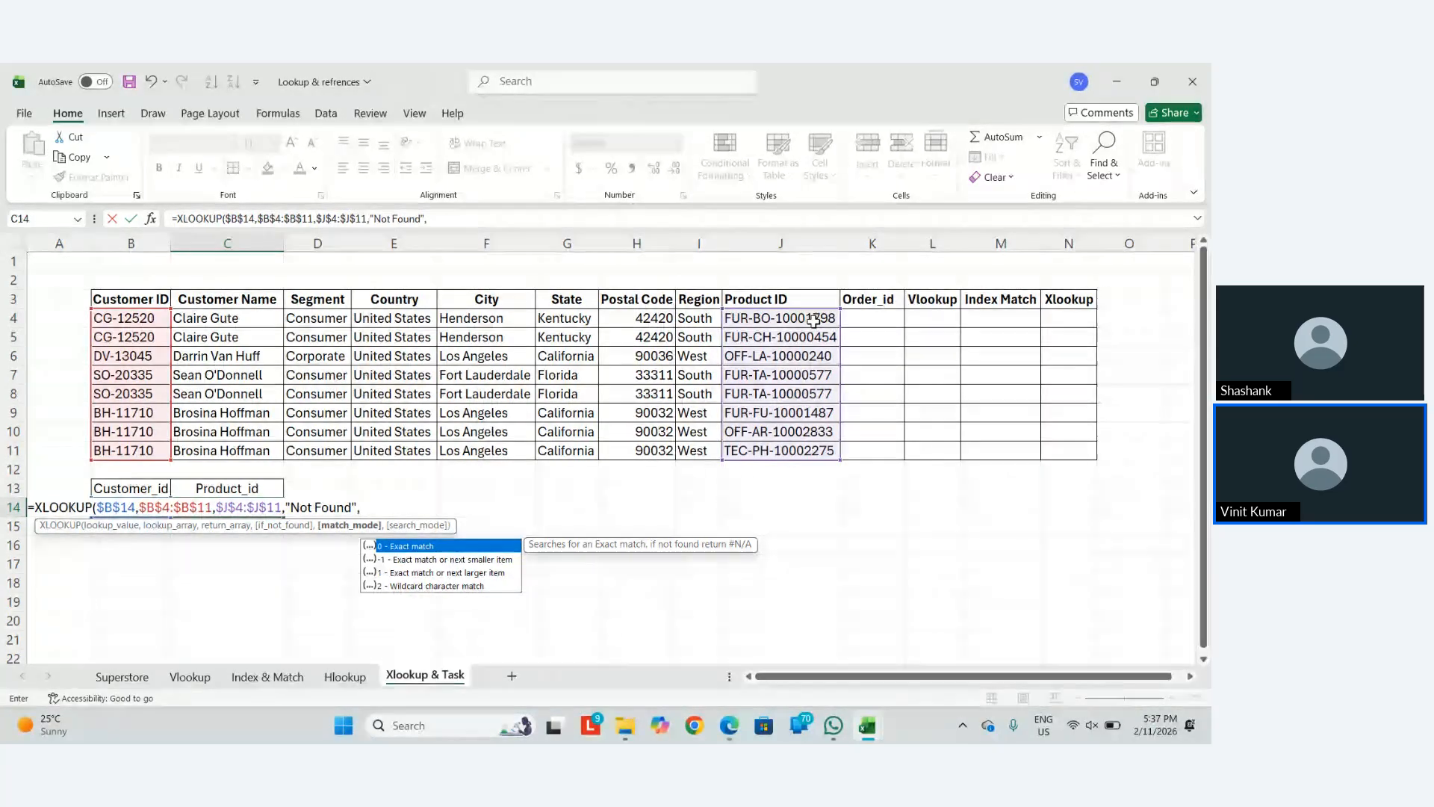
text(0,)
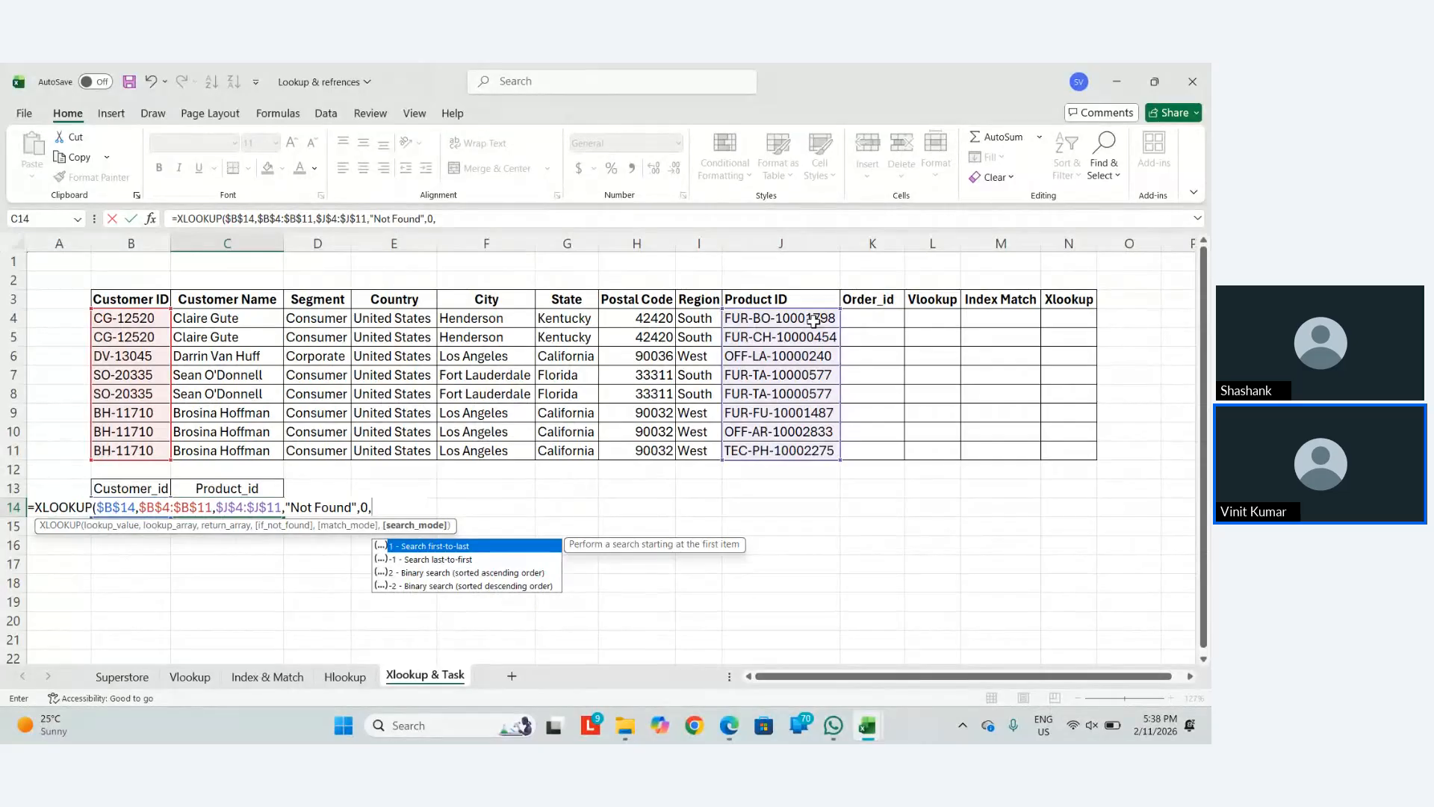
text(1)
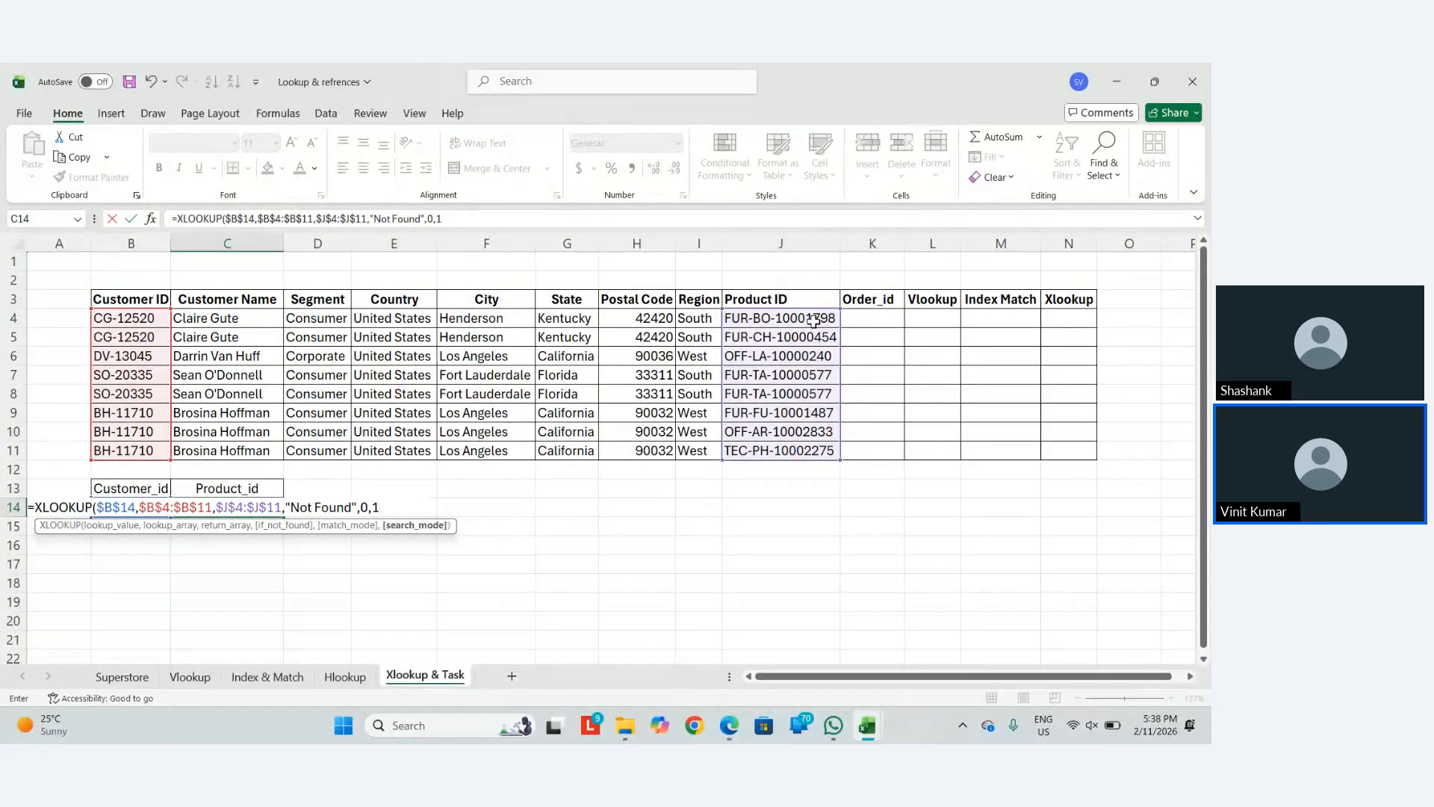
text())
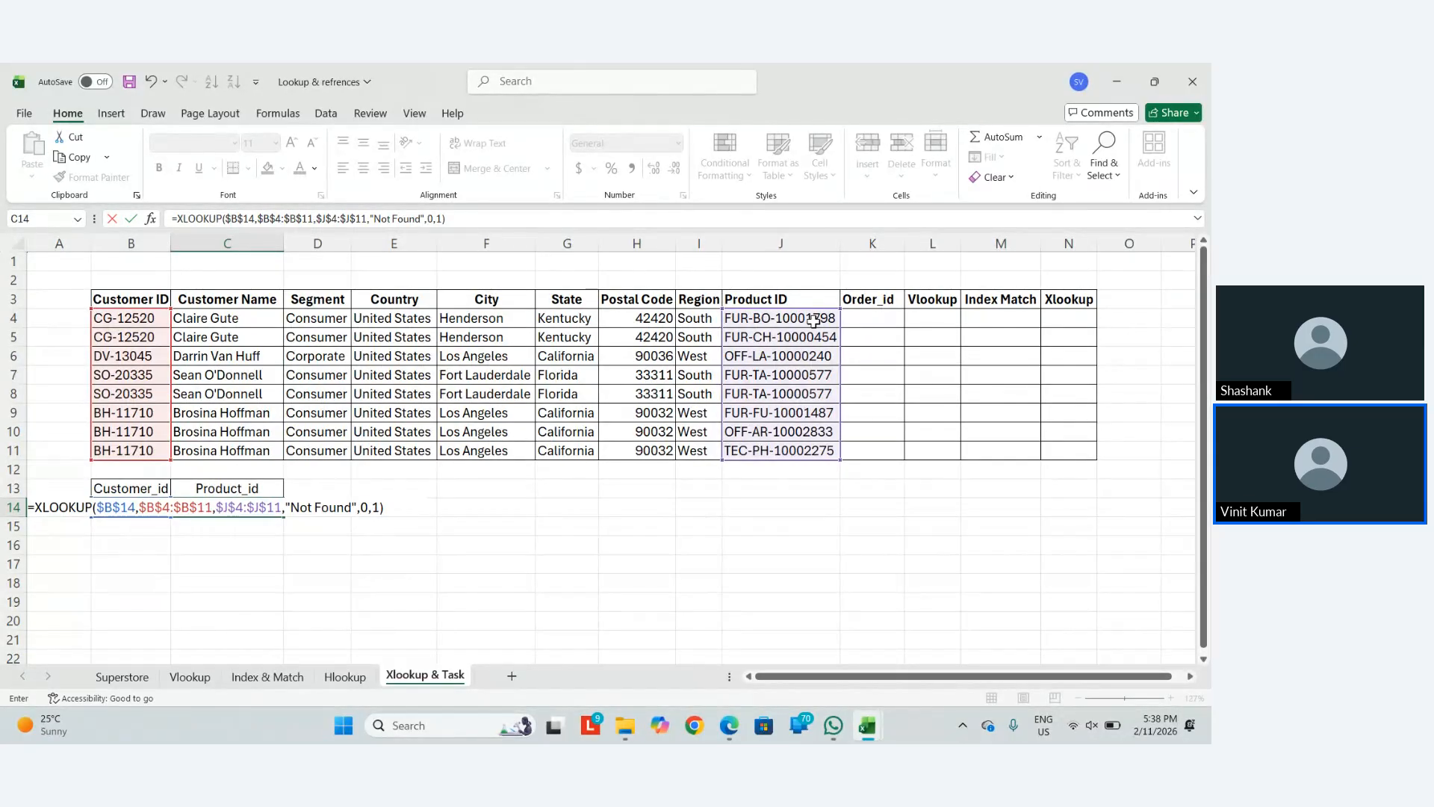
key(ctrl+Return)
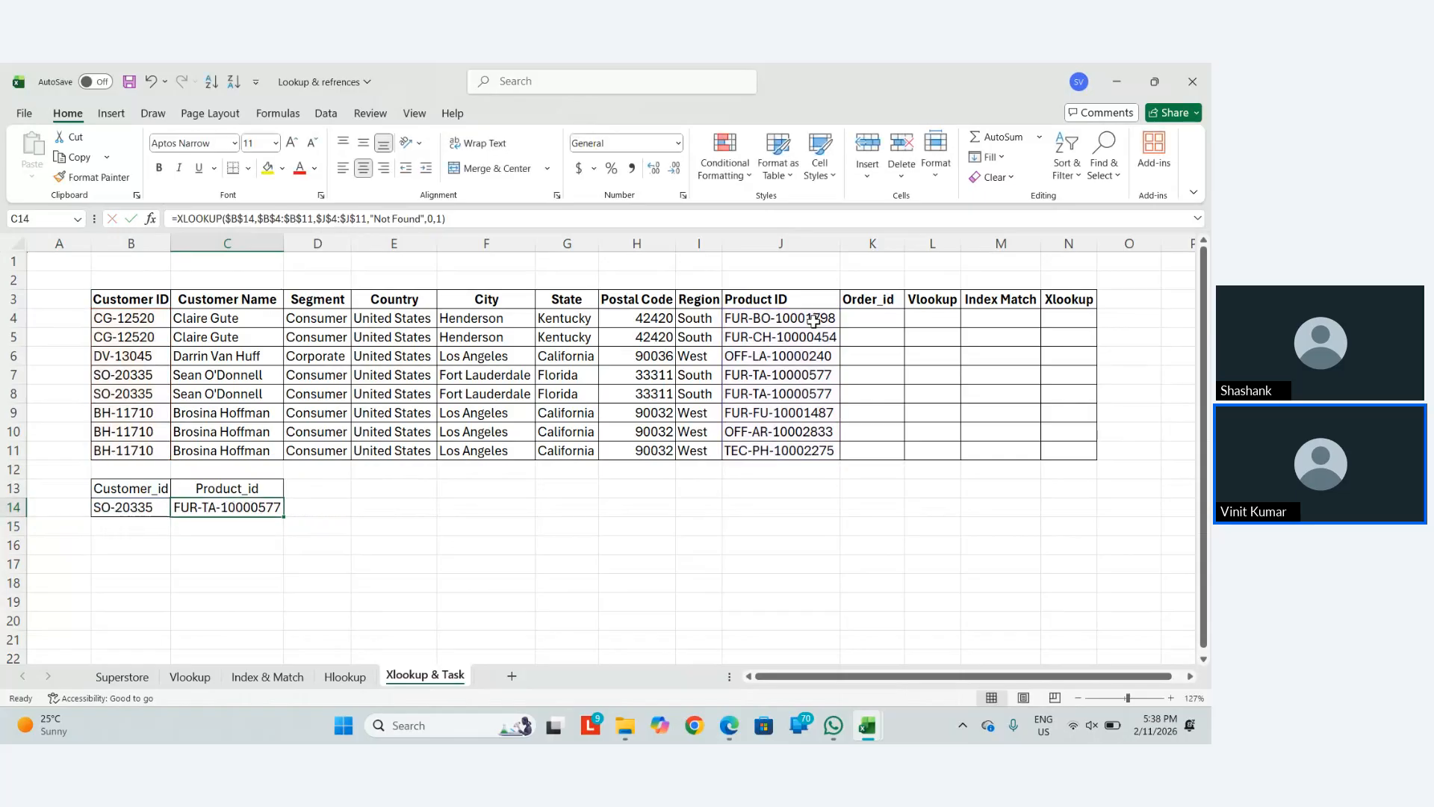
Change C14's XLOOKUP search mode from 1 to -1 for last-to-first search
key(F2)
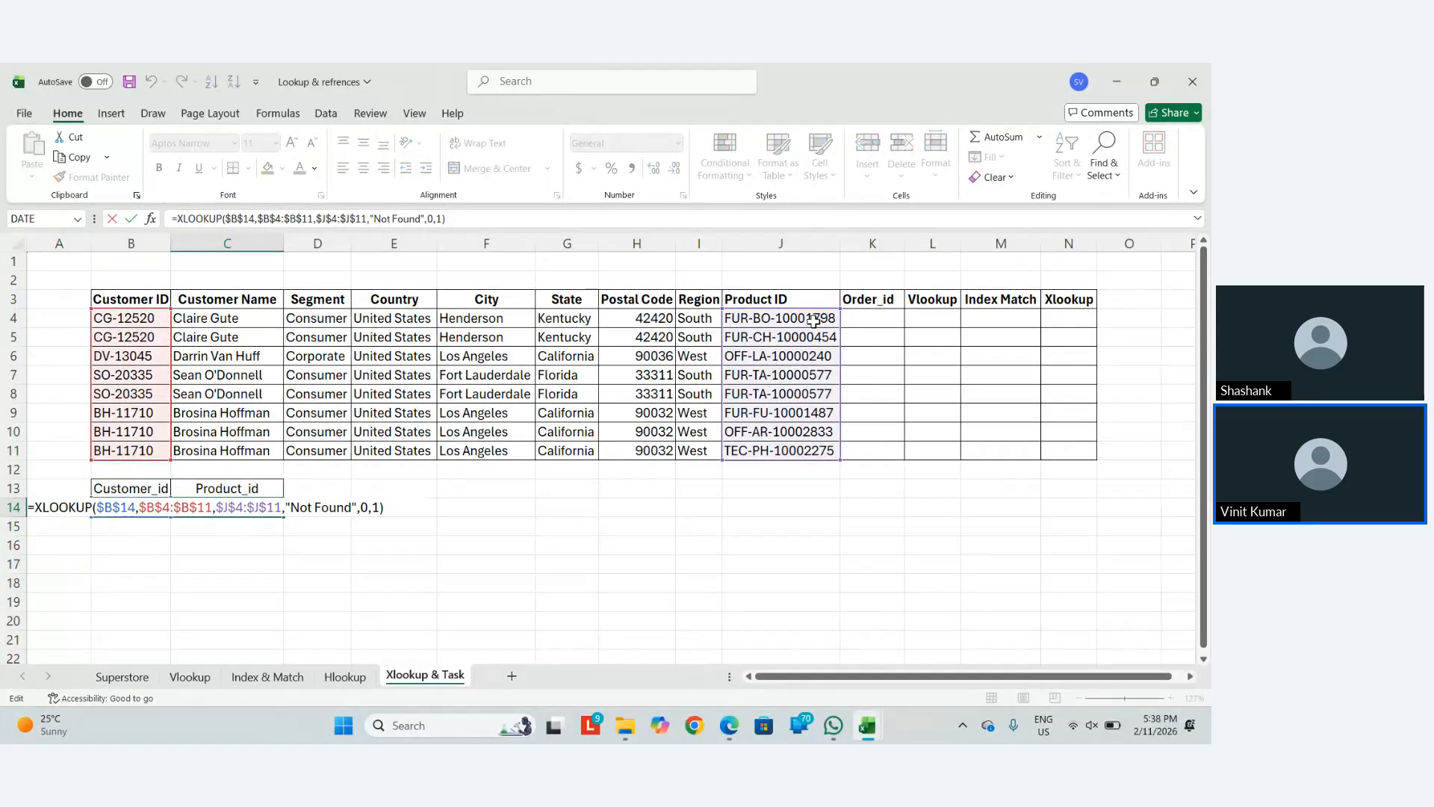
key(BackSpace)
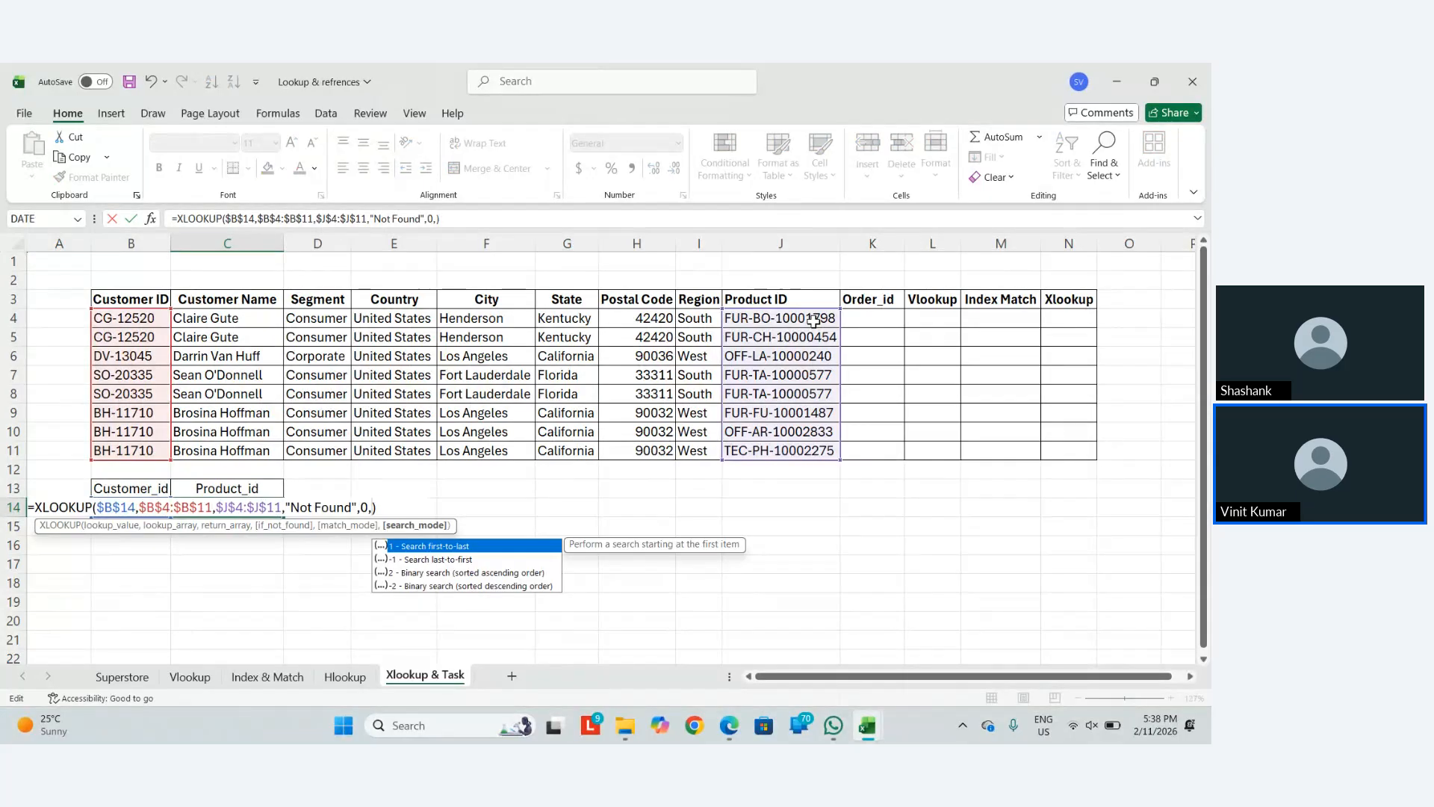
text(-1)
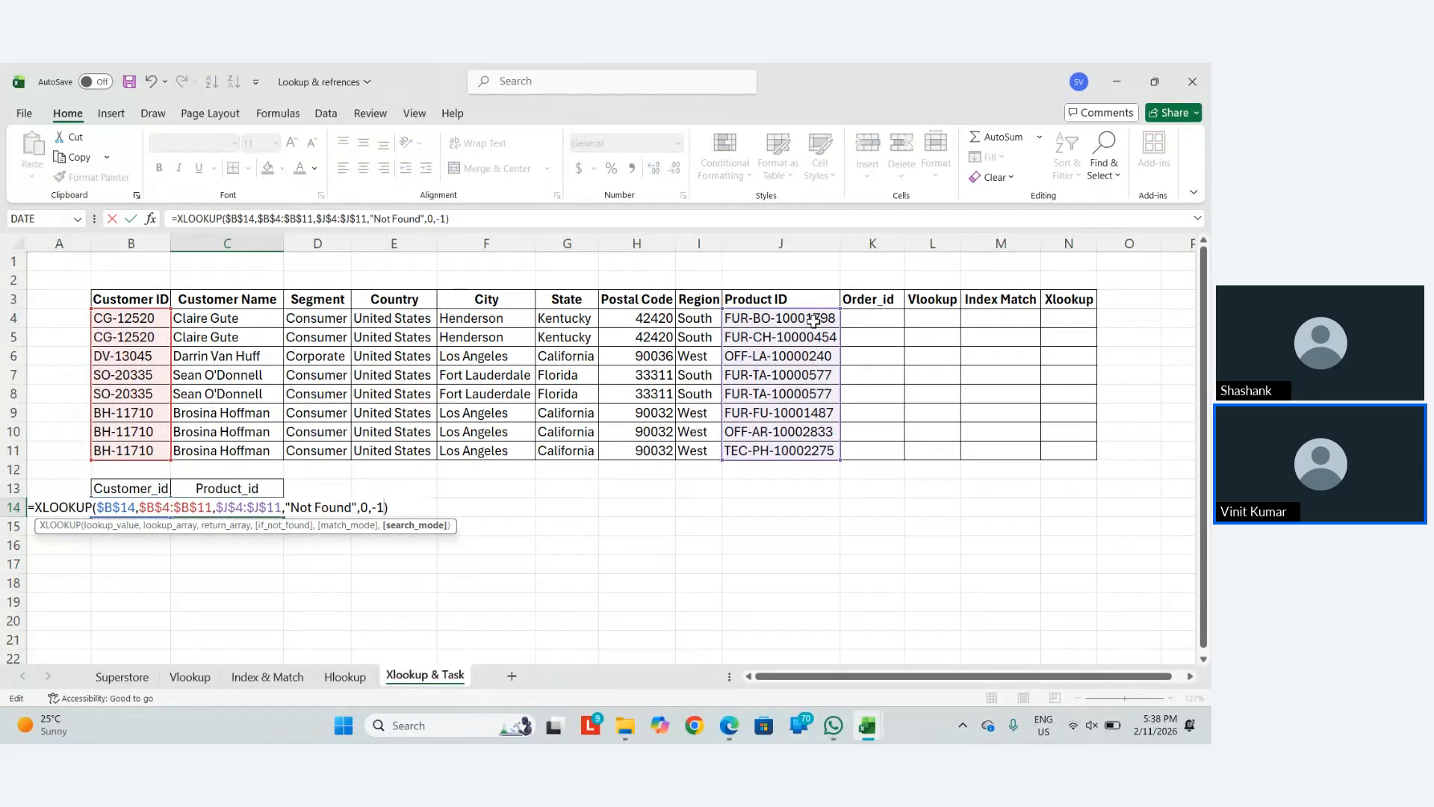
key(Return)
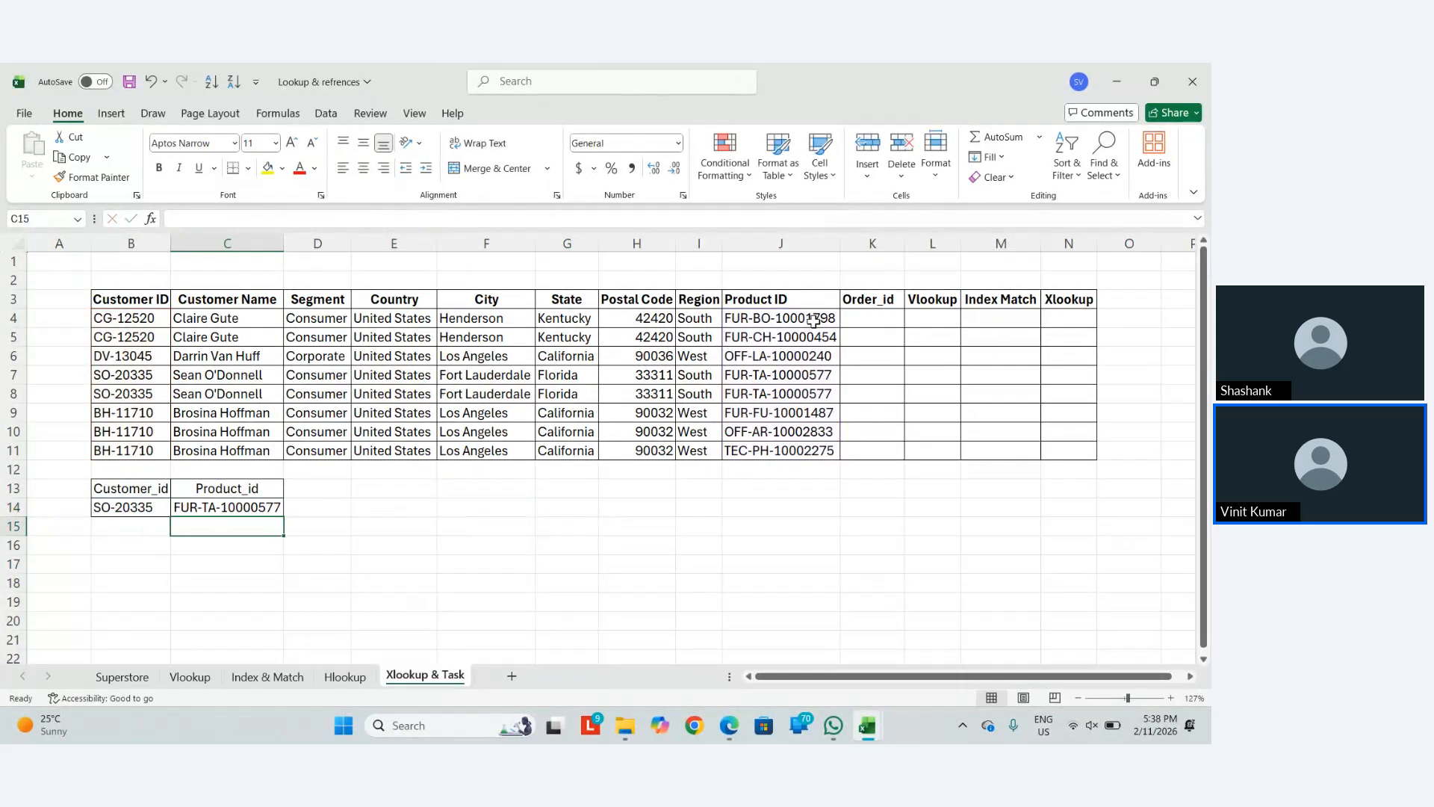
Change the Product ID in J8 to FUR-TA-10000579
key(Up)
key(Up)
key(Up)
key(Up)
key(Right)
key(Right)
key(Right)
key(Right)
key(Right)
key(Right)
key(Up)
key(Up)
key(Up)
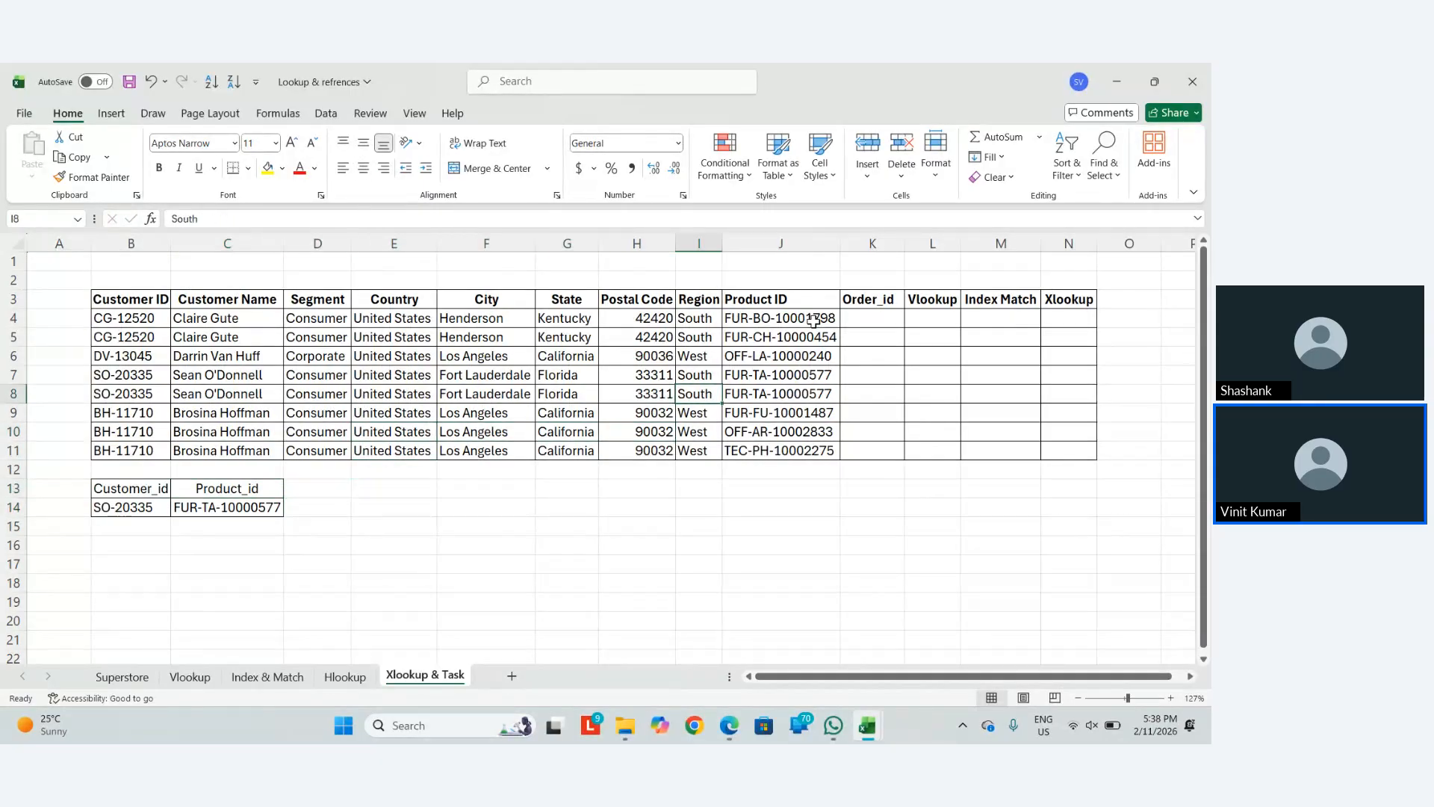
key(Right)
key(F2)
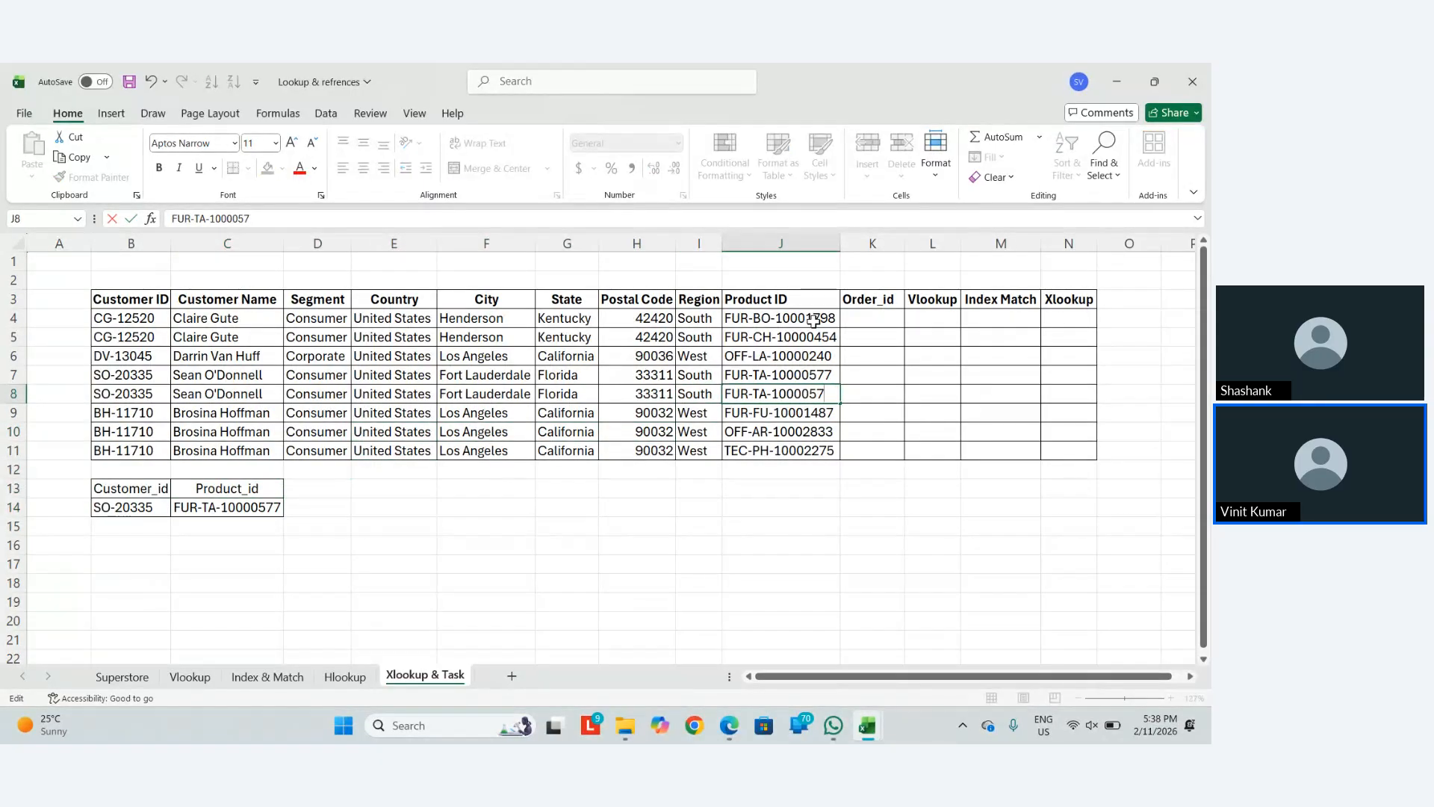
key(BackSpace)
text(9)
key(Return)
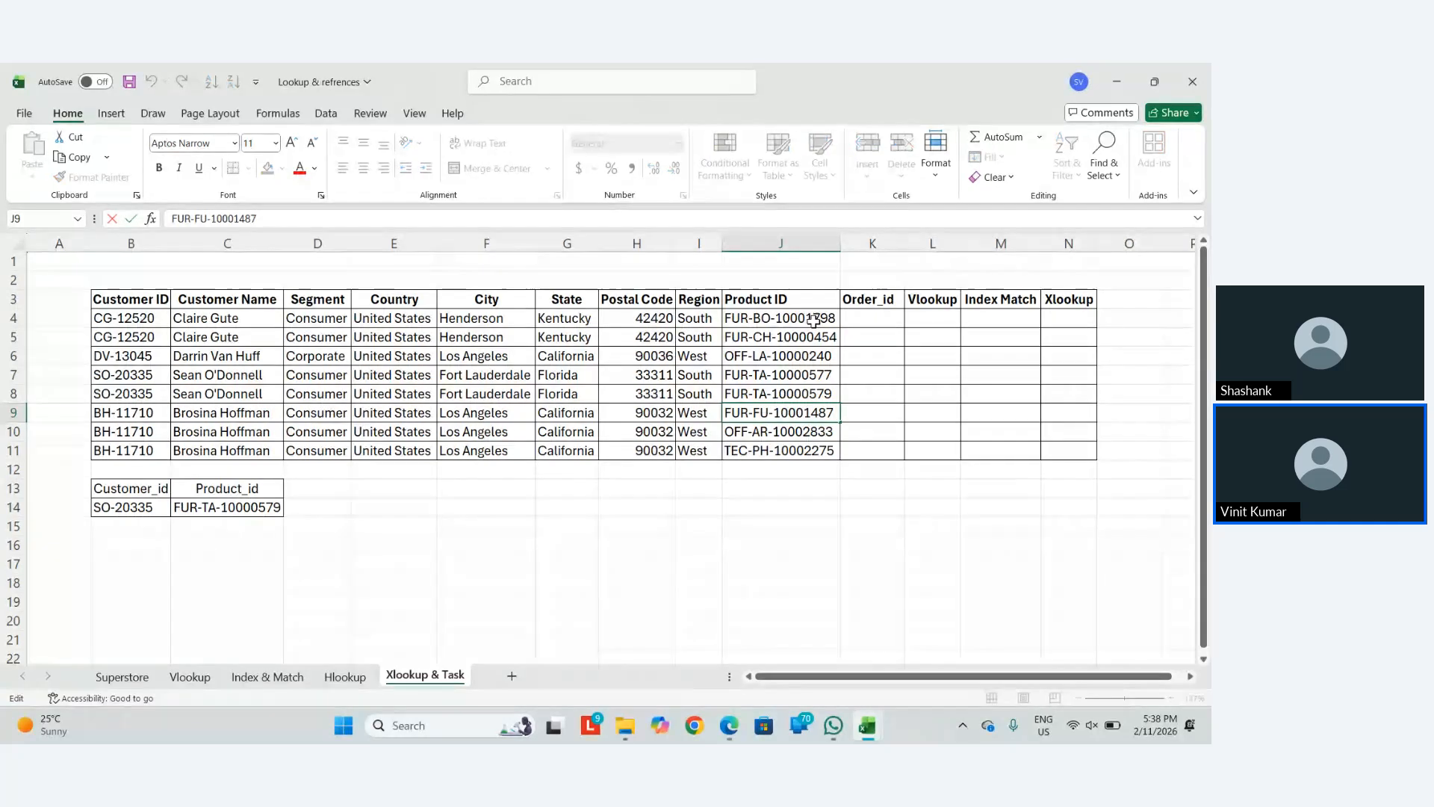
Re-enter C14's formula so it returns FUR-TA-10000579, then go to the checklist workbook
key(Left)
key(Left)
key(Left)
key(Left)
key(Left)
key(Left)
key(Left)
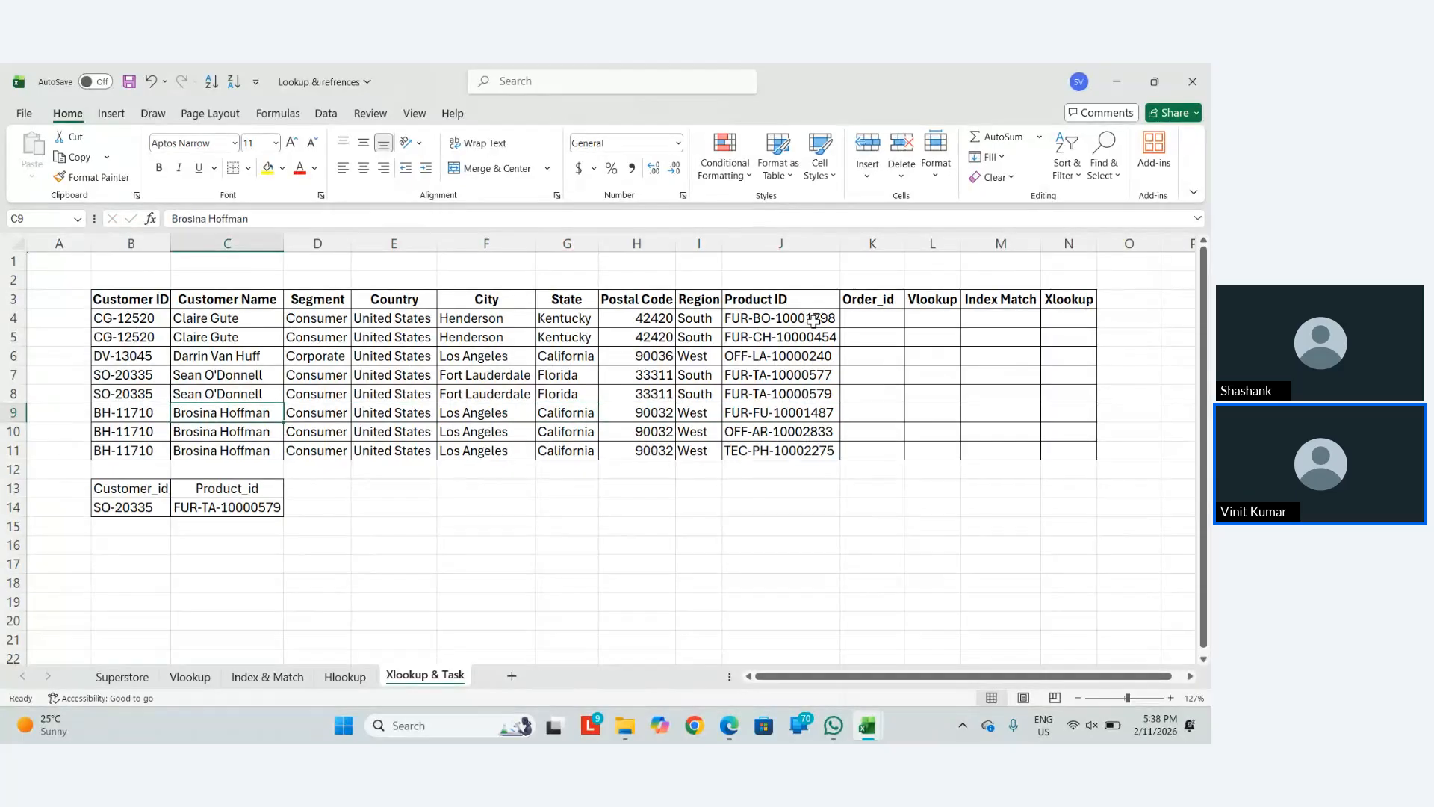
key(Down)
key(Down)
key(Down)
key(Down)
key(Down)
key(F2)
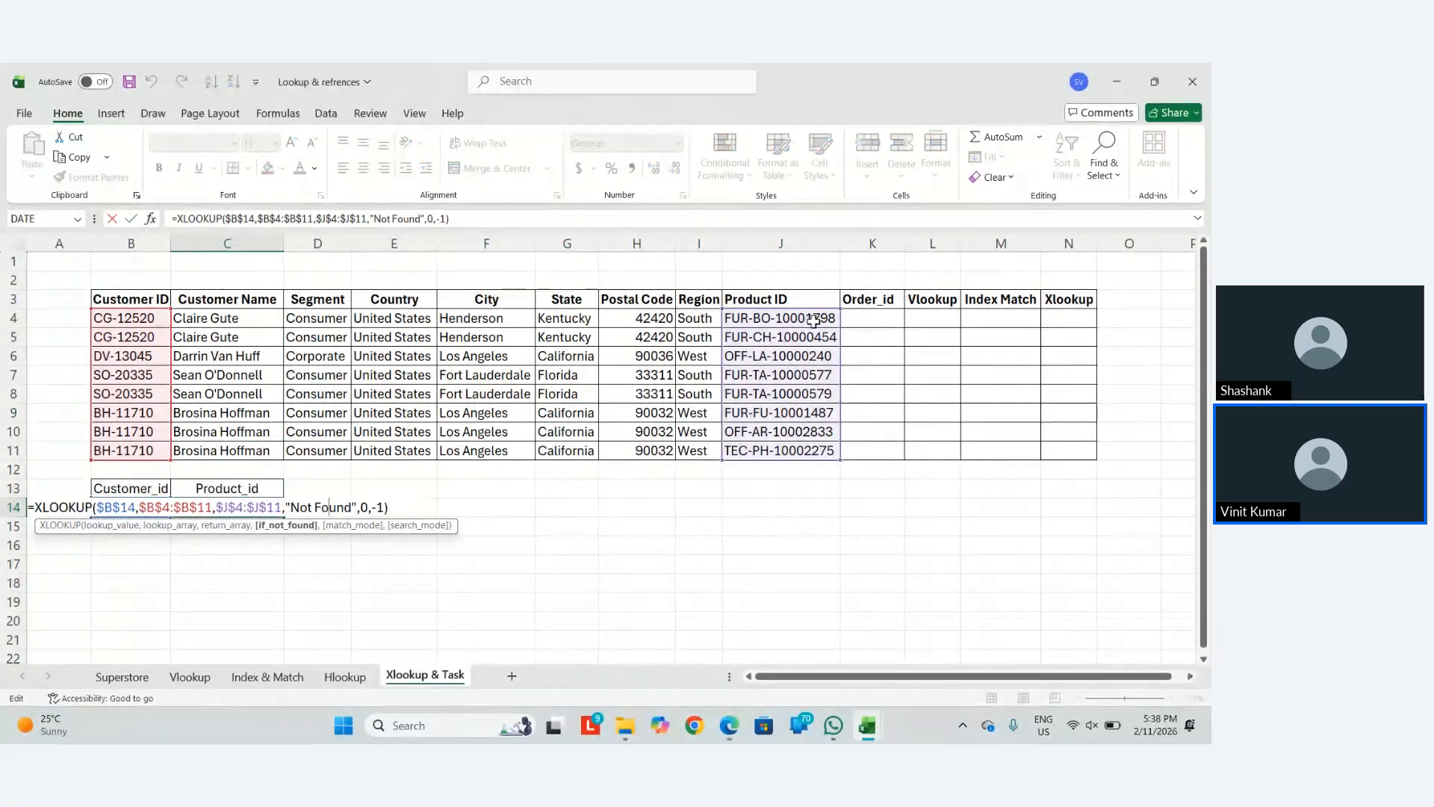
key(Left)
key(Left)
key(Left)
key(Left)
key(Left)
key(Left)
key(Left)
key(Left)
key(Left)
key(Left)
key(Left)
key(Left)
key(Left)
key(Left)
key(Left)
key(Left)
key(Left)
key(Left)
key(Left)
key(Return)
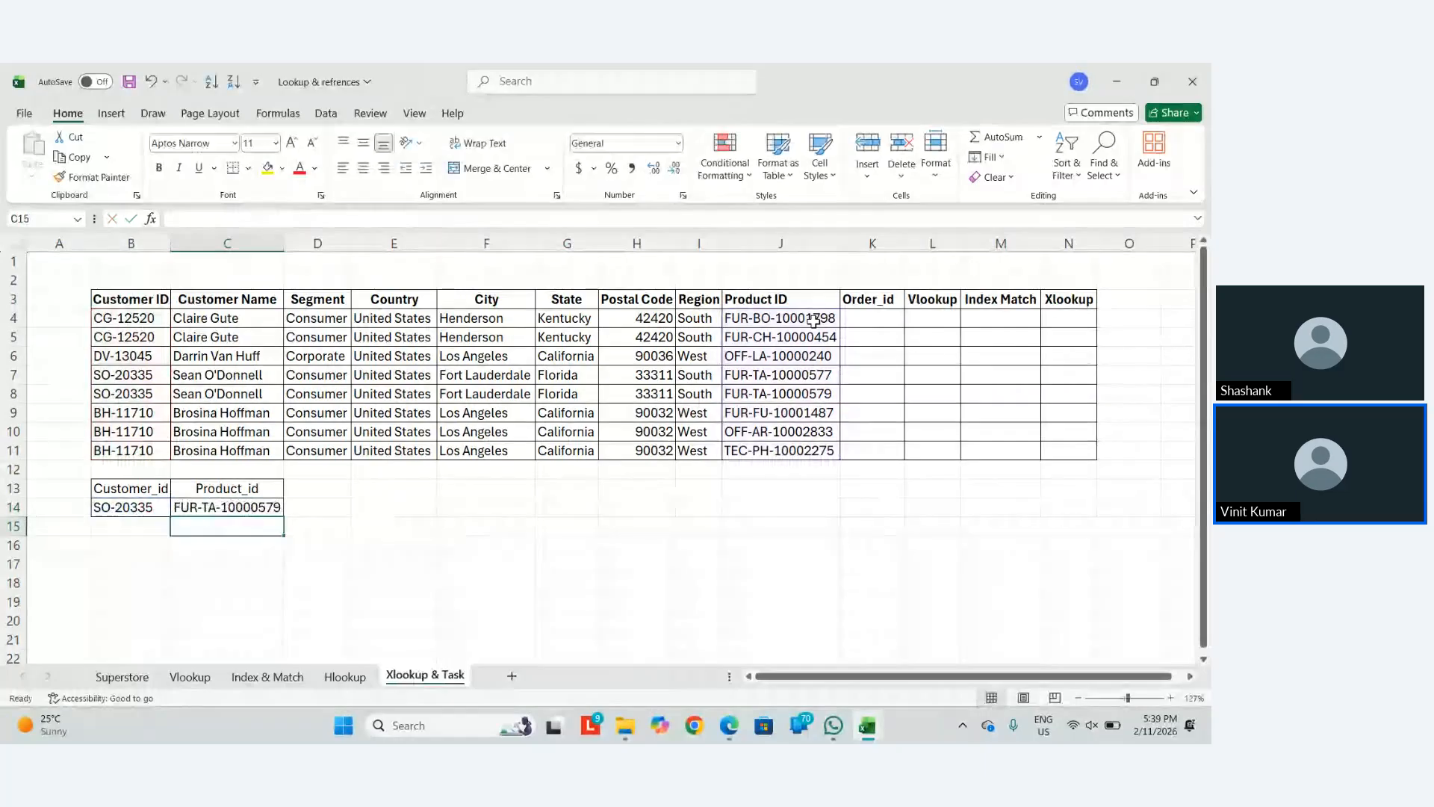
key(alt+Tab)
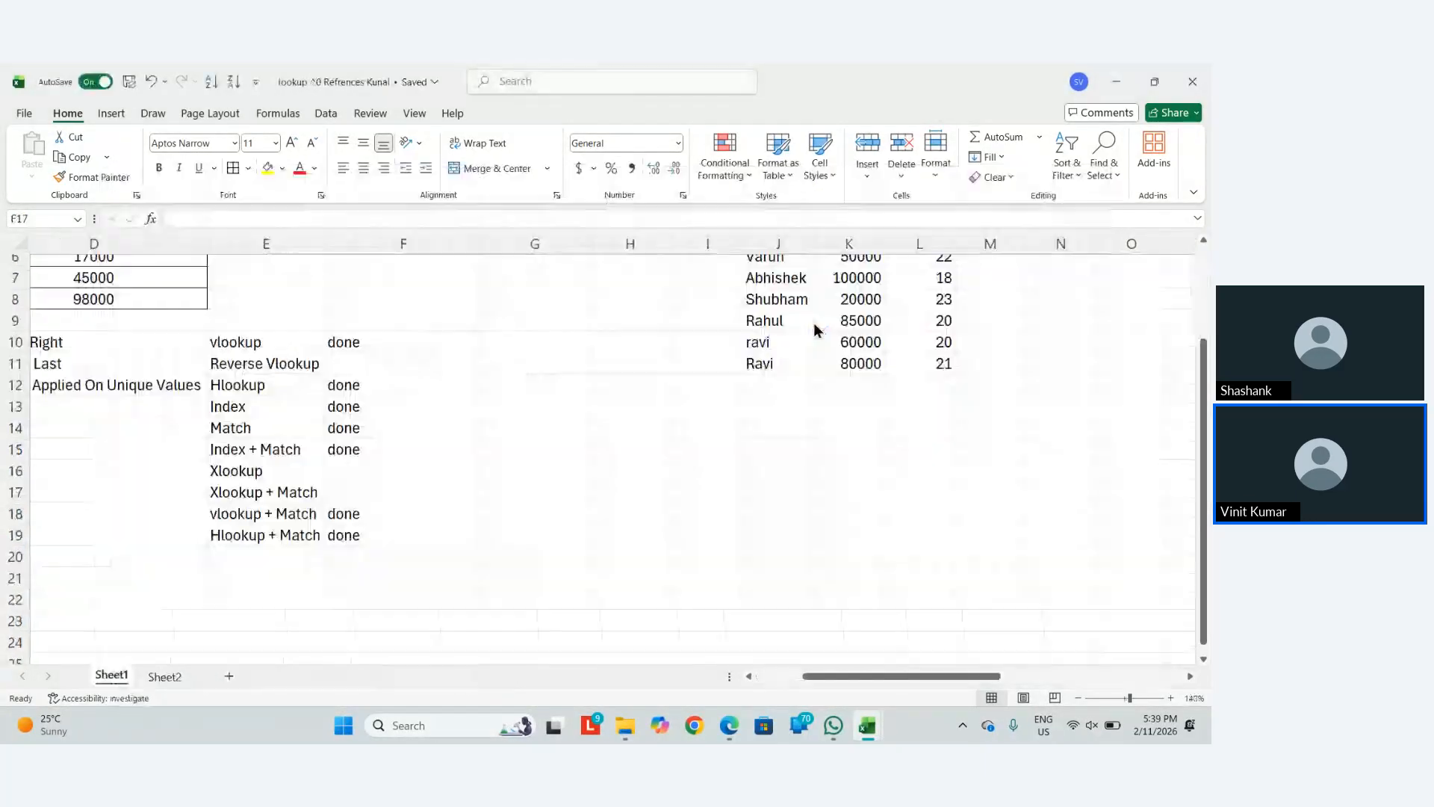
Delete the entire checklist row 17 holding Xlookup + Match
click(284, 495)
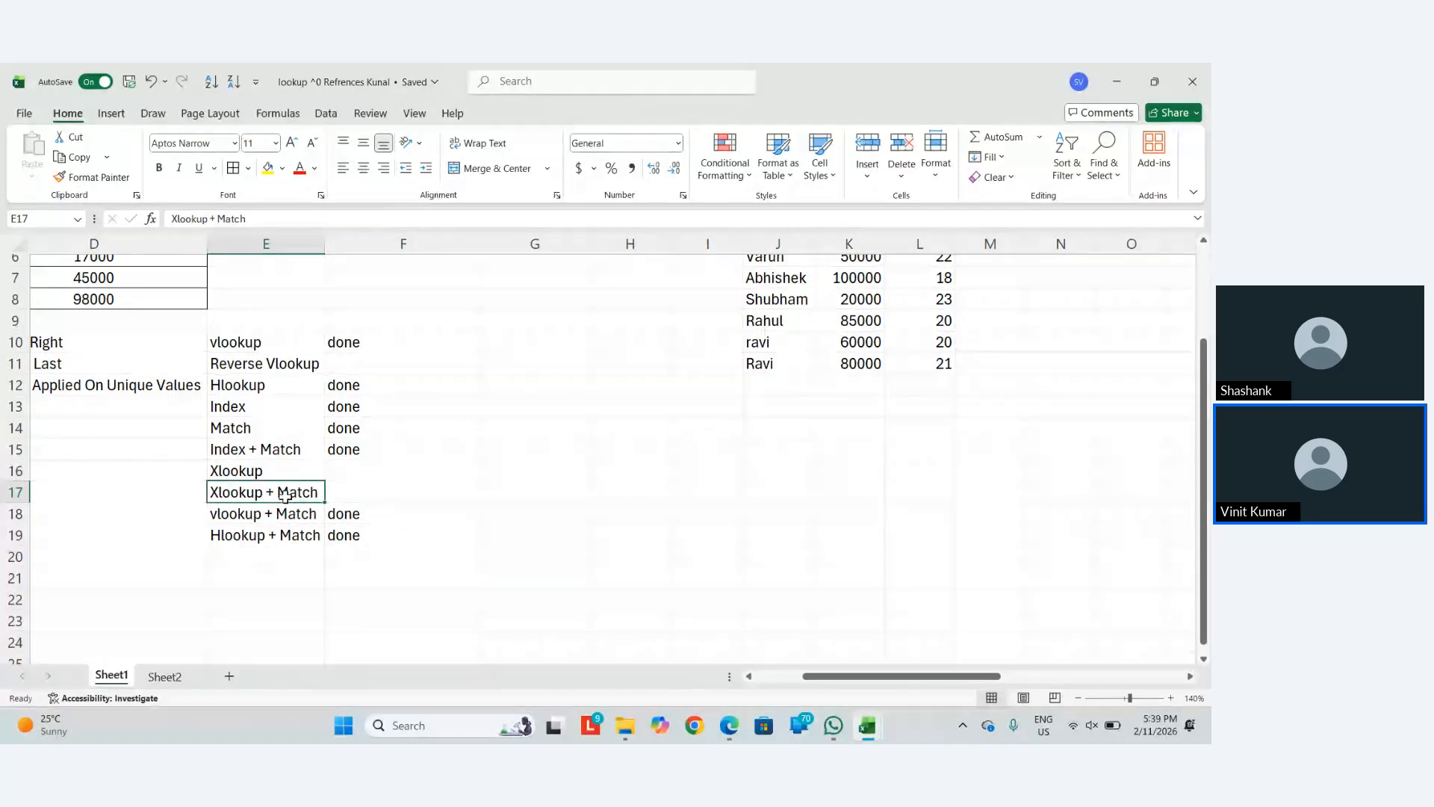
key(Delete)
key(ctrl+minus)
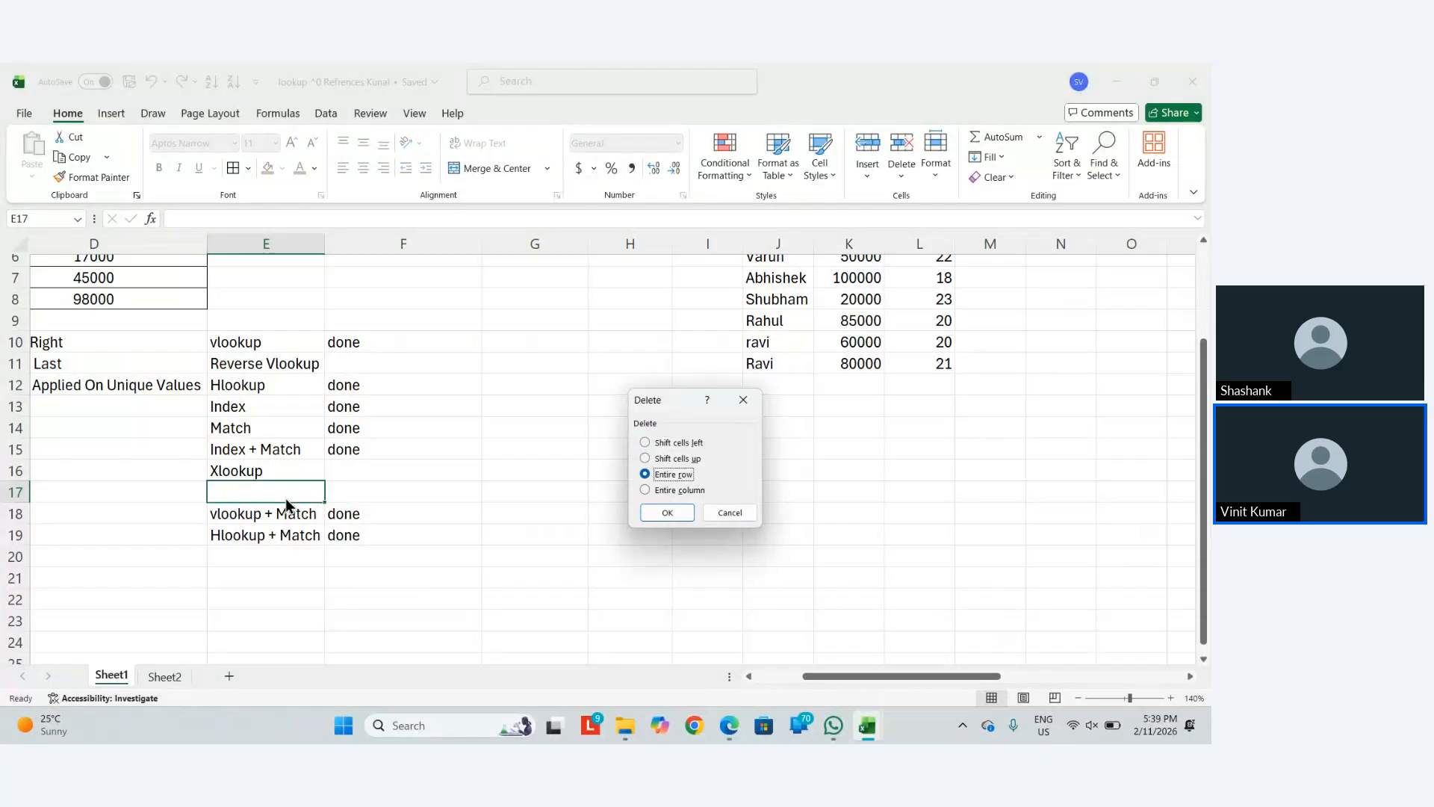
key(Up)
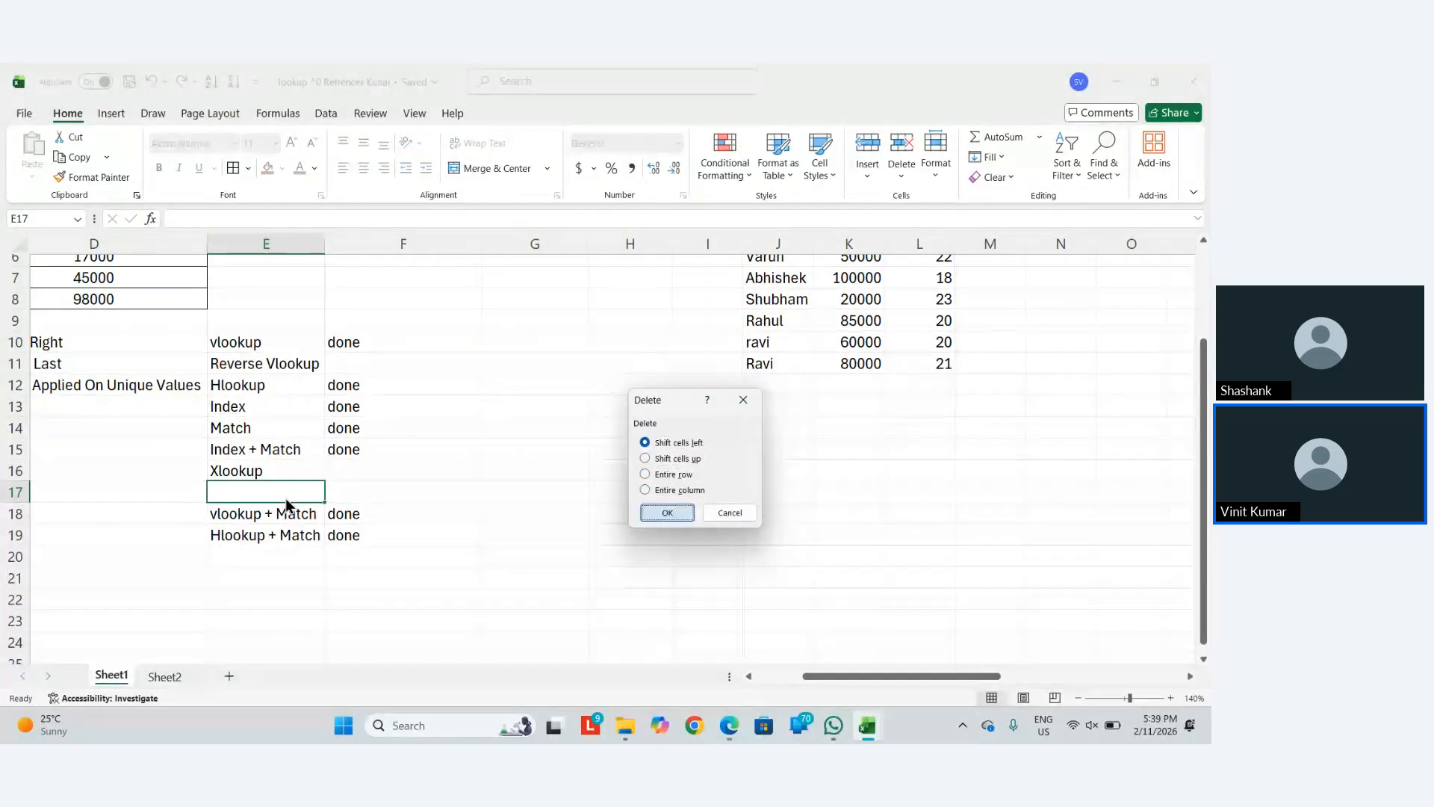
key(Return)
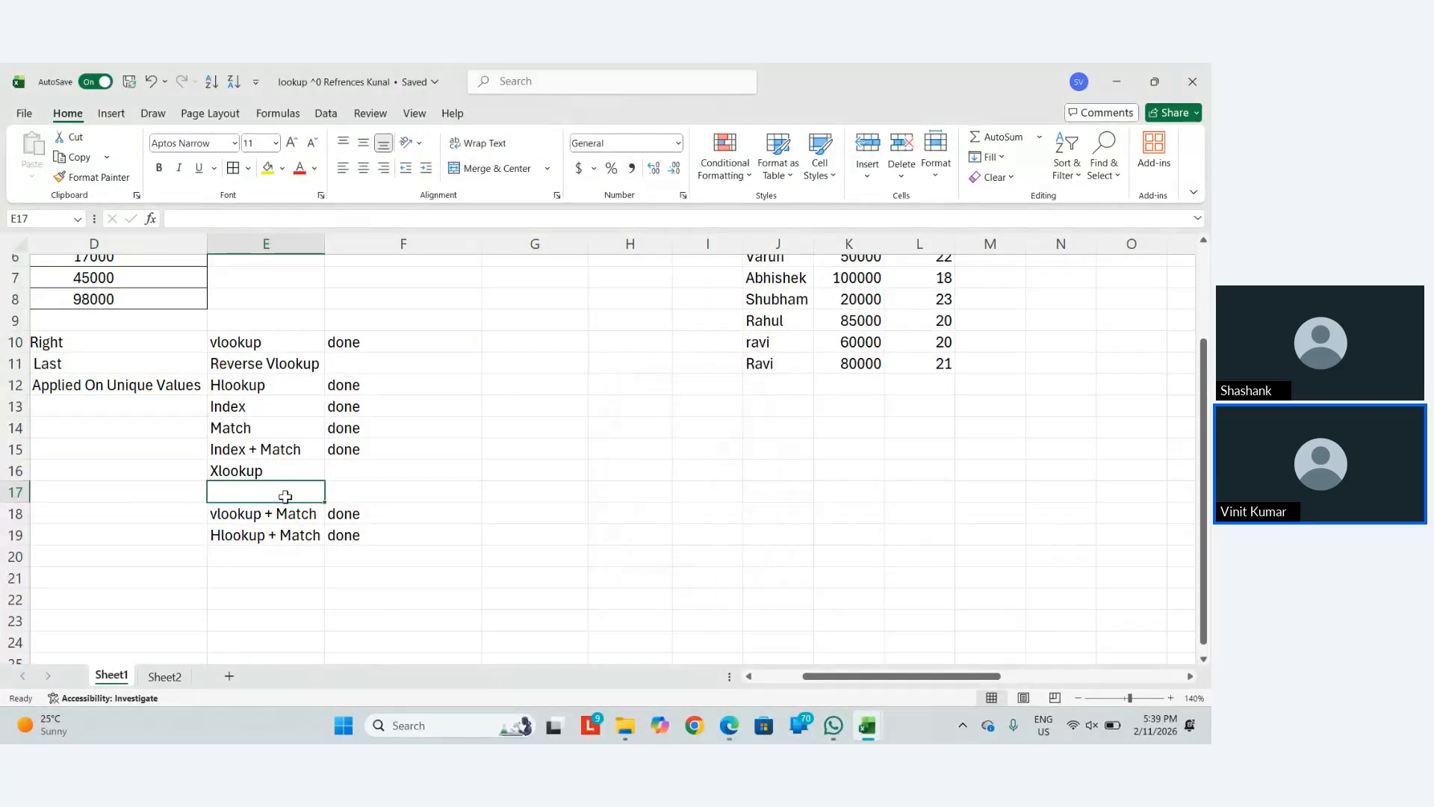
key(ctrl+minus)
key(Down)
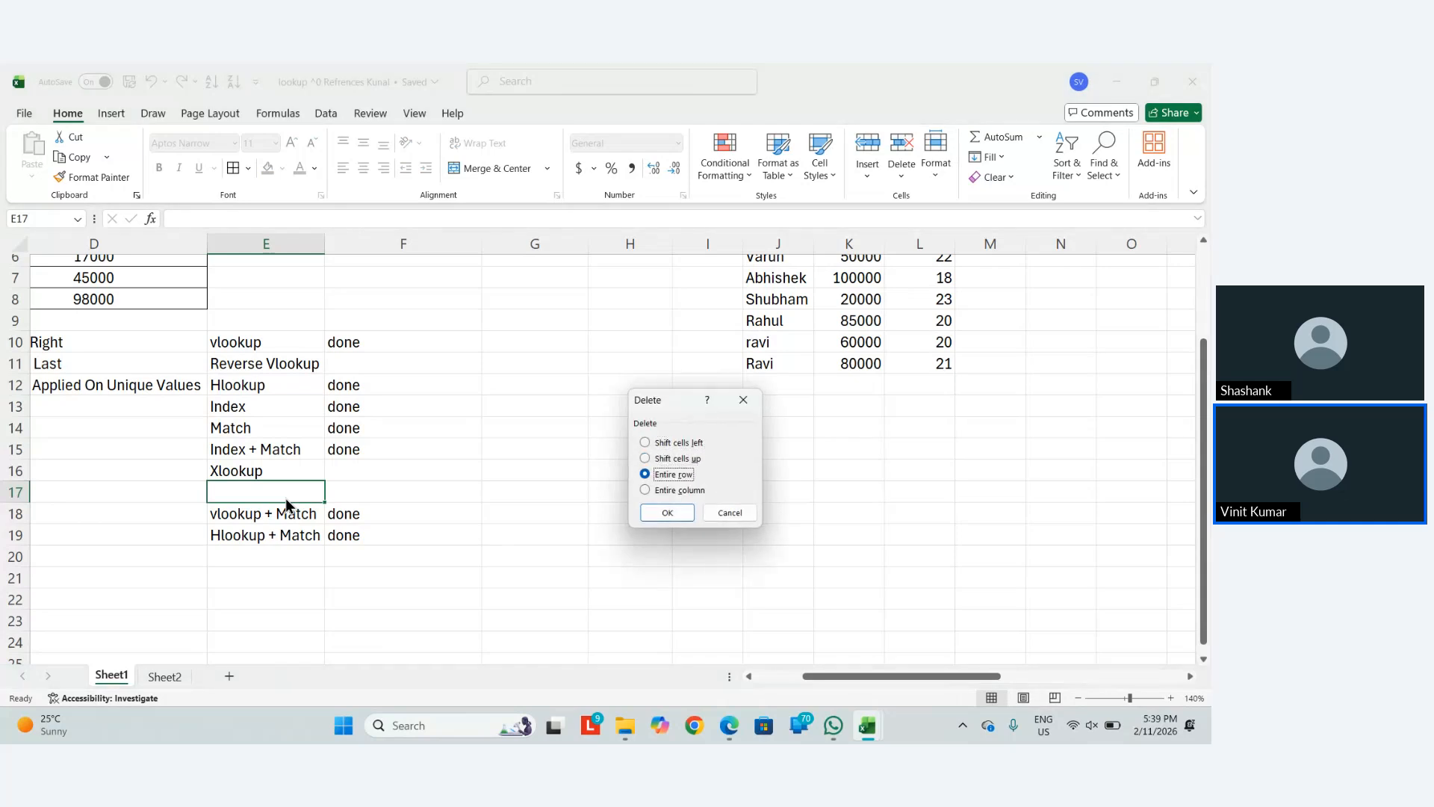
key(Return)
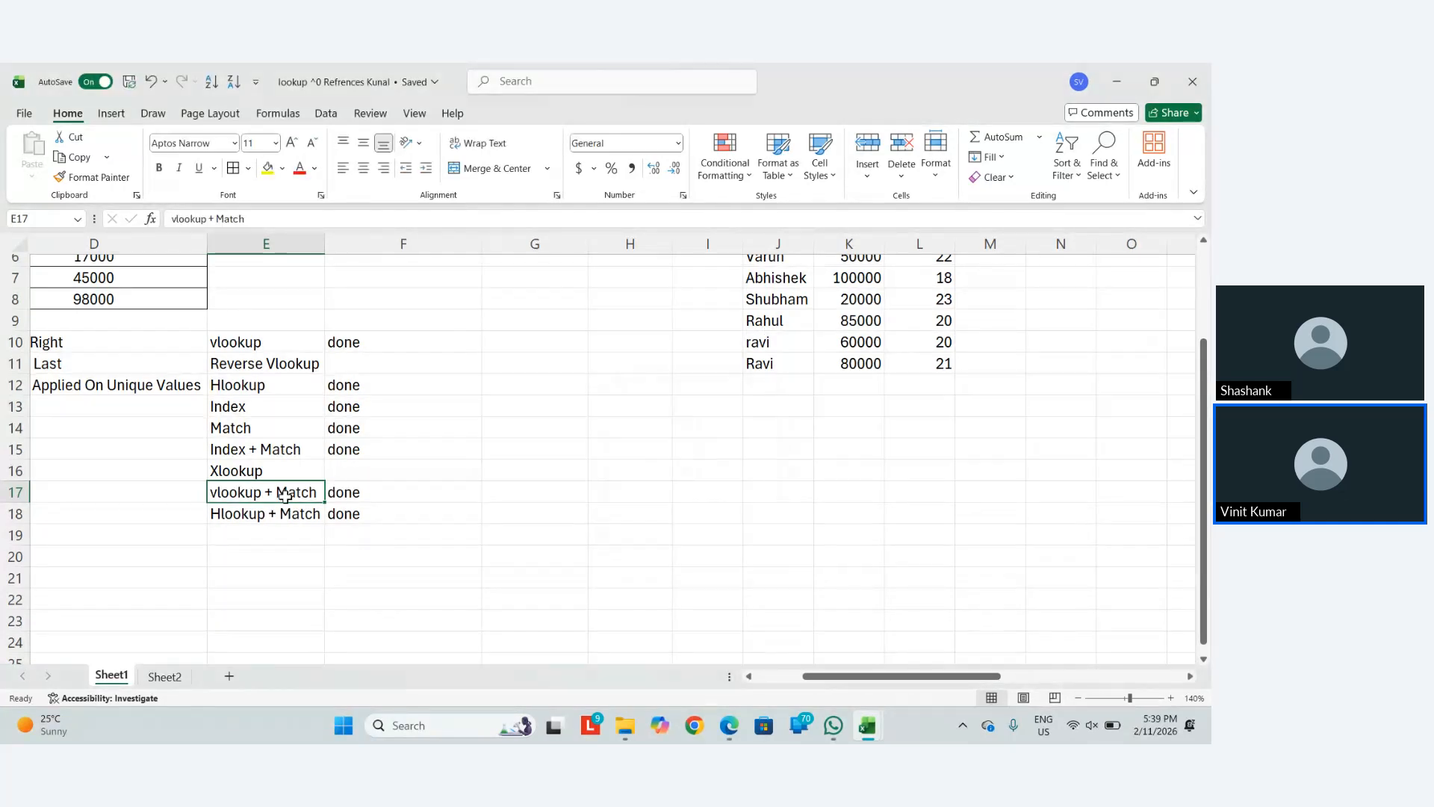
Mark Xlookup as done in F16 and return to the Lookup & refrences workbook
key(Up)
key(Right)
text(done)
key(Return)
key(Up)
key(Up)
key(Up)
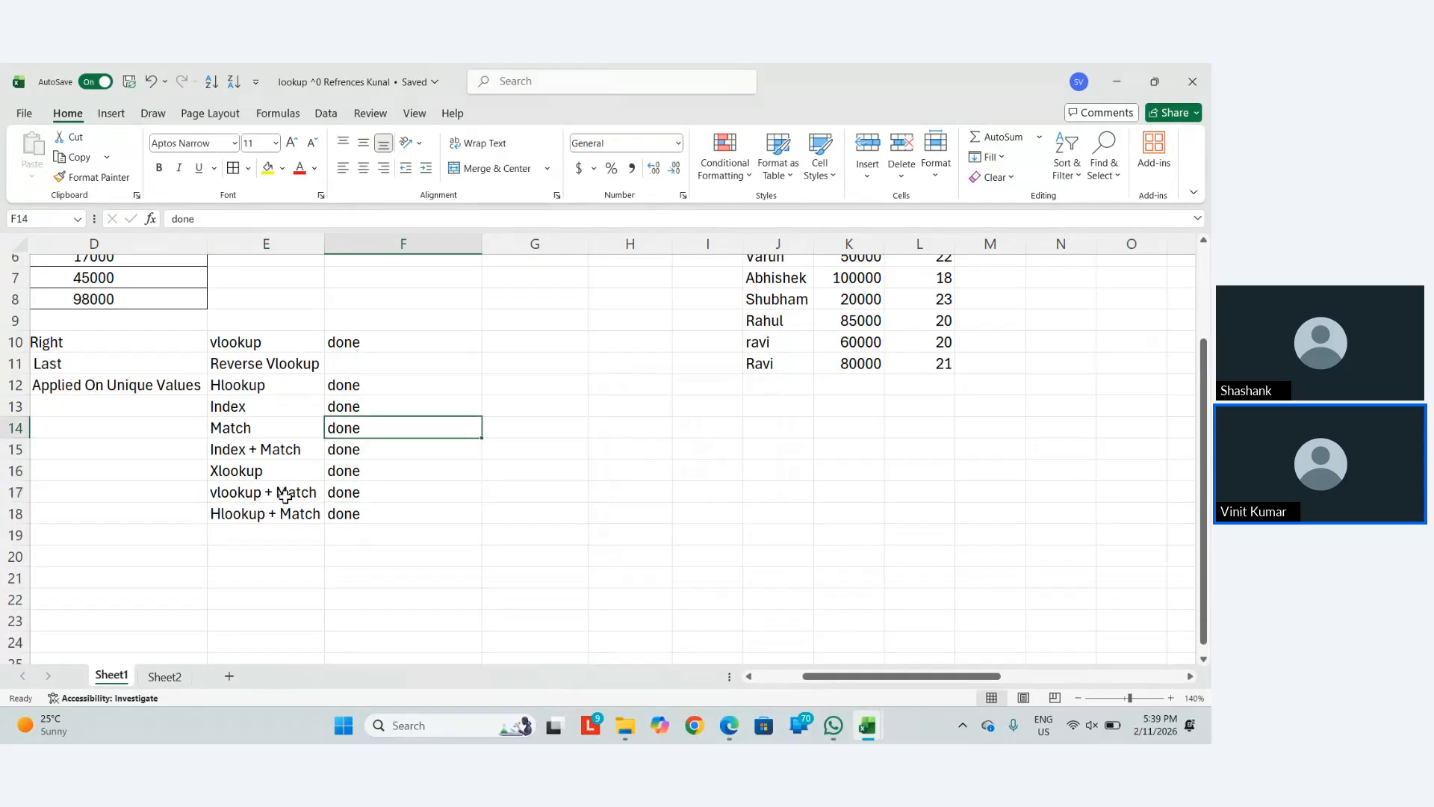
key(Up)
key(Up)
key(Up)
key(Up)
key(Down)
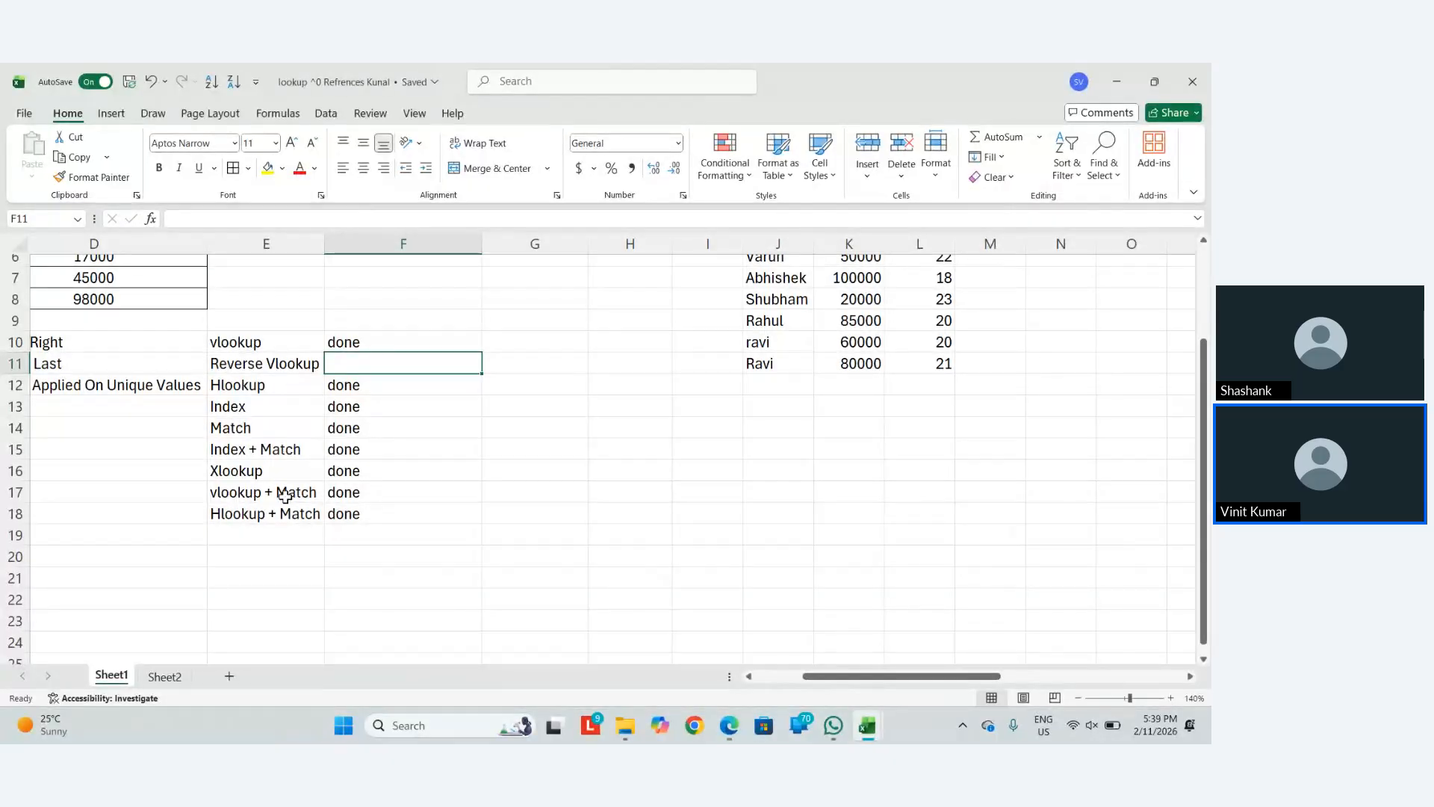
key(alt+Tab)
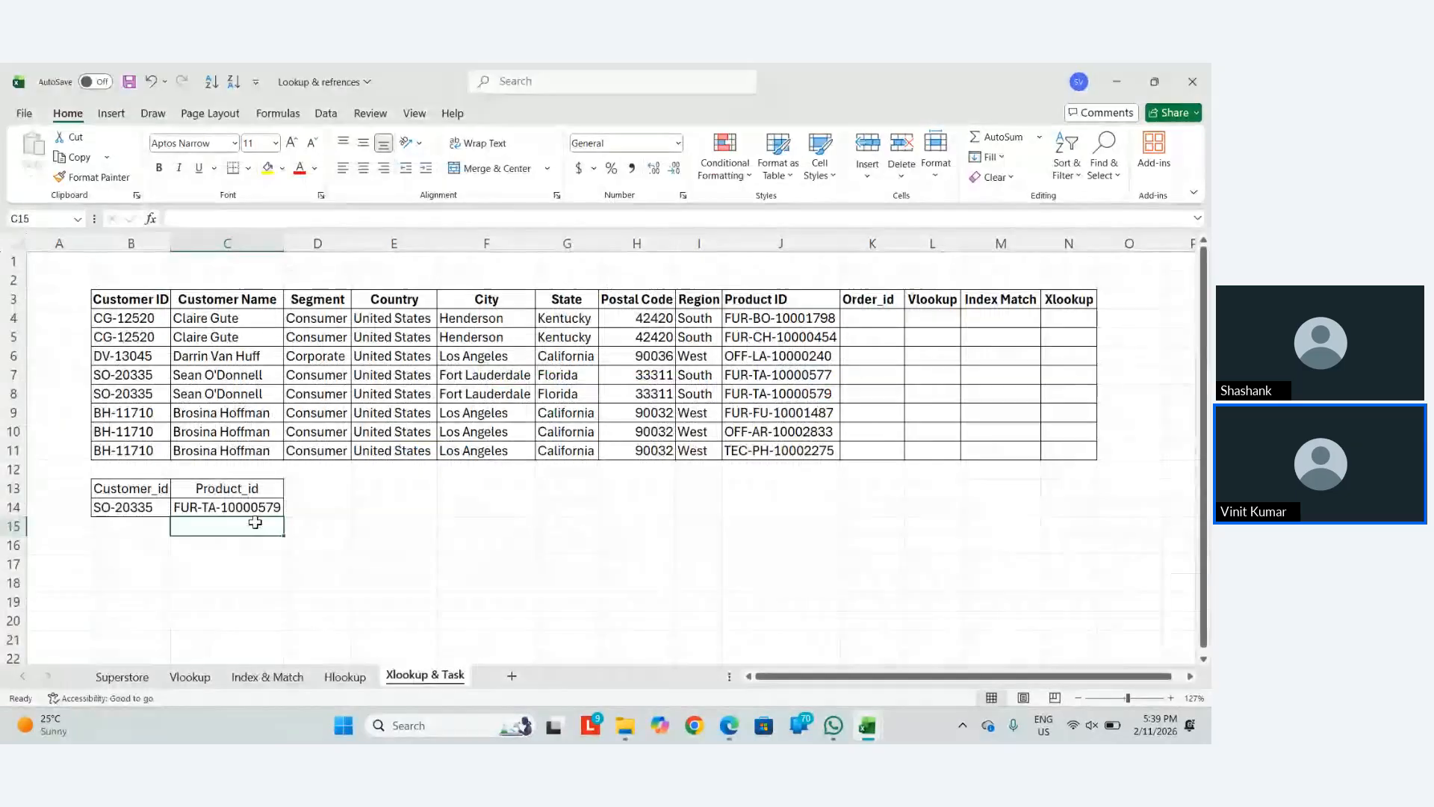
Replace C14's XLOOKUP formula with its plain value
click(255, 508)
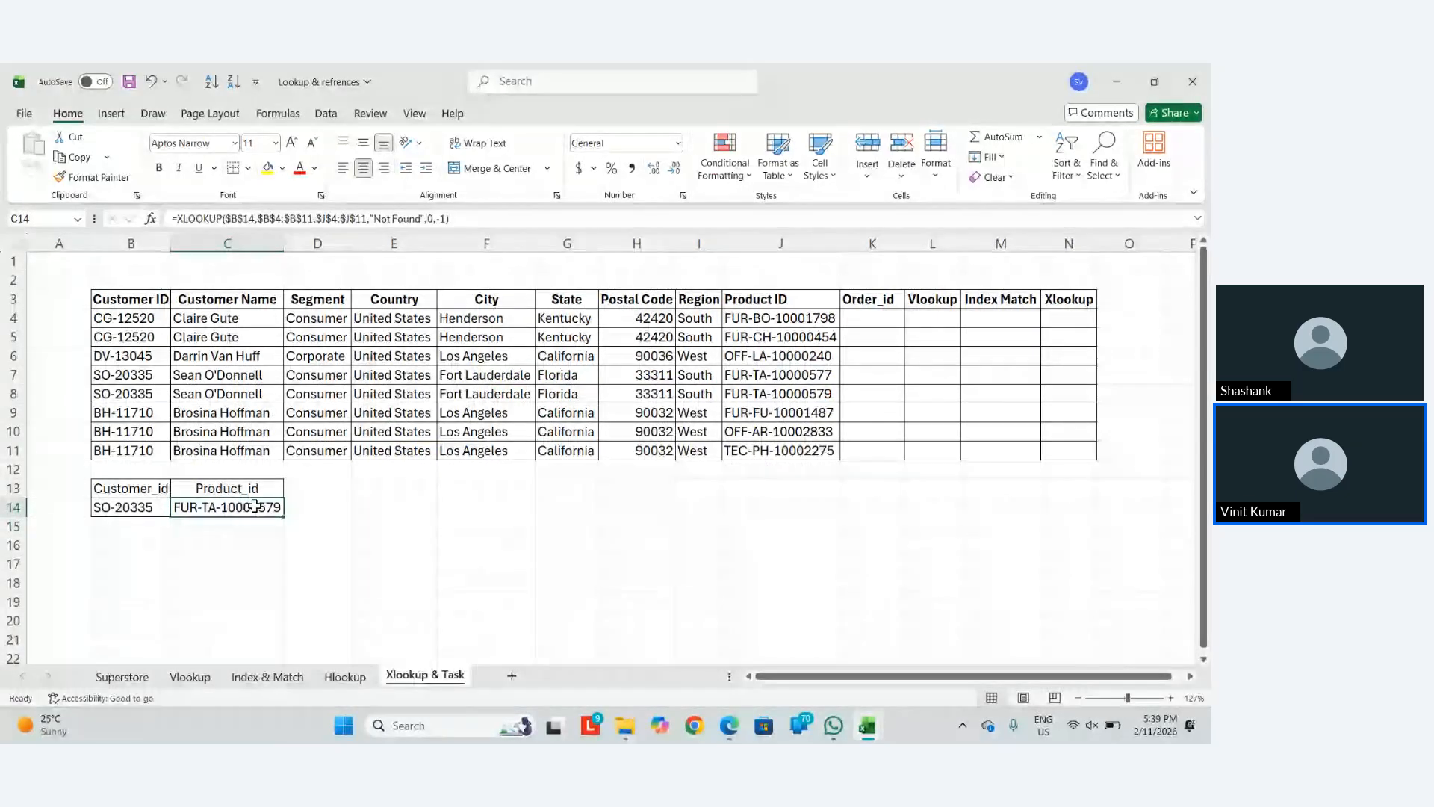
key(BackSpace)
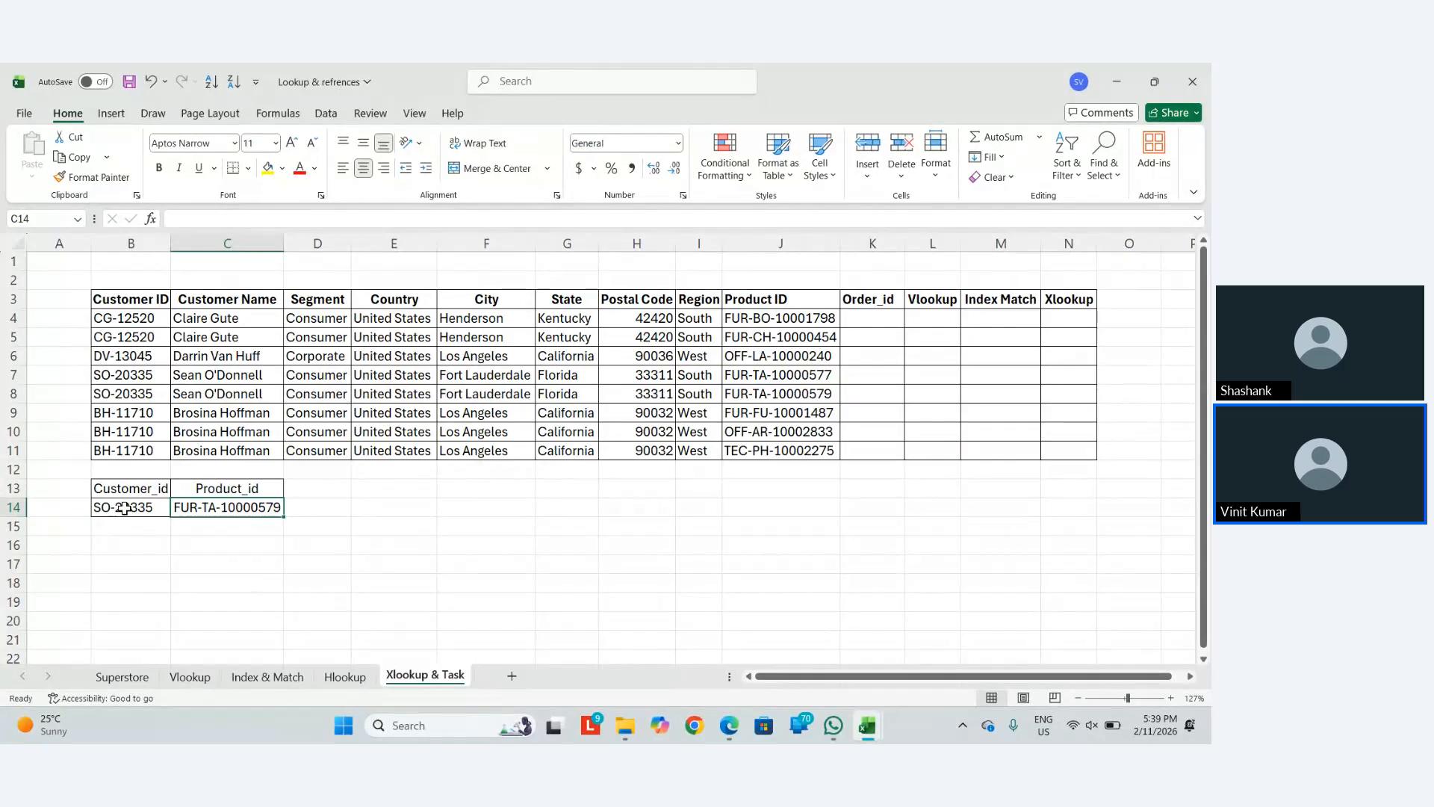
key(ctrl+c)
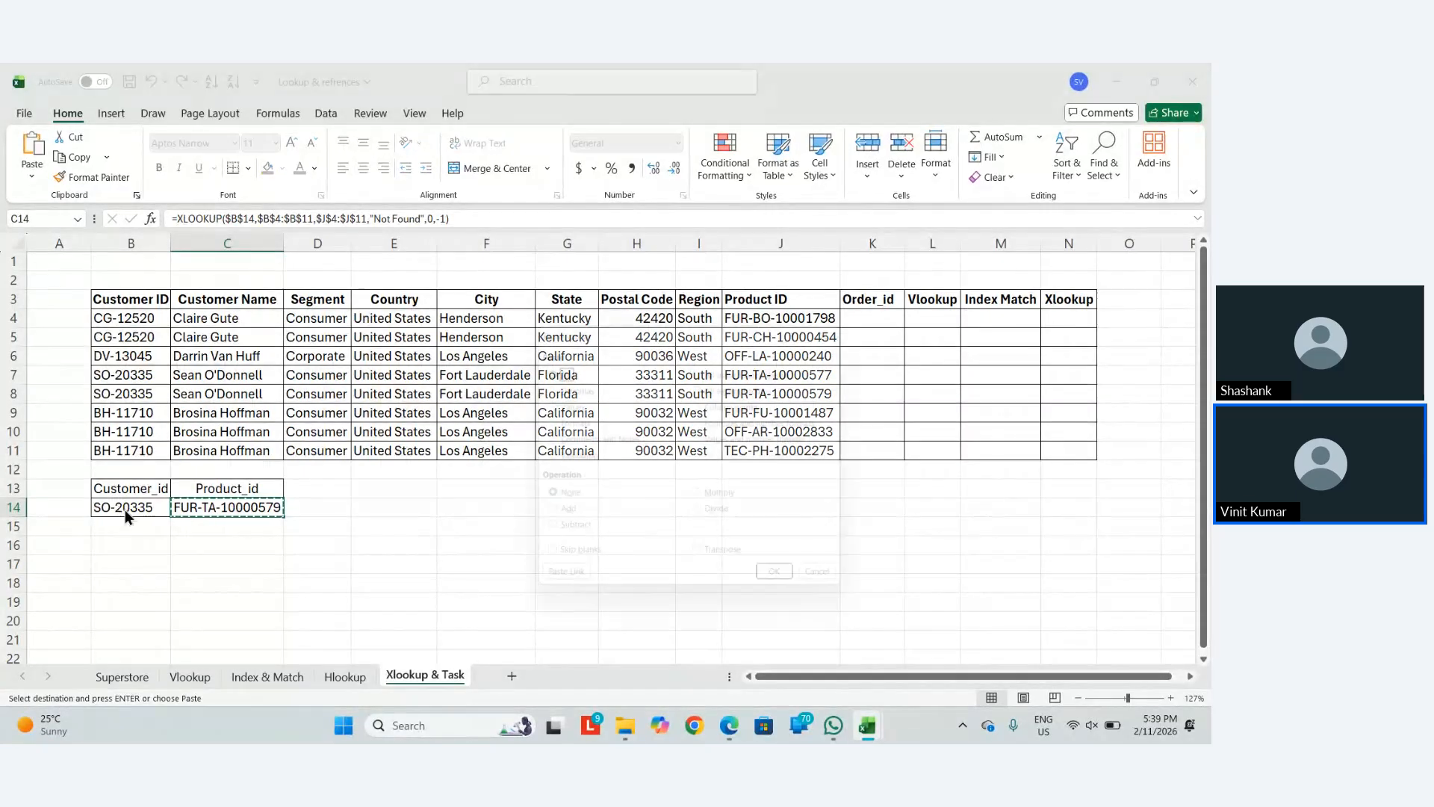
key(ctrl+alt+v)
key(v)
key(Return)
Clear B14 and start a VLOOKUP there with $C$14 as the lookup value
click(124, 510)
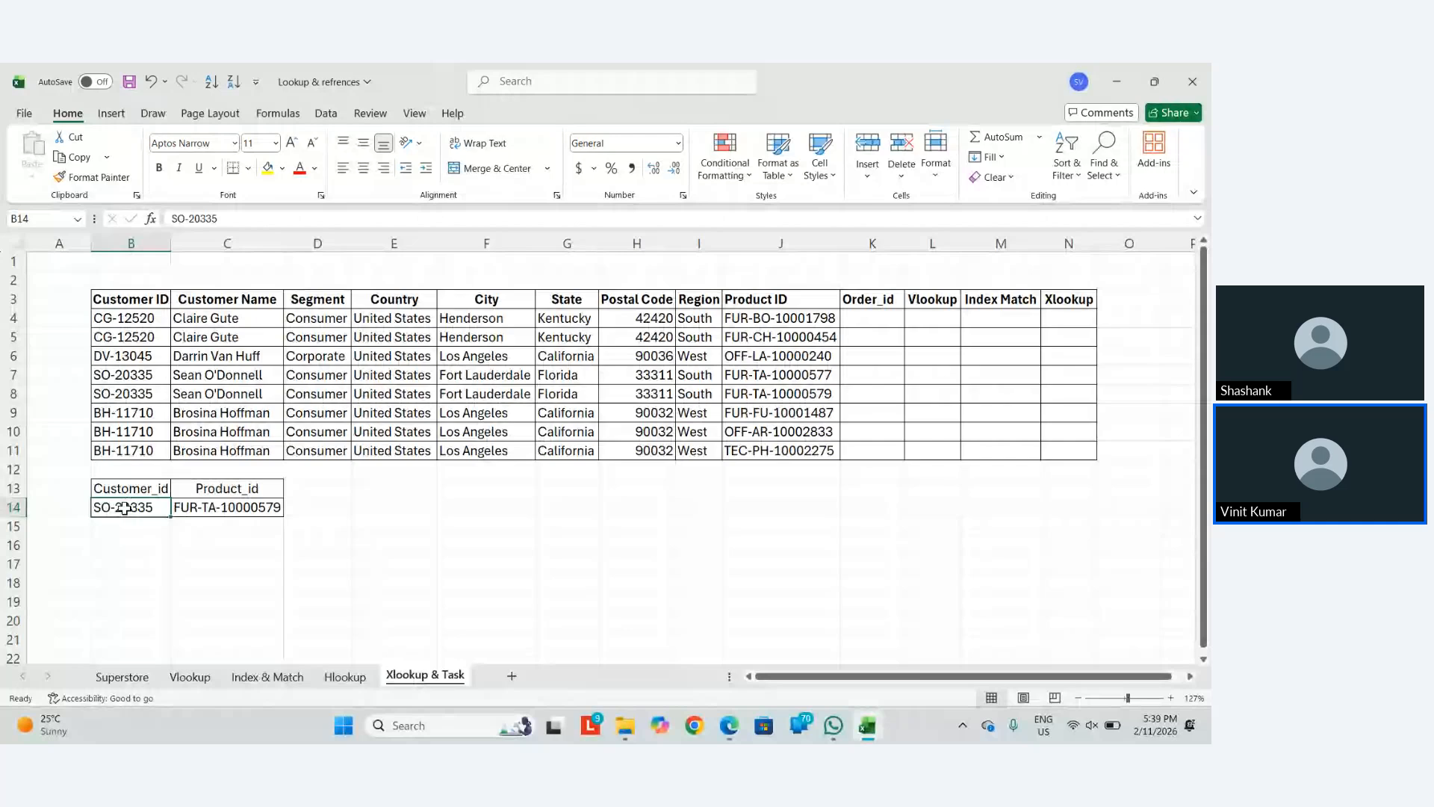
key(Delete)
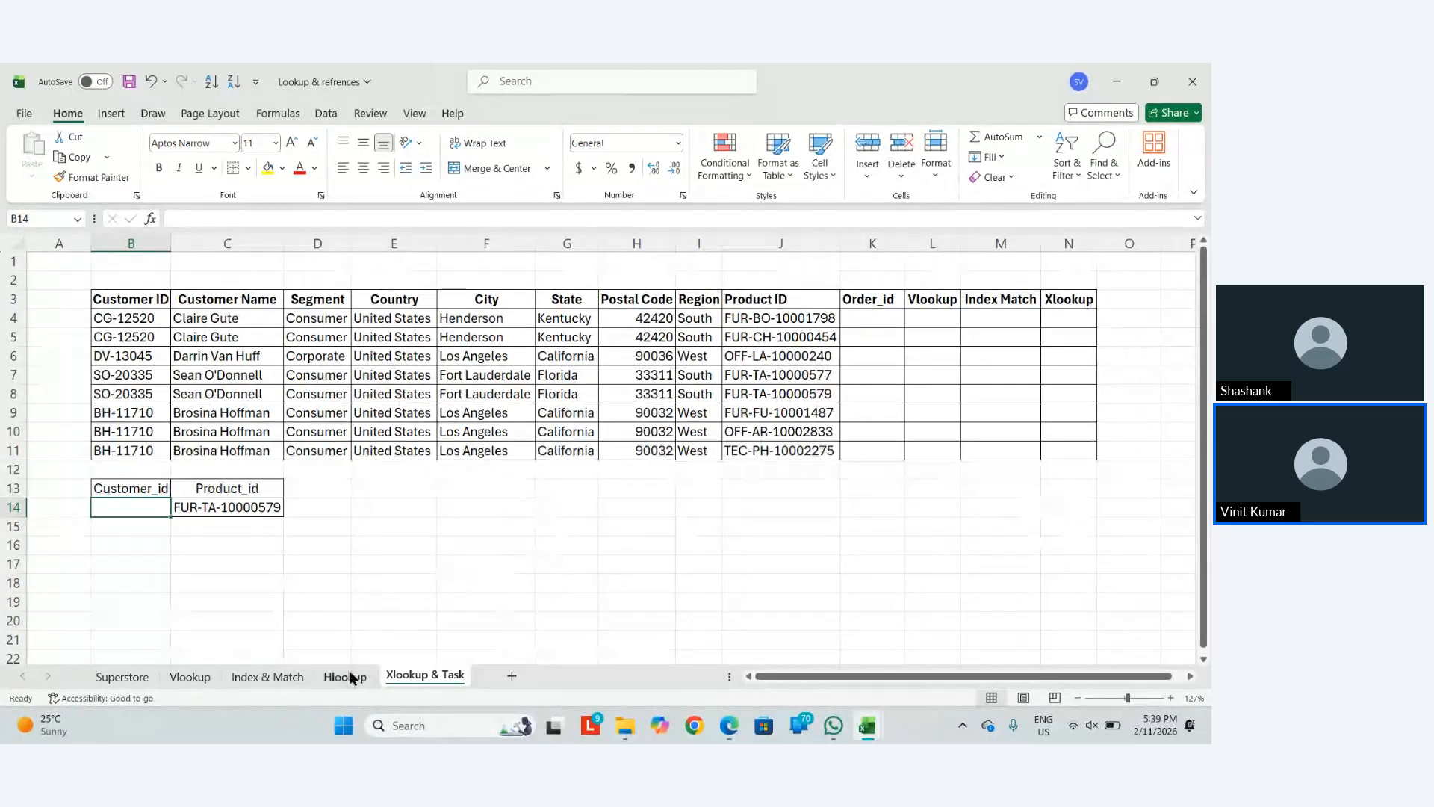
text(=vl)
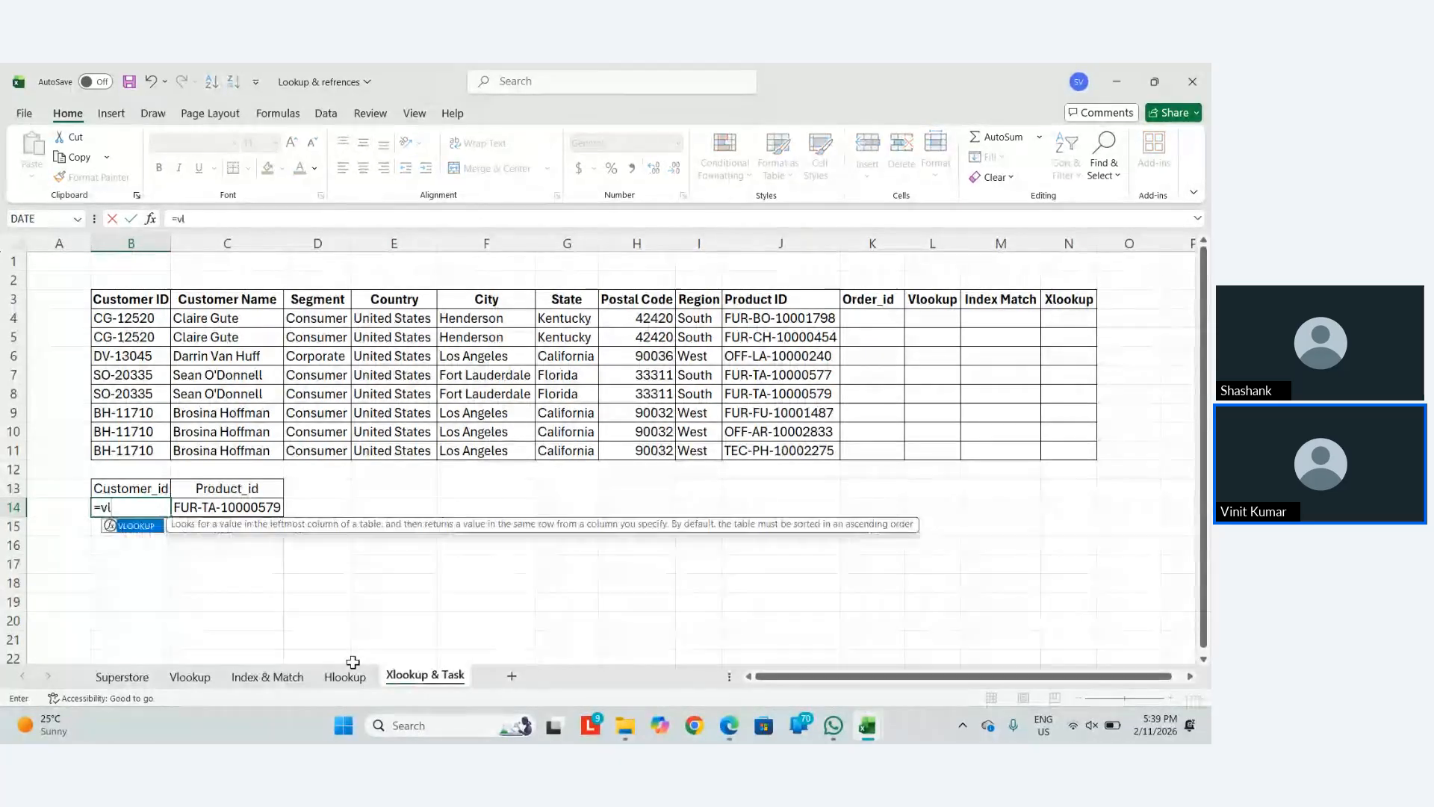
key(Tab)
key(Right)
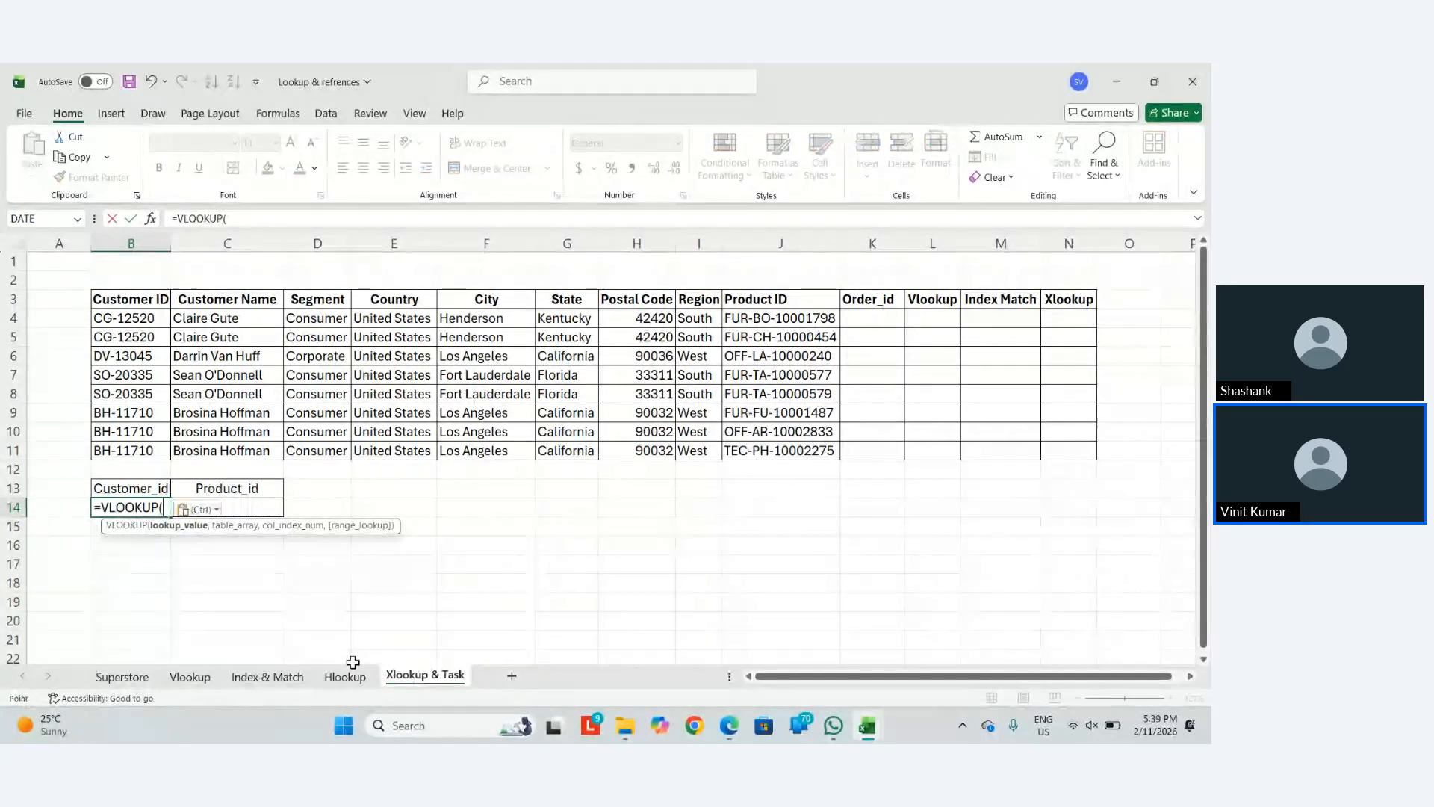
key(F4)
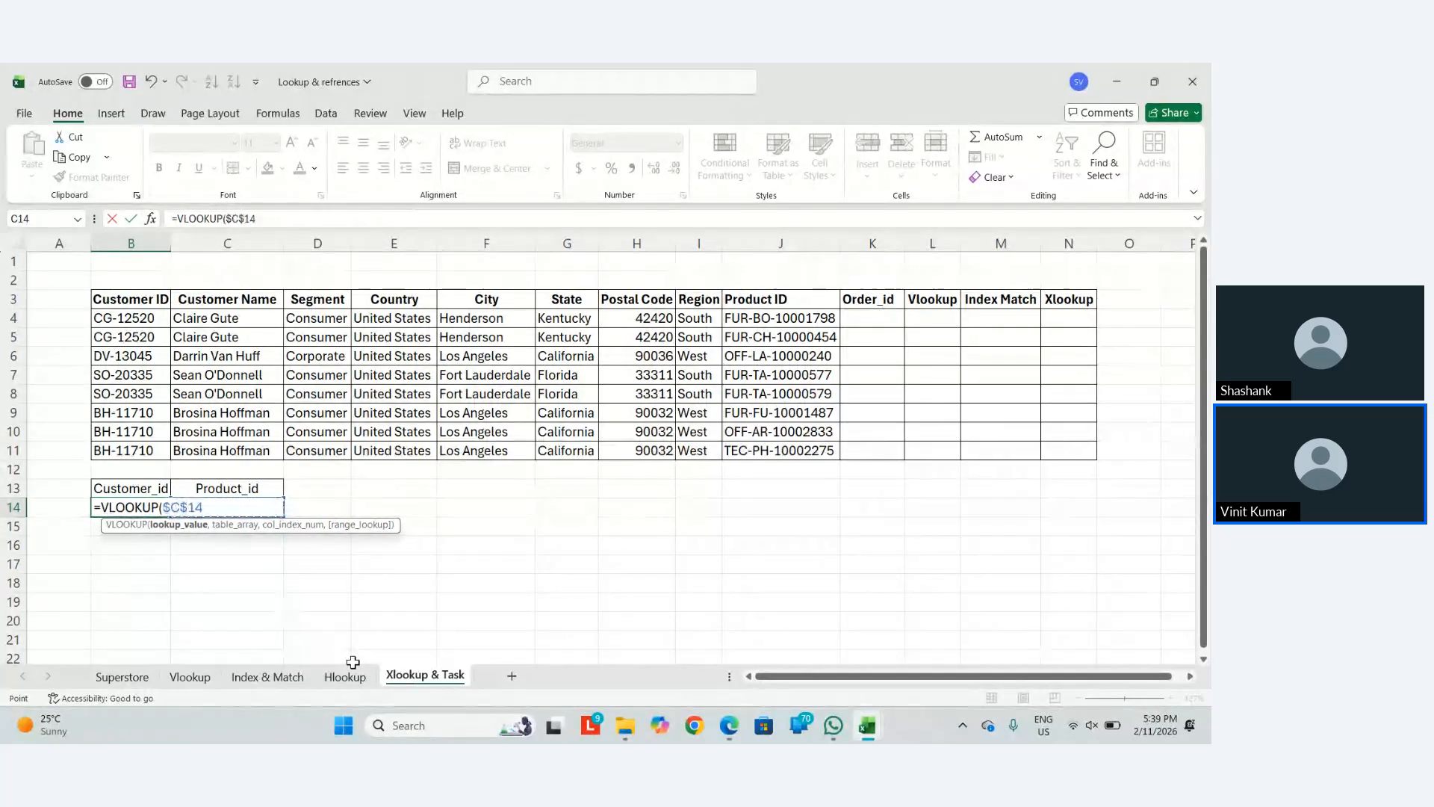
key(Up)
key(Up)
key(Up)
key(Up)
key(Up)
key(Up)
key(Up)
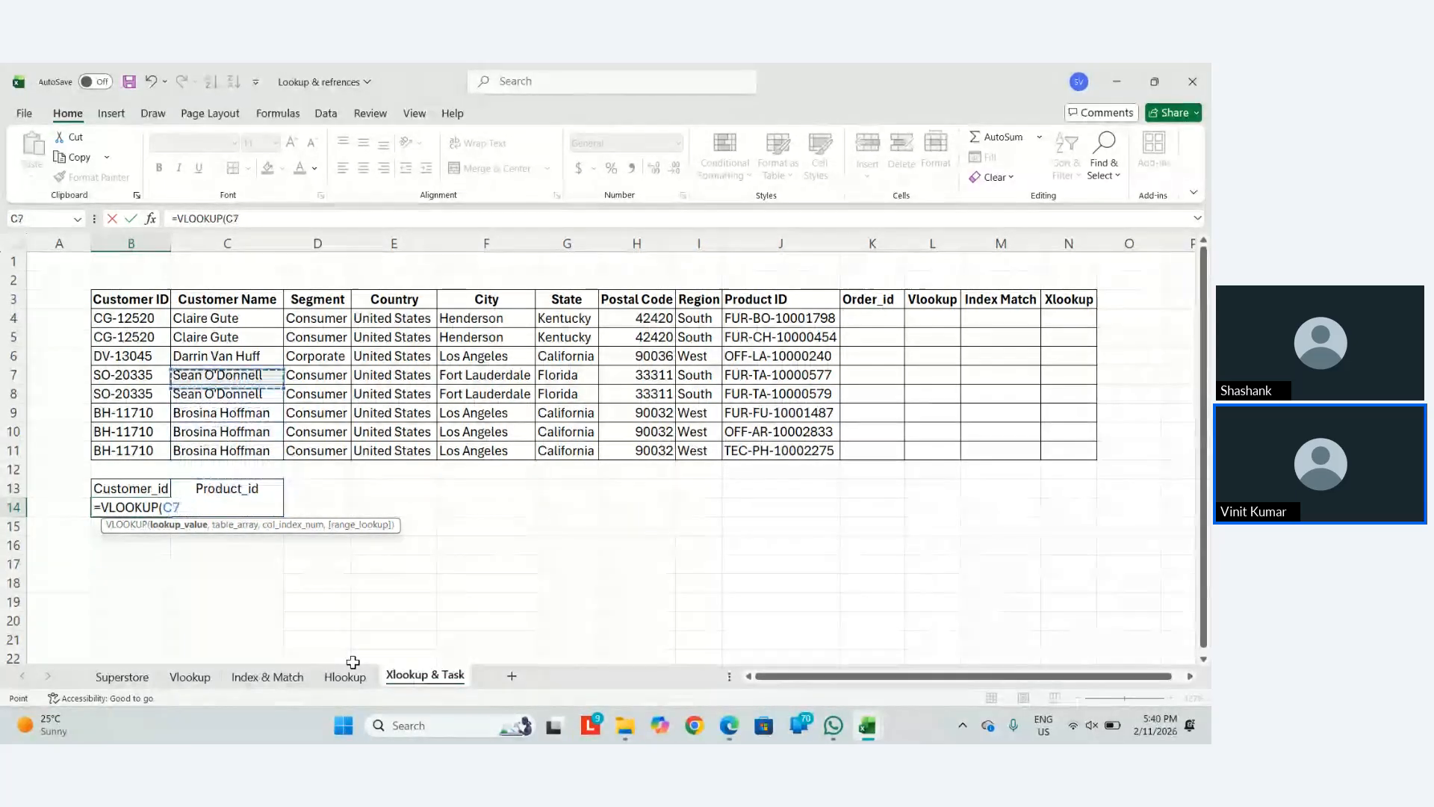
key(Right)
key(Right)
key(Right)
key(Right)
key(Up)
key(Up)
key(Left)
key(Left)
key(Left)
key(Left)
key(Left)
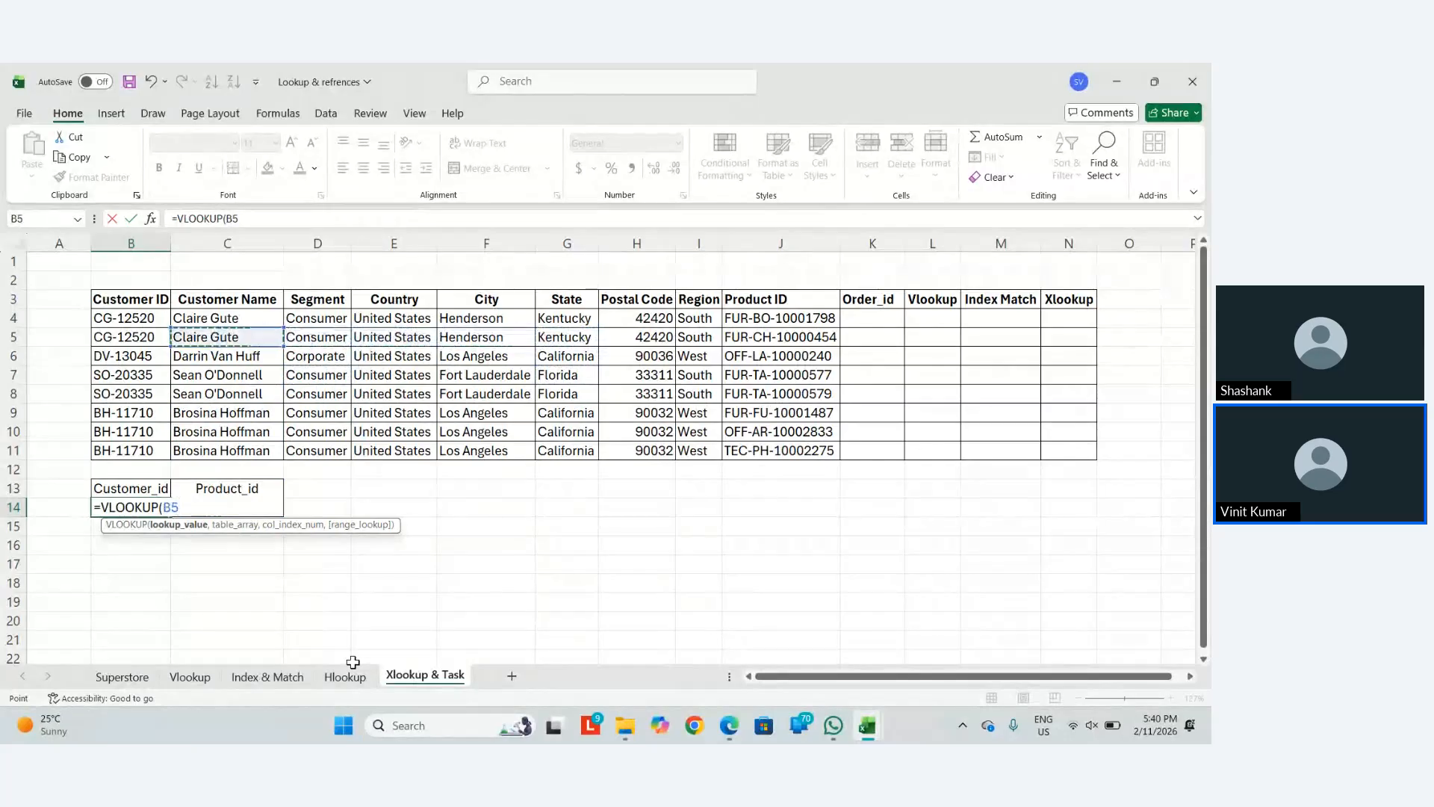
key(Up)
key(ctrl+shift+Down)
key(ctrl+shift+Right)
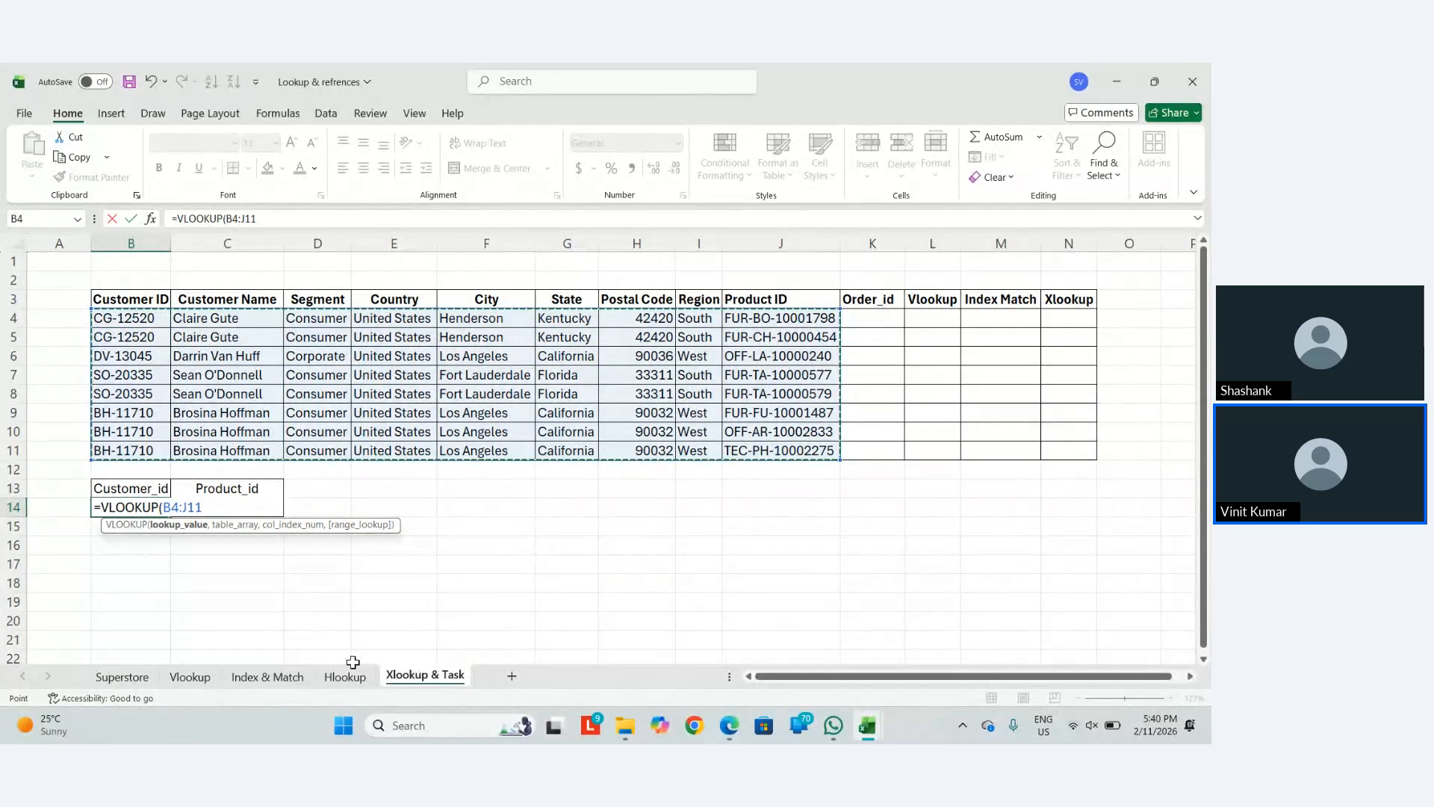
key(BackSpace)
key(BackSpace)
key(BackSpace)
key(BackSpace)
key(BackSpace)
key(BackSpace)
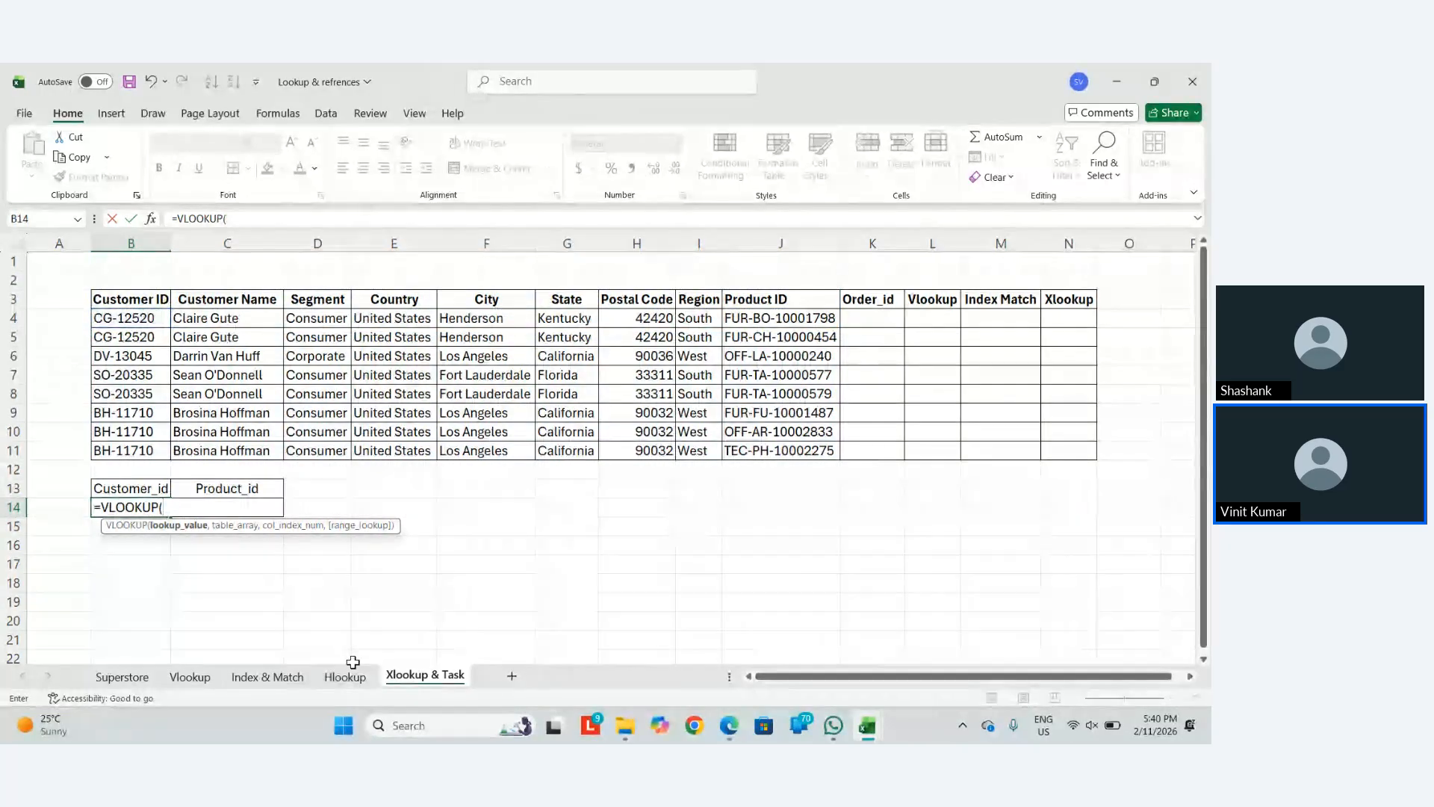
key(Right)
key(F4)
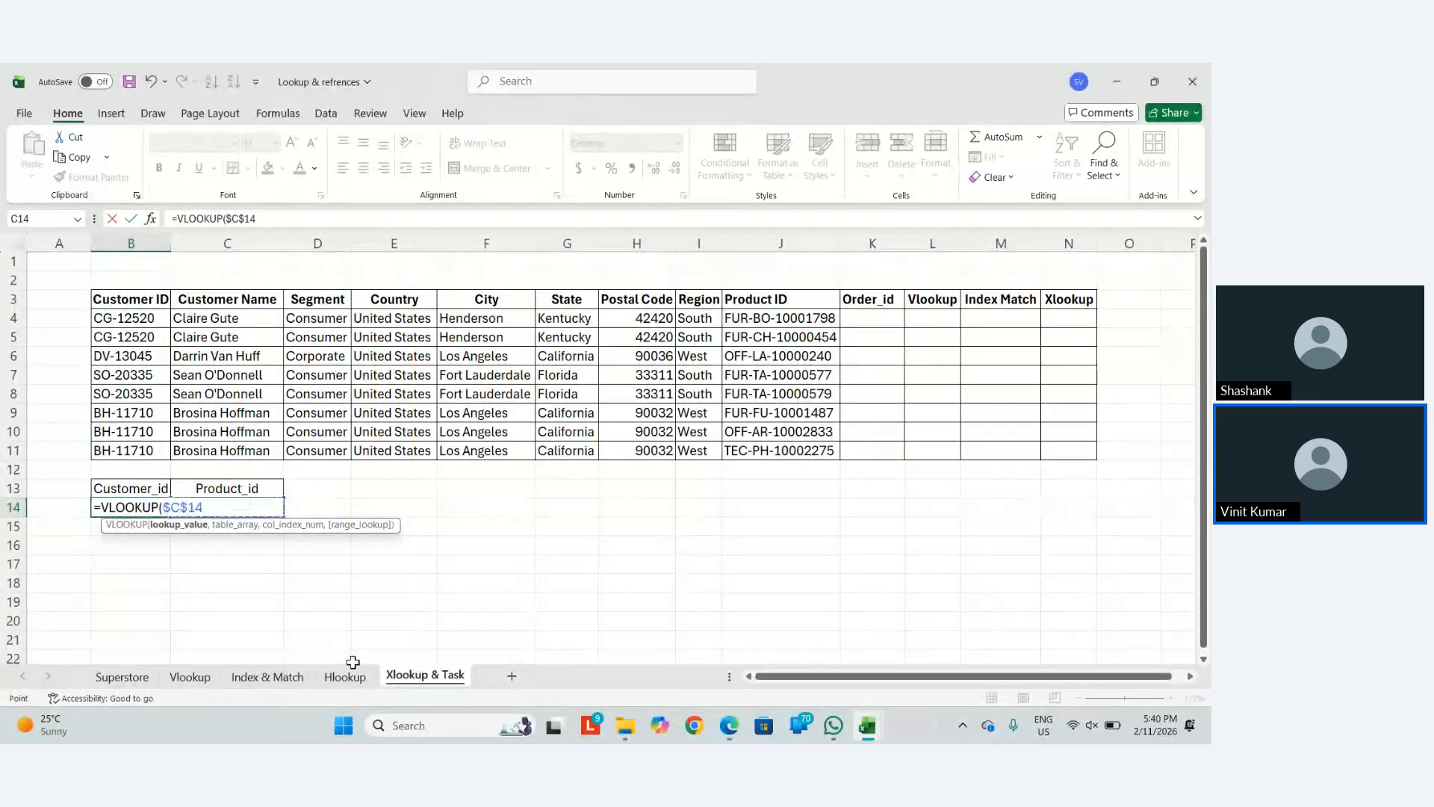
Add CHOOSE({1,2},$J$4:$J$11 as the VLOOKUP table's first column
text(,)
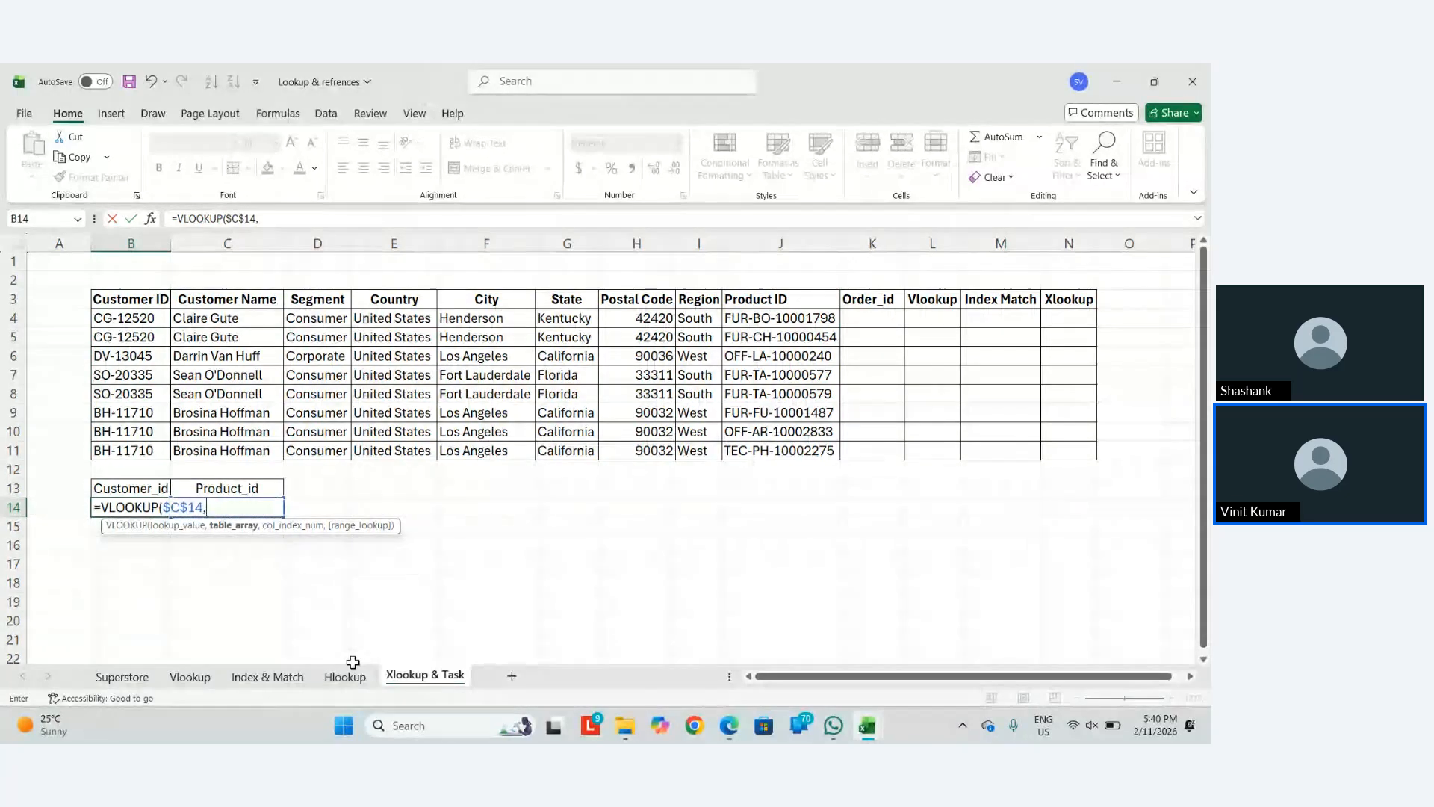
text(choos)
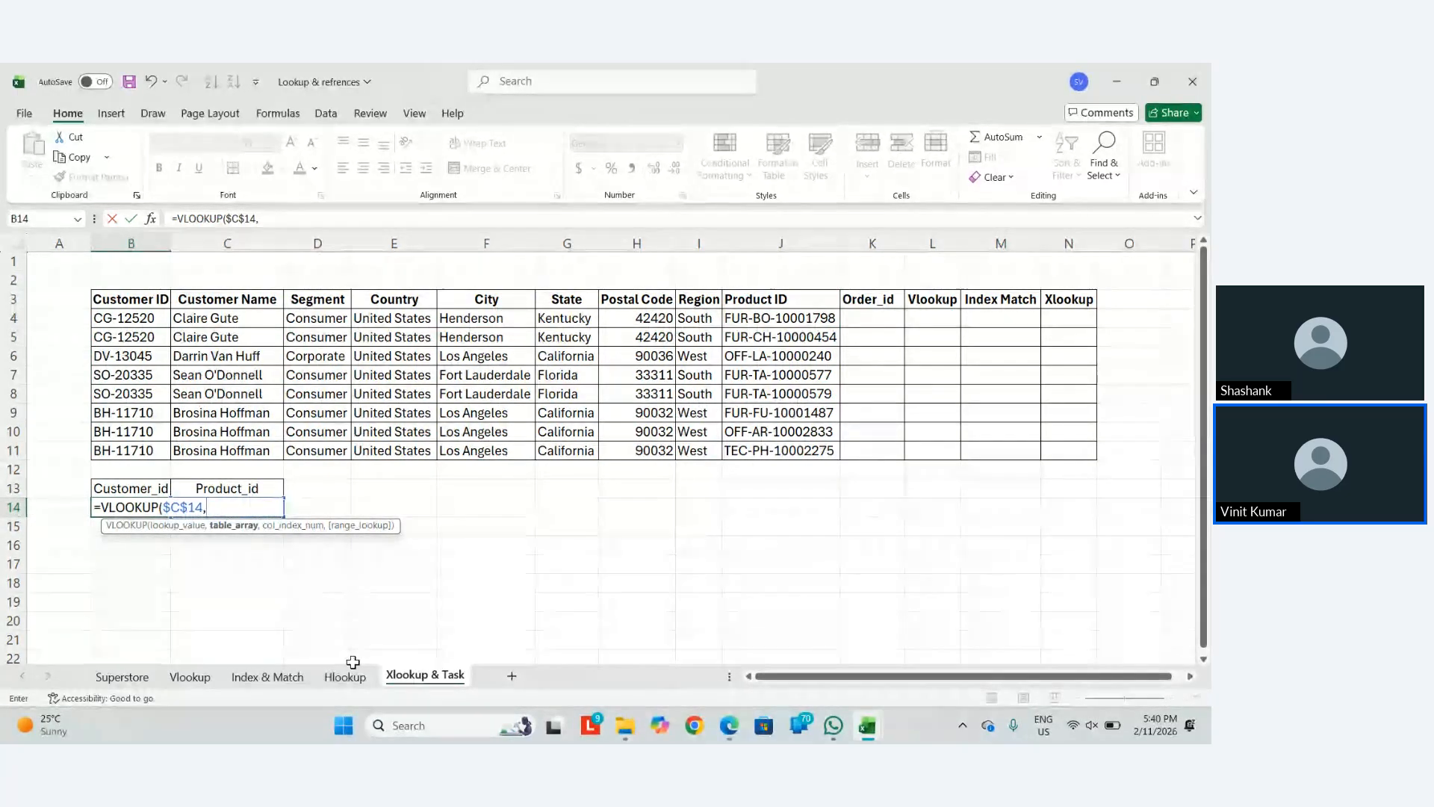
text(e)
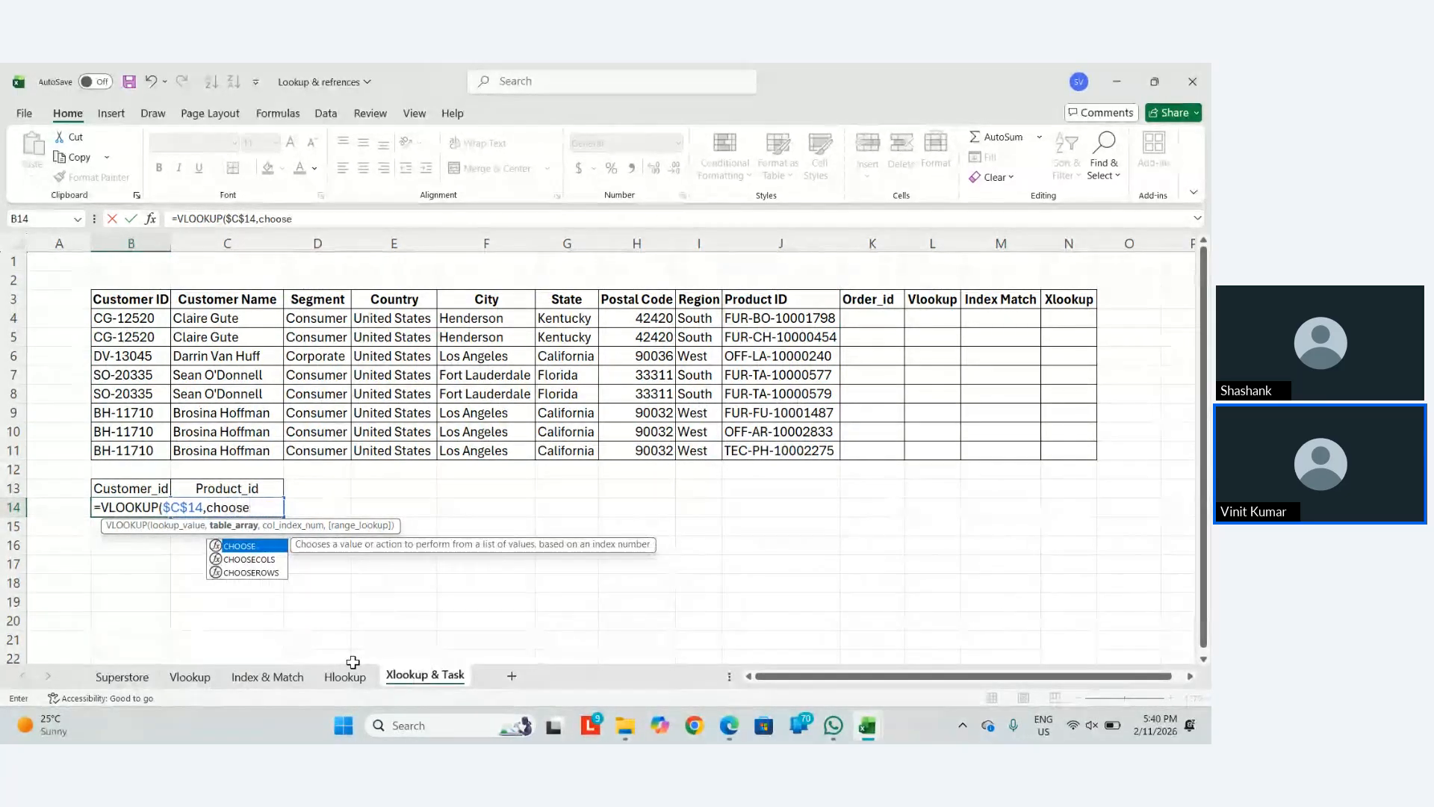
key(Tab)
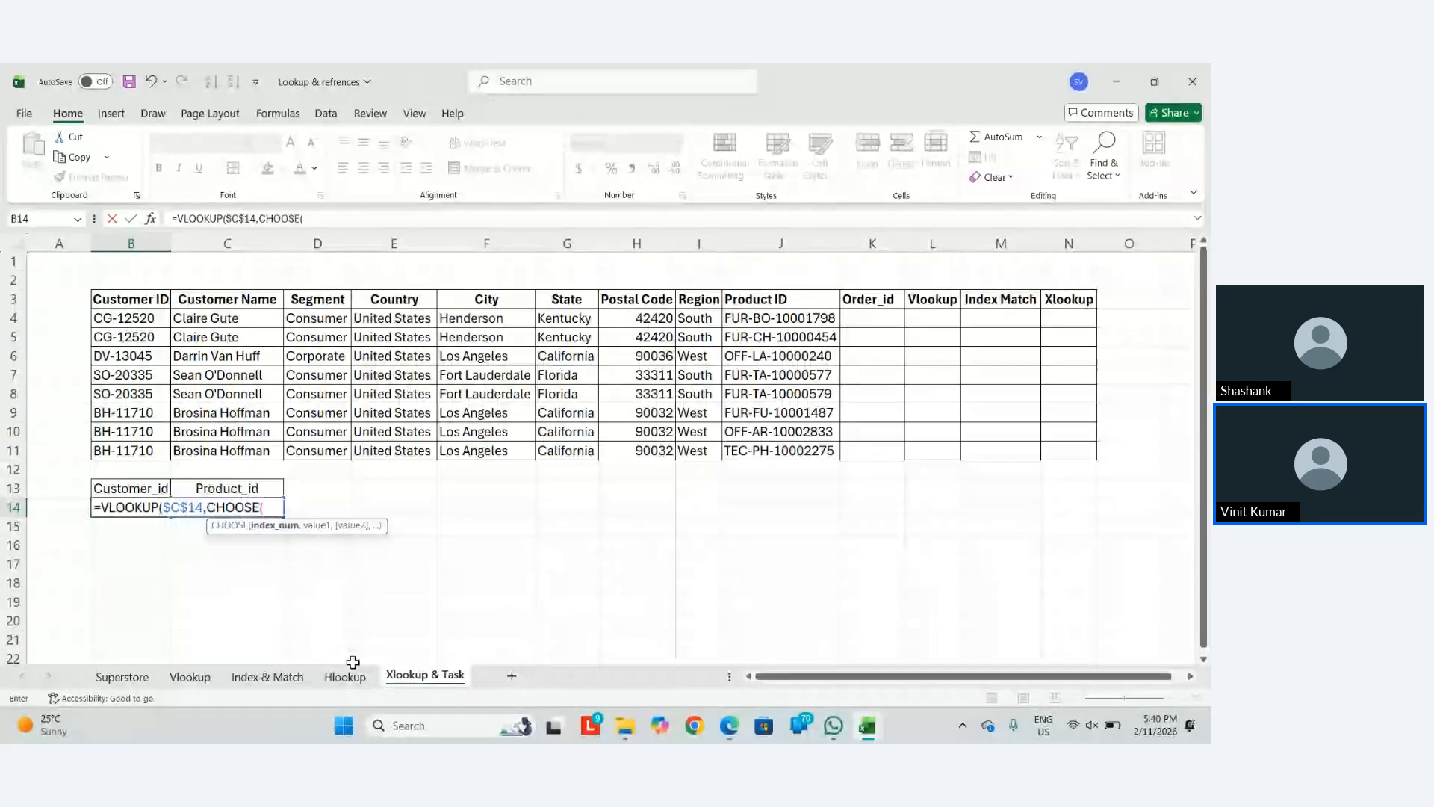
text({1,2)
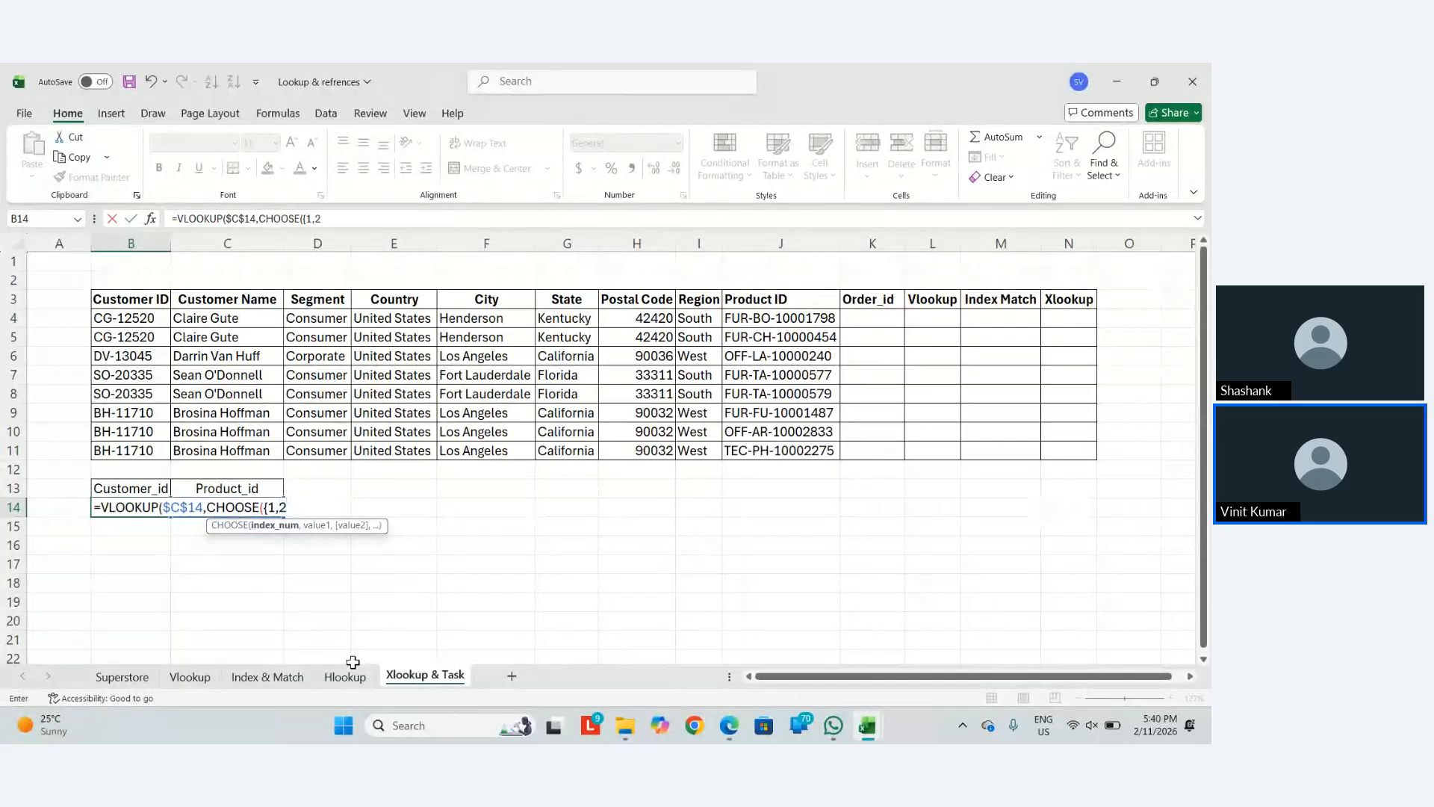
text(})
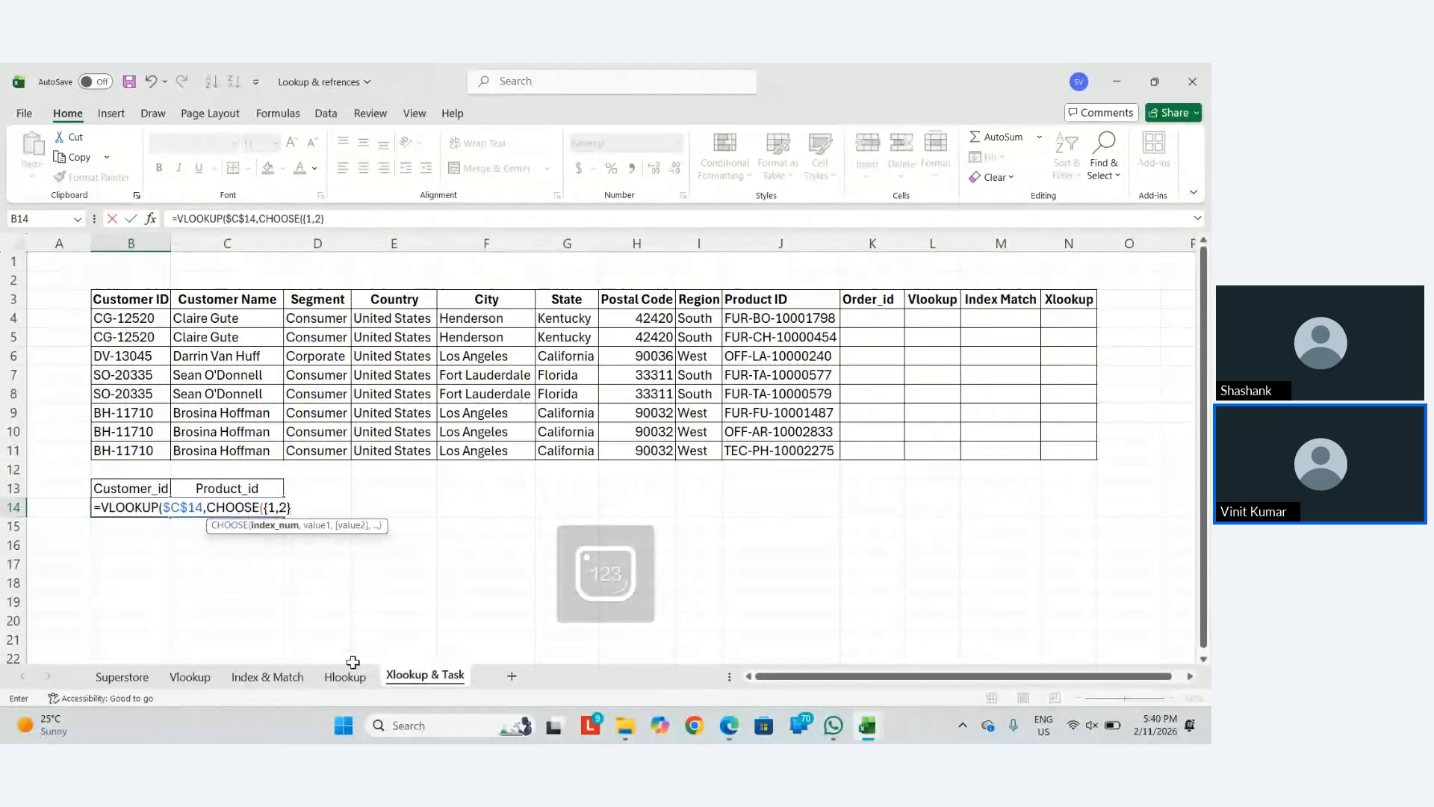
text(,)
key(Up)
key(Up)
key(Up)
key(Up)
key(Down)
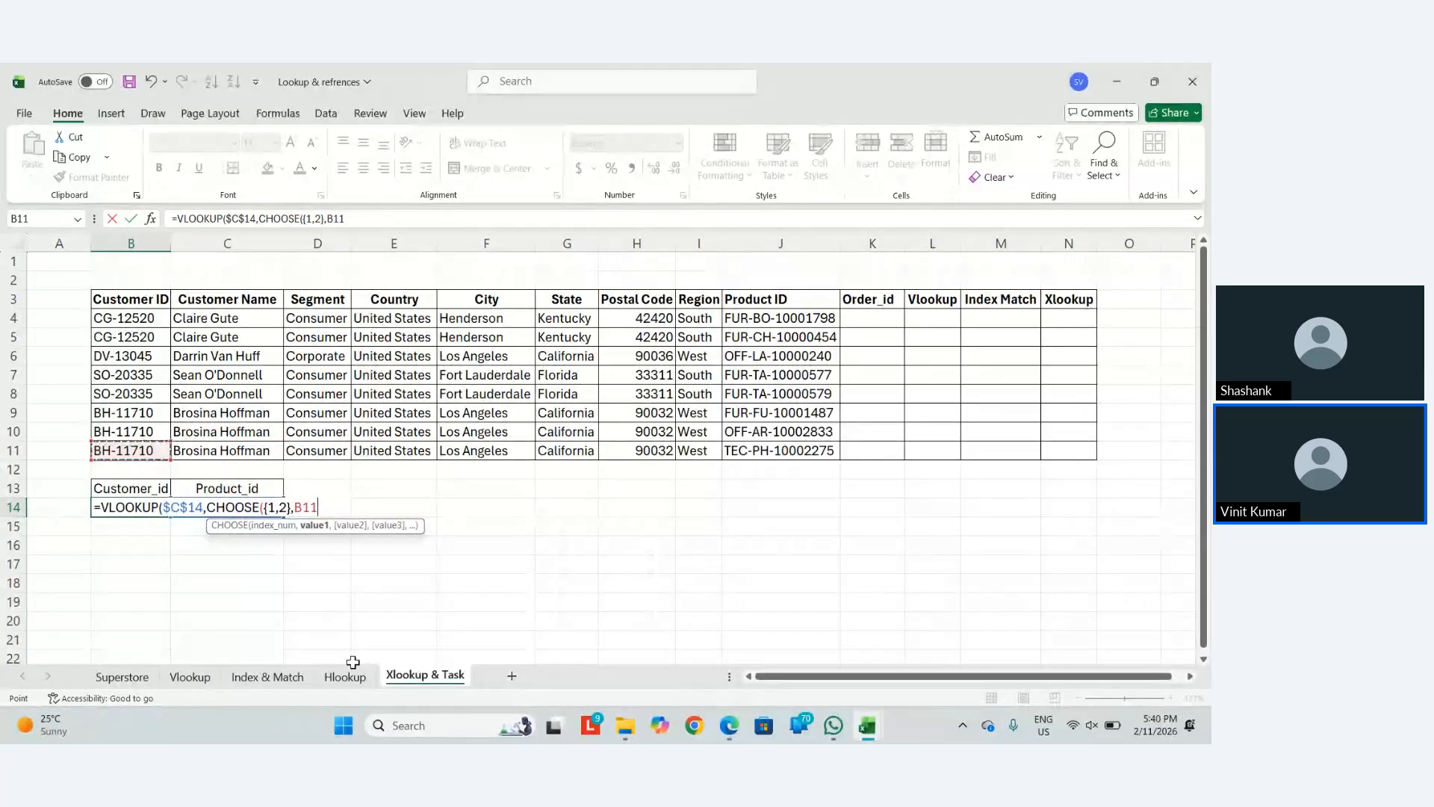
key(Right)
key(Right)
key(Right)
key(Right)
key(Right)
key(Right)
key(Right)
key(Right)
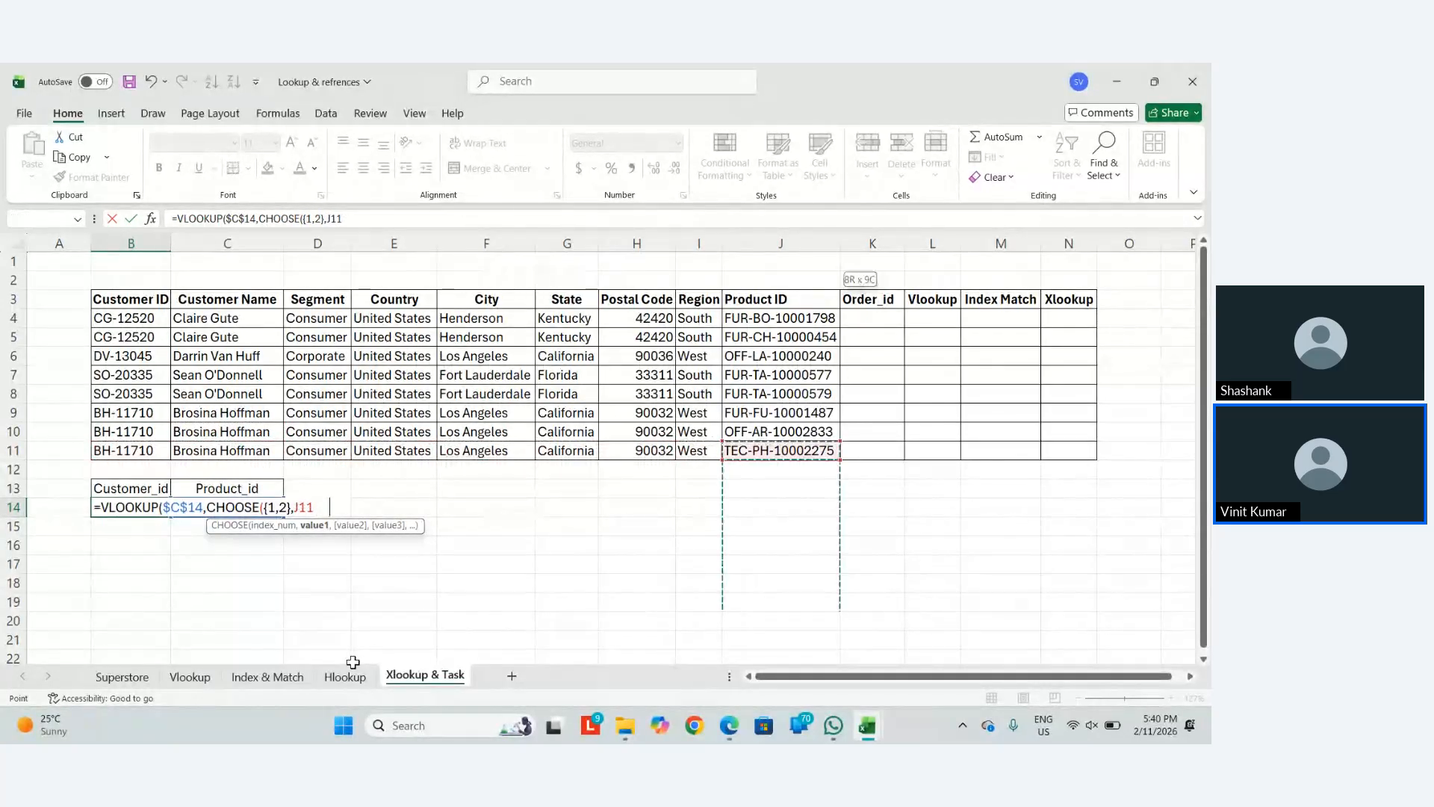
key(shift+Up)
key(shift+Up)
key(shift+Up)
key(shift+Up)
key(shift+Up)
key(shift+Up)
key(shift+Up)
key(F5)
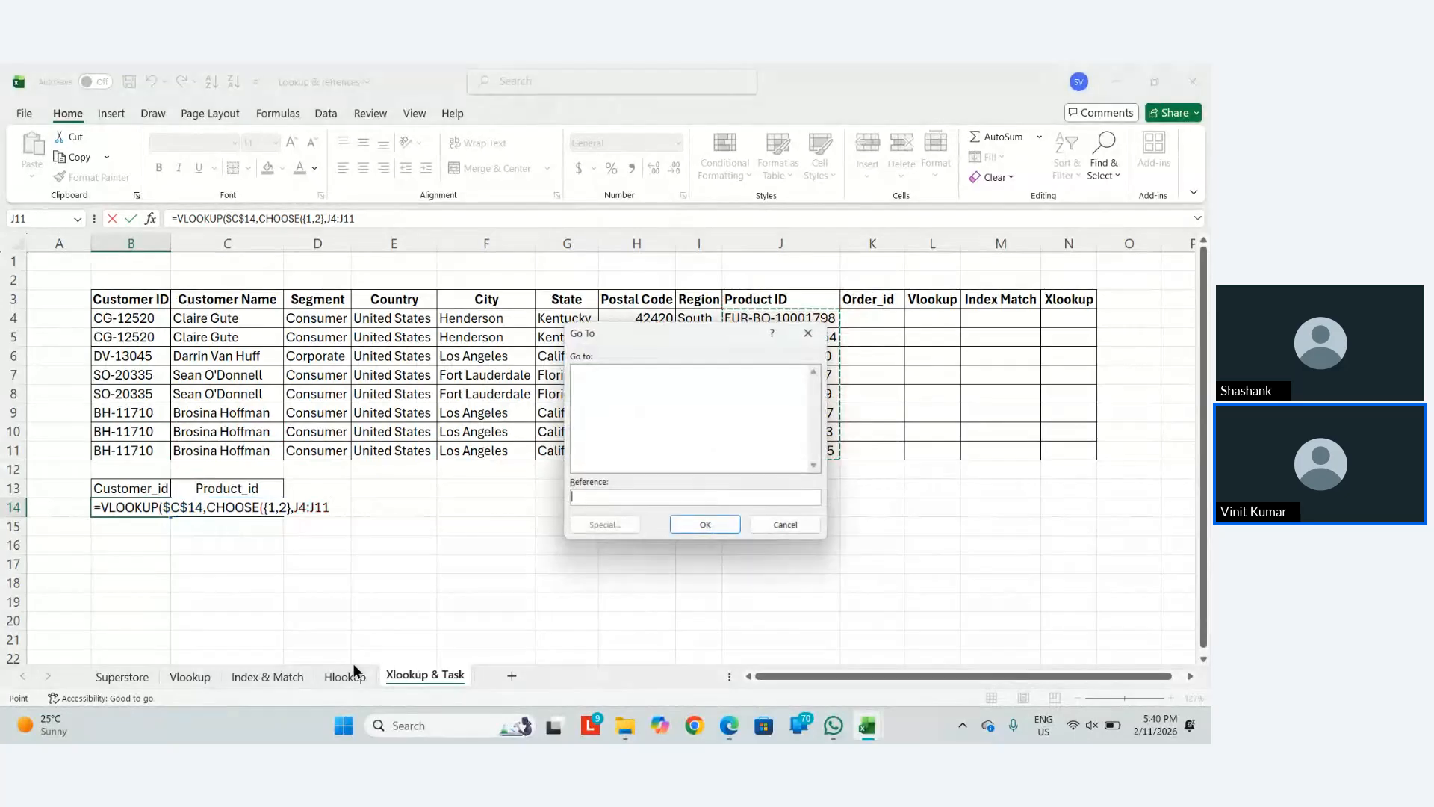
key(Escape)
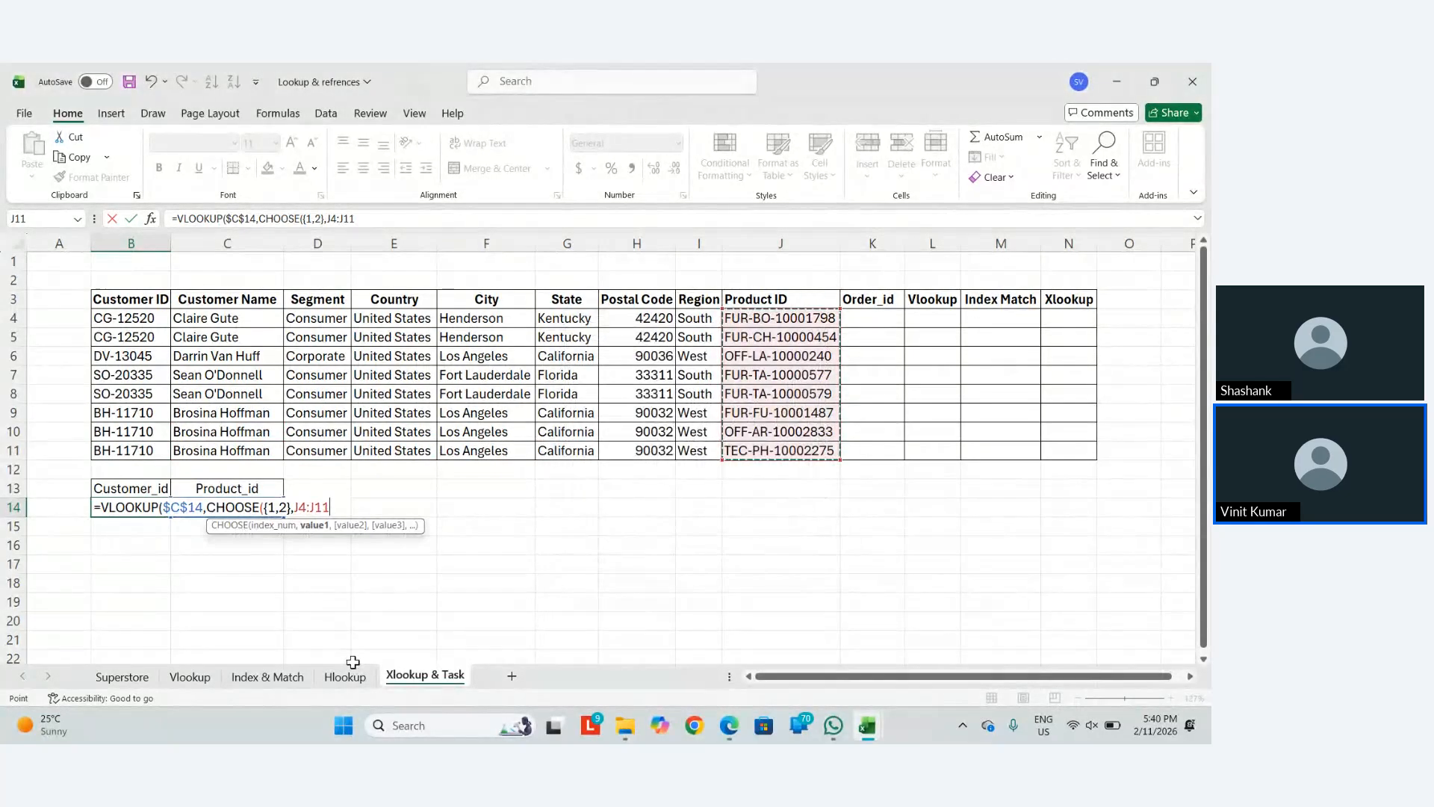
key(F4)
Complete the formula with $B$4:$B$11, column 2 and FALSE, returning SO-20335
text(,)
key(Up)
key(Up)
key(Up)
key(shift+Up)
key(shift+Up)
key(shift+Up)
key(shift+Up)
key(shift+Up)
key(shift+Up)
key(shift+Up)
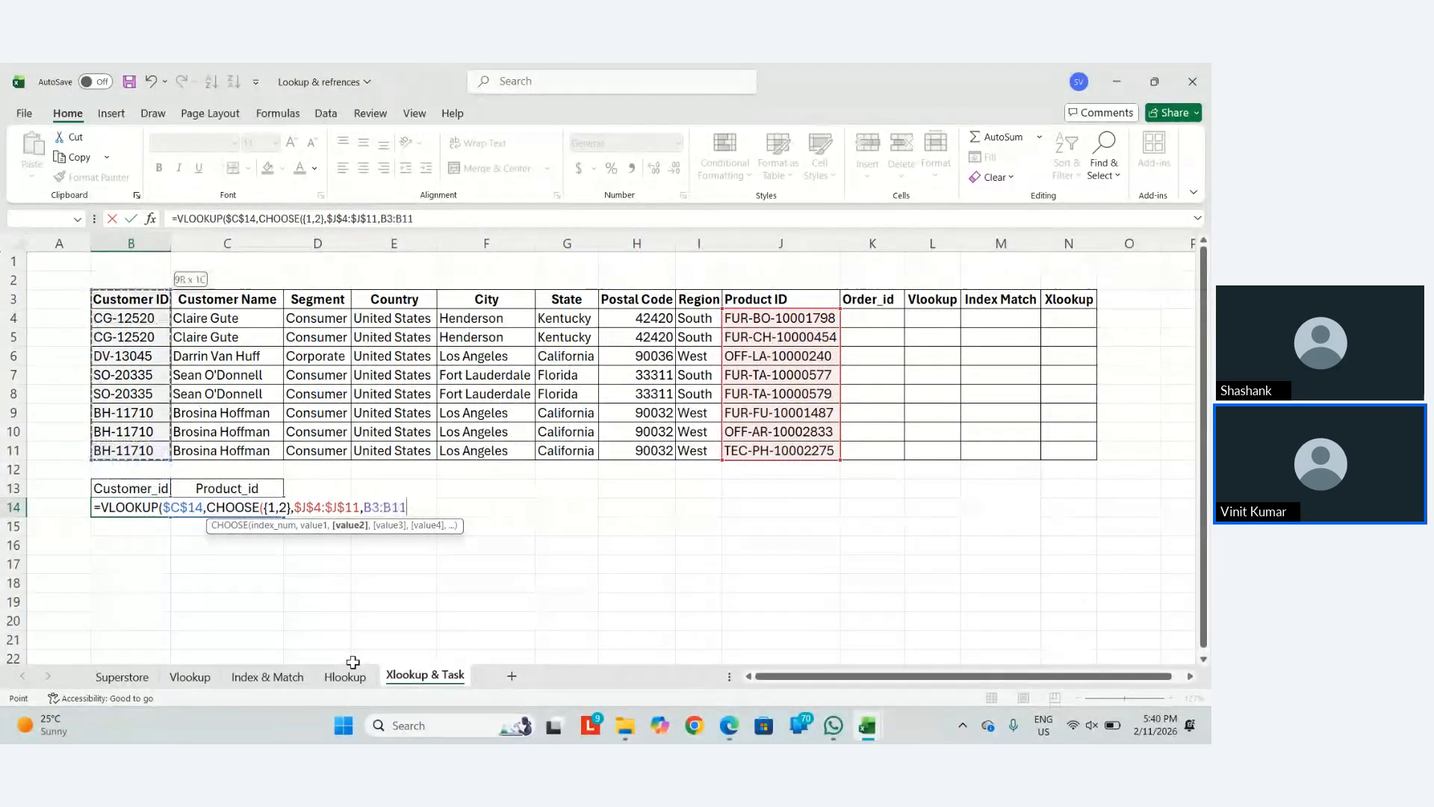
key(F4)
text())
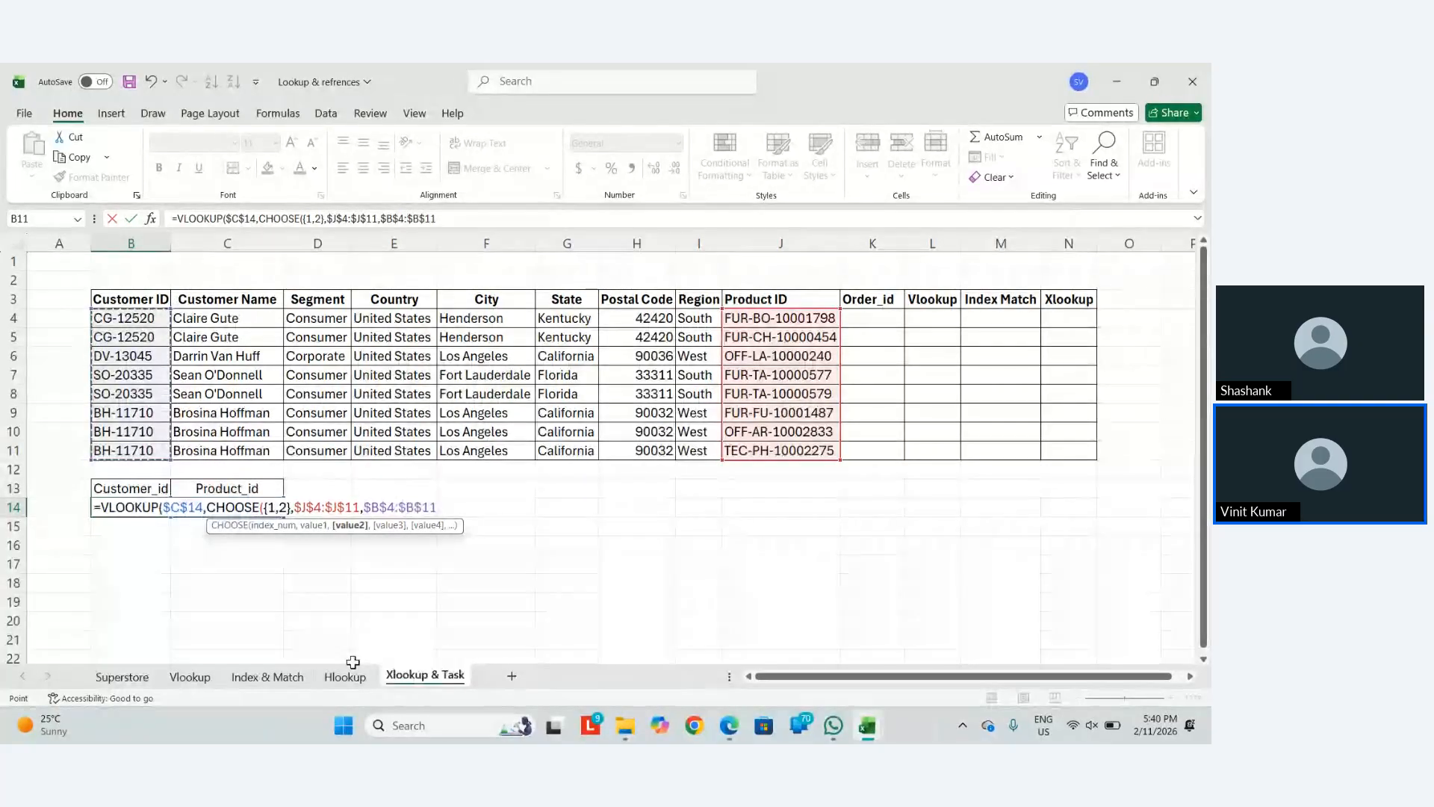
text(,)
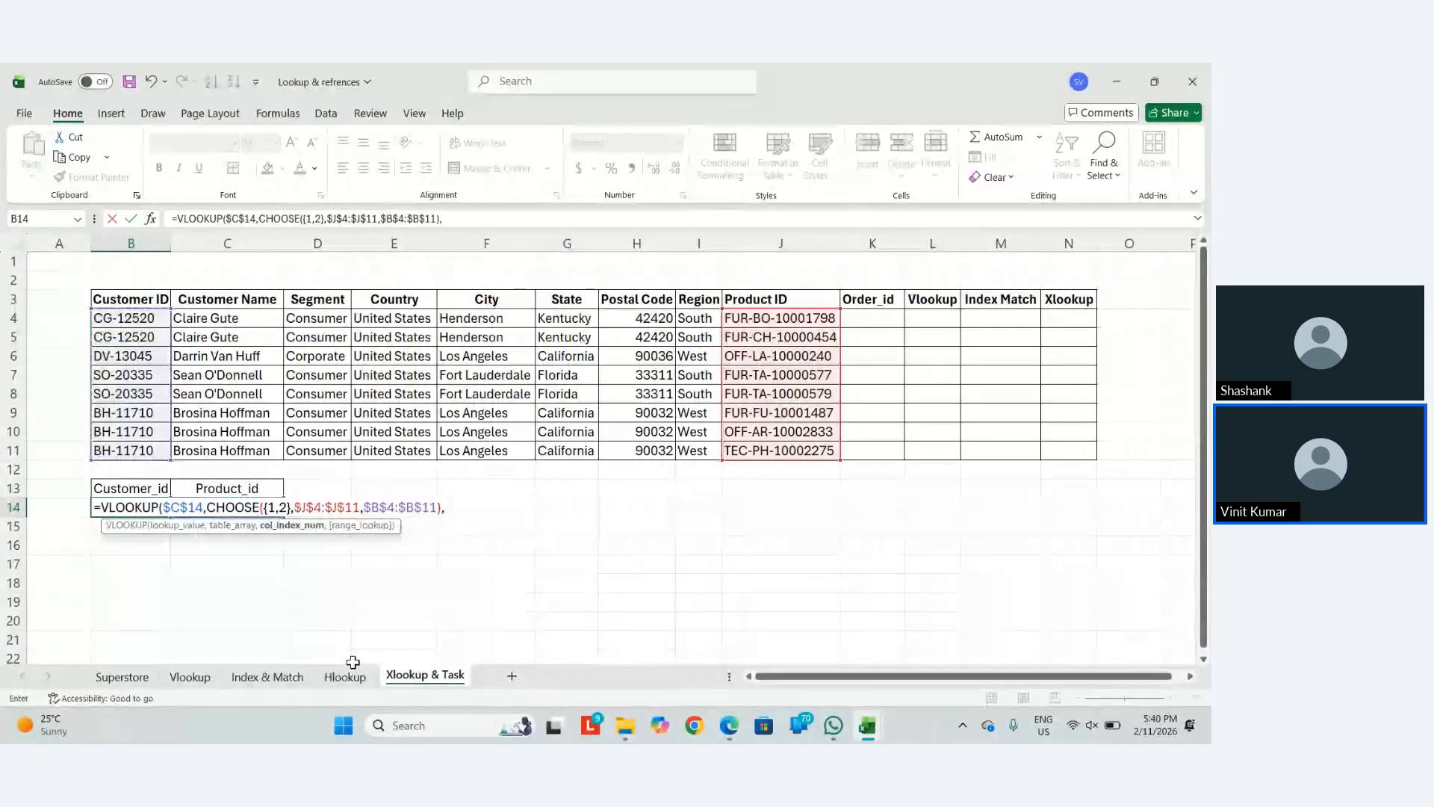
text(2,FALSE)
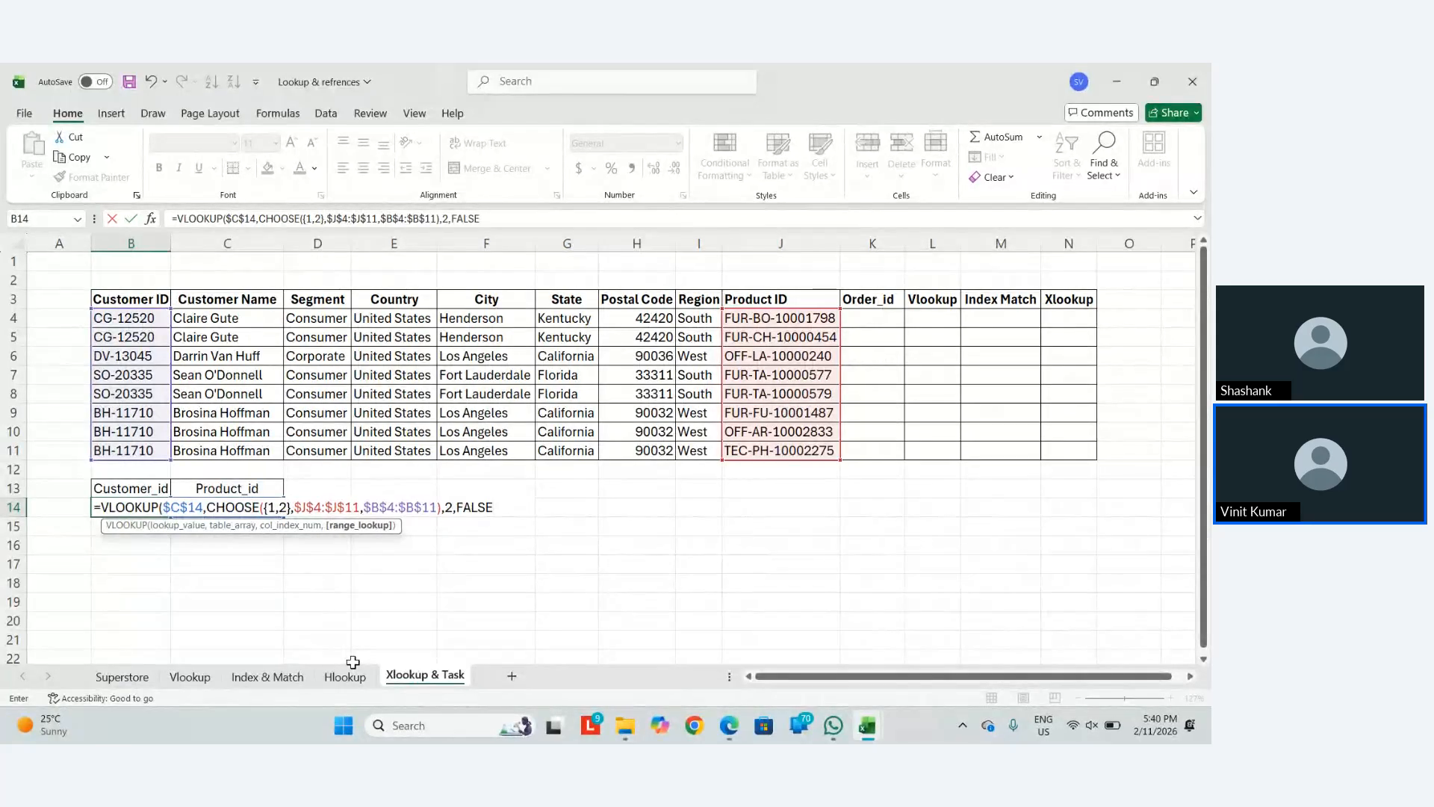
text())
key(Return)
key(Up)
In F14, begin =CHOOSE({1,2}, using the Product ID range J4:J11 as the first column
key(Right)
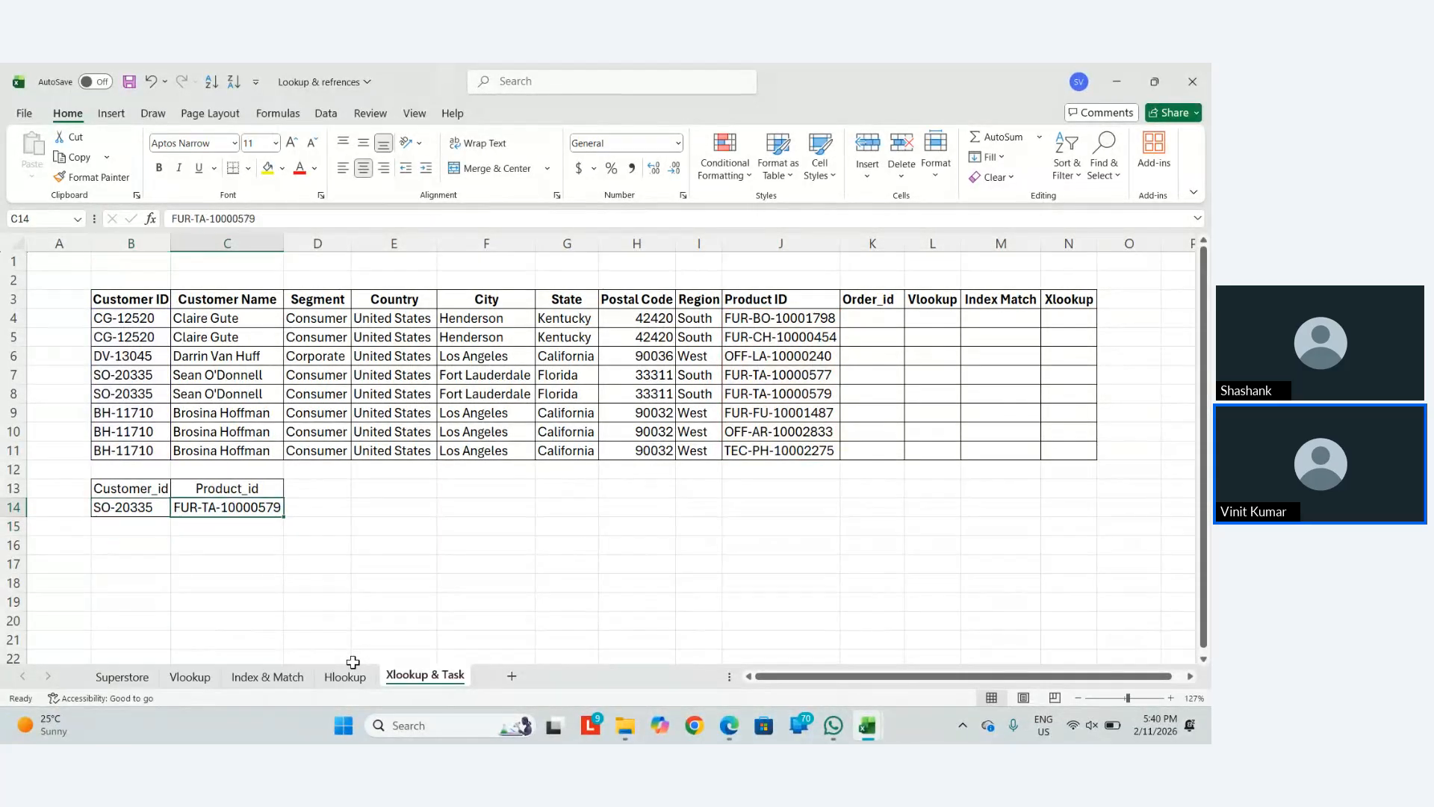
key(Right)
key(Right)
key(Right)
text(=)
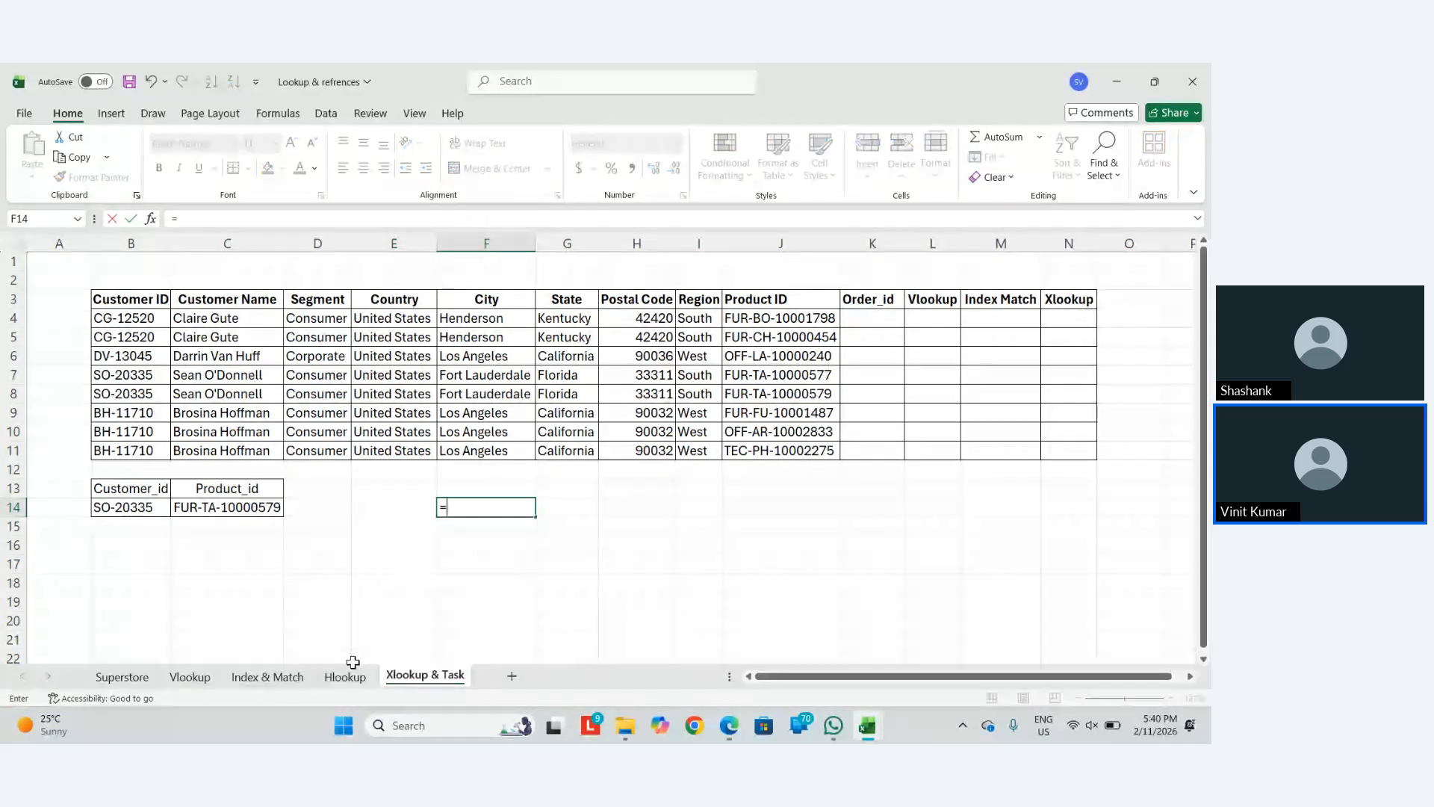
text(choose)
key(Tab)
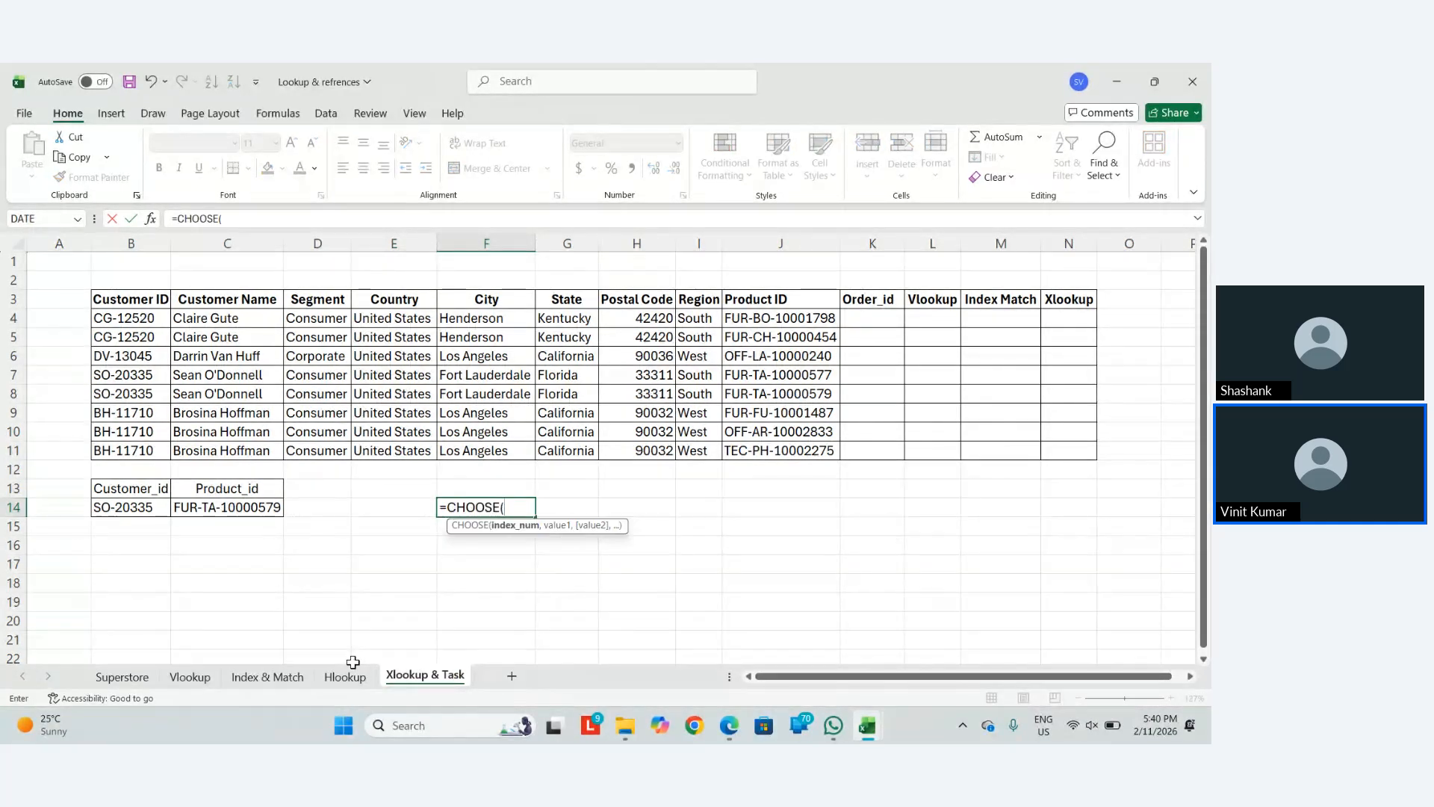
text({1,2},)
key(Up)
key(Up)
key(Up)
key(Up)
key(Right)
key(Right)
key(Right)
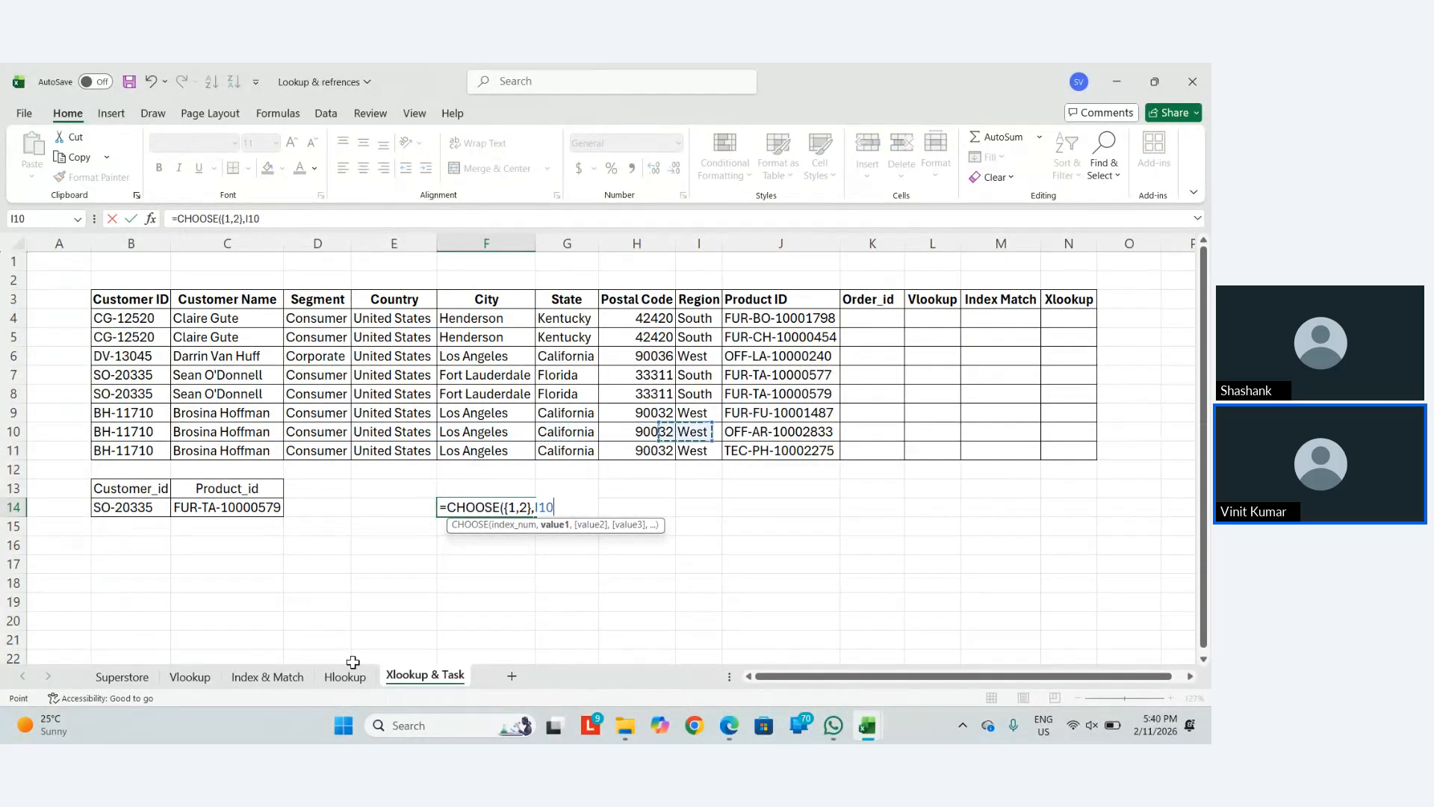
key(Right)
key(Down)
key(ctrl+shift+Up)
key(shift+Down)
Add Customer ID range B4:B11 as the second column and enter the formula so it spills
text(,)
key(Up)
key(Left)
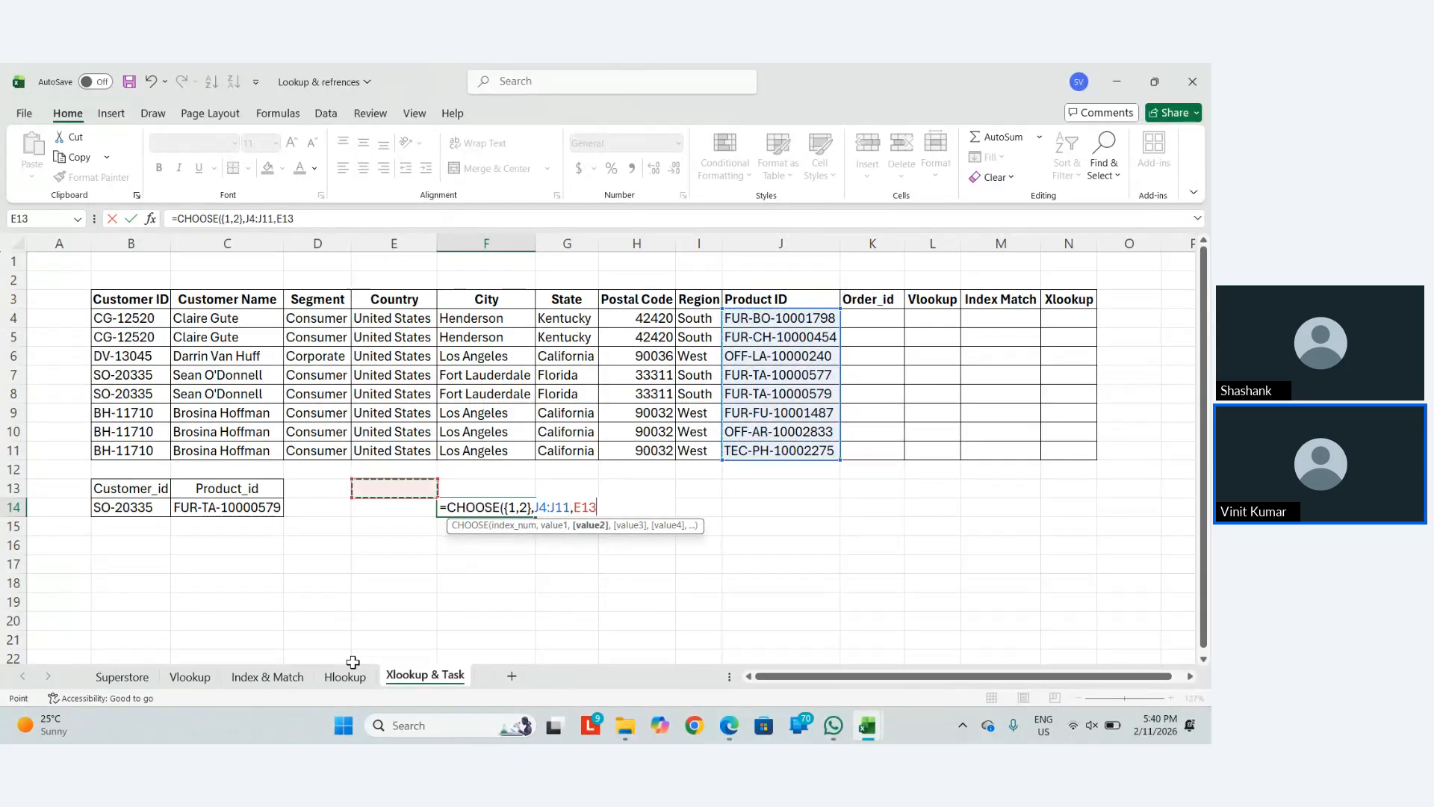
key(Left)
key(Left)
key(Left)
key(Up)
key(Up)
key(ctrl+shift+Up)
key(shift+Down)
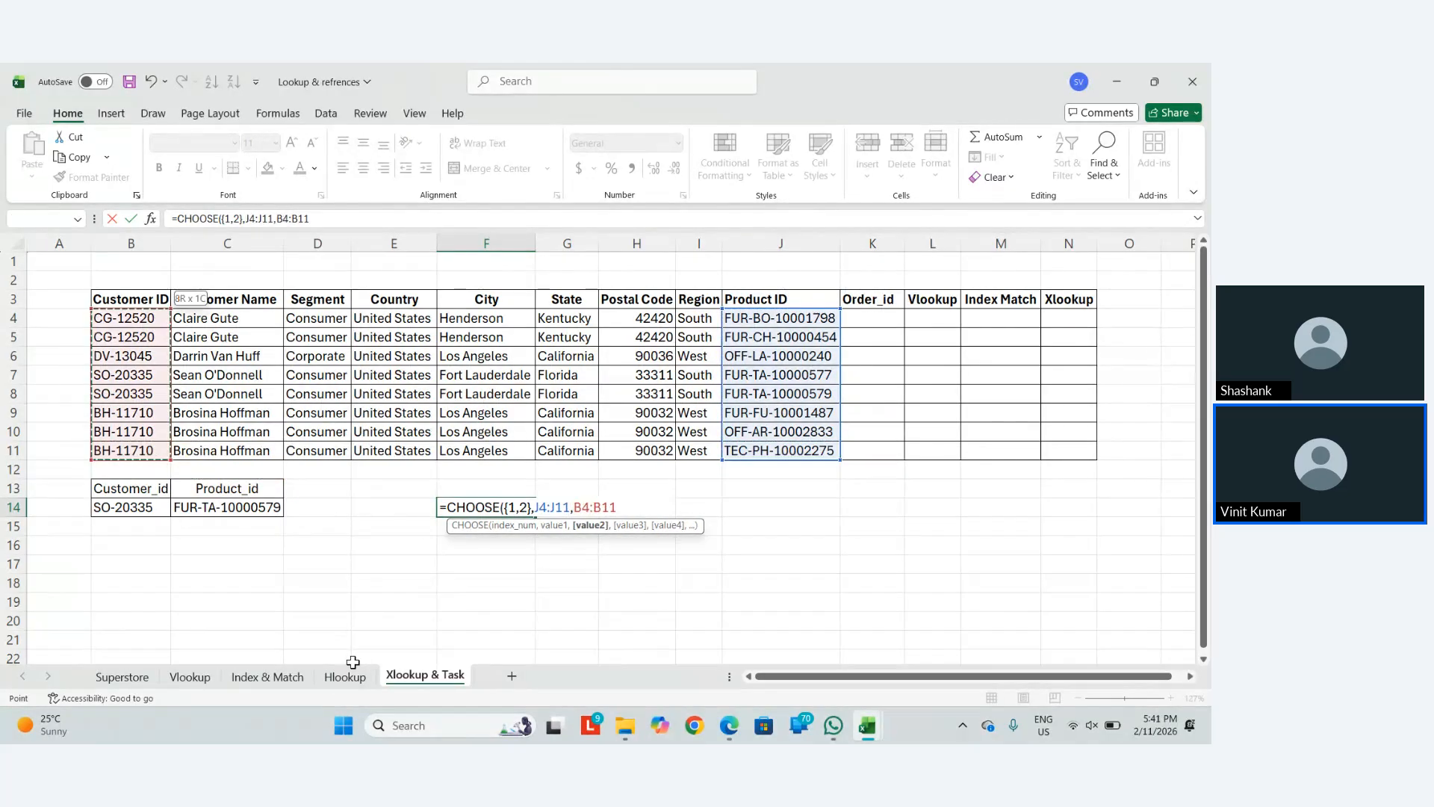
key(ctrl+Return)
Select both spilled columns F14:G21 to autofit them from the Home ribbon
key(shift+Down)
key(shift+Down)
key(shift+Down)
key(shift+Down)
key(shift+Down)
key(shift+Down)
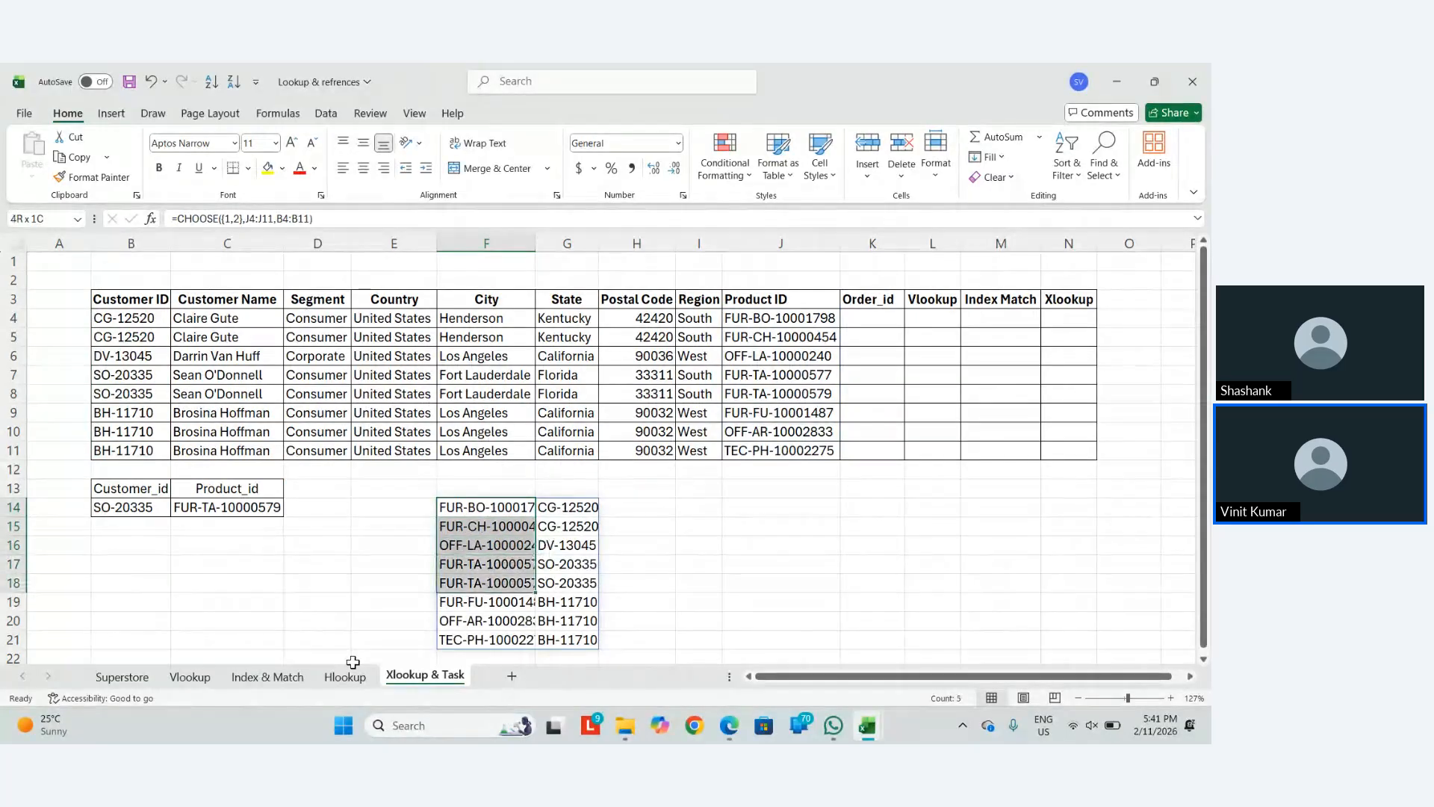
key(shift+Right)
key(alt+h)
AutoFit the widths of columns F and G so the Product and Customer IDs are readable
key(o)
key(i)
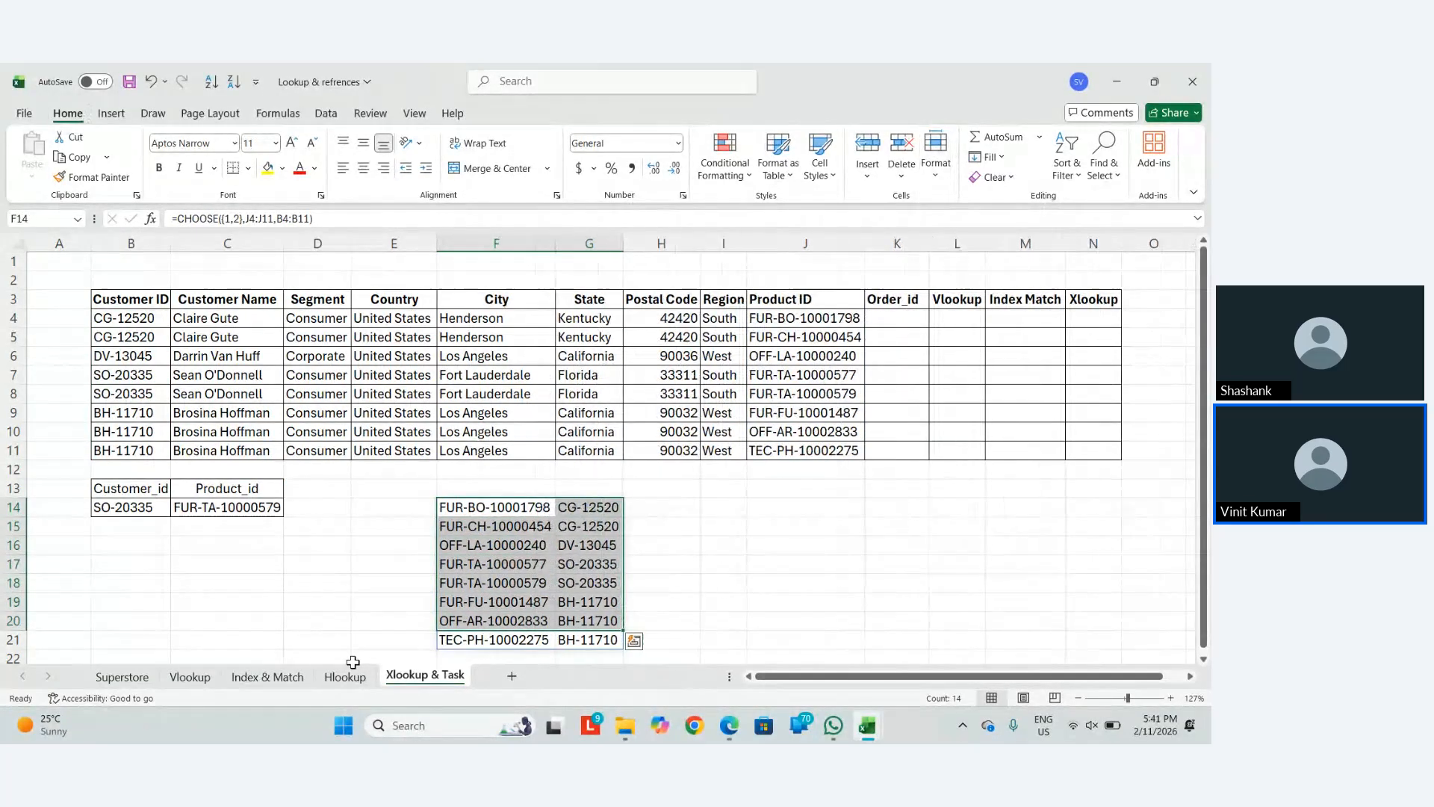
click(598, 535)
scroll(598, 536, down, 2)
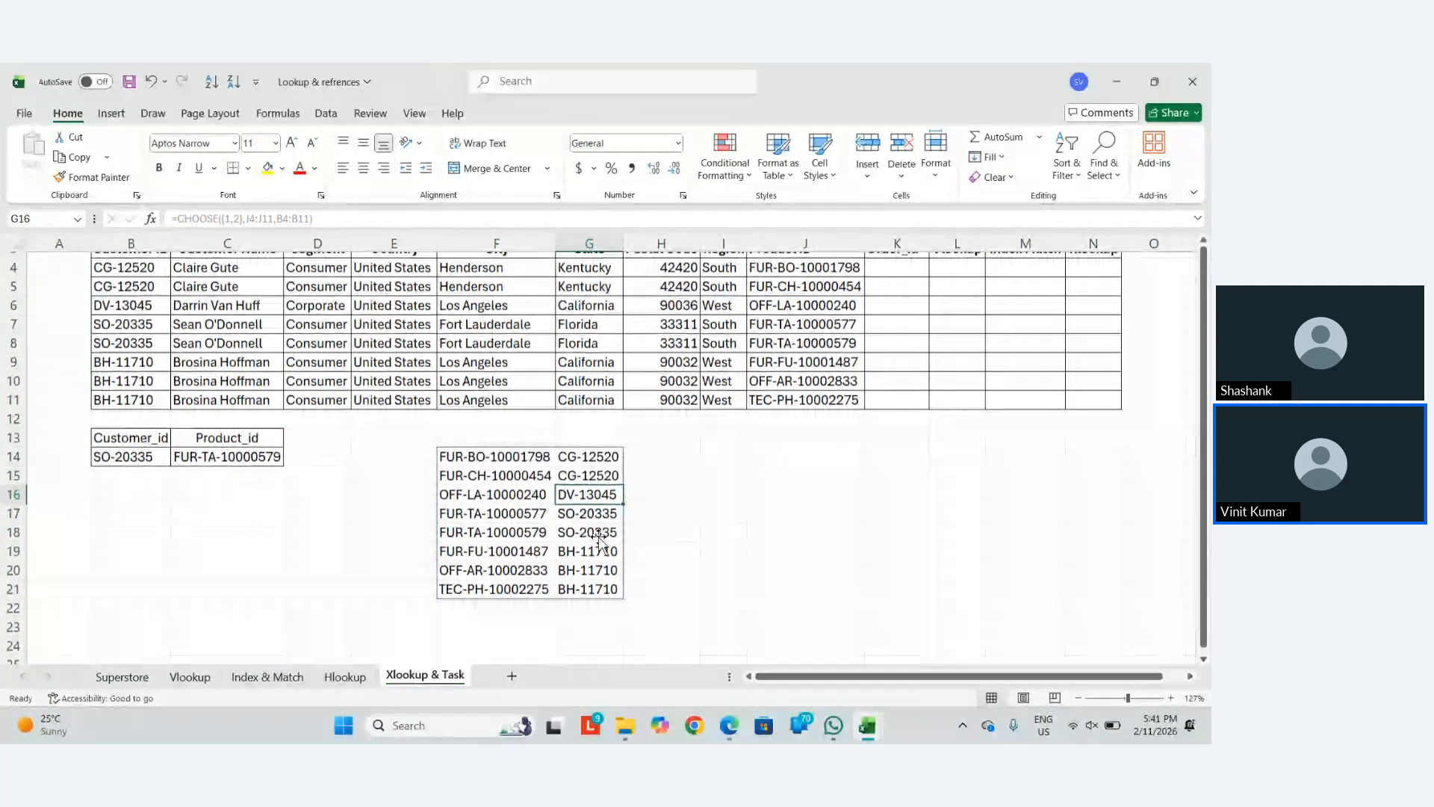
scroll(601, 543, up, 1)
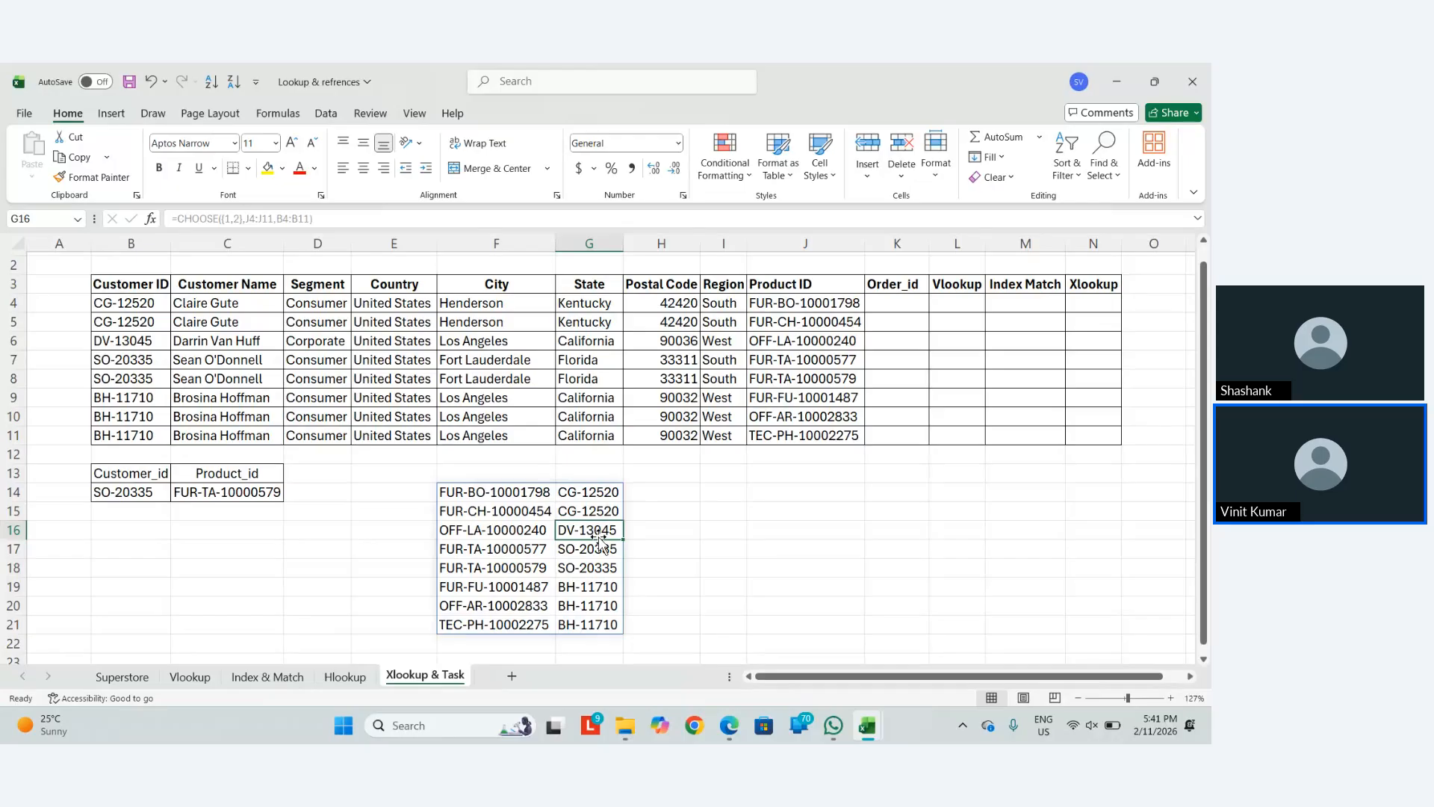
Bold the FUR-TA-10000579 pair in F18:G18, then remove the bold again
drag(494, 511, 590, 512)
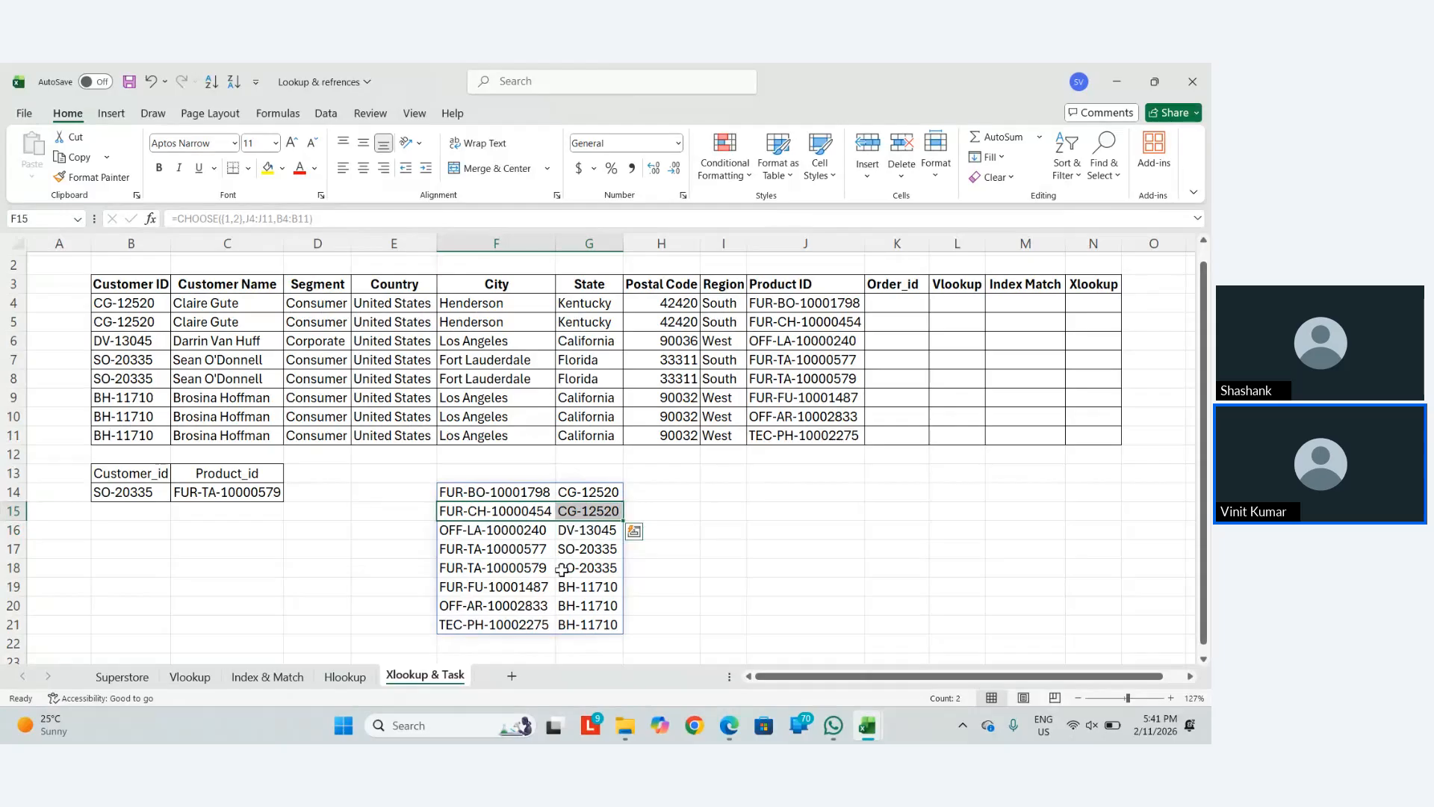
click(543, 568)
drag(543, 568, 586, 568)
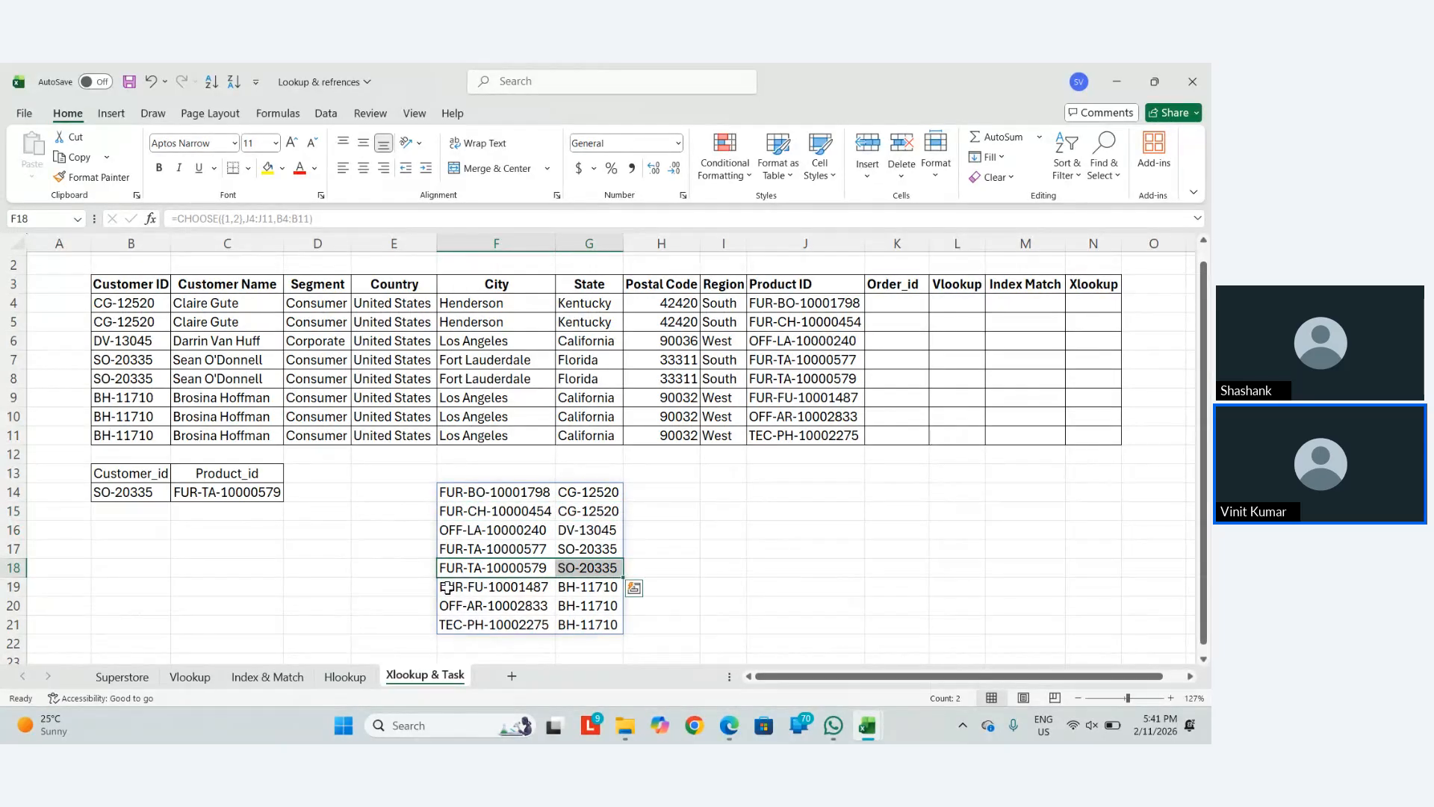
key(ctrl+b)
key(ctrl+q)
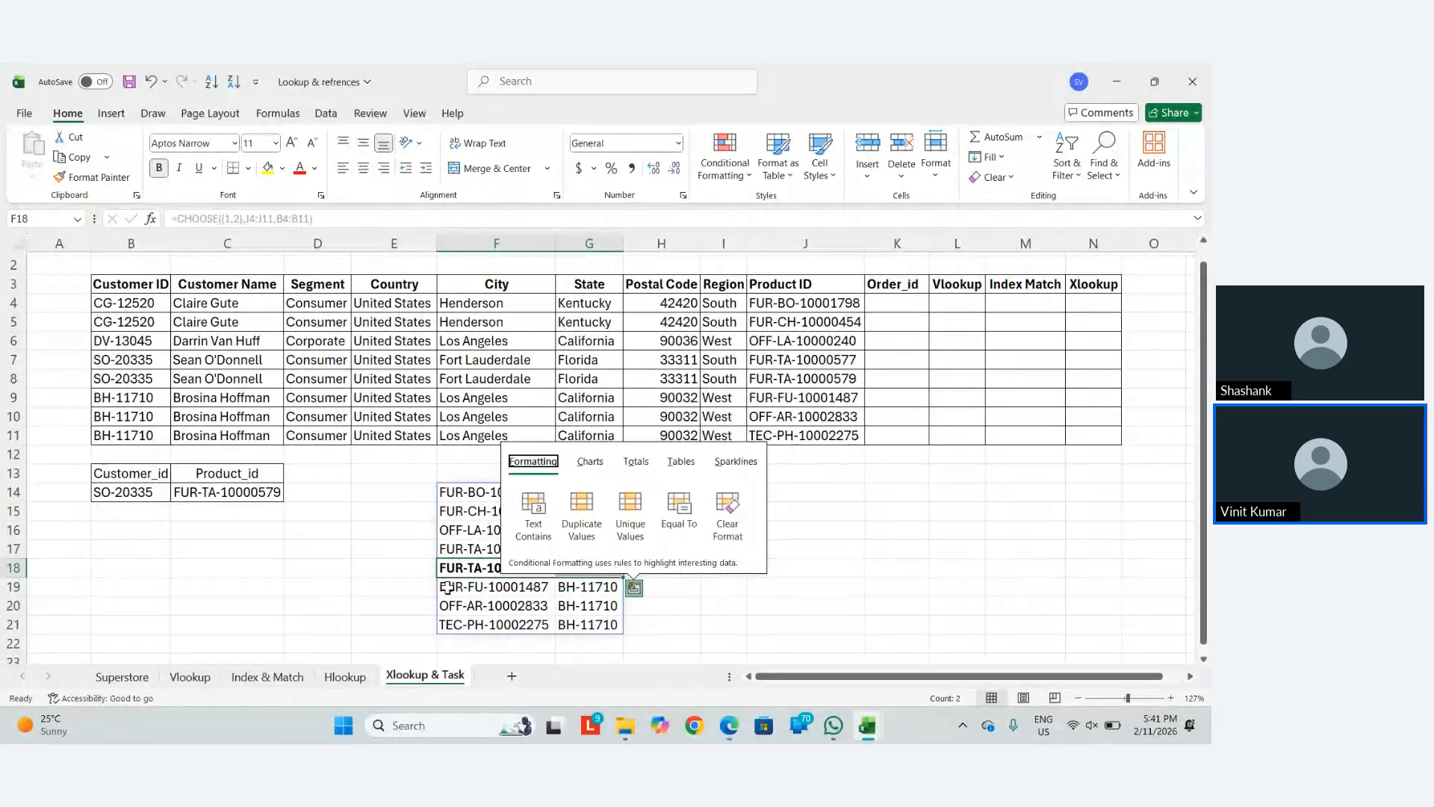
key(Escape)
key(ctrl+b)
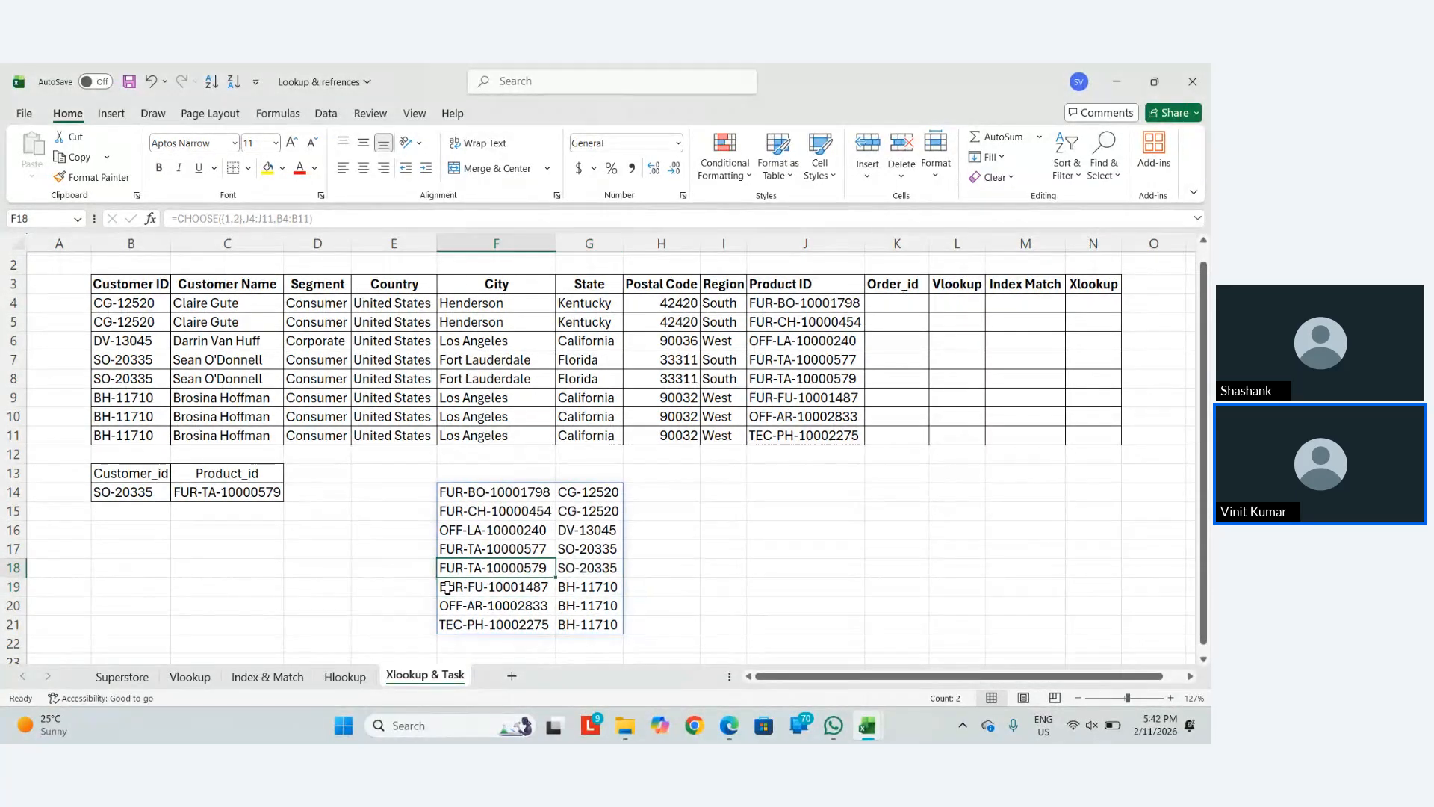
Delete the CHOOSE formula in F14 so F14:G21 is empty
key(Up)
key(Up)
key(Up)
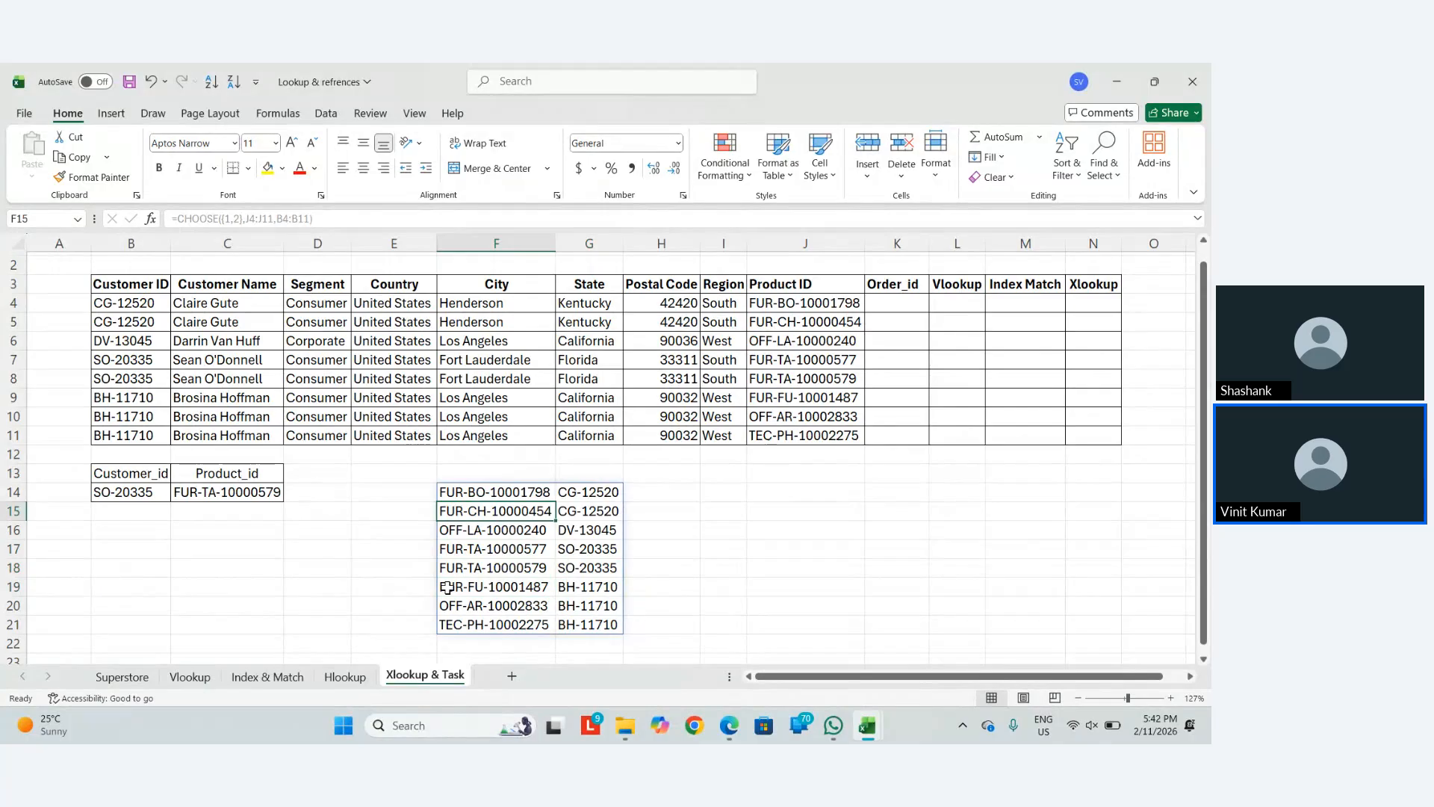
key(Up)
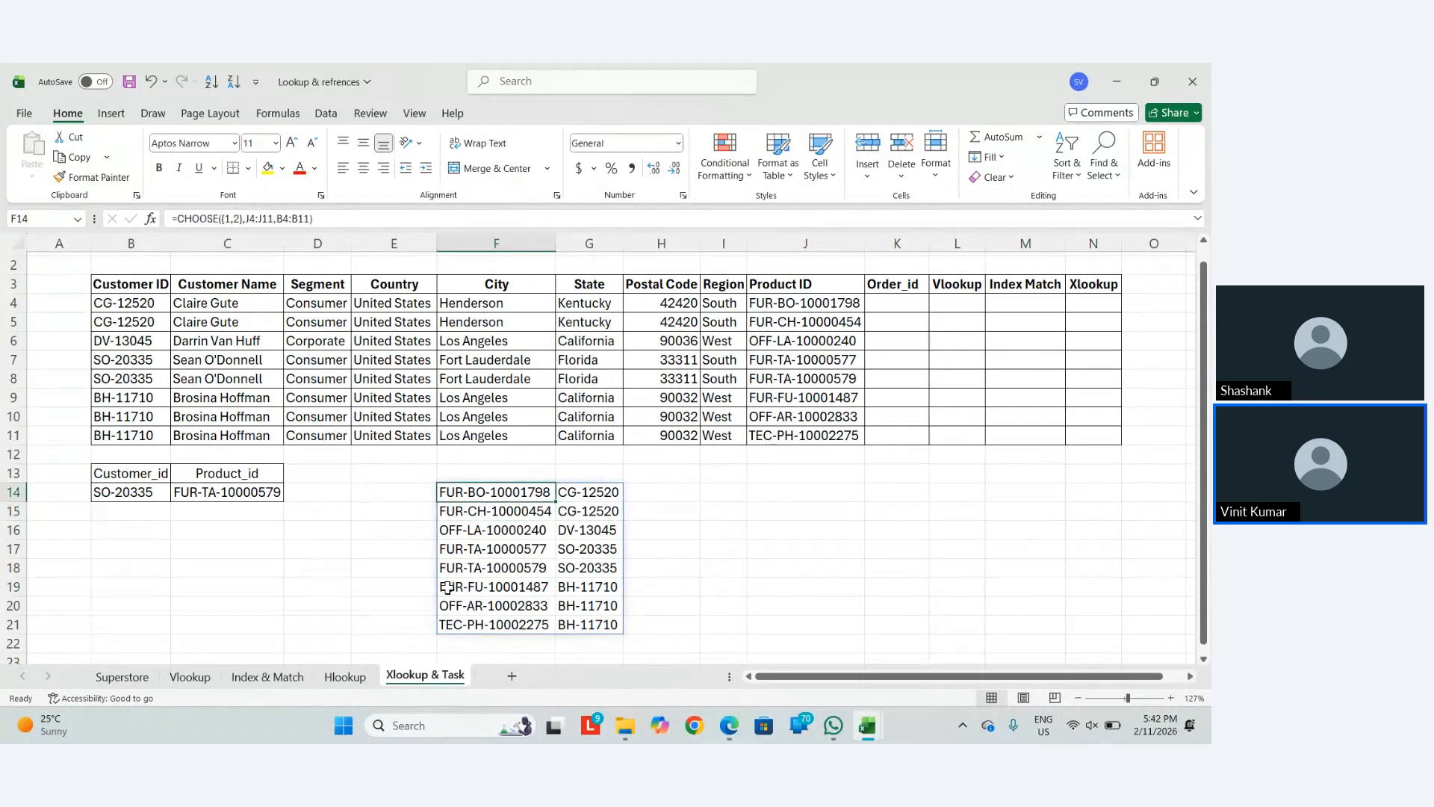
key(Delete)
Go to cell E14 and save the Lookup & refrences workbook with Ctrl+S
key(Down)
key(Down)
key(Left)
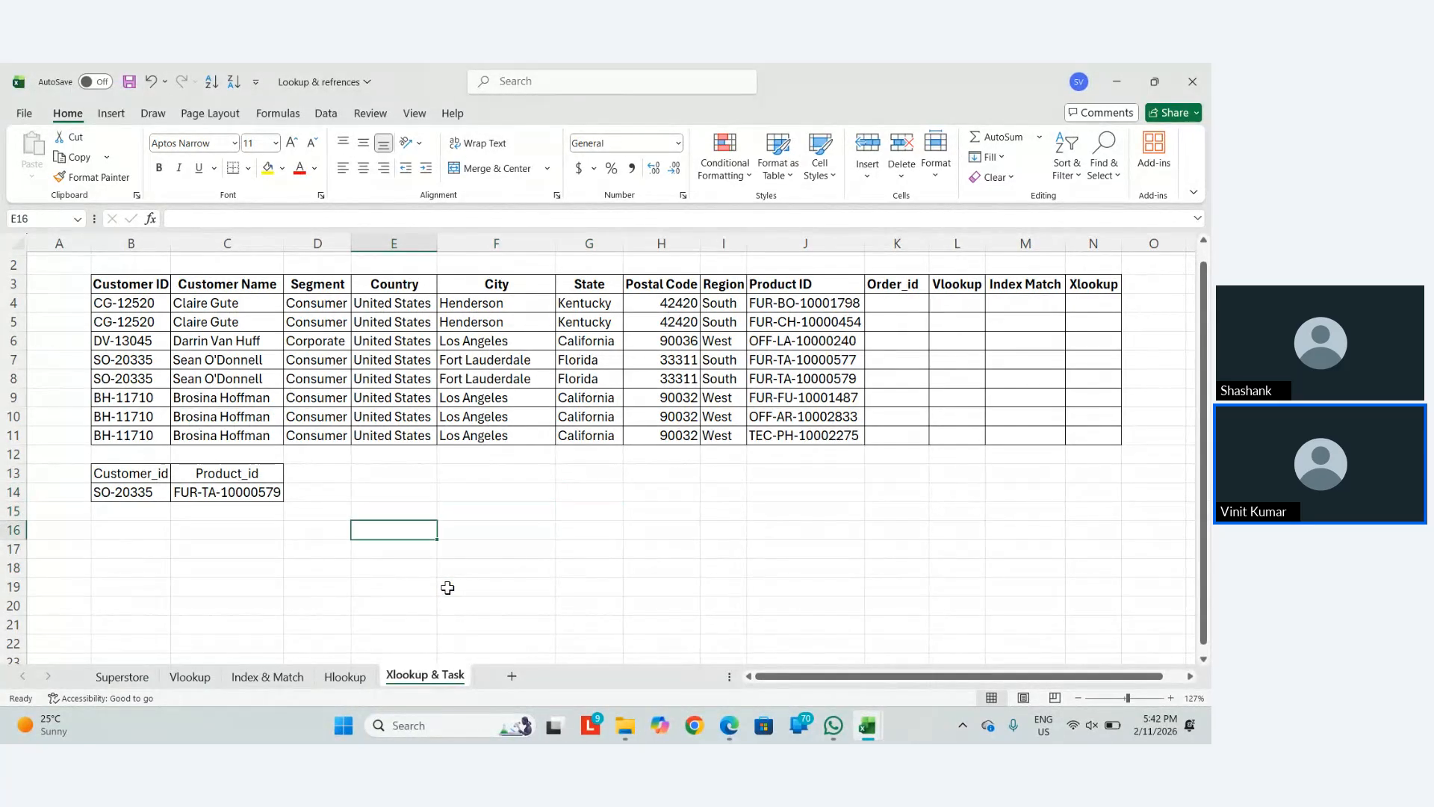
key(Up)
key(Left)
key(Left)
key(Up)
key(Right)
key(Right)
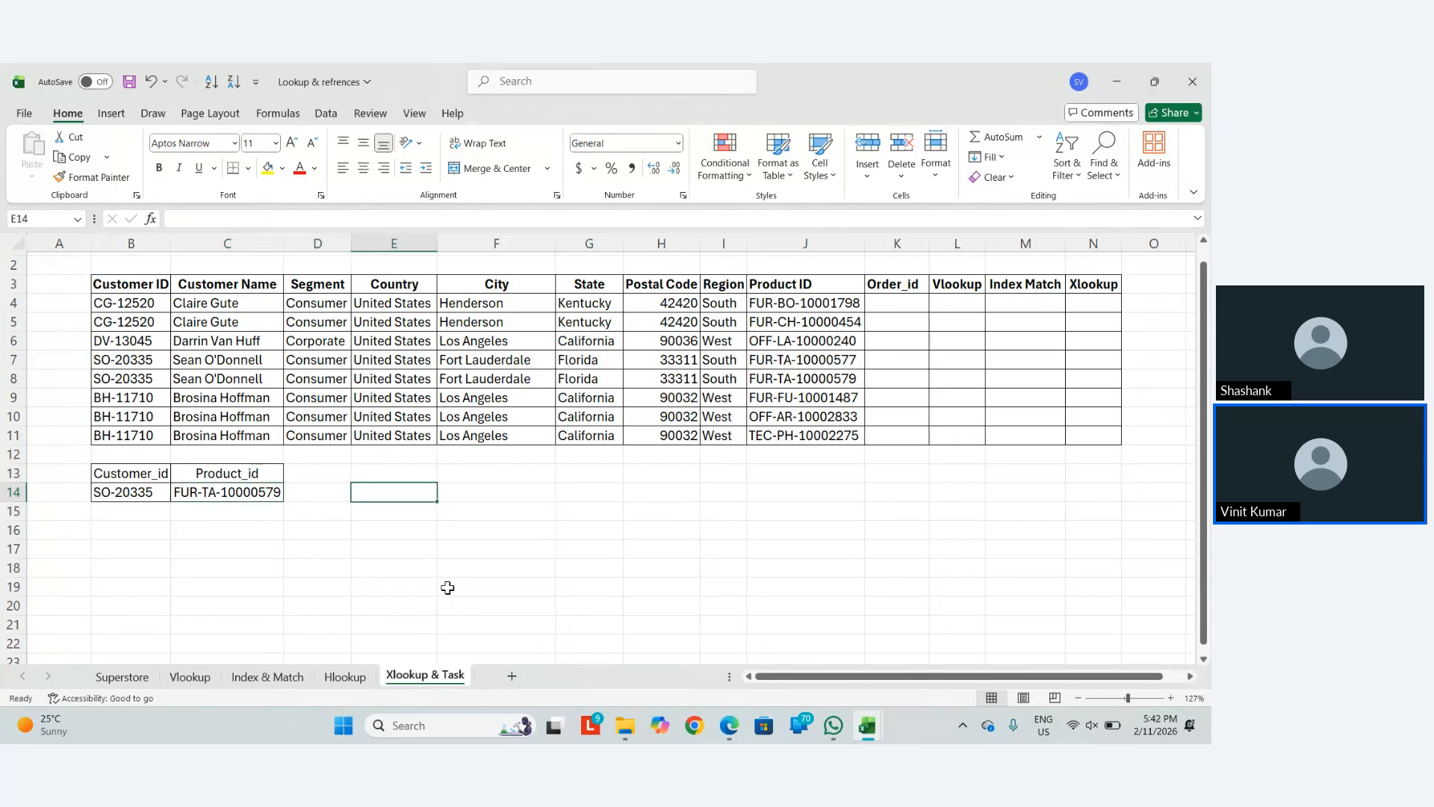
key(Right)
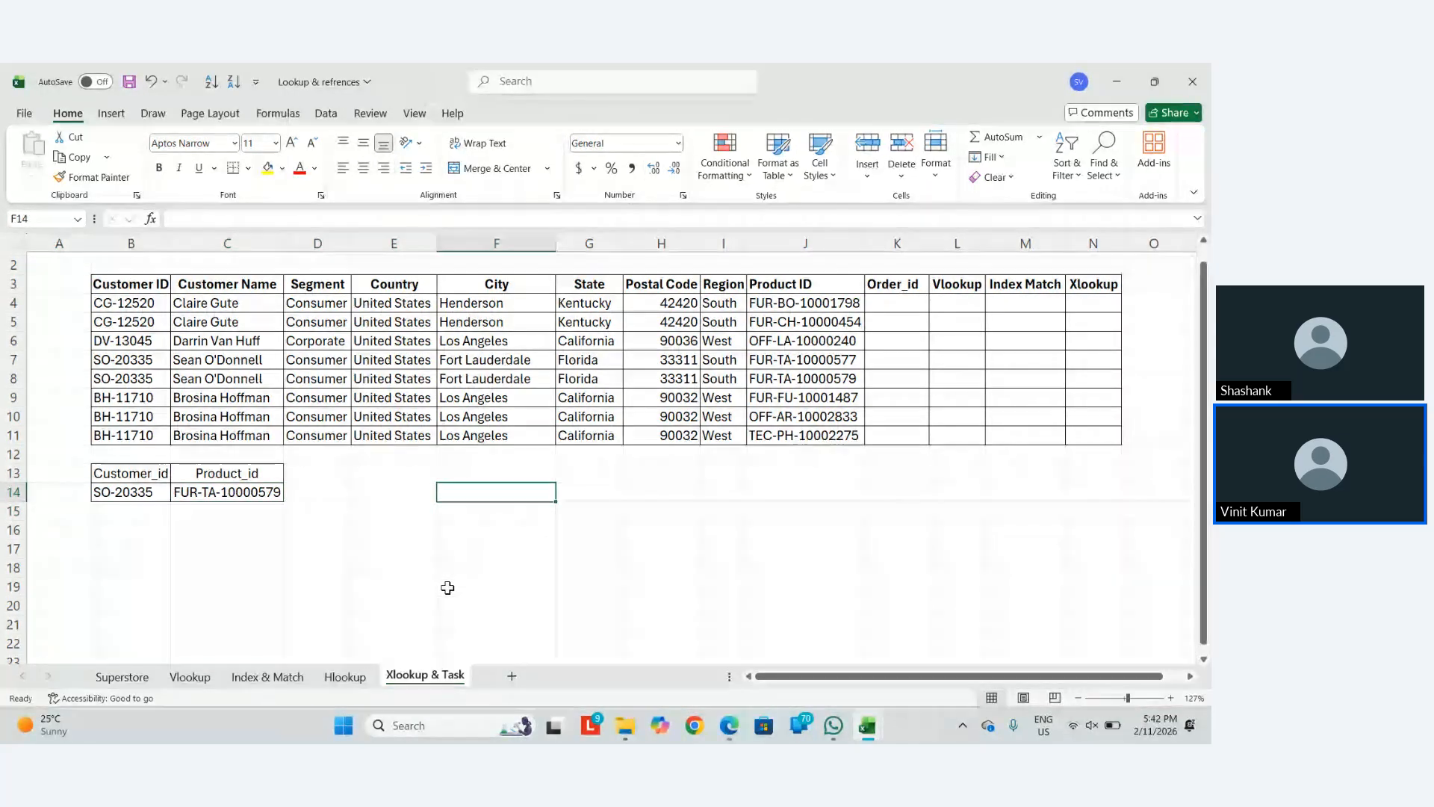
key(Left)
key(ctrl+s)
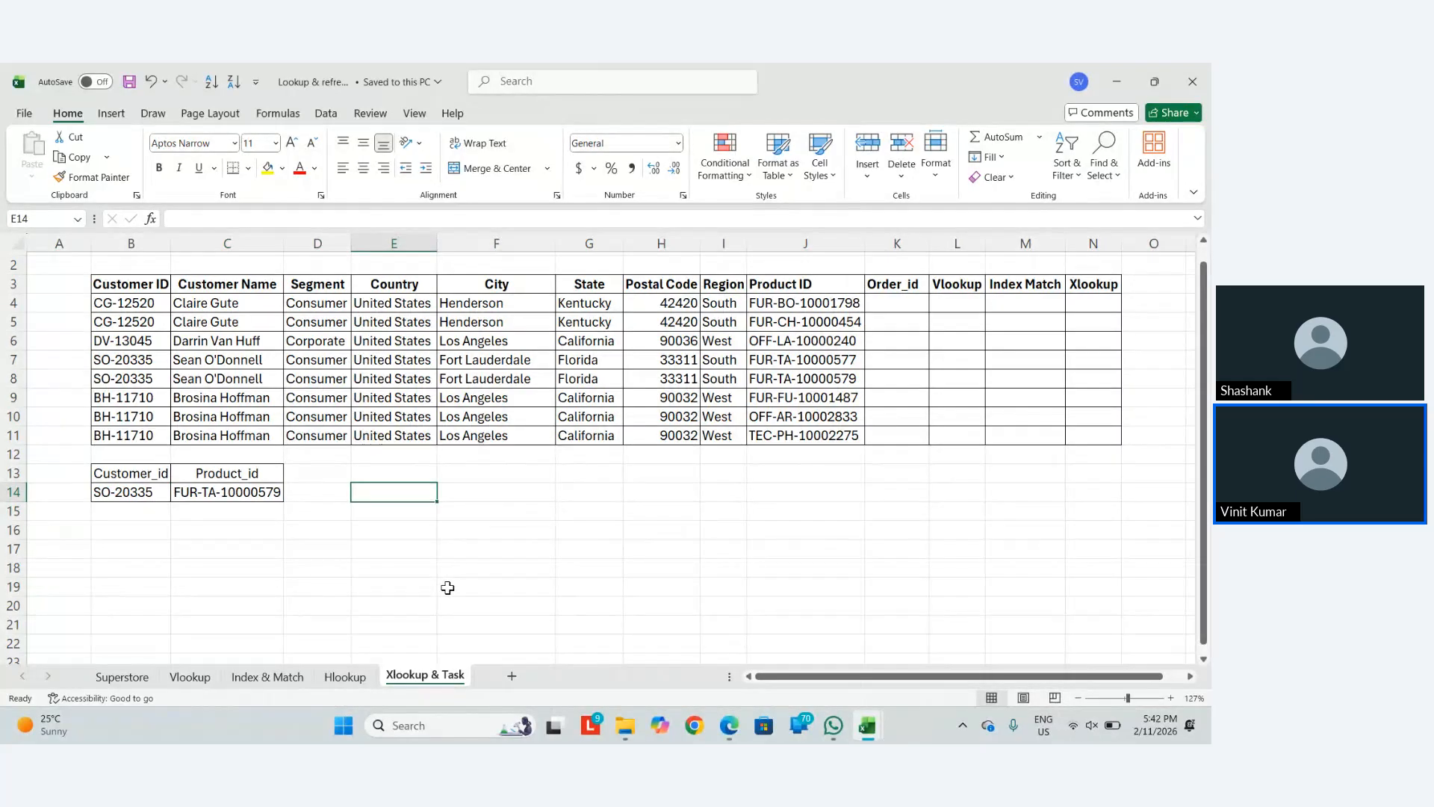